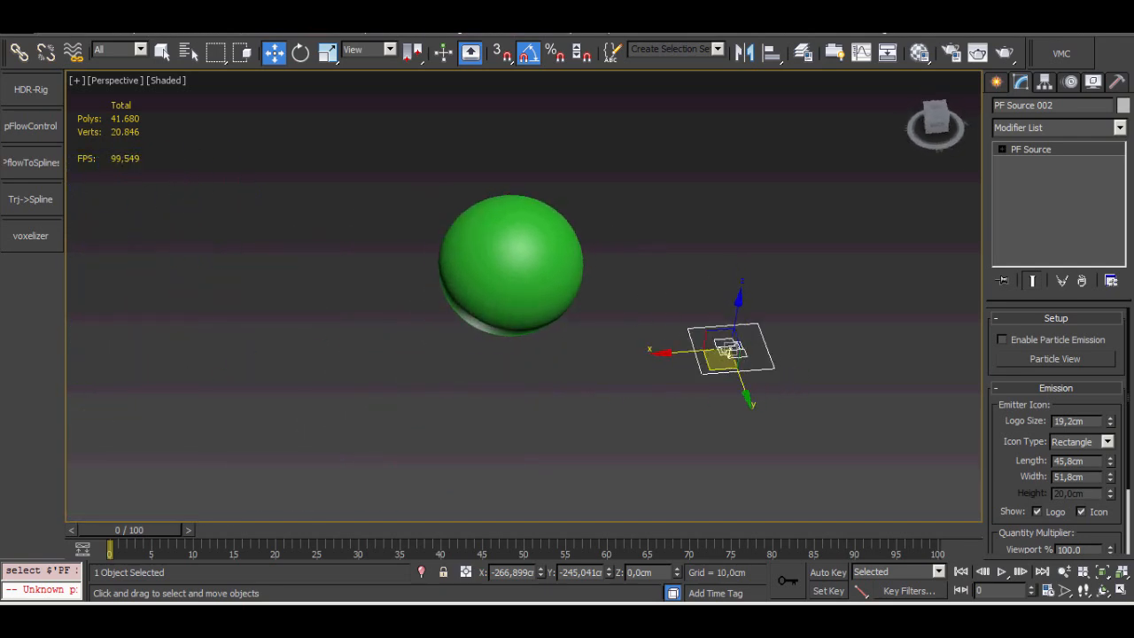
# Enable particle emission on the PF Source 002 emitter and inspect the particles scattered over the green sphere.
pyautogui.scroll(5, 567, 213)
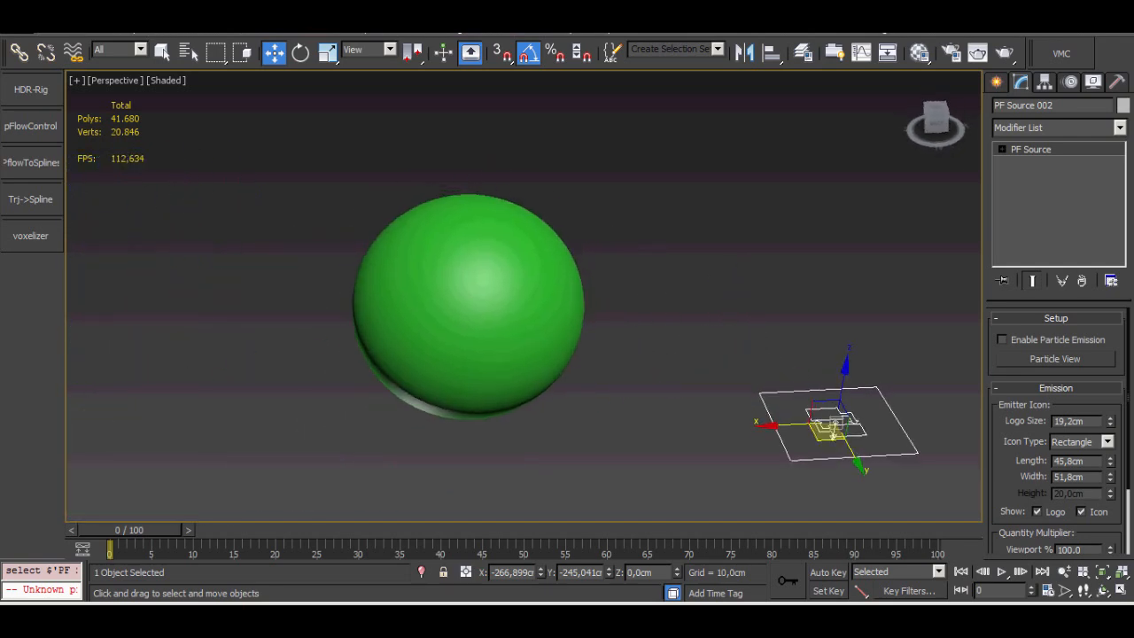
pyautogui.click(1003, 340)
pyautogui.click(700, 283)
pyautogui.keyDown('alt'); pyautogui.moveTo(700, 284); pyautogui.dragTo(664, 333, button='middle'); pyautogui.keyUp('alt')
pyautogui.click(424, 350)
pyautogui.press('z')
pyautogui.keyDown('alt'); pyautogui.moveTo(424, 350); pyautogui.dragTo(372, 310, button='middle'); pyautogui.keyUp('alt')
pyautogui.hotkey('ctrl', 'd')
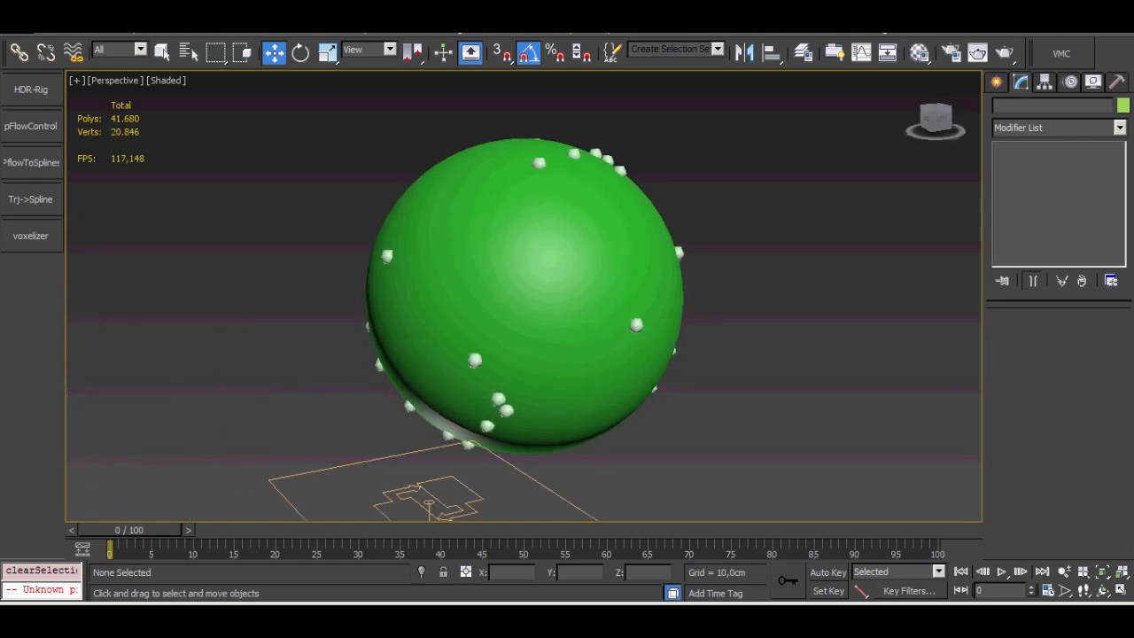
pyautogui.keyDown('alt'); pyautogui.moveTo(443, 310); pyautogui.dragTo(354, 317, button='middle'); pyautogui.keyUp('alt')
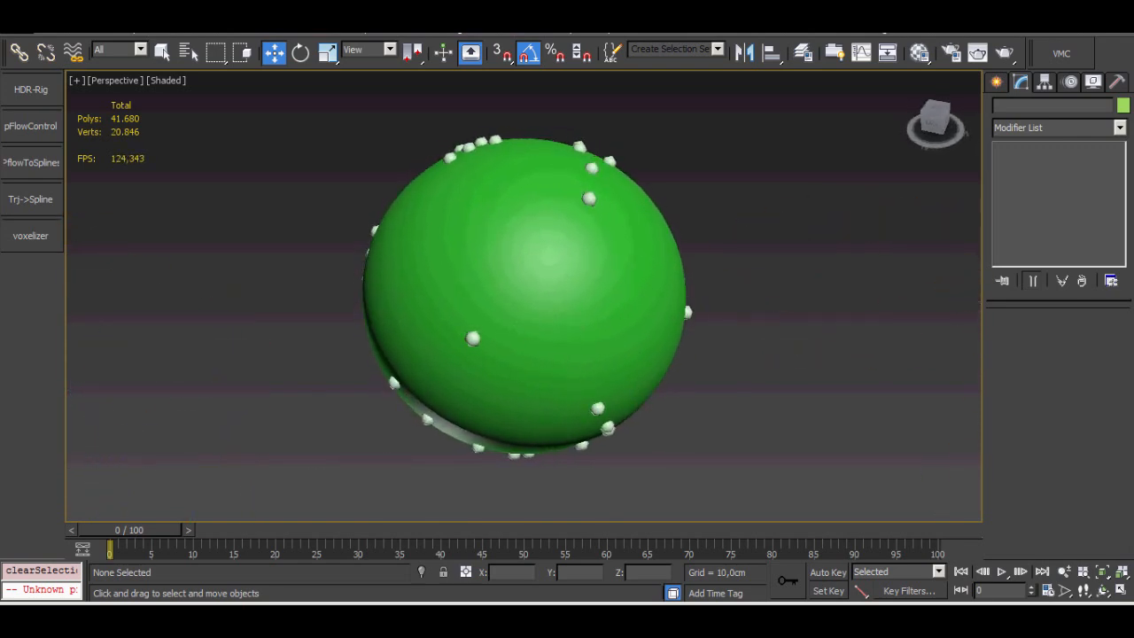
pyautogui.scroll(-3, 656, 416)
pyautogui.keyDown('alt'); pyautogui.moveTo(656, 417); pyautogui.dragTo(576, 434, button='middle'); pyautogui.keyUp('alt')
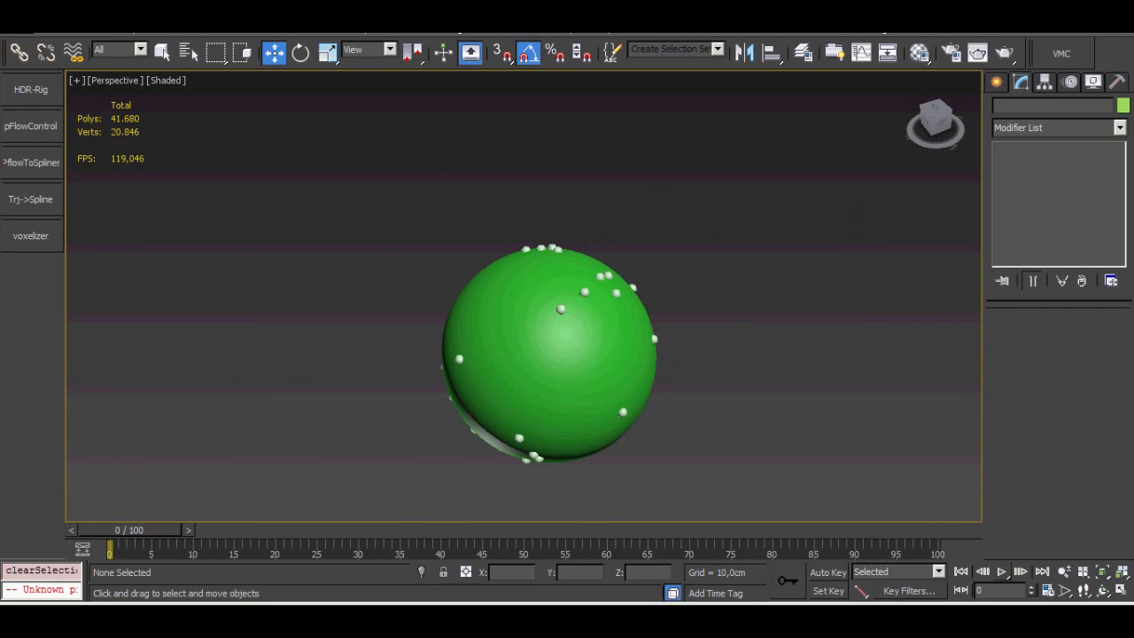
# Play the animation to check how the particles follow the green sphere, and return to frame 0.
pyautogui.press('/')
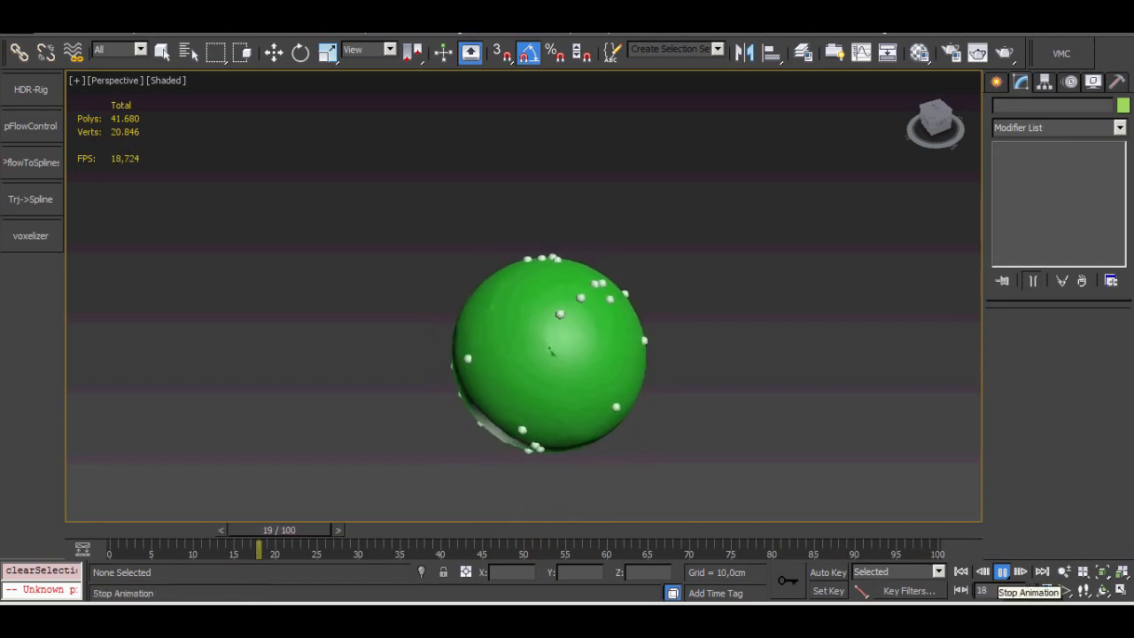
pyautogui.click(961, 571)
pyautogui.moveTo(478, 470); pyautogui.dragTo(673, 354, button='middle')
pyautogui.scroll(-5, 673, 354)
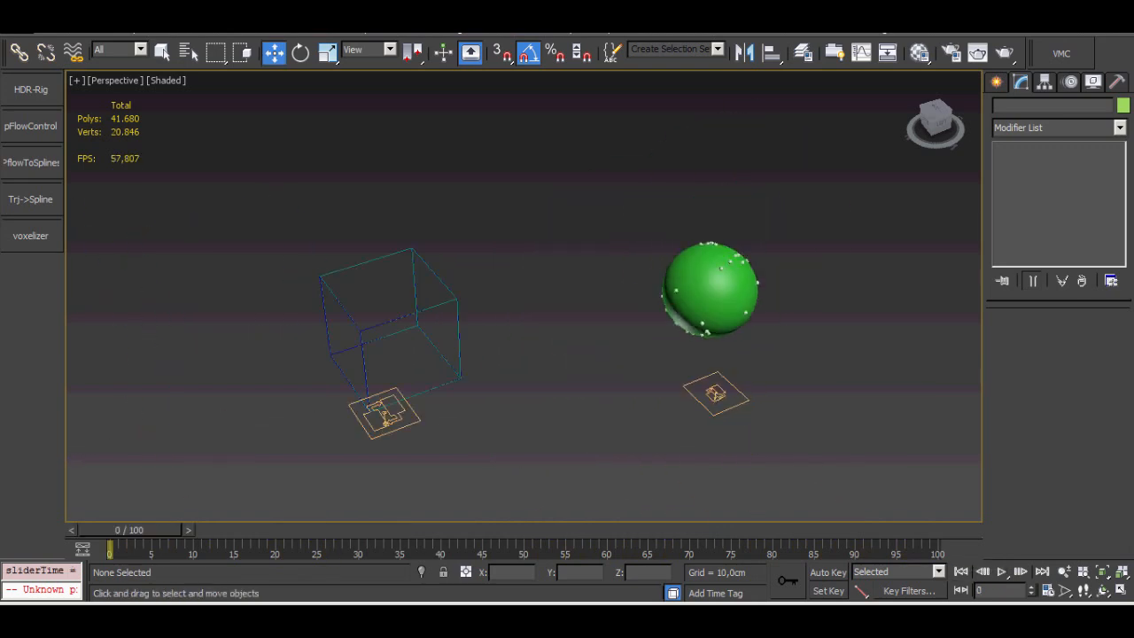
# Turn off particle emission for PF Source 002 and set the green geo con cache sphere to display as a box.
pyautogui.click(716, 393)
pyautogui.click(709, 288)
pyautogui.rightClick(727, 303)
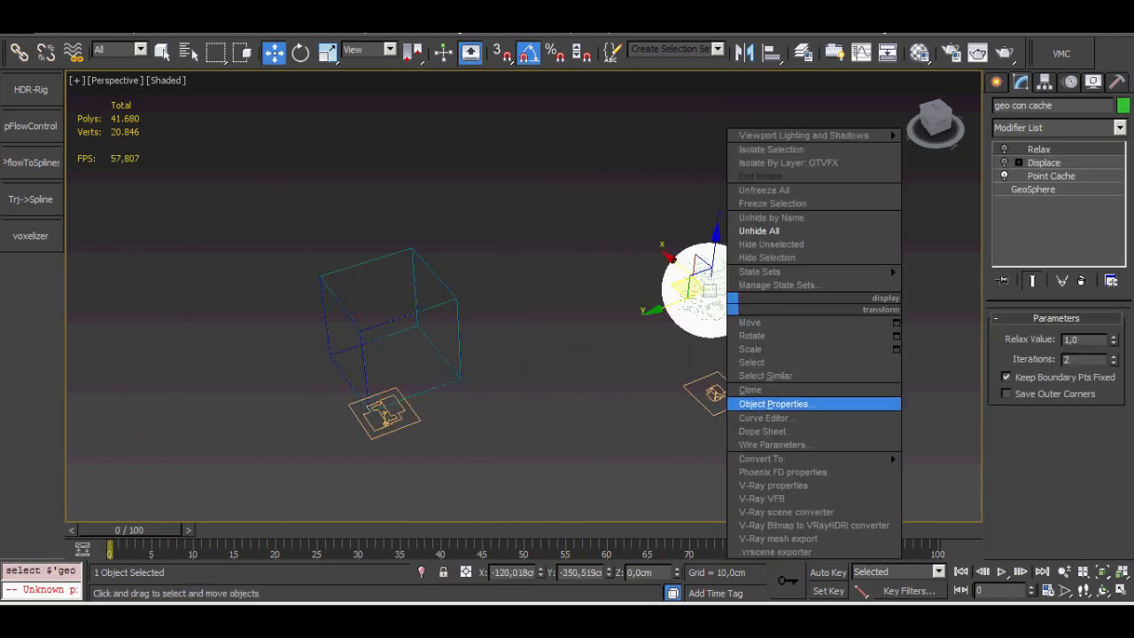
pyautogui.click(774, 404)
pyautogui.click(622, 540)
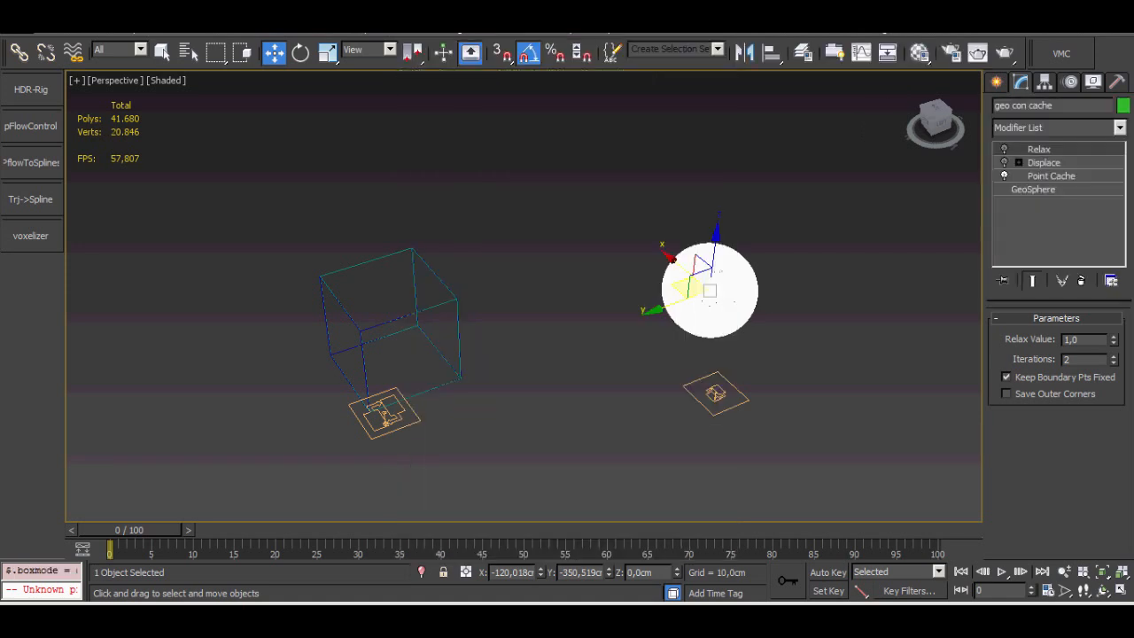
# Select the PF Source 001 emitter and open Particle View.
pyautogui.click(306, 418)
pyautogui.moveTo(306, 418); pyautogui.dragTo(545, 407, button='middle')
pyautogui.scroll(5, 545, 407)
pyautogui.click(772, 388)
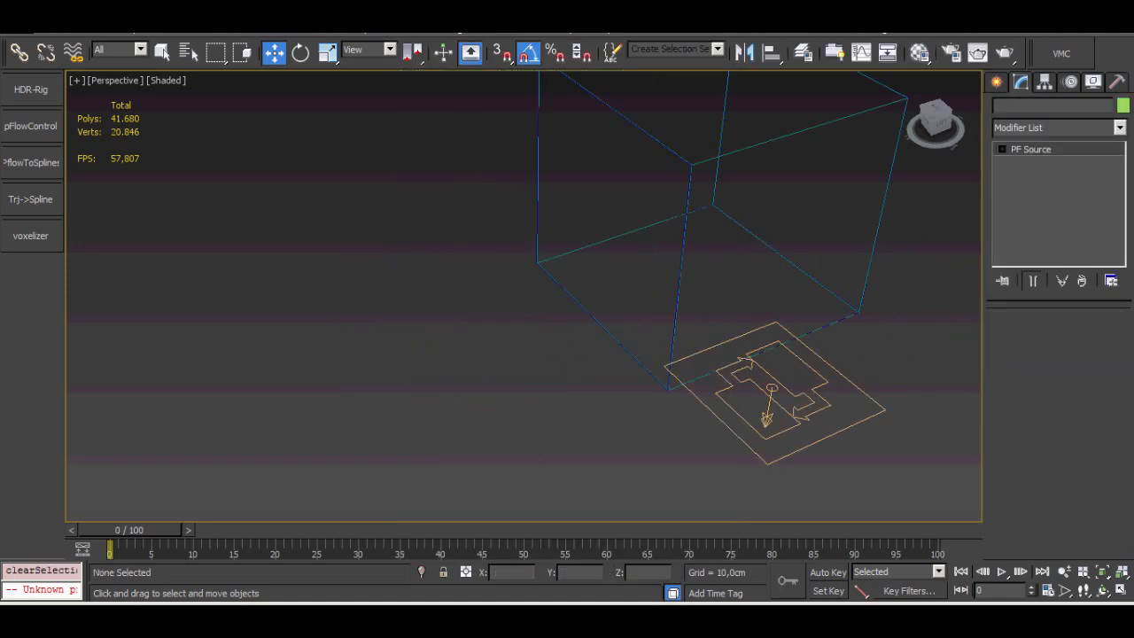
pyautogui.click(1056, 359)
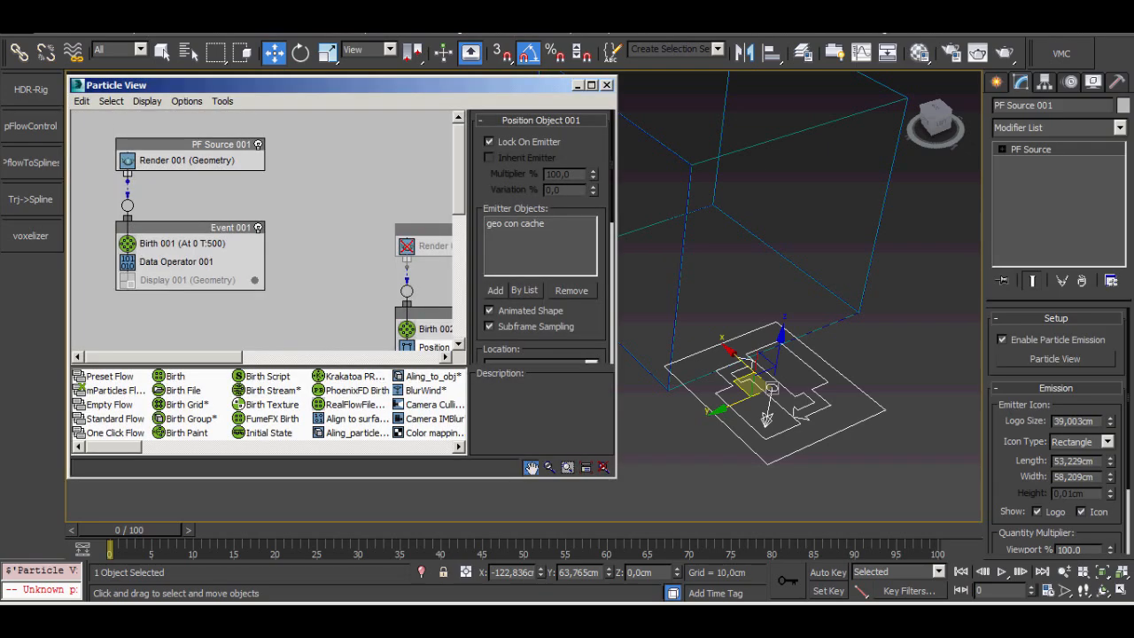
# Copy the 20-sided sphere Shape 002 operator from Event 002 into Event 001, above Display 001.
pyautogui.moveTo(354, 275); pyautogui.dragTo(246, 207, button='middle')
pyautogui.click(359, 335)
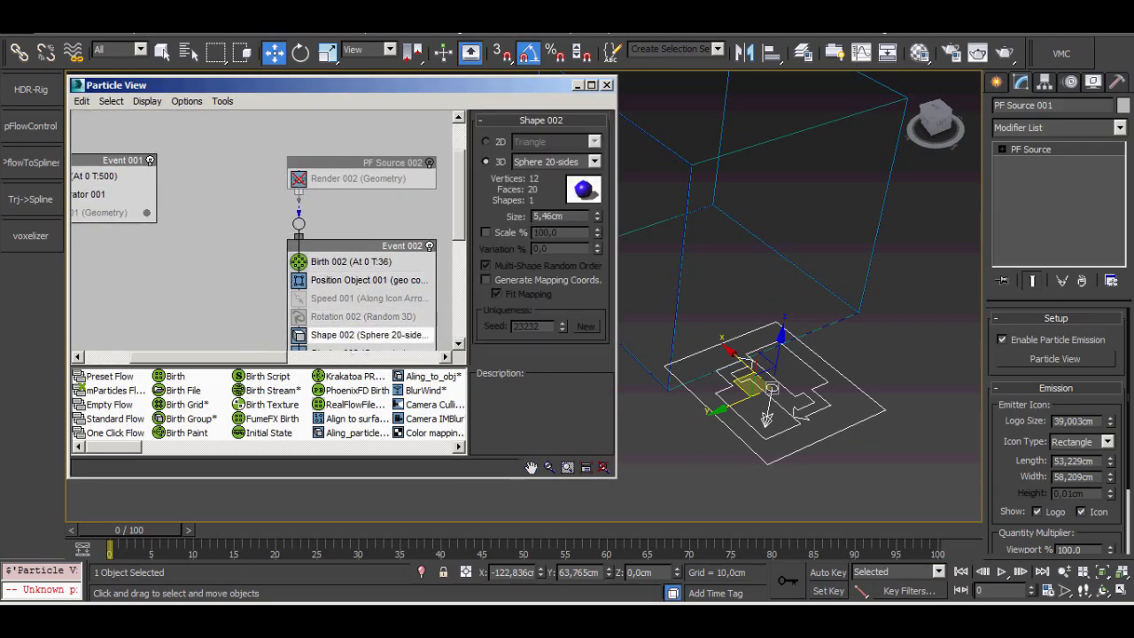
pyautogui.moveTo(359, 335)
pyautogui.keyDown('shift'); pyautogui.mouseDown()
pyautogui.moveTo(133, 228)
pyautogui.moveTo(125, 213)
pyautogui.mouseUp(); pyautogui.keyUp('shift')
pyautogui.click(292, 332)
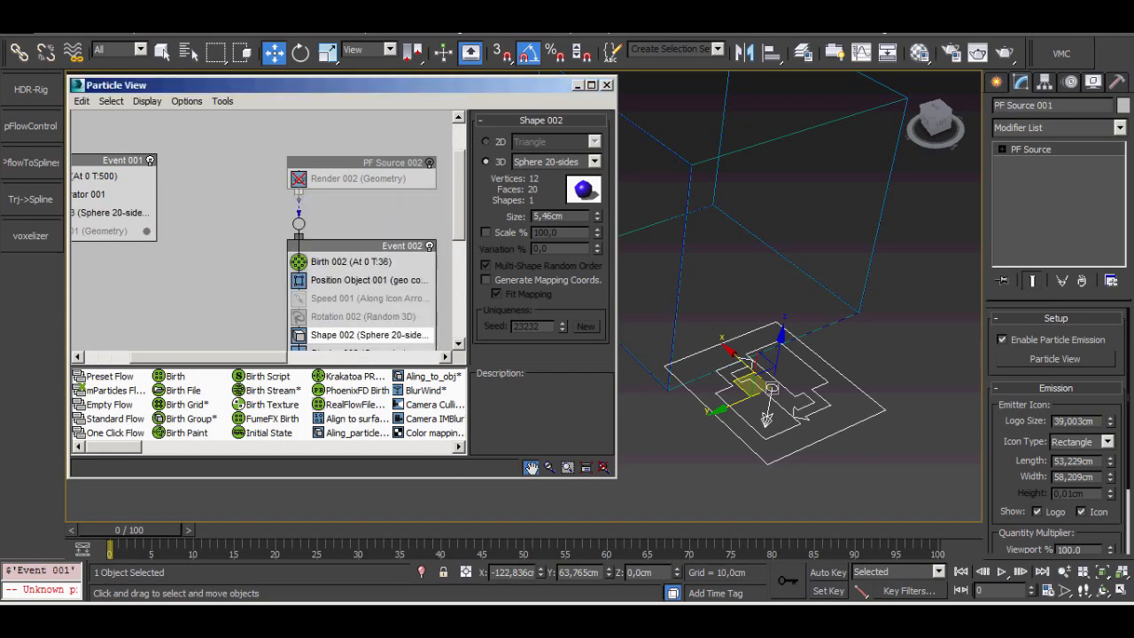
# Turn on the Display 001 operator in Event 001 to show the particles as geometry.
pyautogui.moveTo(221, 288); pyautogui.dragTo(330, 288, button='middle')
pyautogui.click(127, 231)
pyautogui.scroll(-5, 771, 364)
pyautogui.keyDown('alt'); pyautogui.moveTo(700, 354); pyautogui.dragTo(778, 369, button='middle'); pyautogui.keyUp('alt')
pyautogui.click(753, 390)
pyautogui.scroll(5, 729, 375)
pyautogui.scroll(-4, 673, 425)
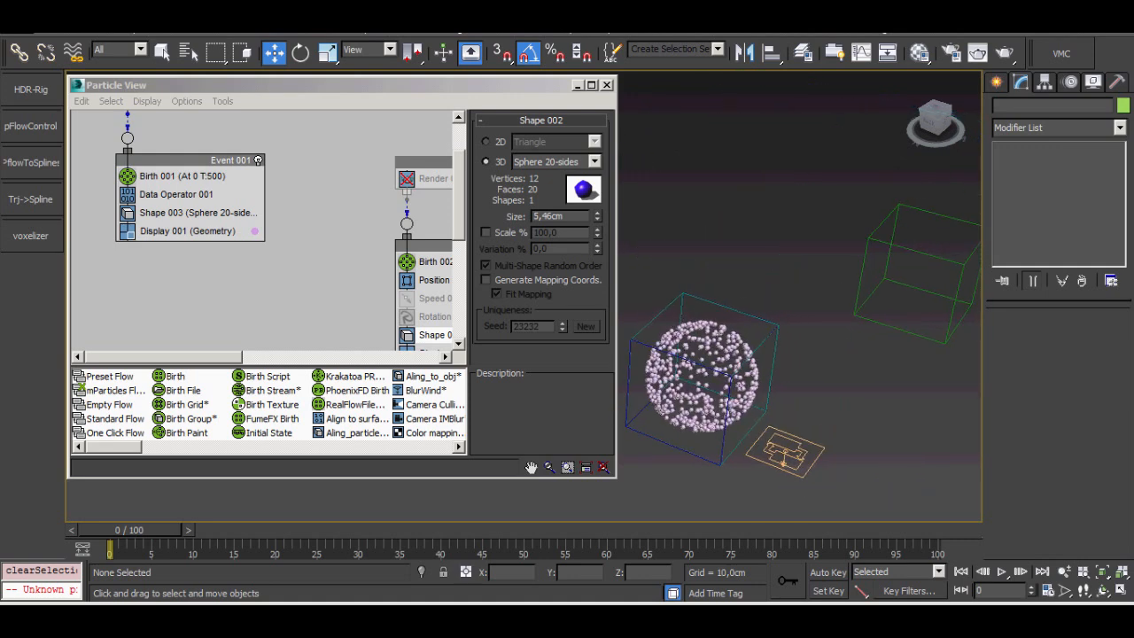
# Play the animation of the PF Source 001 particles and return to frame 0.
pyautogui.moveTo(673, 425); pyautogui.dragTo(720, 388, button='middle')
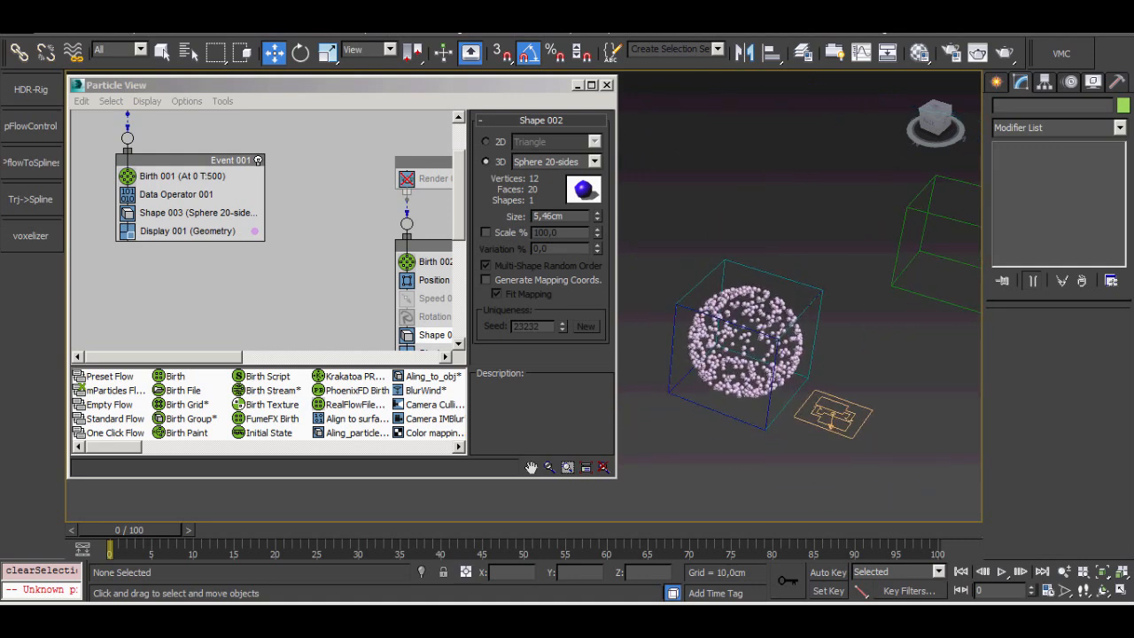
pyautogui.scroll(3, 726, 345)
pyautogui.press('/')
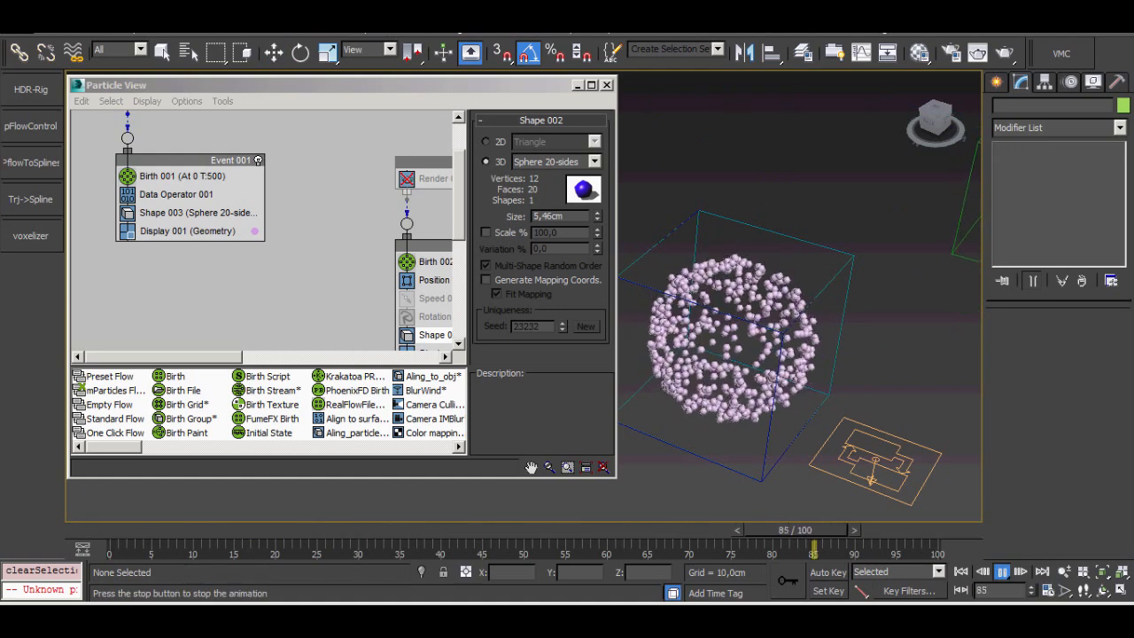
pyautogui.click(961, 571)
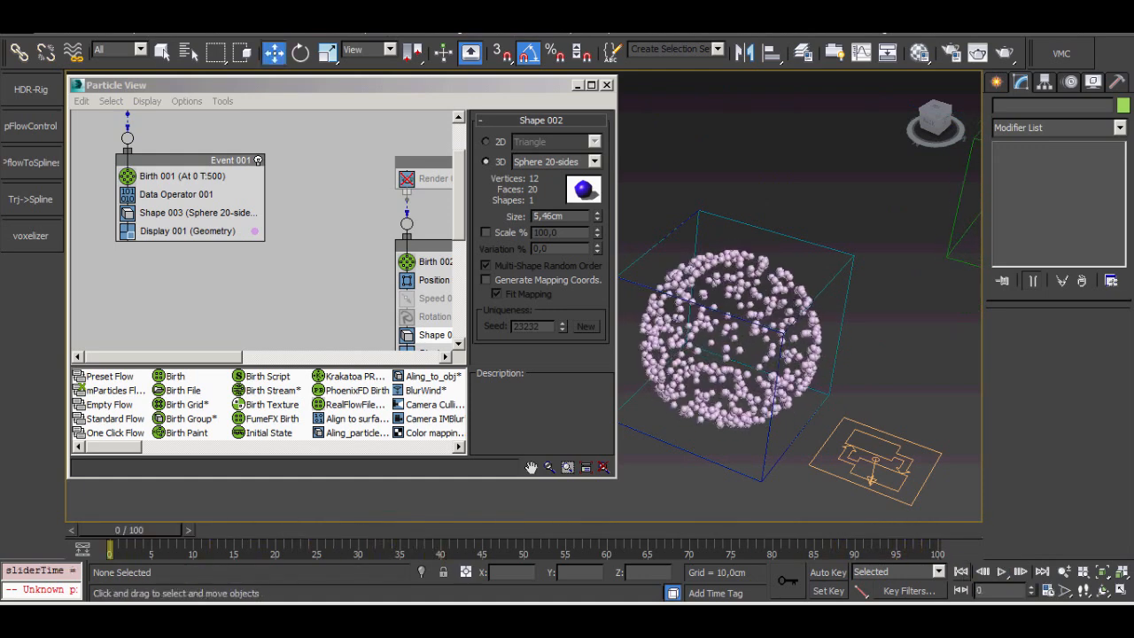
# Review the Birth 001 and Data Operator 001 operators in Event 001.
pyautogui.moveTo(301, 257); pyautogui.dragTo(241, 230, button='middle')
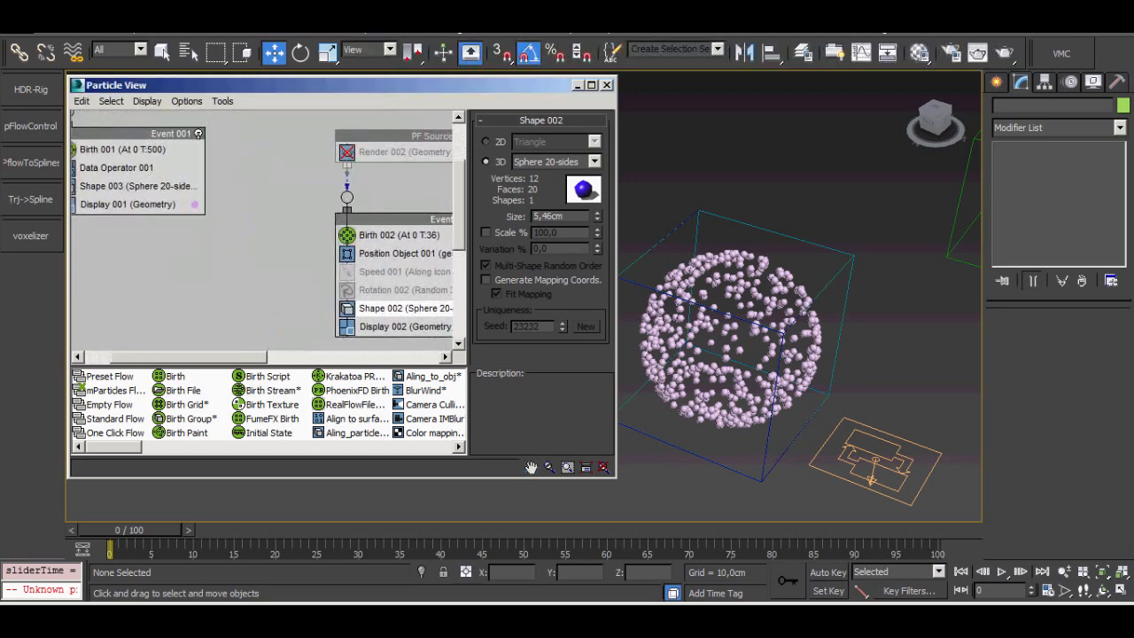
pyautogui.moveTo(168, 173); pyautogui.dragTo(210, 236, button='middle')
pyautogui.click(147, 243)
pyautogui.click(196, 246)
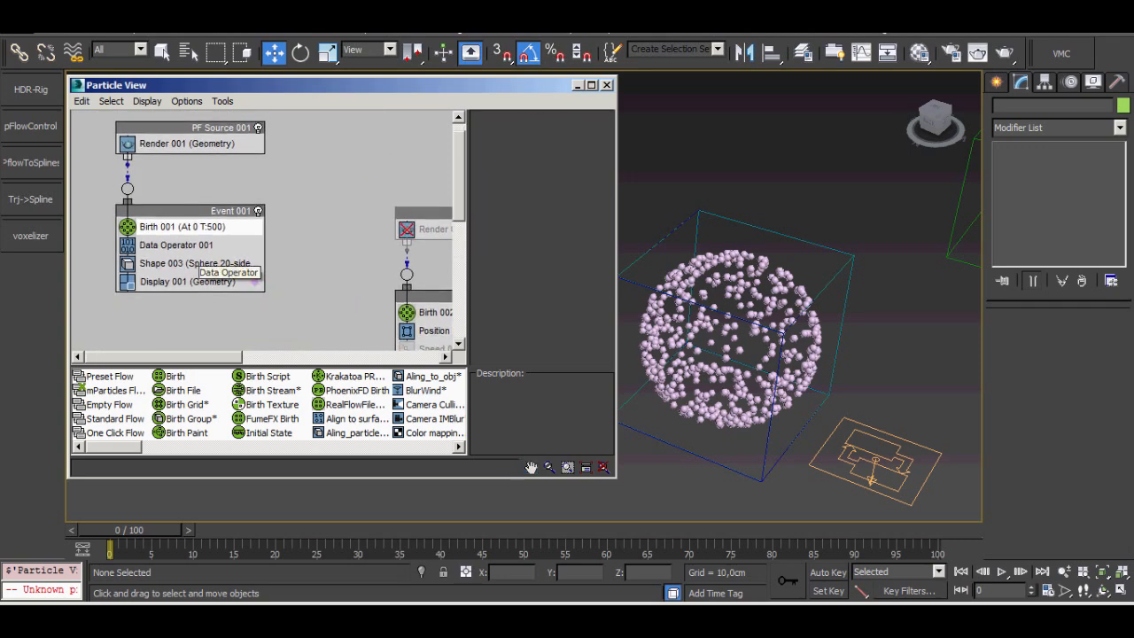
pyautogui.click(541, 121)
# Move the PF Source 002 and Event 002 nodes farther away from the PF Source 001 flow.
pyautogui.moveTo(389, 266); pyautogui.dragTo(171, 223, button='middle')
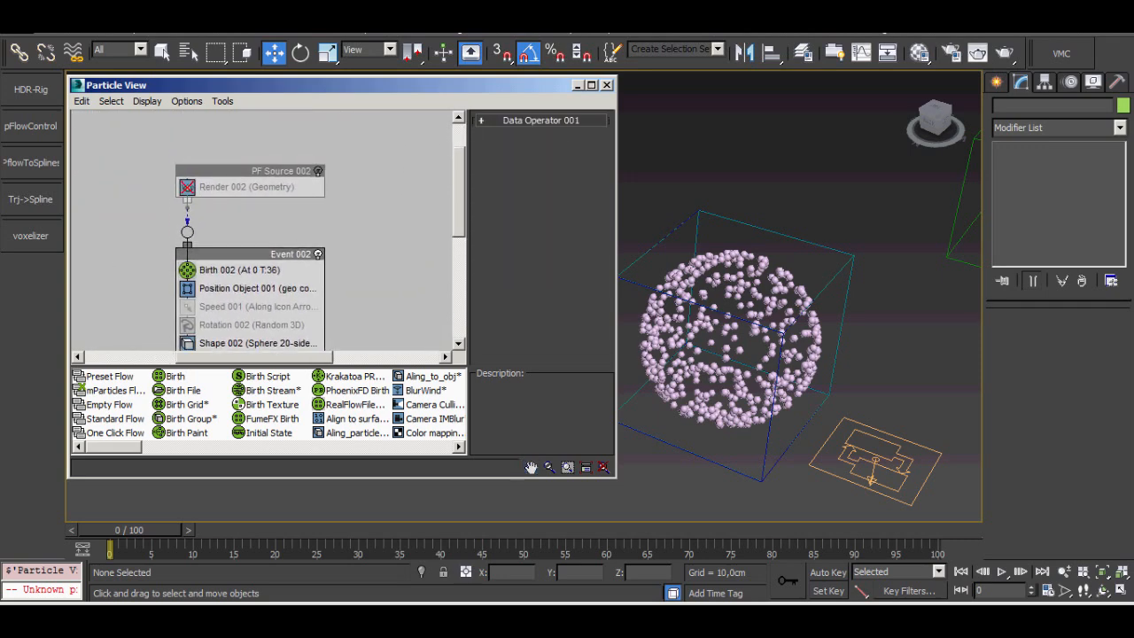
pyautogui.moveTo(150, 148); pyautogui.dragTo(340, 323)
pyautogui.moveTo(253, 254); pyautogui.dragTo(446, 230)
pyautogui.moveTo(102, 197); pyautogui.dragTo(248, 258, button='middle')
# Select the skin and geo spheres in turn and examine them beneath the particles, toggling wireframe shading.
pyautogui.click(732, 340)
pyautogui.click(1082, 281)
pyautogui.click(1082, 281)
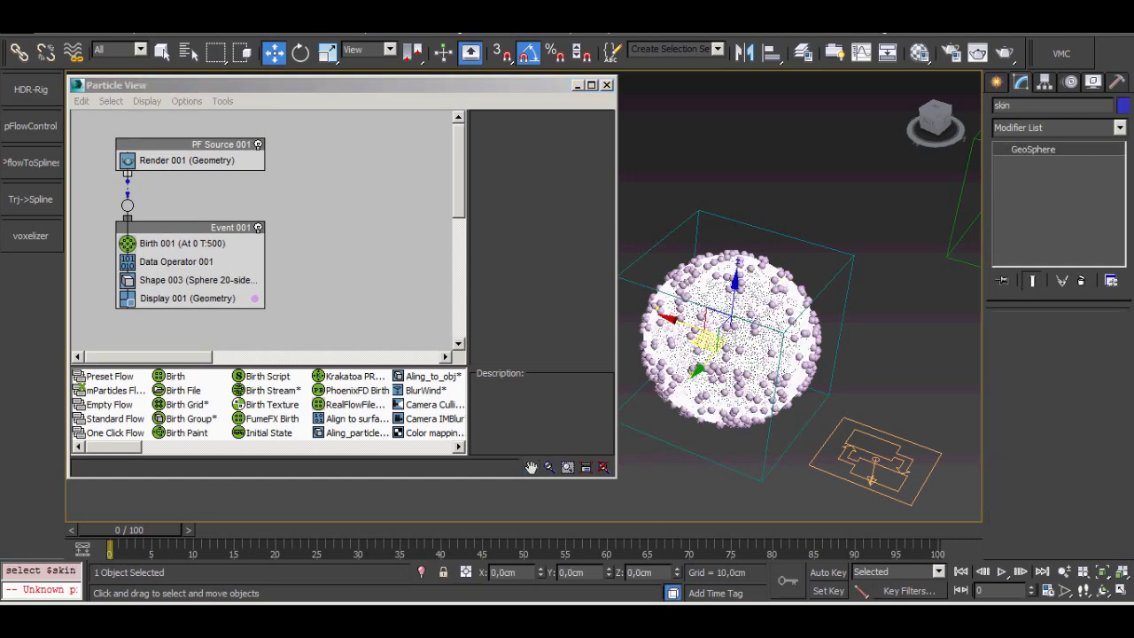
pyautogui.scroll(4, 708, 345)
pyautogui.scroll(3, 798, 296)
pyautogui.scroll(-6, 799, 296)
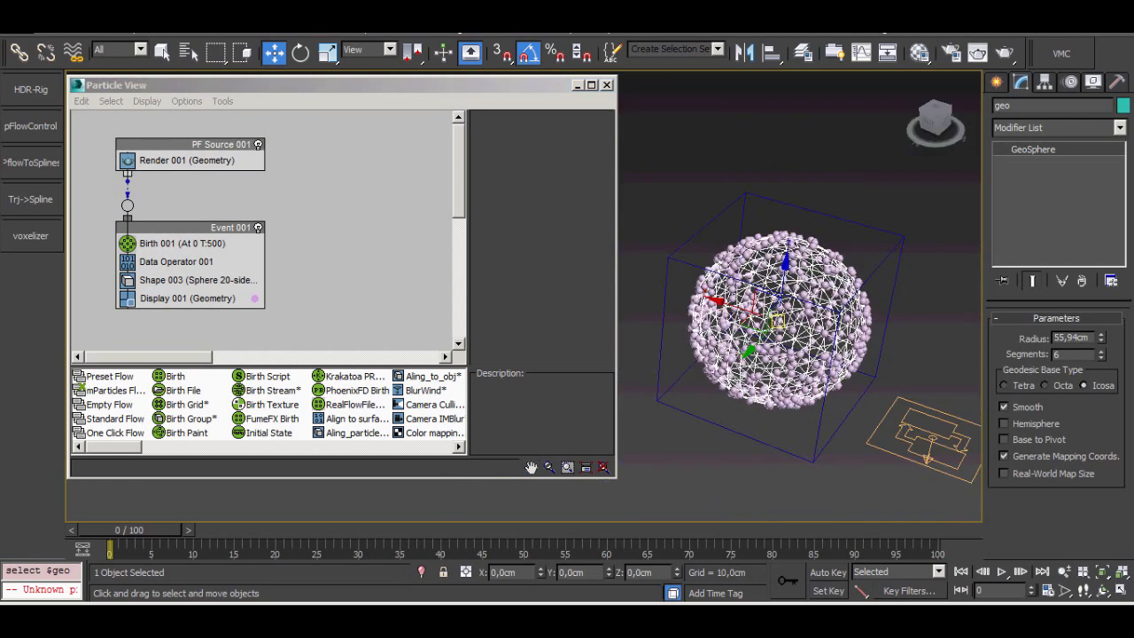
pyautogui.press('F3')
pyautogui.press('F3')
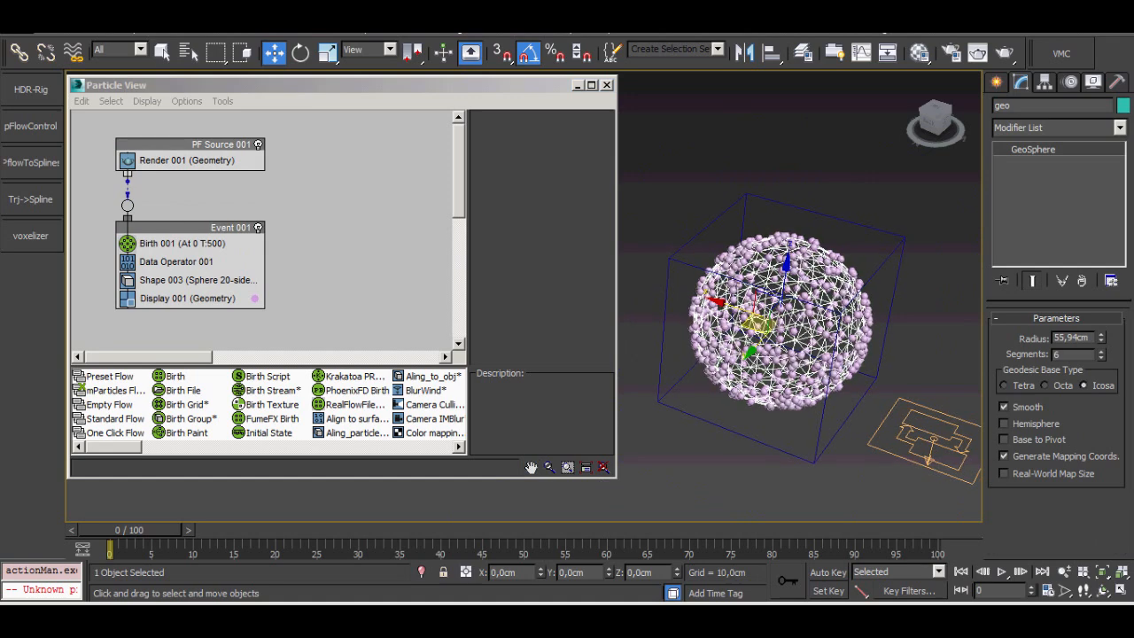
# Turn off Display as Box for the geo sphere in its object properties.
pyautogui.keyDown('alt'); pyautogui.moveTo(797, 350); pyautogui.dragTo(762, 327, button='middle'); pyautogui.keyUp('alt')
pyautogui.rightClick(762, 326)
pyautogui.click(797, 427)
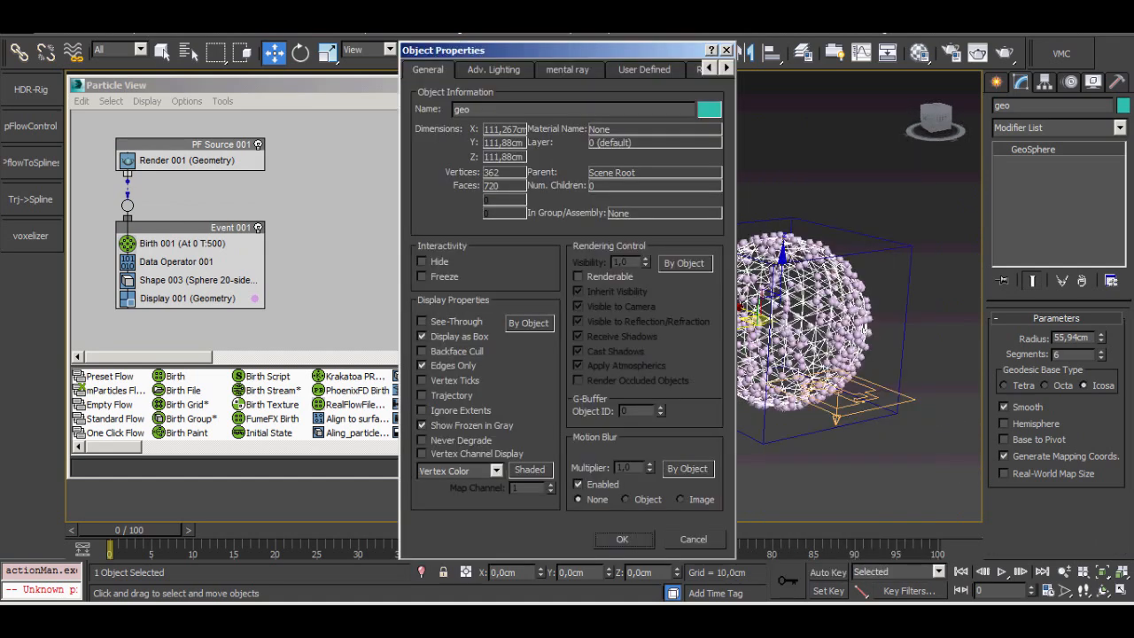
pyautogui.click(622, 538)
pyautogui.click(687, 470)
pyautogui.keyDown('alt'); pyautogui.moveTo(700, 425); pyautogui.dragTo(740, 452, button='middle'); pyautogui.keyUp('alt')
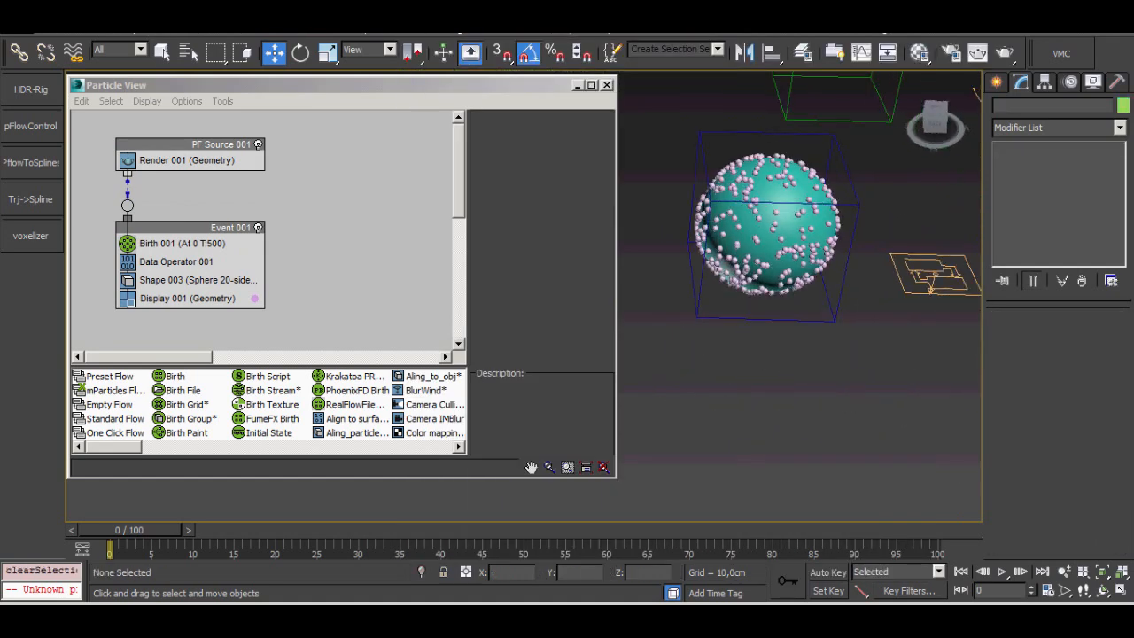
# Examine how the particles sit on the geo sphere's surface from several angles and distances.
pyautogui.click(785, 212)
pyautogui.scroll(4, 785, 213)
pyautogui.press('z')
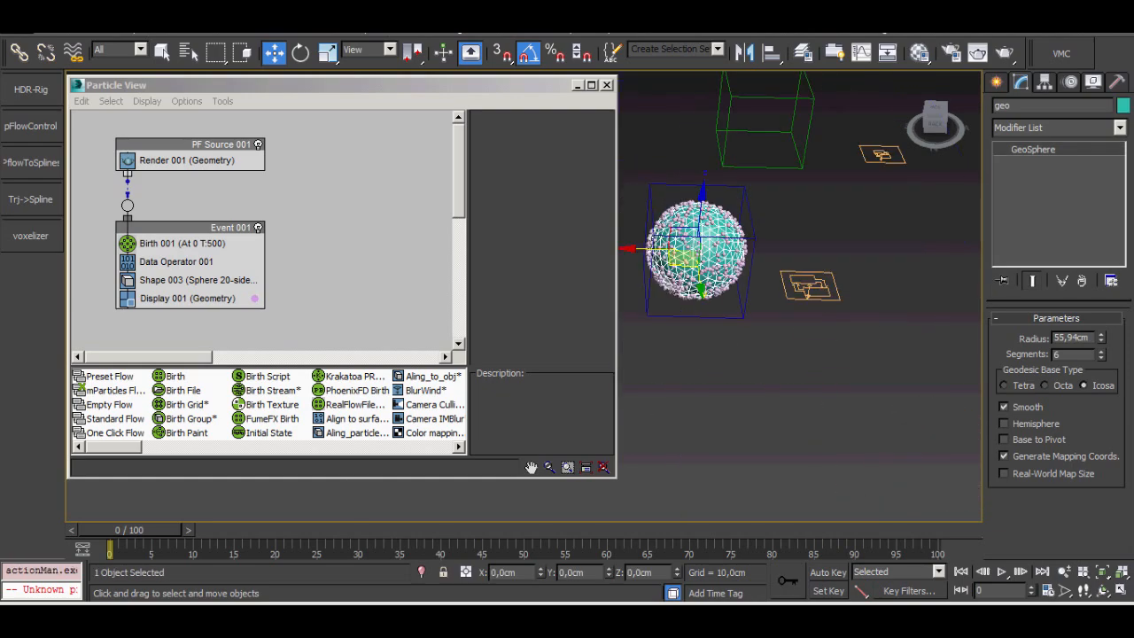
pyautogui.scroll(5, 810, 252)
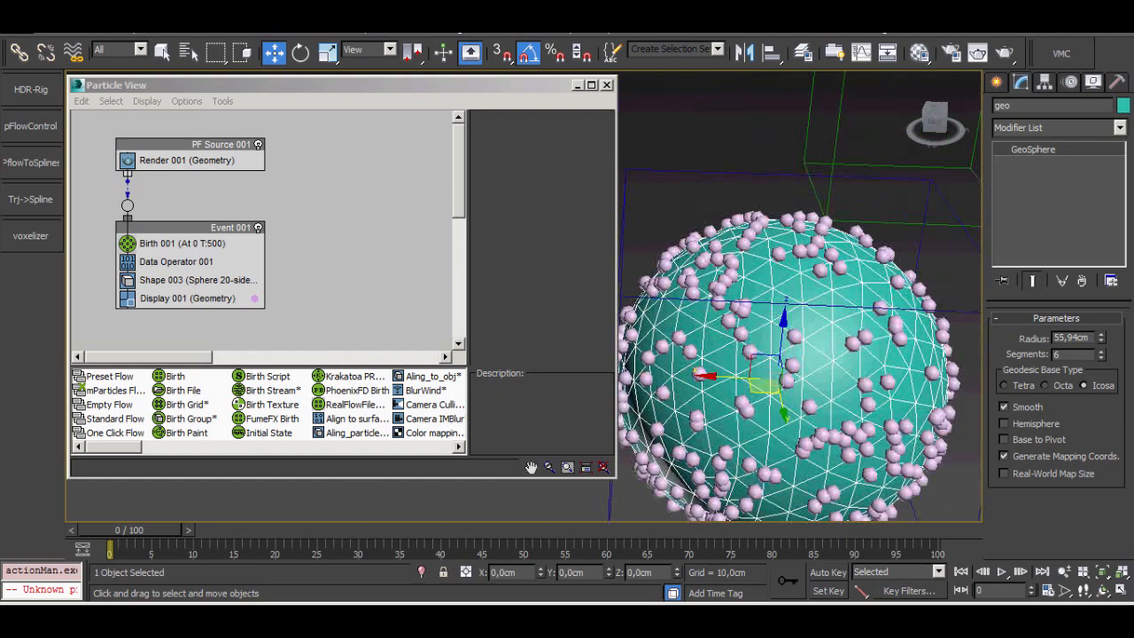
pyautogui.keyDown('alt'); pyautogui.moveTo(809, 253); pyautogui.dragTo(934, 252, button='middle'); pyautogui.keyUp('alt')
pyautogui.keyDown('alt'); pyautogui.moveTo(779, 336); pyautogui.dragTo(966, 367, button='middle'); pyautogui.keyUp('alt')
pyautogui.keyDown('alt'); pyautogui.moveTo(824, 359); pyautogui.dragTo(826, 250, button='middle'); pyautogui.keyUp('alt')
pyautogui.scroll(-5, 913, 346)
pyautogui.scroll(5, 864, 343)
pyautogui.scroll(-5, 757, 390)
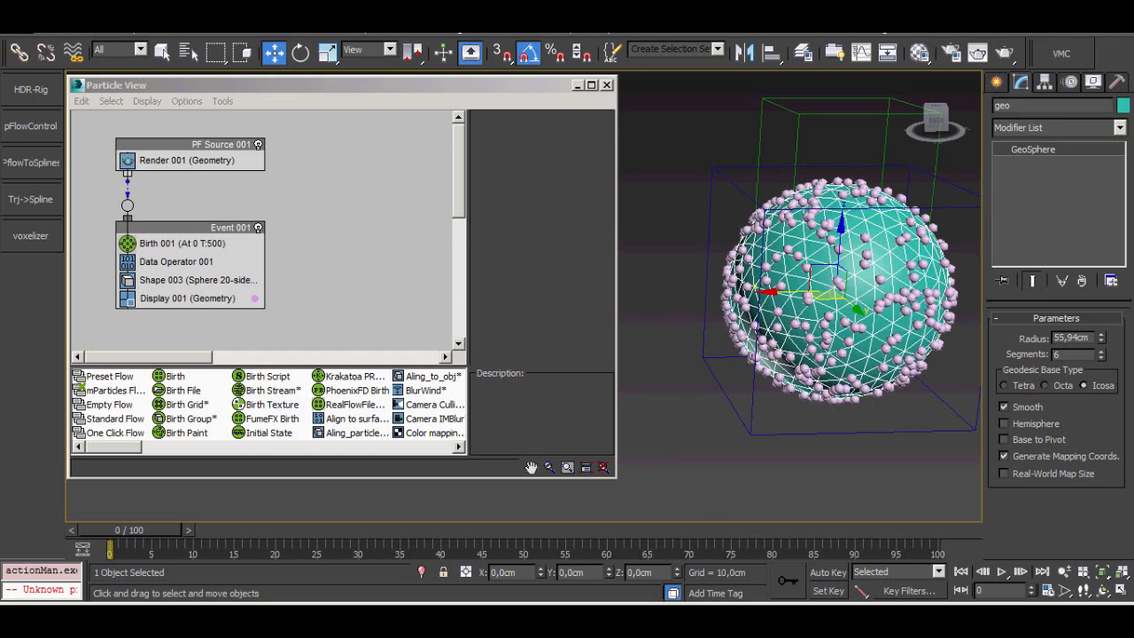
# Open the data flow of Data Operator 001 in Event 001 and maximize its editor window.
pyautogui.click(829, 209)
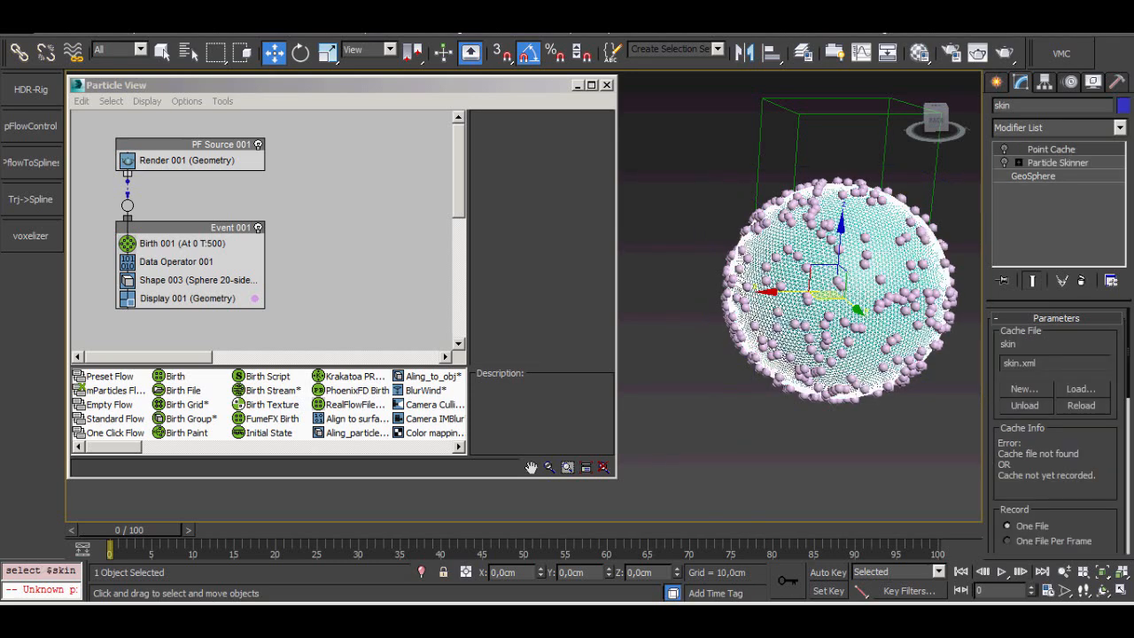
pyautogui.click(227, 280)
pyautogui.click(209, 263)
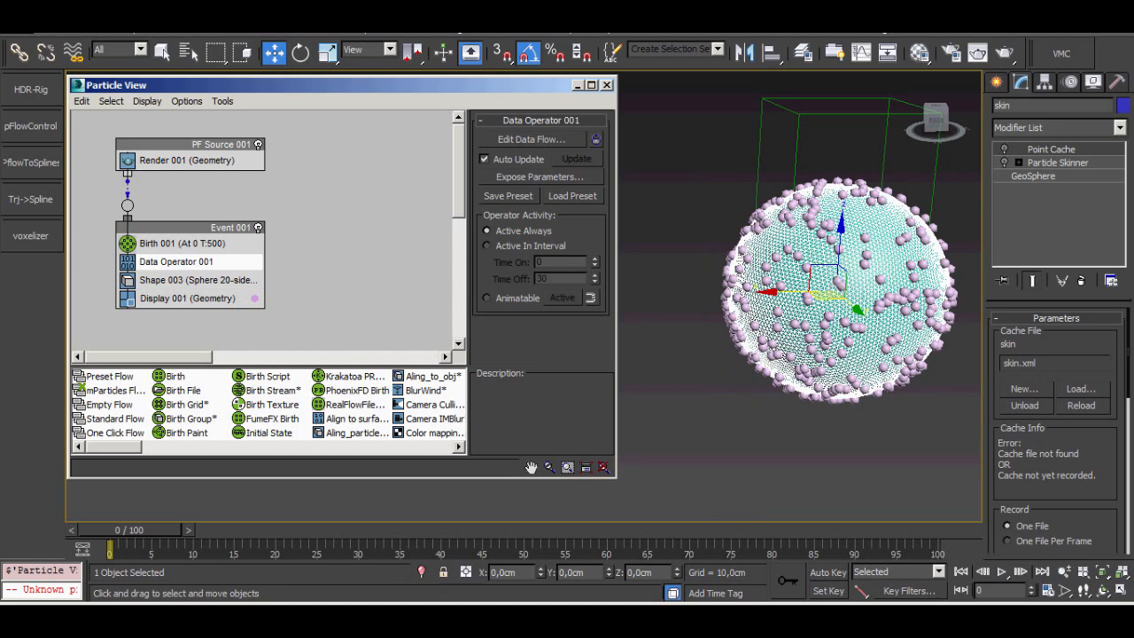
pyautogui.click(678, 292)
pyautogui.moveTo(678, 293); pyautogui.dragTo(655, 301, button='middle')
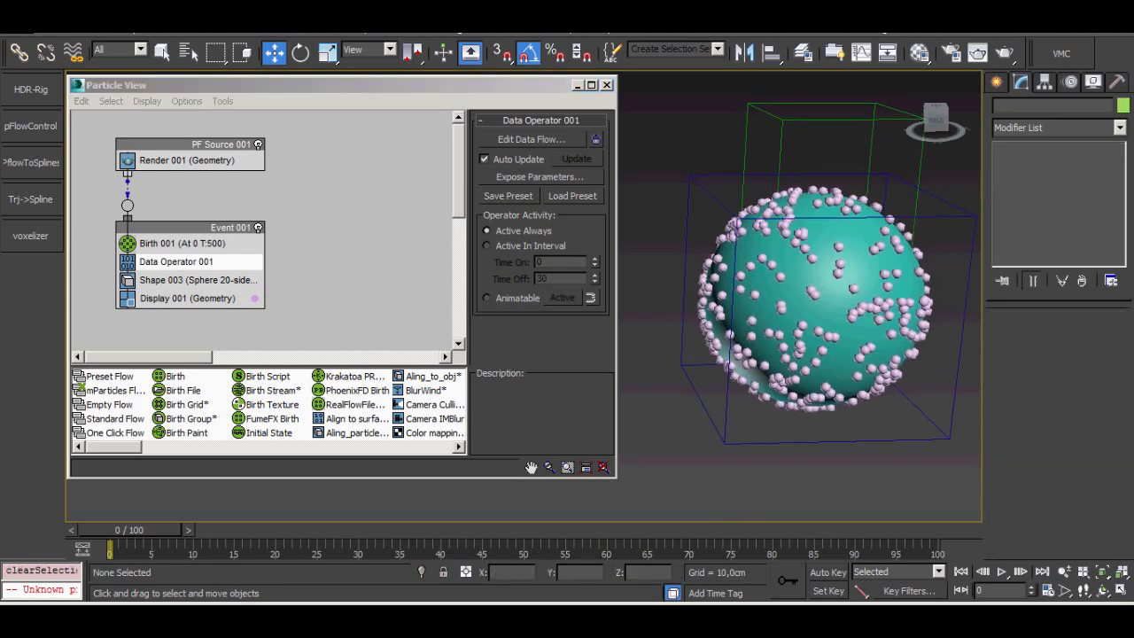
pyautogui.click(532, 139)
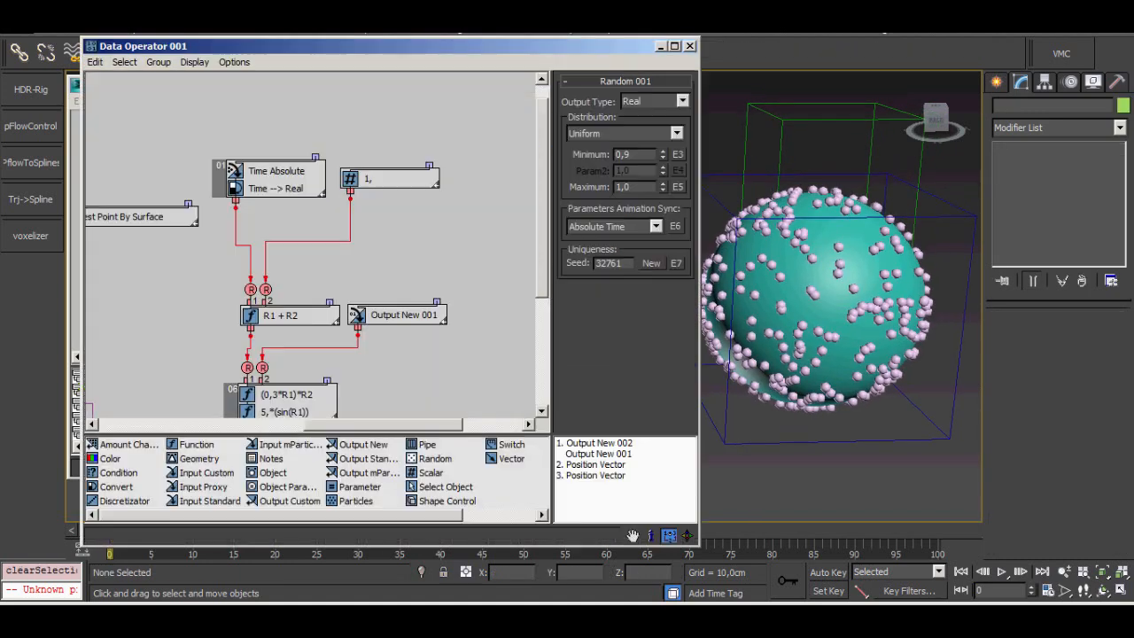
pyautogui.moveTo(301, 115); pyautogui.dragTo(415, 220, button='middle')
pyautogui.doubleClick(500, 47)
# Locate and select the Select Object node that references geo in the data flow.
pyautogui.moveTo(328, 305); pyautogui.dragTo(400, 213, button='middle')
pyautogui.moveTo(142, 66); pyautogui.dragTo(379, 367)
pyautogui.moveTo(496, 364); pyautogui.dragTo(96, 388, button='middle')
pyautogui.moveTo(121, 36); pyautogui.dragTo(648, 150, button='middle')
pyautogui.moveTo(648, 151); pyautogui.dragTo(618, 119)
pyautogui.click(618, 119)
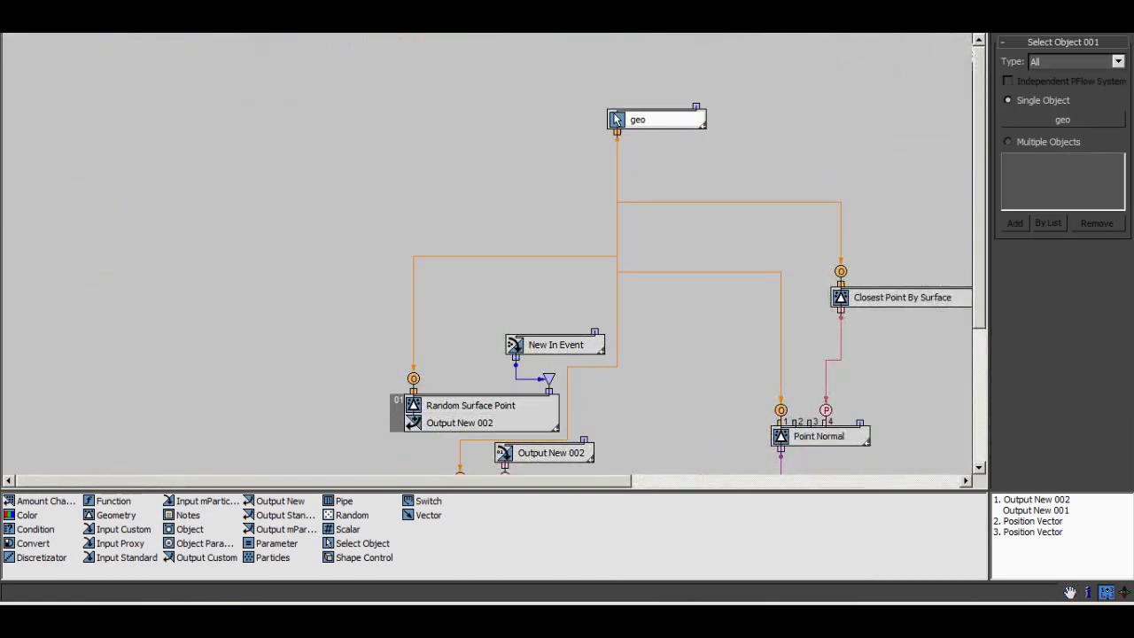
pyautogui.moveTo(362, 543); pyautogui.dragTo(433, 120)
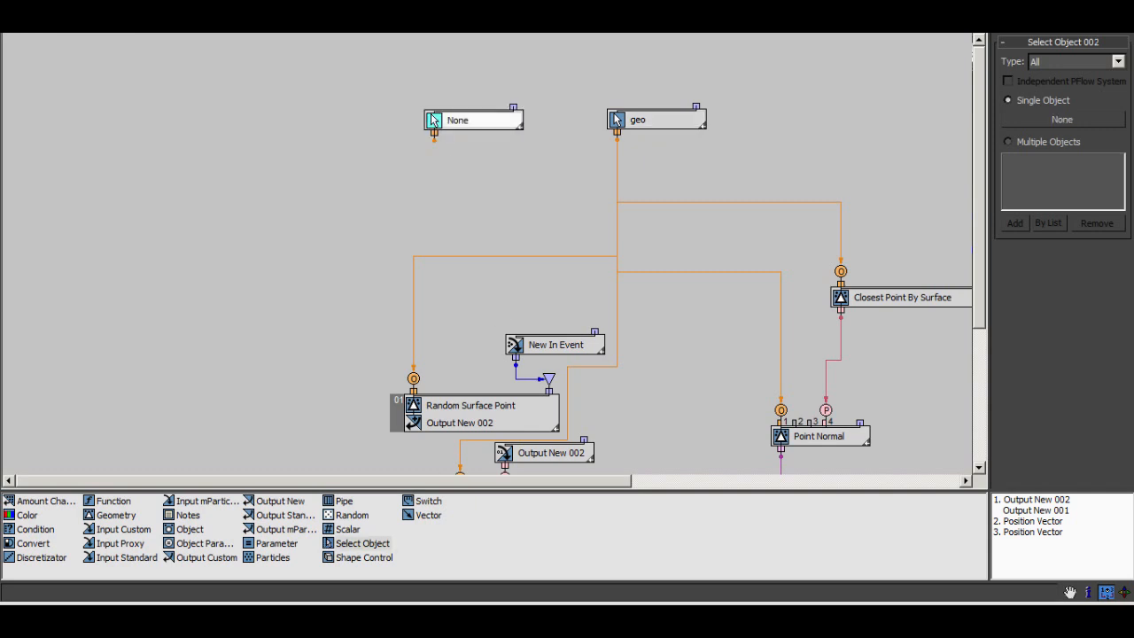
pyautogui.press('Delete')
pyautogui.click(617, 120)
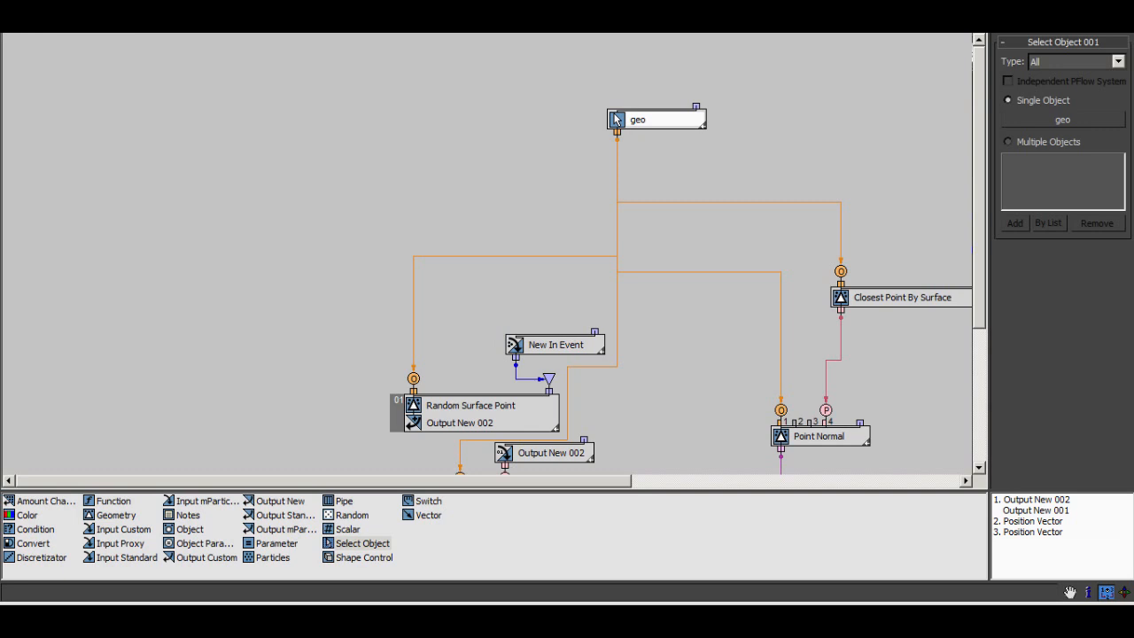
# Add a new Geometry node to the data flow and set its object property to Random Surface Point.
pyautogui.moveTo(116, 515); pyautogui.dragTo(337, 144)
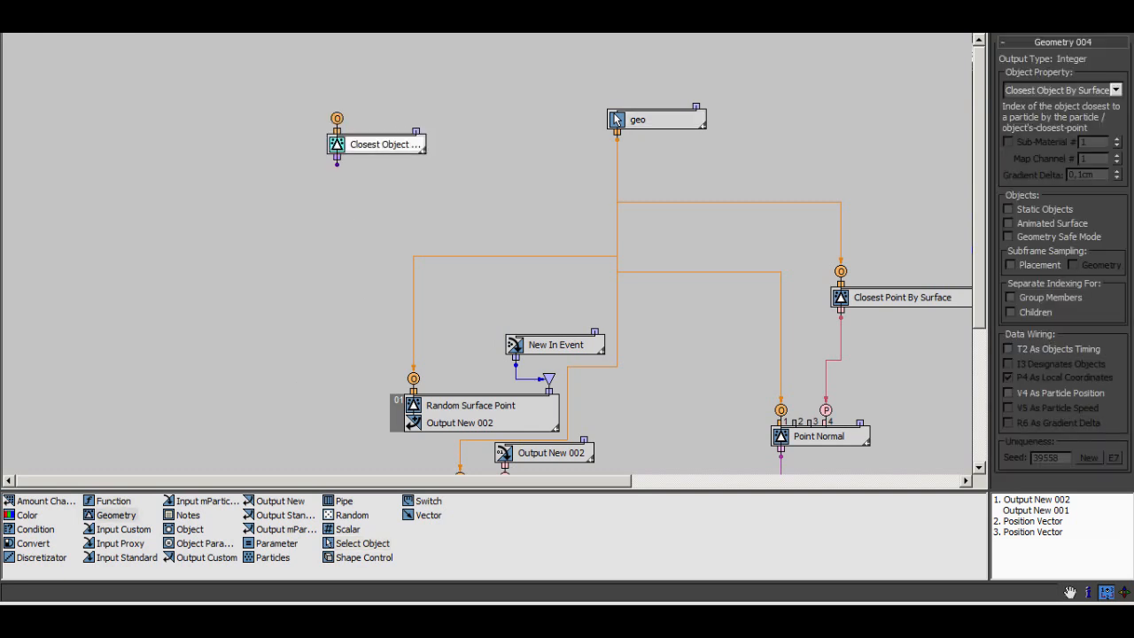
pyautogui.click(1058, 90)
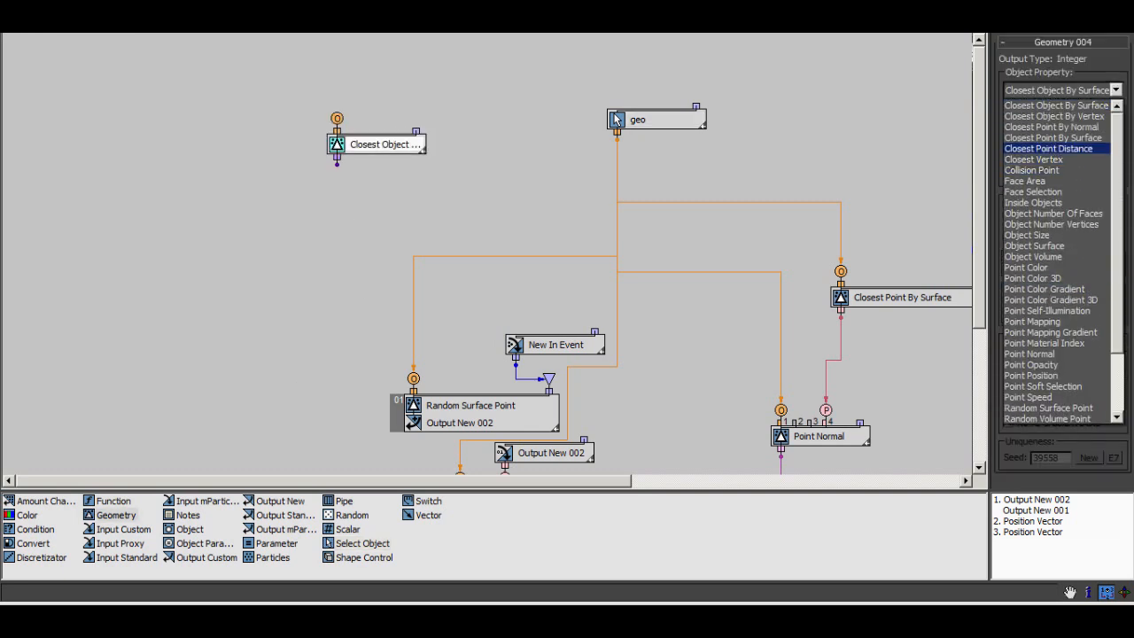
pyautogui.scroll(-3, 1055, 399)
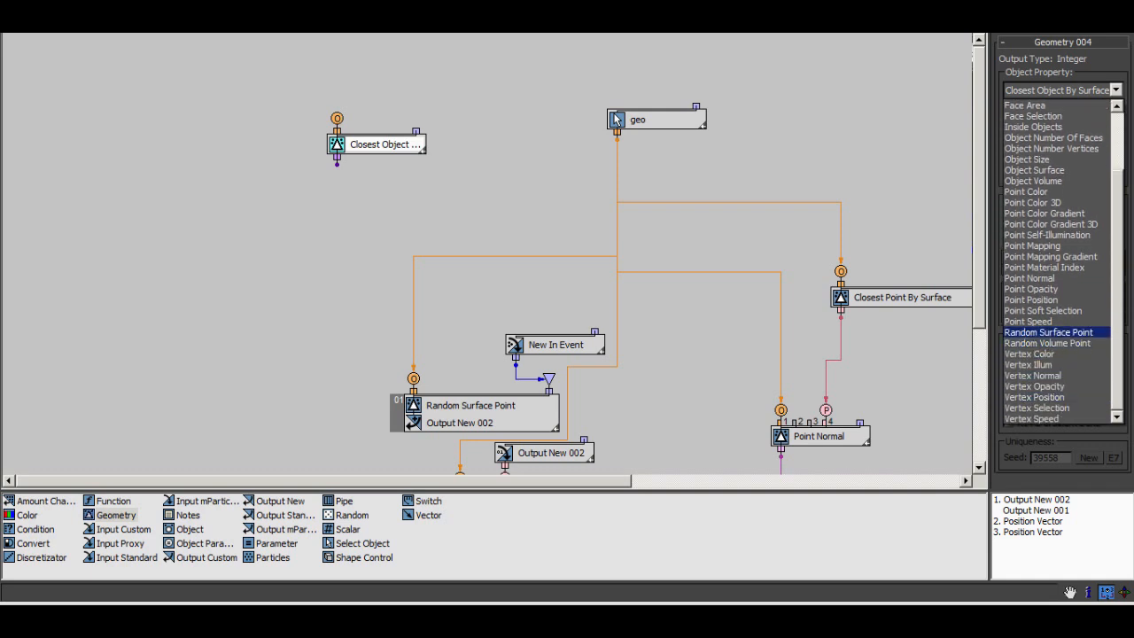
pyautogui.click(1049, 332)
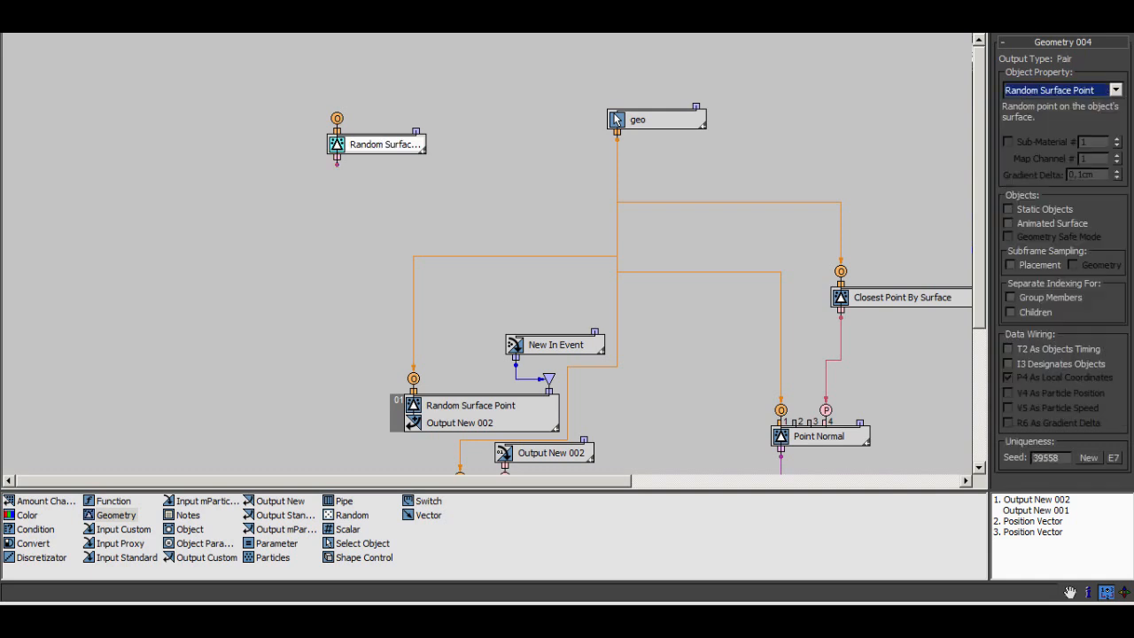
# Feed geo into the new Random Surface Point node and filter it with an Input Standard node set to New In Event.
pyautogui.moveTo(381, 145); pyautogui.dragTo(336, 168)
pyautogui.moveTo(127, 558); pyautogui.dragTo(456, 114)
pyautogui.click(415, 169)
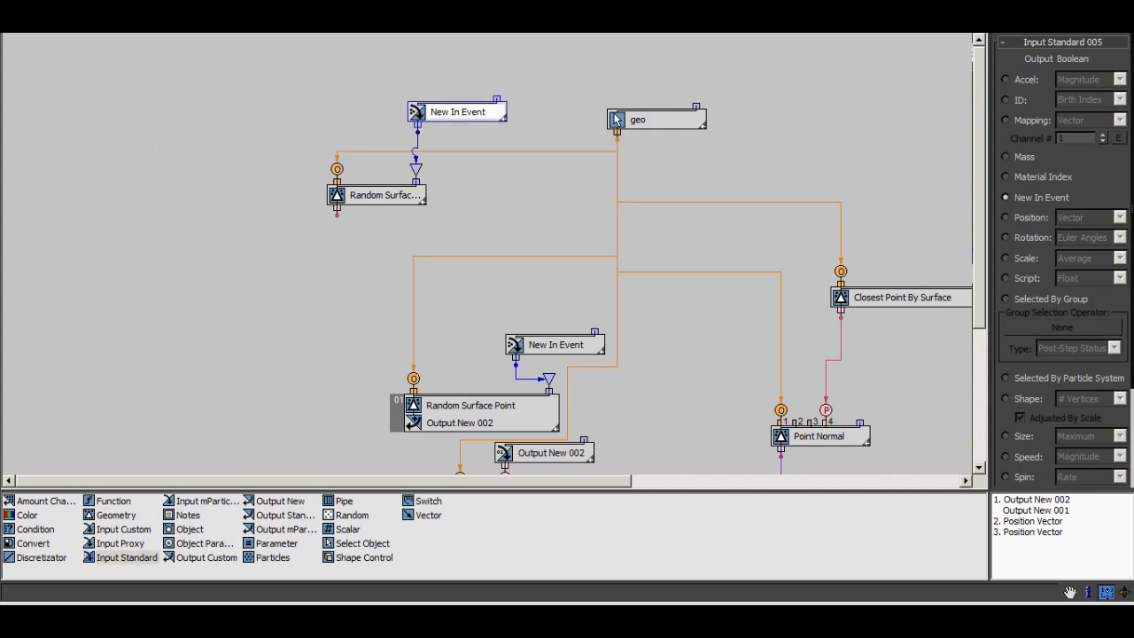
pyautogui.click(617, 120)
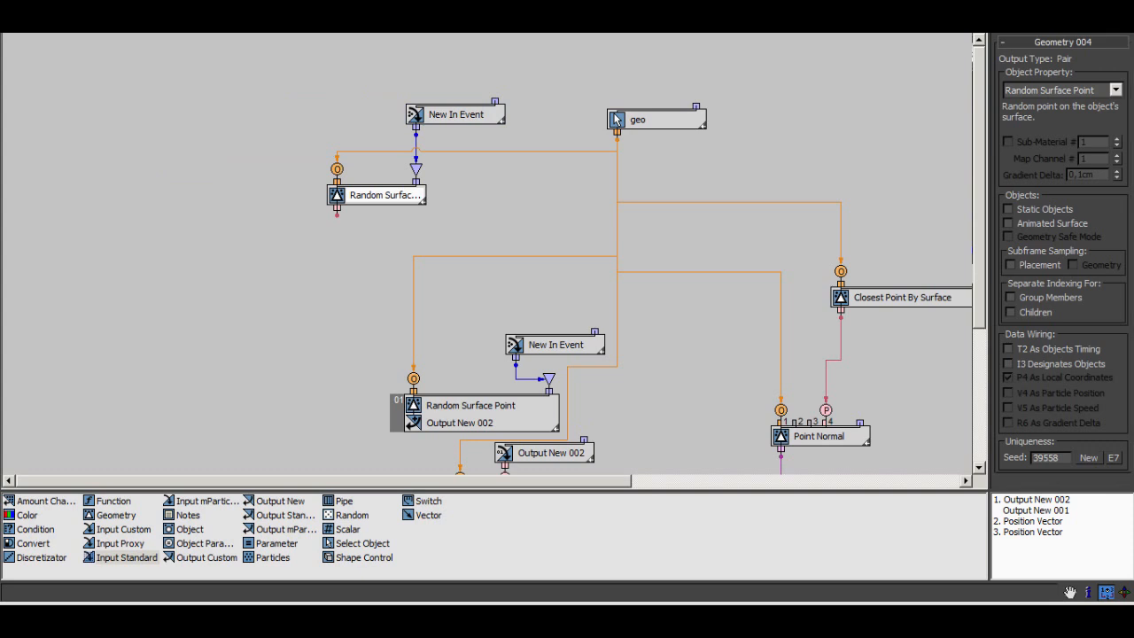
# Rearrange the duplicate New In Event and Random Surface Point nodes and stack an Output New node of type Pair under the latter.
pyautogui.moveTo(376, 195); pyautogui.dragTo(340, 215)
pyautogui.moveTo(455, 114); pyautogui.dragTo(432, 95)
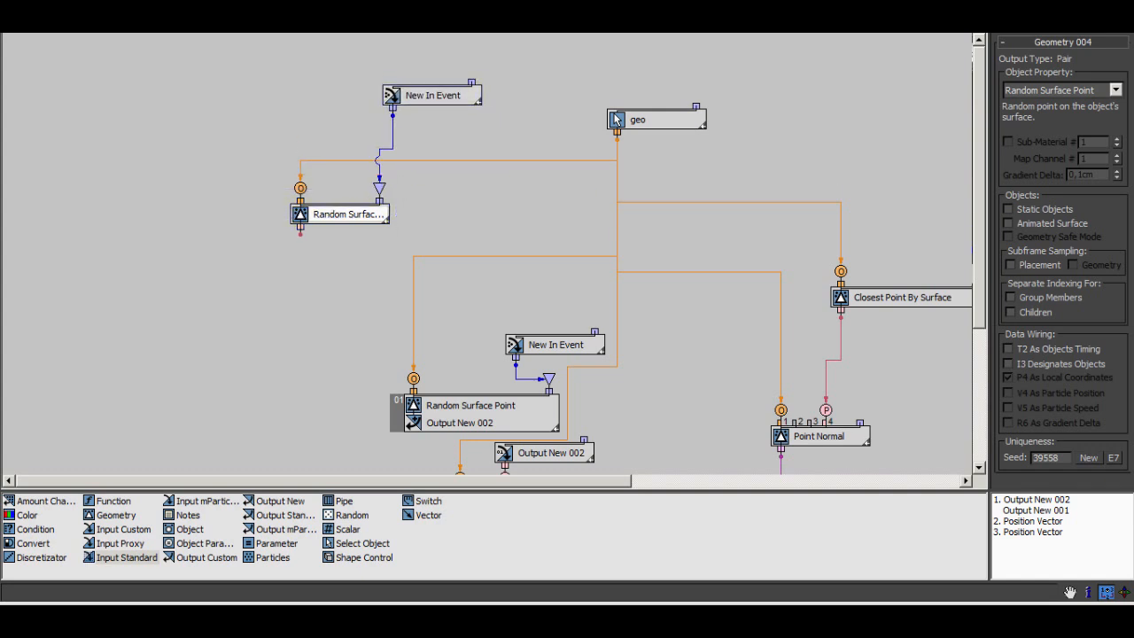
pyautogui.click(617, 121)
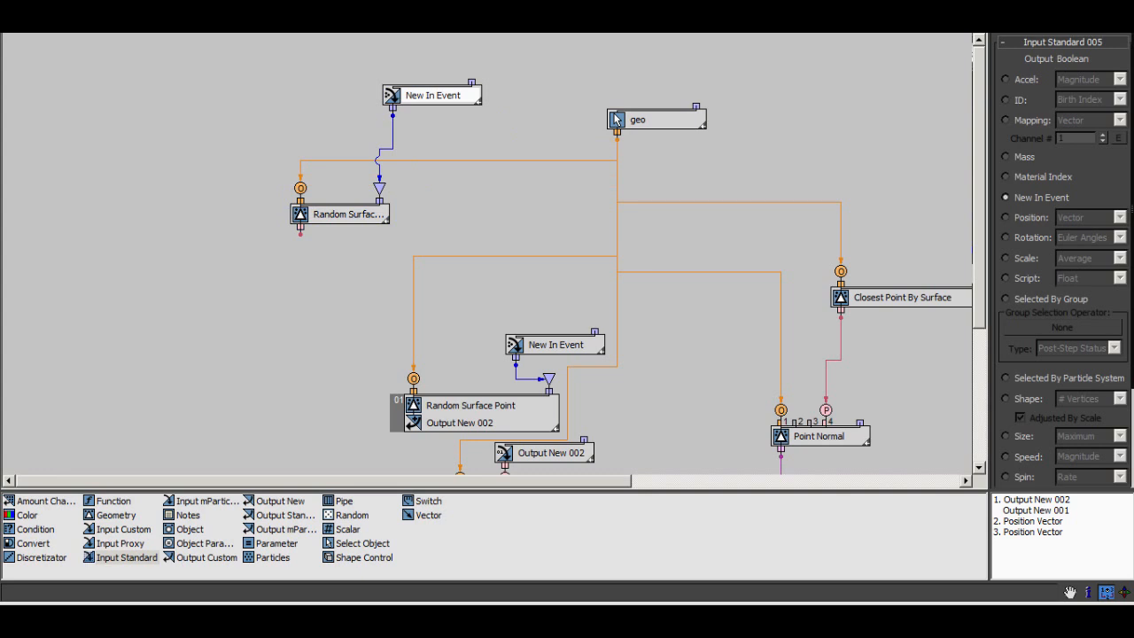
pyautogui.click(344, 214)
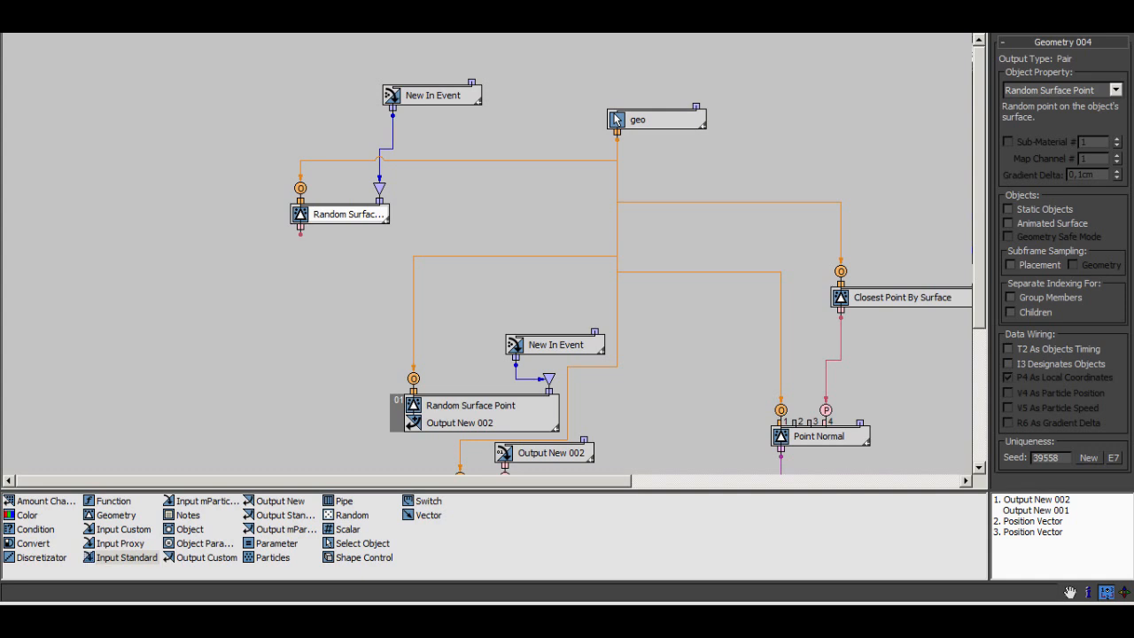
pyautogui.moveTo(344, 215); pyautogui.dragTo(357, 202)
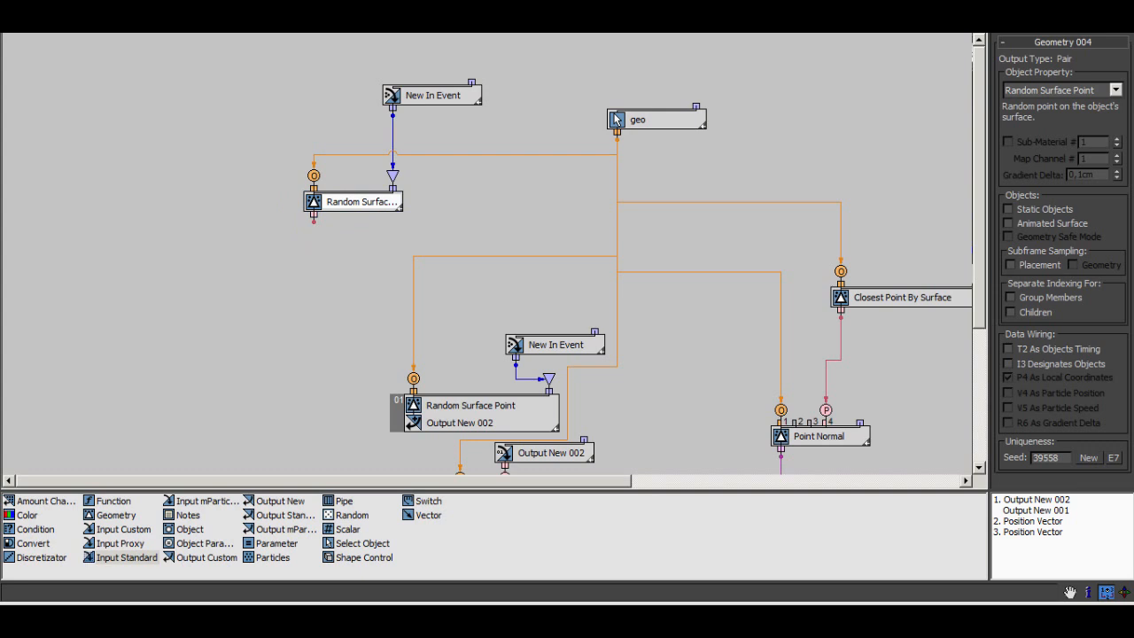
pyautogui.moveTo(280, 502); pyautogui.dragTo(355, 219)
pyautogui.click(317, 294)
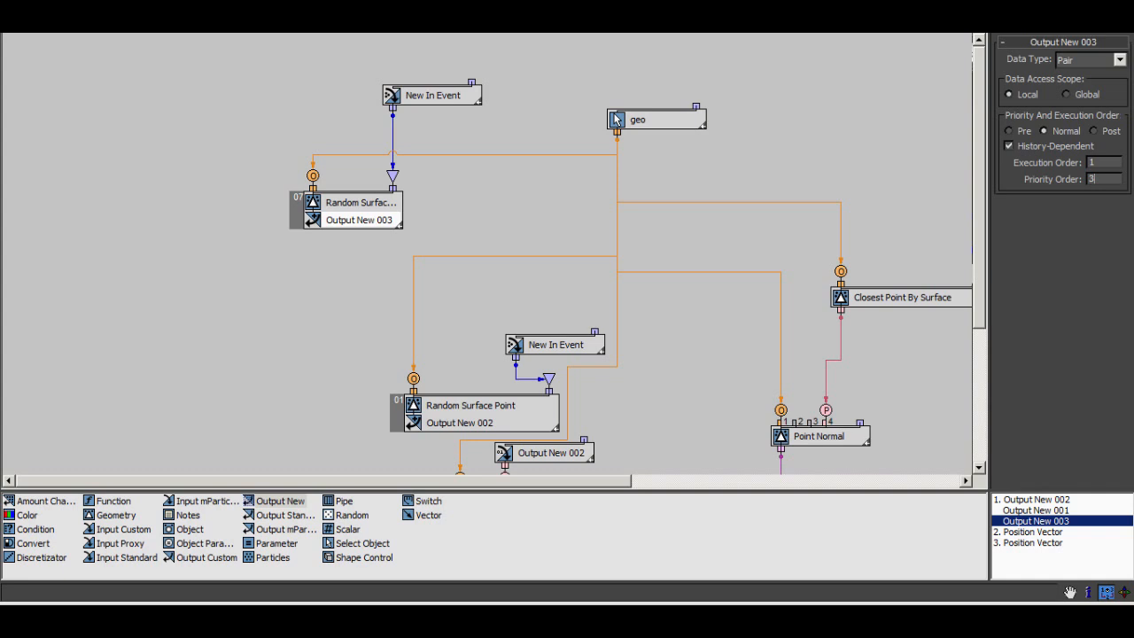
# Delete the duplicate New In Event, Random Surface Point and Output New 003 nodes from the data flow.
pyautogui.click(297, 214)
pyautogui.moveTo(426, 193); pyautogui.dragTo(426, 193)
pyautogui.rightClick(316, 220)
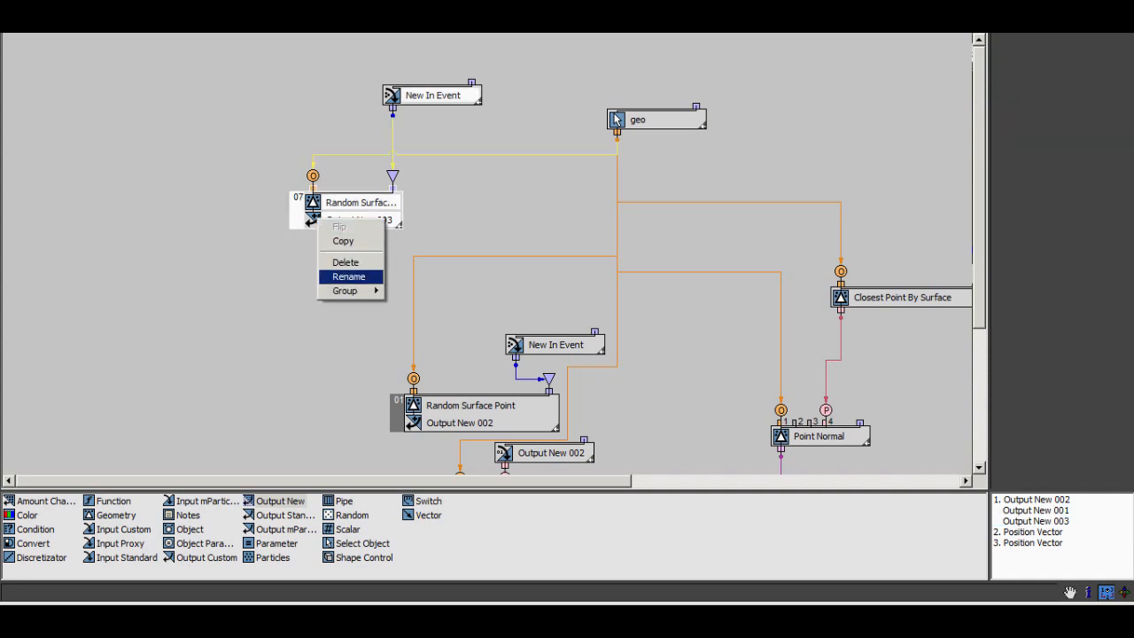
pyautogui.click(344, 261)
# Move the original Random Surface Point and New In Event nodes away from the wires, and add a Geometry node fed by geo.
pyautogui.moveTo(470, 405); pyautogui.dragTo(384, 274)
pyautogui.moveTo(556, 345); pyautogui.dragTo(421, 215)
pyautogui.moveTo(422, 215); pyautogui.dragTo(330, 108, button='middle')
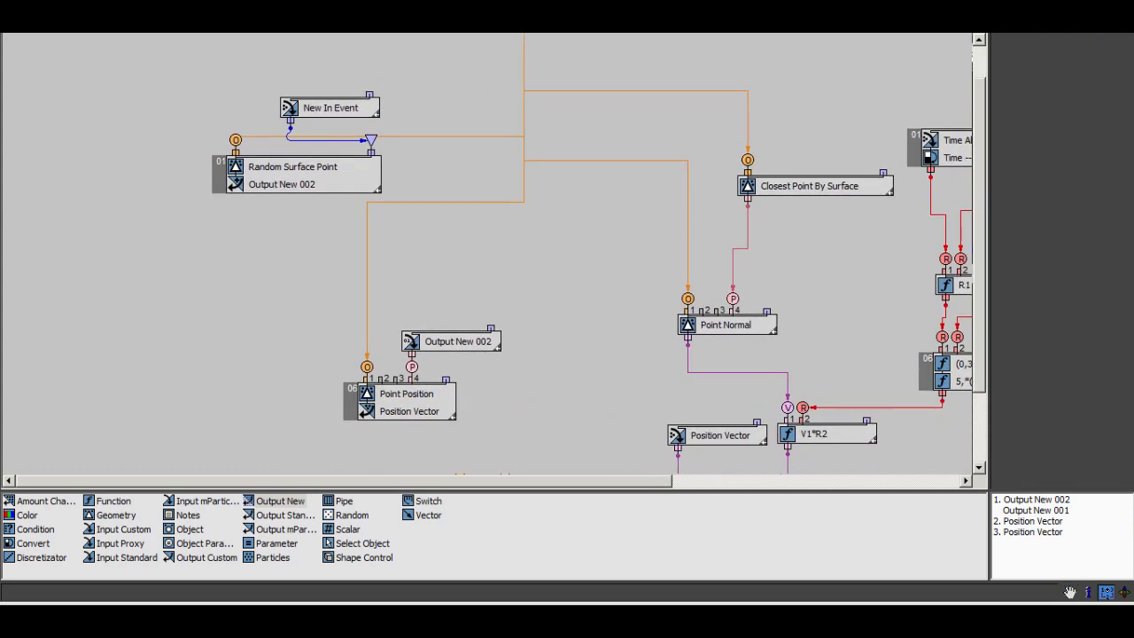
pyautogui.moveTo(116, 515); pyautogui.dragTo(588, 257)
pyautogui.moveTo(588, 257); pyautogui.dragTo(482, 369, button='middle')
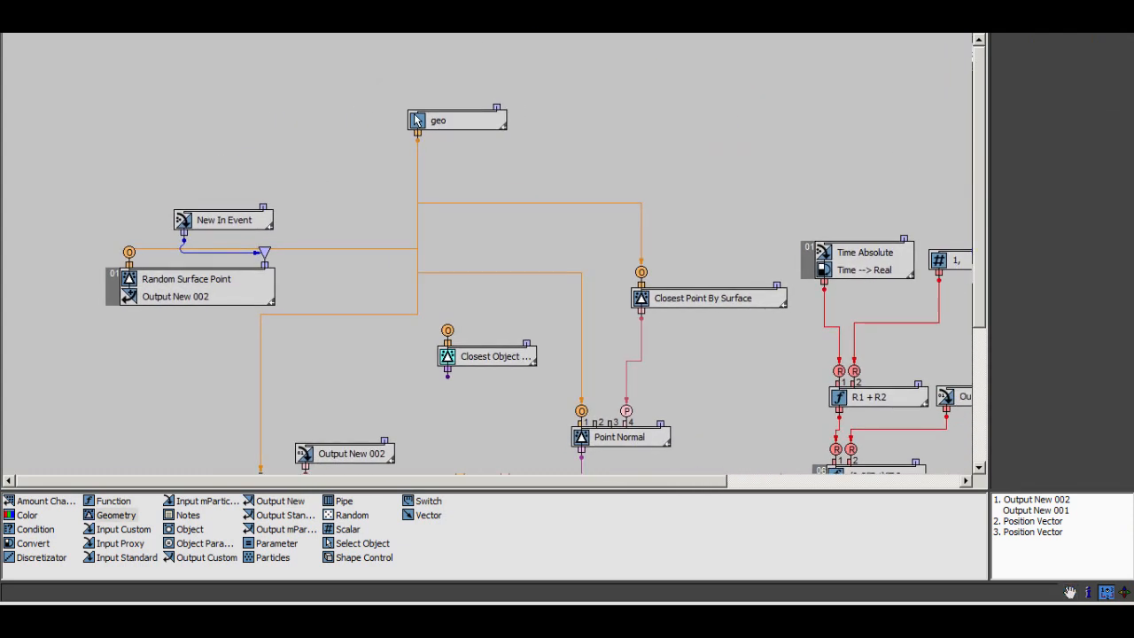
pyautogui.click(418, 134)
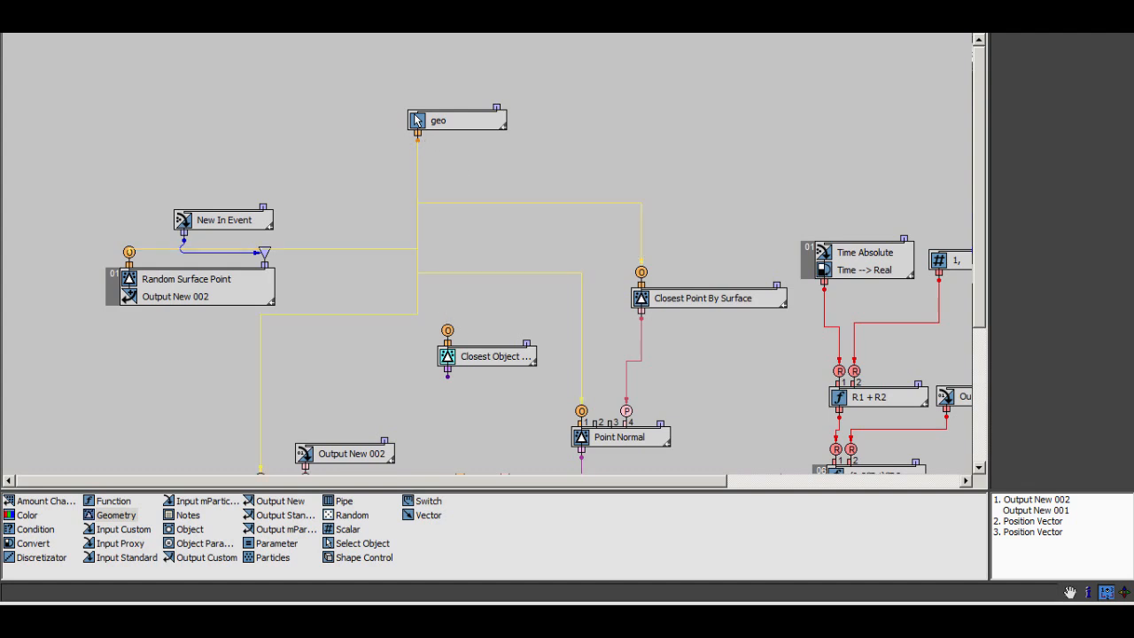
pyautogui.moveTo(447, 324); pyautogui.dragTo(447, 330)
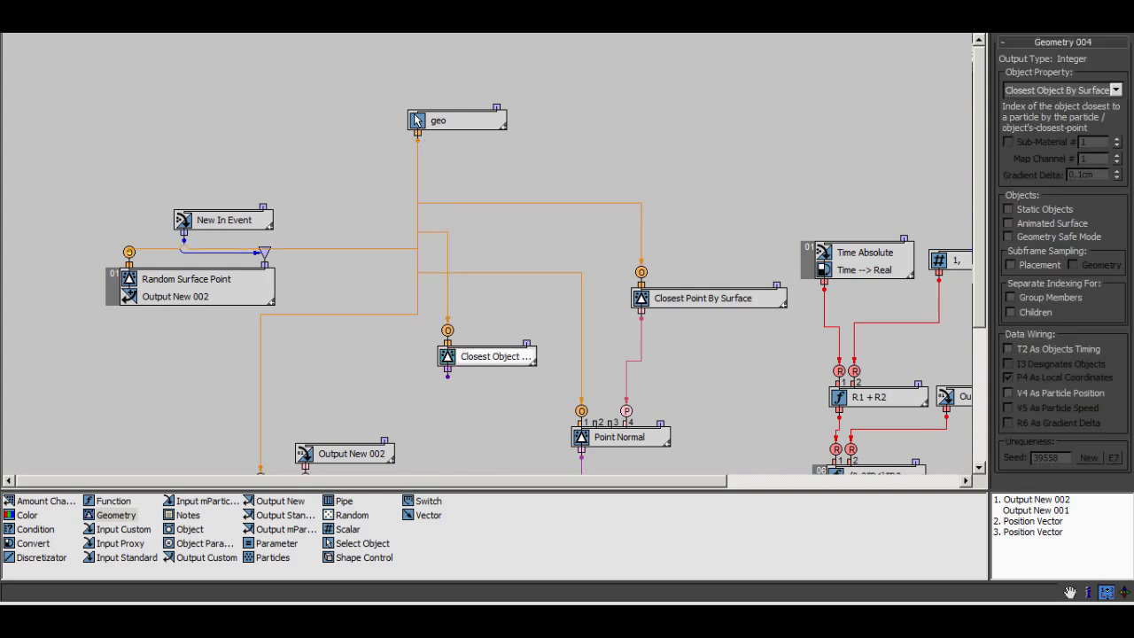
# Set the new Geometry node to Point Position and place it beside the existing one, moving the Output New 002 node upward.
pyautogui.click(1059, 90)
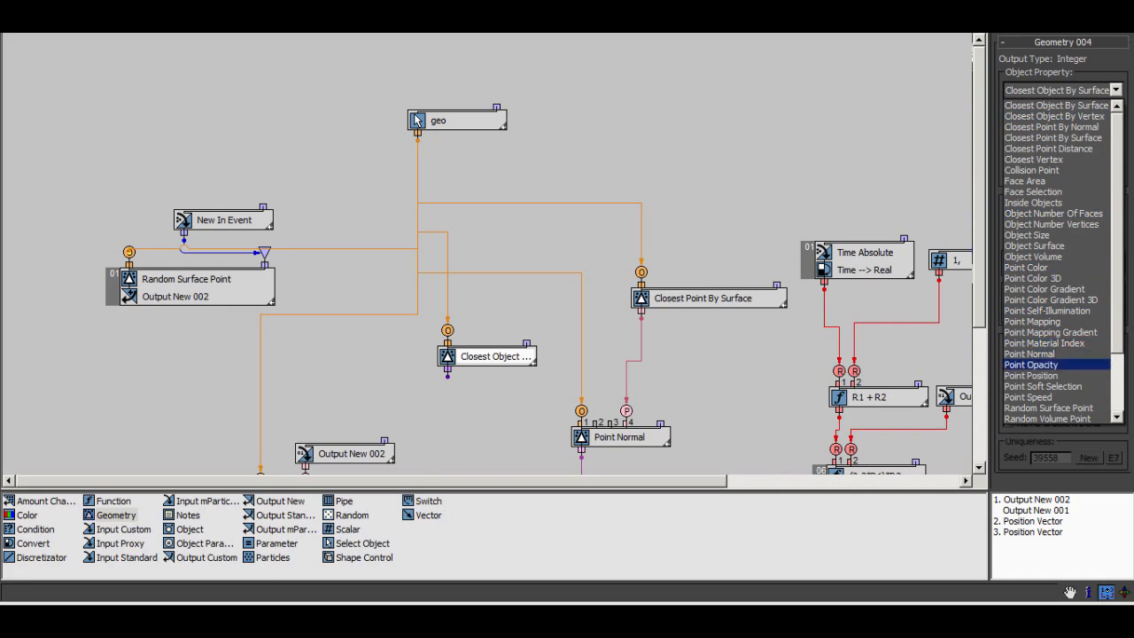
pyautogui.click(1031, 376)
pyautogui.moveTo(496, 363); pyautogui.dragTo(589, 331, button='middle')
pyautogui.moveTo(540, 324); pyautogui.dragTo(548, 404)
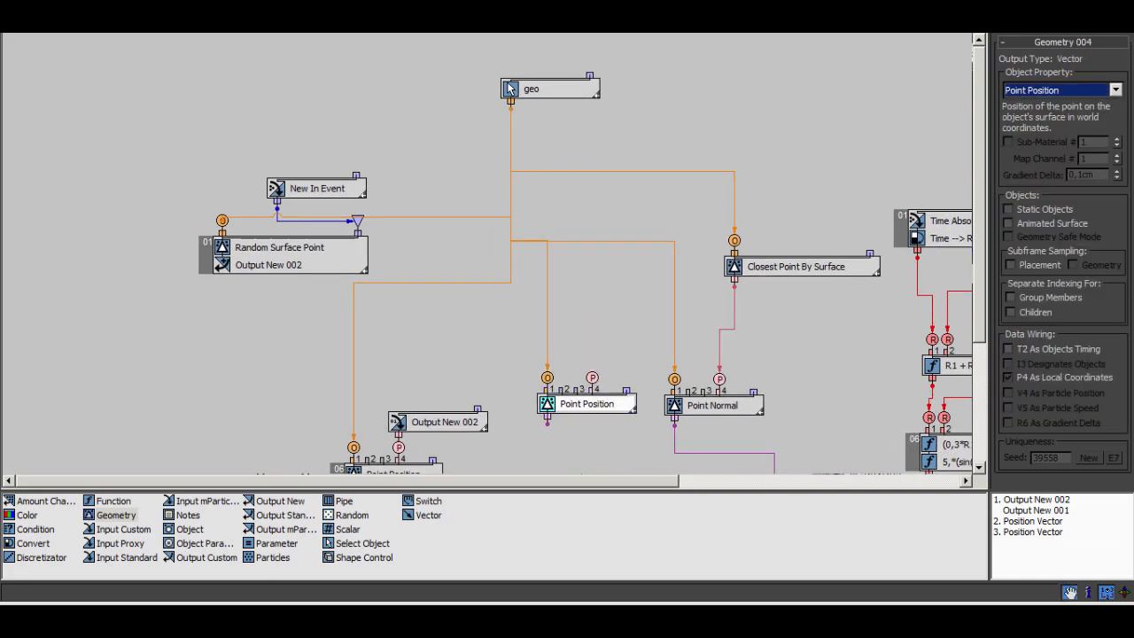
pyautogui.moveTo(587, 404); pyautogui.dragTo(636, 337, button='middle')
pyautogui.moveTo(636, 337); pyautogui.dragTo(616, 405)
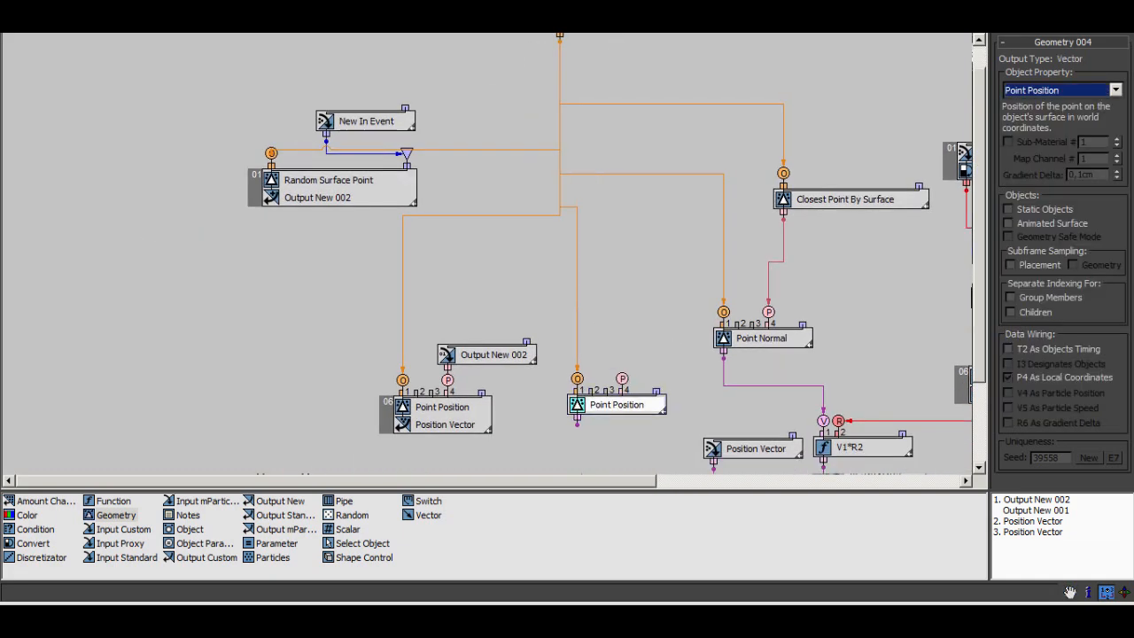
pyautogui.moveTo(483, 355); pyautogui.dragTo(489, 338)
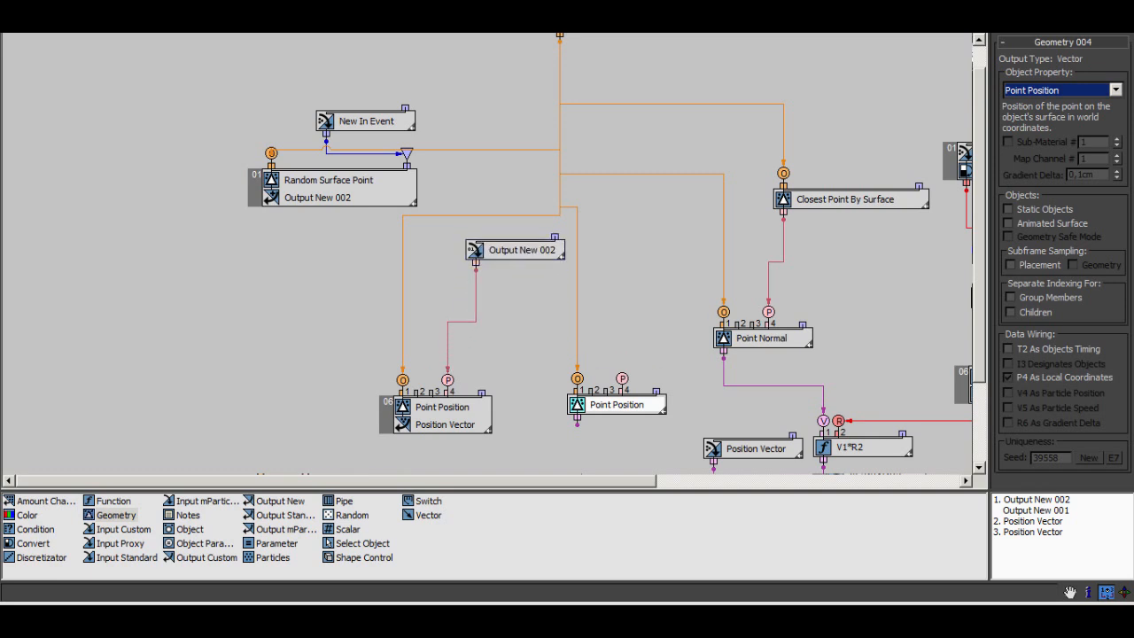
# Add an Input Custom node reading the Output New 002 channel and wire it into the fourth input of the new Point Position node.
pyautogui.moveTo(123, 529); pyautogui.dragTo(612, 233)
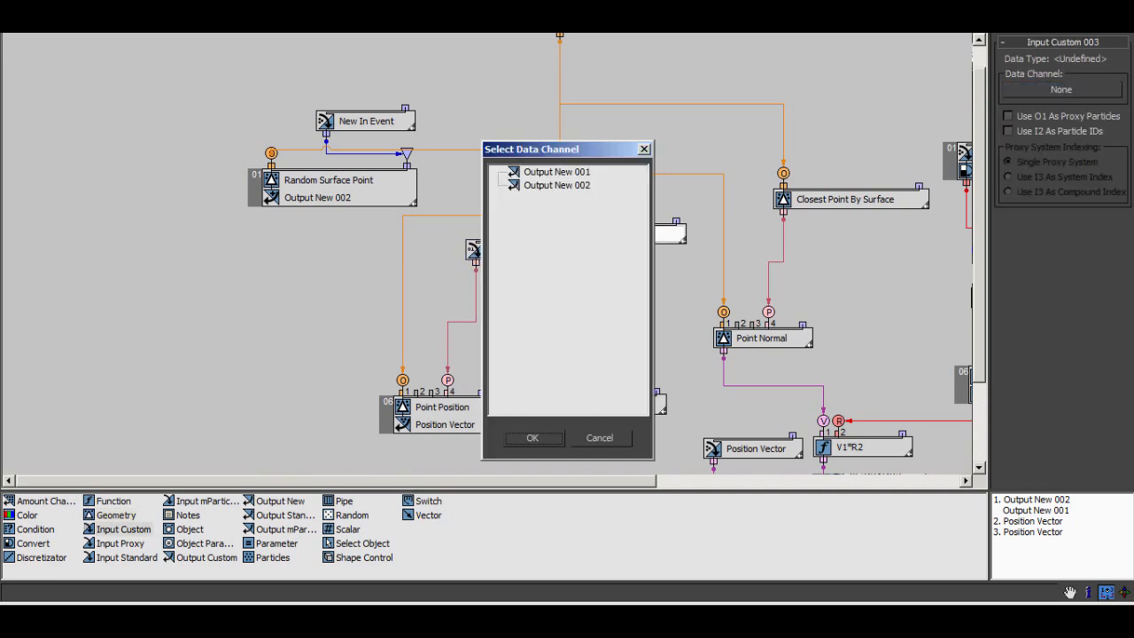
pyautogui.click(557, 185)
pyautogui.click(532, 438)
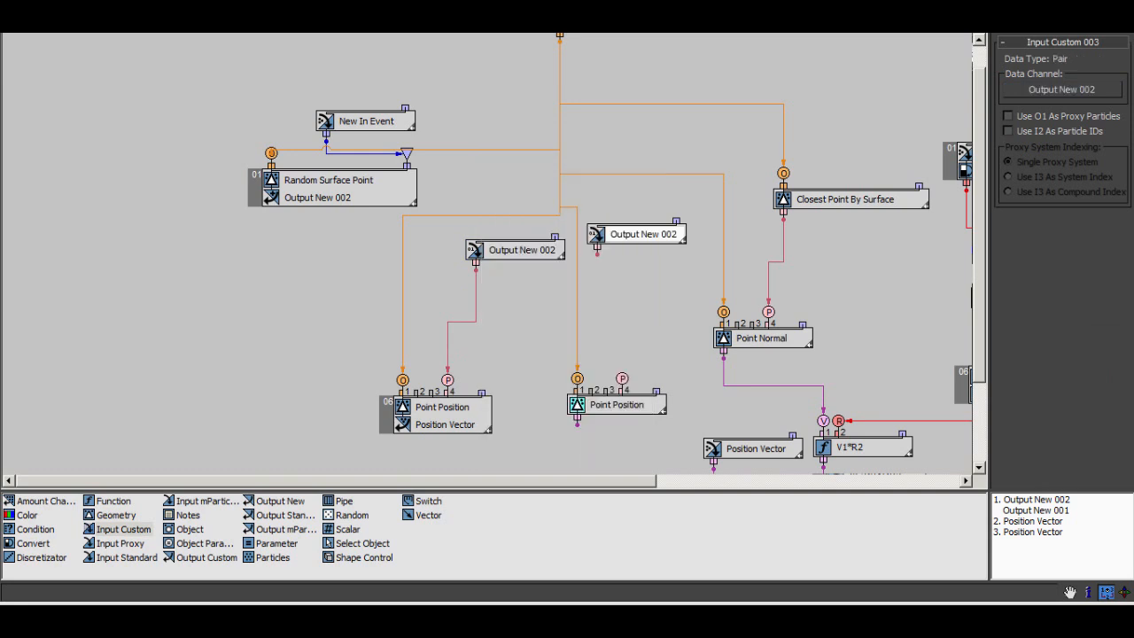
pyautogui.moveTo(627, 376); pyautogui.dragTo(608, 371)
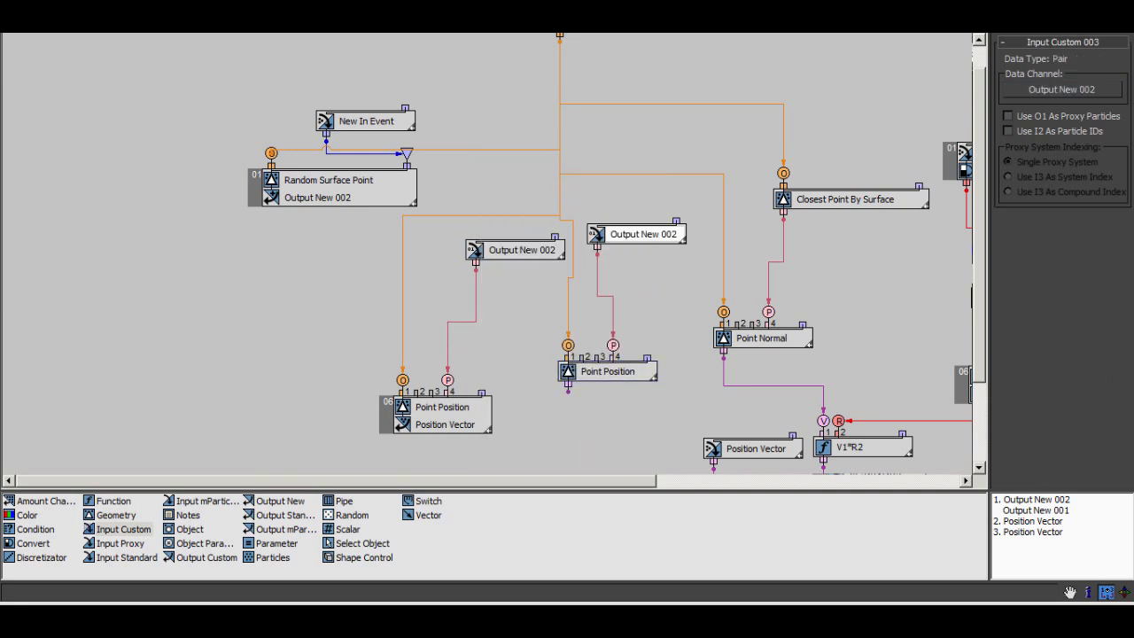
# Restore the Data Operator 001 window to its smaller size and turn on particle count tracking in Particle View.
pyautogui.moveTo(620, 292); pyautogui.dragTo(592, 391, button='middle')
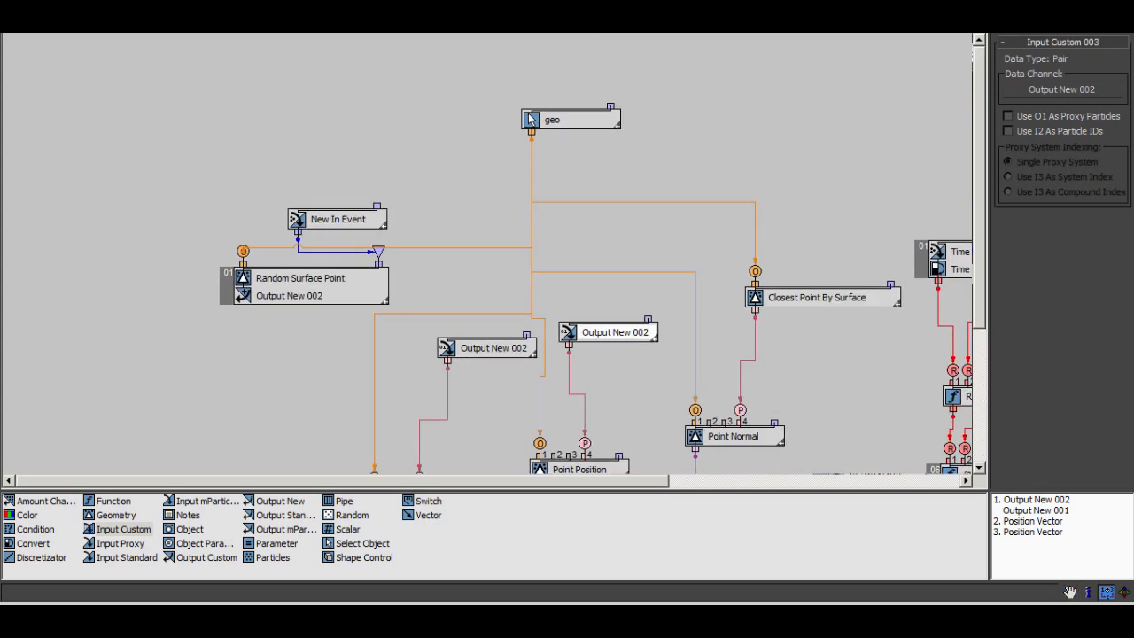
pyautogui.click(571, 119)
pyautogui.click(306, 278)
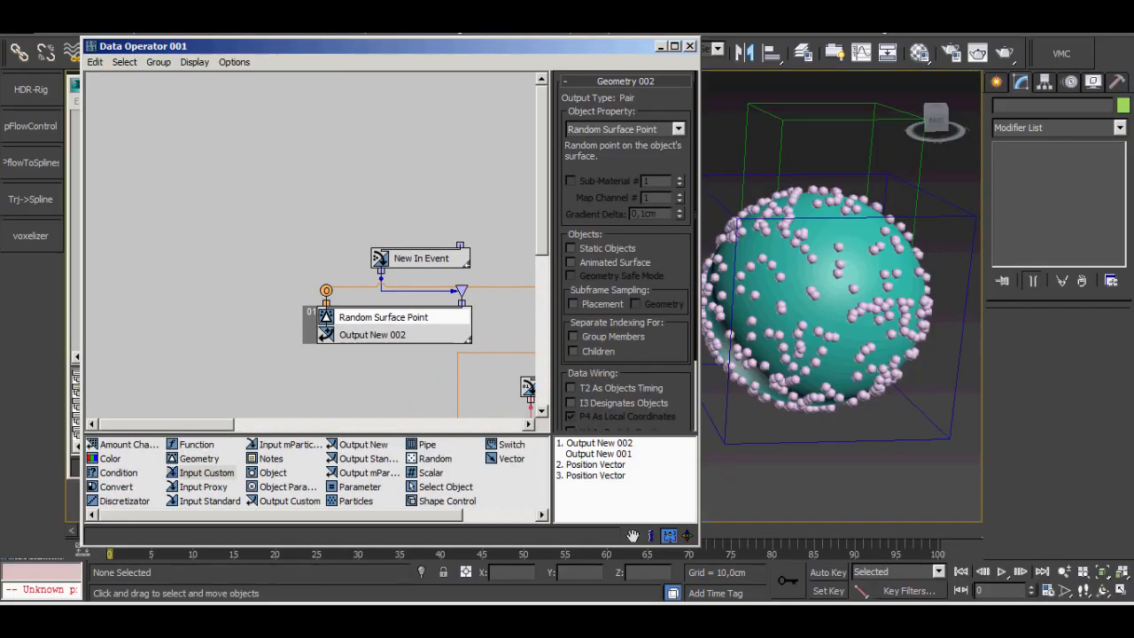
pyautogui.click(187, 101)
pyautogui.click(187, 101)
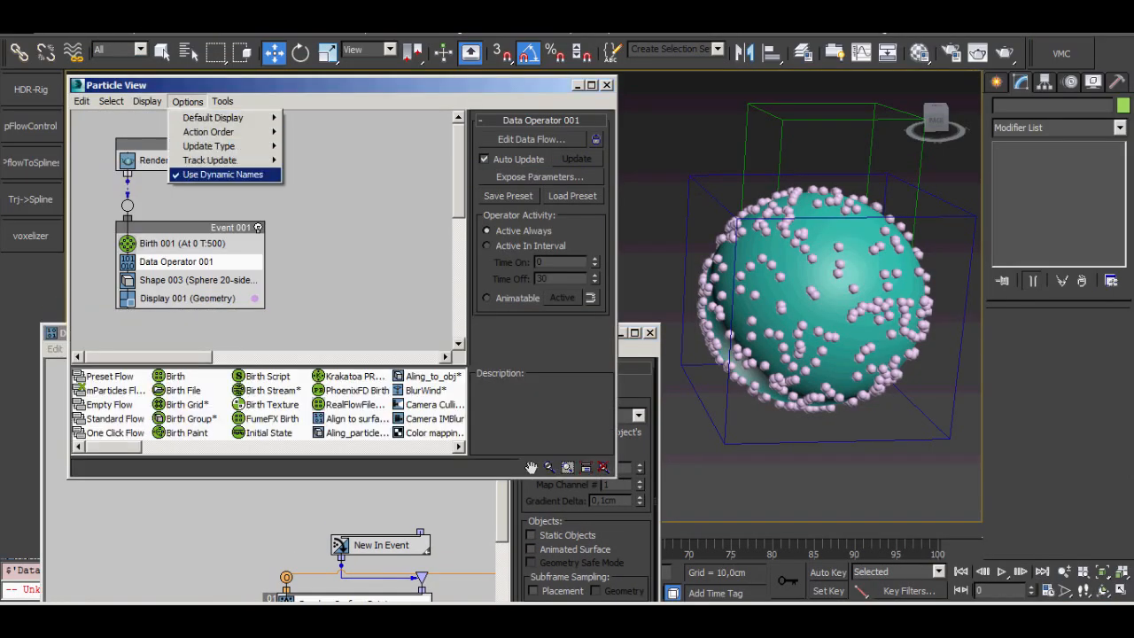
pyautogui.moveTo(223, 157)
pyautogui.click(322, 157)
# Maximize the Data Operator 001 editor and inspect the Random Surface Point node's per-particle coordinates, object and face data.
pyautogui.click(213, 532)
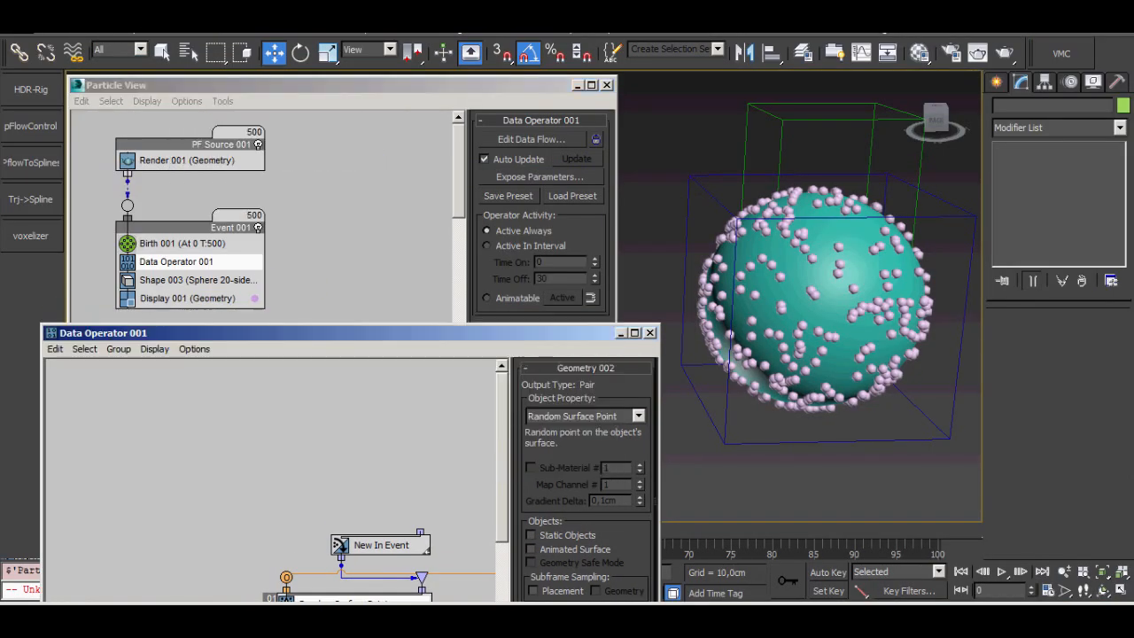
pyautogui.moveTo(292, 333); pyautogui.dragTo(292, 312)
pyautogui.doubleClick(292, 312)
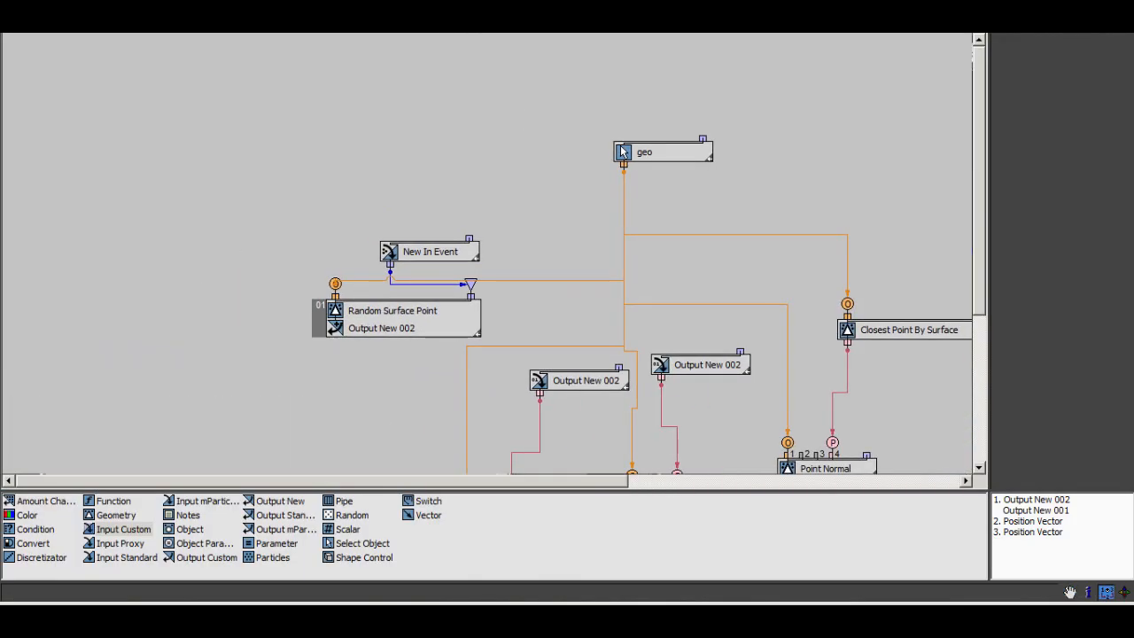
pyautogui.rightClick(373, 306)
pyautogui.click(431, 398)
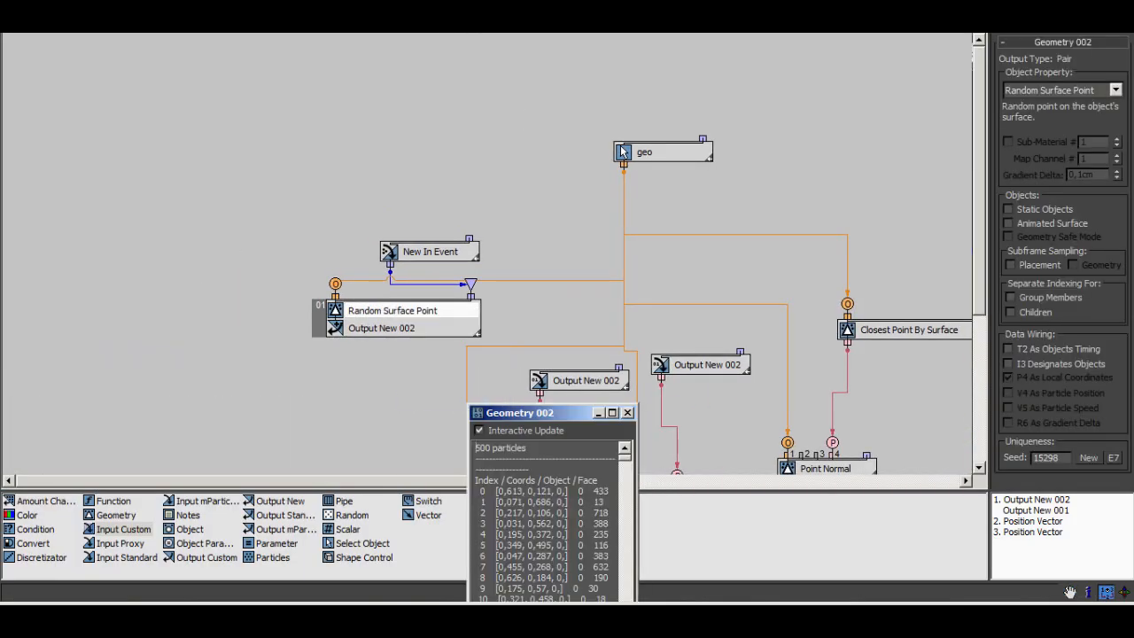
pyautogui.moveTo(567, 404); pyautogui.dragTo(464, 122)
pyautogui.click(556, 222)
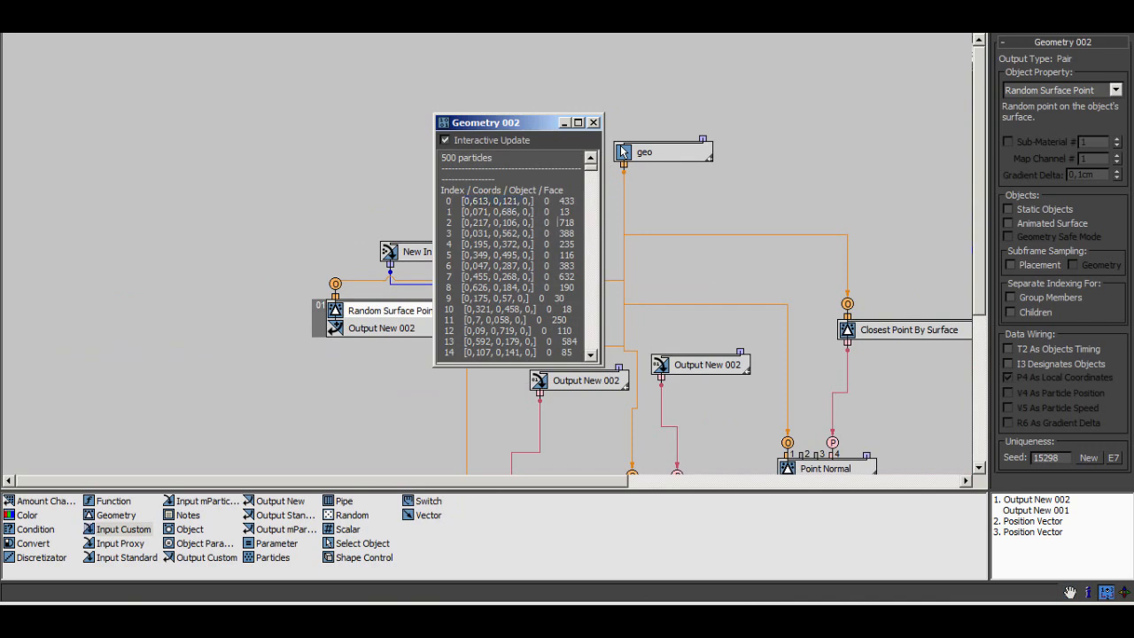
pyautogui.moveTo(591, 167); pyautogui.dragTo(591, 348)
pyautogui.click(624, 153)
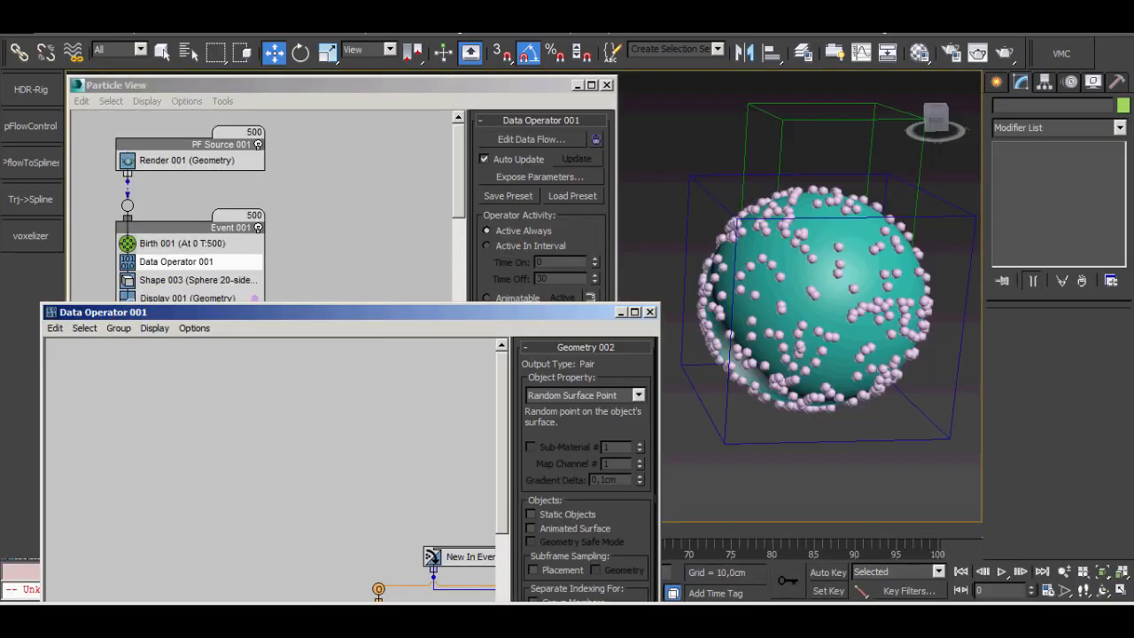
pyautogui.click(578, 86)
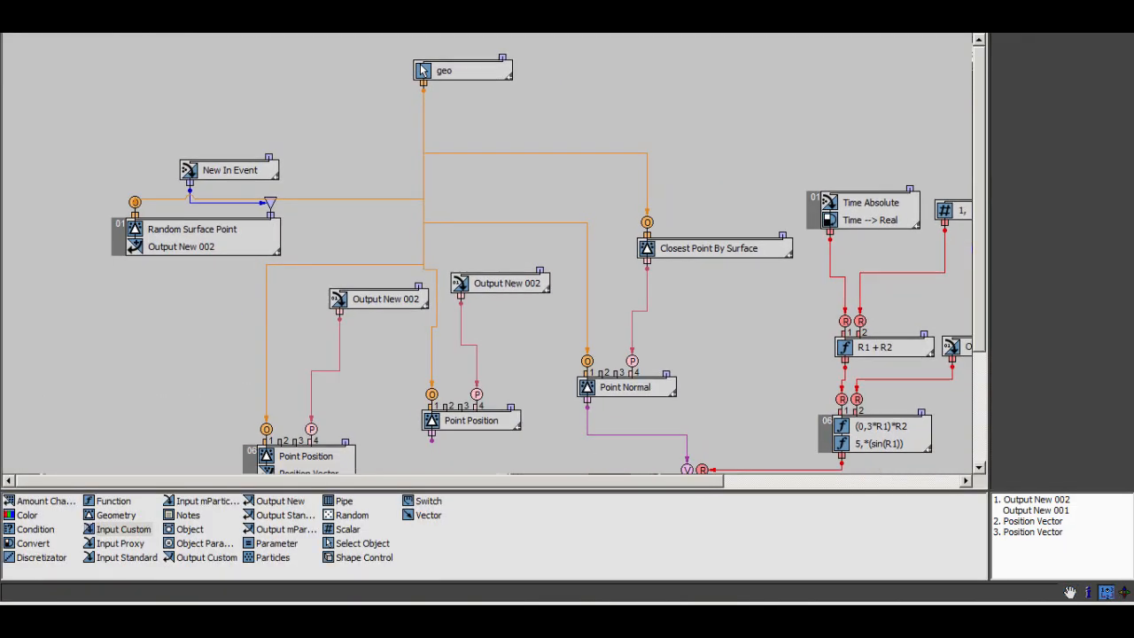
# Spread out the second Point Position node and the two Output New 002 input nodes so that their wires are easier to follow.
pyautogui.moveTo(496, 266); pyautogui.dragTo(537, 190, button='middle')
pyautogui.moveTo(506, 327); pyautogui.dragTo(508, 362)
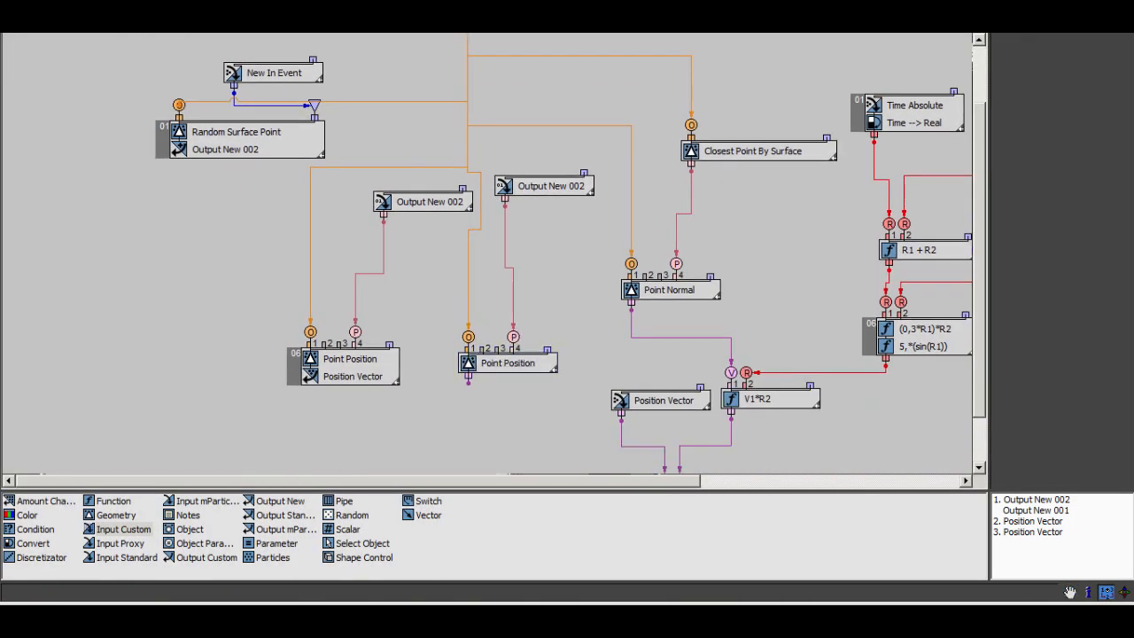
pyautogui.moveTo(550, 186); pyautogui.dragTo(560, 193)
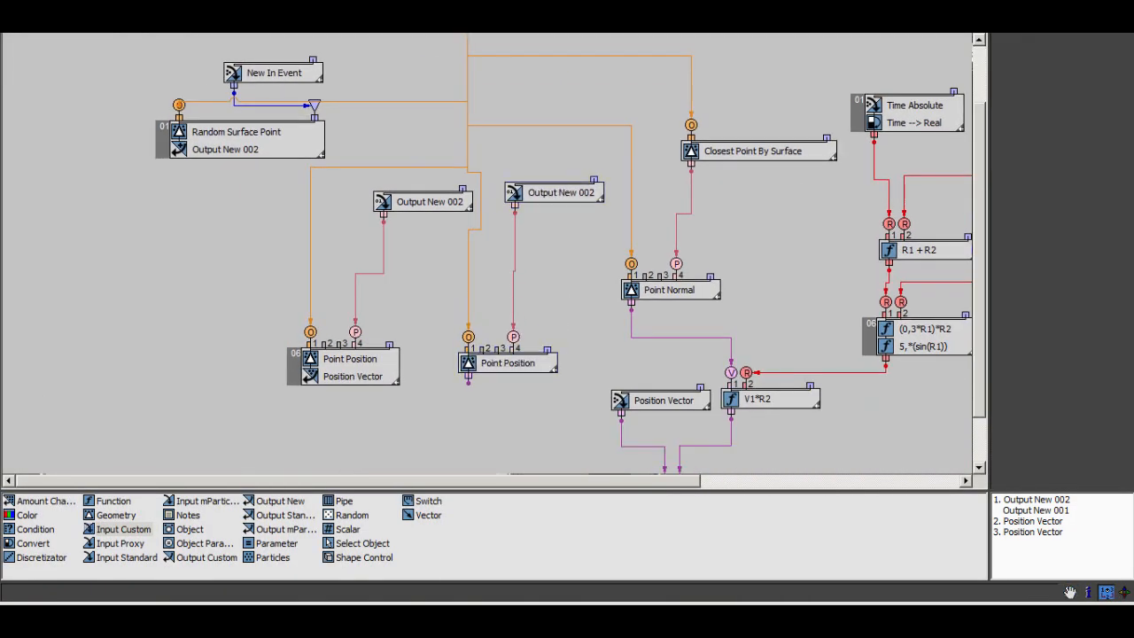
pyautogui.moveTo(425, 201); pyautogui.dragTo(362, 238)
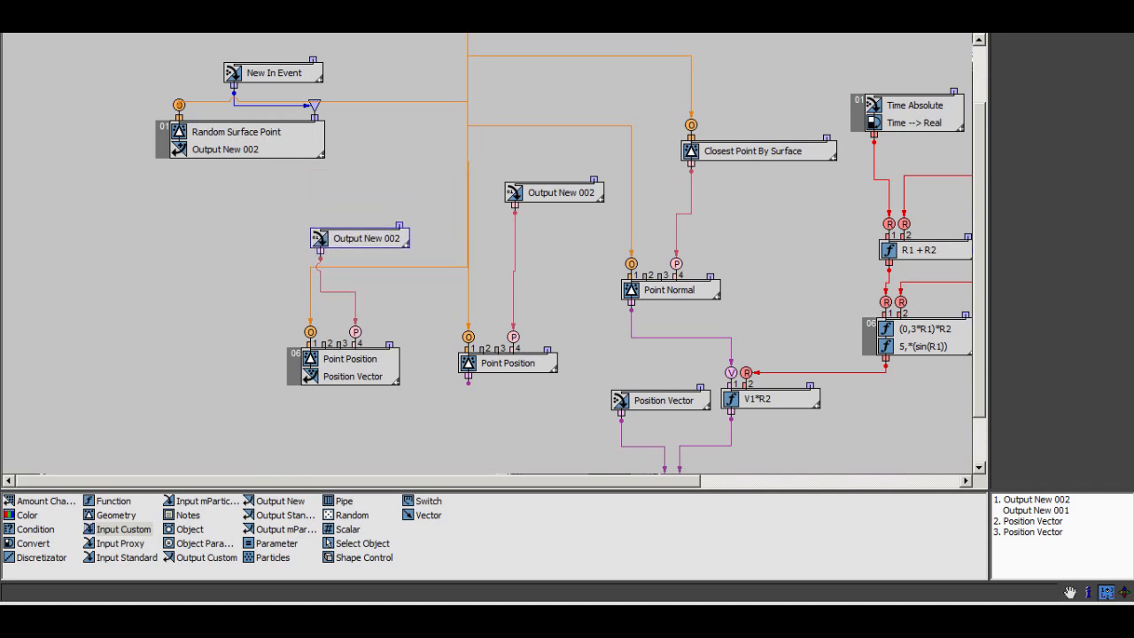
# Move the grouped Point Position and Position Vector node under its Output New 002 input, and select the second Point Position node.
pyautogui.moveTo(350, 359); pyautogui.dragTo(306, 316)
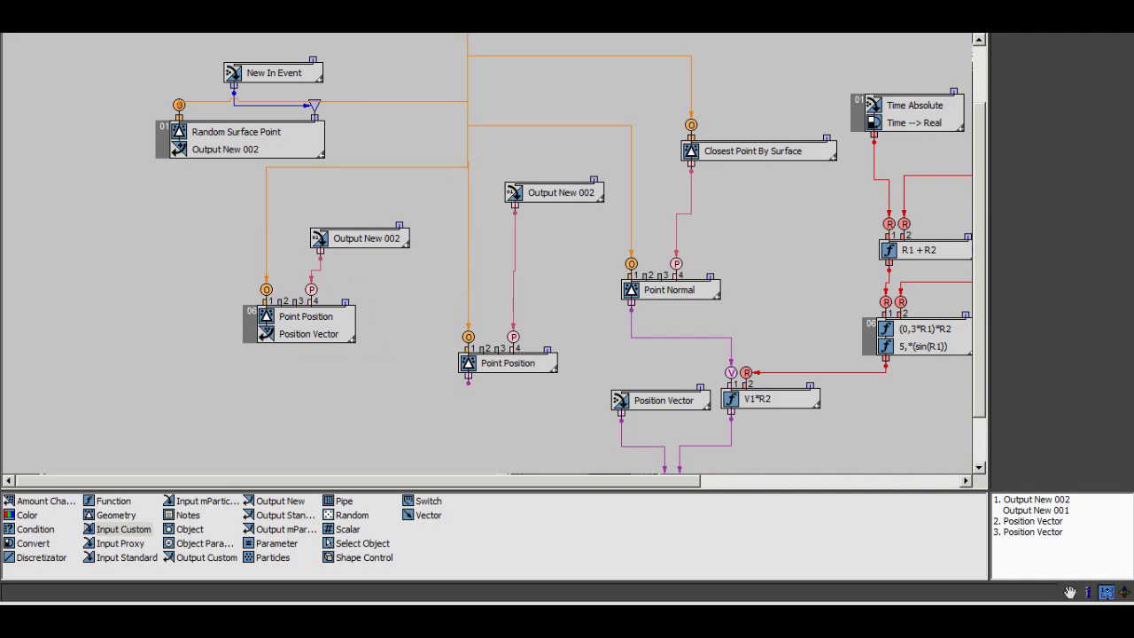
pyautogui.moveTo(487, 257); pyautogui.dragTo(452, 289, button='middle')
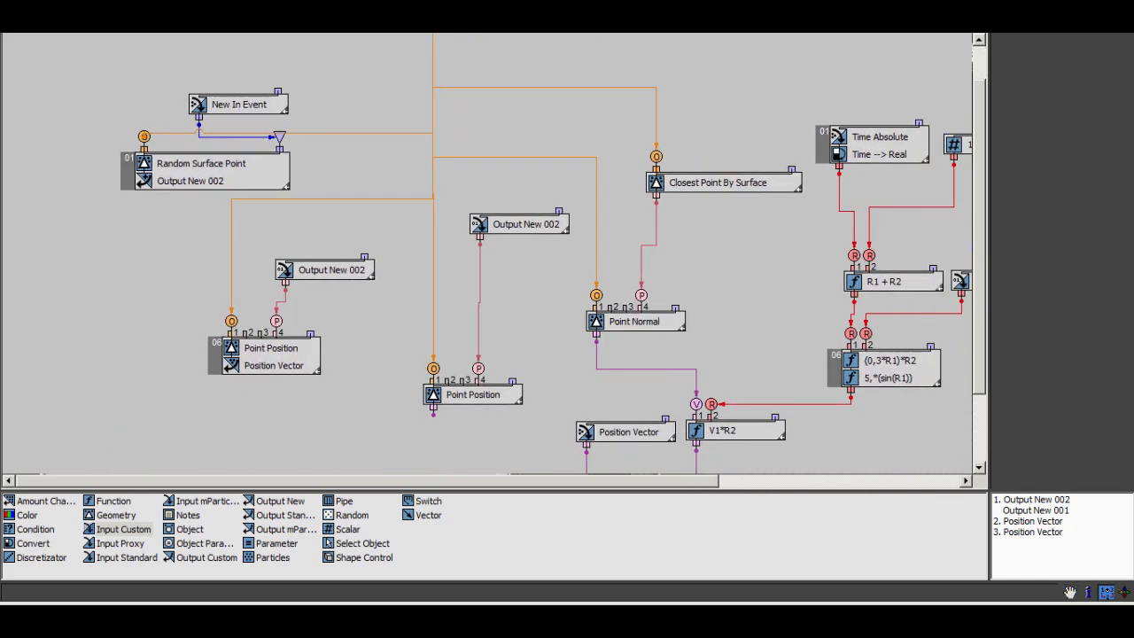
pyautogui.click(473, 395)
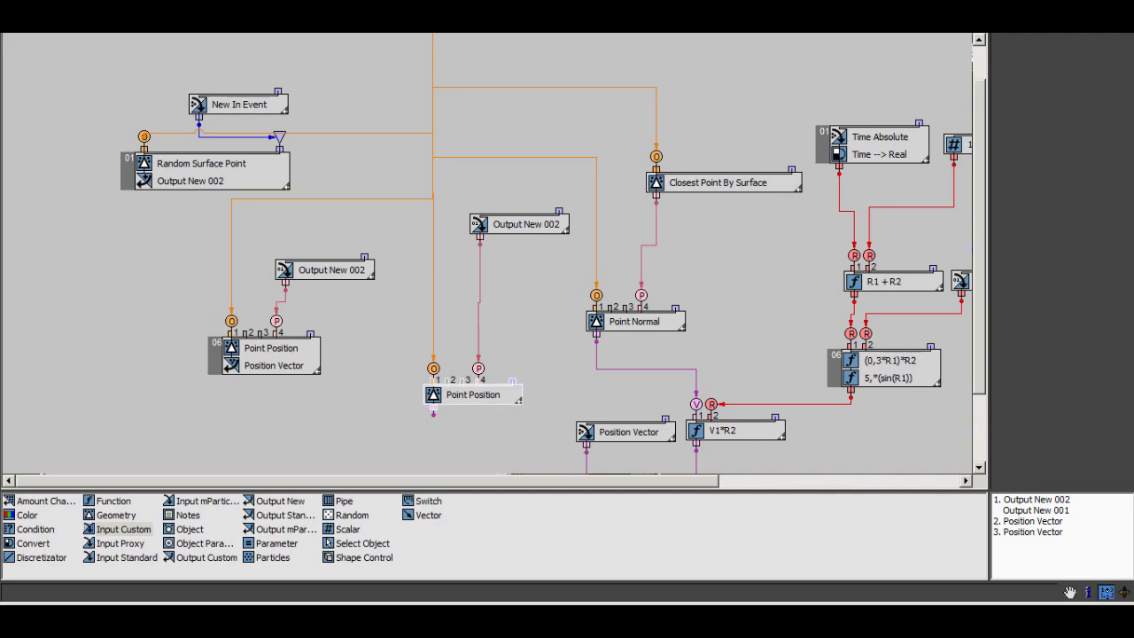
pyautogui.moveTo(473, 354)
pyautogui.mouseDown(button='middle')
pyautogui.moveTo(454, 461)
pyautogui.moveTo(453, 354)
pyautogui.mouseUp(button='middle')
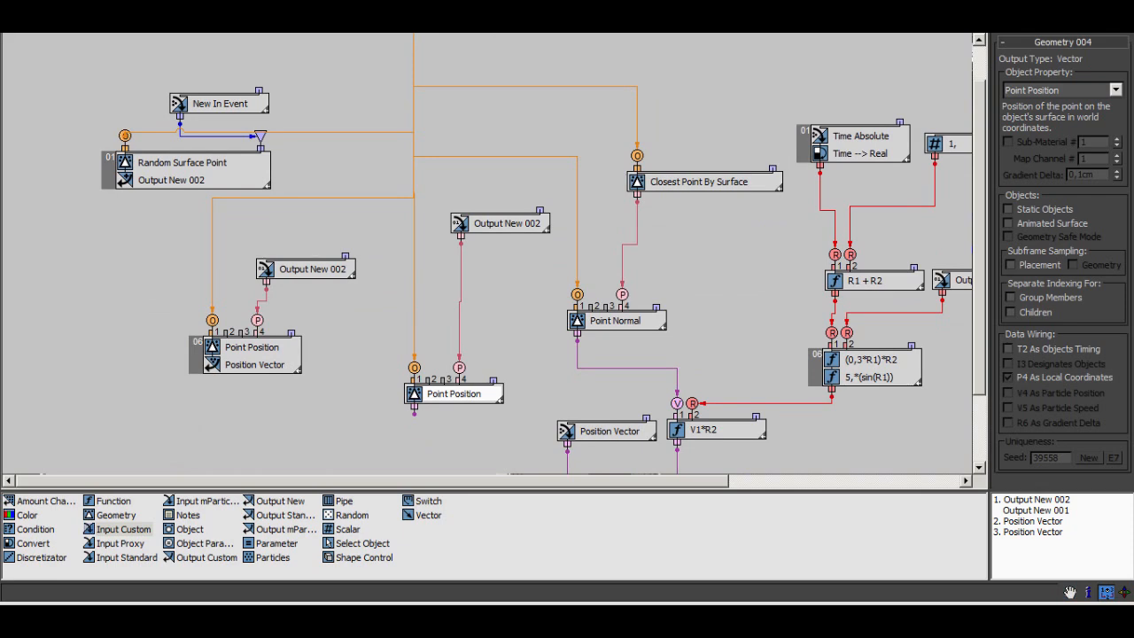
pyautogui.moveTo(454, 354); pyautogui.dragTo(545, 297, button='middle')
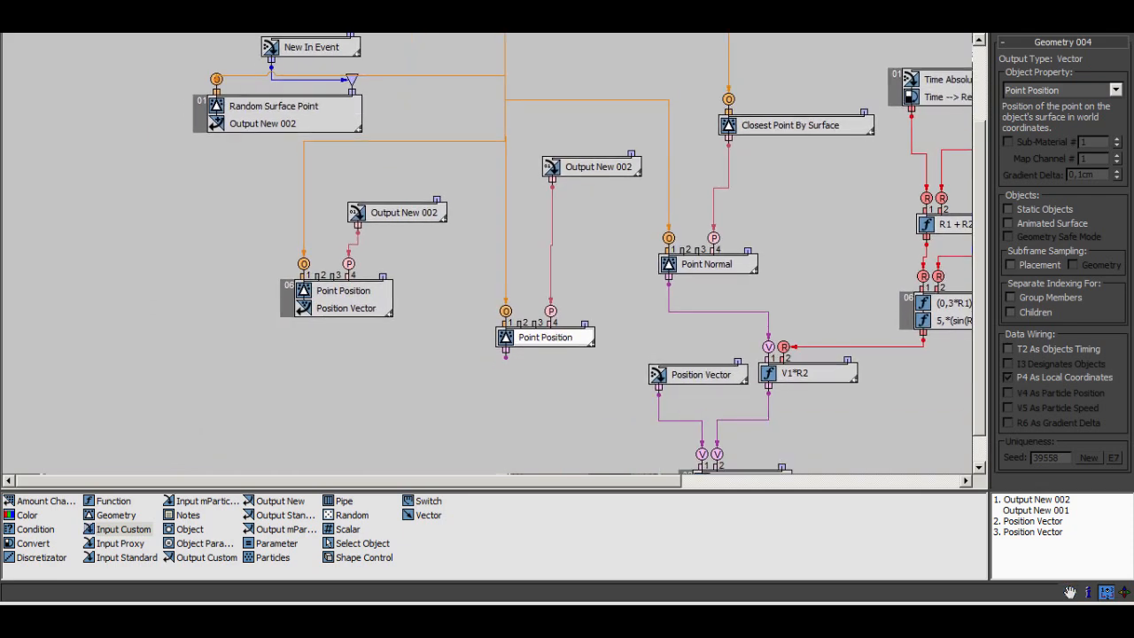
# Wire a new Output Standard Position Vector node to the second Point Position node, set its execution order to 2, and group the two.
pyautogui.moveTo(283, 515); pyautogui.dragTo(532, 433)
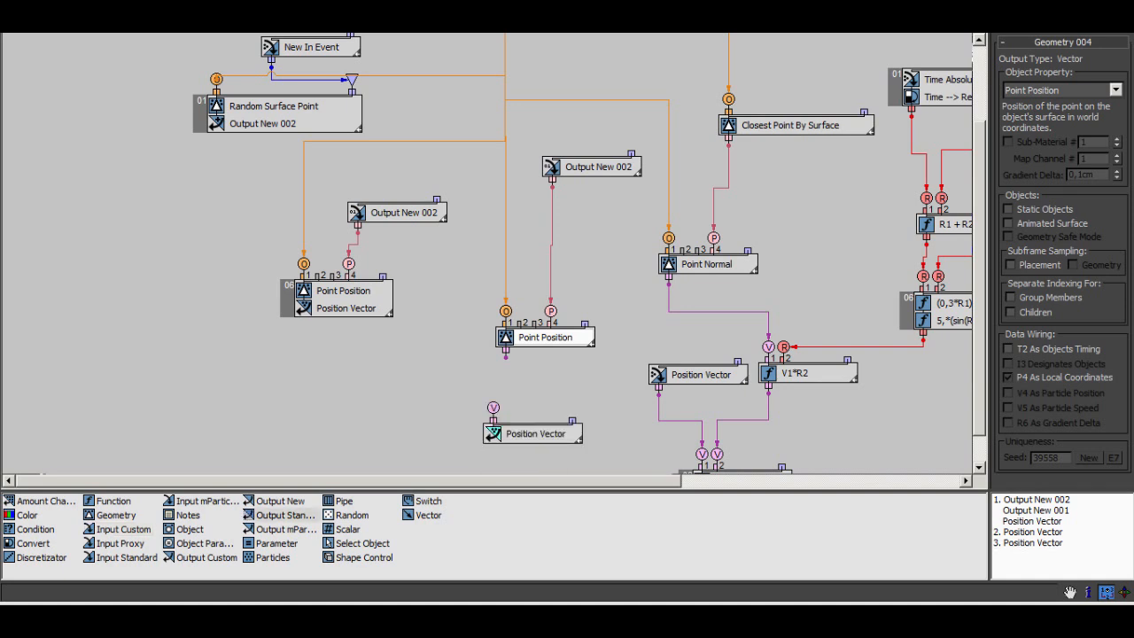
pyautogui.click(533, 433)
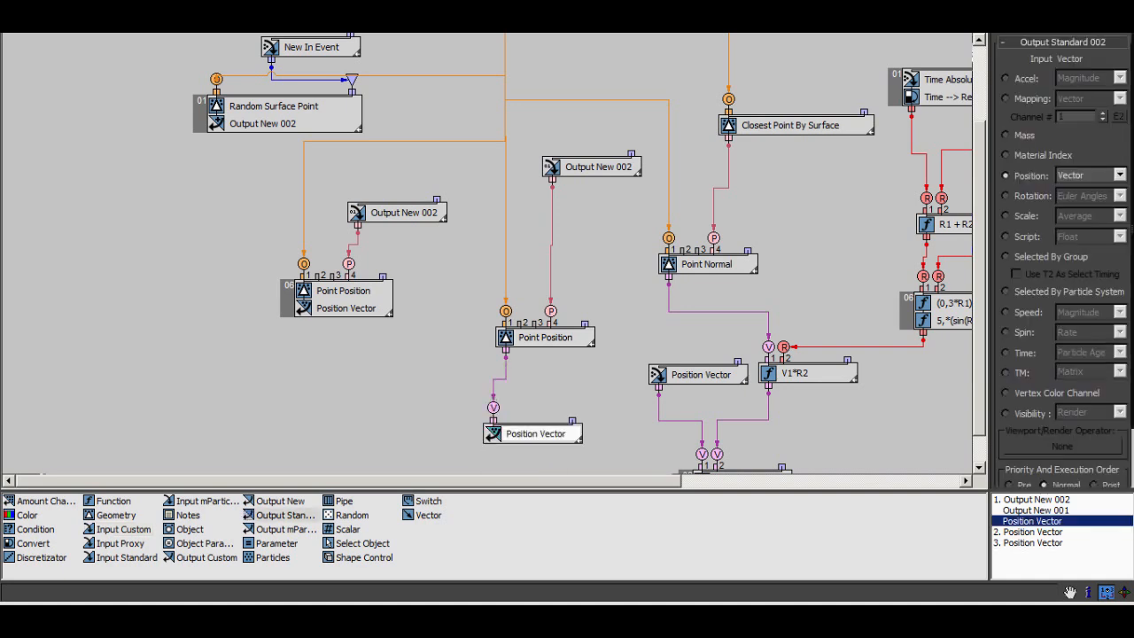
pyautogui.scroll(-2, 1062, 266)
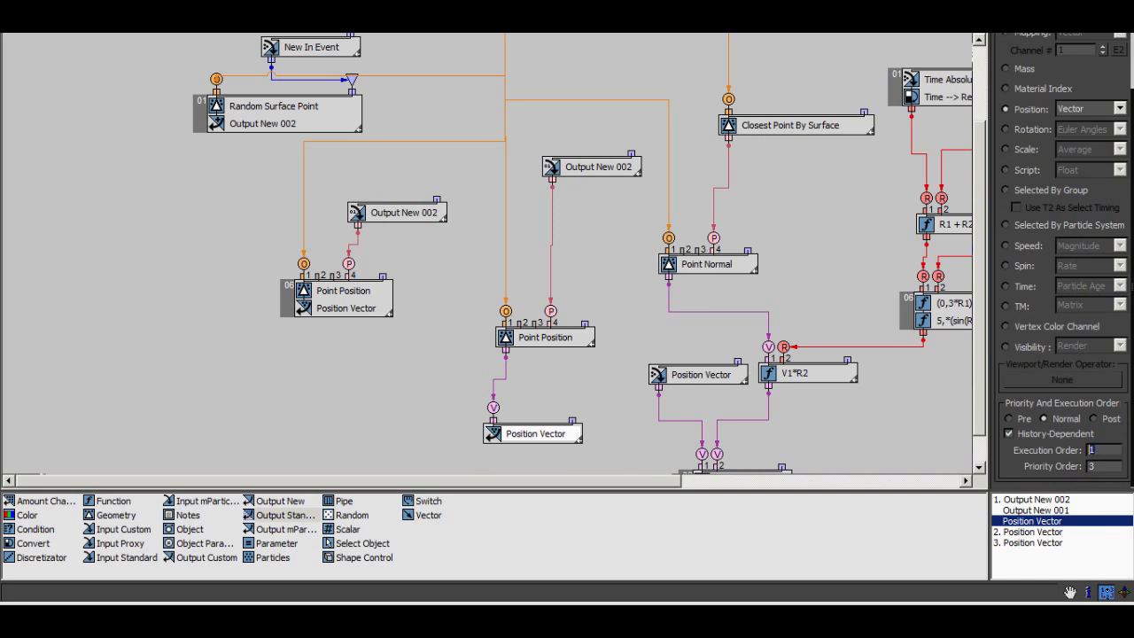
pyautogui.write('2')
pyautogui.press('Return')
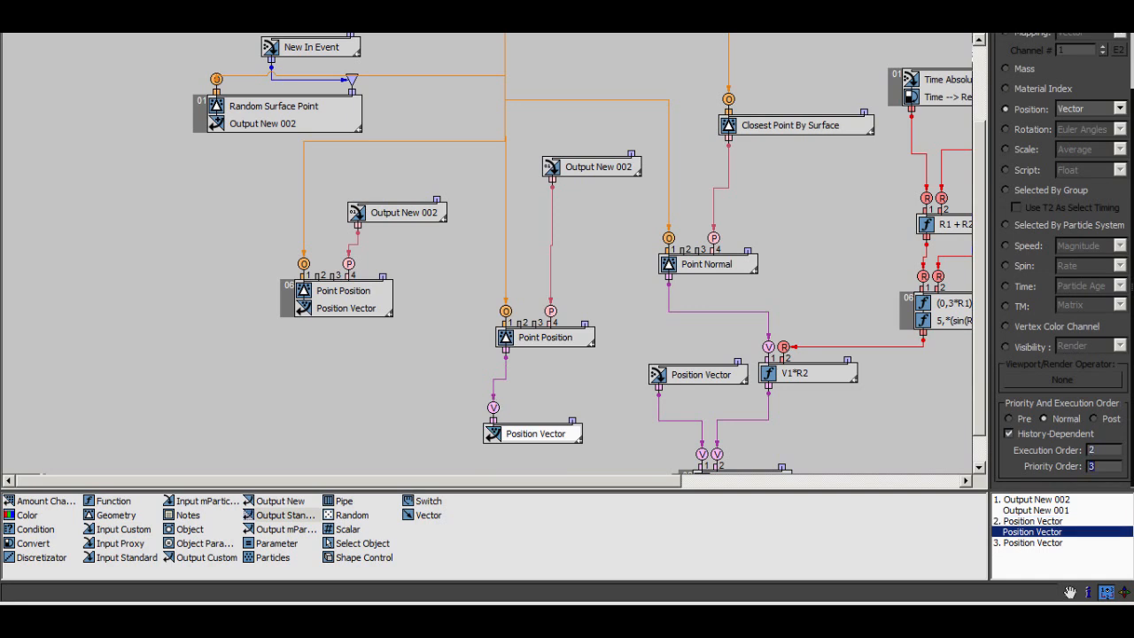
pyautogui.moveTo(536, 433); pyautogui.dragTo(547, 356)
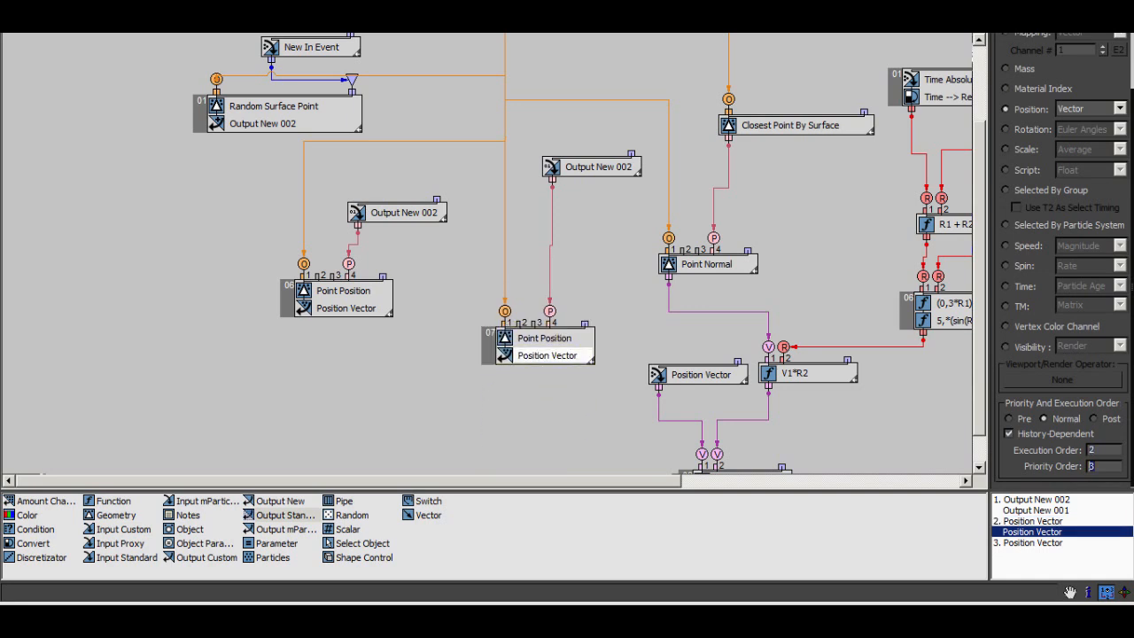
# Delete the second Point Position group with its Output New 002 input, and reposition the remaining Point Position, Output New 002 and New In Event nodes.
pyautogui.rightClick(545, 356)
pyautogui.click(570, 402)
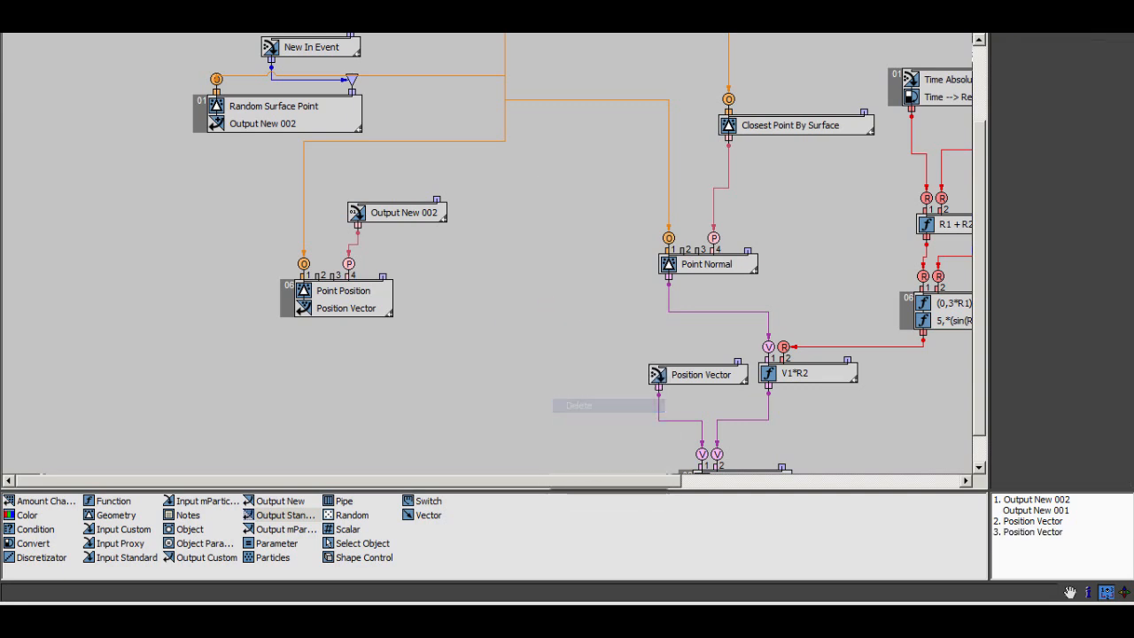
pyautogui.moveTo(346, 291); pyautogui.dragTo(446, 366)
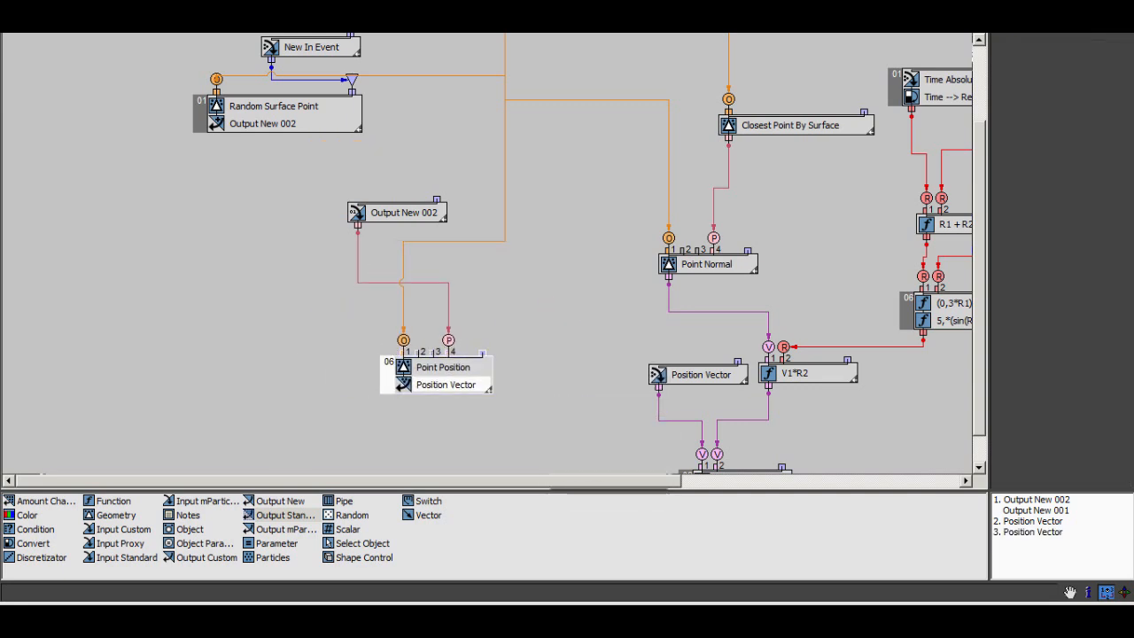
pyautogui.moveTo(403, 212); pyautogui.dragTo(490, 256)
pyautogui.moveTo(311, 47); pyautogui.dragTo(398, 65)
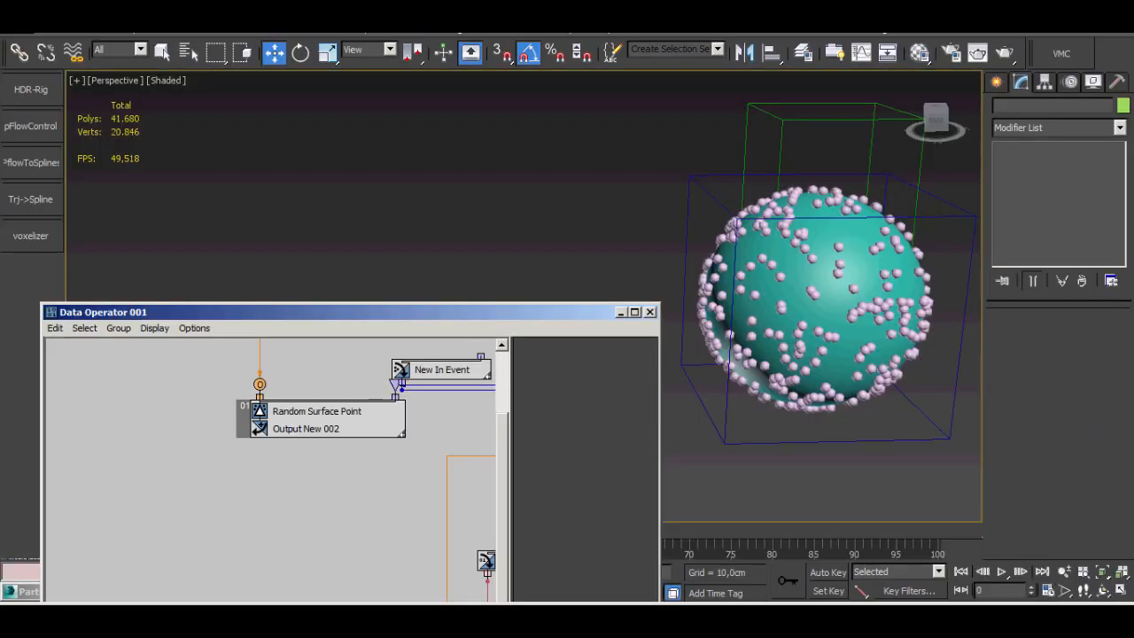
# Detach the final Position Vector output node from the V1 + V2 function and leave the two unconnected.
pyautogui.click(621, 312)
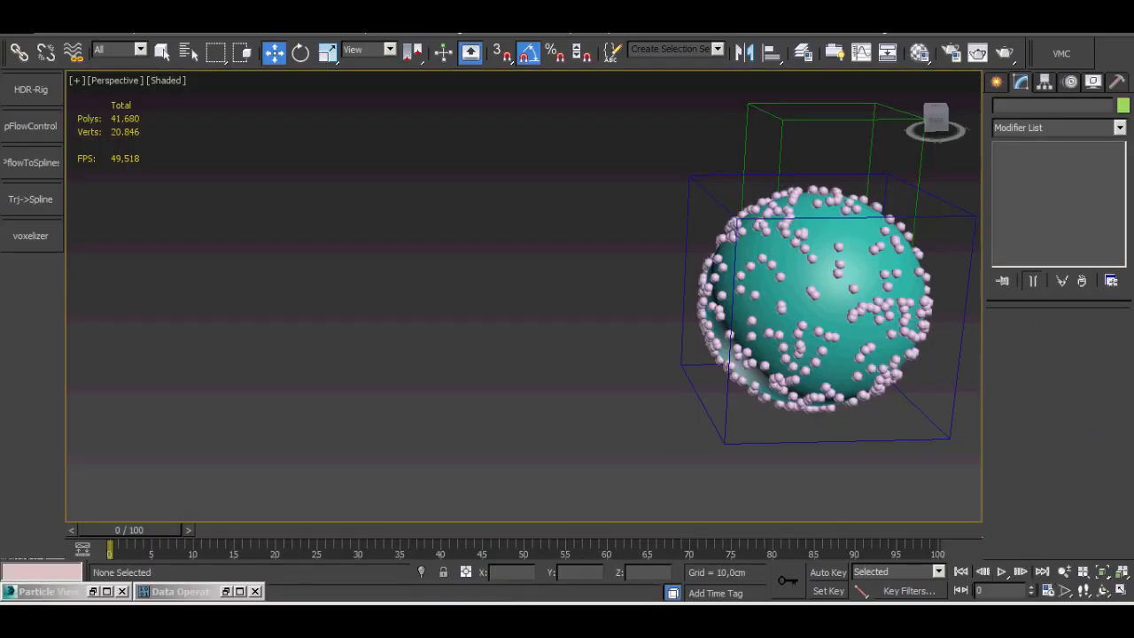
pyautogui.doubleClick(181, 591)
pyautogui.moveTo(460, 567); pyautogui.dragTo(10, 146, button='middle')
pyautogui.moveTo(333, 371); pyautogui.dragTo(372, 462)
pyautogui.press('Delete')
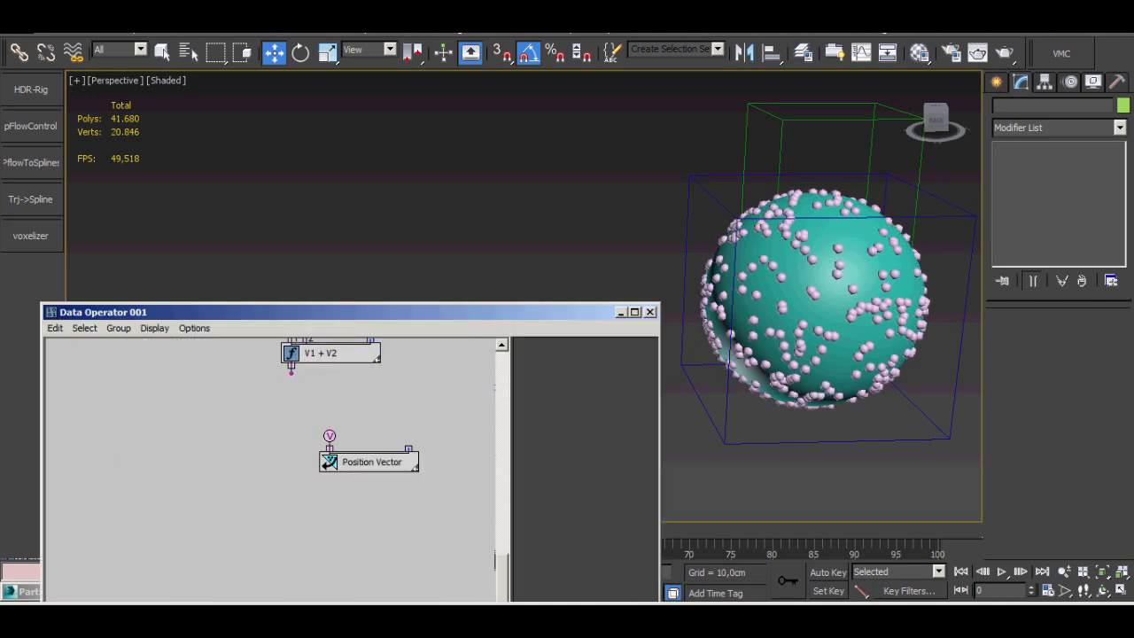
# Play the animation to check the particles on the sphere, stop it, return to frame 0 and clear the selection.
pyautogui.click(621, 312)
pyautogui.click(1002, 573)
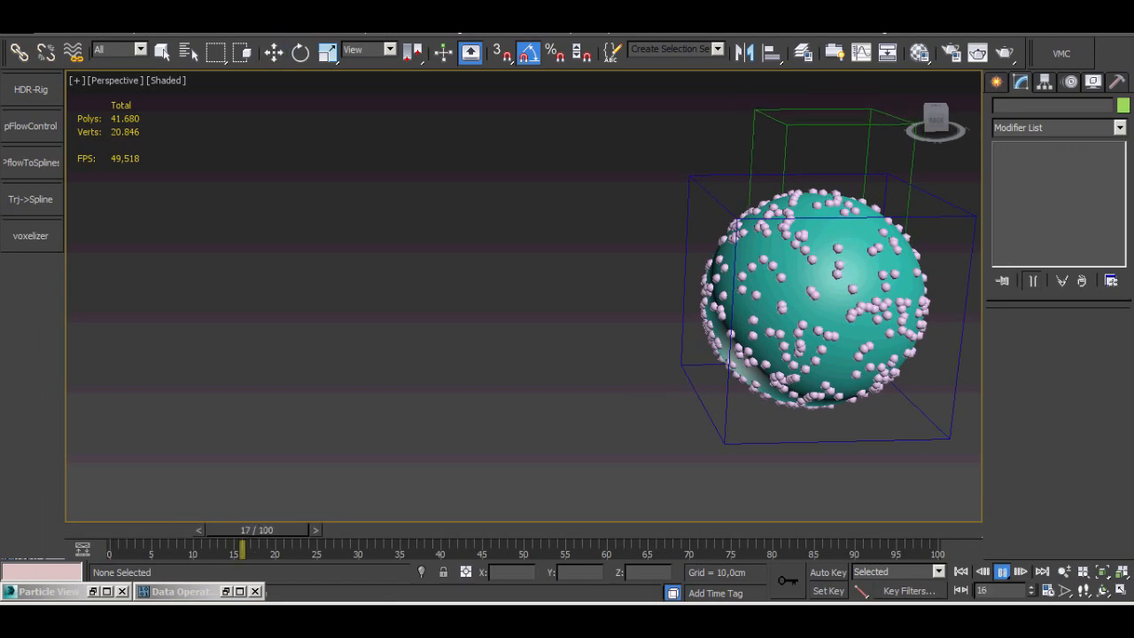
pyautogui.moveTo(833, 390); pyautogui.dragTo(654, 418, button='middle')
pyautogui.scroll(4, 636, 352)
pyautogui.scroll(-4, 624, 340)
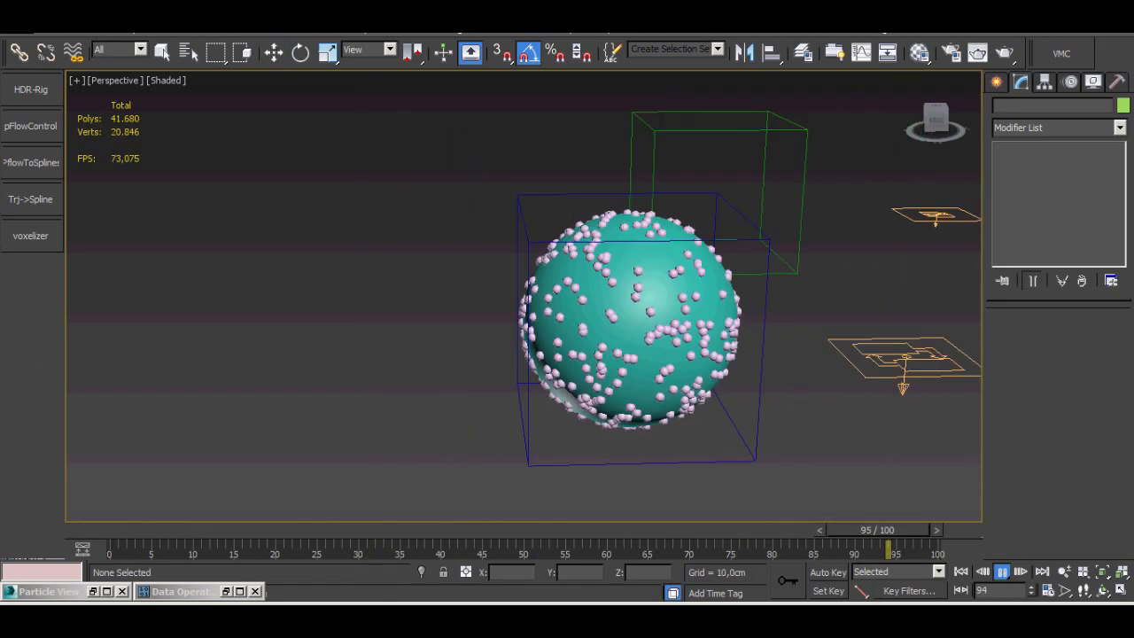
pyautogui.press('Escape')
pyautogui.click(961, 571)
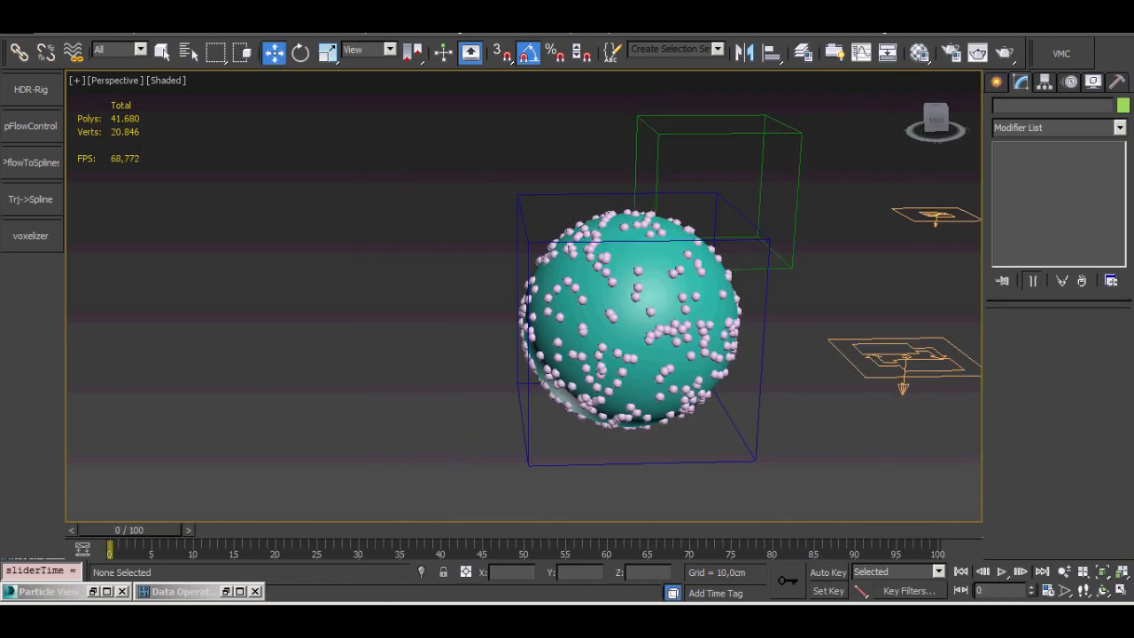
pyautogui.click(763, 177)
pyautogui.hotkey('ctrl', 'd')
# Examine the data flow in a maximized Data Operator 001 window, from Random Surface Point through Closest Point By Surface and Point Normal to the time-based functions.
pyautogui.click(227, 592)
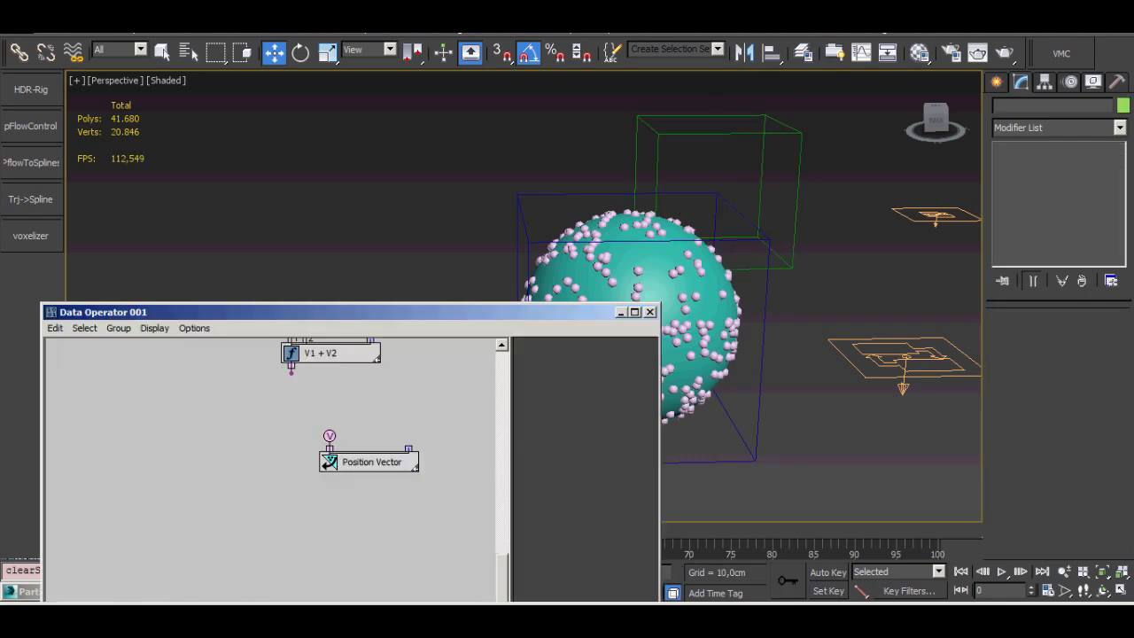
pyautogui.moveTo(310, 312); pyautogui.dragTo(549, 156)
pyautogui.moveTo(612, 275); pyautogui.dragTo(507, 342, button='middle')
pyautogui.moveTo(418, 232); pyautogui.dragTo(615, 533, button='middle')
pyautogui.moveTo(337, 337); pyautogui.dragTo(615, 417, button='middle')
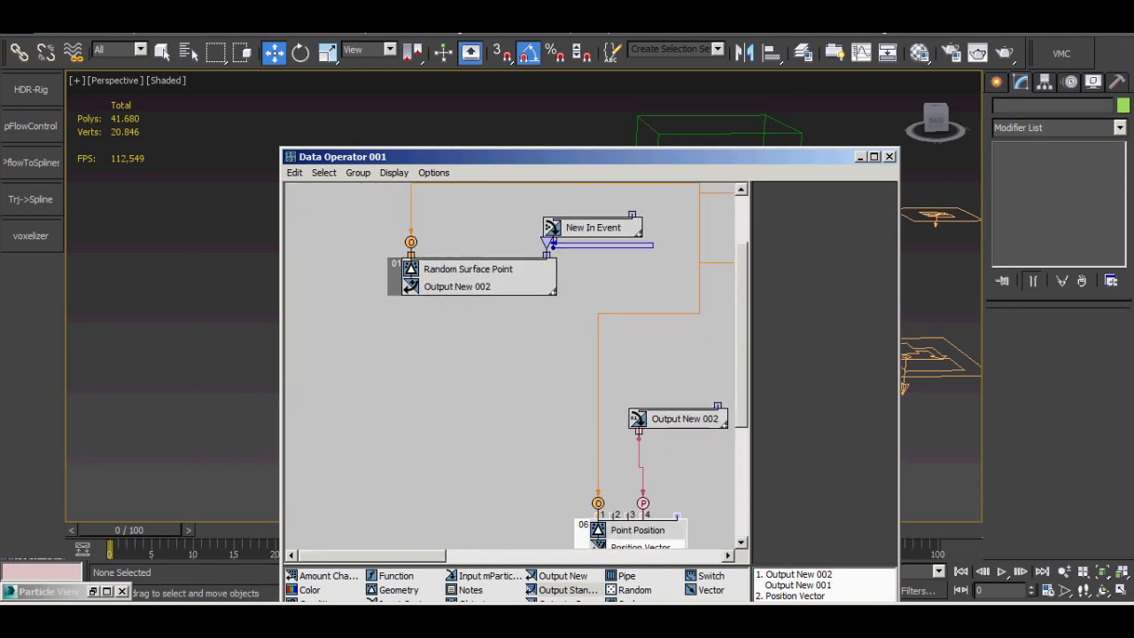
pyautogui.moveTo(536, 416)
pyautogui.mouseDown()
pyautogui.moveTo(657, 533)
pyautogui.moveTo(559, 417)
pyautogui.mouseUp()
pyautogui.moveTo(660, 354); pyautogui.dragTo(330, 368, button='middle')
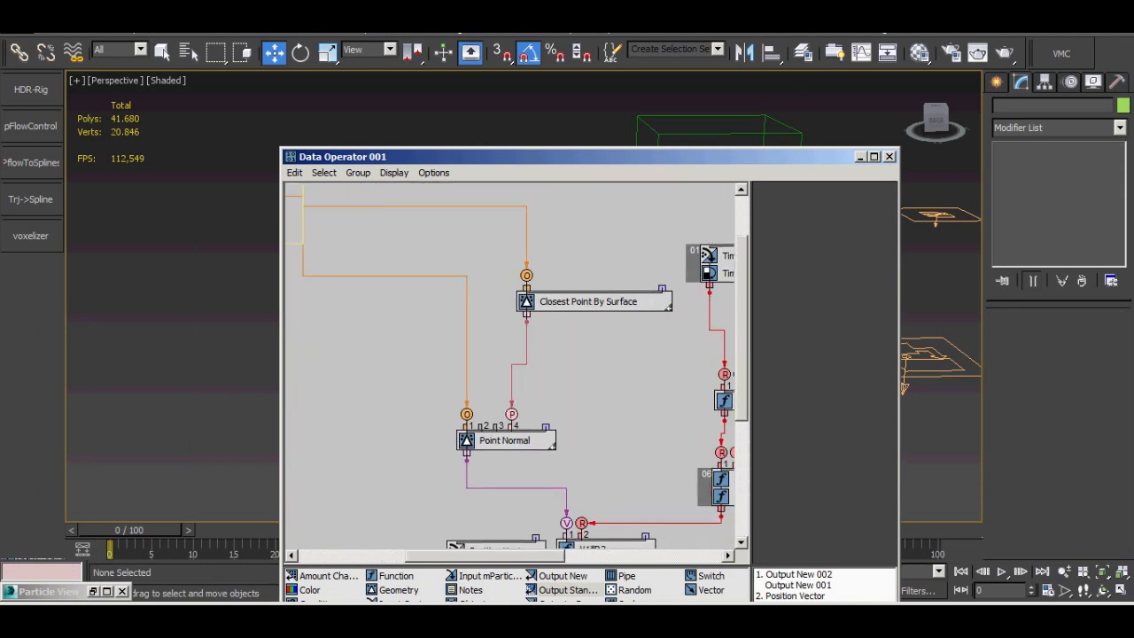
pyautogui.moveTo(611, 355); pyautogui.dragTo(419, 369, button='middle')
pyautogui.moveTo(443, 310); pyautogui.dragTo(247, 276, button='middle')
pyautogui.moveTo(398, 337); pyautogui.dragTo(724, 319, button='middle')
pyautogui.click(874, 157)
pyautogui.moveTo(875, 156); pyautogui.dragTo(889, 239, button='middle')
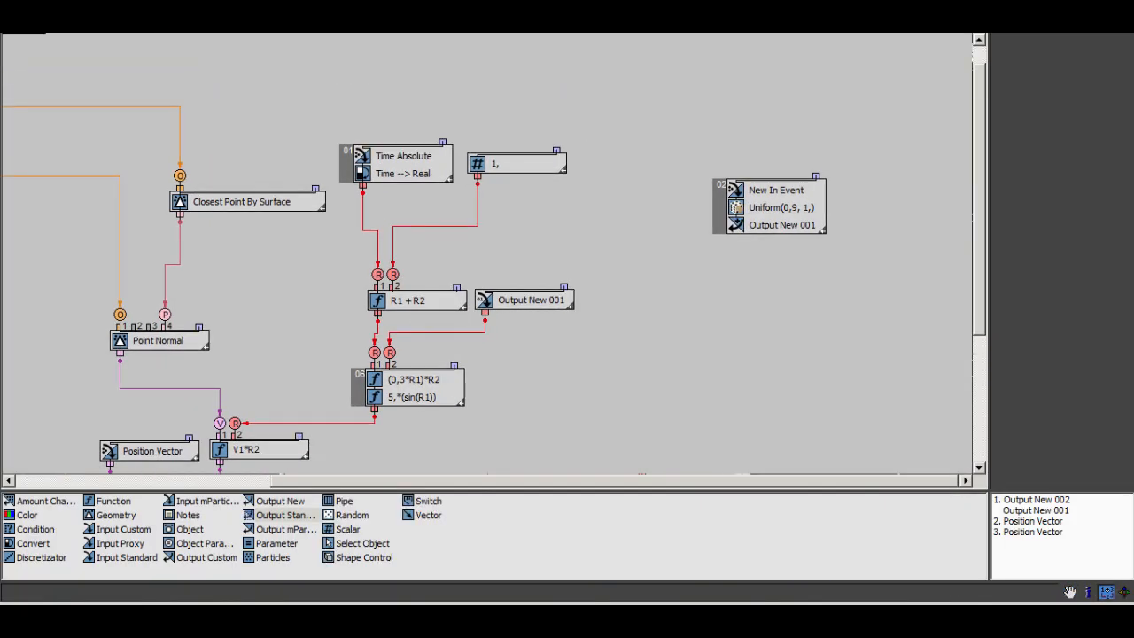
# Restore the Data Operator 001 window, select the geo sphere in the viewport, and minimize the window to see the sphere fully.
pyautogui.click(1108, 7)
pyautogui.moveTo(709, 156); pyautogui.dragTo(200, 214)
pyautogui.click(478, 310)
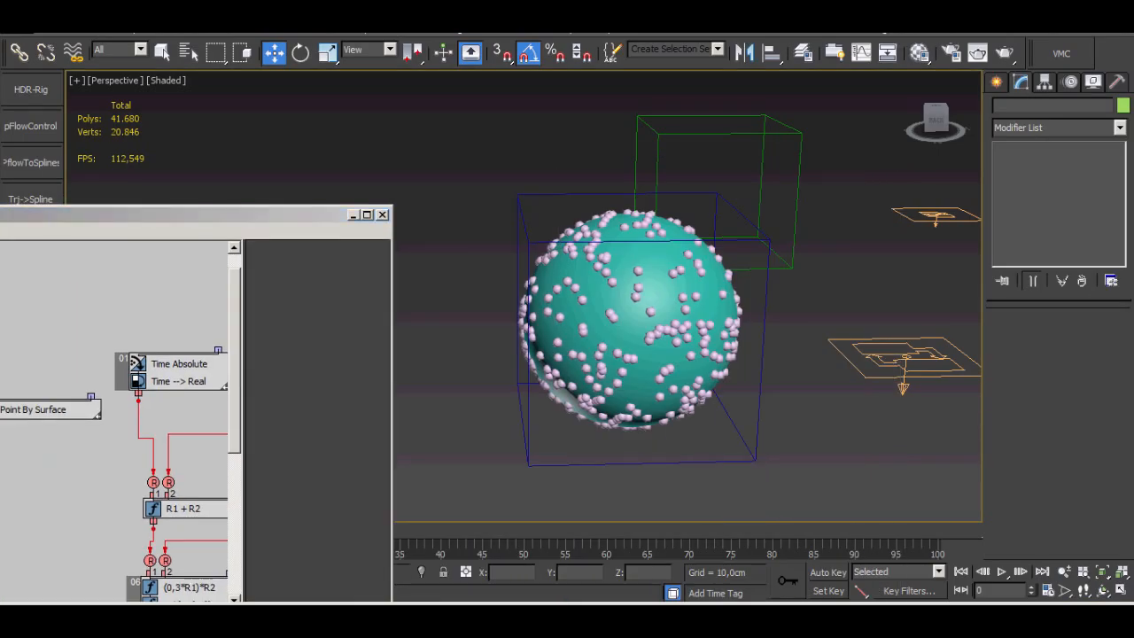
pyautogui.scroll(4, 479, 310)
pyautogui.scroll(2, 691, 372)
pyautogui.click(691, 377)
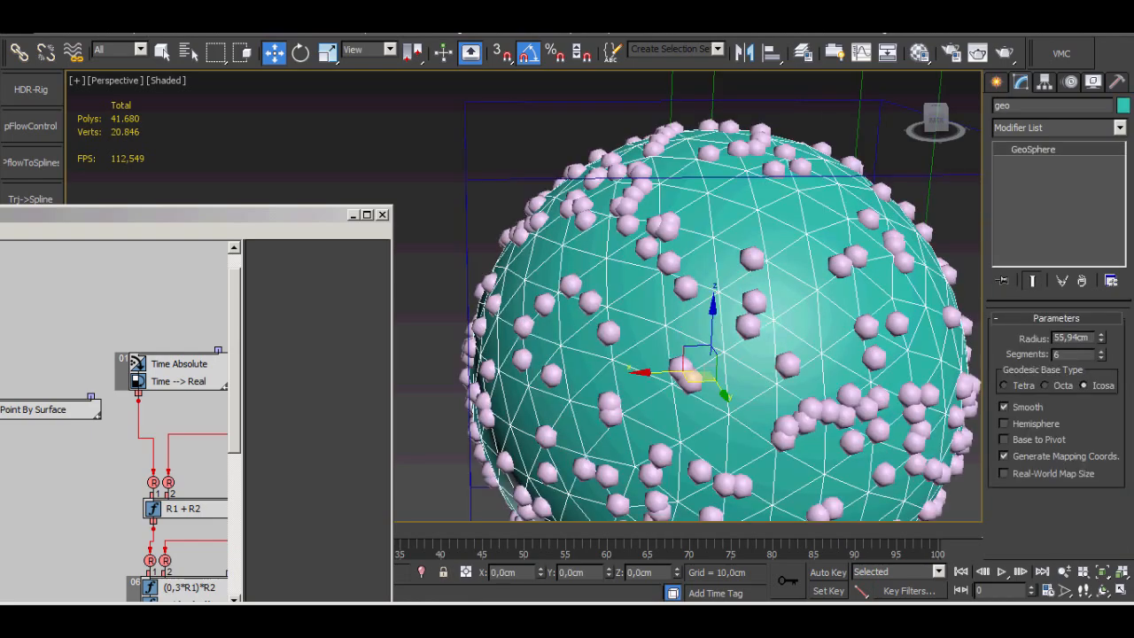
pyautogui.keyDown('alt'); pyautogui.moveTo(700, 363); pyautogui.dragTo(550, 350, button='middle'); pyautogui.keyUp('alt')
pyautogui.click(133, 216)
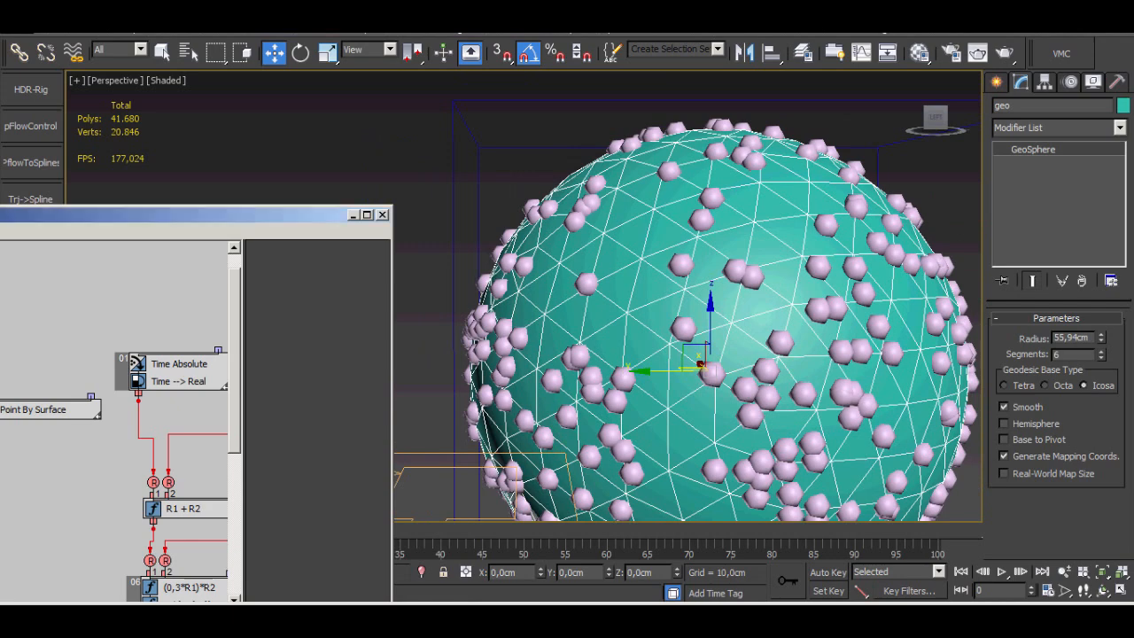
pyautogui.click(354, 215)
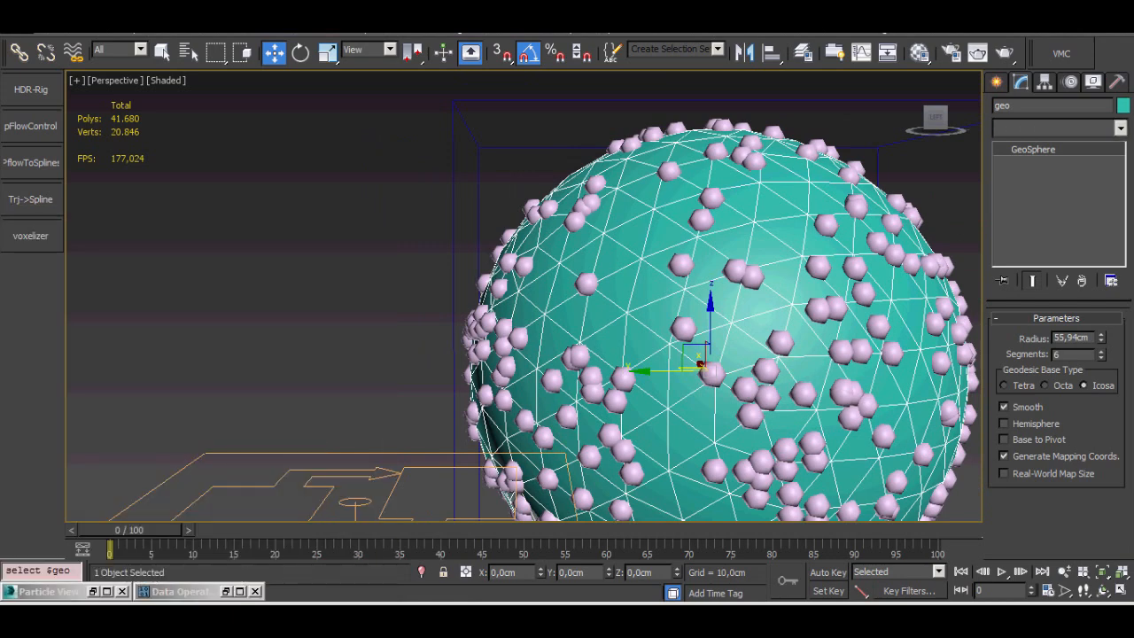
# Add an Edit Normals modifier to the geo sphere.
pyautogui.click(1120, 128)
pyautogui.press('e')
pyautogui.click(1032, 159)
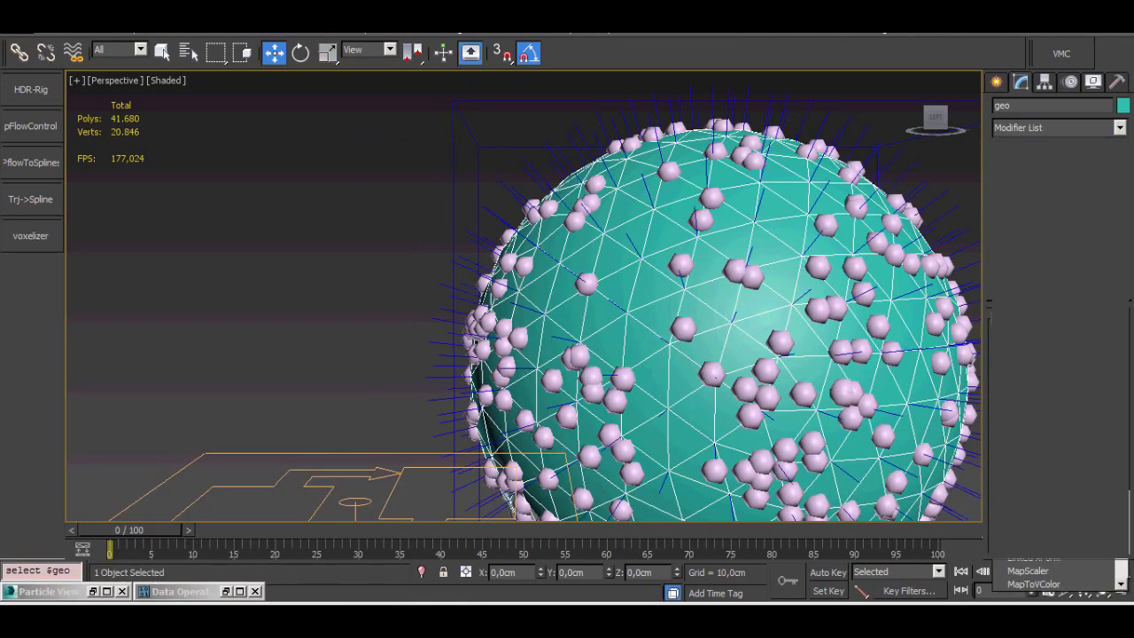
# Select a single normal on the sphere and examine its direction against the surface up close.
pyautogui.keyDown('alt'); pyautogui.moveTo(709, 293); pyautogui.dragTo(699, 354, button='middle'); pyautogui.keyUp('alt')
pyautogui.scroll(15, 611, 241)
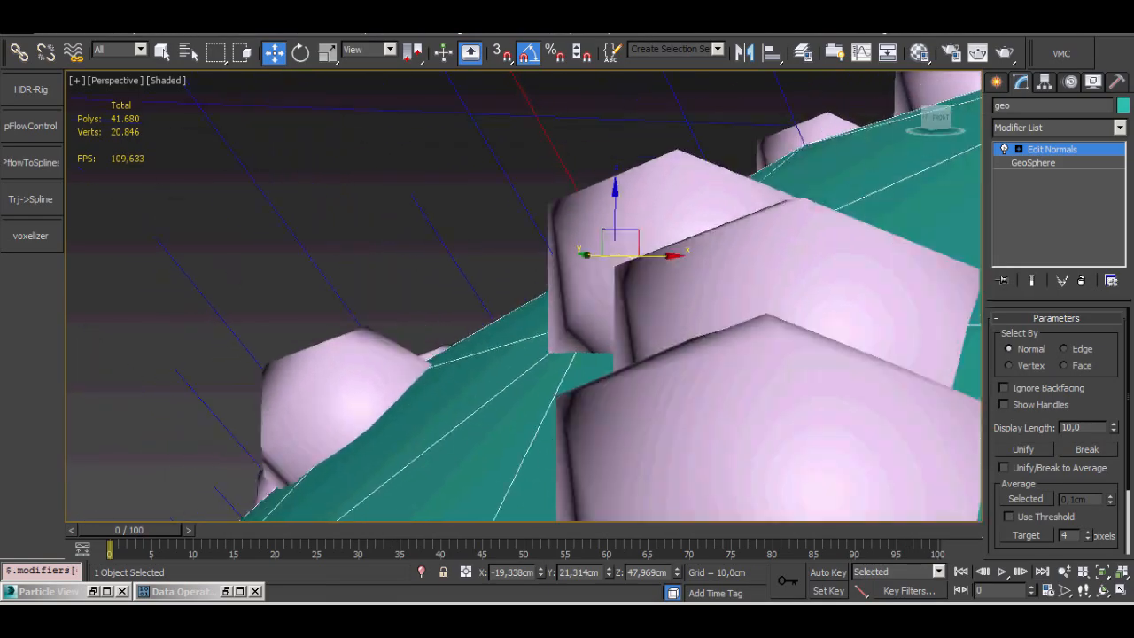
pyautogui.keyDown('alt'); pyautogui.moveTo(612, 248); pyautogui.dragTo(779, 346, button='middle'); pyautogui.keyUp('alt')
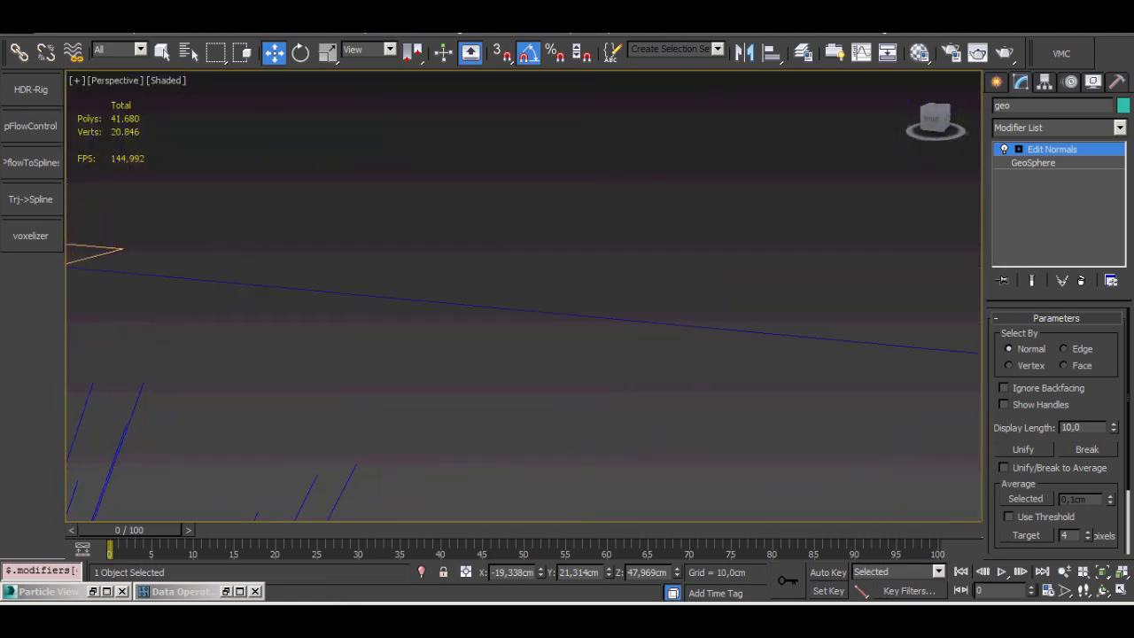
pyautogui.keyDown('alt'); pyautogui.moveTo(532, 355); pyautogui.dragTo(522, 310, button='middle'); pyautogui.keyUp('alt')
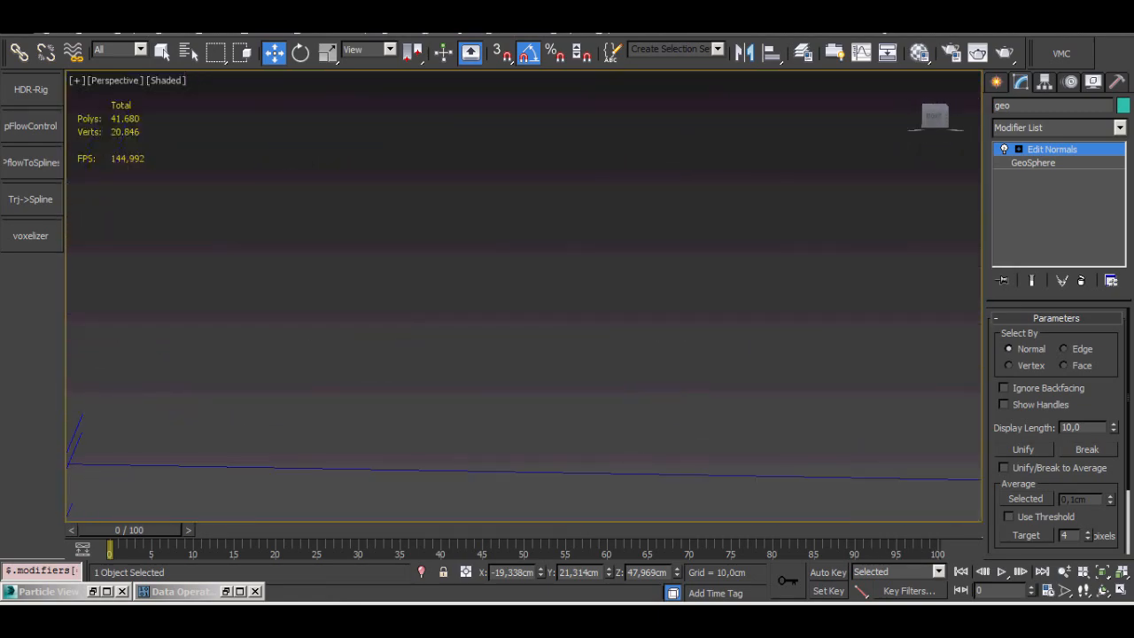
pyautogui.moveTo(355, 496); pyautogui.dragTo(603, 321, button='middle')
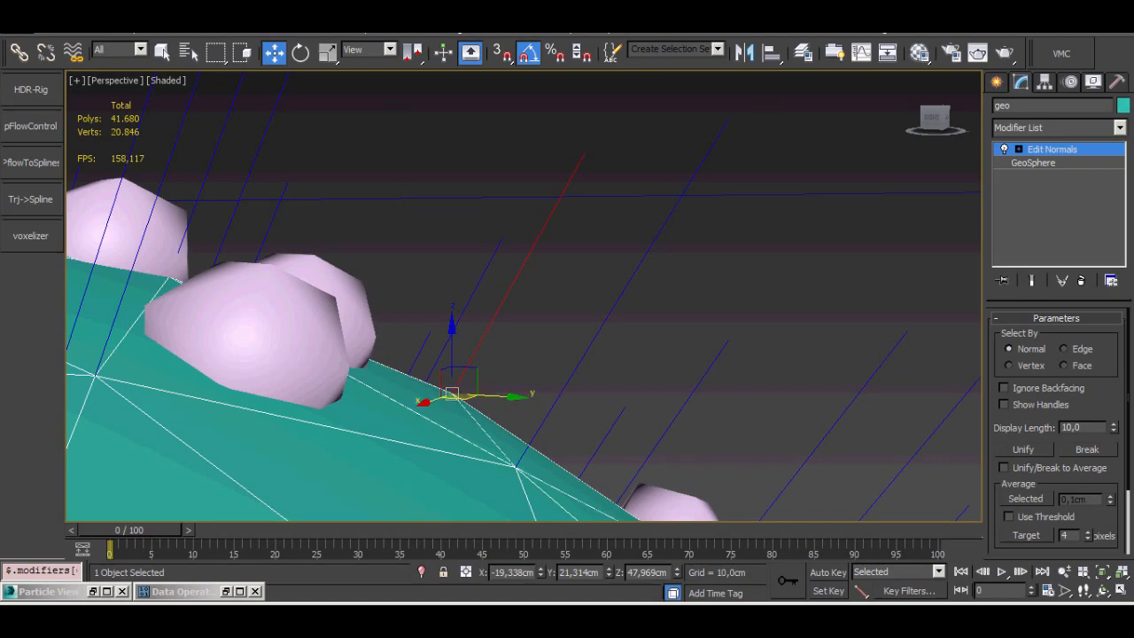
pyautogui.keyDown('alt'); pyautogui.moveTo(603, 321); pyautogui.dragTo(680, 363, button='middle'); pyautogui.keyUp('alt')
pyautogui.scroll(-5, 354, 319)
pyautogui.scroll(-4, 625, 308)
# Select the normal at the very top of the sphere and examine how the surrounding normals point away from the surface from several angles.
pyautogui.click(527, 352)
pyautogui.keyDown('alt'); pyautogui.moveTo(526, 352); pyautogui.dragTo(505, 264, button='middle'); pyautogui.keyUp('alt')
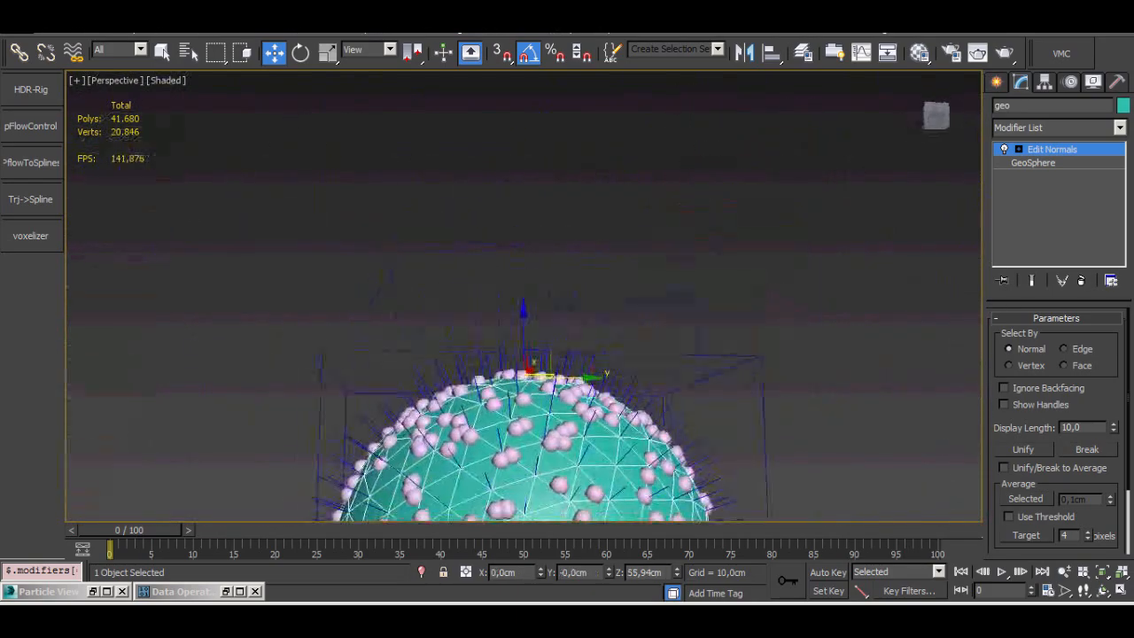
pyautogui.scroll(5, 514, 347)
pyautogui.scroll(-4, 514, 348)
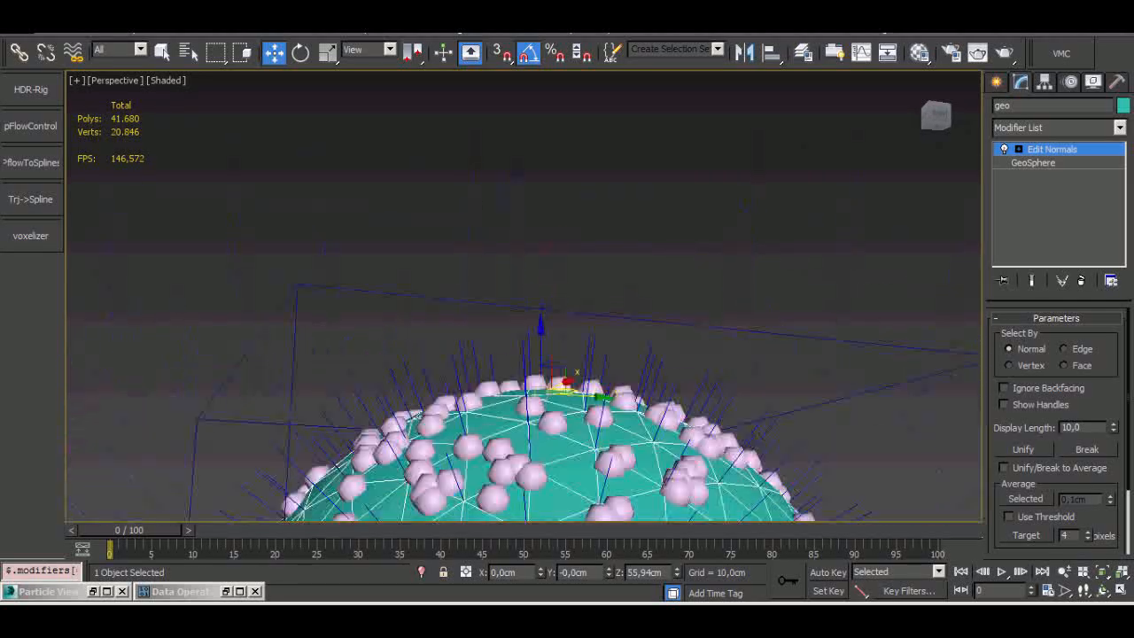
pyautogui.keyDown('alt'); pyautogui.moveTo(513, 348); pyautogui.dragTo(498, 365, button='middle'); pyautogui.keyUp('alt')
pyautogui.keyDown('alt'); pyautogui.moveTo(682, 363); pyautogui.dragTo(753, 367, button='middle'); pyautogui.keyUp('alt')
pyautogui.scroll(3, 571, 383)
pyautogui.scroll(-4, 709, 328)
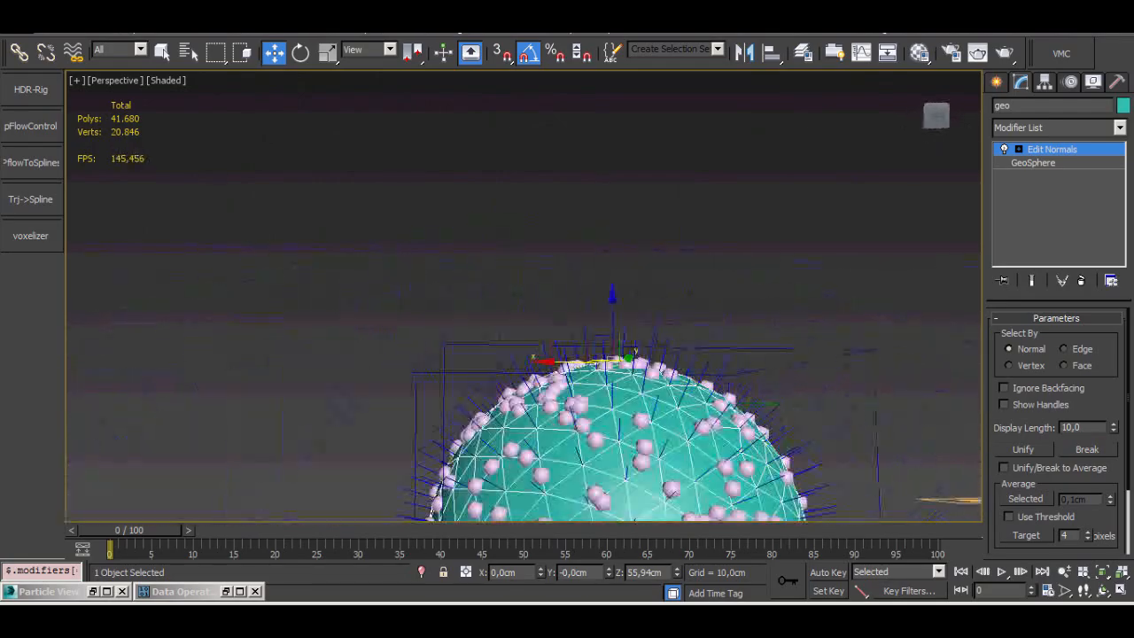
pyautogui.keyDown('alt'); pyautogui.moveTo(708, 328); pyautogui.dragTo(549, 377, button='middle'); pyautogui.keyUp('alt')
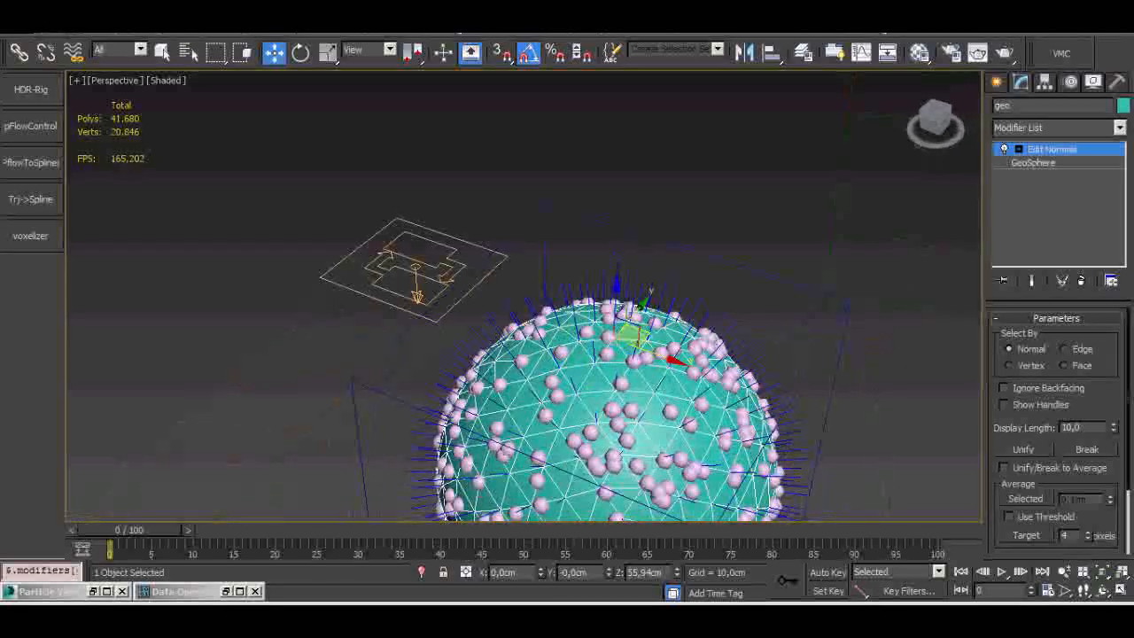
# Select a normal on the sphere's upper flank up close and toggle the Normal sub-object level of the Edit Normals modifier.
pyautogui.scroll(4, 539, 323)
pyautogui.click(509, 339)
pyautogui.moveTo(514, 341)
pyautogui.keyDown('alt'); pyautogui.mouseDown(button='middle')
pyautogui.moveTo(532, 297)
pyautogui.moveTo(525, 338)
pyautogui.mouseUp(button='middle'); pyautogui.keyUp('alt')
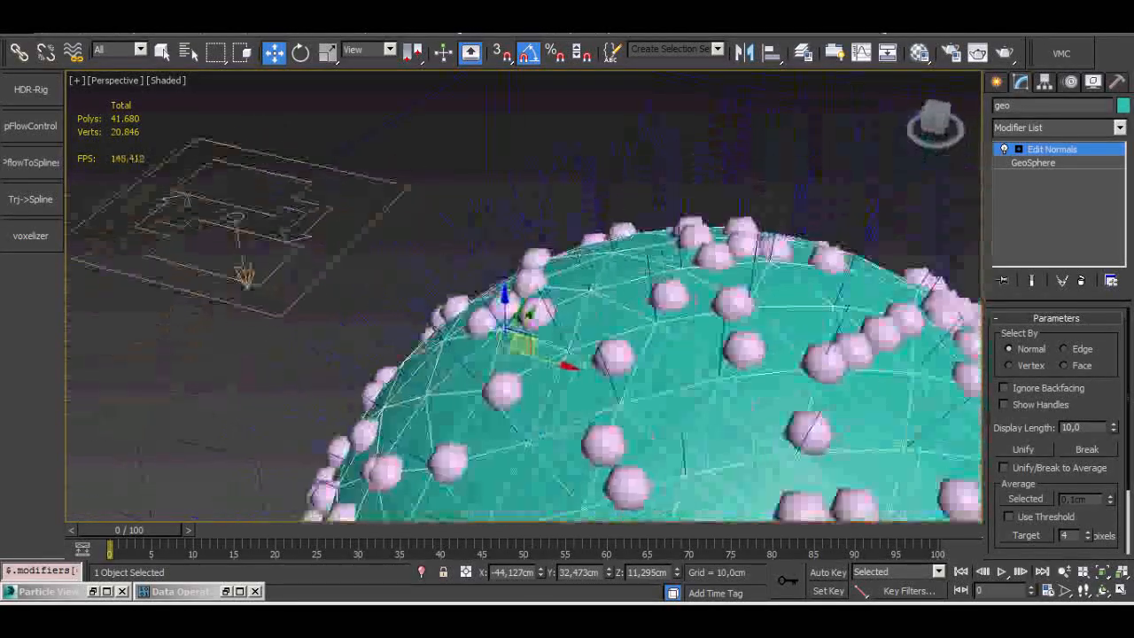
pyautogui.press('1')
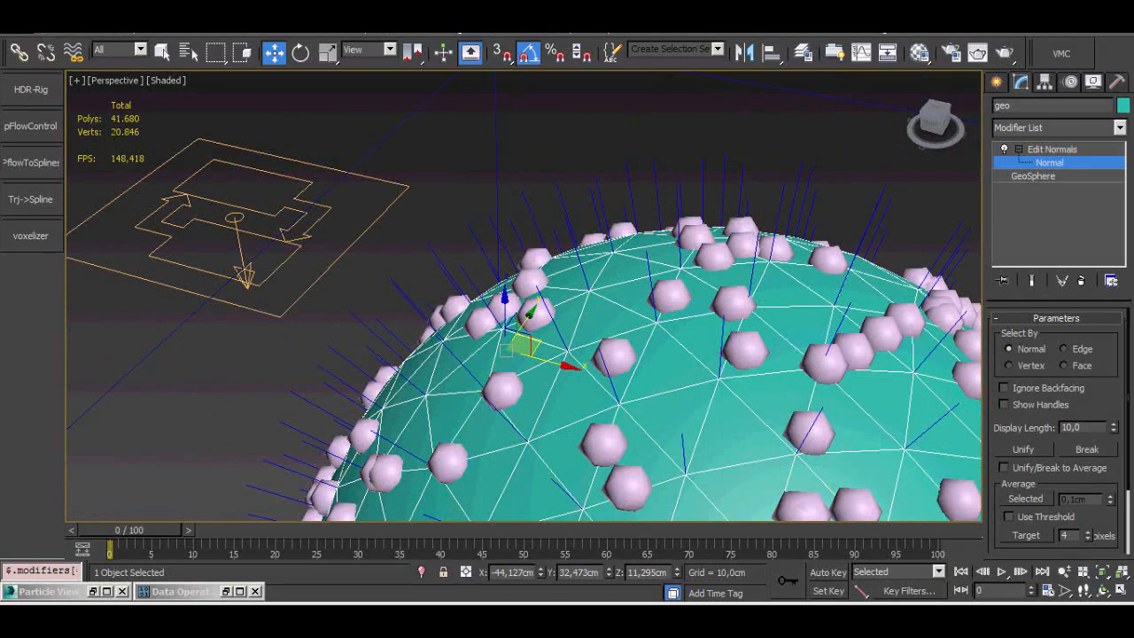
pyautogui.click(1051, 149)
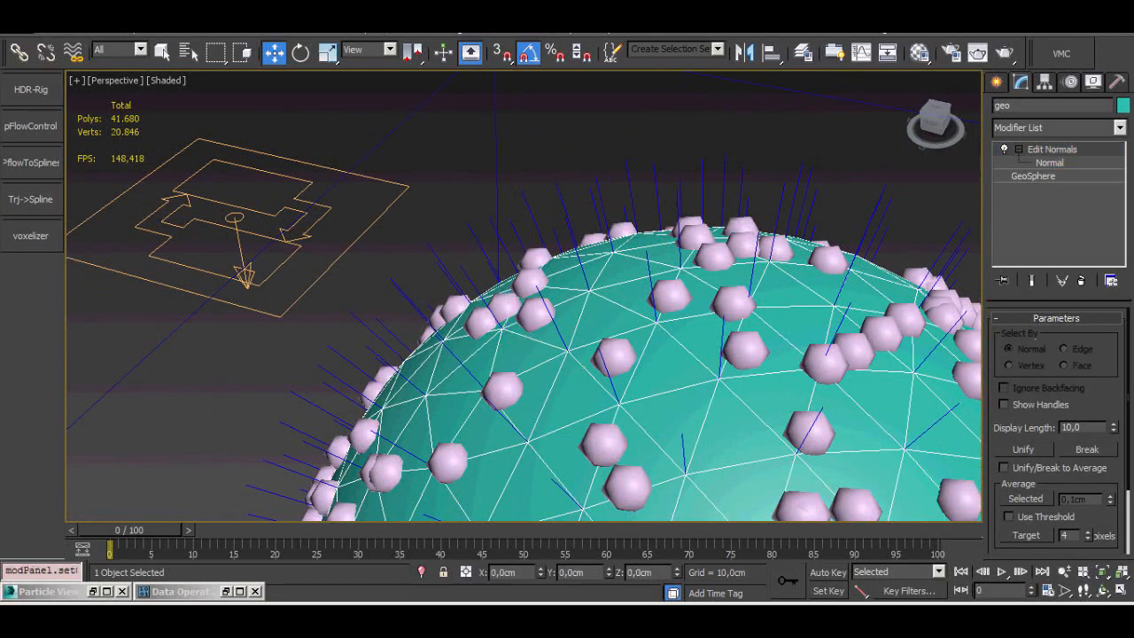
pyautogui.click(1019, 149)
pyautogui.keyDown('alt'); pyautogui.moveTo(568, 310); pyautogui.dragTo(589, 363, button='middle'); pyautogui.keyUp('alt')
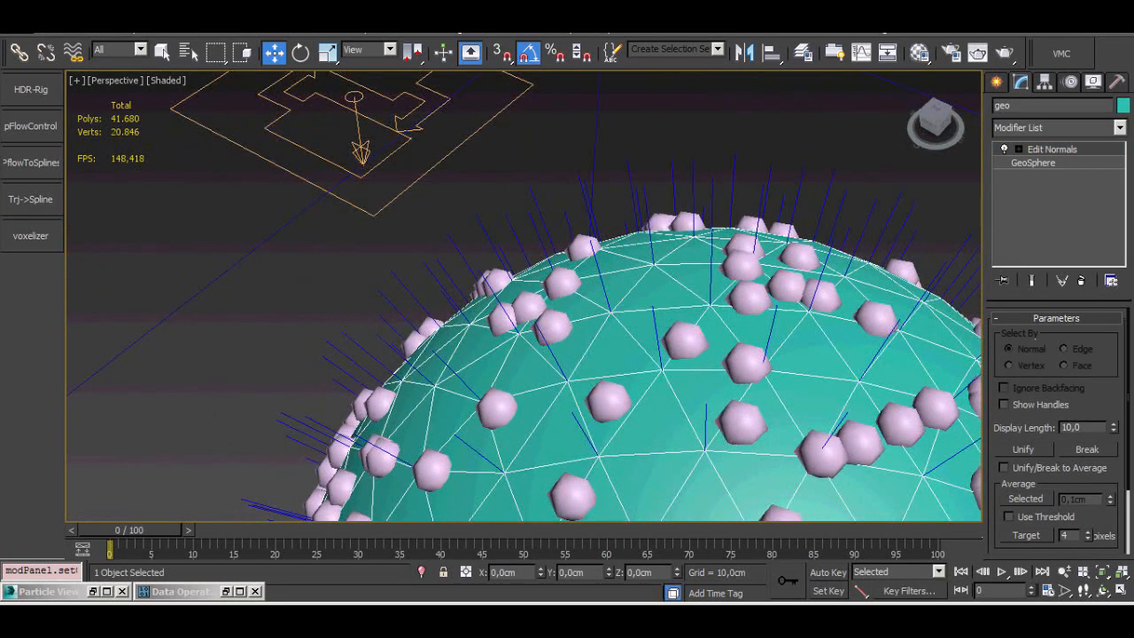
# Select a single normal near the top of the sphere and rotate it about 155 degrees around the Y axis to point inward.
pyautogui.press('1')
pyautogui.click(605, 287)
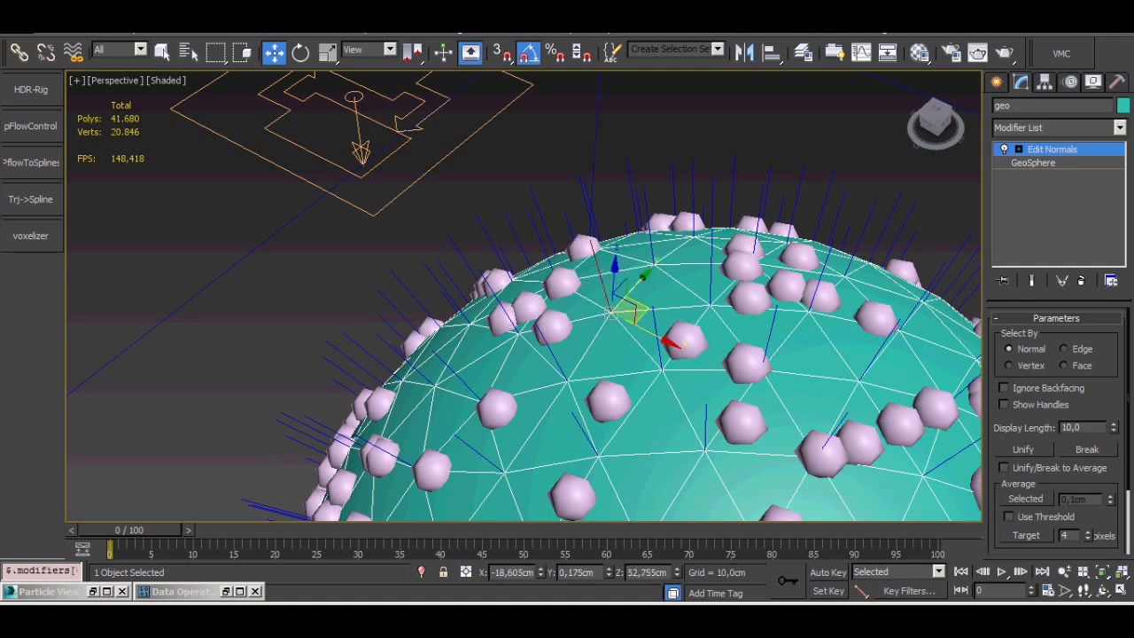
pyautogui.press('e')
pyautogui.moveTo(658, 310); pyautogui.dragTo(580, 213)
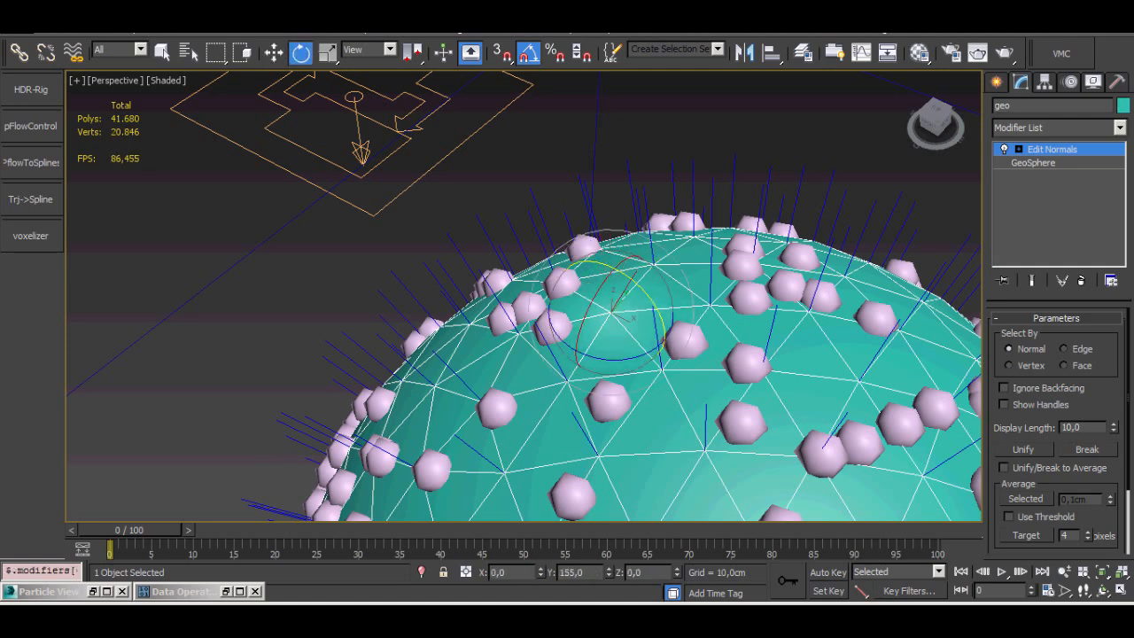
pyautogui.moveTo(671, 337); pyautogui.dragTo(611, 257)
# Rotate a group of normals at the top of the sphere 185 degrees around the X axis and examine the resulting shading from several angles.
pyautogui.keyDown('alt'); pyautogui.moveTo(665, 341); pyautogui.dragTo(612, 190, button='middle'); pyautogui.keyUp('alt')
pyautogui.scroll(-4, 629, 266)
pyautogui.moveTo(741, 240); pyautogui.dragTo(742, 241)
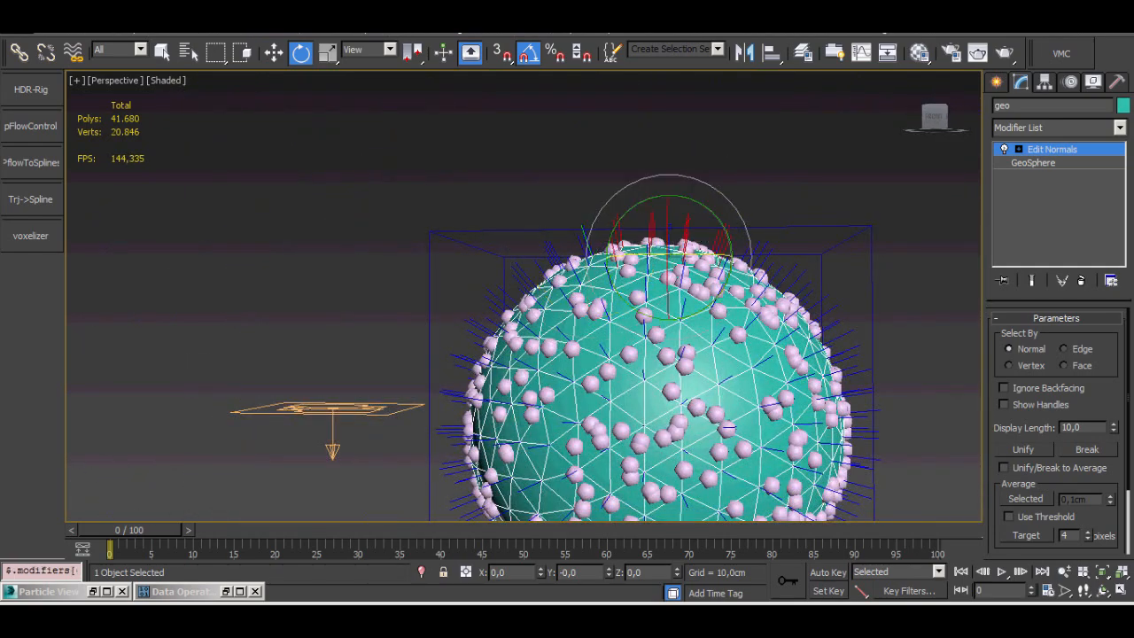
pyautogui.moveTo(668, 228); pyautogui.dragTo(668, 302)
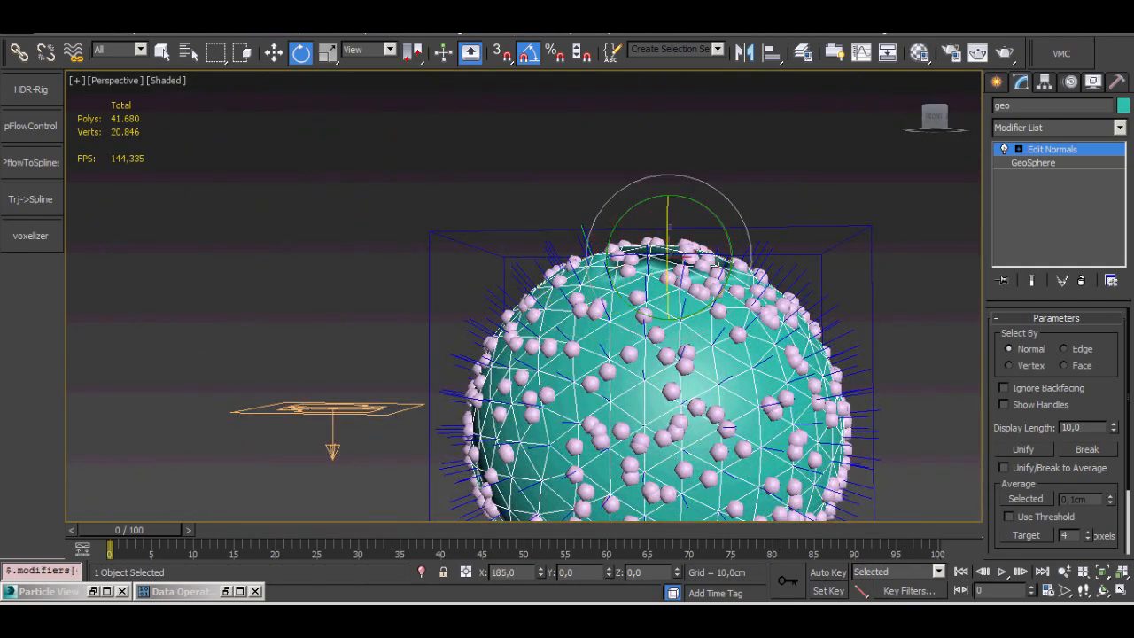
pyautogui.keyDown('alt'); pyautogui.moveTo(686, 199); pyautogui.dragTo(607, 222, button='middle'); pyautogui.keyUp('alt')
pyautogui.scroll(5, 674, 266)
pyautogui.scroll(-3, 673, 266)
pyautogui.scroll(-2, 589, 172)
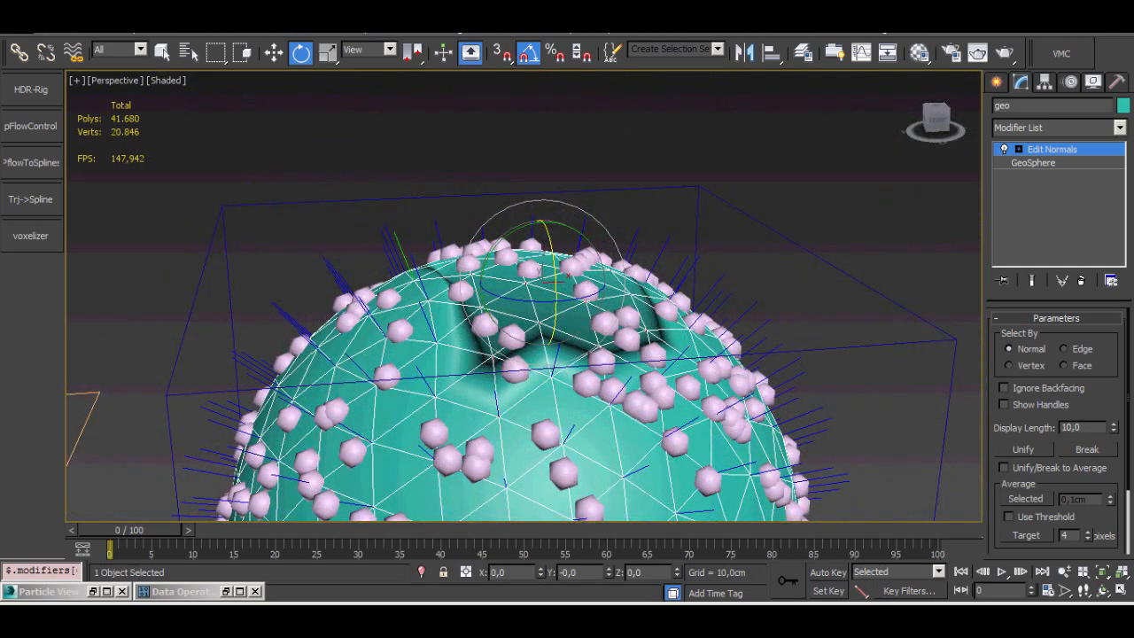
pyautogui.keyDown('alt'); pyautogui.moveTo(576, 213); pyautogui.dragTo(603, 261, button='middle'); pyautogui.keyUp('alt')
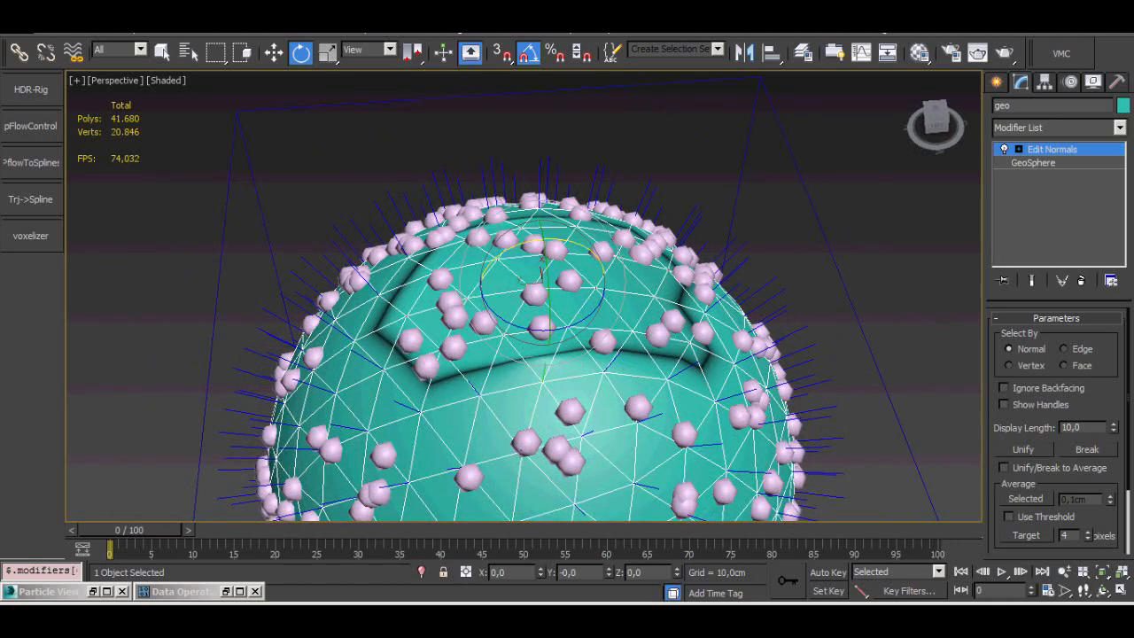
pyautogui.keyDown('alt'); pyautogui.moveTo(602, 262); pyautogui.dragTo(554, 239, button='middle'); pyautogui.keyUp('alt')
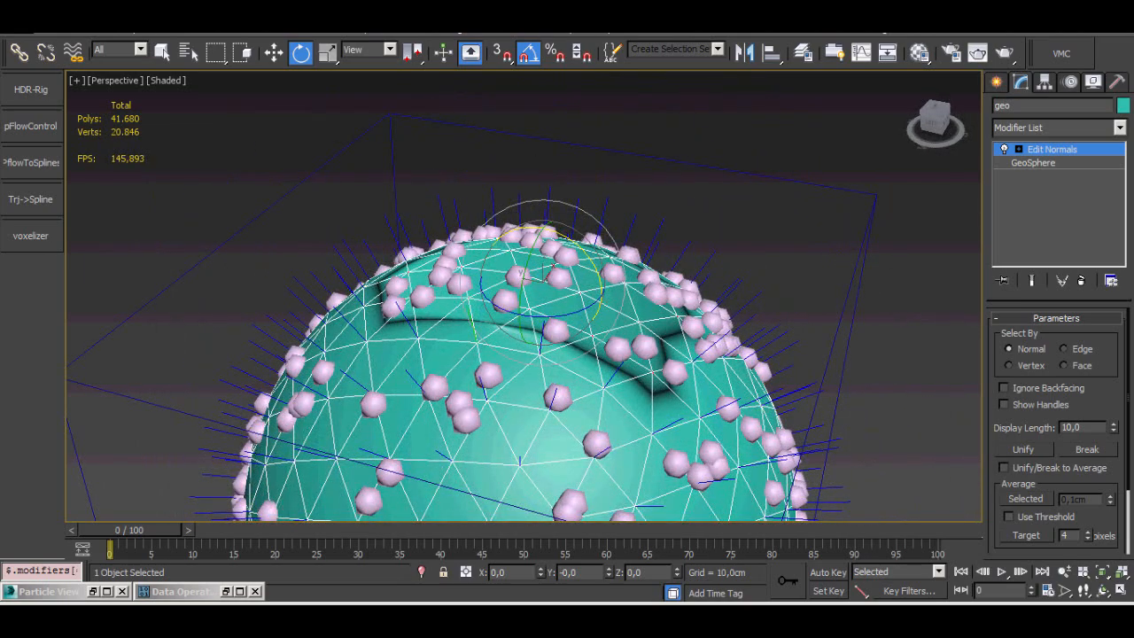
# Undo the last rotation of the normals and remove the Edit Normals modifier from the geo sphere.
pyautogui.hotkey('ctrl', 'z')
pyautogui.moveTo(532, 425)
pyautogui.mouseDown(button='middle')
pyautogui.moveTo(611, 244)
pyautogui.moveTo(478, 275)
pyautogui.moveTo(620, 305)
pyautogui.moveTo(771, 306)
pyautogui.mouseUp(button='middle')
pyautogui.scroll(-4, 567, 292)
pyautogui.click(1052, 149)
pyautogui.click(1081, 281)
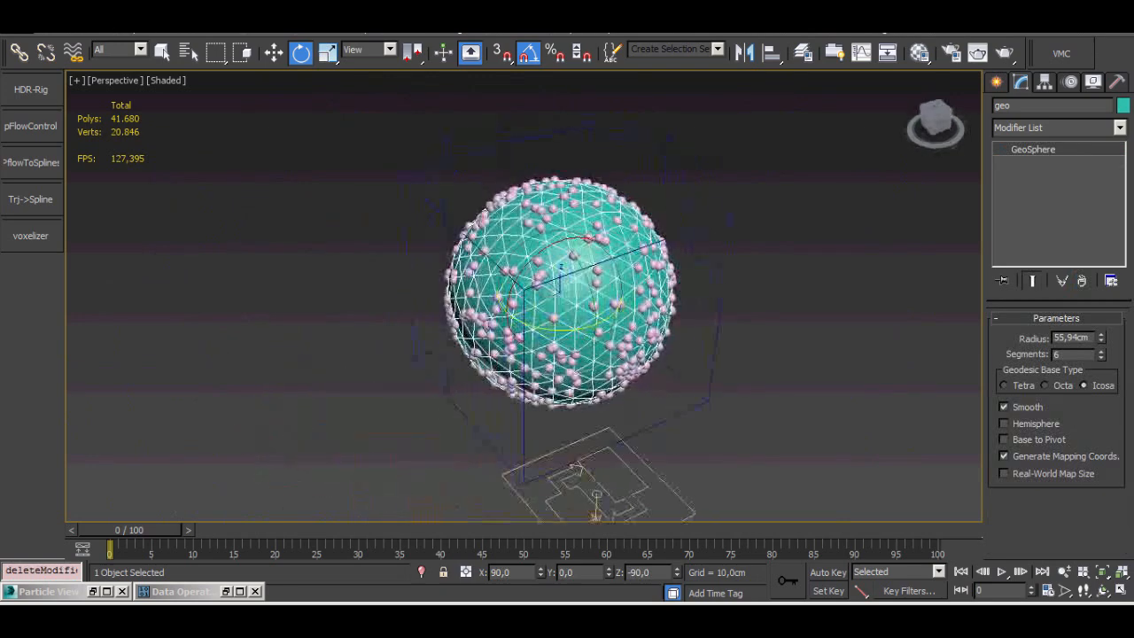
# Deselect the sphere, select the particle source icon, and return to the particle data flow editor.
pyautogui.click(780, 310)
pyautogui.click(595, 516)
pyautogui.press('6')
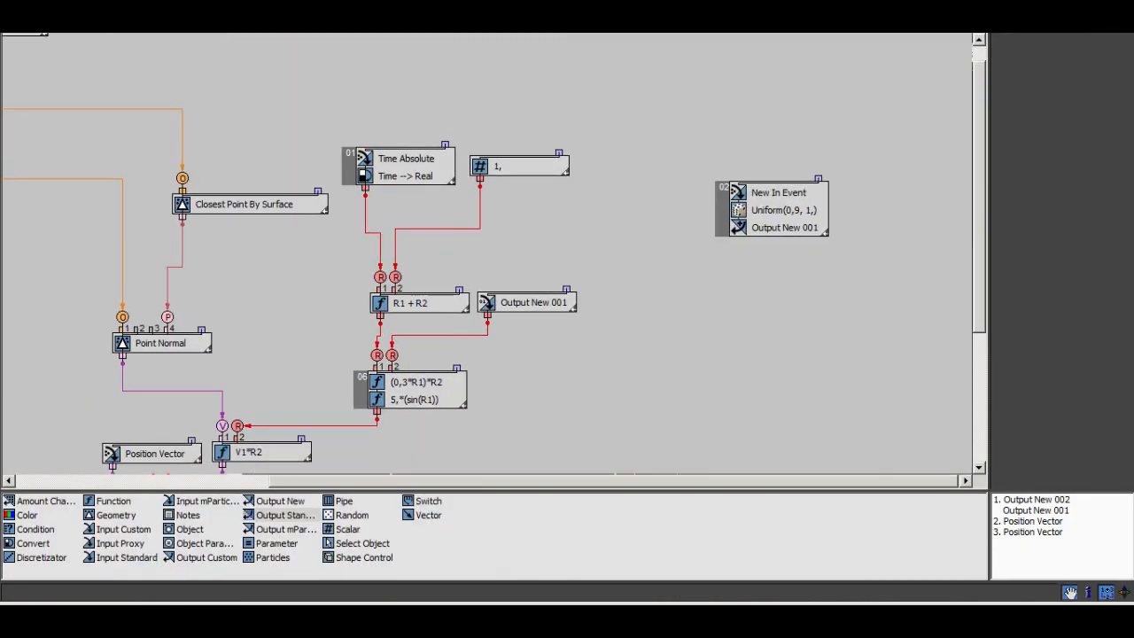
# Add a Geometry operator wired to geo, set its object property to Closest Point By Surface, and place it above the existing one.
pyautogui.moveTo(443, 265); pyautogui.dragTo(808, 391, button='middle')
pyautogui.moveTo(116, 514); pyautogui.dragTo(385, 378)
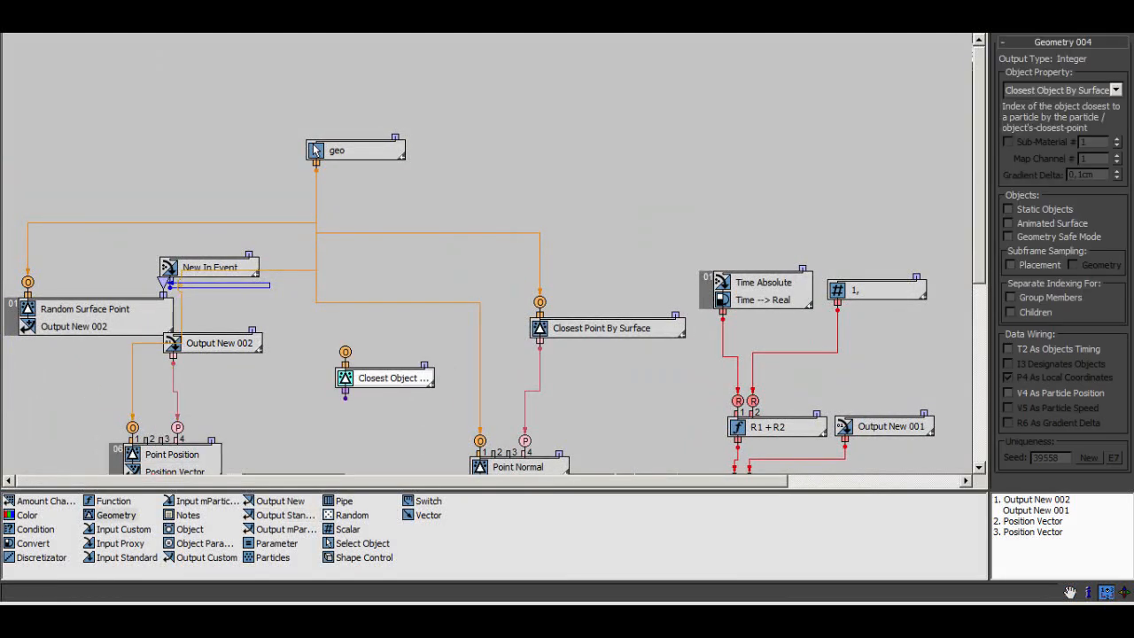
pyautogui.click(1116, 89)
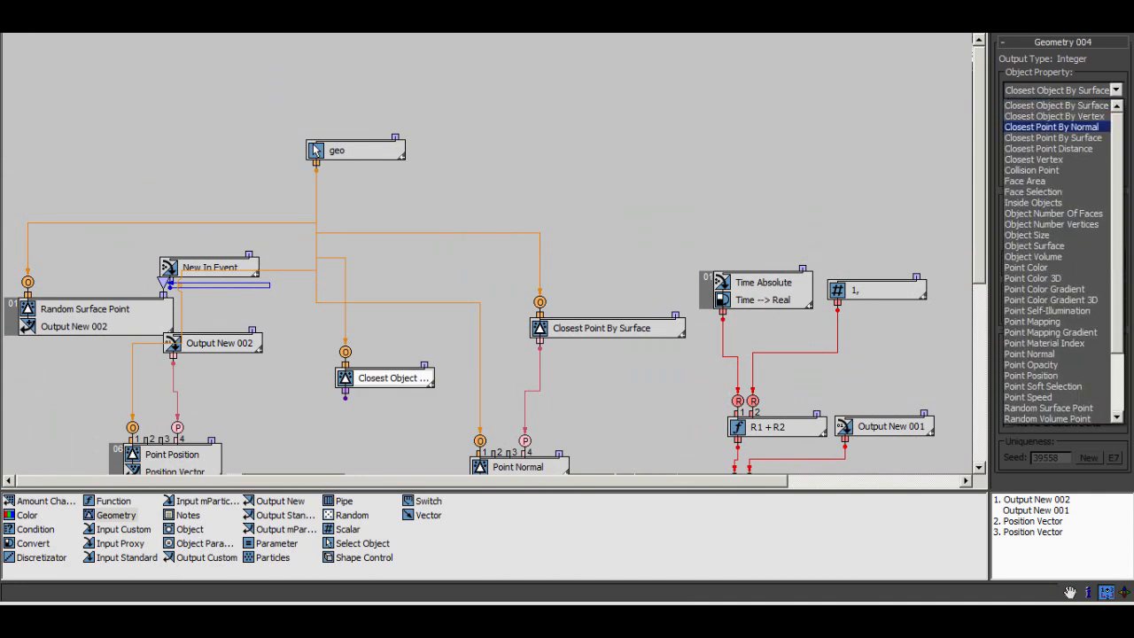
pyautogui.click(1053, 137)
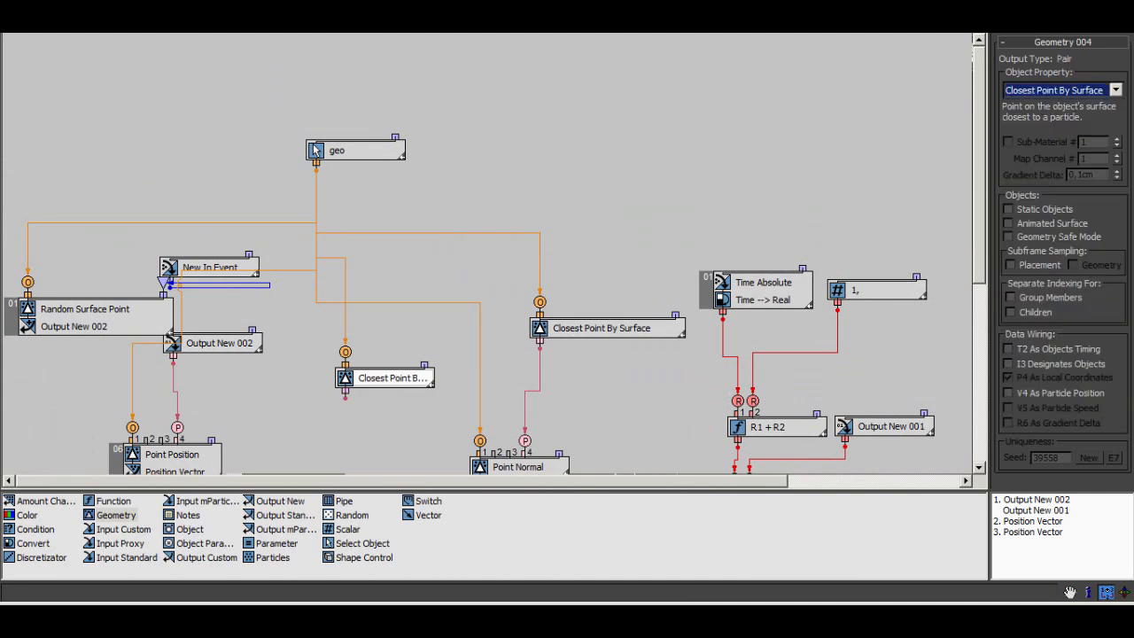
pyautogui.moveTo(385, 378); pyautogui.dragTo(580, 189)
pyautogui.moveTo(579, 189); pyautogui.dragTo(599, 124, button='middle')
# Move the existing Closest Point By Surface and Point Normal operators aside to make room in the flow.
pyautogui.rightClick(584, 127)
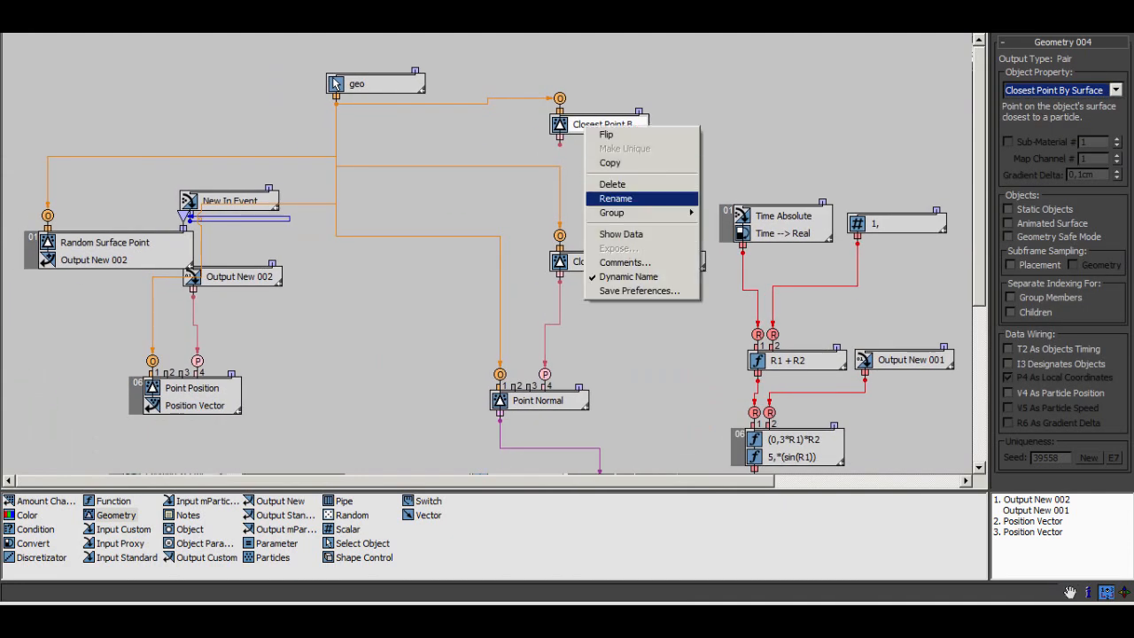
pyautogui.moveTo(581, 204); pyautogui.dragTo(573, 171, button='middle')
pyautogui.moveTo(611, 229); pyautogui.dragTo(607, 182)
pyautogui.moveTo(532, 367); pyautogui.dragTo(441, 362)
# Add a second Geometry operator wired to geo, set it to Point Normal, and feed it from the new Closest Point By Surface operator.
pyautogui.moveTo(116, 514); pyautogui.dragTo(473, 219)
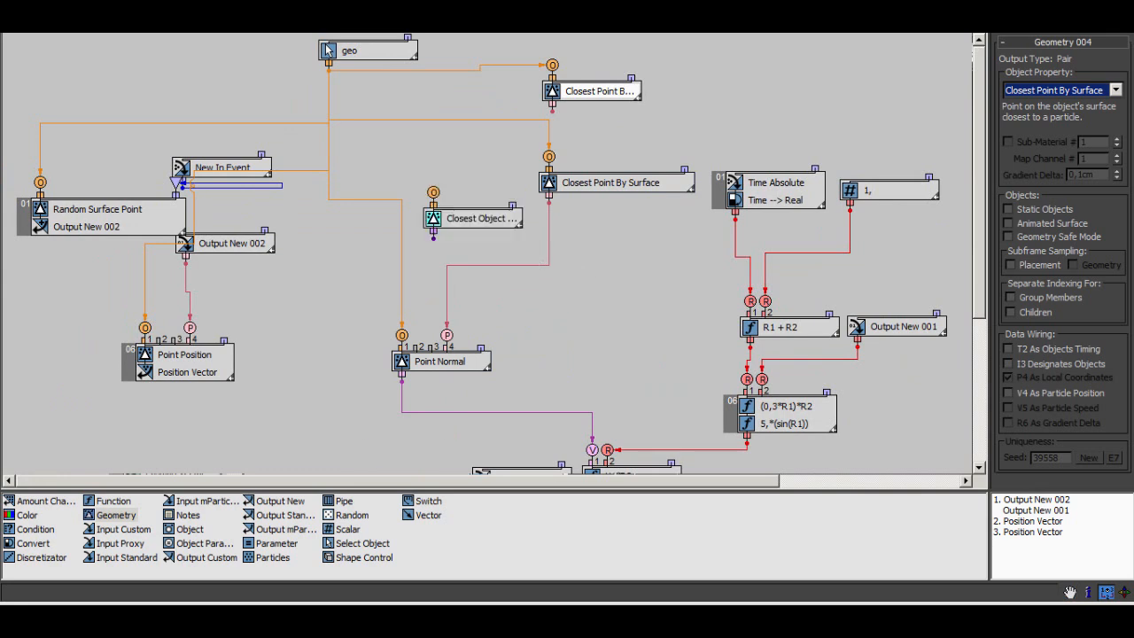
pyautogui.moveTo(432, 183); pyautogui.dragTo(433, 191)
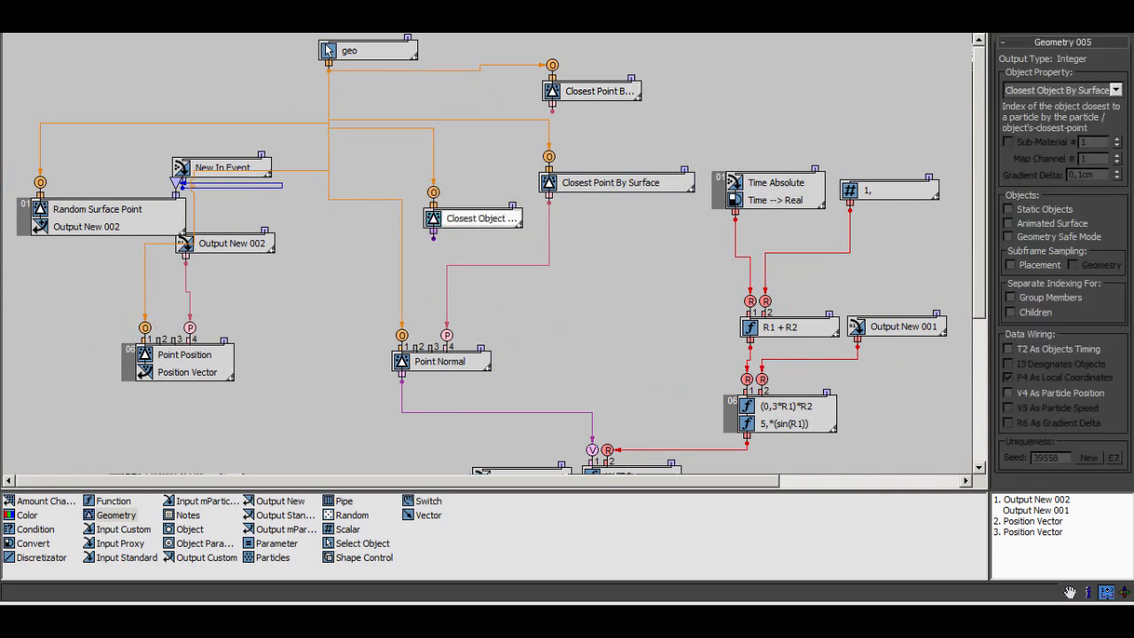
pyautogui.click(1058, 90)
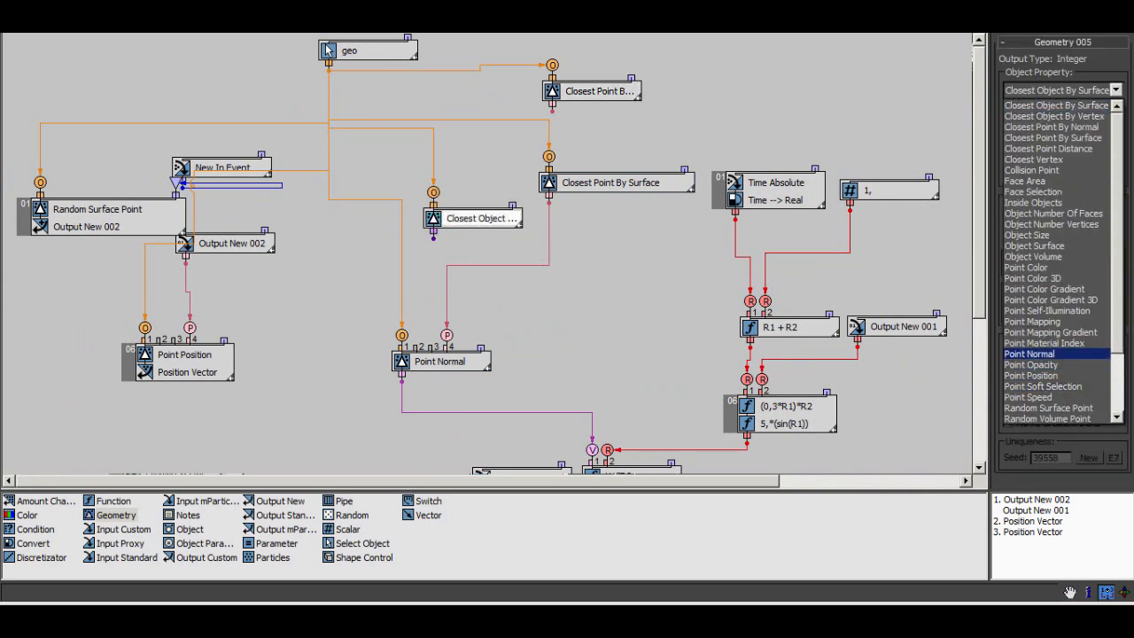
pyautogui.press('Return')
pyautogui.moveTo(478, 191); pyautogui.dragTo(479, 202)
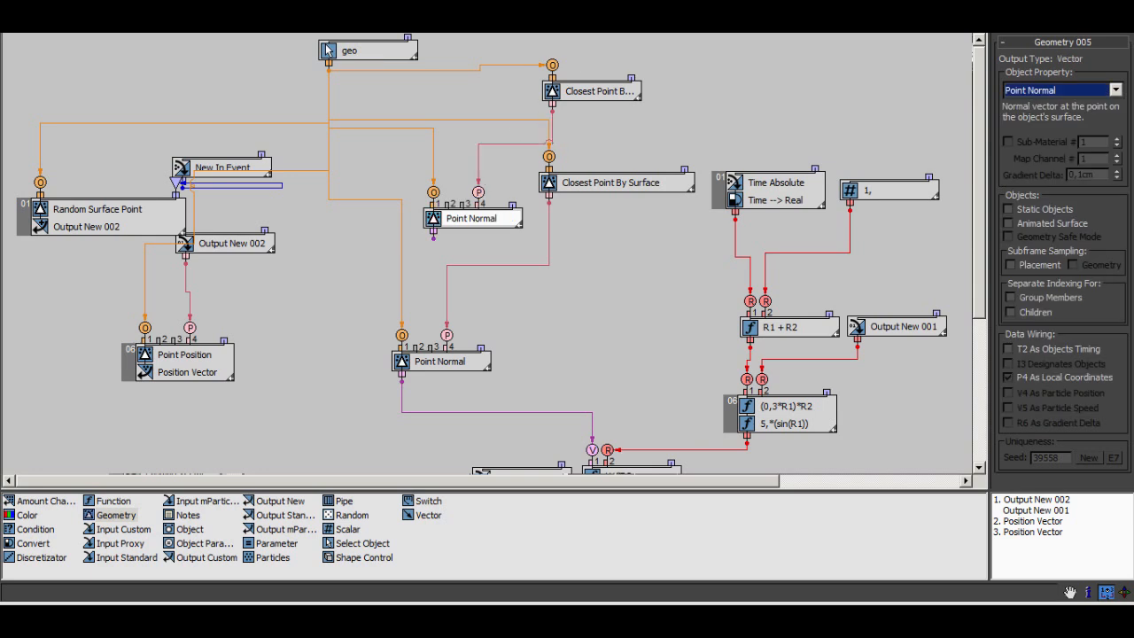
pyautogui.moveTo(598, 91); pyautogui.dragTo(529, 82)
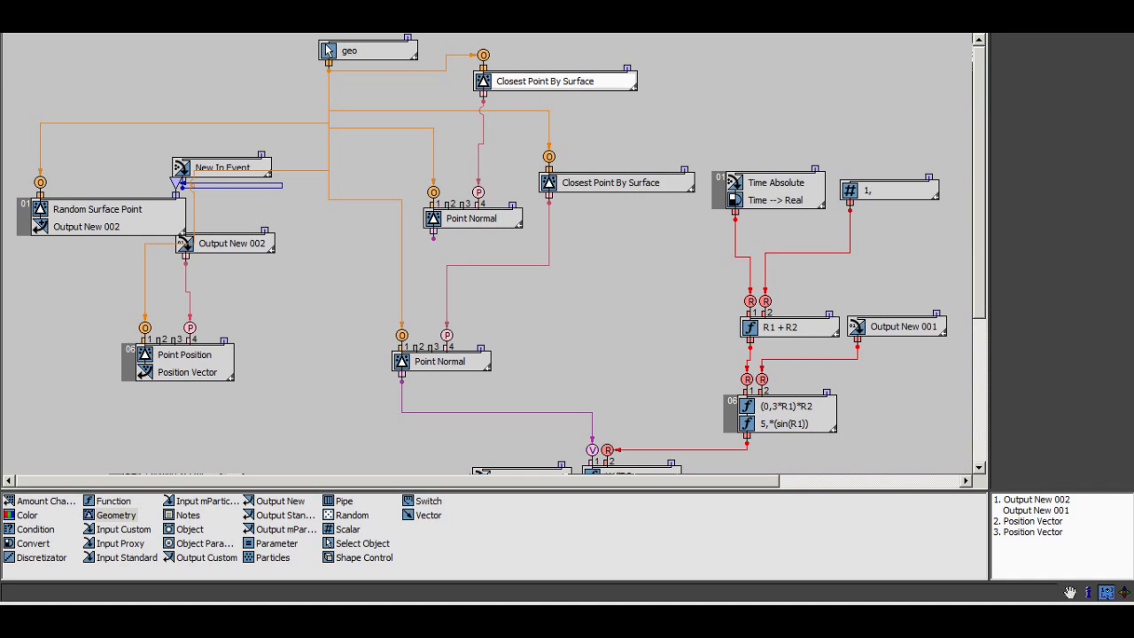
# Show the data of the newly added Point Normal operator and close its data window.
pyautogui.click(463, 218)
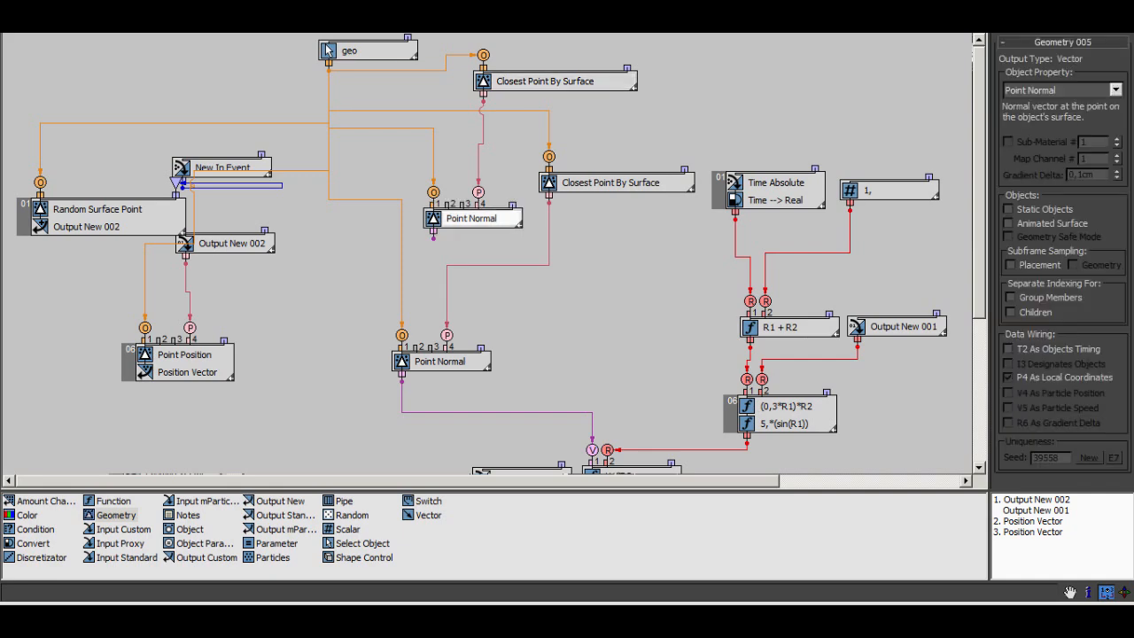
pyautogui.rightClick(462, 218)
pyautogui.click(496, 327)
pyautogui.moveTo(560, 334); pyautogui.dragTo(454, 177)
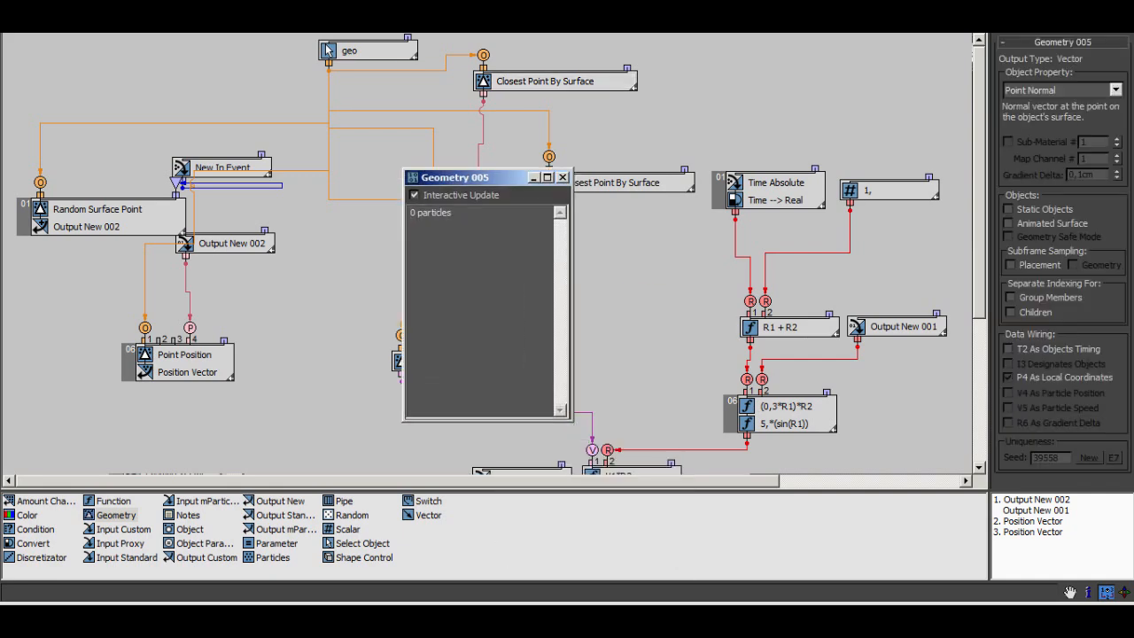
pyautogui.click(563, 177)
# Delete the duplicate Closest Point By Surface and Point Normal operators and reconnect geo to the remaining Closest Point By Surface operator.
pyautogui.moveTo(558, 266); pyautogui.dragTo(505, 177, button='middle')
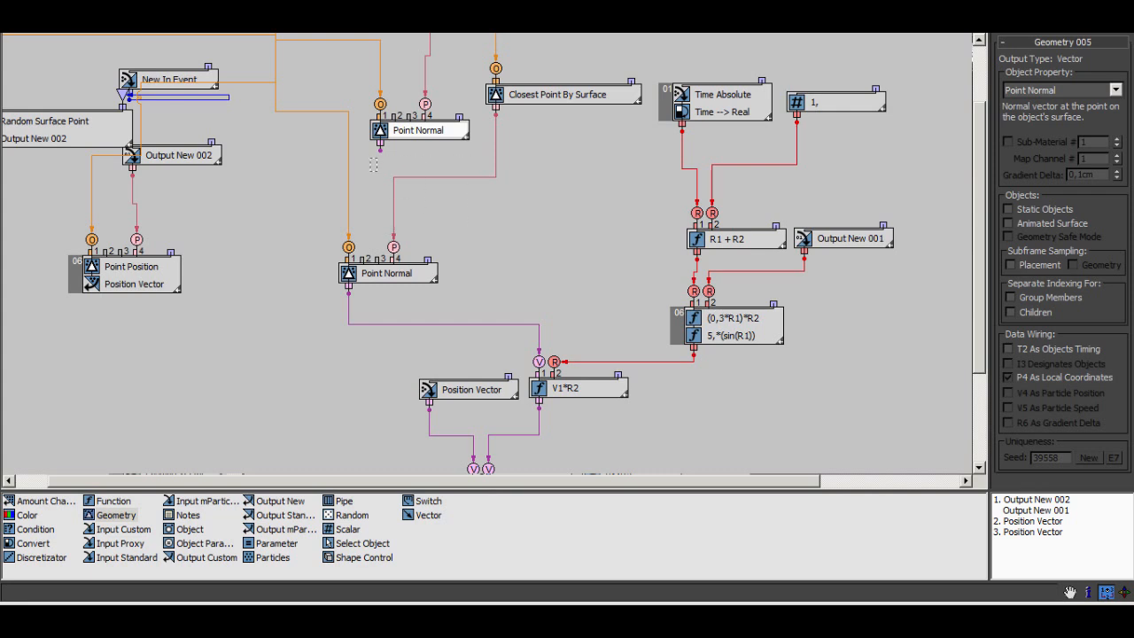
pyautogui.click(372, 170)
pyautogui.moveTo(390, 177); pyautogui.dragTo(379, 282, button='middle')
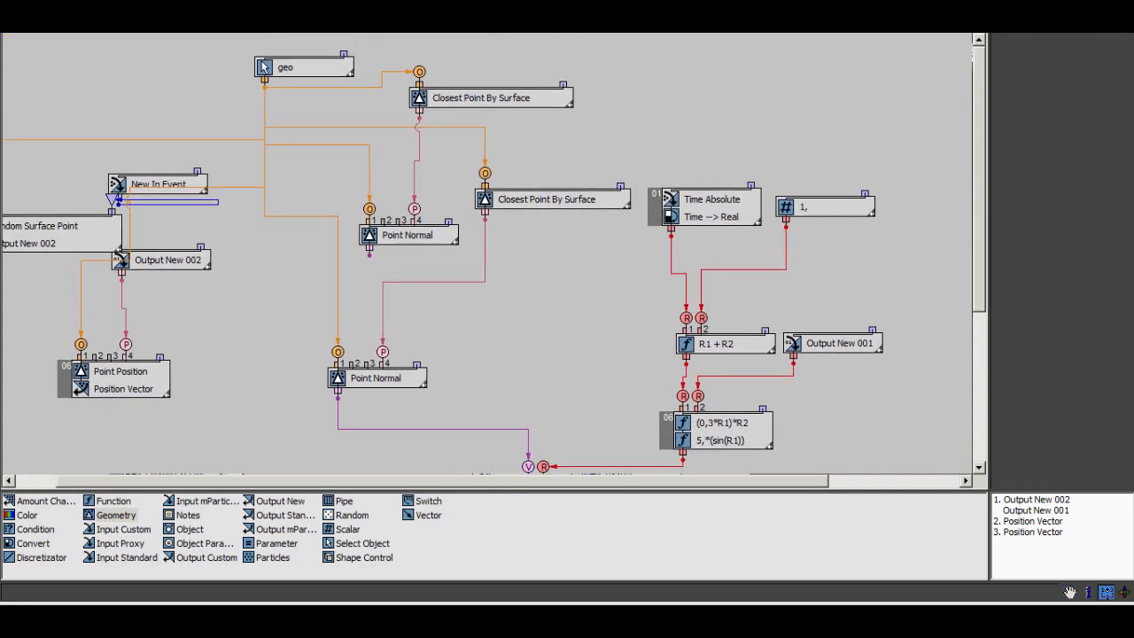
pyautogui.moveTo(435, 224); pyautogui.dragTo(435, 225)
pyautogui.rightClick(436, 233)
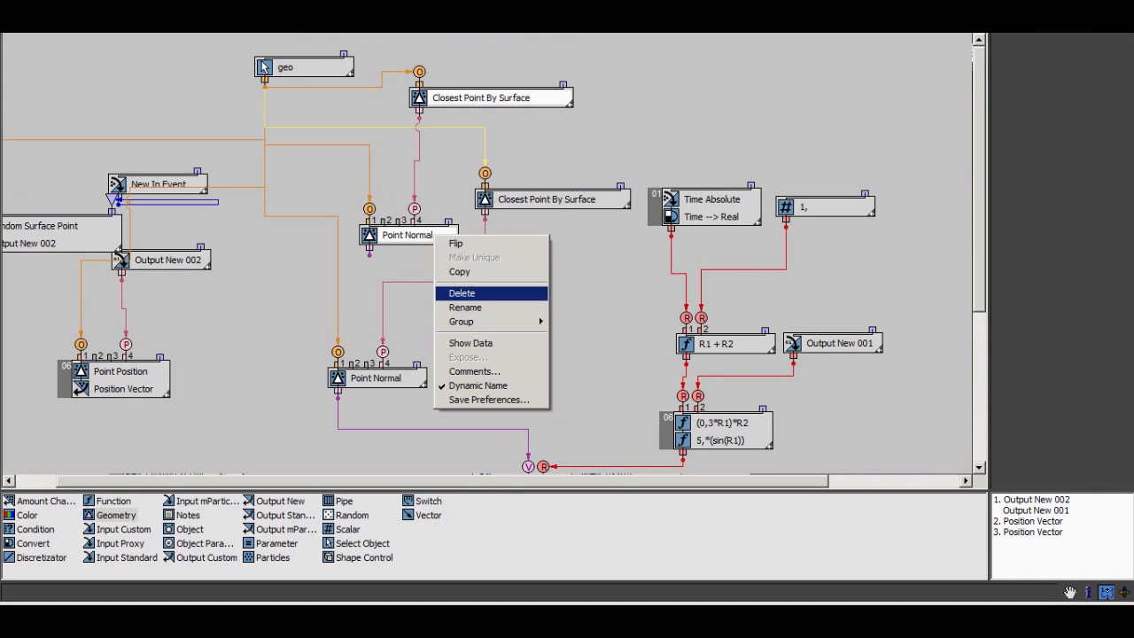
pyautogui.click(470, 292)
pyautogui.moveTo(376, 377); pyautogui.dragTo(408, 275)
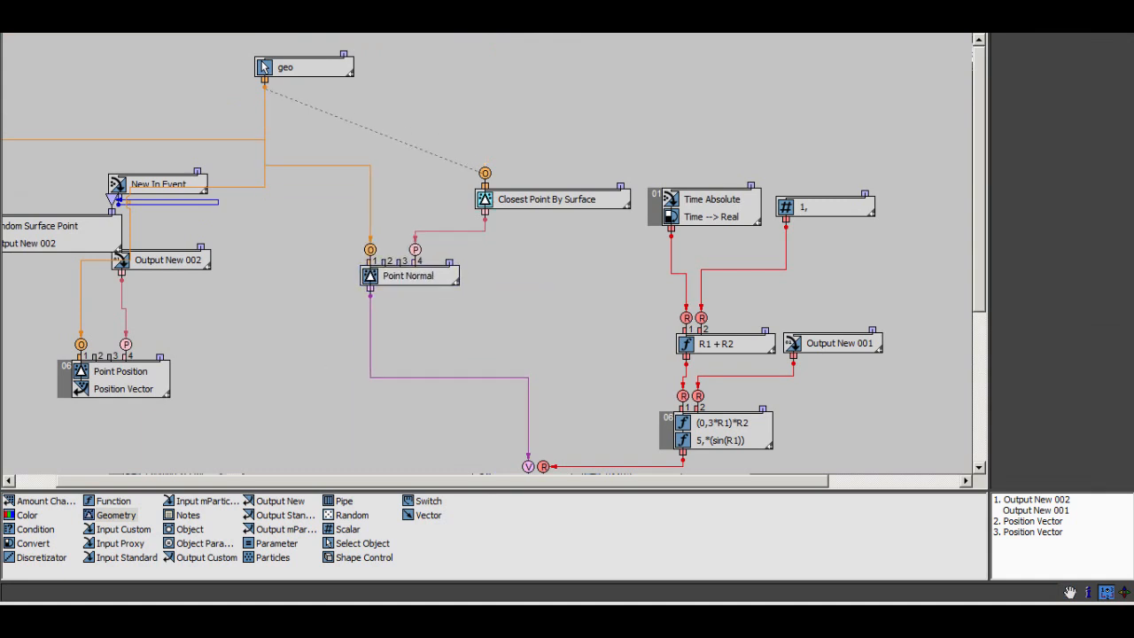
pyautogui.moveTo(483, 169); pyautogui.dragTo(485, 173)
# Show the data of the remaining Point Normal operator and close its data window.
pyautogui.click(406, 275)
pyautogui.rightClick(411, 277)
pyautogui.click(461, 385)
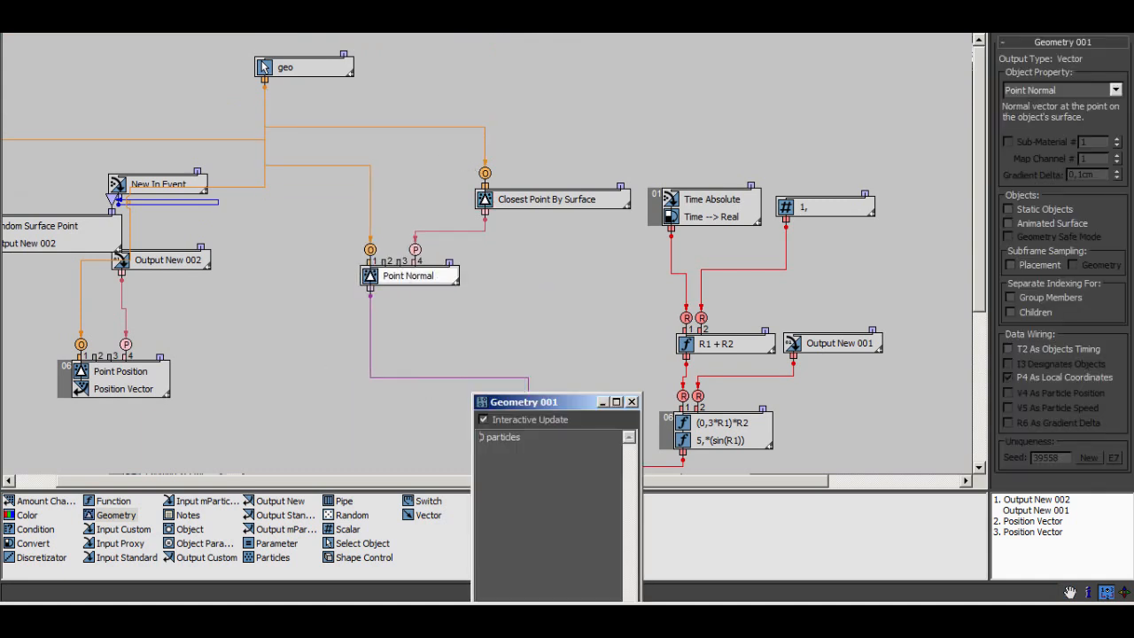
pyautogui.moveTo(540, 402); pyautogui.dragTo(509, 219)
pyautogui.click(599, 219)
# Connect the V1 + V2 function's output to the Position Vector output operator.
pyautogui.moveTo(580, 275); pyautogui.dragTo(559, 176, button='middle')
pyautogui.moveTo(549, 381); pyautogui.dragTo(483, 108, button='middle')
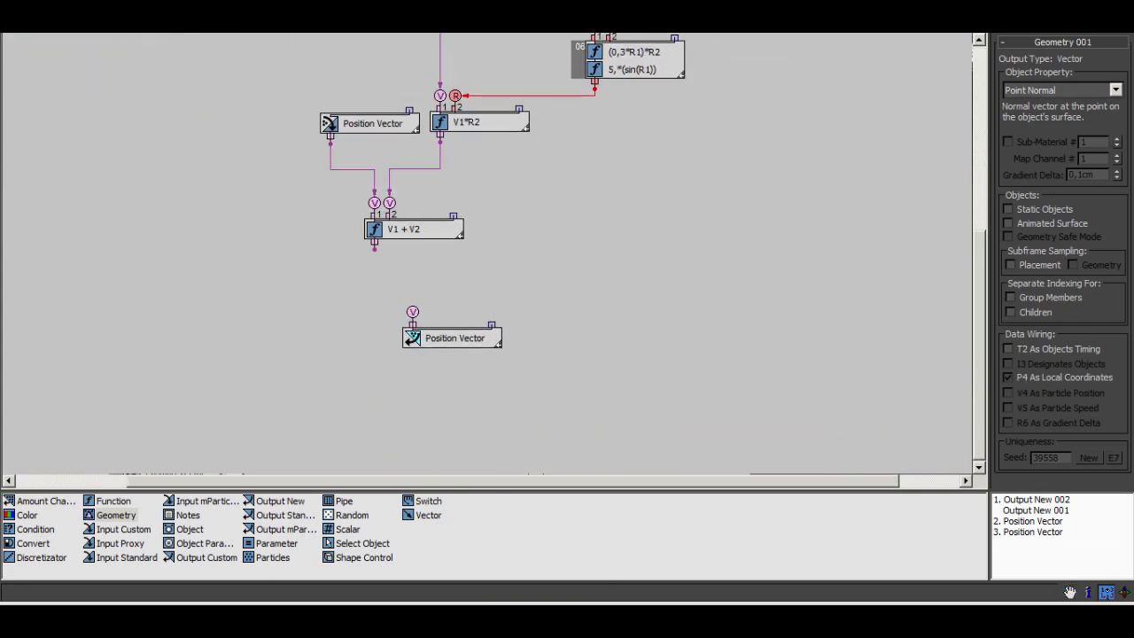
pyautogui.moveTo(411, 309); pyautogui.dragTo(413, 313)
# Show the Point Normal operator's data again, examine the normal vectors of particles 0 to 3, and close the window.
pyautogui.moveTo(425, 195); pyautogui.dragTo(445, 442, button='middle')
pyautogui.rightClick(337, 144)
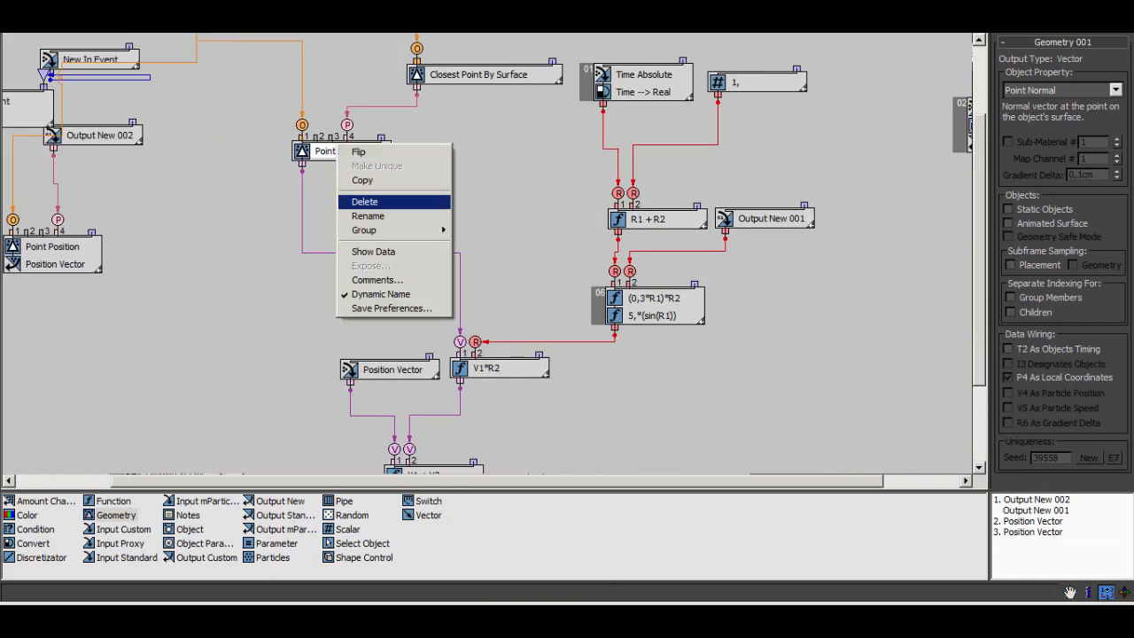
pyautogui.click(373, 251)
pyautogui.moveTo(416, 335); pyautogui.dragTo(492, 335)
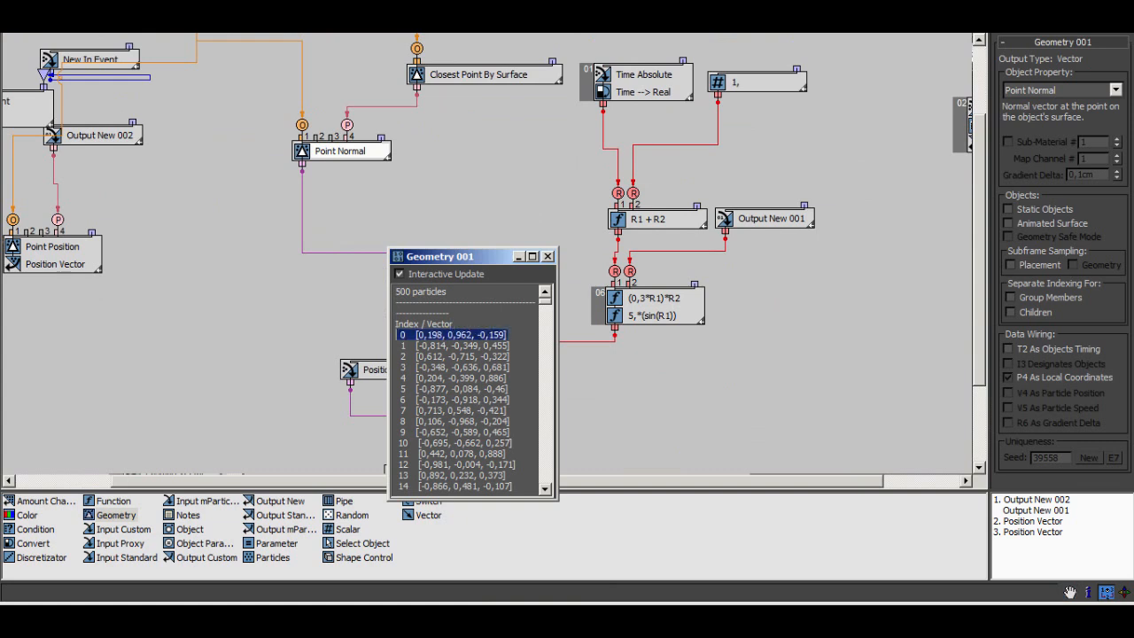
pyautogui.moveTo(398, 335)
pyautogui.mouseDown()
pyautogui.moveTo(510, 336)
pyautogui.moveTo(512, 346)
pyautogui.moveTo(509, 356)
pyautogui.moveTo(397, 356)
pyautogui.mouseUp()
pyautogui.moveTo(510, 368); pyautogui.dragTo(397, 367)
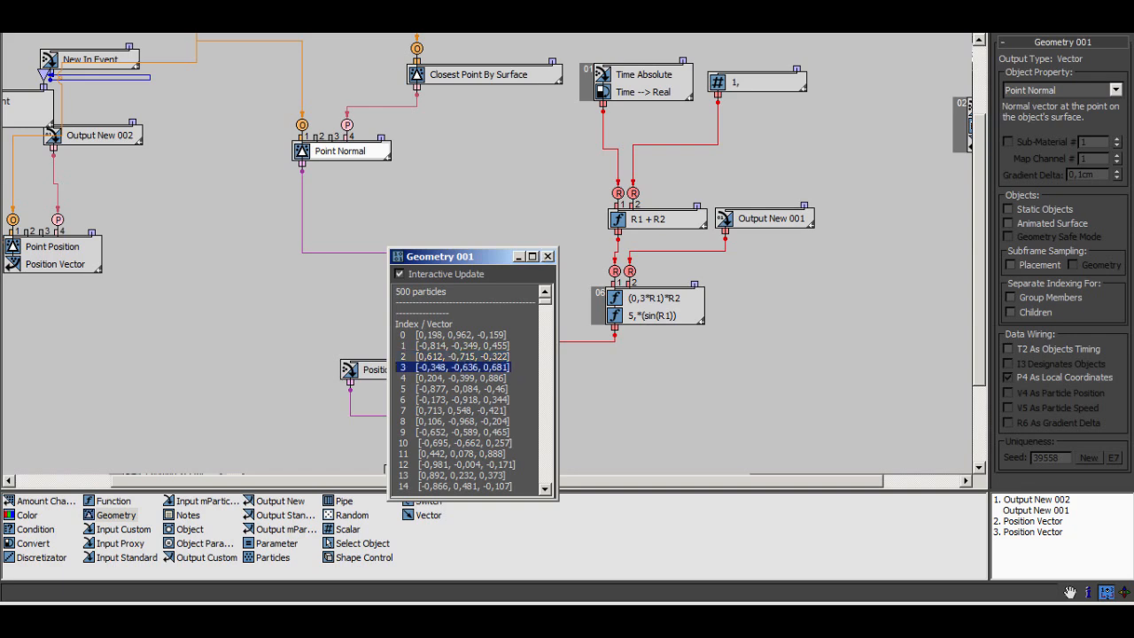
pyautogui.click(547, 256)
# Add an Input Standard operator in the empty canvas area and set it to output absolute time.
pyautogui.moveTo(547, 256); pyautogui.dragTo(297, 481, button='middle')
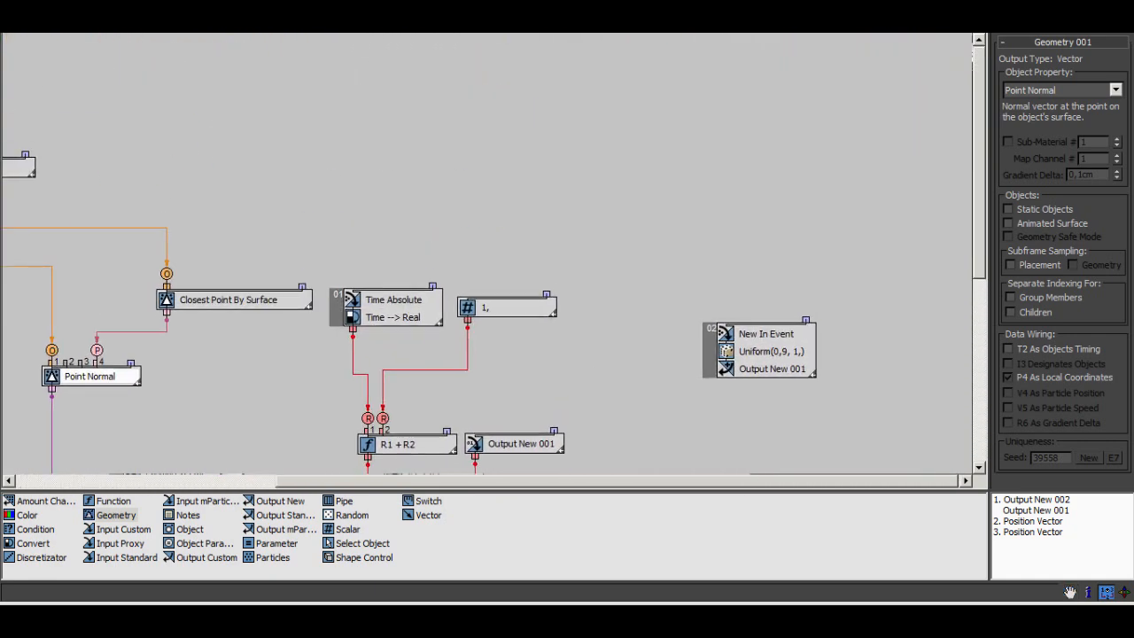
pyautogui.moveTo(124, 557); pyautogui.dragTo(611, 98)
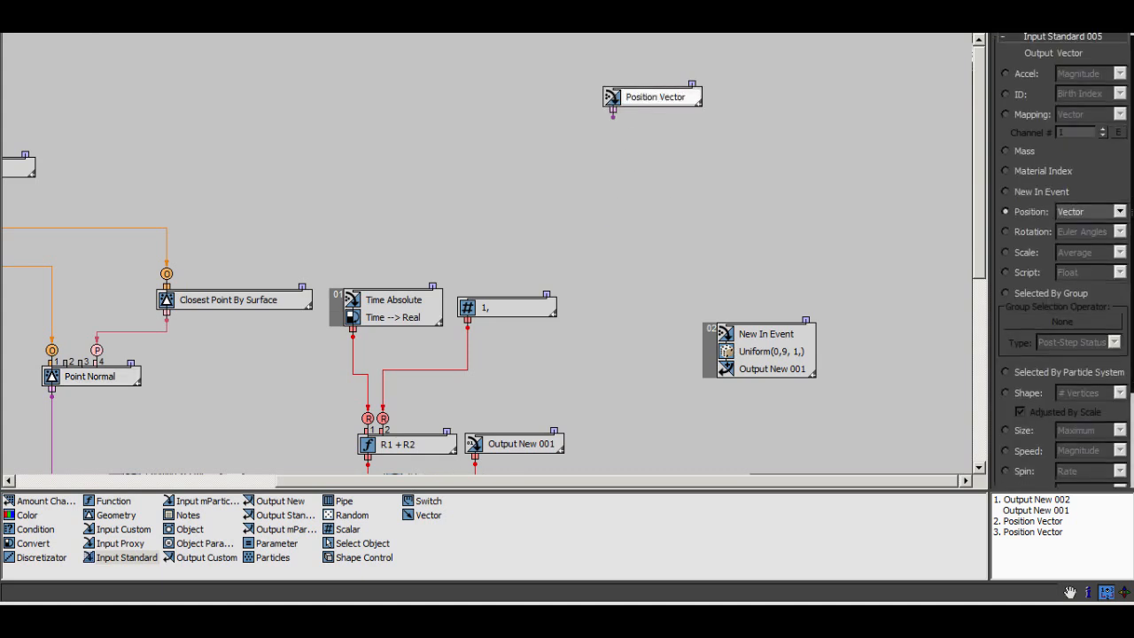
pyautogui.scroll(-3, 1062, 256)
pyautogui.click(1006, 371)
pyautogui.click(1120, 371)
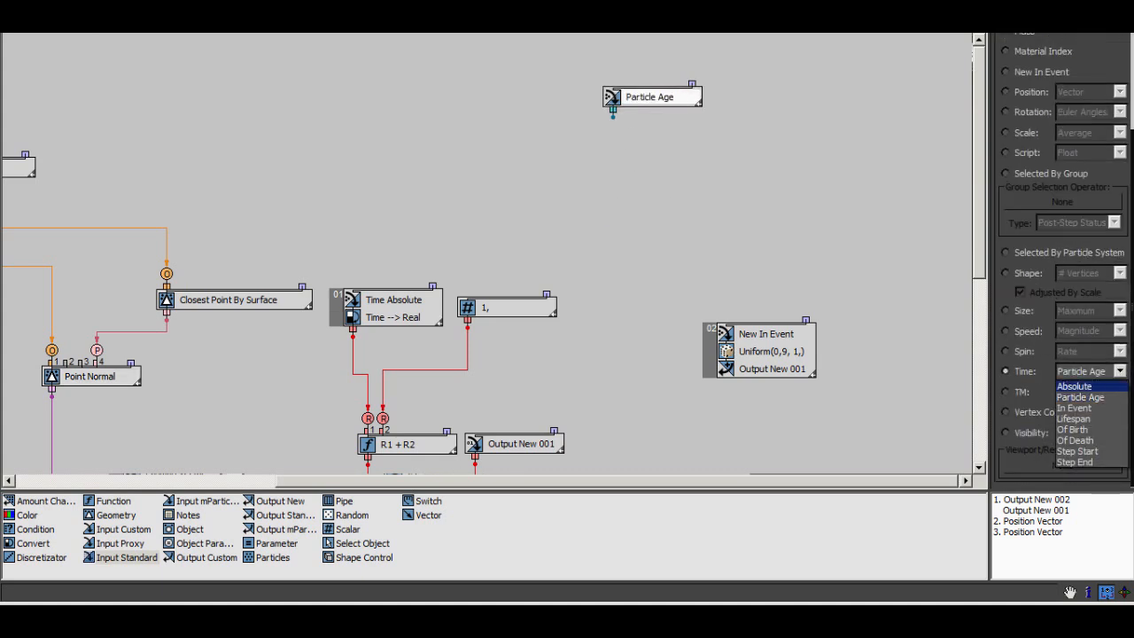
pyautogui.click(1078, 385)
pyautogui.moveTo(654, 97); pyautogui.dragTo(536, 72)
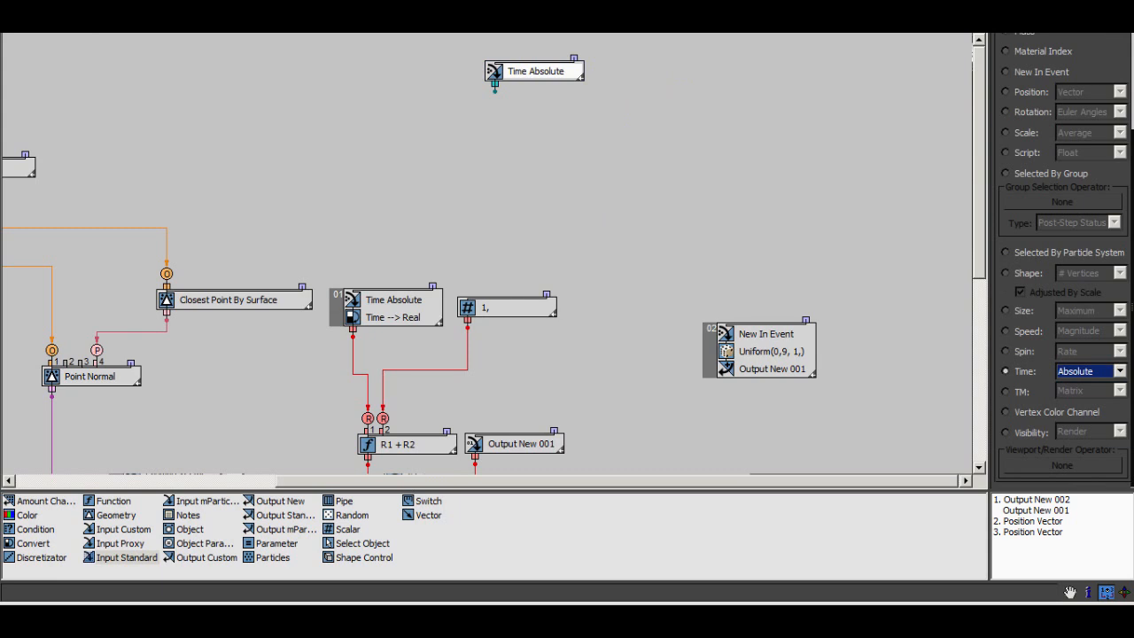
# Add a Convert operator set to Time --> Real, attach it below the new Time Absolute operator, and move the group aside.
pyautogui.moveTo(33, 543); pyautogui.dragTo(540, 176)
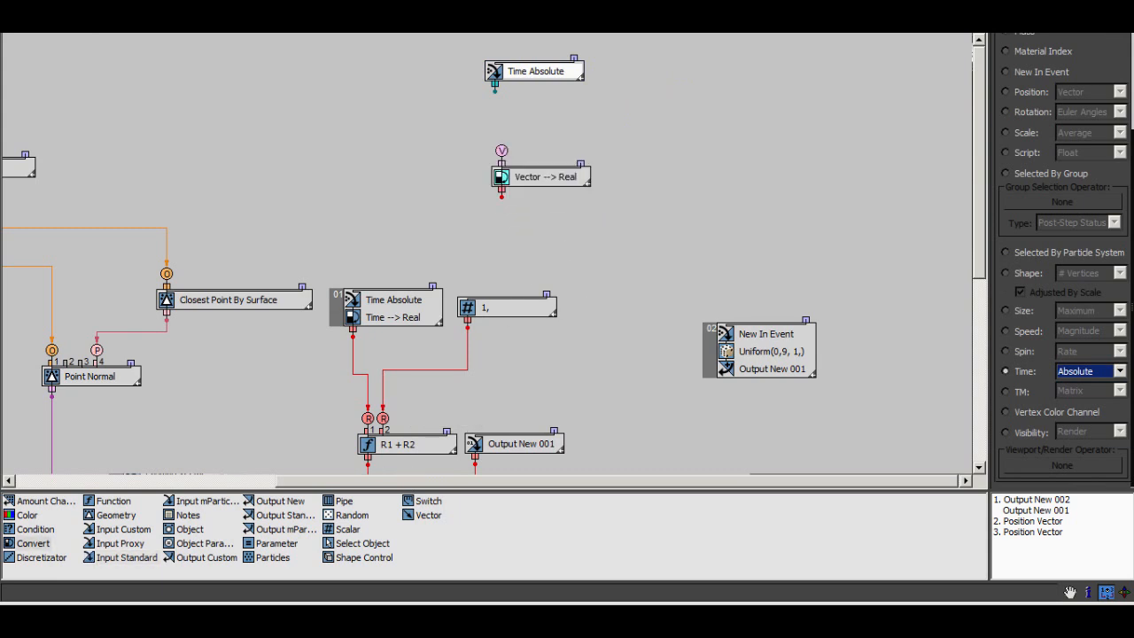
pyautogui.click(544, 176)
pyautogui.click(1118, 64)
pyautogui.click(1118, 64)
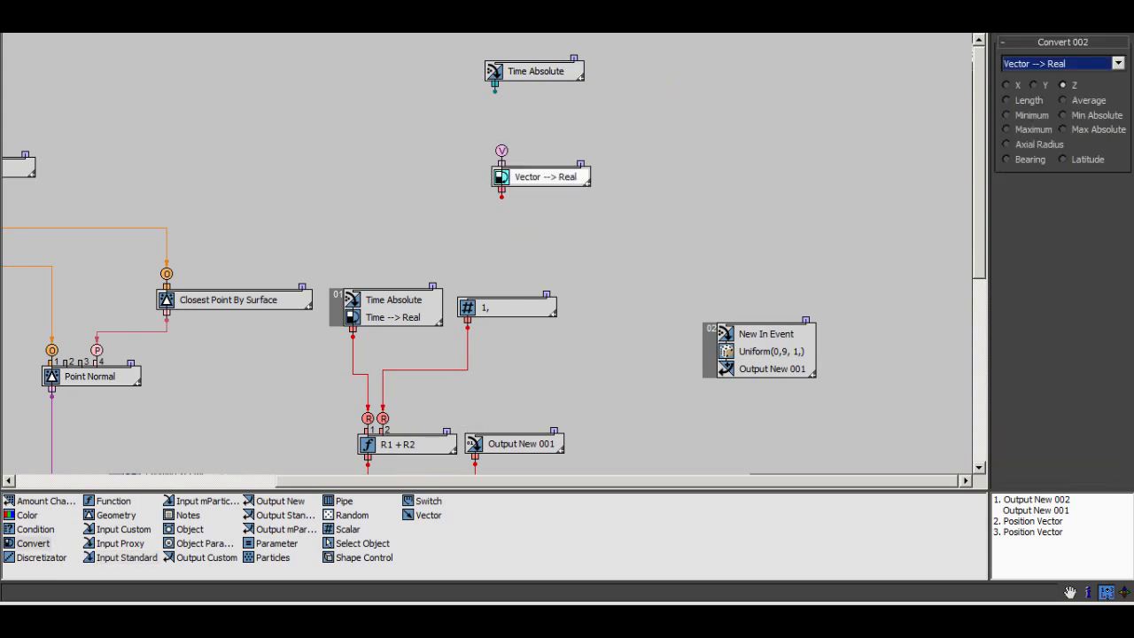
pyautogui.click(1118, 64)
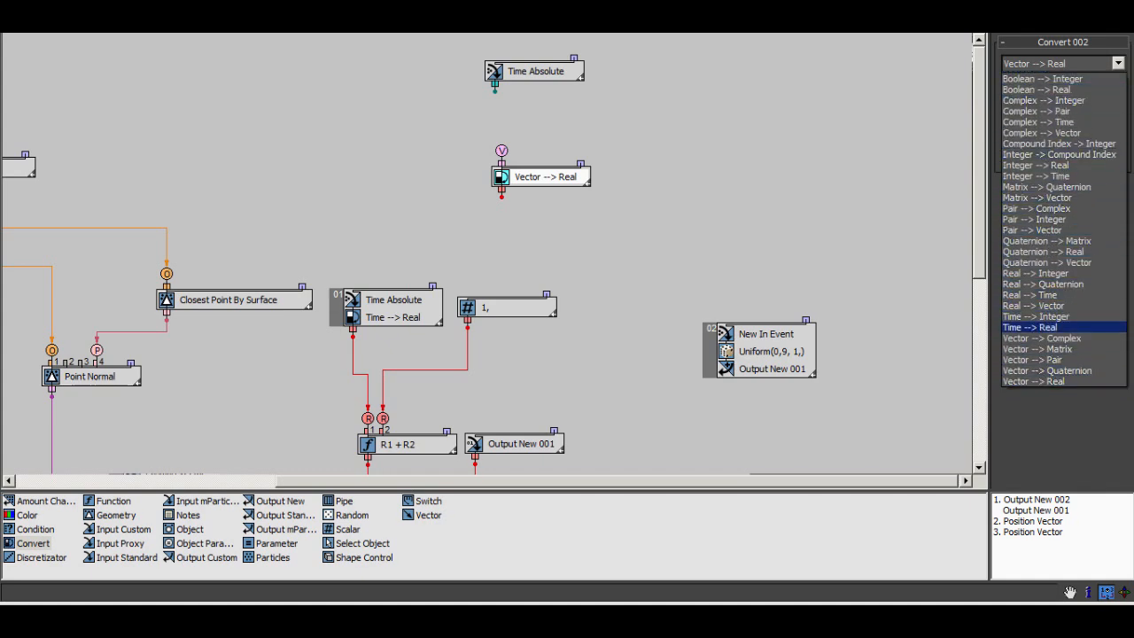
pyautogui.click(1030, 327)
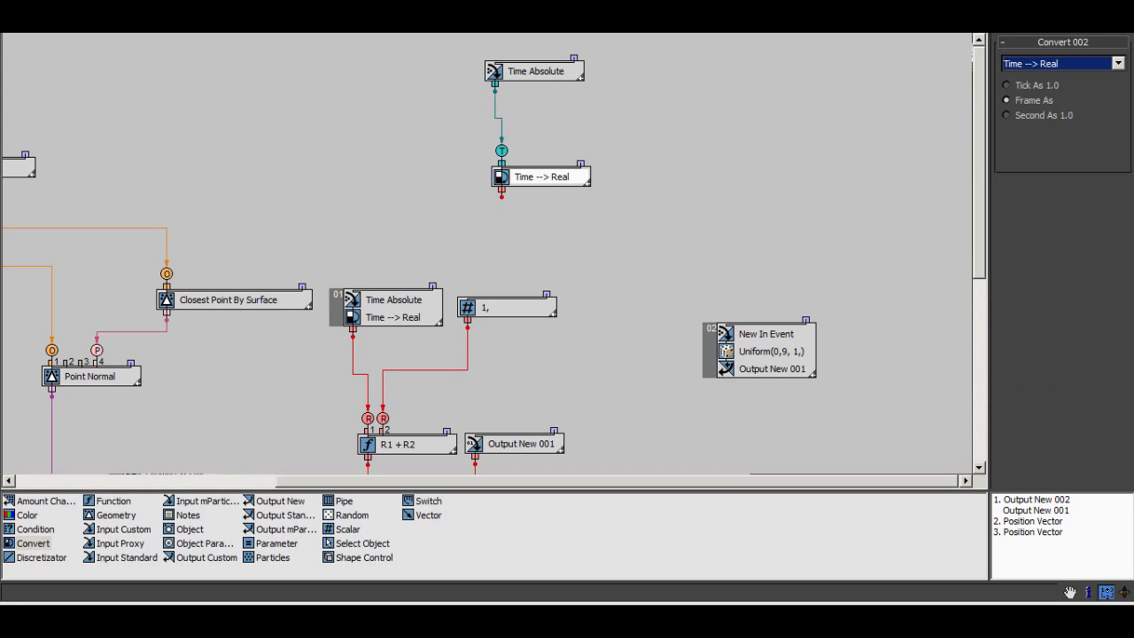
pyautogui.moveTo(541, 176); pyautogui.dragTo(534, 88)
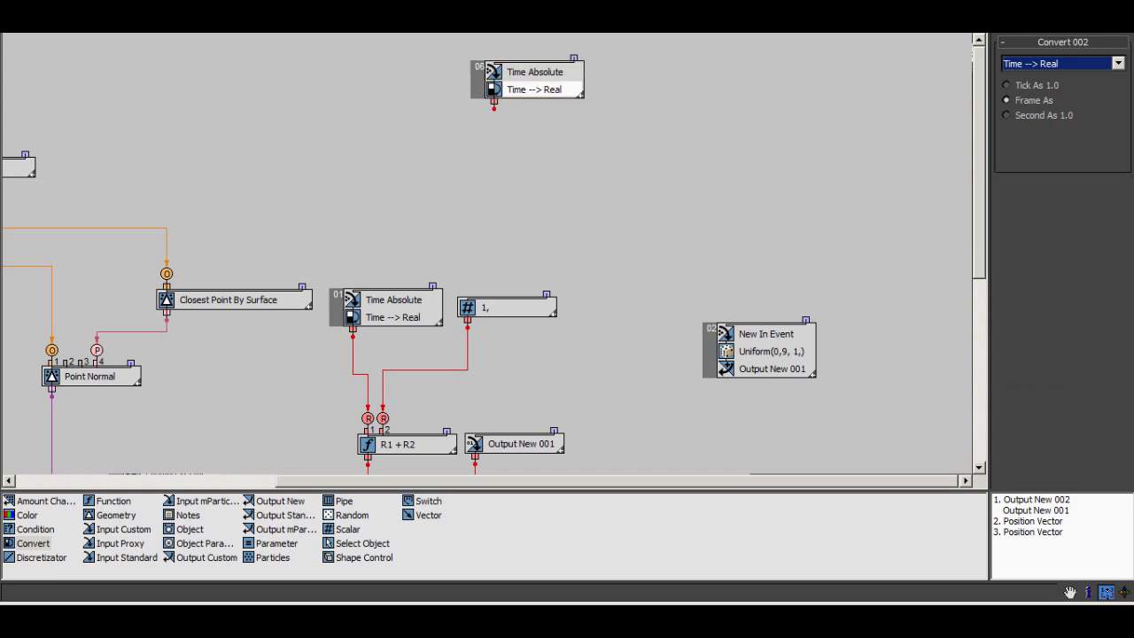
pyautogui.click(1007, 115)
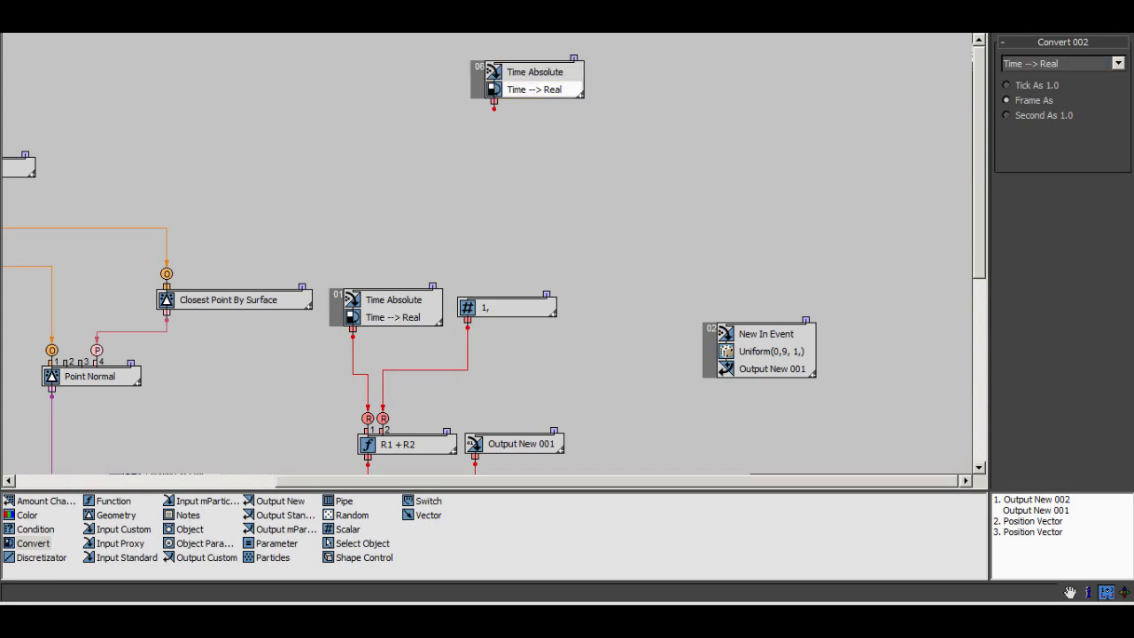
pyautogui.moveTo(477, 81); pyautogui.dragTo(482, 243)
pyautogui.moveTo(482, 242); pyautogui.dragTo(562, 142, button='middle')
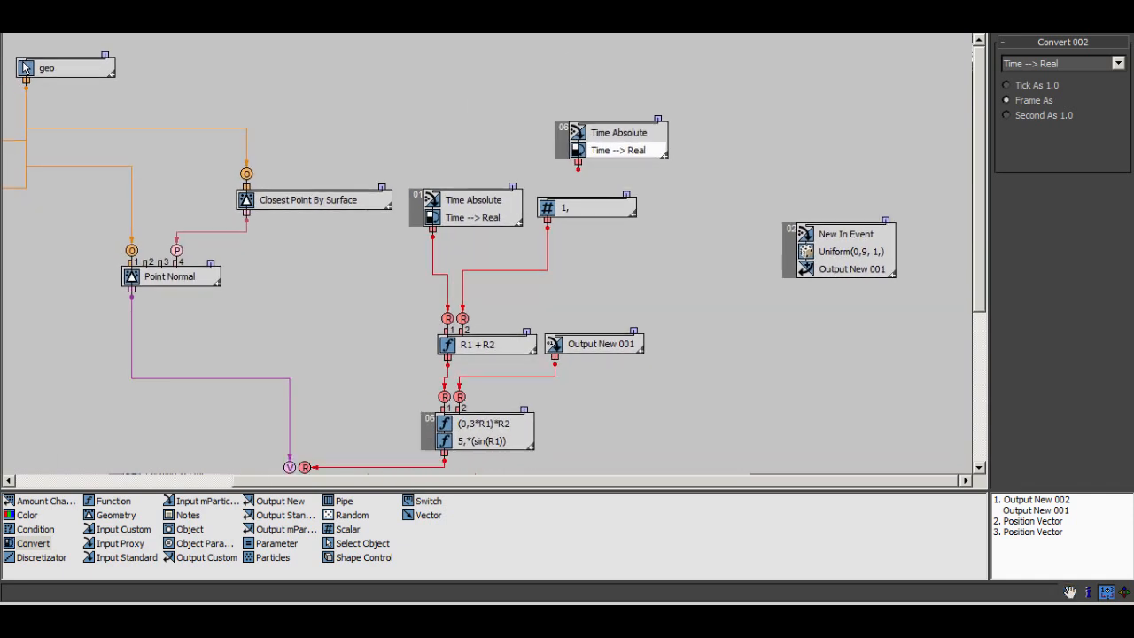
pyautogui.moveTo(562, 143); pyautogui.dragTo(637, 115)
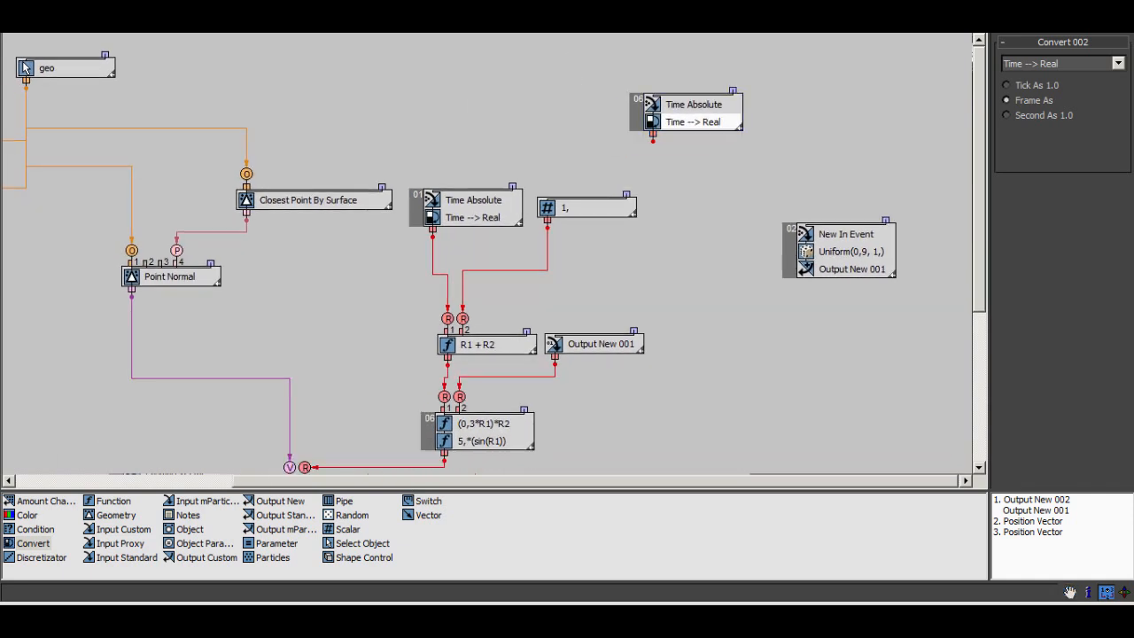
# Add a Function operator with Real operands and connect the new Time --> Real output to its first input.
pyautogui.moveTo(655, 195); pyautogui.dragTo(297, 308, button='middle')
pyautogui.moveTo(112, 502); pyautogui.dragTo(354, 319)
pyautogui.click(354, 325)
pyautogui.click(1086, 76)
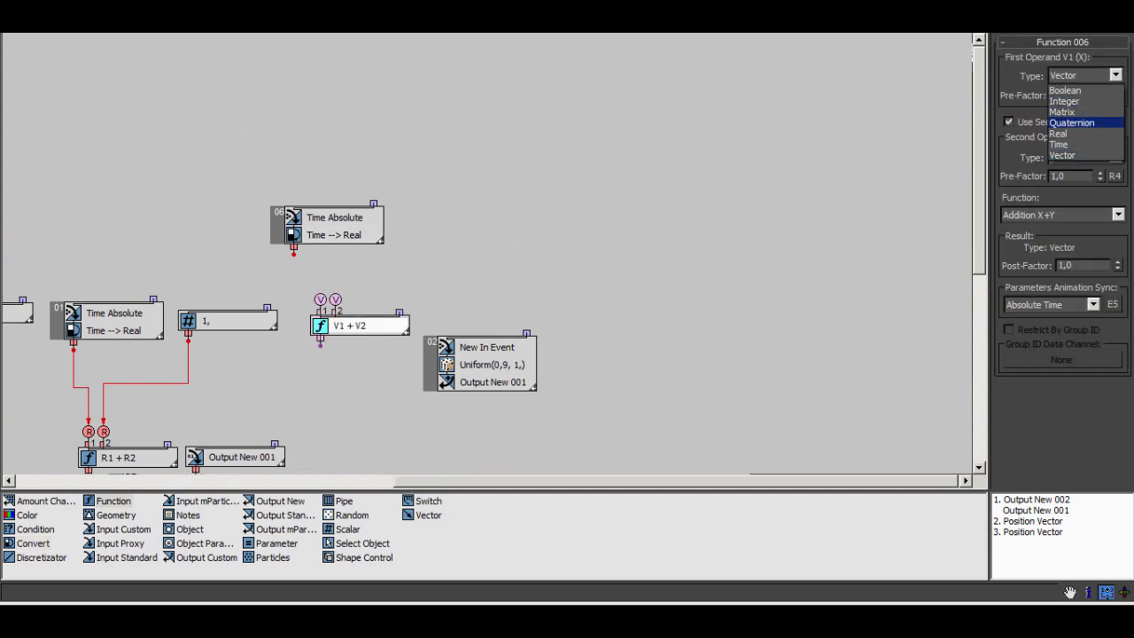
pyautogui.click(1059, 133)
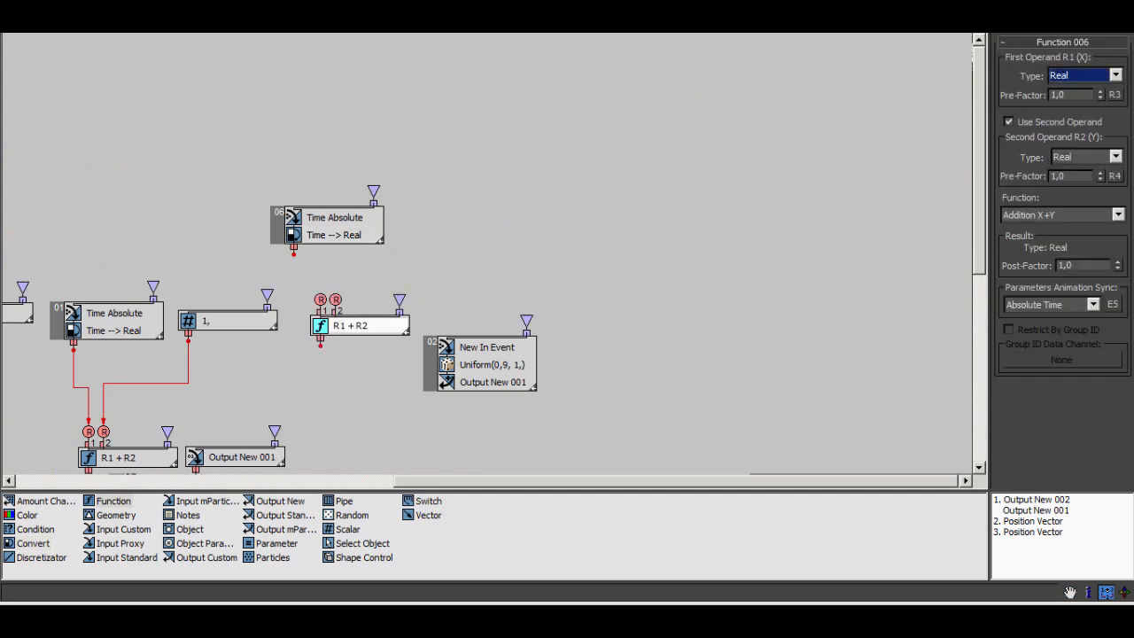
pyautogui.moveTo(318, 295); pyautogui.dragTo(321, 301)
# Add a Scalar operator, connect it to the new R1 + R2 function's second input, and set its output type to Float.
pyautogui.moveTo(348, 529); pyautogui.dragTo(417, 211)
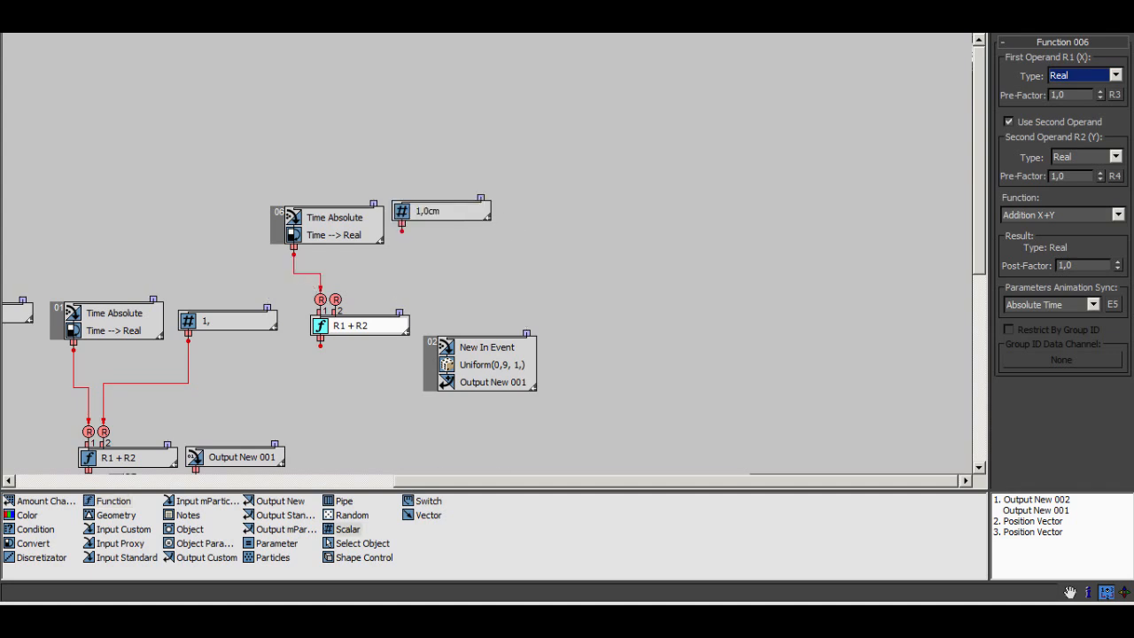
pyautogui.moveTo(337, 294); pyautogui.dragTo(335, 300)
pyautogui.click(434, 211)
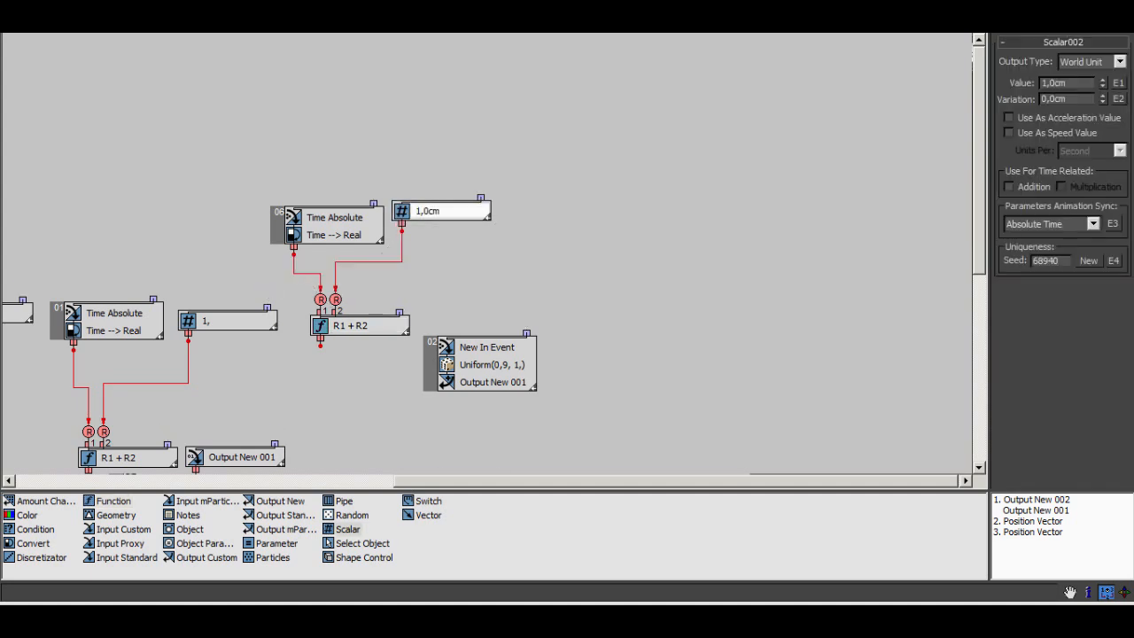
pyautogui.click(1119, 61)
pyautogui.click(1070, 98)
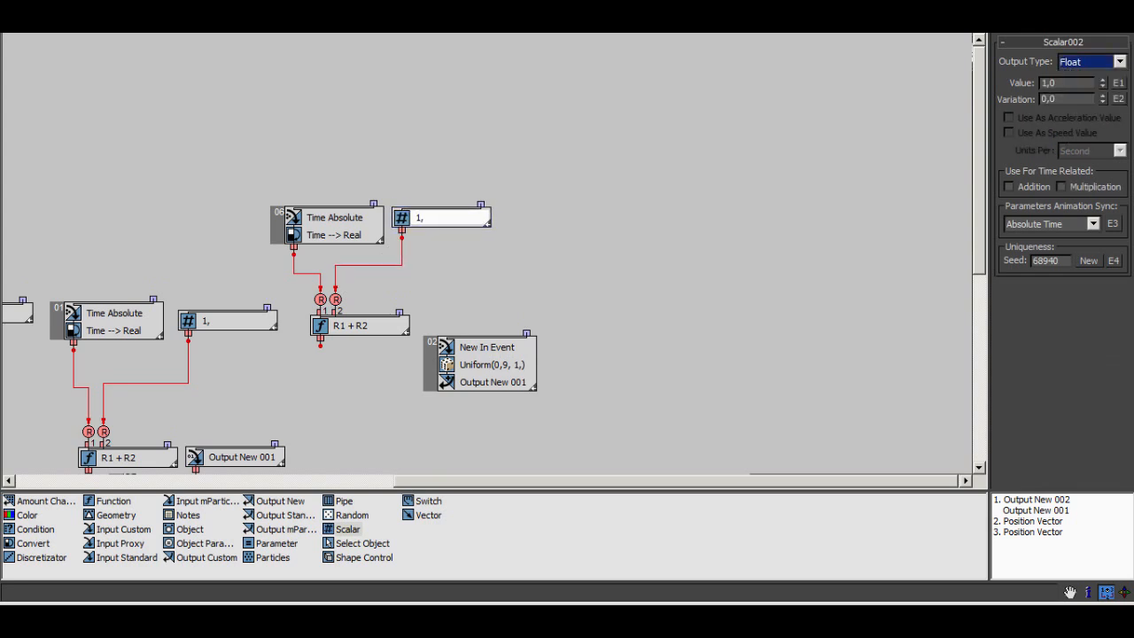
# Review the new R1 + R2 function's settings and the output types available for its Scalar operator.
pyautogui.click(354, 325)
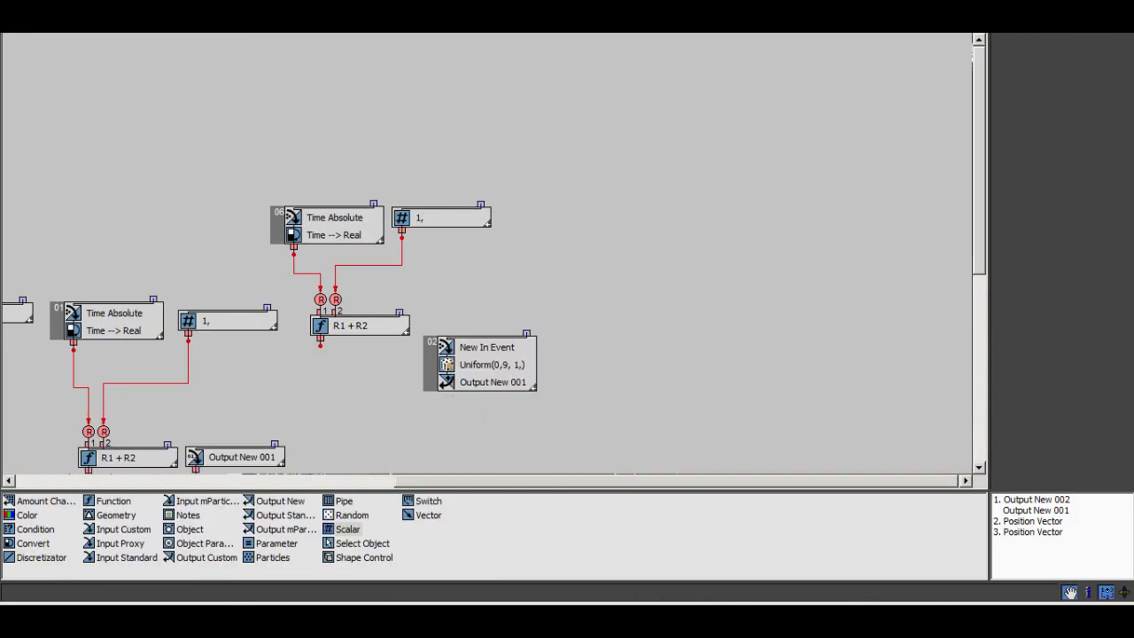
pyautogui.scroll(-2, 488, 257)
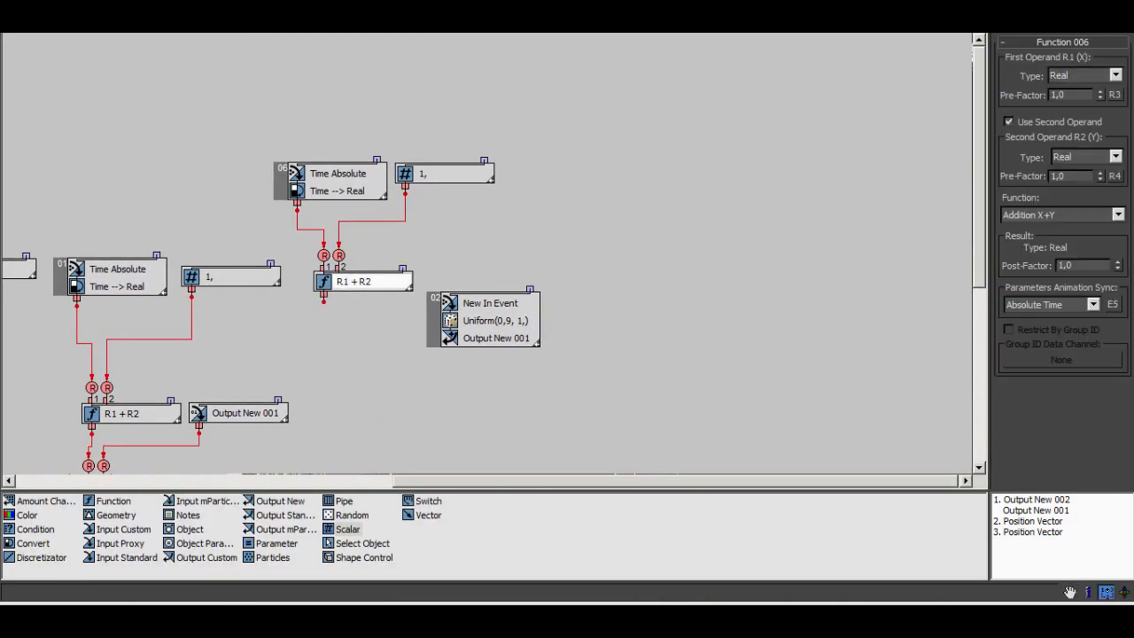
pyautogui.click(443, 174)
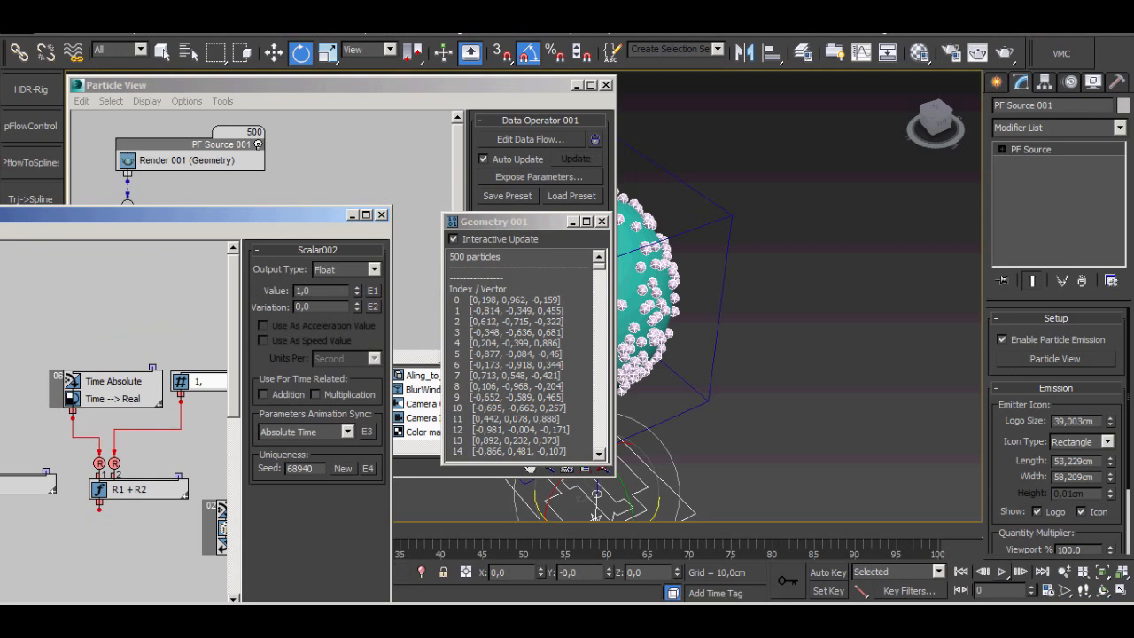
pyautogui.click(374, 269)
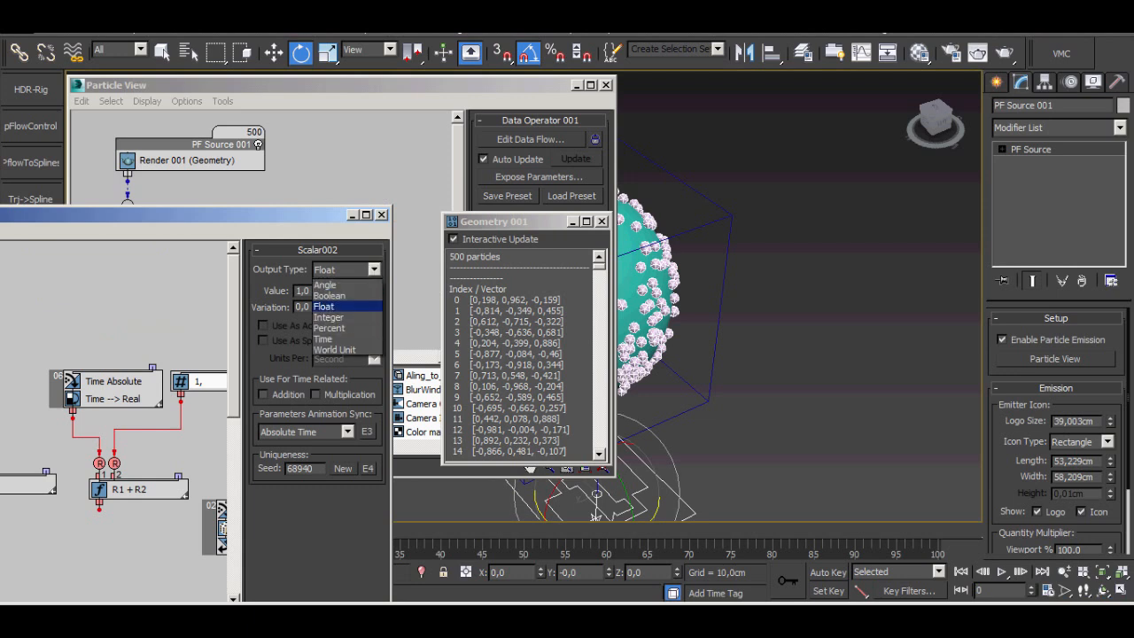
pyautogui.click(368, 270)
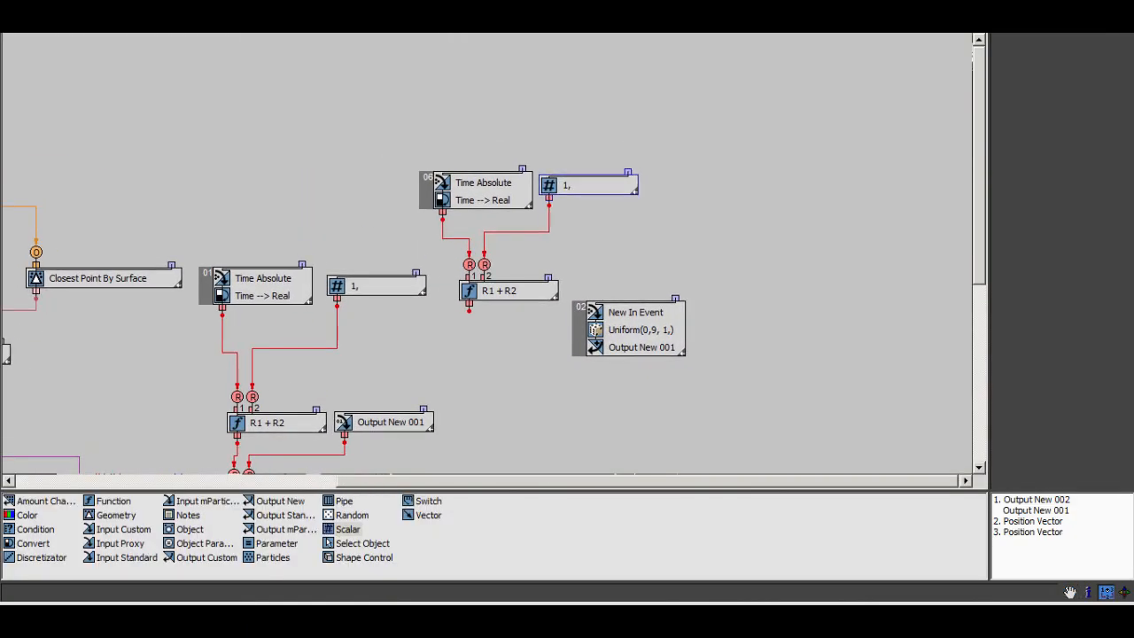
# Delete the newly added Time Absolute group, Scalar operator and R1 + R2 function.
pyautogui.moveTo(587, 185); pyautogui.dragTo(590, 183)
pyautogui.moveTo(585, 230); pyautogui.dragTo(557, 97, button='middle')
pyautogui.moveTo(567, 248); pyautogui.dragTo(623, 326, button='middle')
pyautogui.moveTo(571, 236); pyautogui.dragTo(579, 240)
pyautogui.moveTo(543, 233); pyautogui.dragTo(528, 157)
pyautogui.moveTo(532, 177); pyautogui.dragTo(492, 228, button='middle')
pyautogui.rightClick(469, 210)
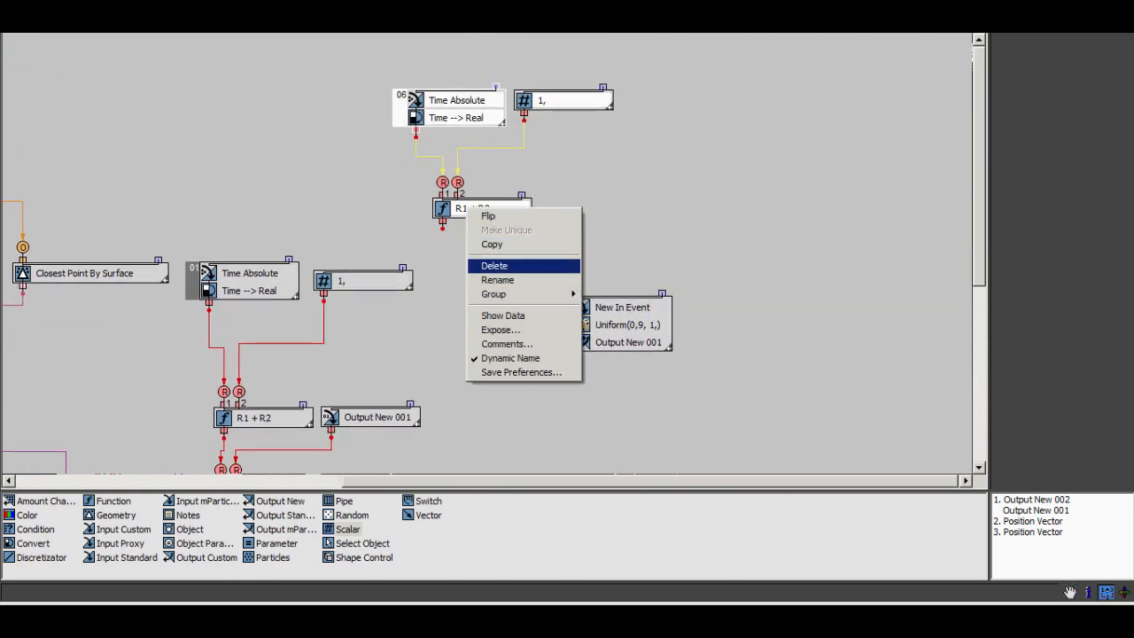
pyautogui.click(495, 266)
# Select the original Time Absolute group together with its R1 + R2 function.
pyautogui.moveTo(494, 265); pyautogui.dragTo(535, 207, button='middle')
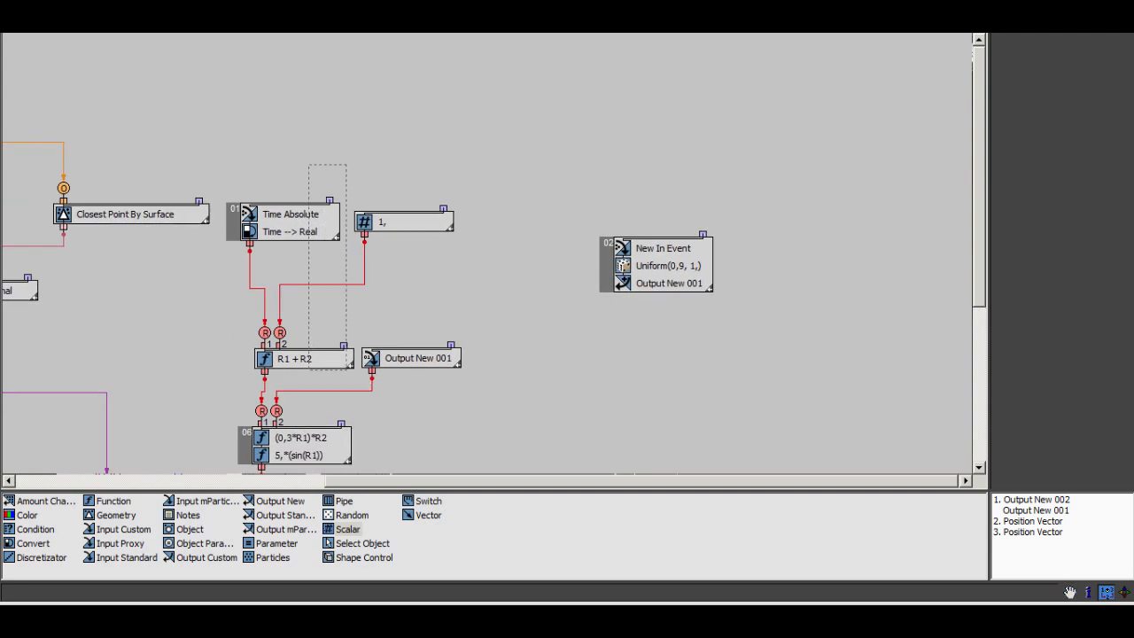
pyautogui.moveTo(347, 370); pyautogui.dragTo(347, 370)
pyautogui.moveTo(346, 370); pyautogui.dragTo(365, 326, button='middle')
pyautogui.moveTo(431, 315); pyautogui.dragTo(425, 320)
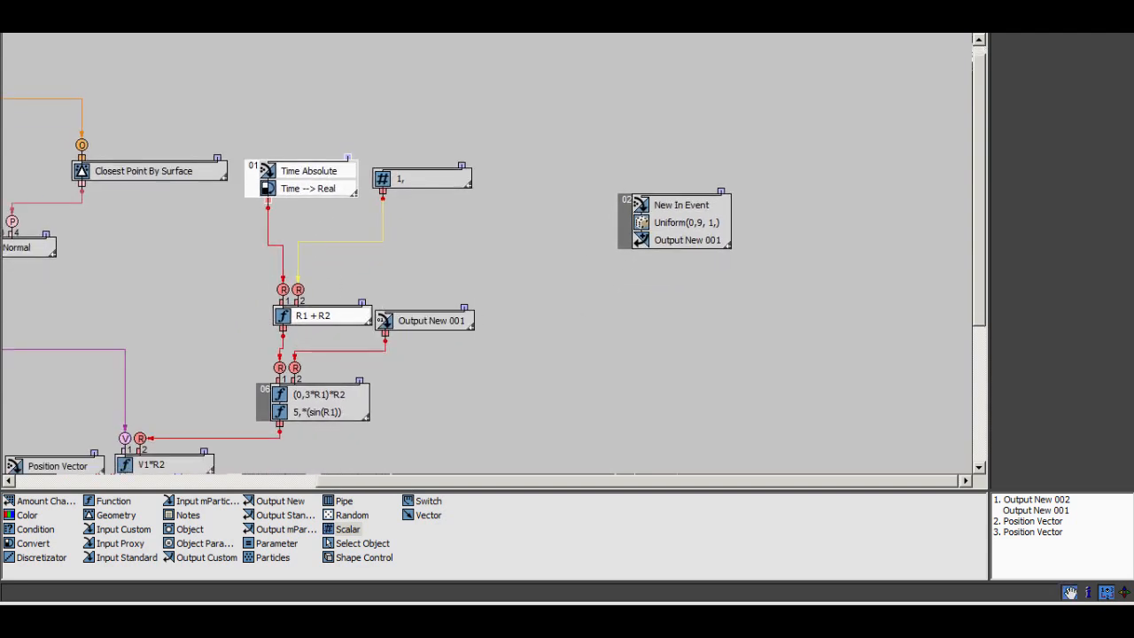
pyautogui.moveTo(425, 321); pyautogui.dragTo(451, 362, button='middle')
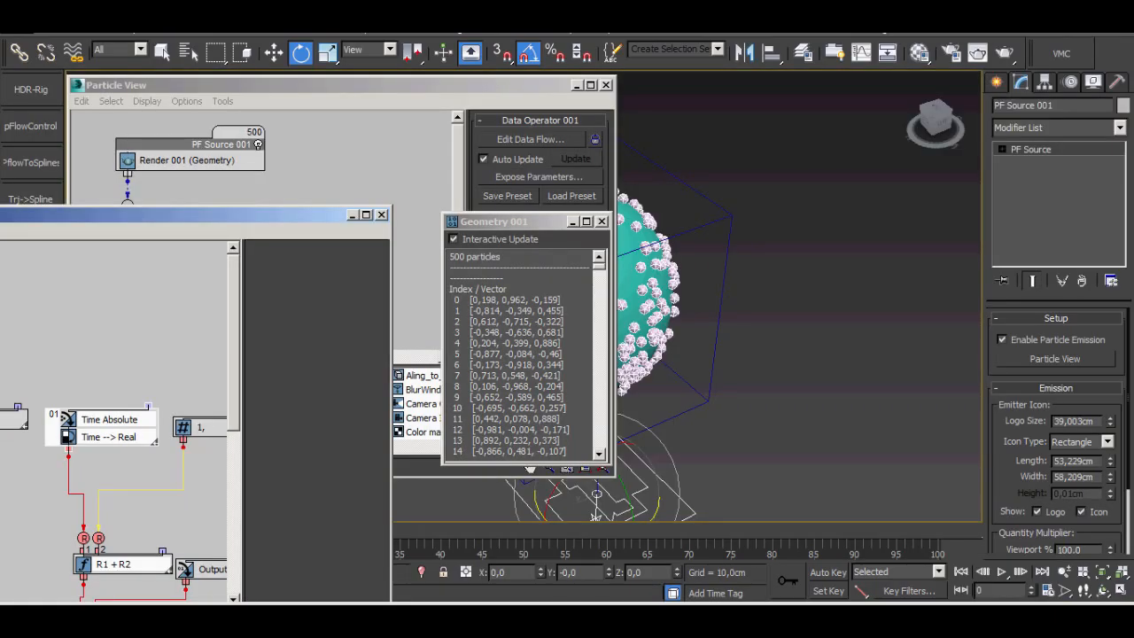
# Minimize Particle View and examine the particles on the sphere's surface in the perspective viewport.
pyautogui.click(577, 86)
pyautogui.keyDown('alt'); pyautogui.moveTo(637, 301); pyautogui.dragTo(948, 239, button='middle'); pyautogui.keyUp('alt')
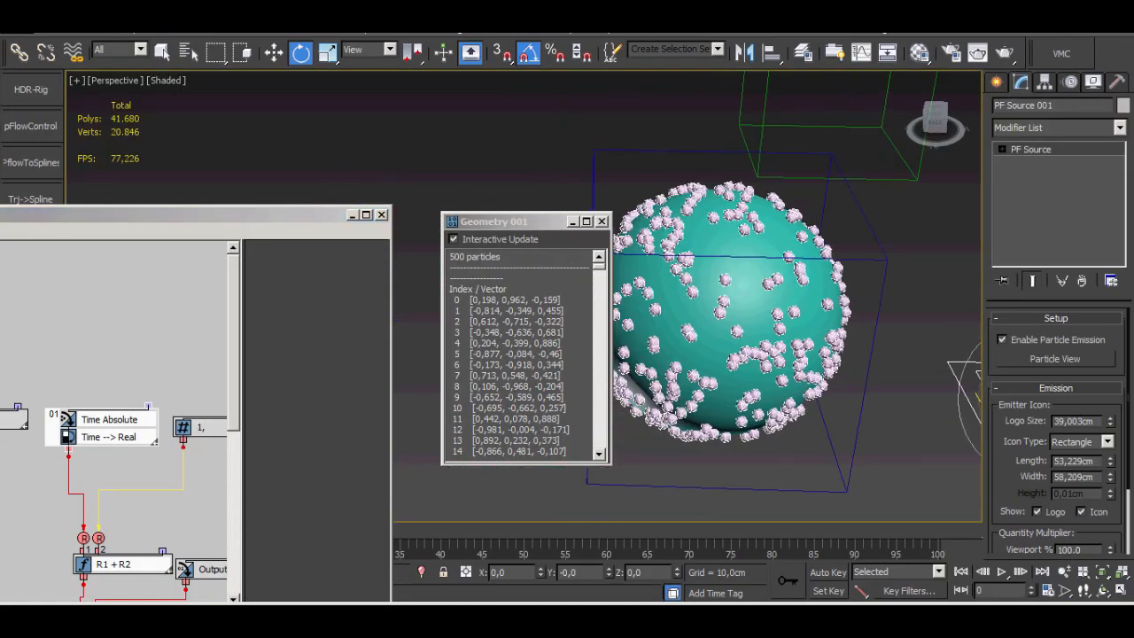
pyautogui.scroll(8, 745, 301)
pyautogui.scroll(-6, 745, 301)
pyautogui.keyDown('alt'); pyautogui.moveTo(745, 302); pyautogui.dragTo(654, 275, button='middle'); pyautogui.keyUp('alt')
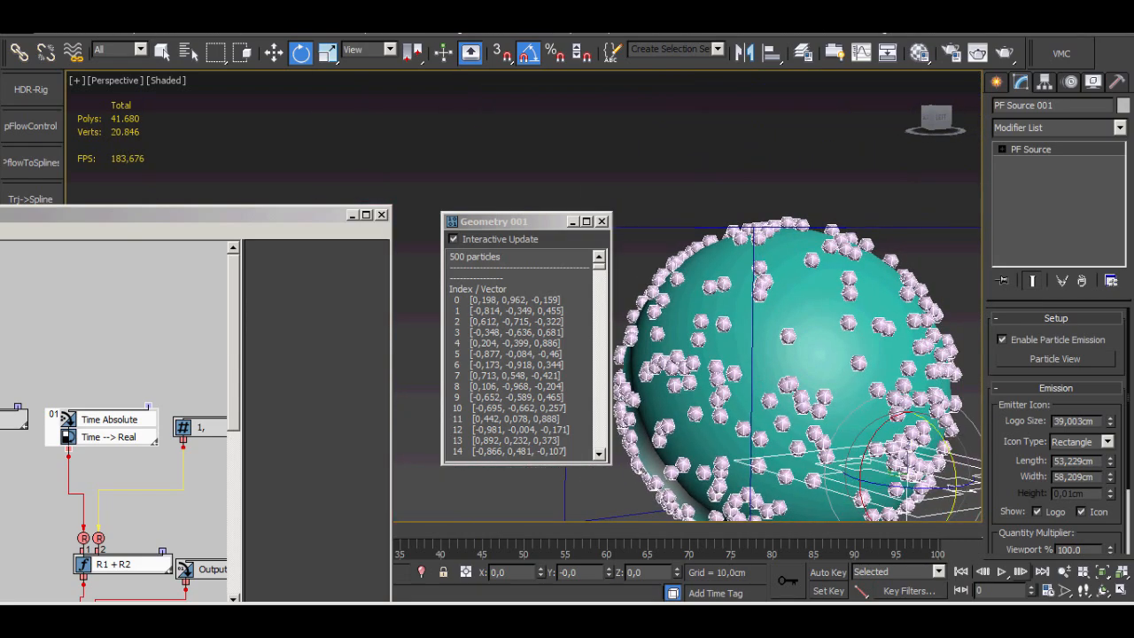
# Advance the animation to frame 6 and inspect the particles' offset from the sphere's surface from several angles.
pyautogui.click(1021, 572)
pyautogui.click(1021, 572)
pyautogui.click(1021, 572)
pyautogui.click(1021, 572)
pyautogui.click(1021, 572)
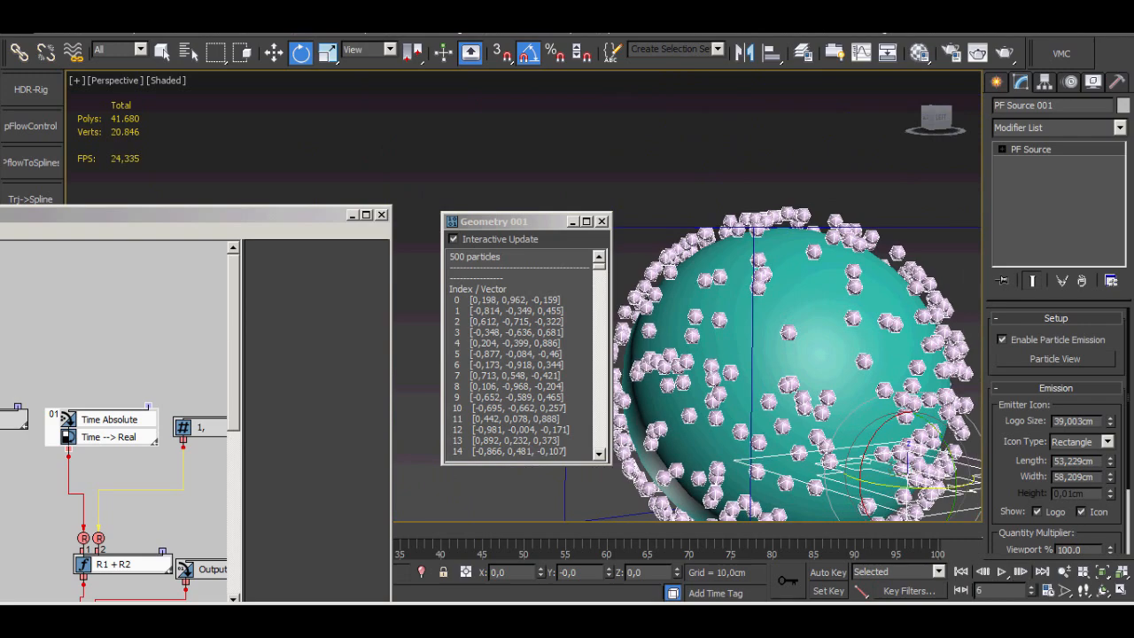
pyautogui.scroll(8, 726, 264)
pyautogui.scroll(-5, 727, 264)
pyautogui.keyDown('alt'); pyautogui.moveTo(726, 264); pyautogui.dragTo(655, 222, button='middle'); pyautogui.keyUp('alt')
pyautogui.scroll(-3, 656, 355)
pyautogui.scroll(-4, 656, 319)
pyautogui.keyDown('alt'); pyautogui.moveTo(656, 319); pyautogui.dragTo(892, 355, button='middle'); pyautogui.keyUp('alt')
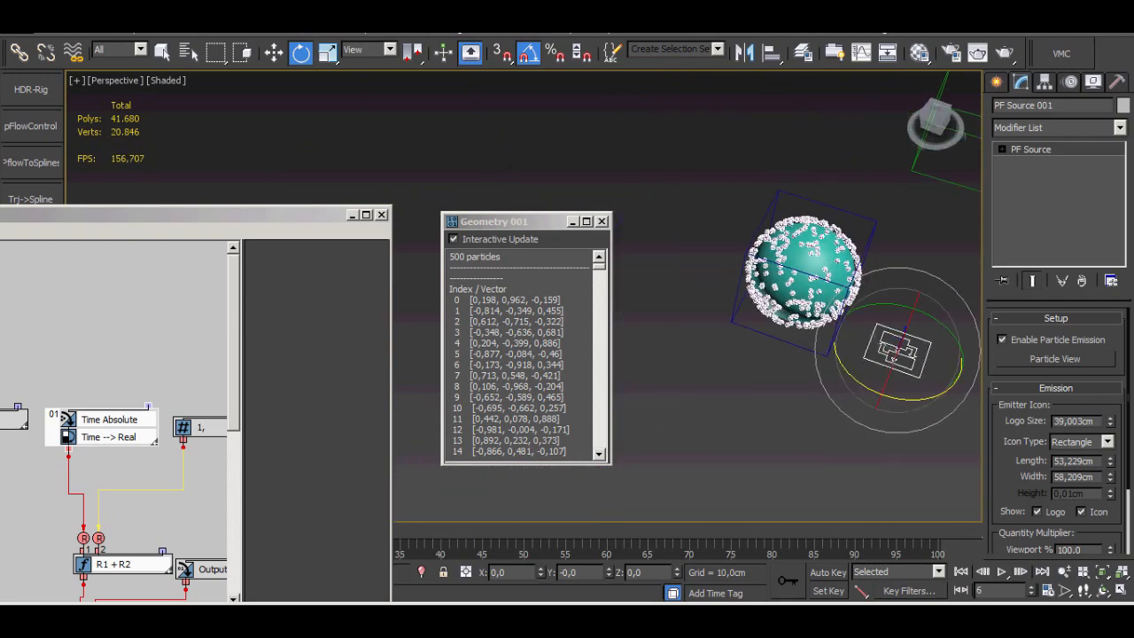
# Close the Point Normal data window and draw four small boxes in a two-by-two arrangement beside the particle-covered sphere.
pyautogui.press('w')
pyautogui.click(601, 221)
pyautogui.click(997, 82)
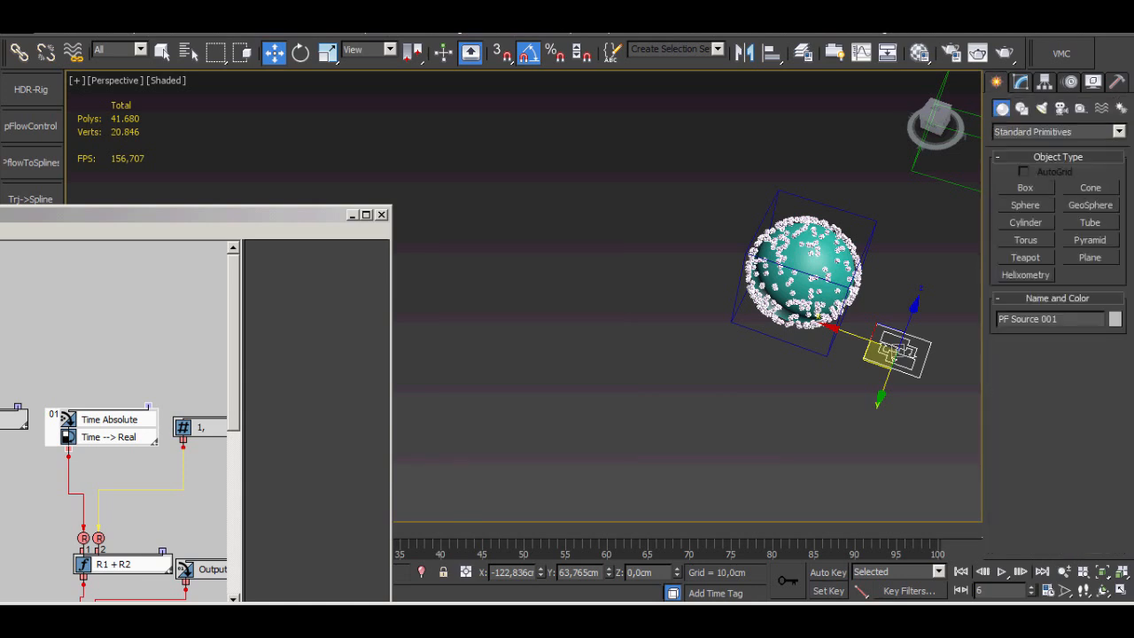
pyautogui.moveTo(850, 319); pyautogui.dragTo(686, 343, button='middle')
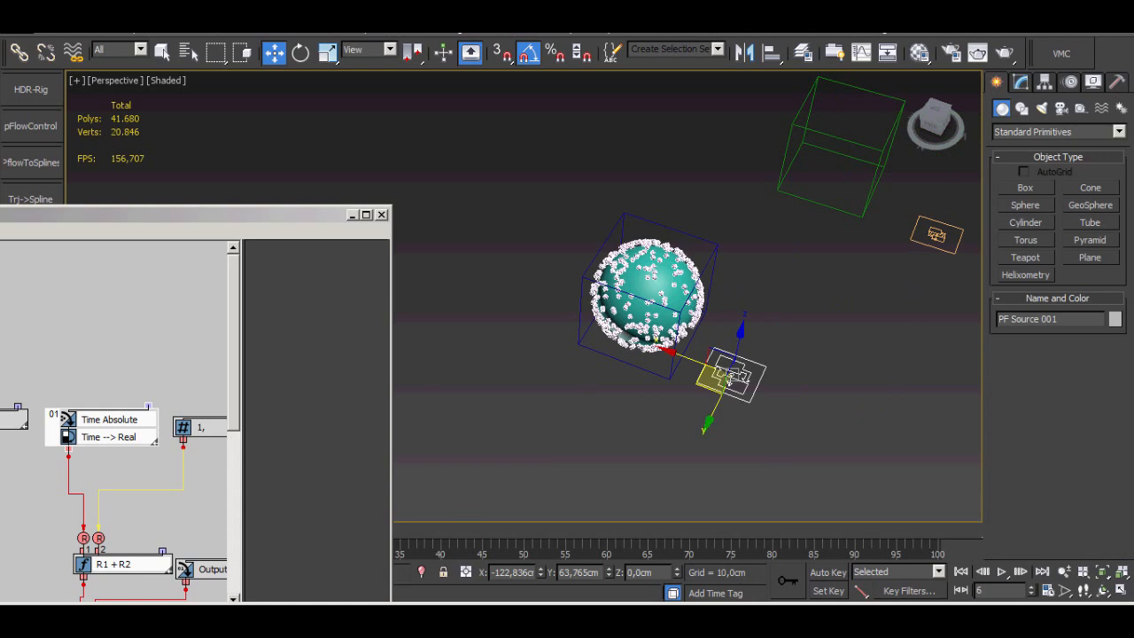
pyautogui.click(1026, 188)
pyautogui.moveTo(846, 284); pyautogui.dragTo(709, 285, button='middle')
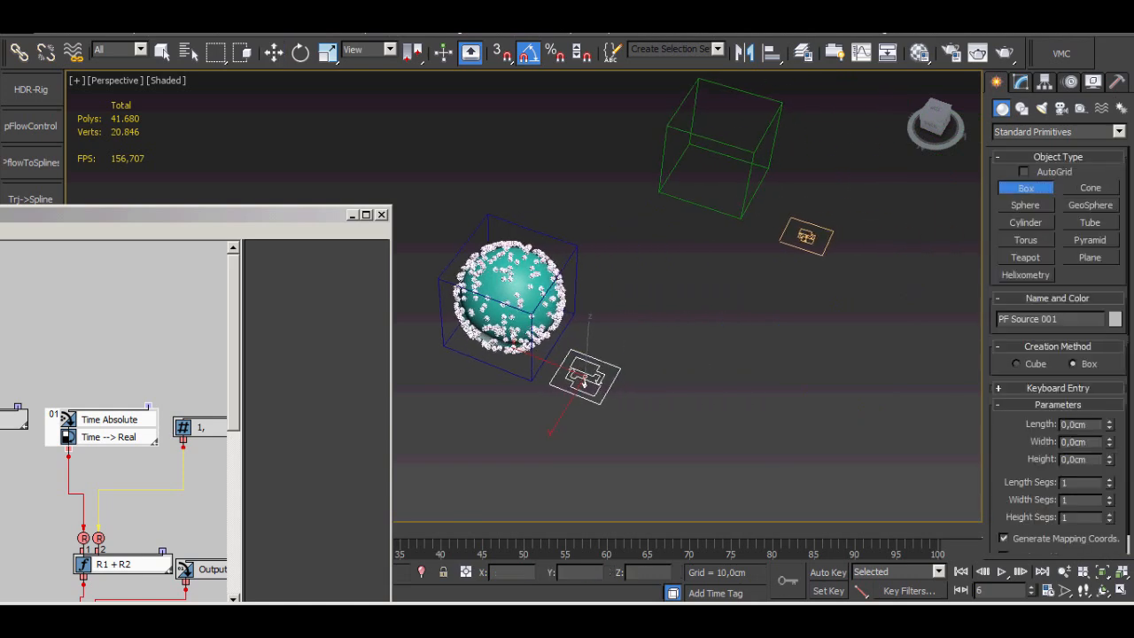
pyautogui.moveTo(708, 286); pyautogui.dragTo(799, 328)
pyautogui.click(727, 296)
pyautogui.moveTo(688, 332); pyautogui.dragTo(703, 363)
pyautogui.moveTo(781, 358); pyautogui.dragTo(796, 388)
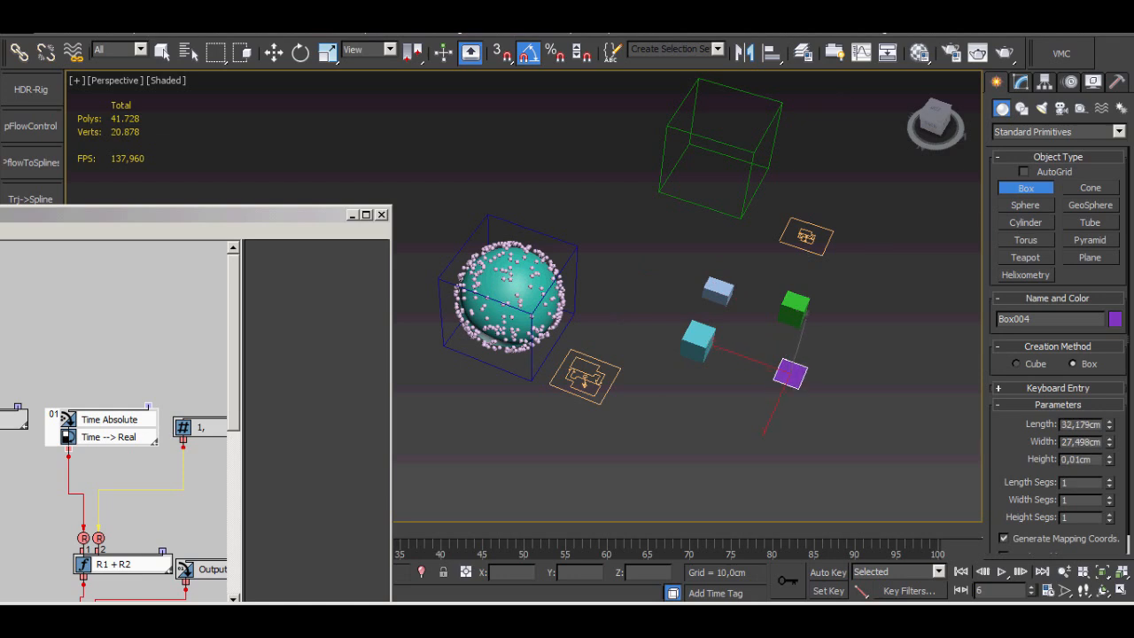
pyautogui.click(796, 369)
pyautogui.press('w')
pyautogui.moveTo(796, 368); pyautogui.dragTo(760, 379, button='middle')
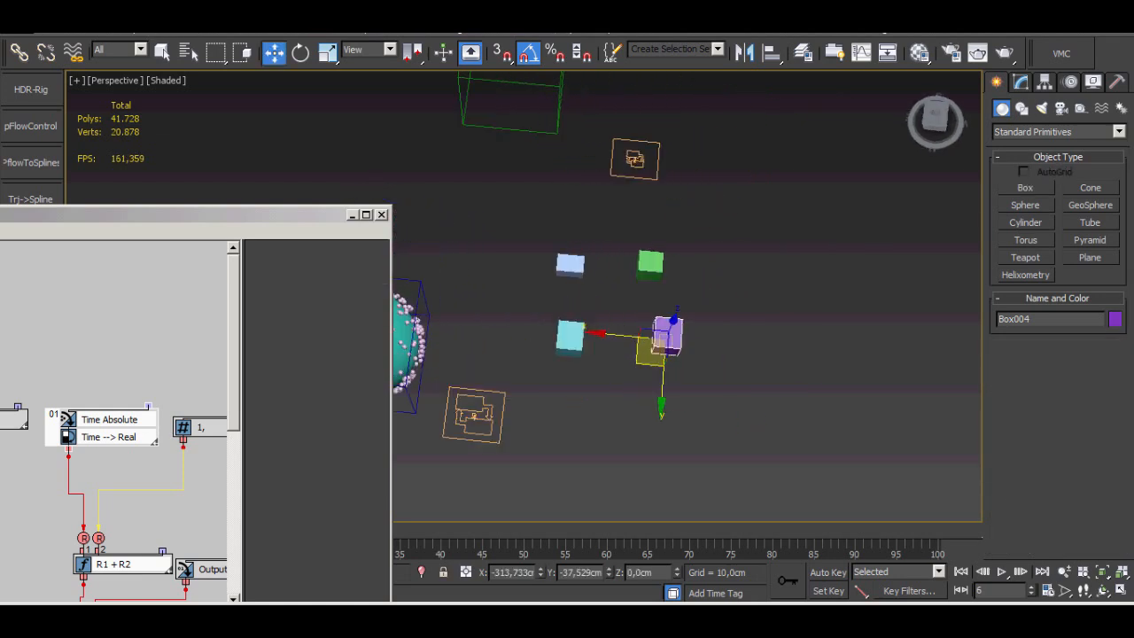
# Draw a small sphere in the middle of the four boxes and select all four boxes with the View reference coordinate system.
pyautogui.click(1025, 205)
pyautogui.moveTo(615, 304); pyautogui.dragTo(622, 309)
pyautogui.press('w')
pyautogui.click(570, 264)
pyautogui.keyDown('ctrl'); pyautogui.click(570, 337); pyautogui.keyUp('ctrl')
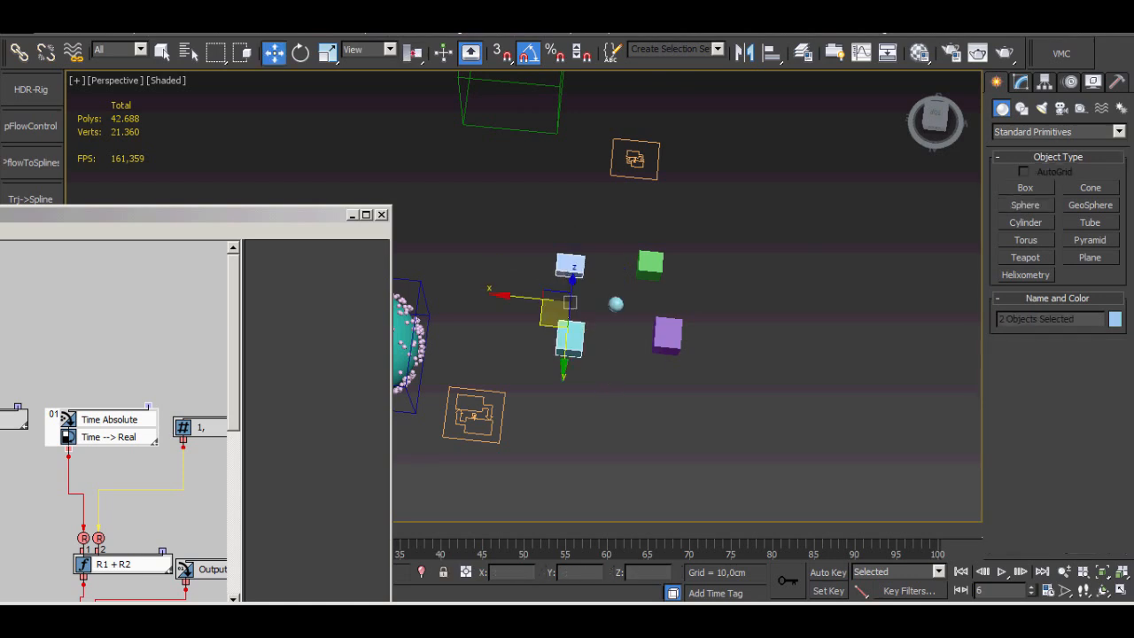
pyautogui.keyDown('ctrl'); pyautogui.click(667, 335); pyautogui.keyUp('ctrl')
pyautogui.keyDown('ctrl'); pyautogui.click(651, 264); pyautogui.keyUp('ctrl')
pyautogui.click(372, 50)
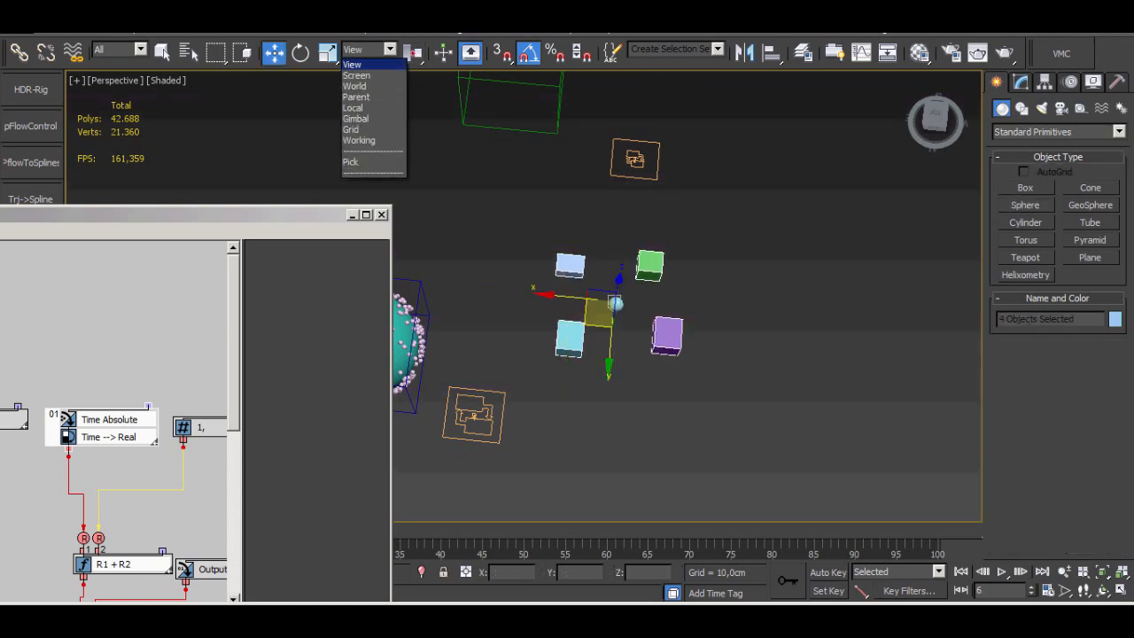
pyautogui.click(354, 65)
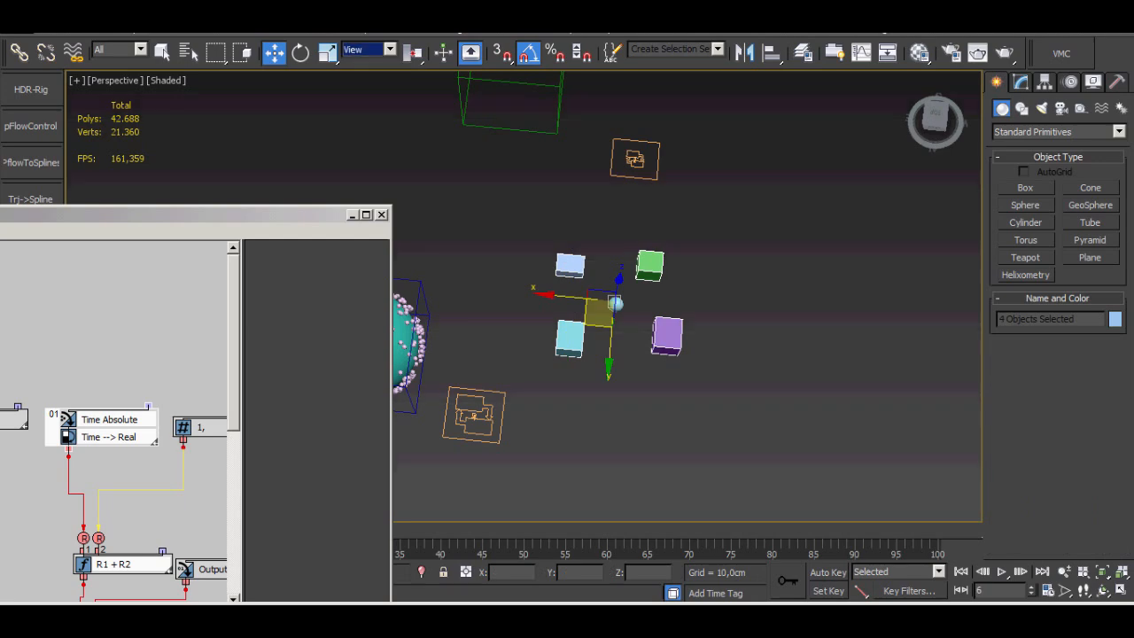
# Scale the four selected boxes uniformly up and down around the small sphere to demonstrate offsetting from a common centre.
pyautogui.press('r')
pyautogui.moveTo(626, 310); pyautogui.dragTo(627, 101)
pyautogui.scroll(-6, 643, 312)
pyautogui.moveTo(645, 313); pyautogui.dragTo(645, 512)
pyautogui.scroll(8, 627, 310)
pyautogui.moveTo(650, 310); pyautogui.dragTo(602, 312, button='middle')
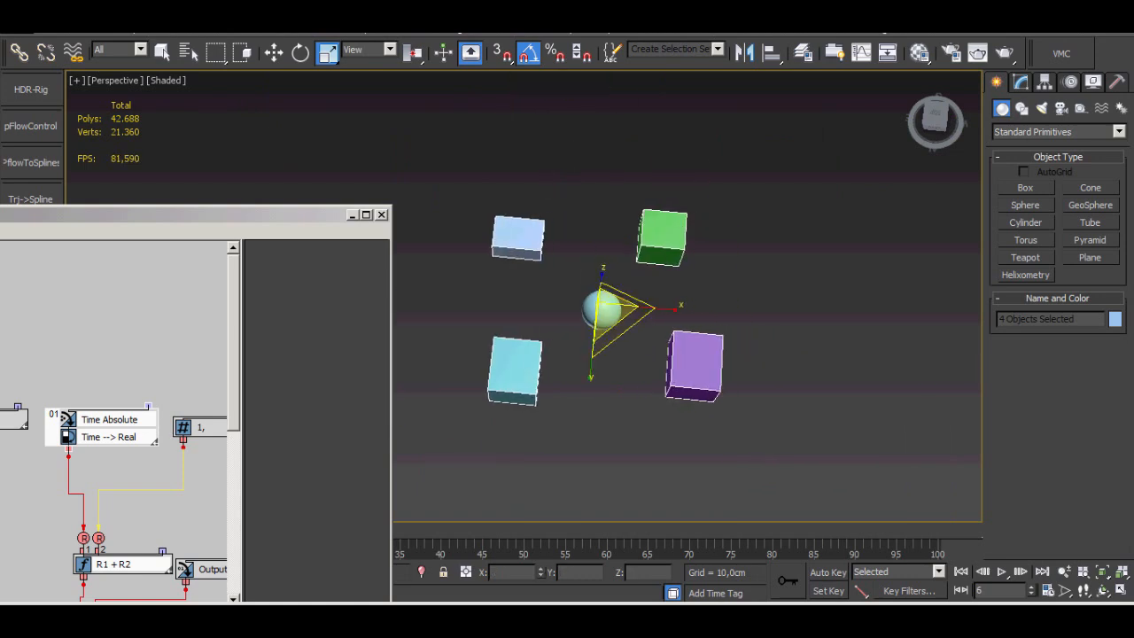
# Slide the pale blue box along X towards the green box and back, and move the green box in the same way.
pyautogui.press('w')
pyautogui.click(662, 237)
pyautogui.click(519, 241)
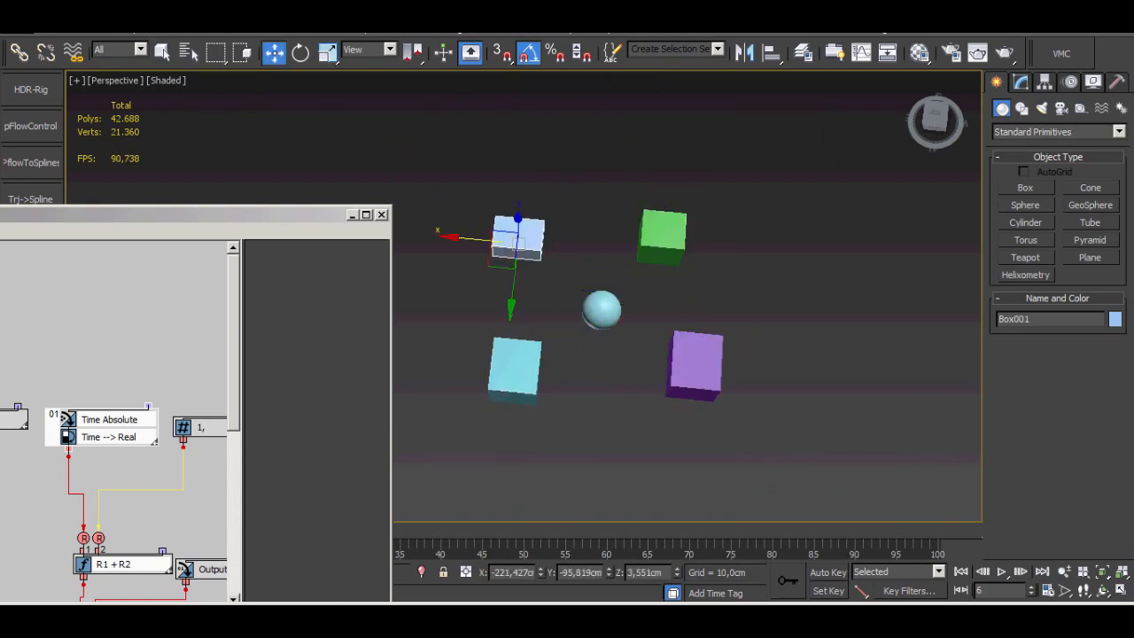
pyautogui.moveTo(479, 239); pyautogui.dragTo(627, 254)
pyautogui.moveTo(640, 252); pyautogui.dragTo(495, 237)
pyautogui.click(662, 233)
pyautogui.moveTo(660, 235); pyautogui.dragTo(529, 221)
pyautogui.keyDown('alt'); pyautogui.moveTo(530, 222); pyautogui.dragTo(470, 230, button='middle'); pyautogui.keyUp('alt')
pyautogui.moveTo(531, 223); pyautogui.dragTo(391, 149)
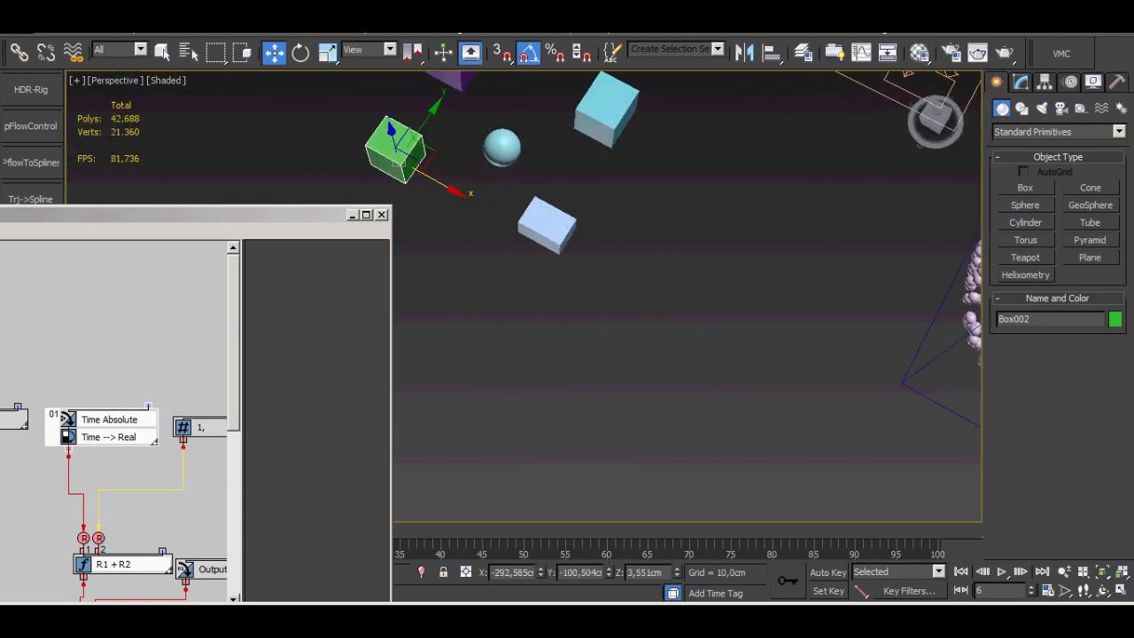
# Delete the four boxes and the small sphere beside the particle-covered sphere.
pyautogui.keyDown('alt'); pyautogui.moveTo(496, 226); pyautogui.dragTo(540, 230, button='middle'); pyautogui.keyUp('alt')
pyautogui.moveTo(497, 202)
pyautogui.mouseDown()
pyautogui.moveTo(436, 186)
pyautogui.moveTo(658, 255)
pyautogui.moveTo(497, 206)
pyautogui.mouseUp()
pyautogui.keyDown('alt'); pyautogui.moveTo(497, 207); pyautogui.dragTo(519, 213, button='middle'); pyautogui.keyUp('alt')
pyautogui.moveTo(425, 168); pyautogui.dragTo(704, 350)
pyautogui.press('Delete')
pyautogui.moveTo(705, 266); pyautogui.dragTo(532, 350, button='middle')
pyautogui.scroll(-5, 532, 350)
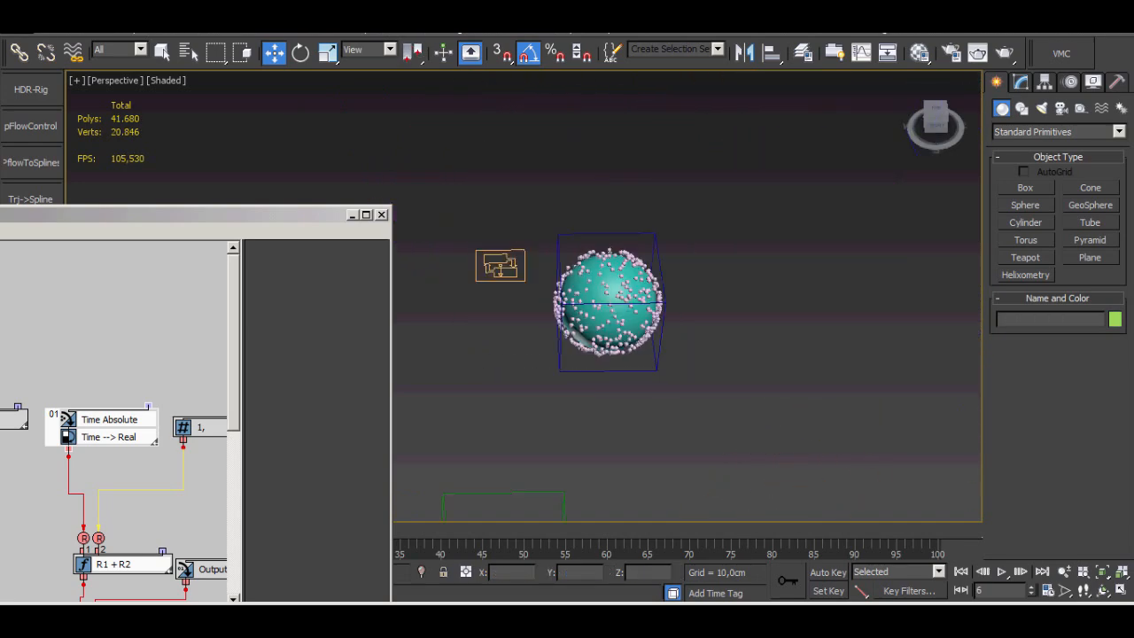
pyautogui.keyDown('alt'); pyautogui.moveTo(620, 302); pyautogui.dragTo(602, 284, button='middle'); pyautogui.keyUp('alt')
pyautogui.scroll(5, 621, 301)
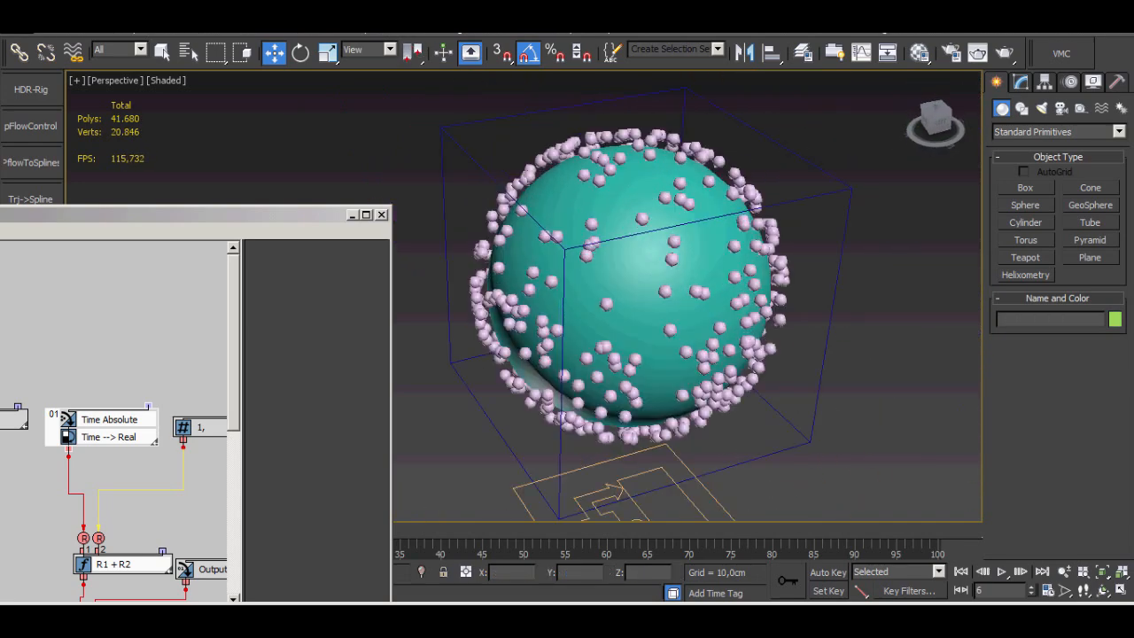
pyautogui.scroll(3, 655, 306)
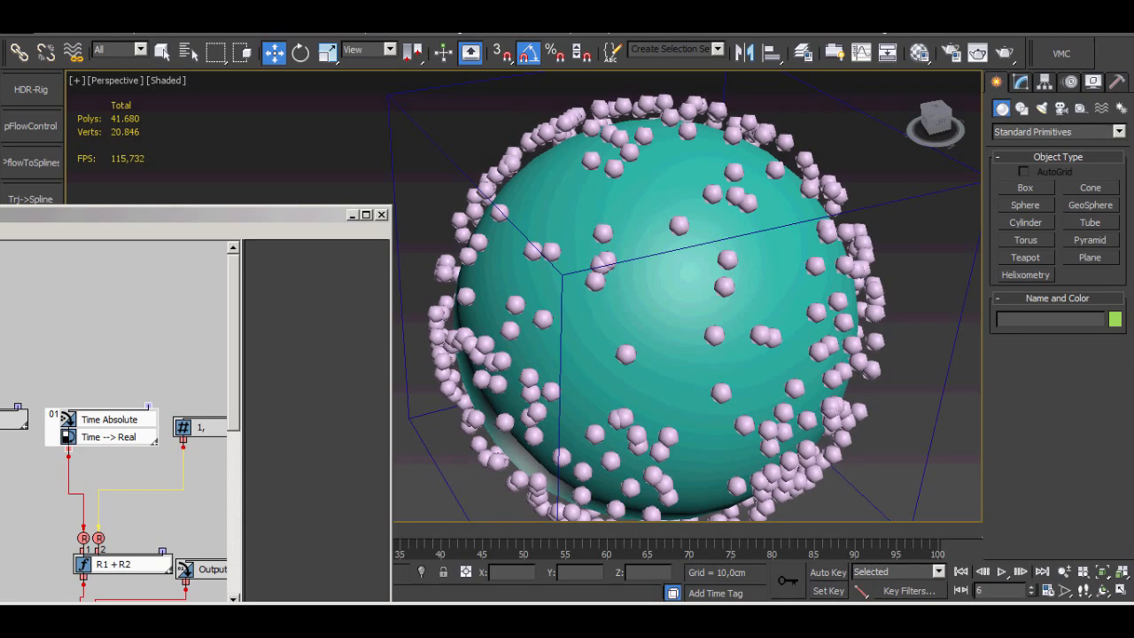
pyautogui.keyDown('alt'); pyautogui.moveTo(656, 306); pyautogui.dragTo(655, 257, button='middle'); pyautogui.keyUp('alt')
# Space out the R1 + R2 function and the scalar 1, operator in Data Operator 001, and maximize its window at the New In Event group.
pyautogui.moveTo(178, 214); pyautogui.dragTo(558, 113)
pyautogui.moveTo(505, 372); pyautogui.dragTo(307, 235, button='middle')
pyautogui.moveTo(306, 331); pyautogui.dragTo(297, 288)
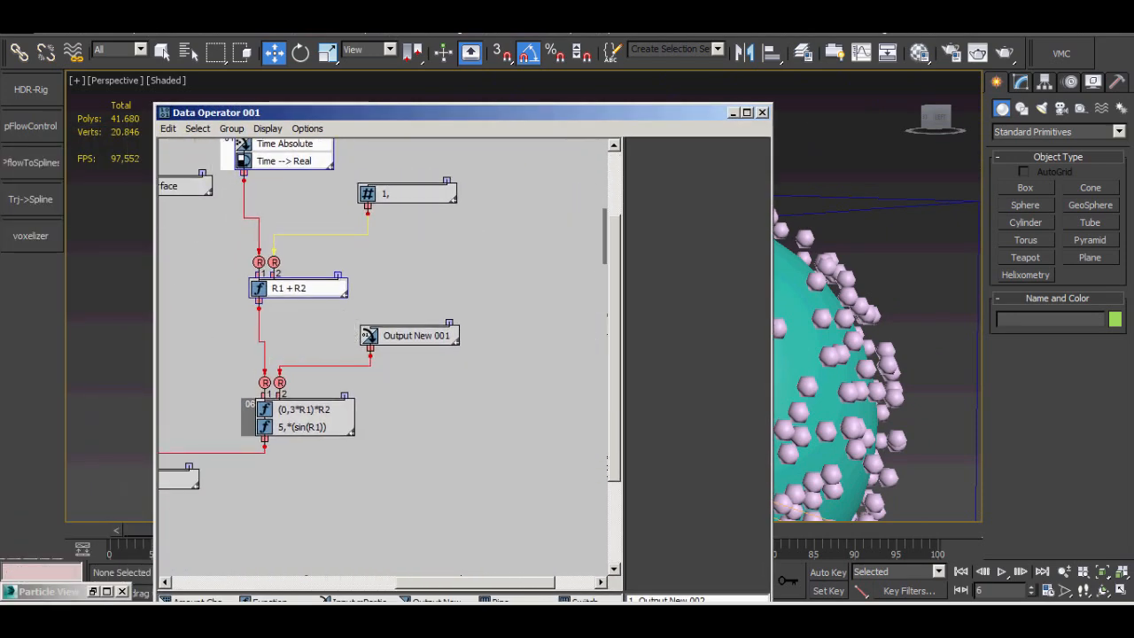
pyautogui.moveTo(395, 194); pyautogui.dragTo(383, 159)
pyautogui.moveTo(479, 240); pyautogui.dragTo(227, 310, button='middle')
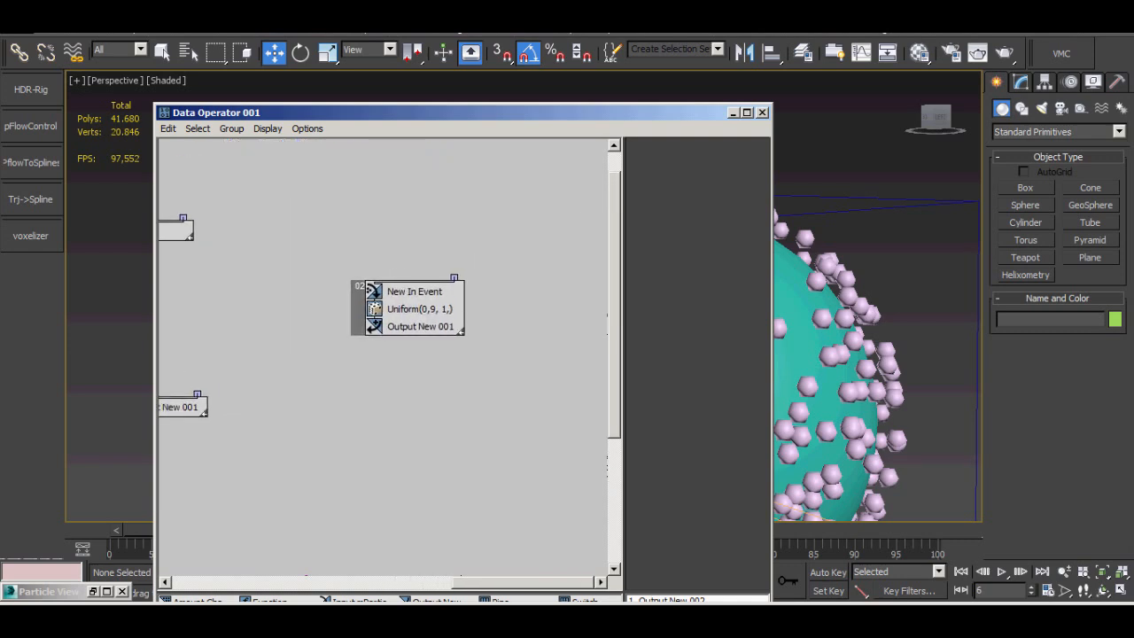
pyautogui.click(747, 112)
# Add a Random operator beside the New In Event group and set its distribution to Uniform.
pyautogui.moveTo(352, 515); pyautogui.dragTo(434, 241)
pyautogui.click(456, 241)
pyautogui.click(1114, 94)
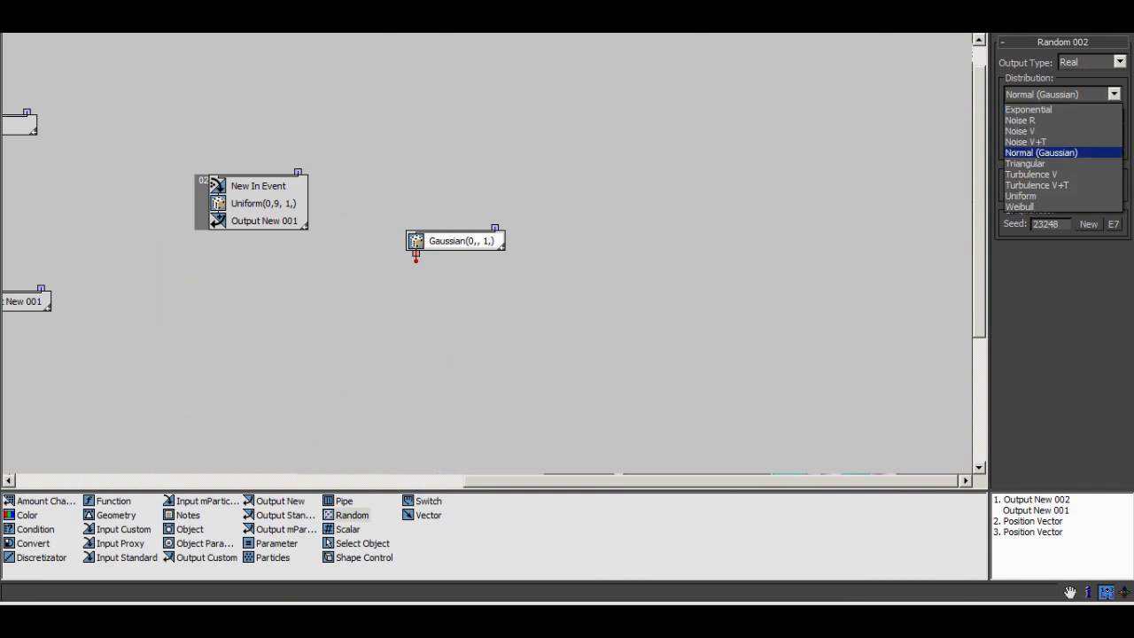
pyautogui.click(1021, 195)
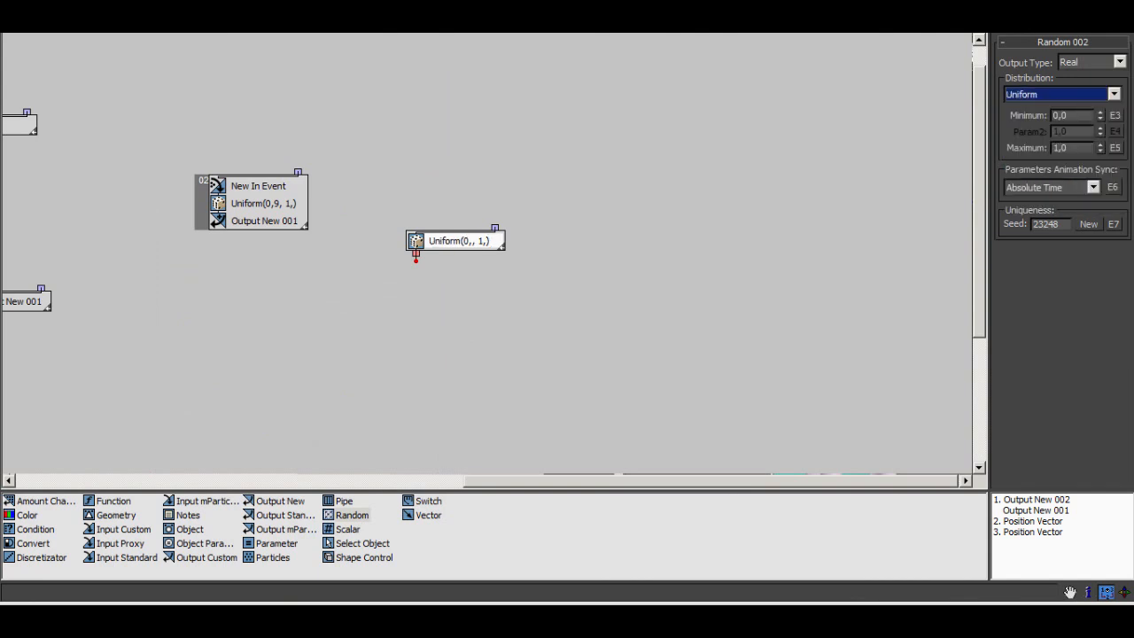
# Add an Input Standard operator set to New In Event and attach it on top of the new Uniform operator.
pyautogui.moveTo(124, 557); pyautogui.dragTo(447, 121)
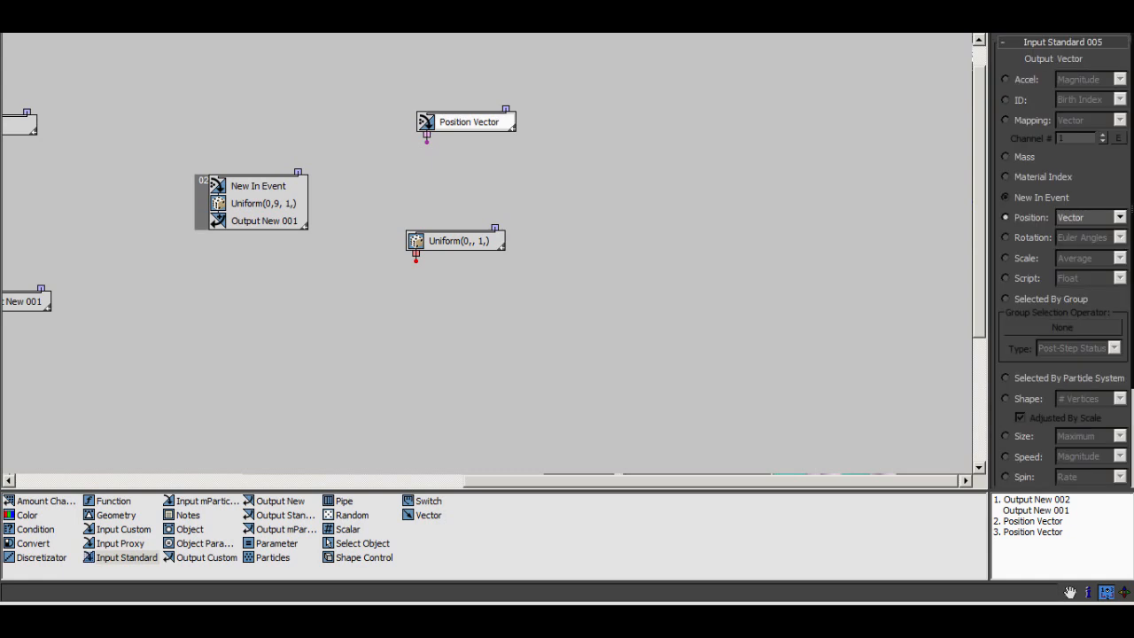
pyautogui.click(1006, 197)
pyautogui.moveTo(492, 211); pyautogui.dragTo(494, 219)
pyautogui.moveTo(467, 123); pyautogui.dragTo(383, 196)
pyautogui.moveTo(383, 244); pyautogui.dragTo(536, 245, button='middle')
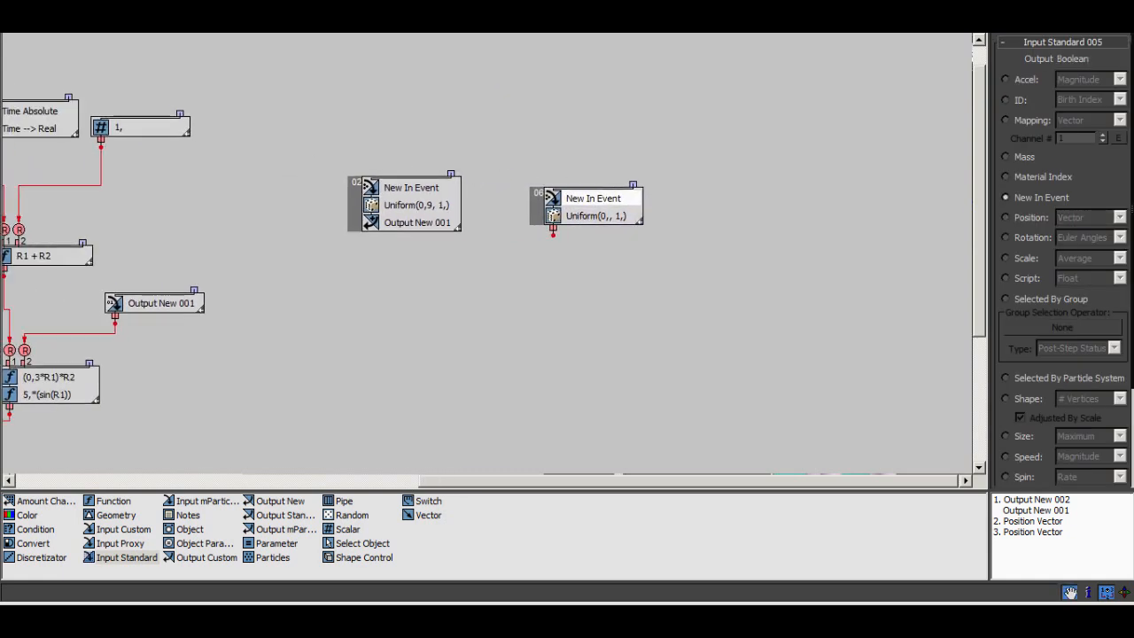
pyautogui.moveTo(355, 207); pyautogui.dragTo(331, 172)
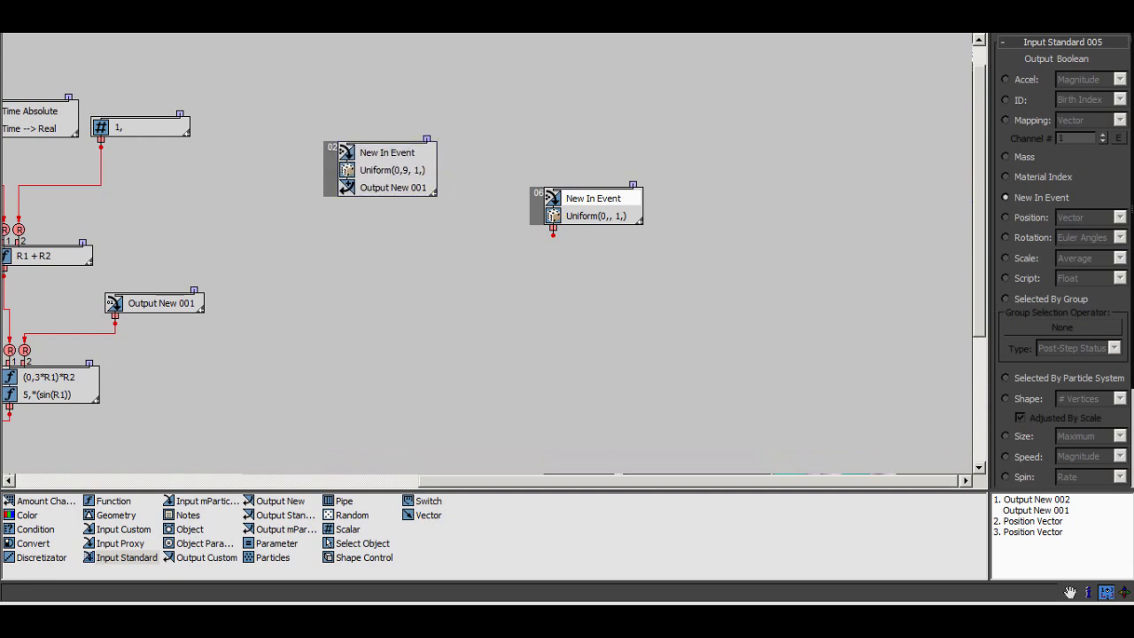
# Add an Output New operator with data type Real and attach it beneath the new Uniform operator.
pyautogui.moveTo(280, 500); pyautogui.dragTo(625, 340)
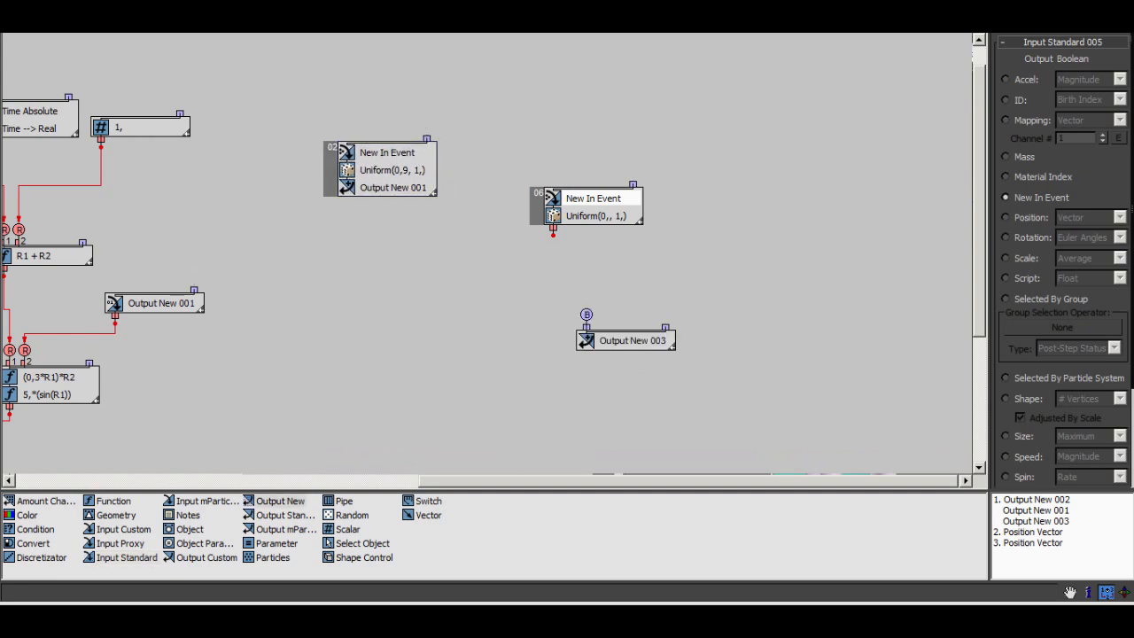
pyautogui.click(586, 338)
pyautogui.click(1120, 59)
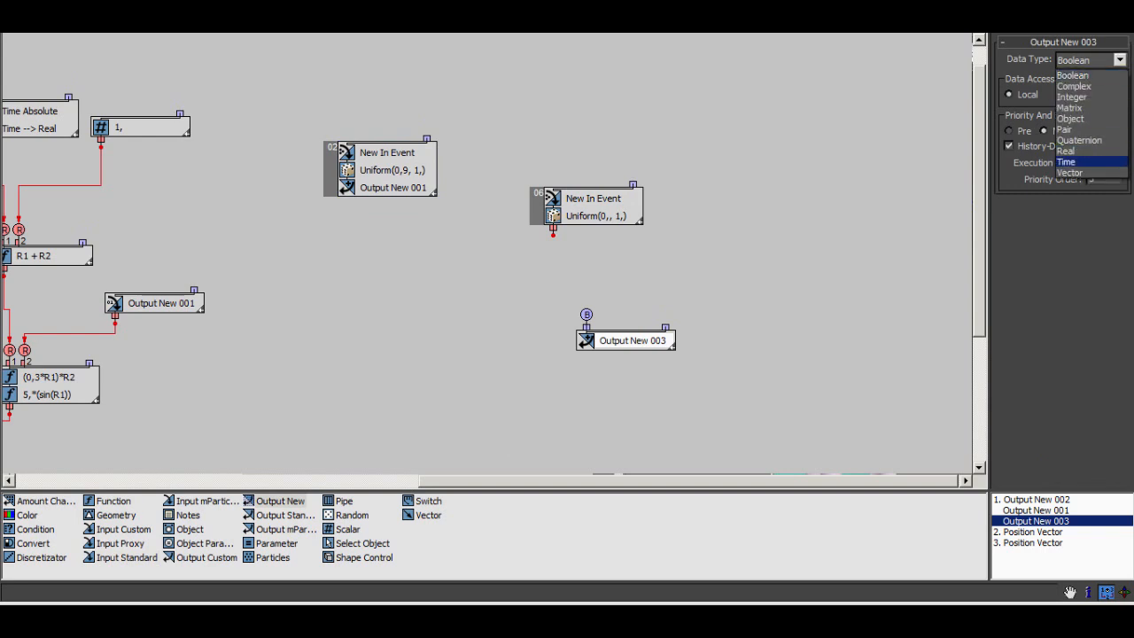
pyautogui.click(1071, 151)
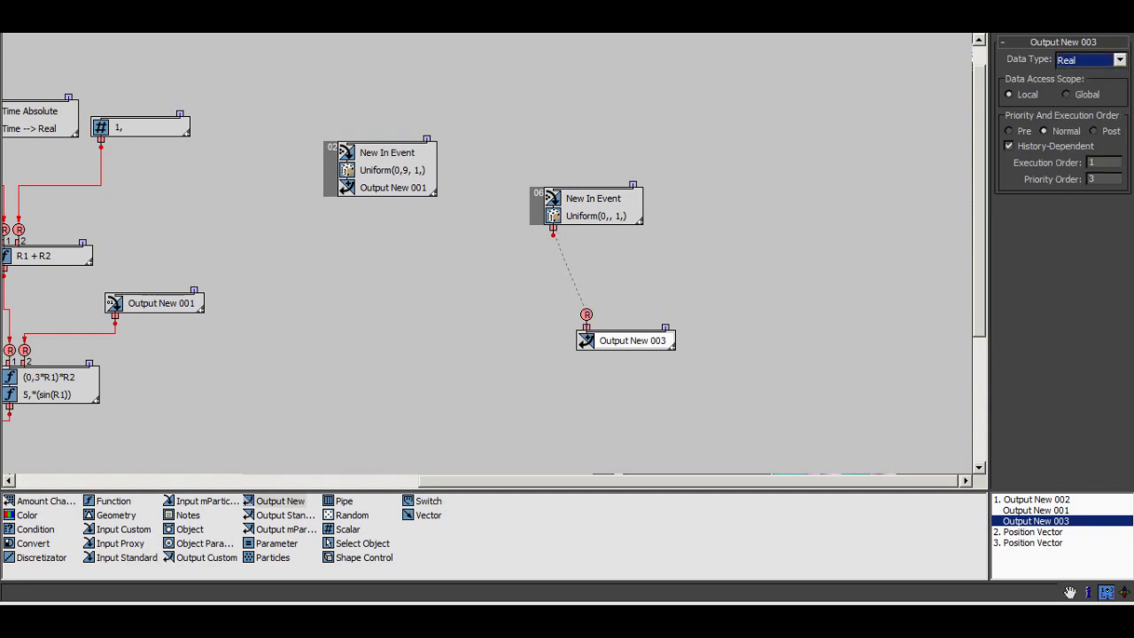
pyautogui.moveTo(583, 307); pyautogui.dragTo(585, 314)
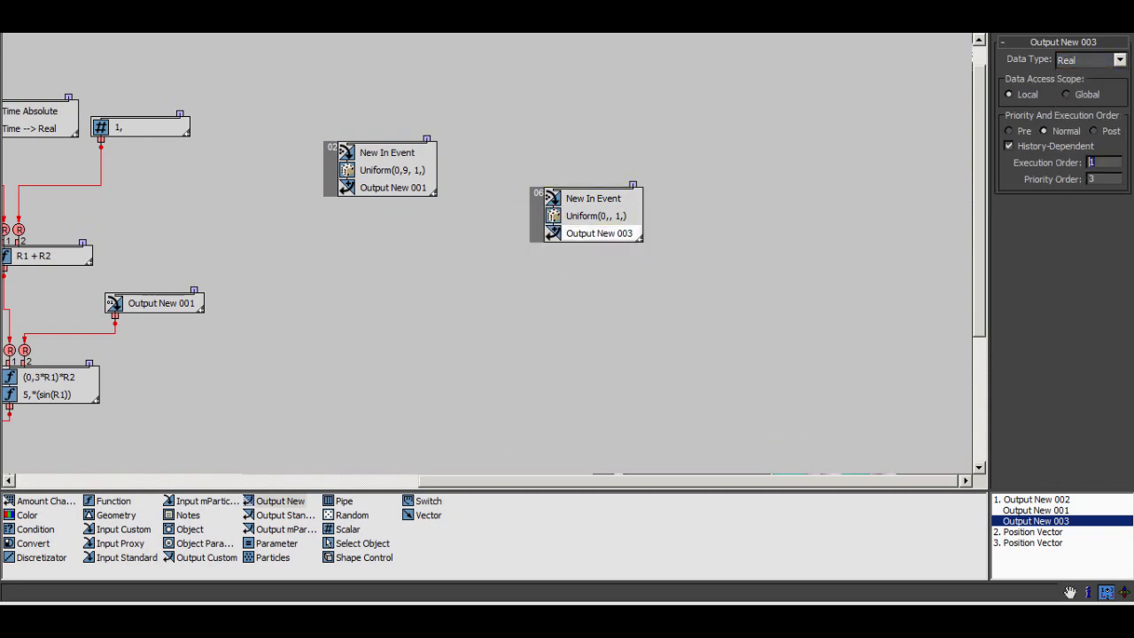
# Delete the duplicate group containing Output New 003 and select the Uniform operator in the original New In Event group.
pyautogui.moveTo(532, 292); pyautogui.dragTo(582, 331, button='middle')
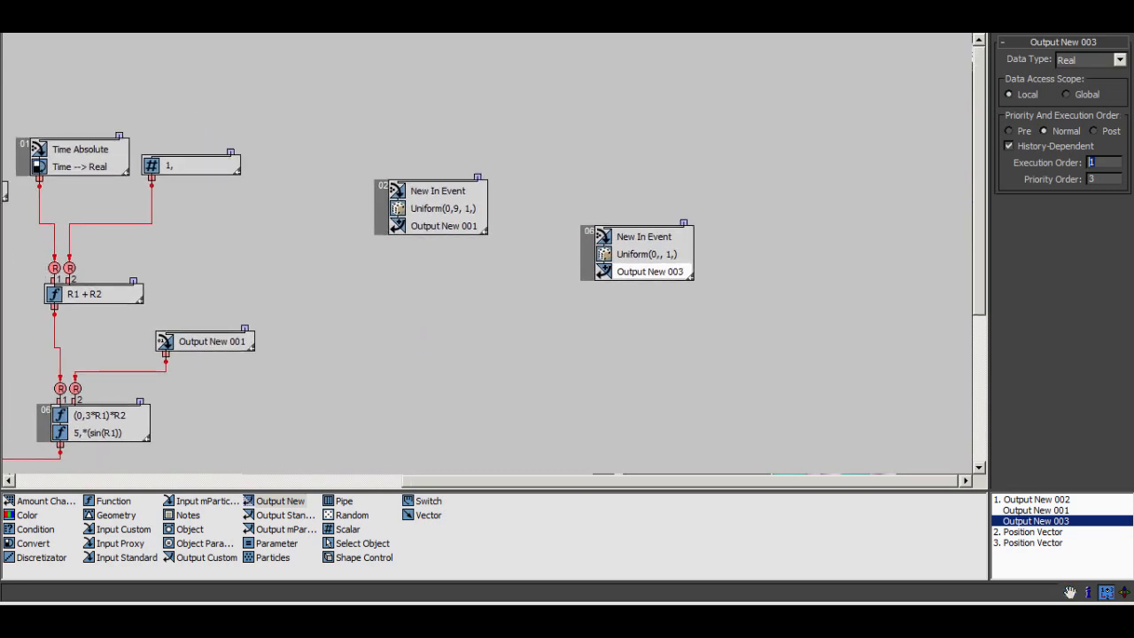
pyautogui.moveTo(639, 227); pyautogui.dragTo(604, 199)
pyautogui.click(553, 228)
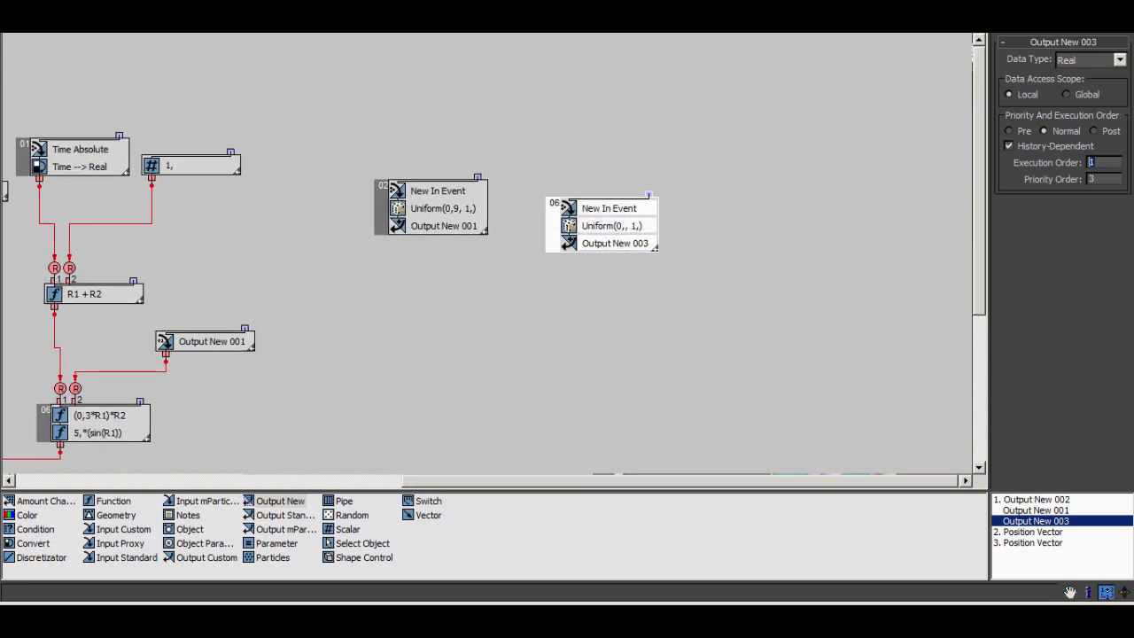
pyautogui.rightClick(554, 230)
pyautogui.click(578, 269)
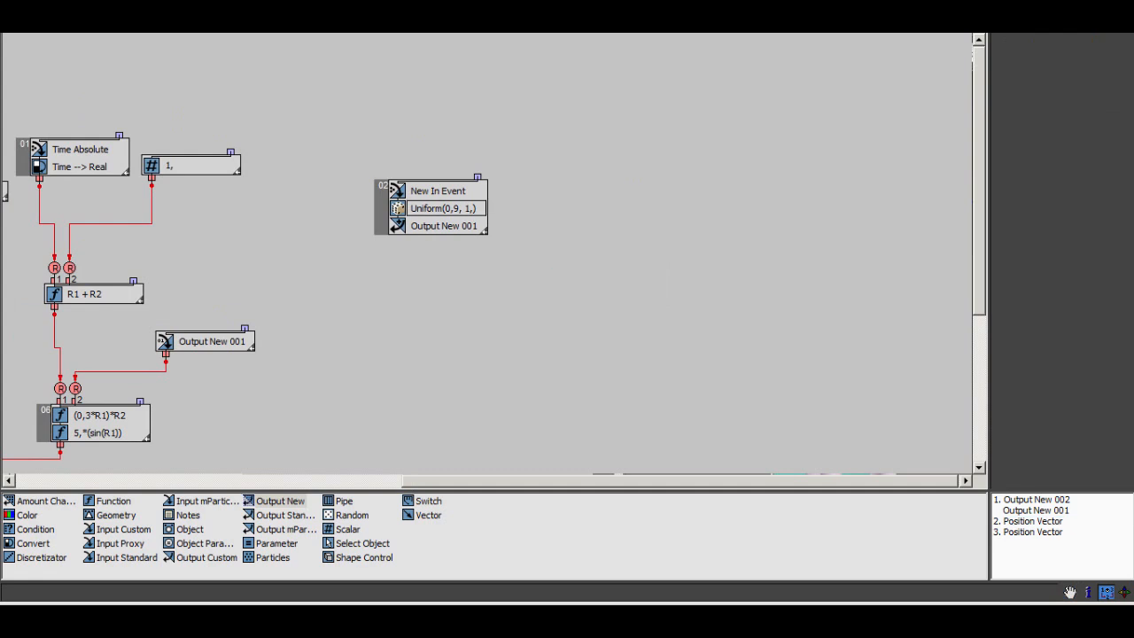
pyautogui.click(443, 208)
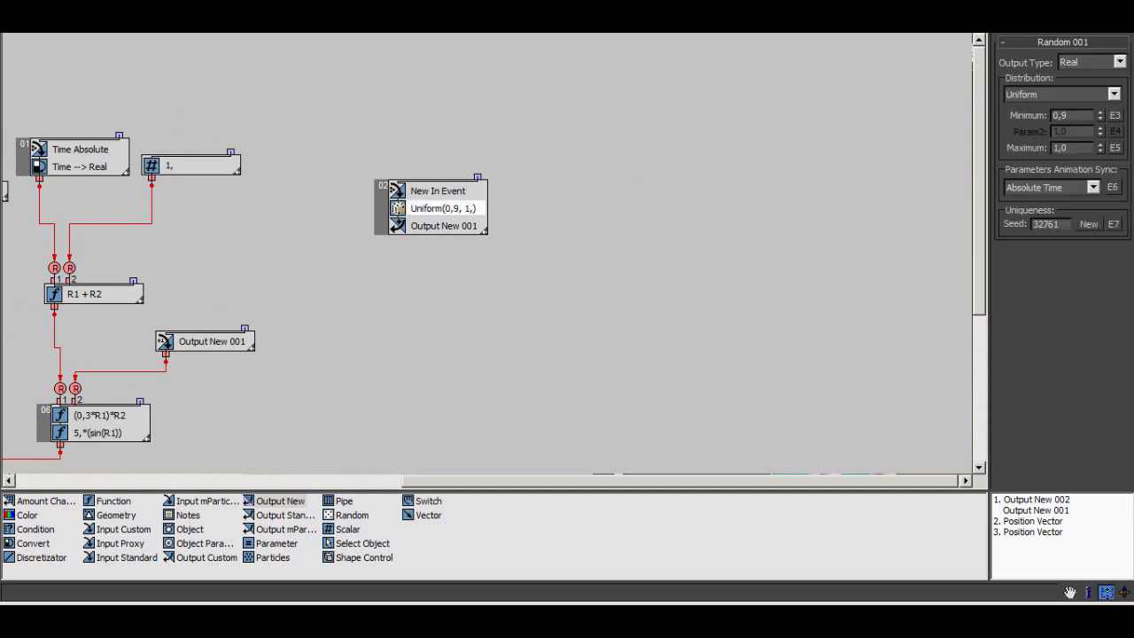
# Add a Function with a Real first operand, fed by the R1 + R2 function and the Output New 001 input.
pyautogui.moveTo(284, 284); pyautogui.dragTo(544, 283, button='middle')
pyautogui.moveTo(346, 294); pyautogui.dragTo(354, 249)
pyautogui.moveTo(473, 341); pyautogui.dragTo(556, 320)
pyautogui.moveTo(108, 501); pyautogui.dragTo(398, 337)
pyautogui.click(1114, 76)
pyautogui.click(1059, 134)
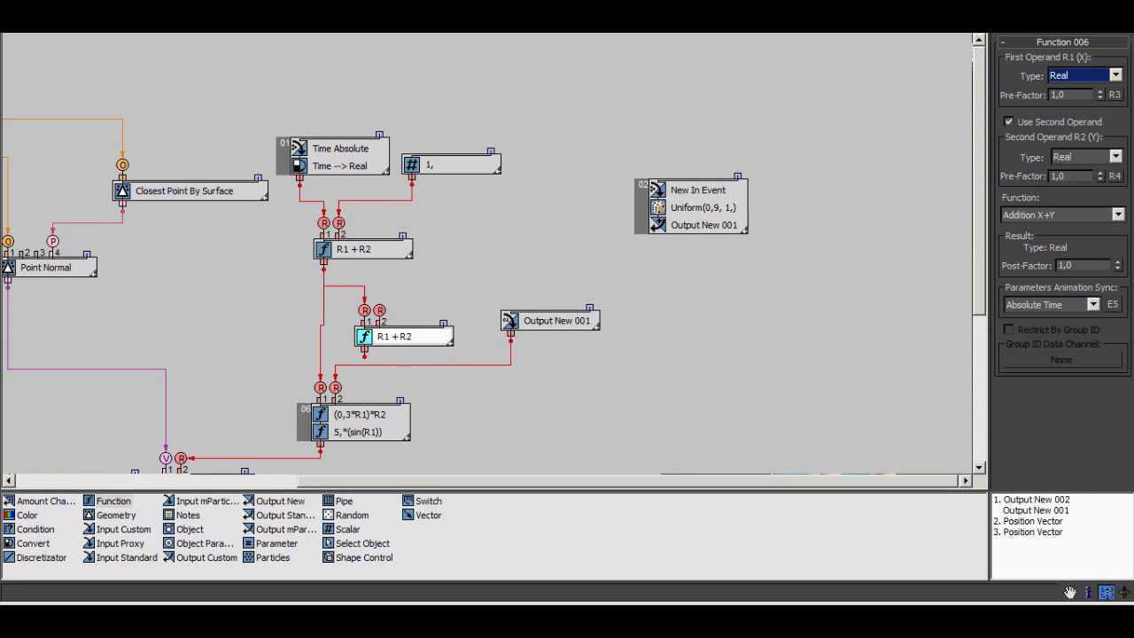
pyautogui.moveTo(551, 321); pyautogui.dragTo(532, 288)
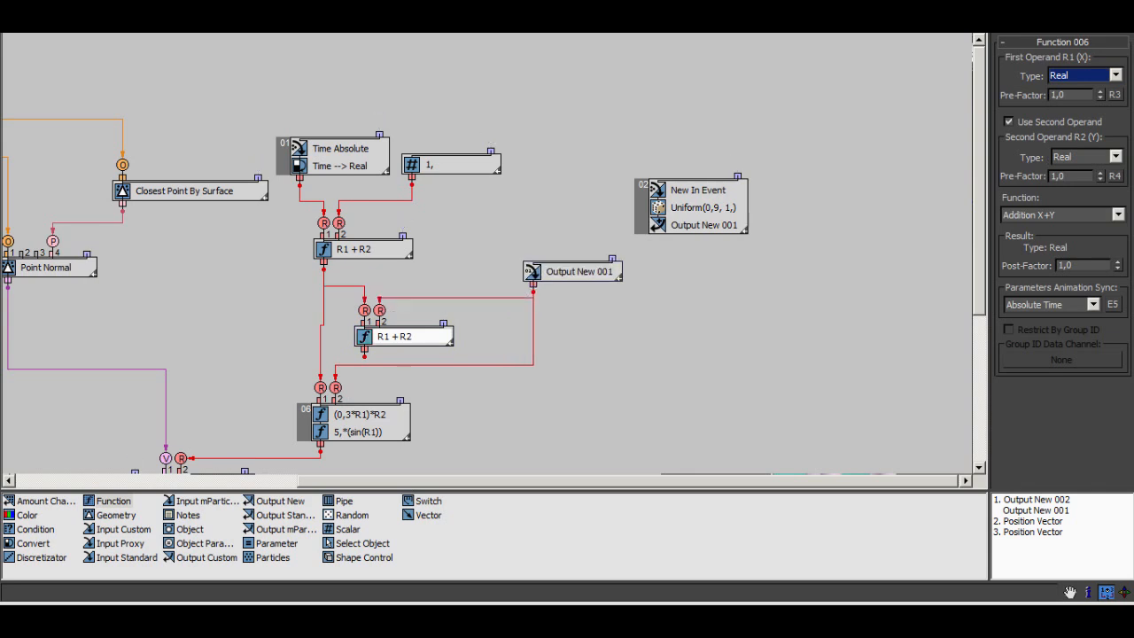
# Delete the (0,3*R1)*R2 function above the sine function.
pyautogui.click(377, 414)
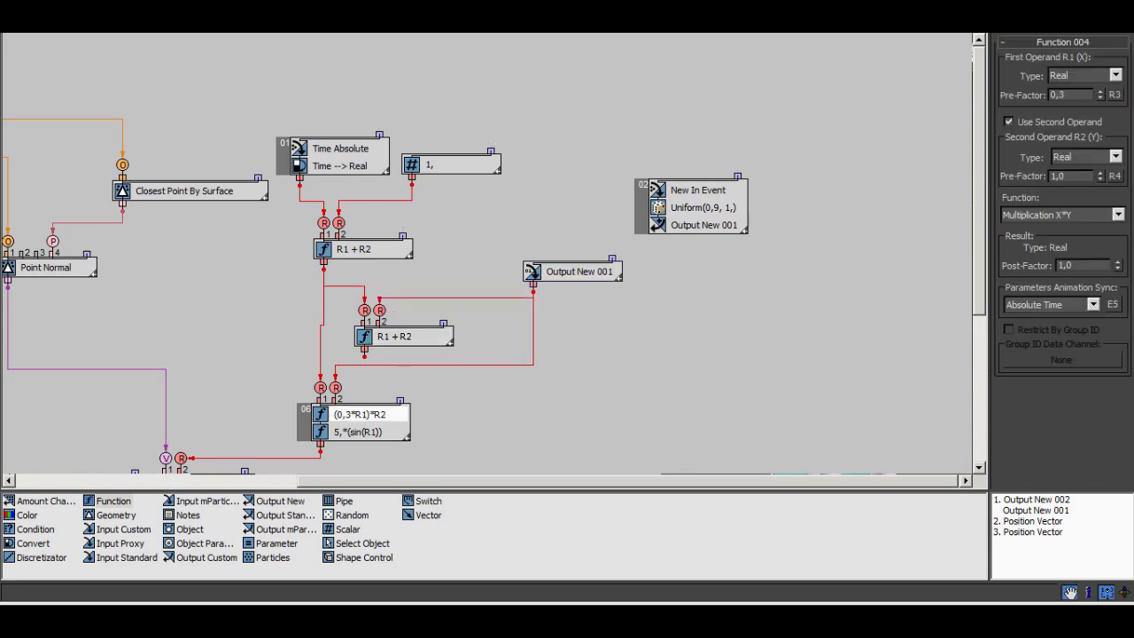
pyautogui.moveTo(376, 413); pyautogui.dragTo(398, 342, button='middle')
pyautogui.rightClick(398, 342)
pyautogui.click(425, 400)
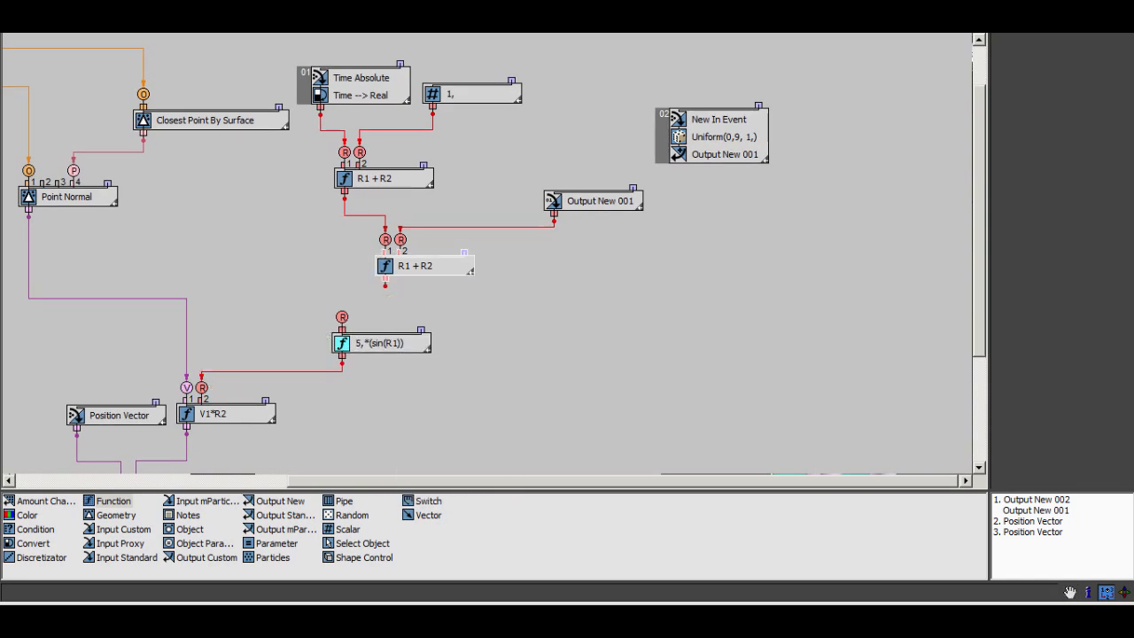
# Set the new function to Multiplication X*Y, feeding 5,*(sin(R1)), and align it in the chain.
pyautogui.click(1059, 214)
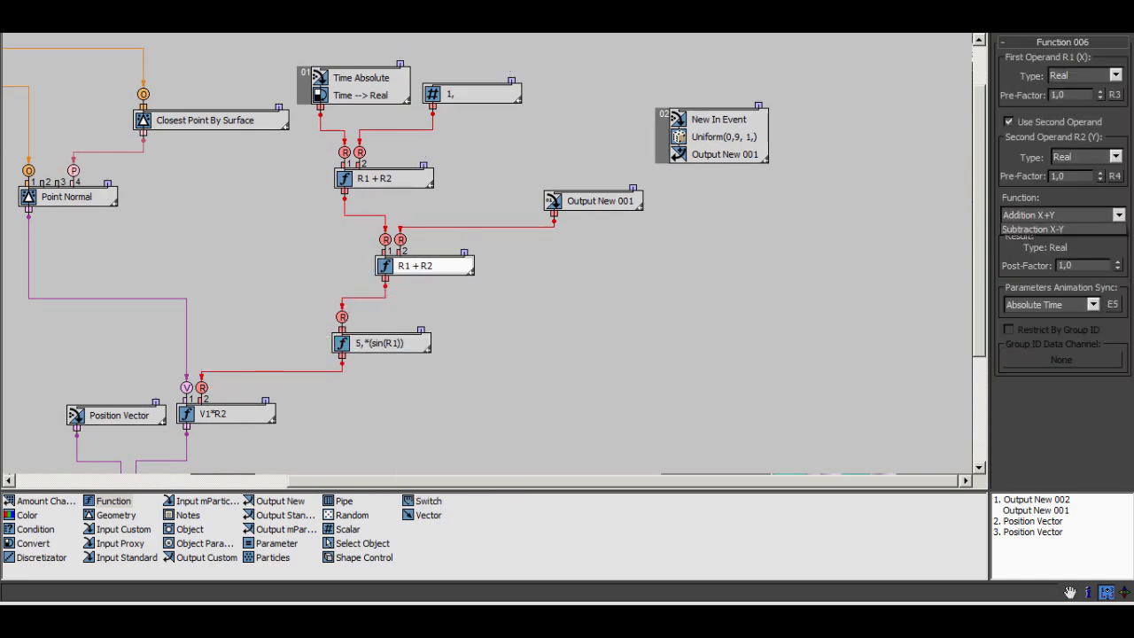
pyautogui.click(1055, 324)
pyautogui.moveTo(423, 266); pyautogui.dragTo(384, 271)
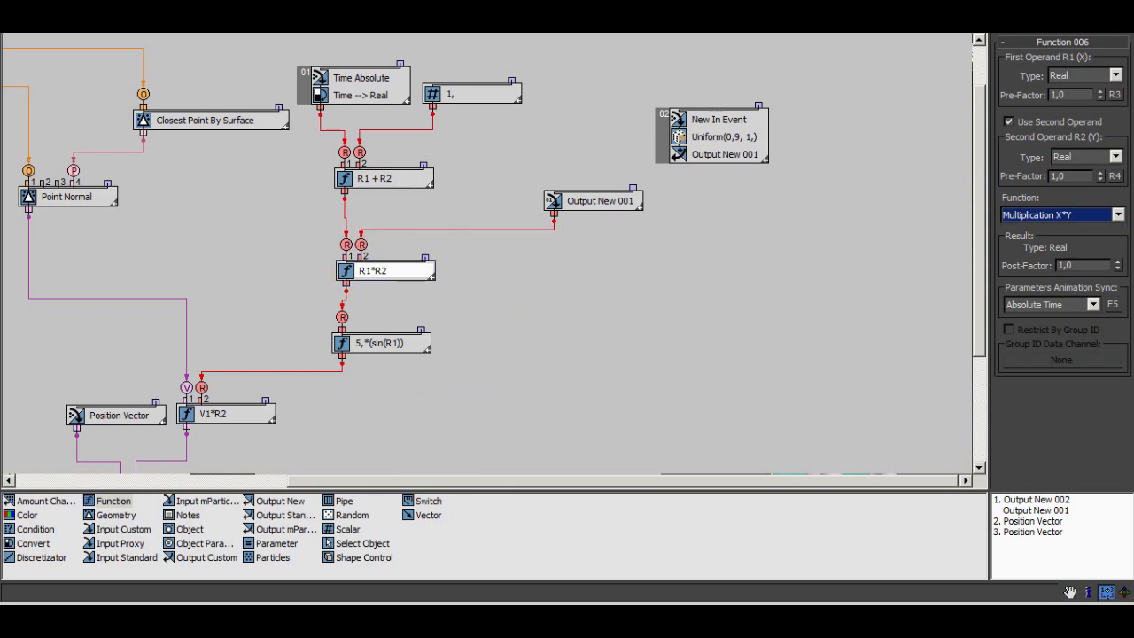
# Set the minimum of the Uniform random operator in the New In Event group to 0,0.
pyautogui.click(600, 201)
pyautogui.click(724, 137)
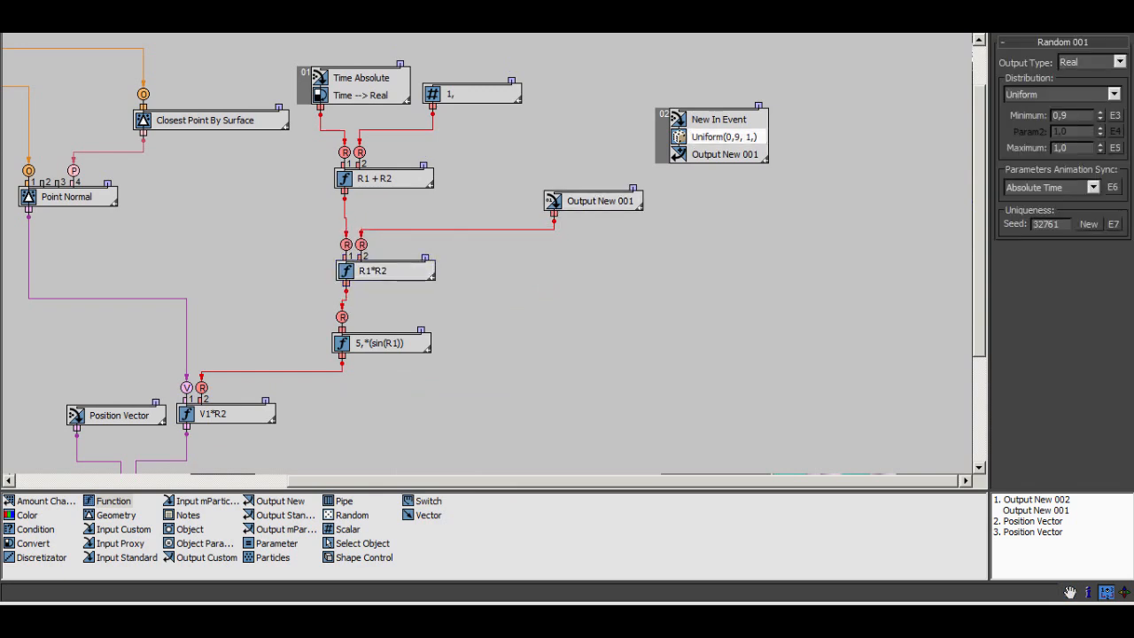
pyautogui.rightClick(1101, 116)
pyautogui.doubleClick(1064, 116)
pyautogui.moveTo(833, 257); pyautogui.dragTo(821, 295, button='middle')
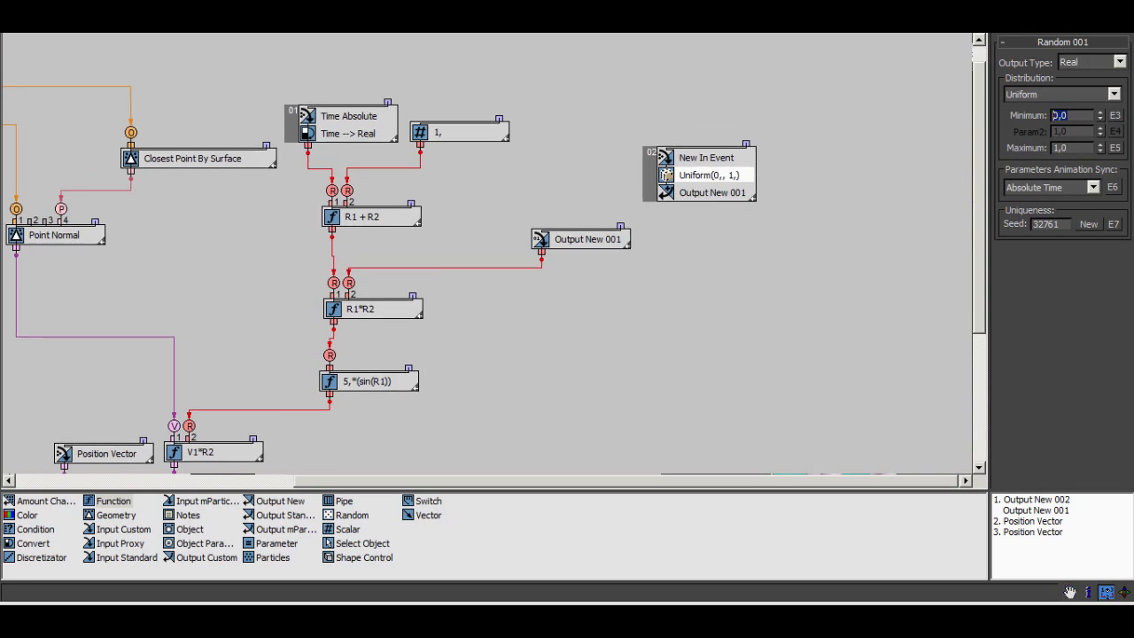
pyautogui.doubleClick(1062, 115)
# Show the data of the Output New 001 input and scroll through its per-particle random values.
pyautogui.rightClick(592, 241)
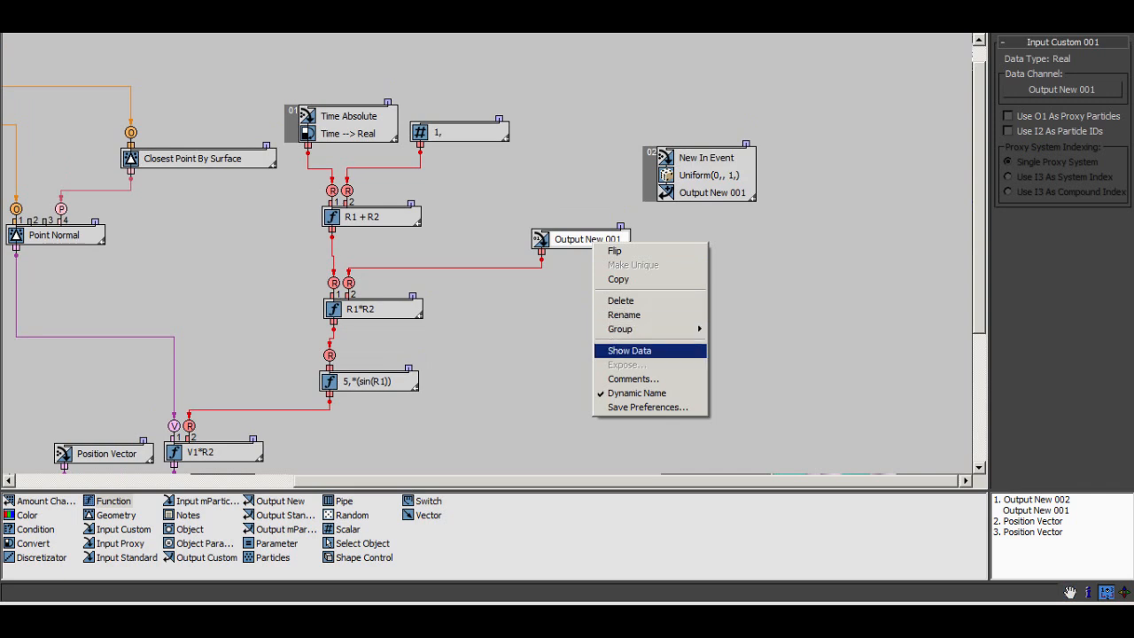
pyautogui.click(629, 350)
pyautogui.moveTo(709, 362); pyautogui.dragTo(552, 176)
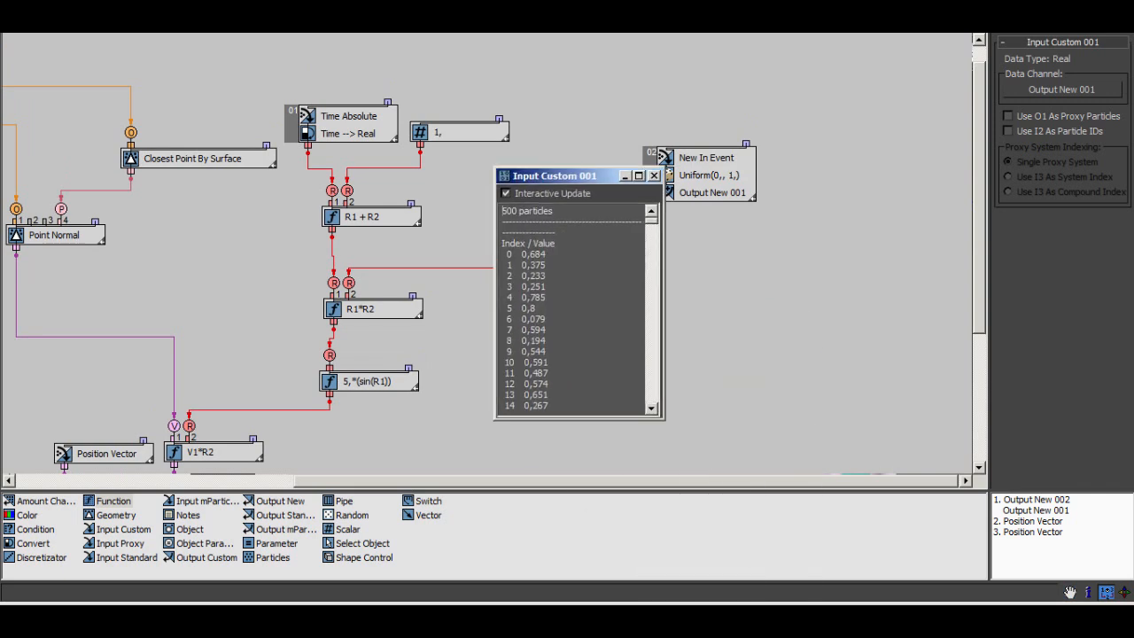
pyautogui.moveTo(501, 250); pyautogui.dragTo(547, 406)
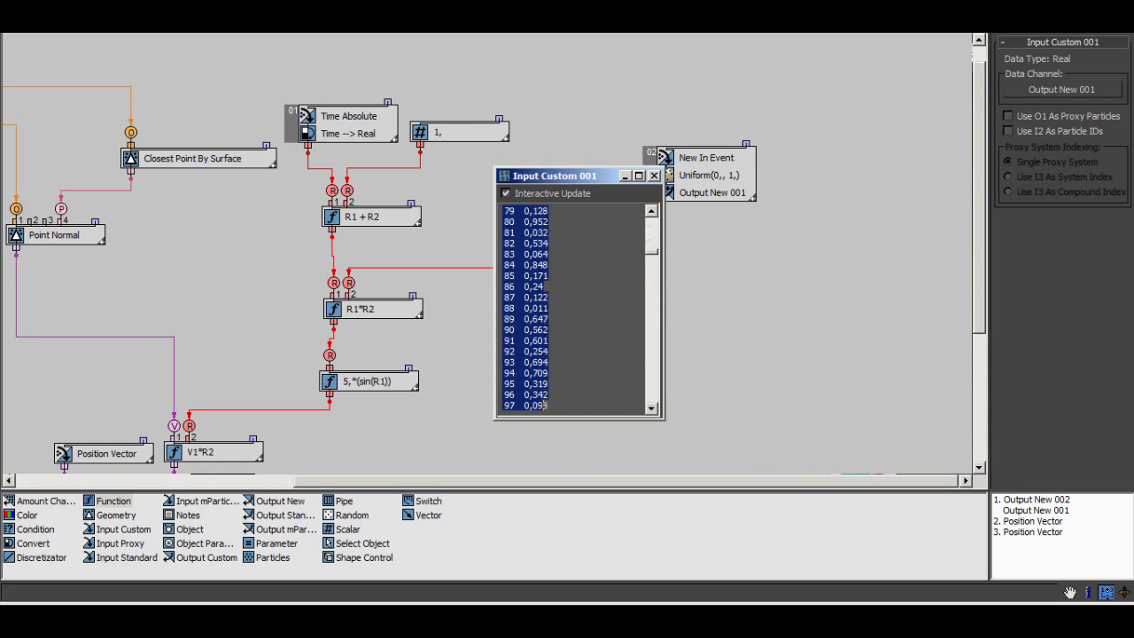
# Look through the remaining per-particle random values of Output New 001 to the end of the list, and close the data window.
pyautogui.scroll(-20, 574, 310)
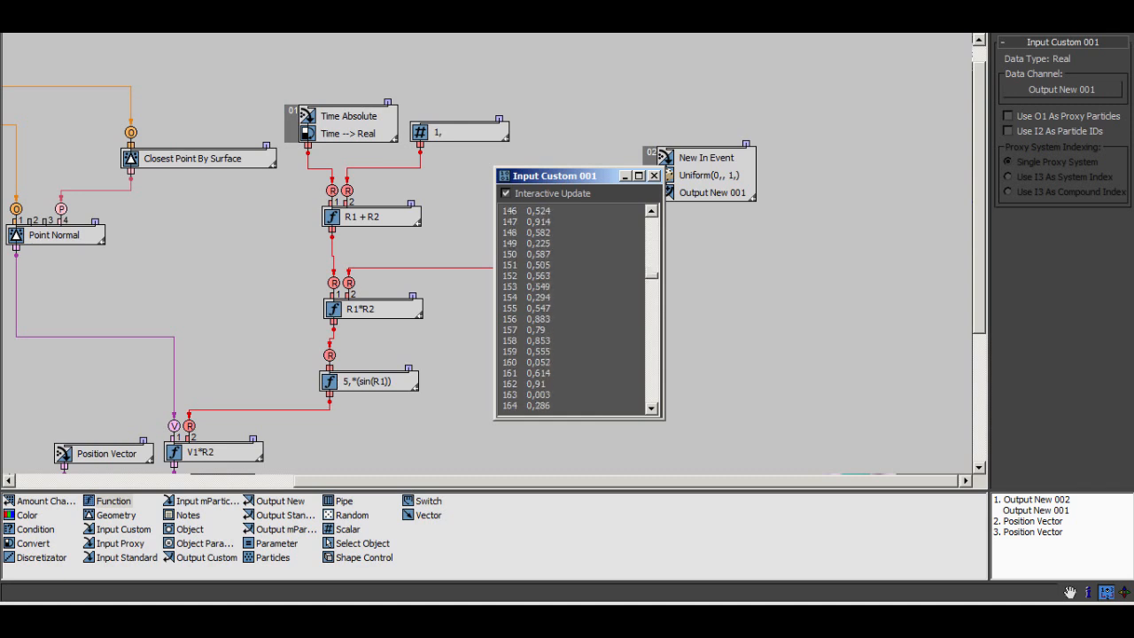
pyautogui.scroll(-9, 581, 310)
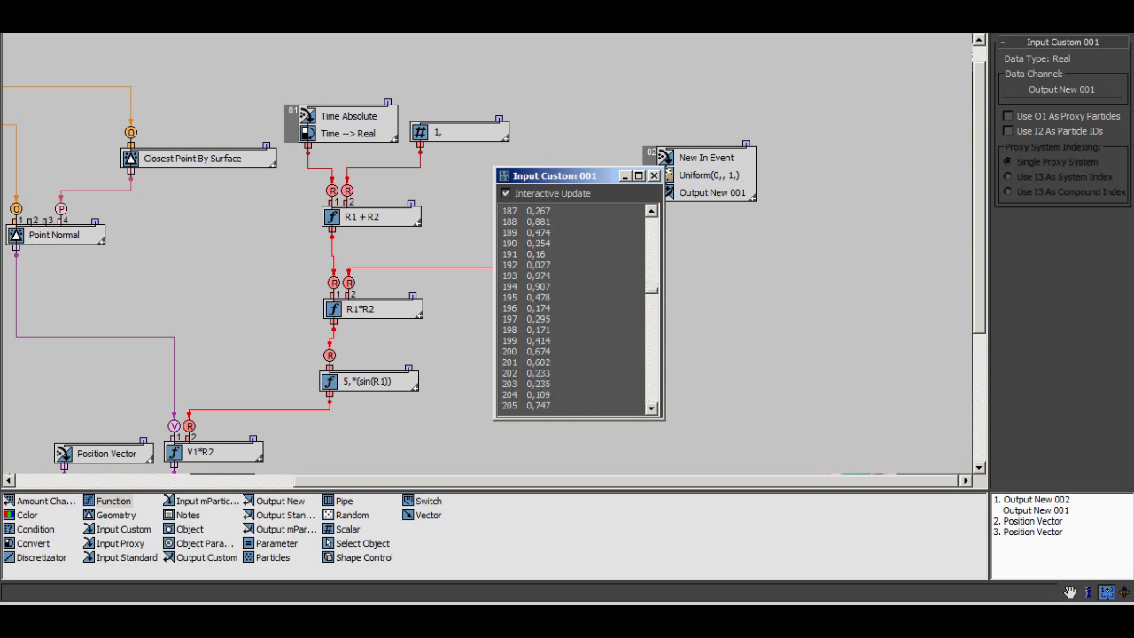
pyautogui.moveTo(546, 254); pyautogui.dragTo(526, 255)
pyautogui.scroll(-5, 574, 311)
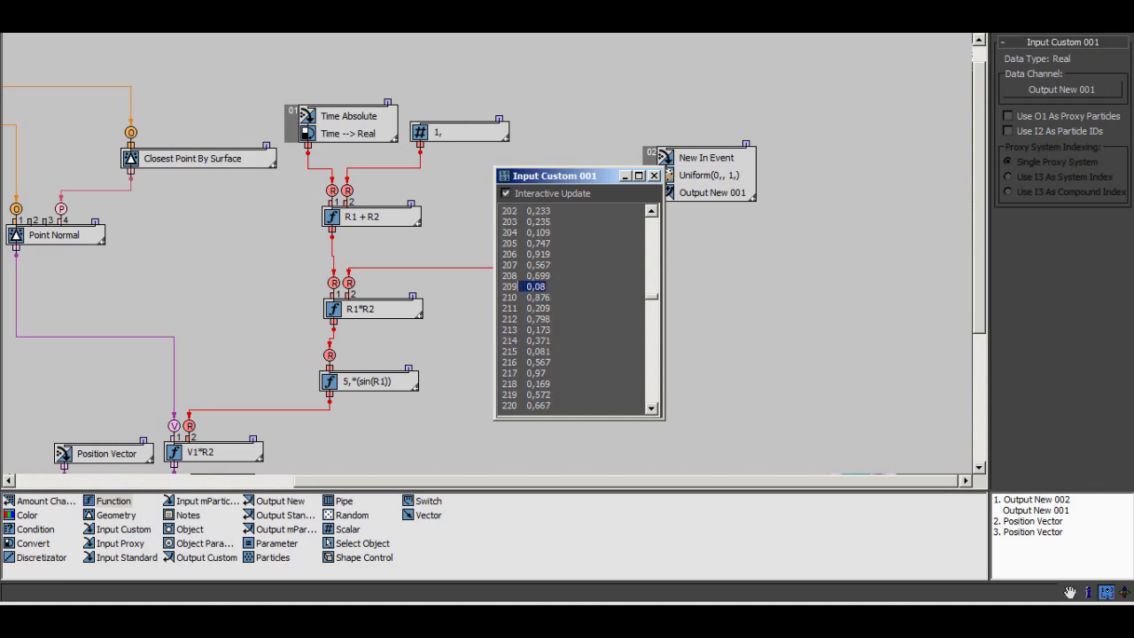
pyautogui.scroll(-4, 546, 287)
pyautogui.scroll(-18, 539, 384)
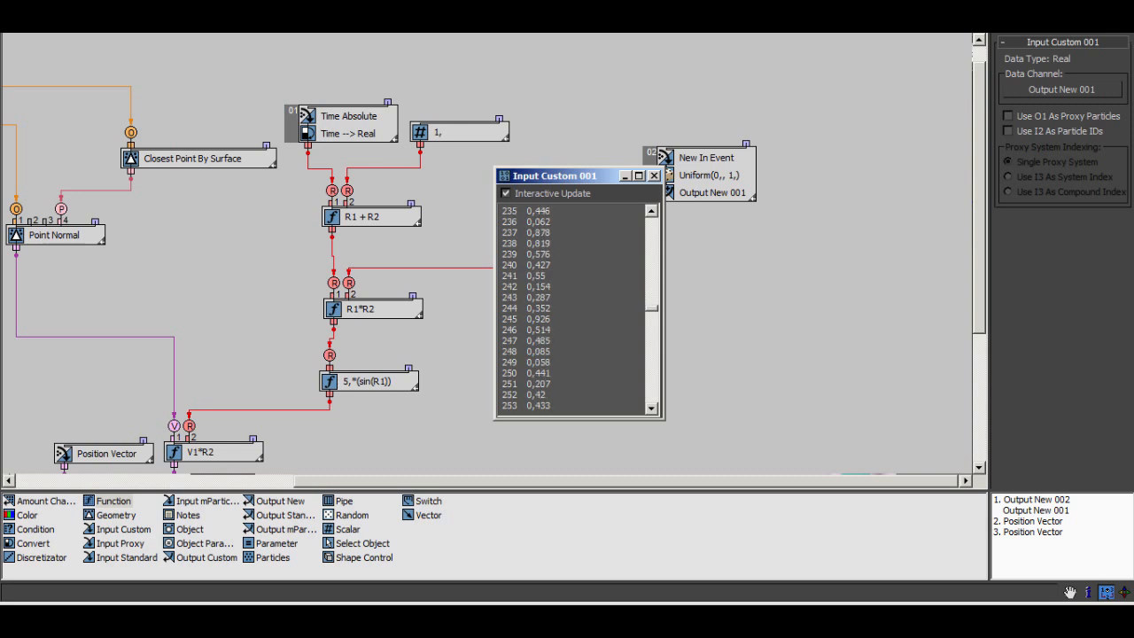
pyautogui.scroll(-9, 576, 308)
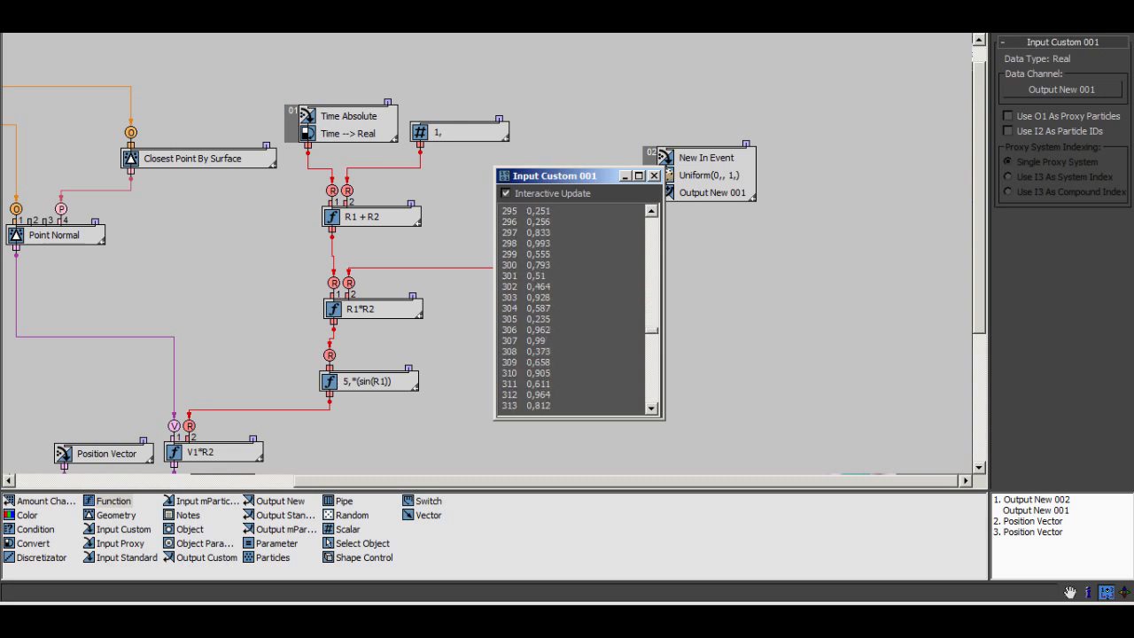
pyautogui.scroll(-14, 576, 308)
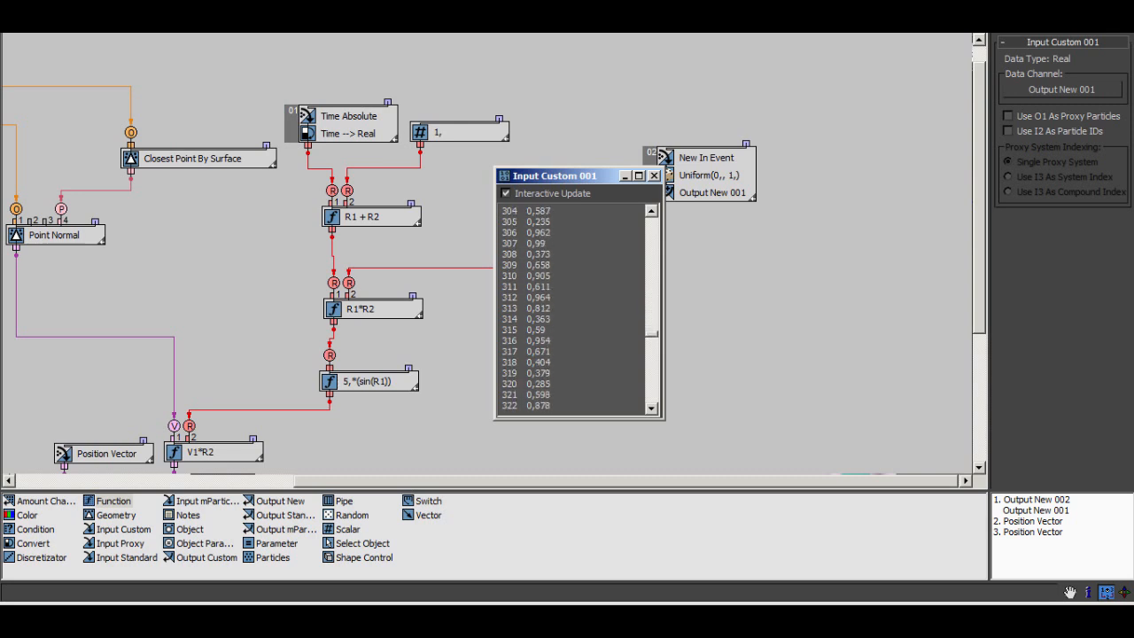
pyautogui.scroll(-4, 576, 308)
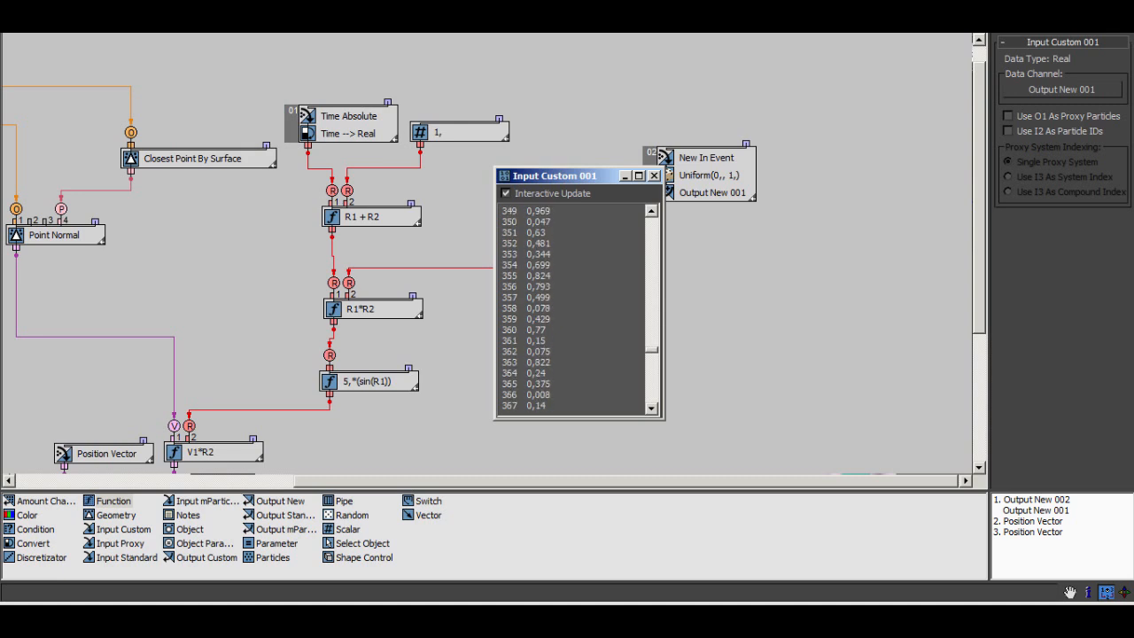
pyautogui.moveTo(548, 406); pyautogui.dragTo(503, 406)
pyautogui.scroll(-4, 502, 406)
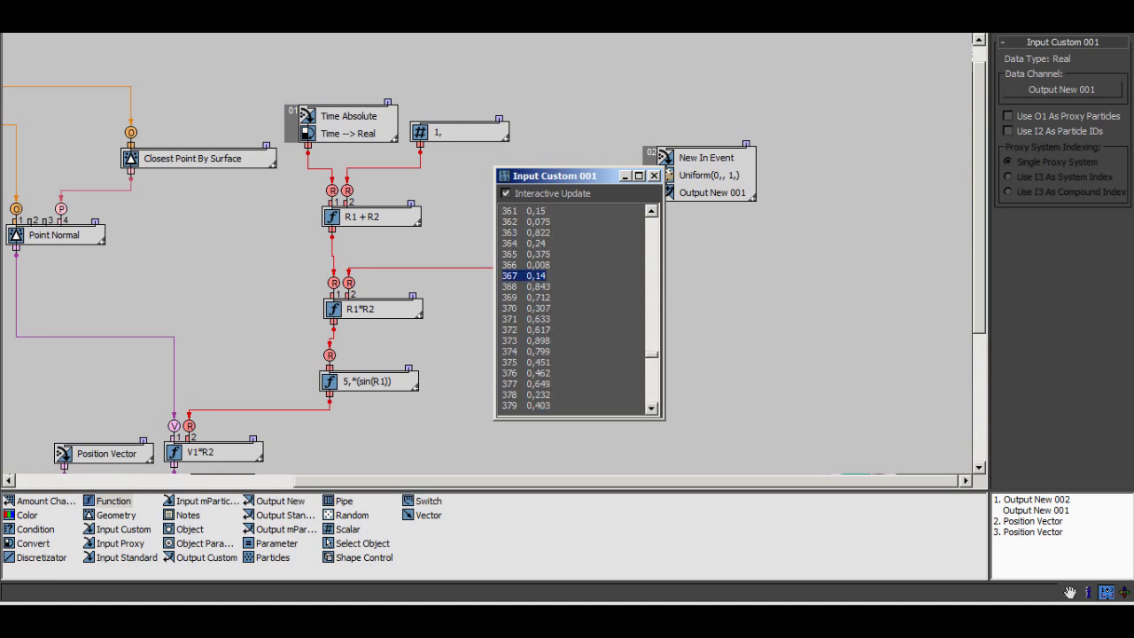
pyautogui.scroll(-9, 502, 406)
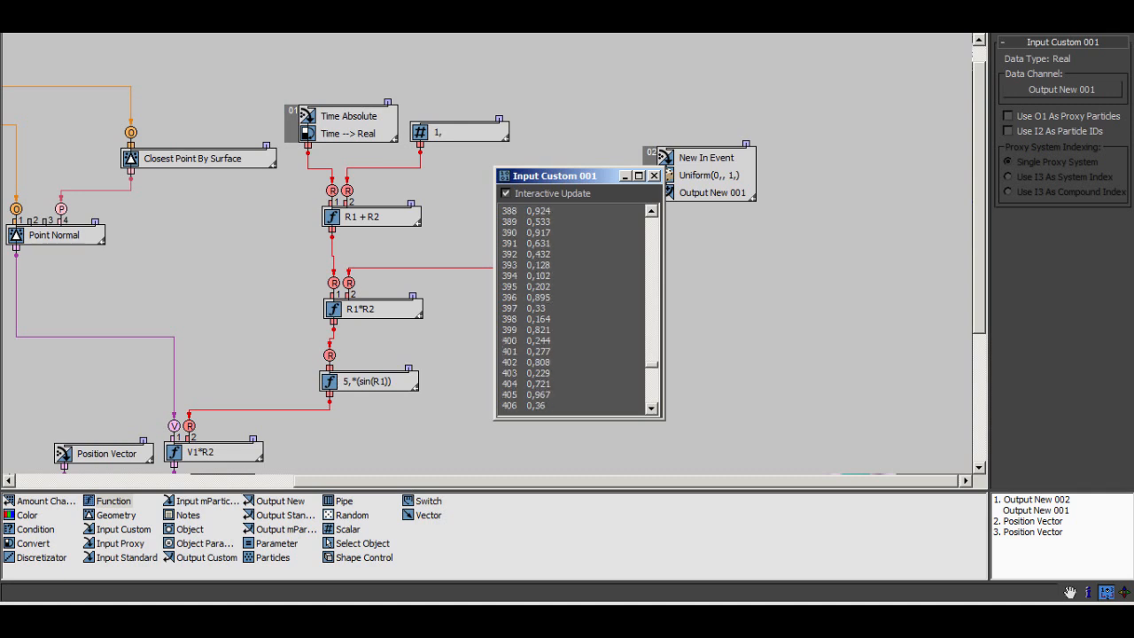
pyautogui.click(506, 406)
pyautogui.scroll(-10, 506, 405)
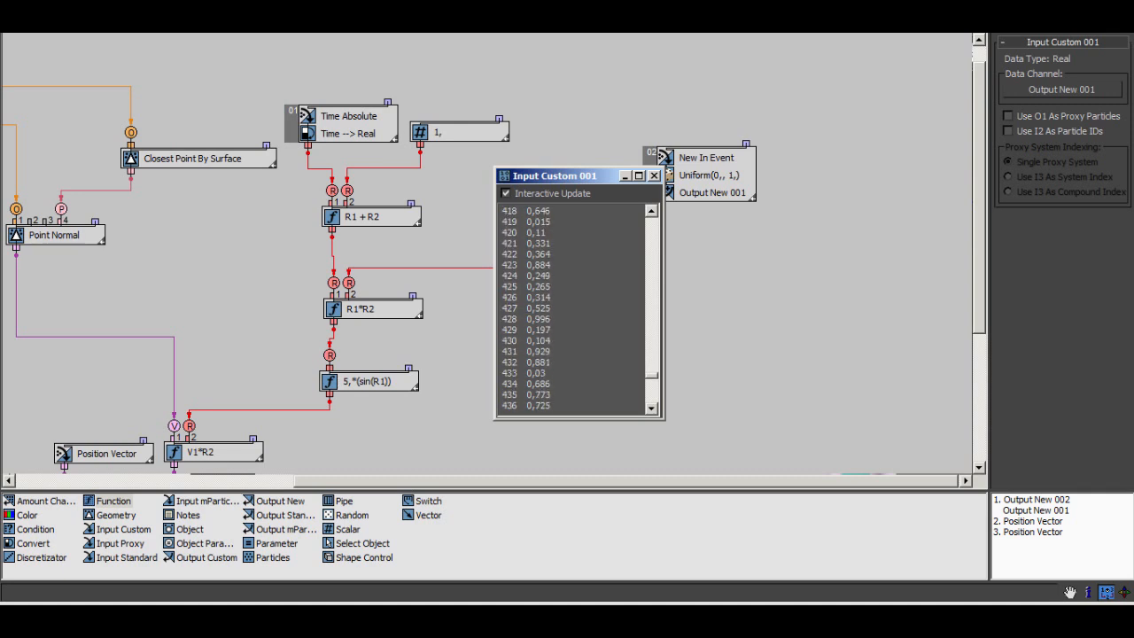
pyautogui.scroll(-20, 576, 310)
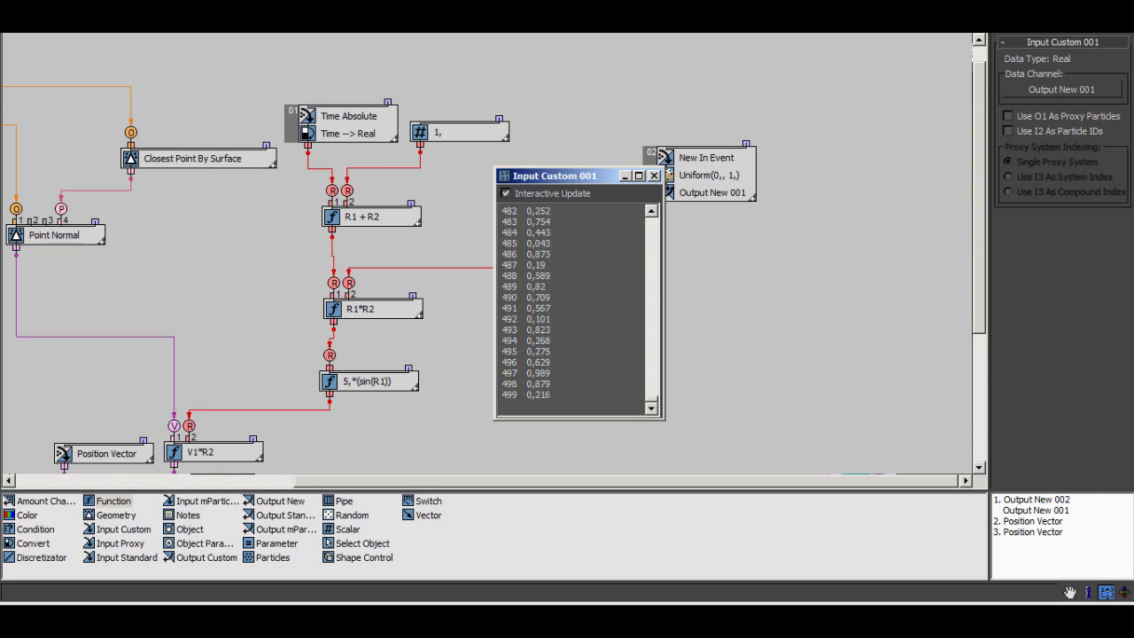
pyautogui.click(654, 175)
# Set the post-factor of the sine function to 1.
pyautogui.moveTo(611, 213); pyautogui.dragTo(640, 220, button='middle')
pyautogui.moveTo(618, 245); pyautogui.dragTo(538, 231)
pyautogui.moveTo(402, 316); pyautogui.dragTo(398, 315)
pyautogui.click(399, 315)
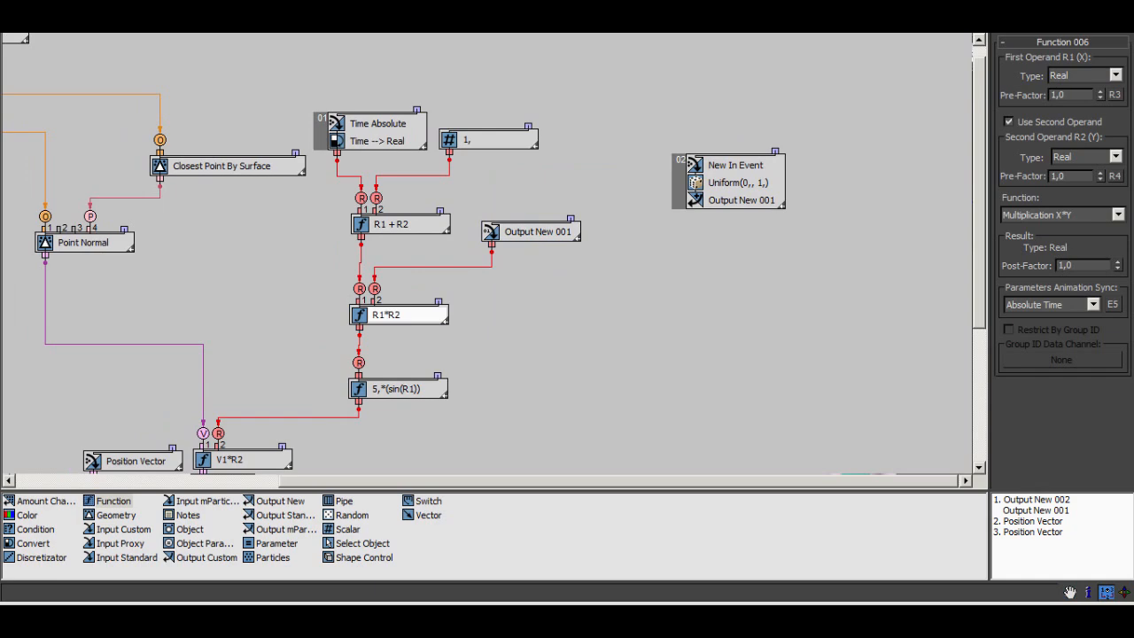
pyautogui.click(1109, 7)
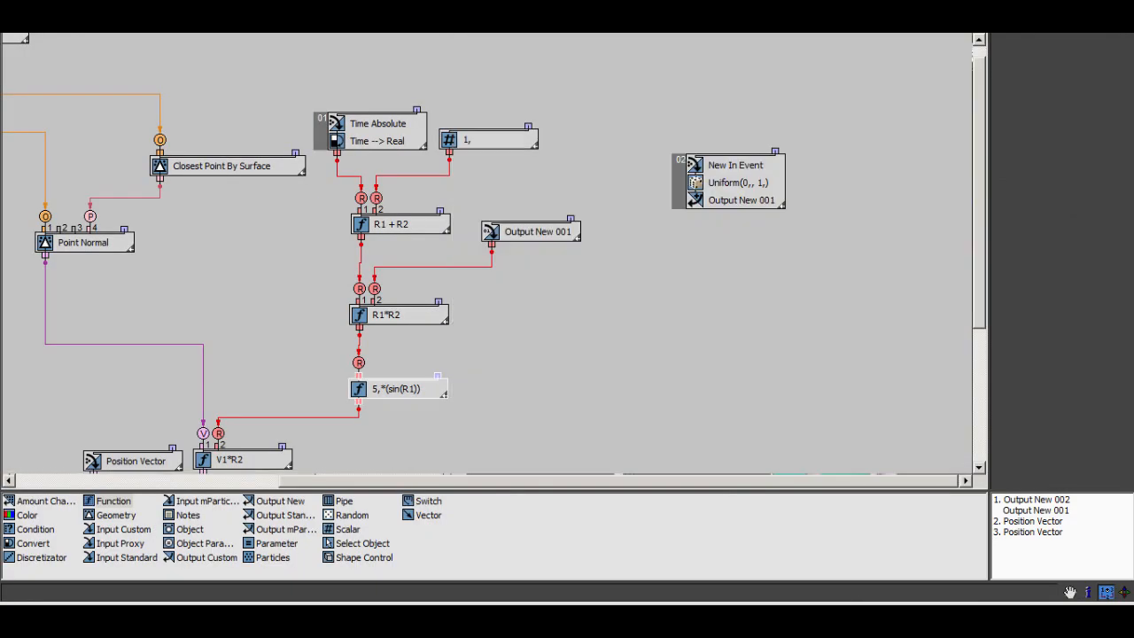
pyautogui.write('1')
pyautogui.press('Return')
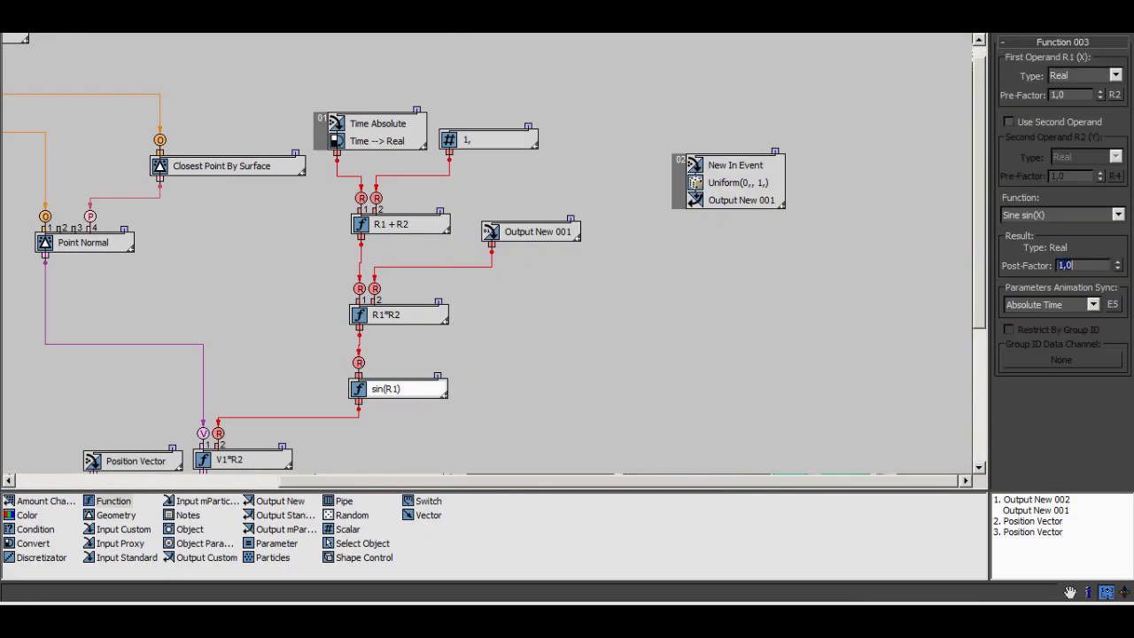
# Add a new function beside the sine function, set its first operand to Real and feed it from R1*R2.
pyautogui.moveTo(113, 501); pyautogui.dragTo(495, 391)
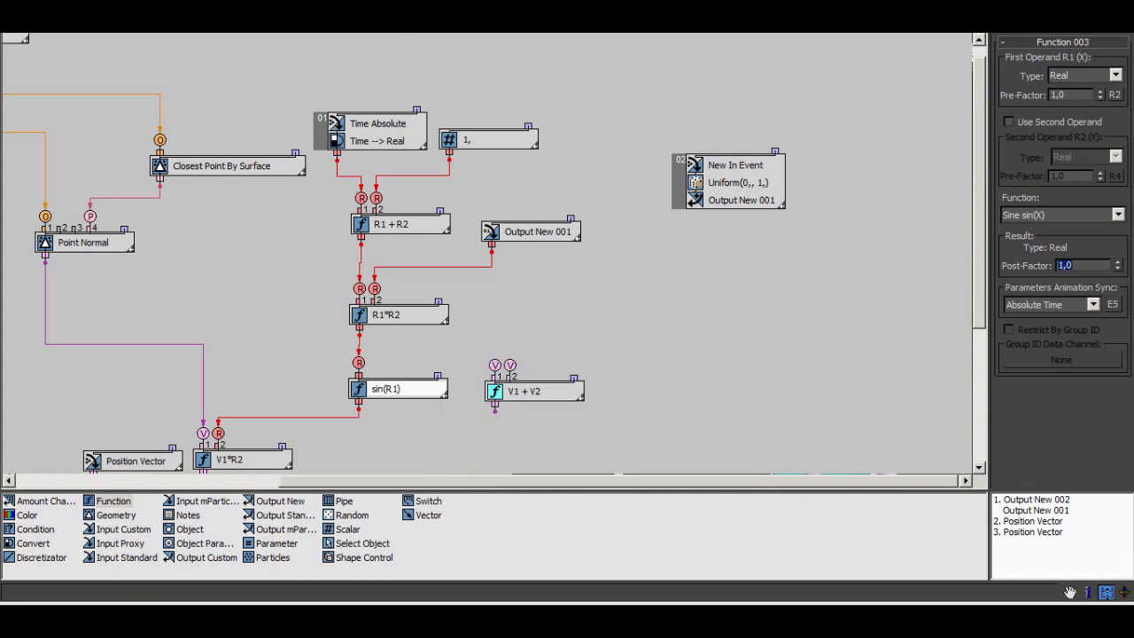
pyautogui.click(525, 392)
pyautogui.click(1084, 75)
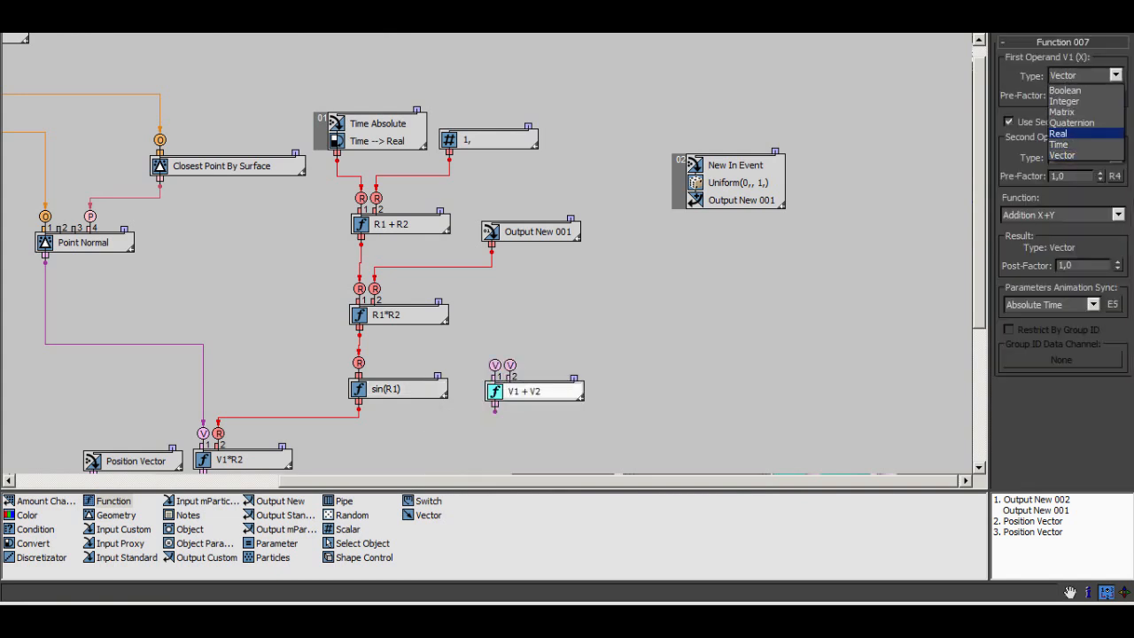
pyautogui.click(1074, 132)
pyautogui.moveTo(492, 363); pyautogui.dragTo(495, 365)
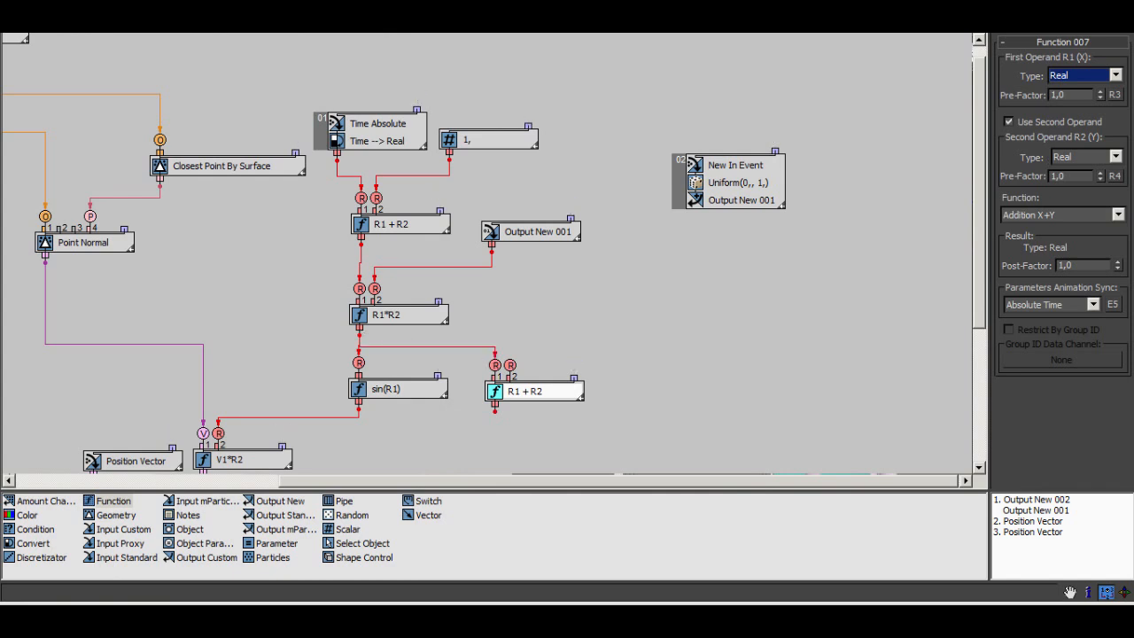
# Disable the new function's second operand, set its function to Sine sin(X) and place it slightly higher.
pyautogui.click(1009, 122)
pyautogui.moveTo(532, 391); pyautogui.dragTo(527, 358)
pyautogui.click(1118, 215)
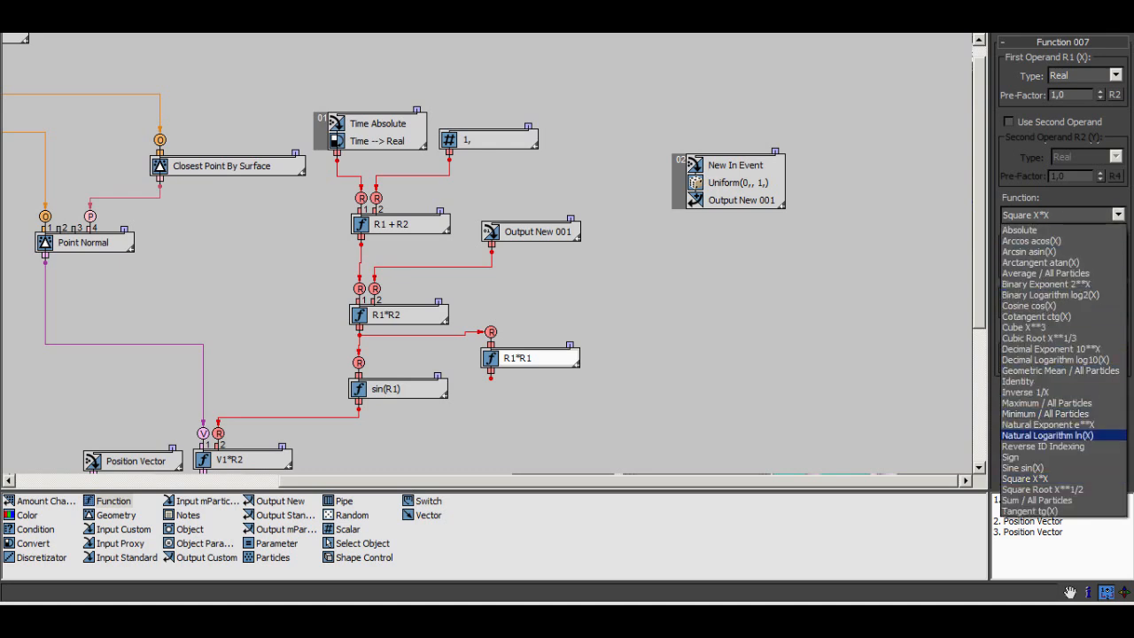
pyautogui.click(1050, 467)
# Delete the original sin(R1) function that feeds V1*R2.
pyautogui.click(399, 389)
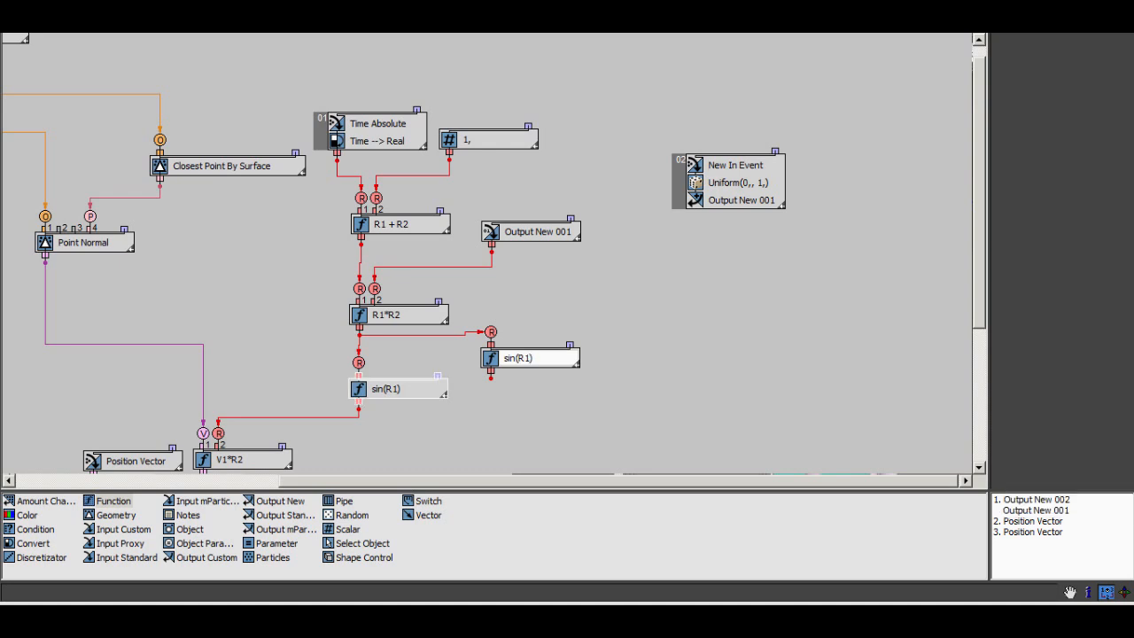
pyautogui.moveTo(421, 390); pyautogui.dragTo(488, 361, button='middle')
pyautogui.rightClick(488, 361)
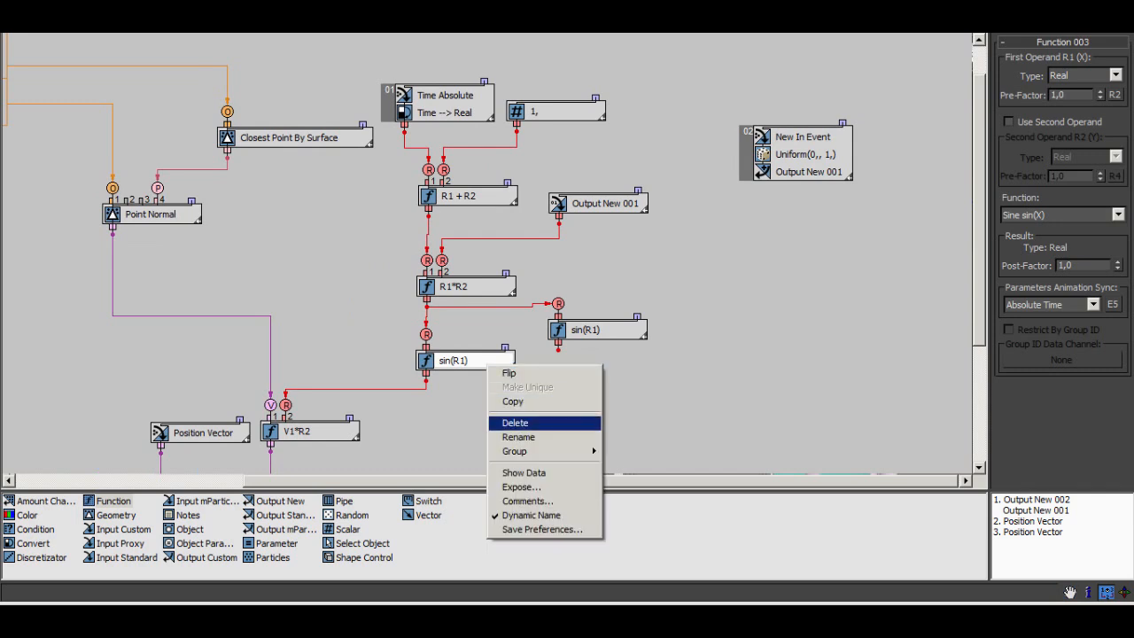
pyautogui.click(519, 422)
# Add a new function with a Real second operand, fed by Point Normal and the new sin(R1) function.
pyautogui.moveTo(496, 403); pyautogui.dragTo(528, 366, button='middle')
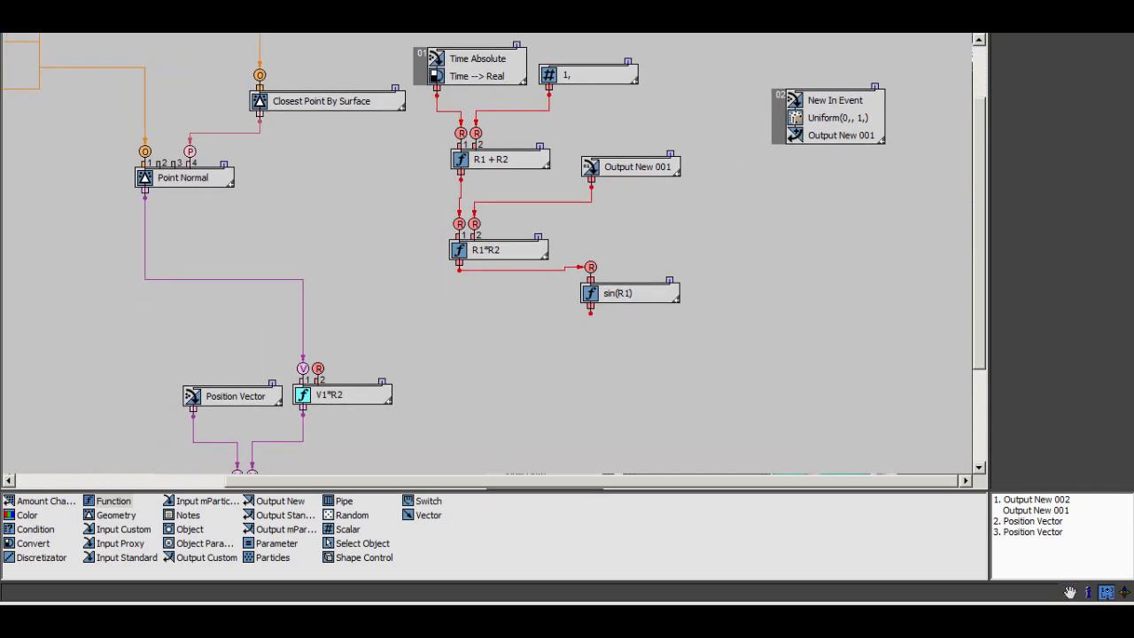
pyautogui.moveTo(112, 501); pyautogui.dragTo(429, 319)
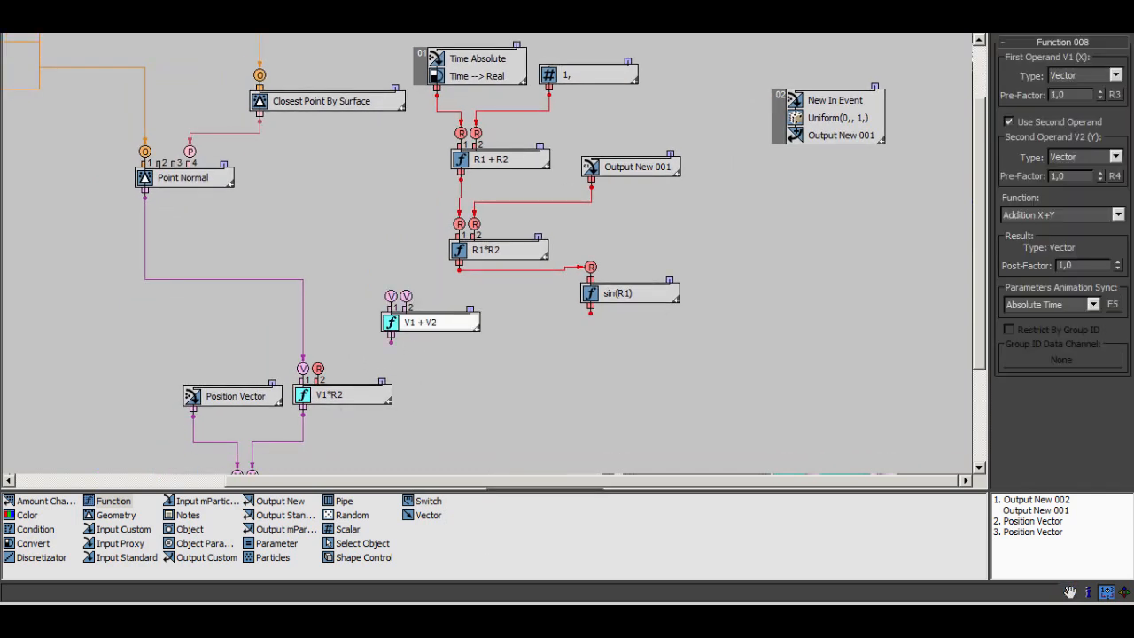
pyautogui.click(1086, 157)
pyautogui.click(1081, 203)
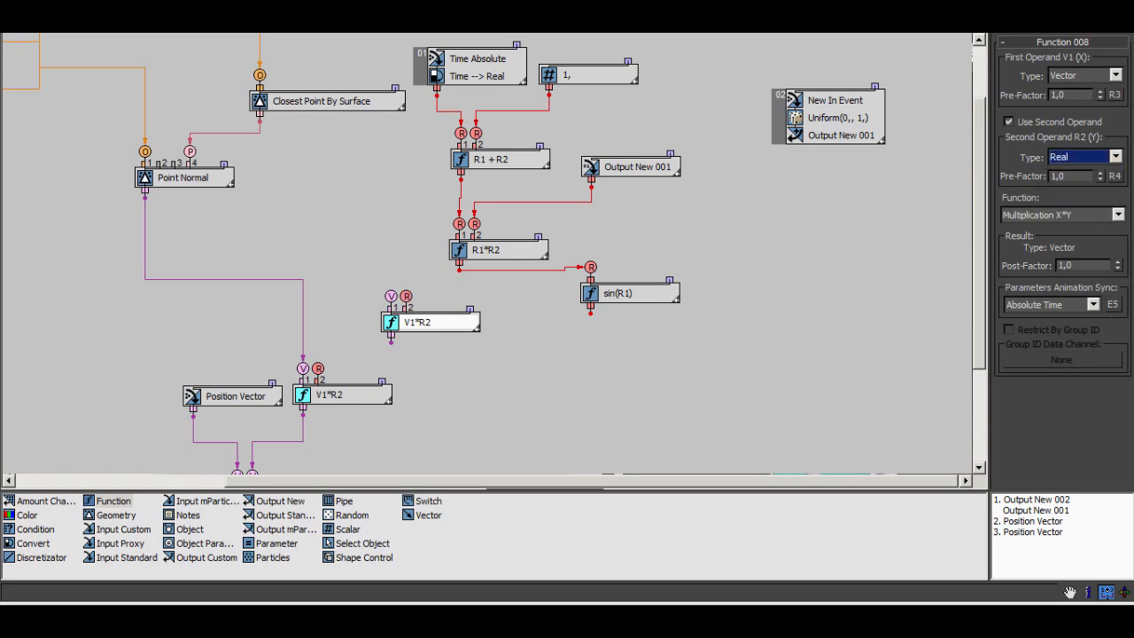
pyautogui.moveTo(369, 270); pyautogui.dragTo(145, 195)
pyautogui.moveTo(416, 322); pyautogui.dragTo(590, 312)
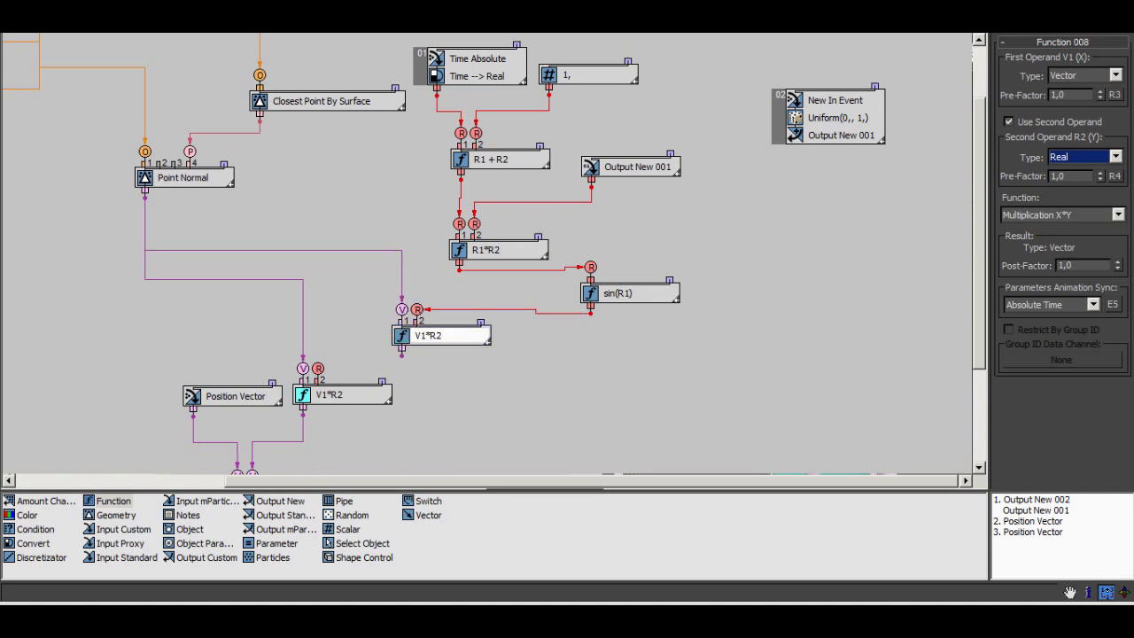
# Delete the old V1*R2 function beside the Position Vector input.
pyautogui.moveTo(350, 425); pyautogui.dragTo(531, 402, button='middle')
pyautogui.click(530, 371)
pyautogui.rightClick(510, 374)
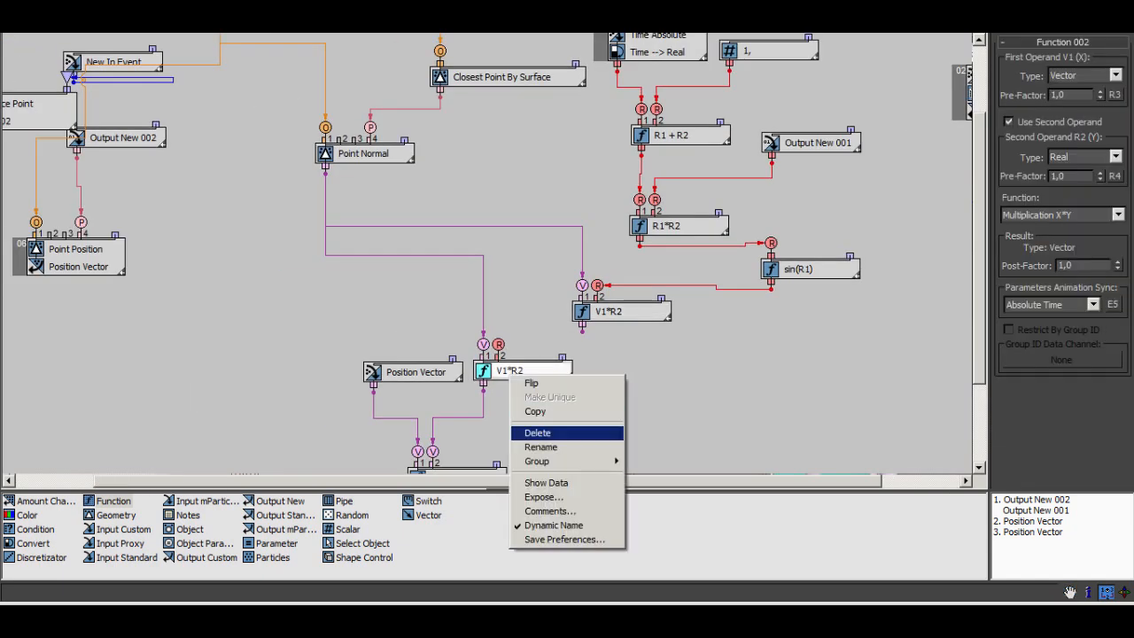
pyautogui.click(536, 433)
# Select the Position Vector input with its downstream operators and move them lower to make room below V1*R2.
pyautogui.moveTo(537, 432); pyautogui.dragTo(512, 361, button='middle')
pyautogui.moveTo(339, 272); pyautogui.dragTo(481, 430)
pyautogui.moveTo(481, 430); pyautogui.dragTo(434, 300, button='middle')
pyautogui.moveTo(346, 170); pyautogui.dragTo(352, 275)
pyautogui.moveTo(352, 276); pyautogui.dragTo(288, 551, button='middle')
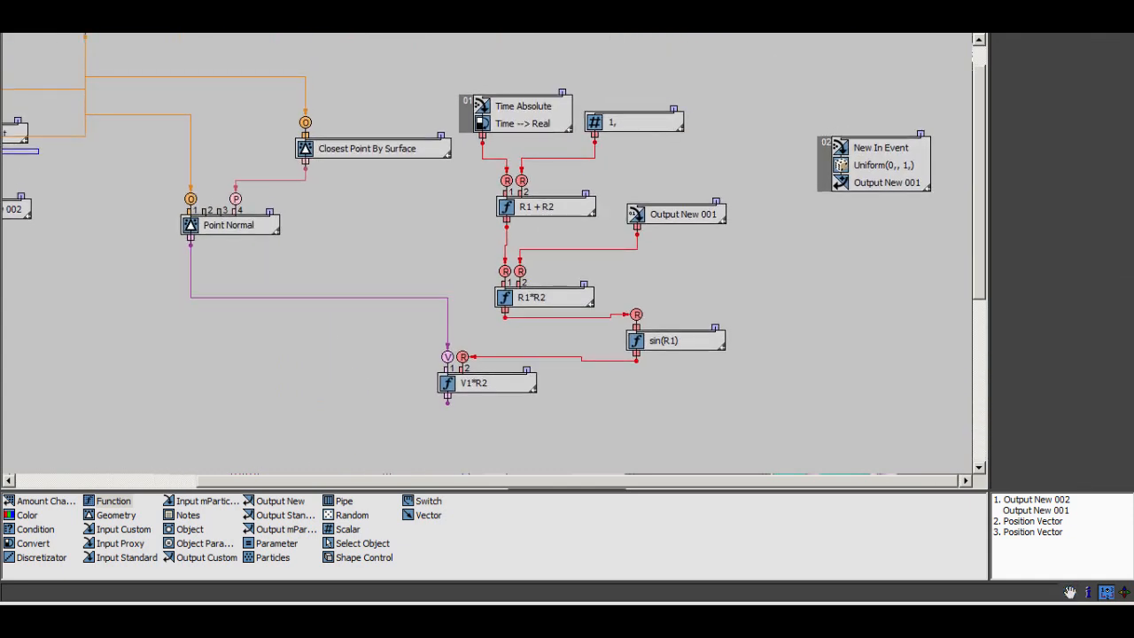
# Rearrange R1*R2, Output New 001 and R1 + R2 closer together beneath the time inputs.
pyautogui.moveTo(550, 299); pyautogui.dragTo(559, 260)
pyautogui.moveTo(681, 215); pyautogui.dragTo(656, 198)
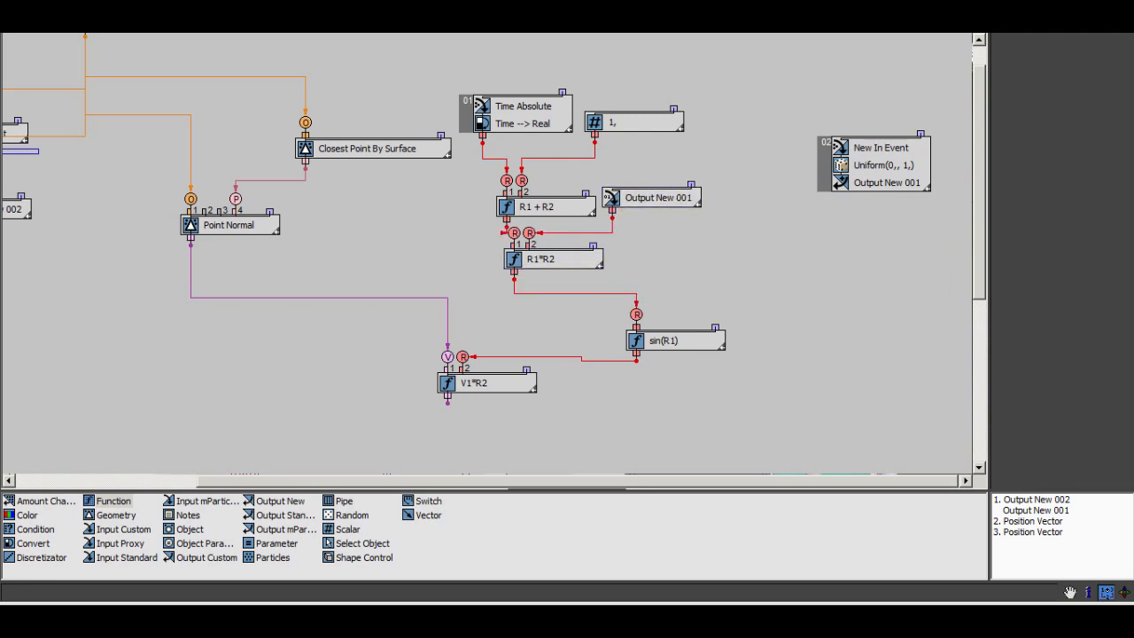
pyautogui.moveTo(550, 208); pyautogui.dragTo(546, 192)
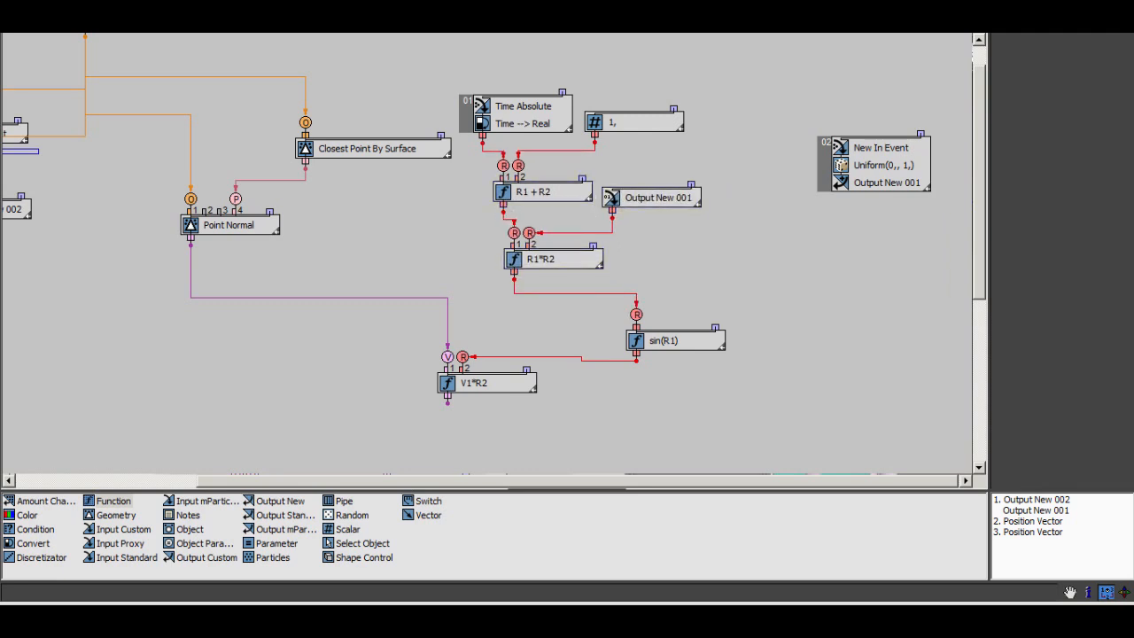
# Minimize the data operator window and inspect the particles on the sphere from several angles in the perspective view.
pyautogui.click(1110, 8)
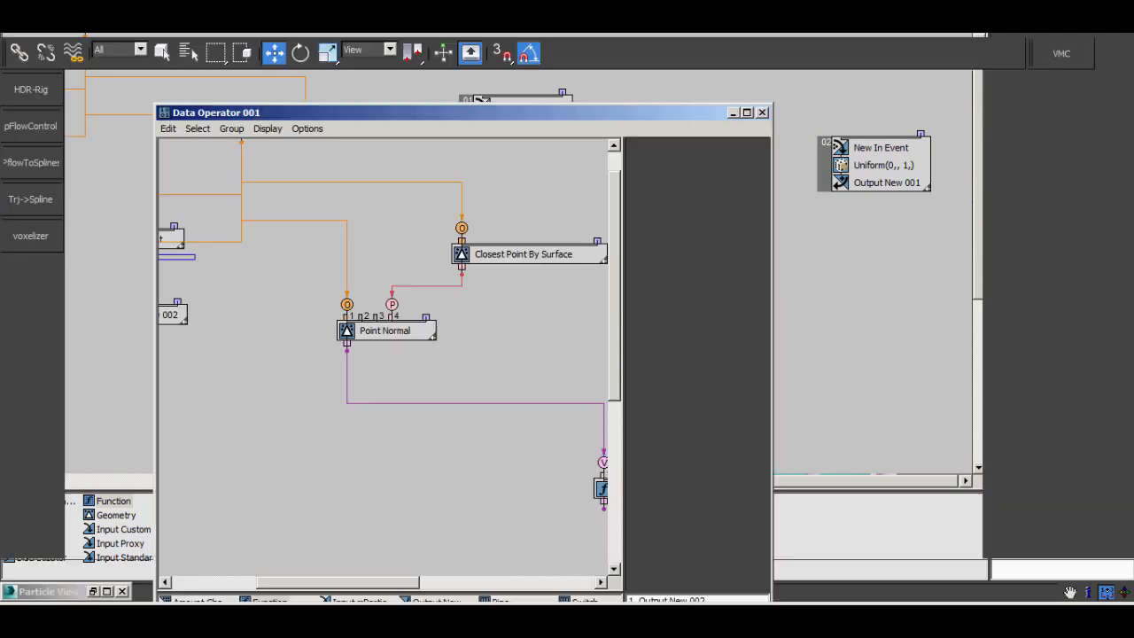
pyautogui.click(735, 113)
pyautogui.keyDown('alt'); pyautogui.moveTo(660, 288); pyautogui.dragTo(670, 319, button='middle'); pyautogui.keyUp('alt')
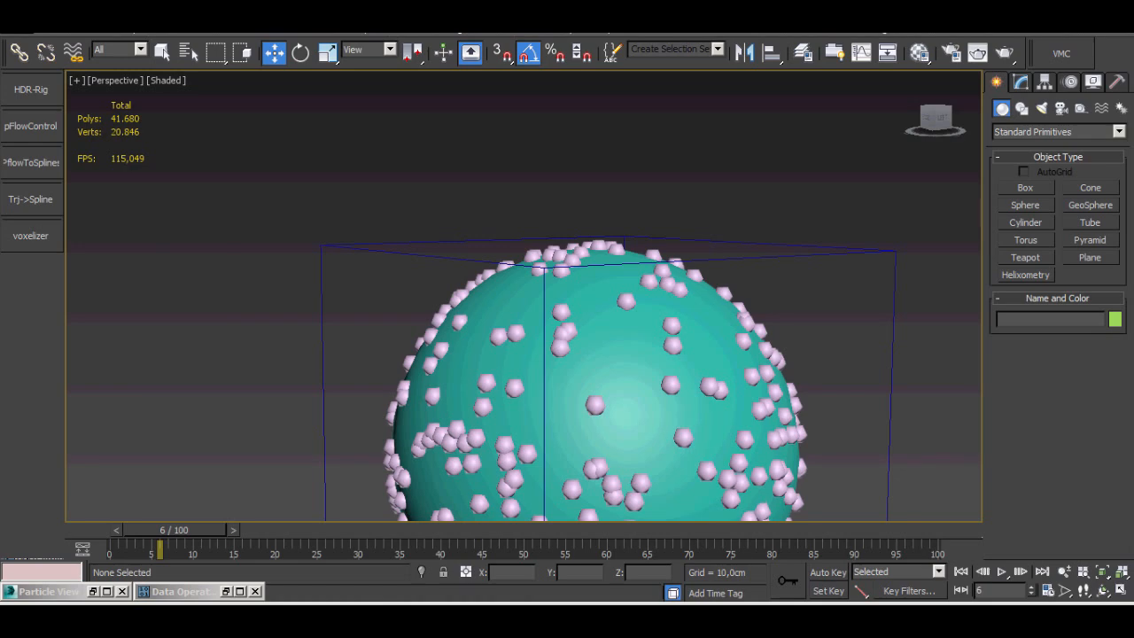
pyautogui.moveTo(656, 310)
pyautogui.keyDown('alt'); pyautogui.mouseDown(button='middle')
pyautogui.moveTo(645, 348)
pyautogui.moveTo(700, 355)
pyautogui.moveTo(736, 310)
pyautogui.moveTo(645, 319)
pyautogui.mouseUp(button='middle'); pyautogui.keyUp('alt')
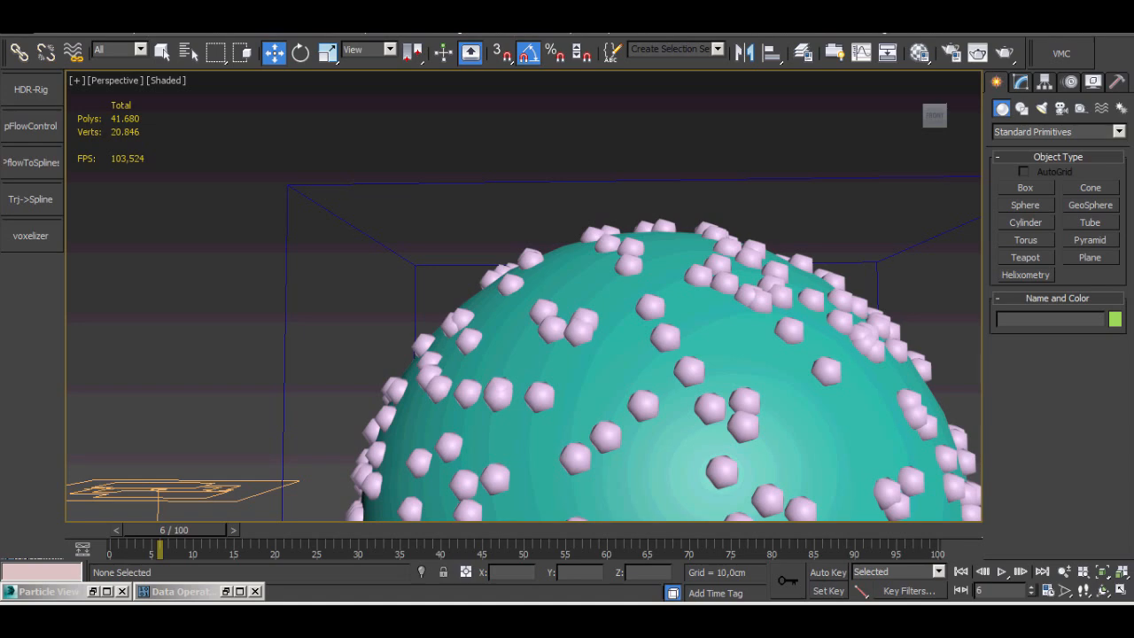
pyautogui.keyDown('alt'); pyautogui.moveTo(501, 267); pyautogui.dragTo(655, 271, button='middle'); pyautogui.keyUp('alt')
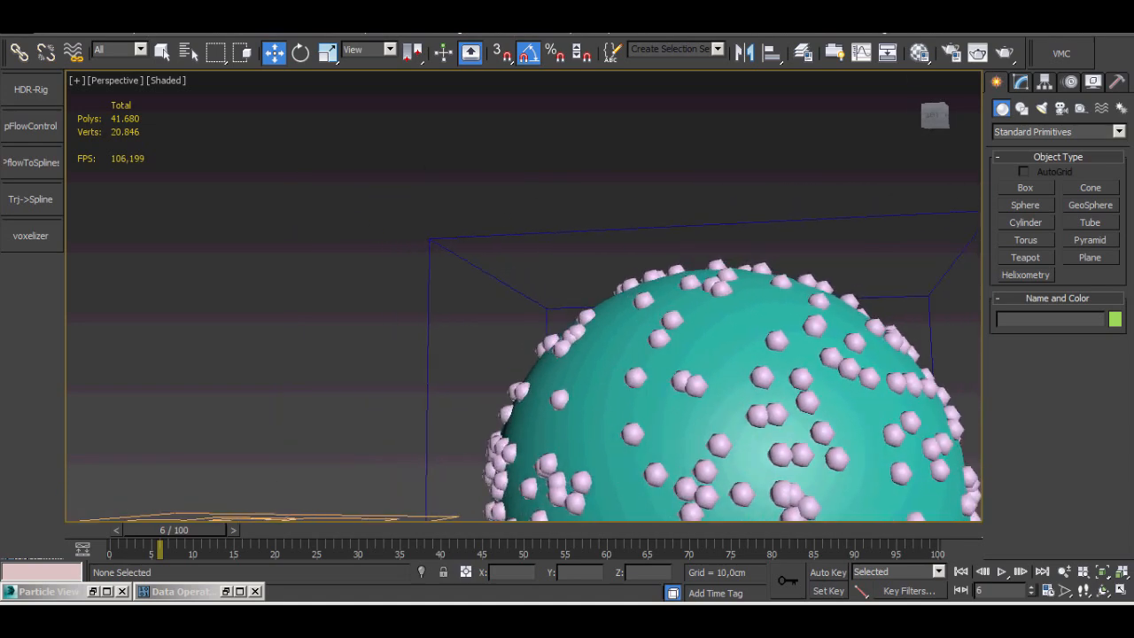
# Reopen the Data Operator 001 window and add a new Function between V1*R2 and the Position Vector input.
pyautogui.click(225, 591)
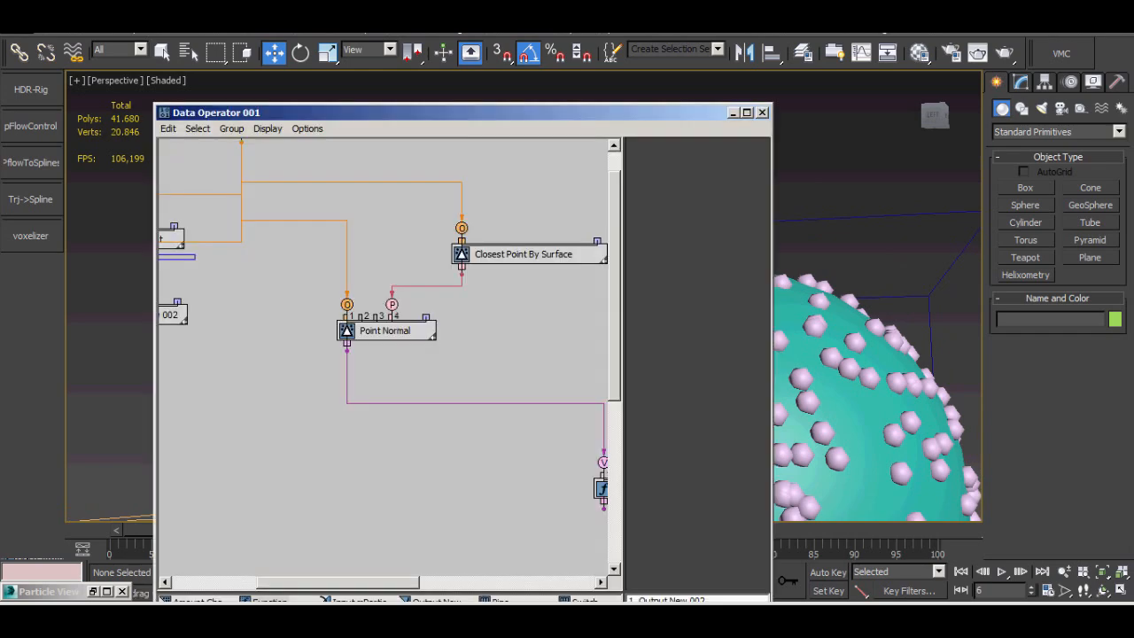
pyautogui.moveTo(550, 425); pyautogui.dragTo(351, 284, button='middle')
pyautogui.rightClick(341, 412)
pyautogui.moveTo(381, 455)
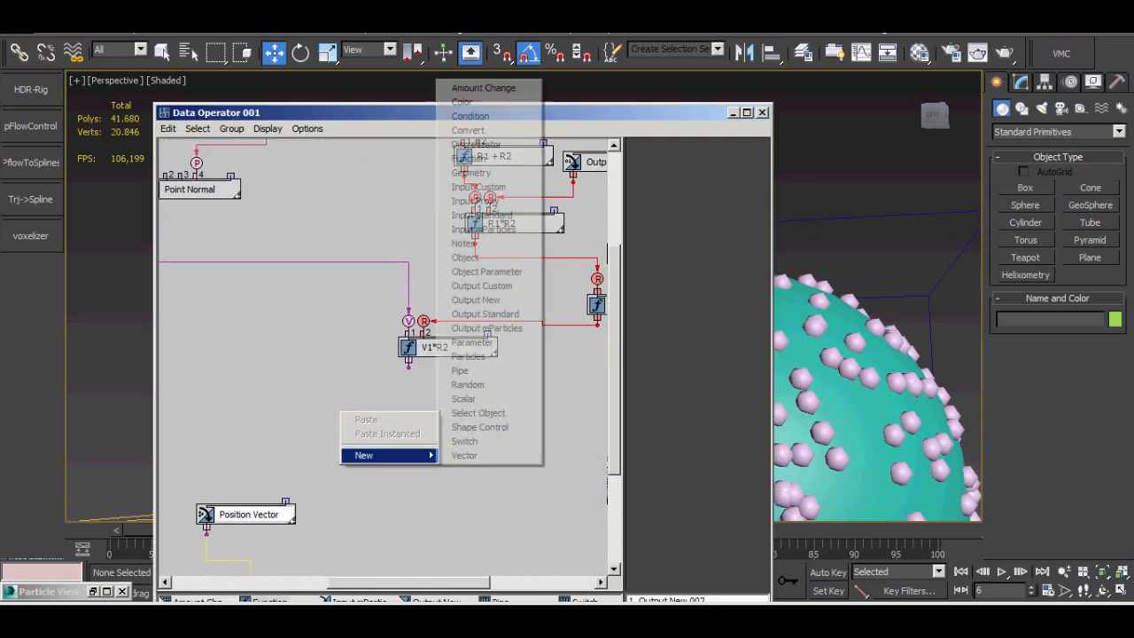
pyautogui.click(468, 158)
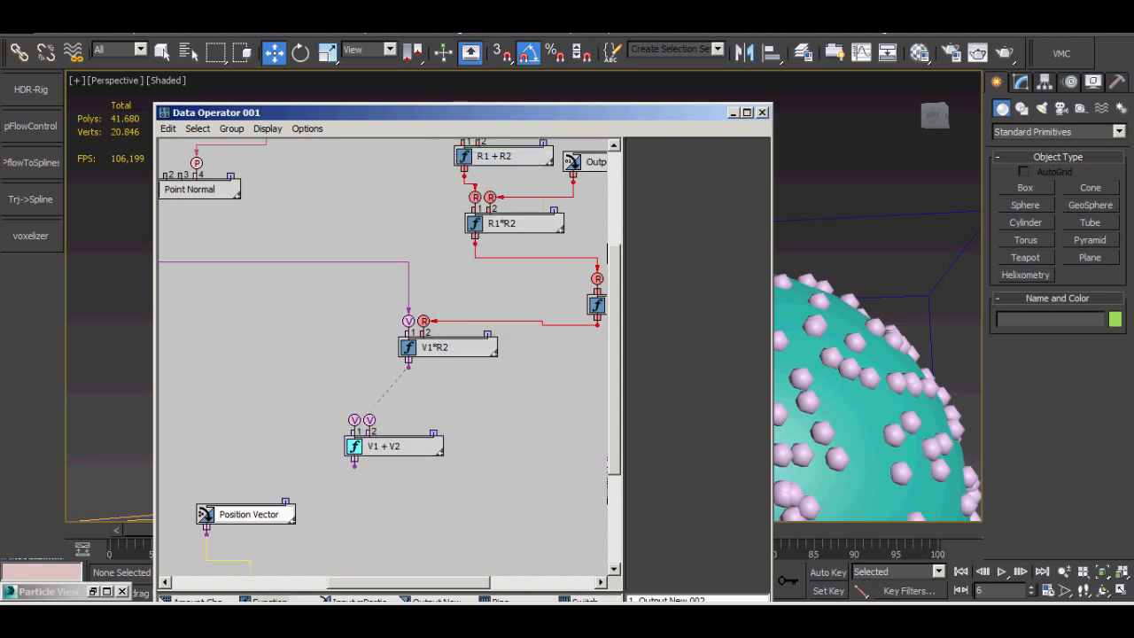
# Move the Position Vector output away from the lower function and wire V1*R2 directly into it, shifting the new V1 + V2 aside.
pyautogui.moveTo(381, 425); pyautogui.dragTo(391, 231, button='middle')
pyautogui.moveTo(302, 425); pyautogui.dragTo(320, 407)
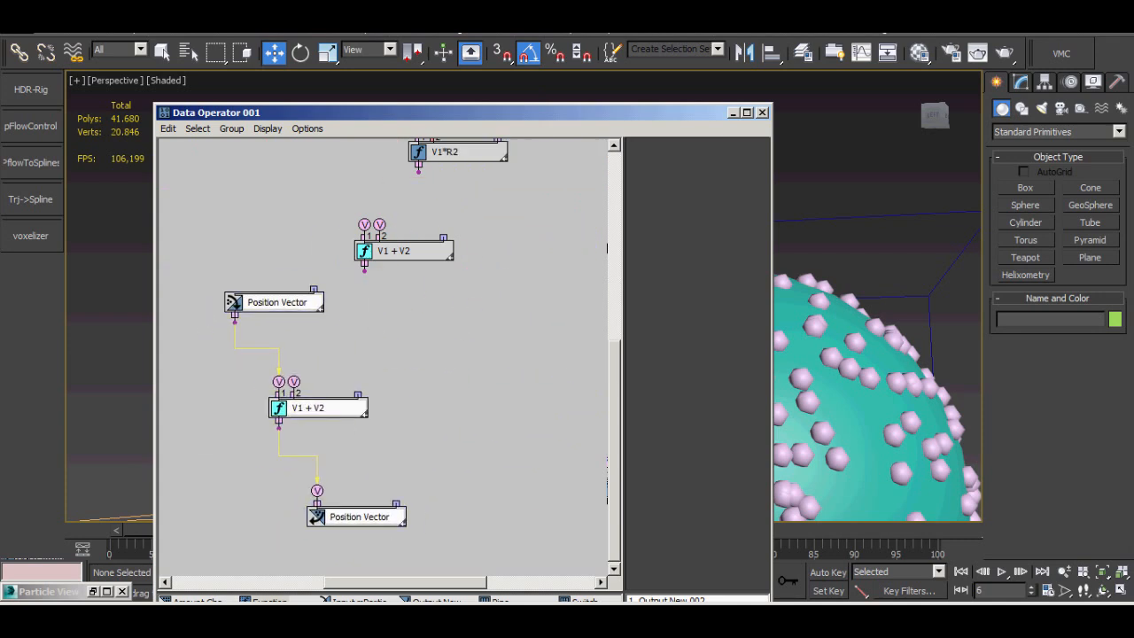
pyautogui.rightClick(309, 458)
pyautogui.rightClick(307, 456)
pyautogui.moveTo(359, 517); pyautogui.dragTo(567, 325)
pyautogui.keyDown('ctrl'); pyautogui.click(283, 527); pyautogui.keyUp('ctrl')
pyautogui.moveTo(567, 324); pyautogui.dragTo(544, 448, button='middle')
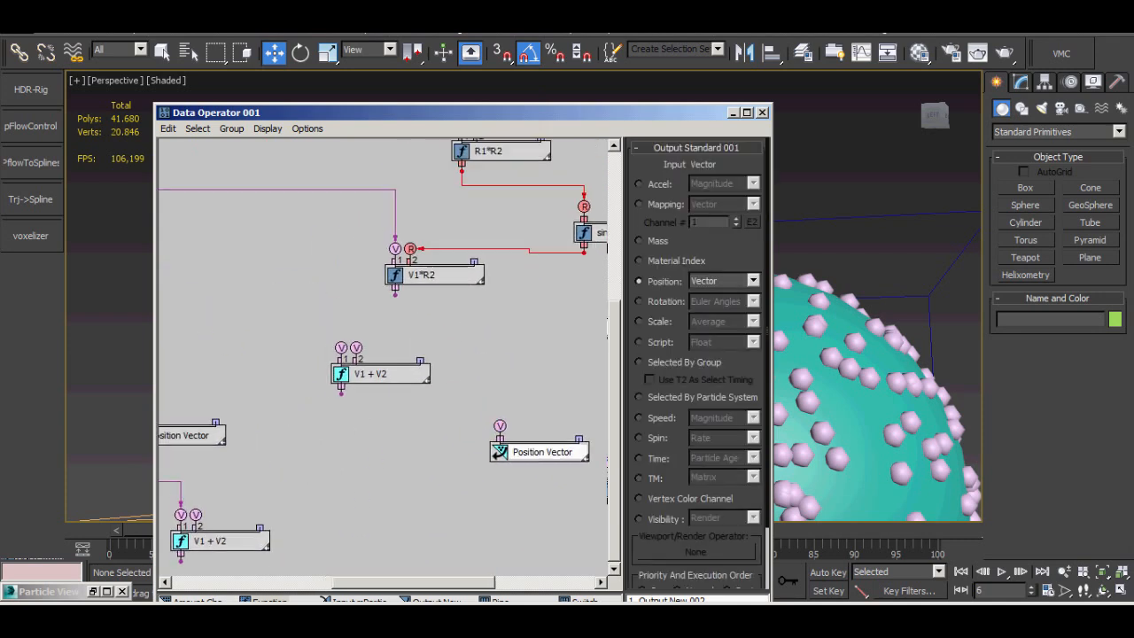
pyautogui.moveTo(381, 374); pyautogui.dragTo(283, 375)
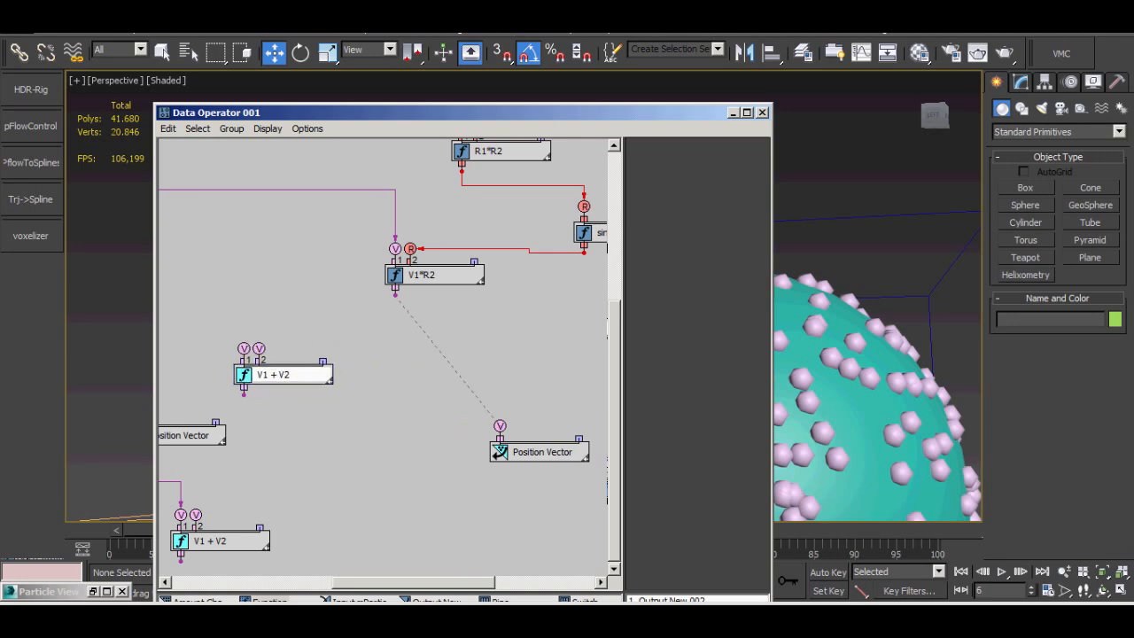
pyautogui.moveTo(395, 294); pyautogui.dragTo(500, 426)
# Review the geo and Point Normal branch and show the settings of the Closest Point By Surface operator.
pyautogui.moveTo(496, 274); pyautogui.dragTo(417, 535, button='middle')
pyautogui.moveTo(213, 302); pyautogui.dragTo(546, 358, button='middle')
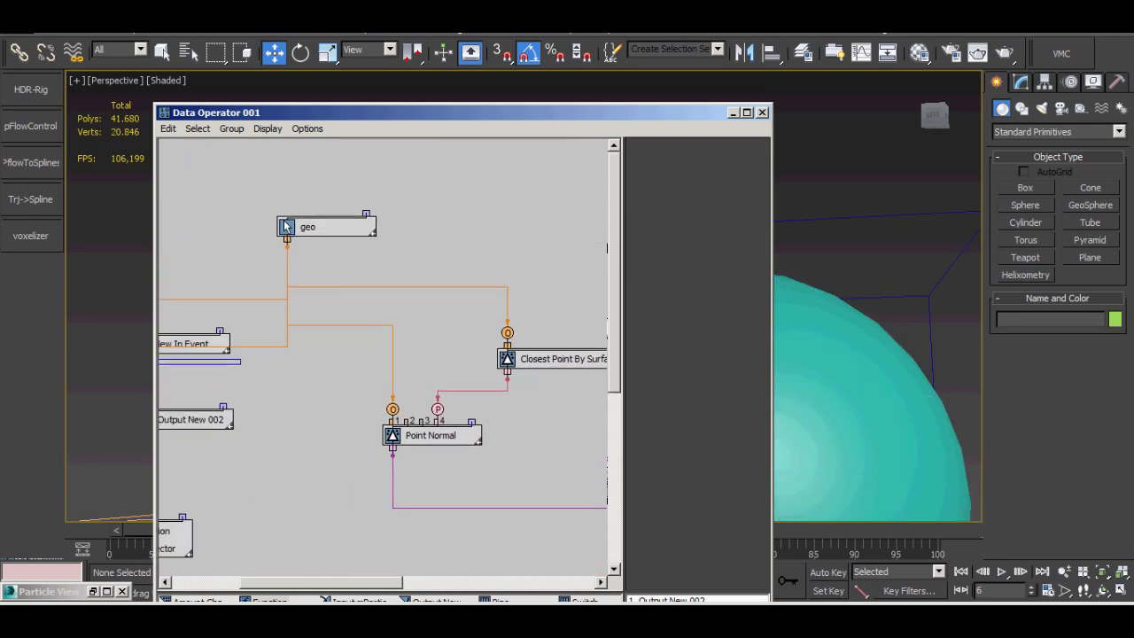
pyautogui.moveTo(286, 226); pyautogui.dragTo(273, 188, button='middle')
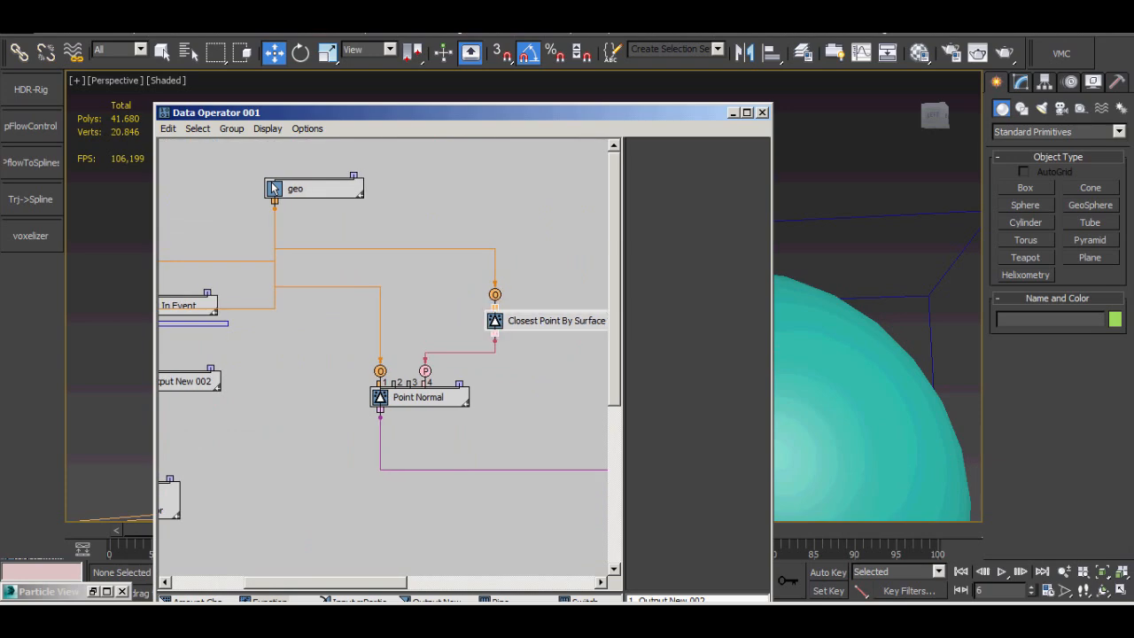
pyautogui.click(531, 320)
pyautogui.moveTo(531, 321); pyautogui.dragTo(347, 295, button='middle')
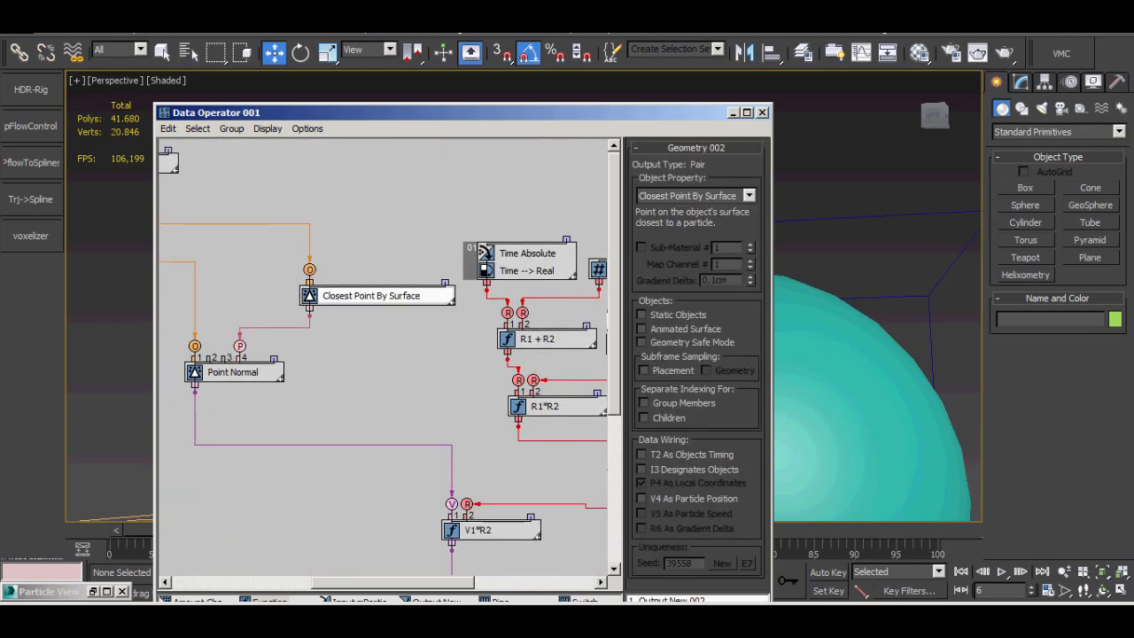
# Minimize the data operator window and inspect the particles inside the sphere in wireframe display.
pyautogui.click(734, 112)
pyautogui.moveTo(728, 132)
pyautogui.keyDown('alt'); pyautogui.mouseDown(button='middle')
pyautogui.moveTo(678, 173)
pyautogui.moveTo(642, 234)
pyautogui.mouseUp(button='middle'); pyautogui.keyUp('alt')
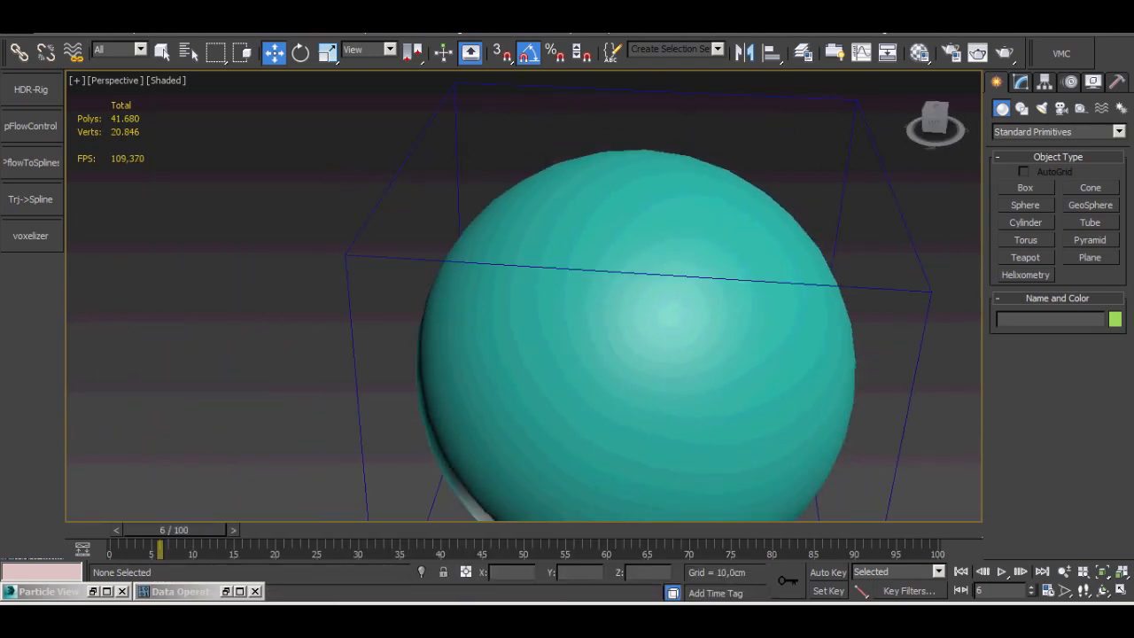
pyautogui.press('F3')
pyautogui.scroll(5, 637, 371)
pyautogui.scroll(-5, 611, 358)
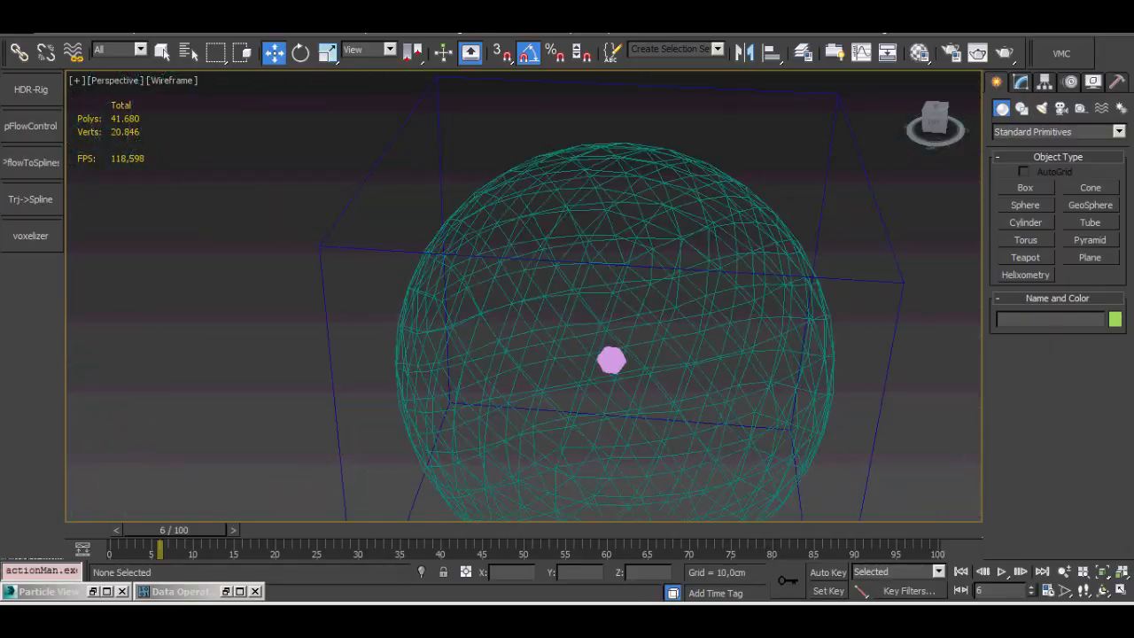
pyautogui.moveTo(612, 358); pyautogui.dragTo(567, 273, button='middle')
pyautogui.click(585, 289)
pyautogui.scroll(-5, 587, 295)
pyautogui.scroll(3, 661, 310)
pyautogui.click(678, 312)
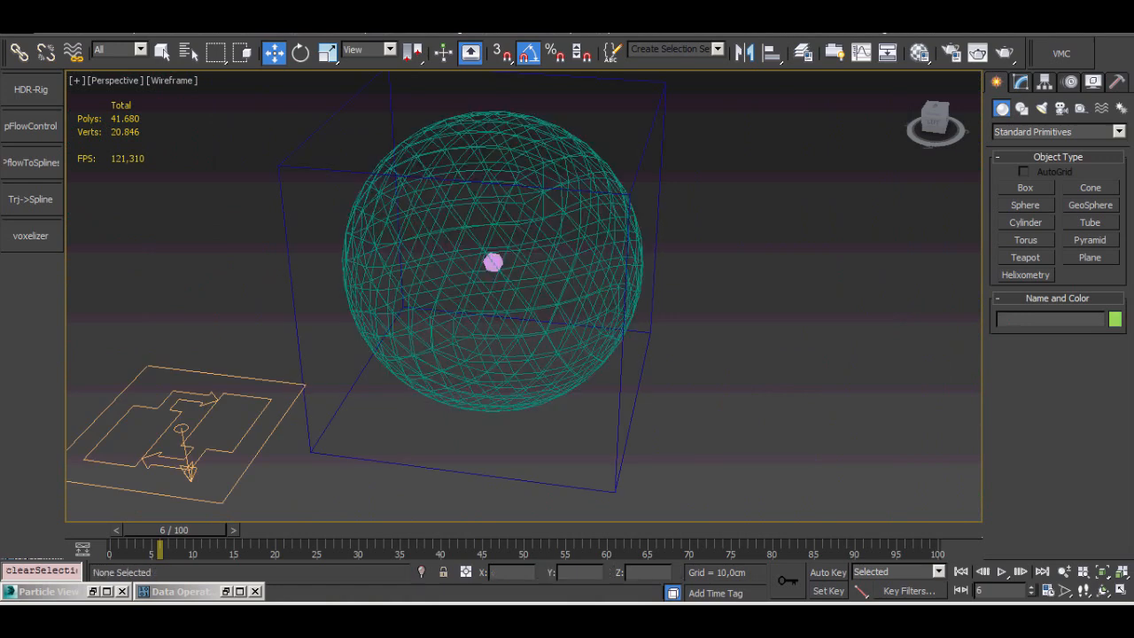
# Play the animation while comparing wireframe and shaded display, stop playback and return to frame 0 in shaded display.
pyautogui.press('/')
pyautogui.scroll(6, 490, 265)
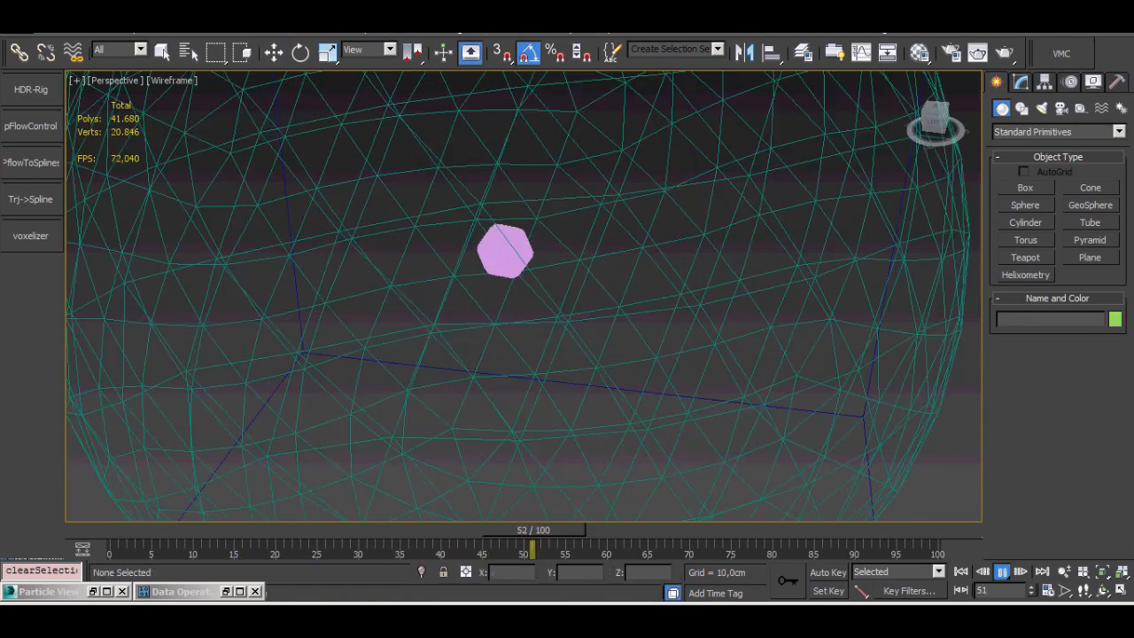
pyautogui.press('F3')
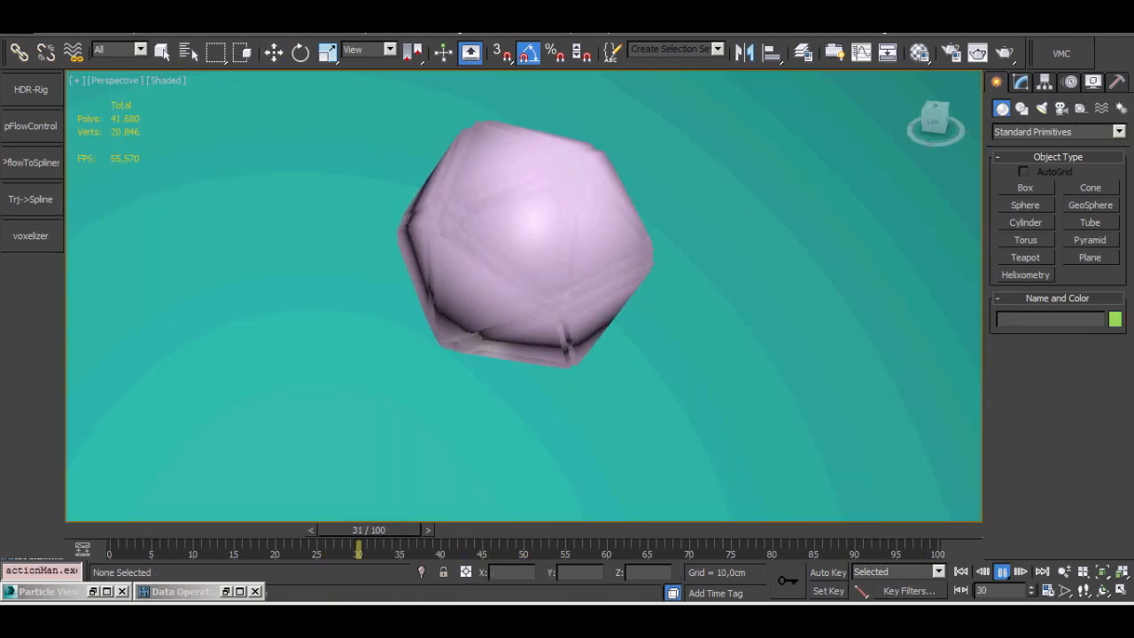
pyautogui.scroll(-6, 523, 296)
pyautogui.press('F3')
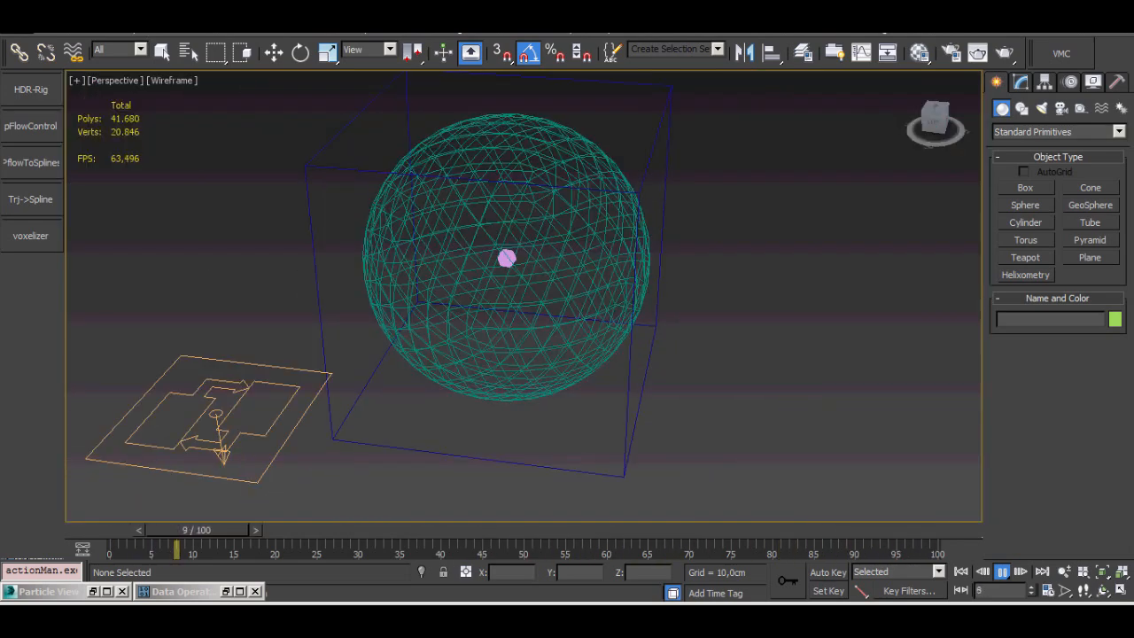
pyautogui.press('F3')
pyautogui.press('w')
pyautogui.press('/')
pyautogui.press('Home')
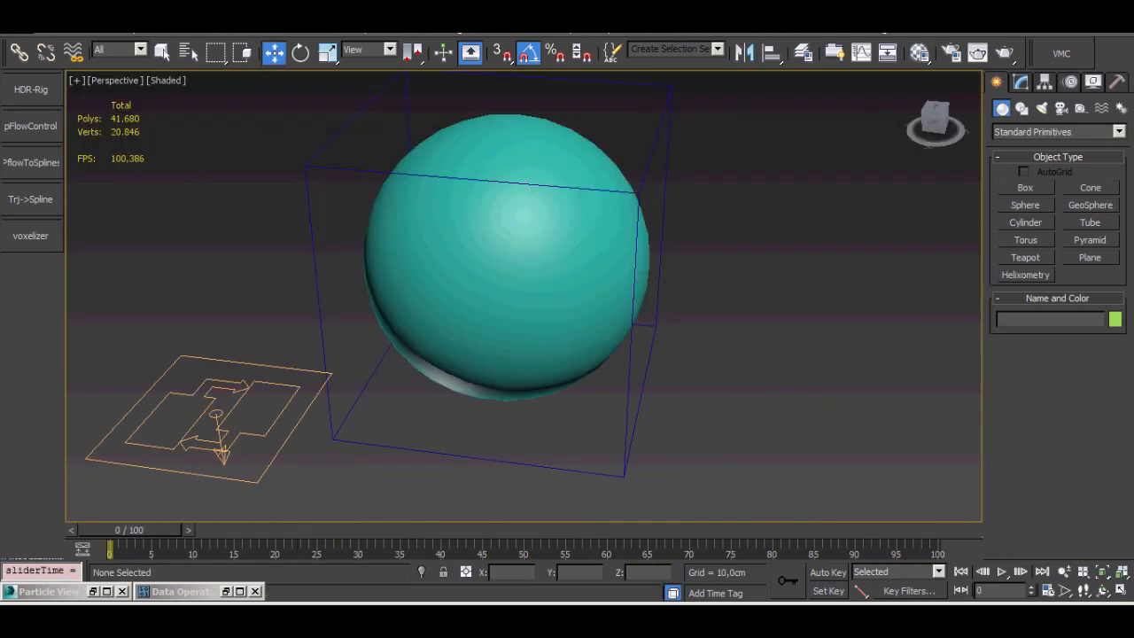
# Restore the Data Operator 001 window and add a new Input Standard operator for Position Vector beneath Point Normal.
pyautogui.click(177, 591)
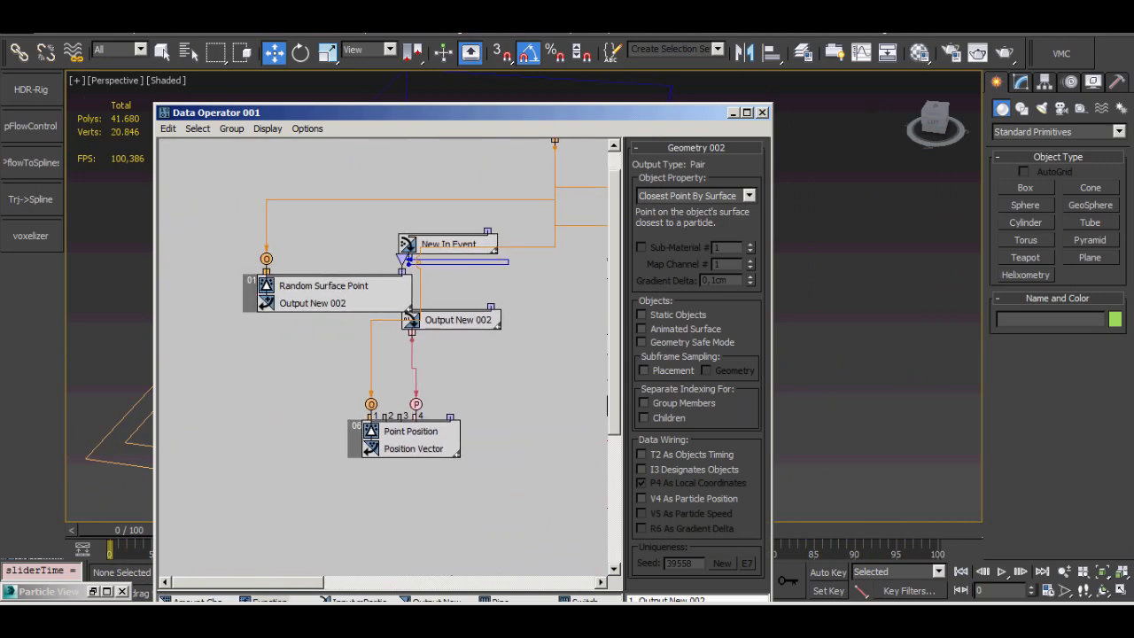
pyautogui.moveTo(580, 390); pyautogui.dragTo(170, 238, button='middle')
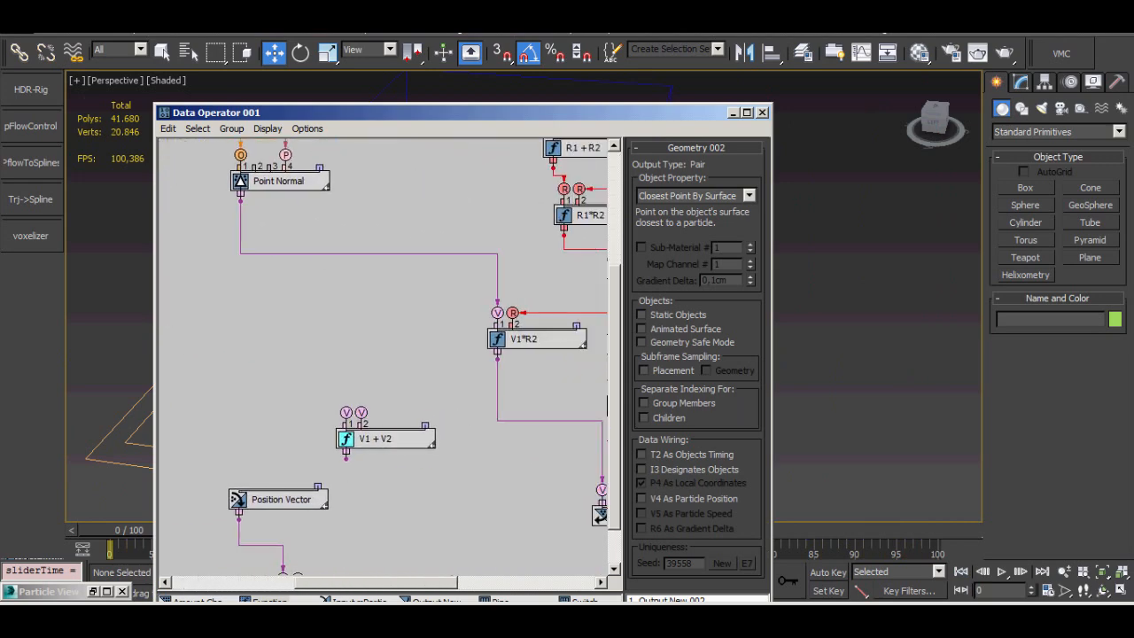
pyautogui.rightClick(260, 306)
pyautogui.moveTo(293, 349)
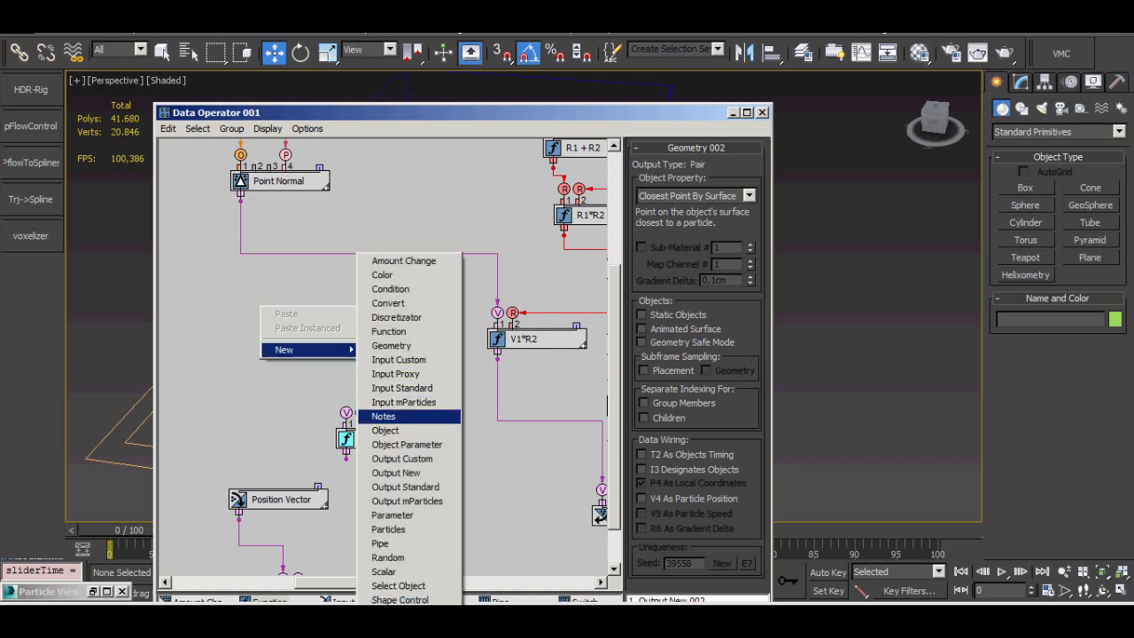
pyautogui.click(402, 388)
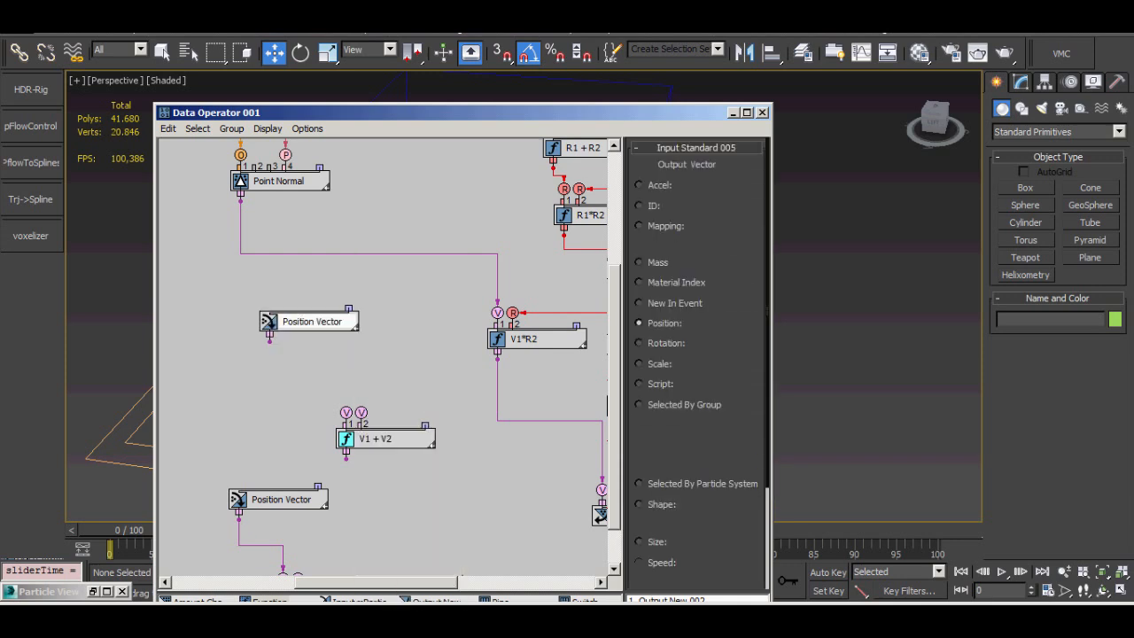
# Wire the new Position Vector input into the first input of the upper V1 + V2 and delete the old lower pair.
pyautogui.moveTo(343, 409); pyautogui.dragTo(346, 413)
pyautogui.moveTo(342, 442); pyautogui.dragTo(400, 267, button='middle')
pyautogui.moveTo(290, 307); pyautogui.dragTo(365, 429)
pyautogui.rightClick(368, 424)
pyautogui.click(395, 482)
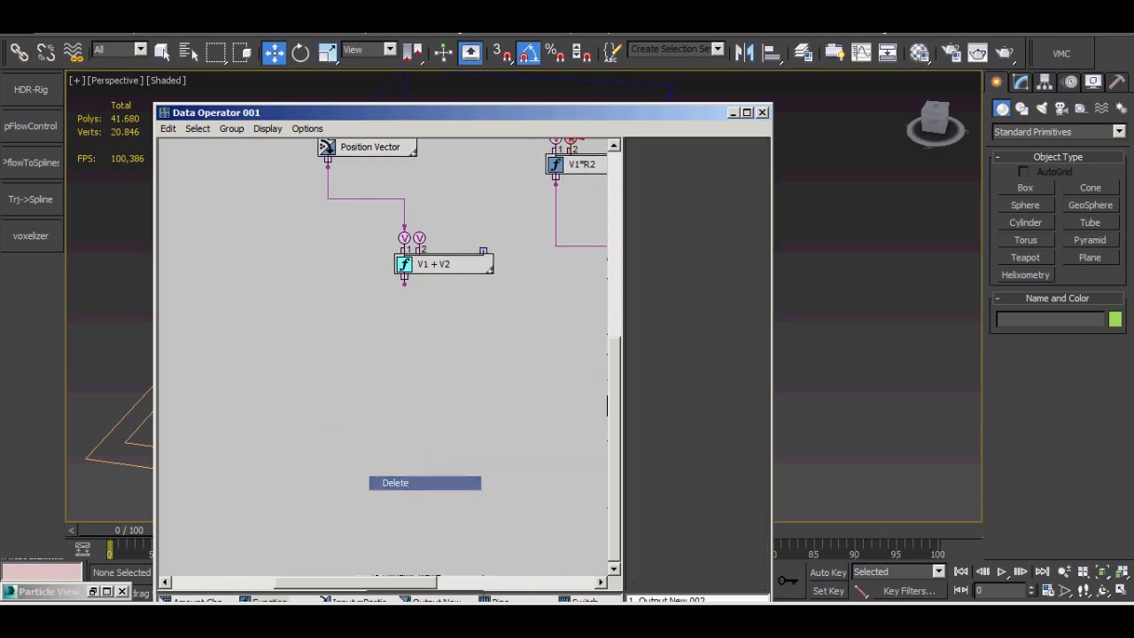
# Move the Position Vector input beside V1*R2, shift the Position Vector output, and wire V1*R2 into the second input of V1 + V2.
pyautogui.moveTo(395, 461); pyautogui.dragTo(410, 577, button='middle')
pyautogui.moveTo(371, 148); pyautogui.dragTo(376, 267)
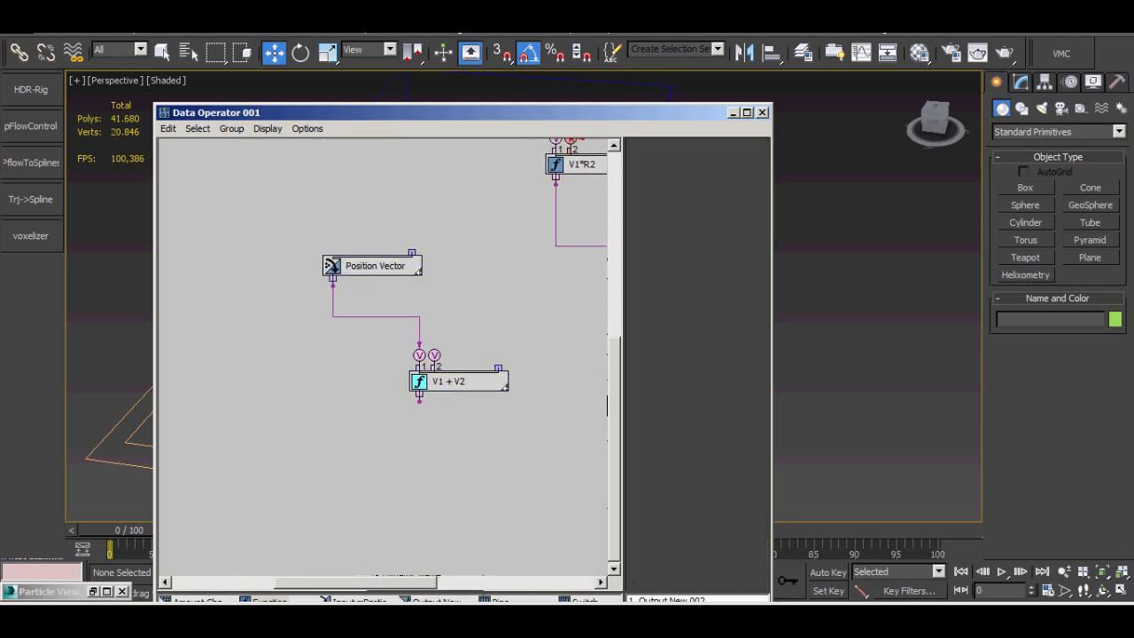
pyautogui.moveTo(443, 301); pyautogui.dragTo(287, 326, button='middle')
pyautogui.moveTo(546, 367); pyautogui.dragTo(541, 390)
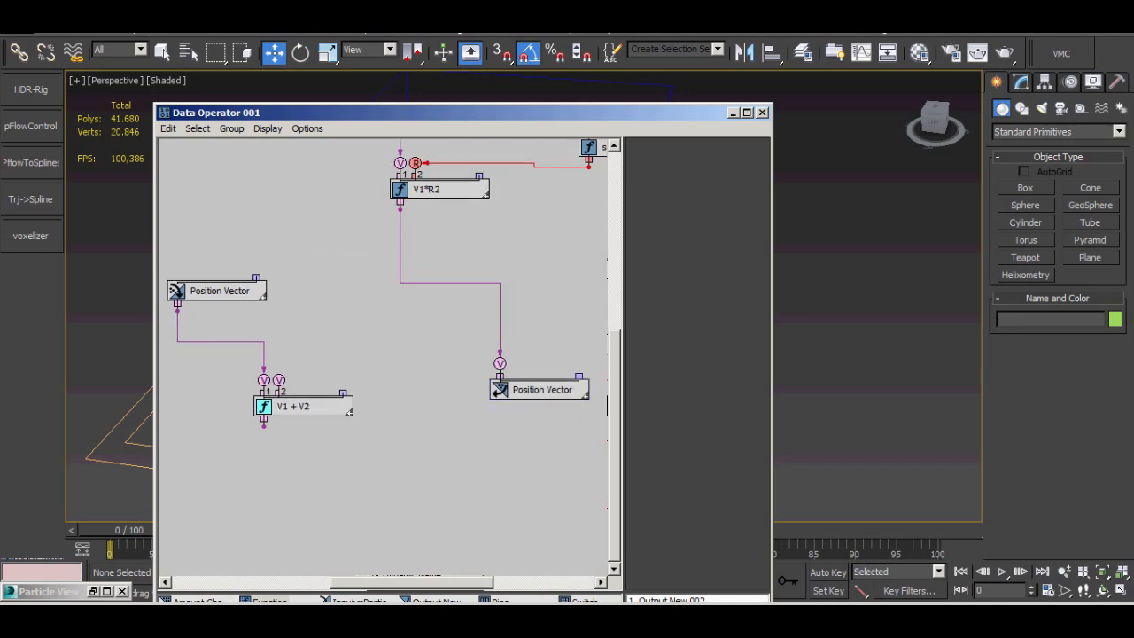
pyautogui.moveTo(213, 291); pyautogui.dragTo(292, 193)
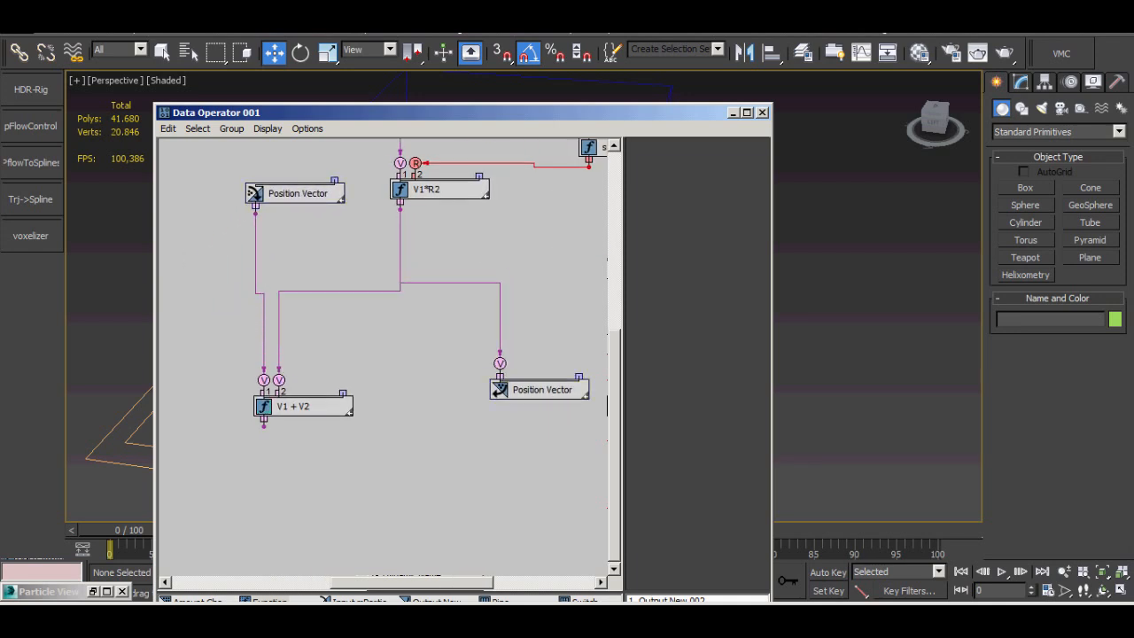
# Move V1 + V2 up between the Position Vector operators and connect its result to the Position Vector output.
pyautogui.moveTo(302, 405); pyautogui.dragTo(354, 357)
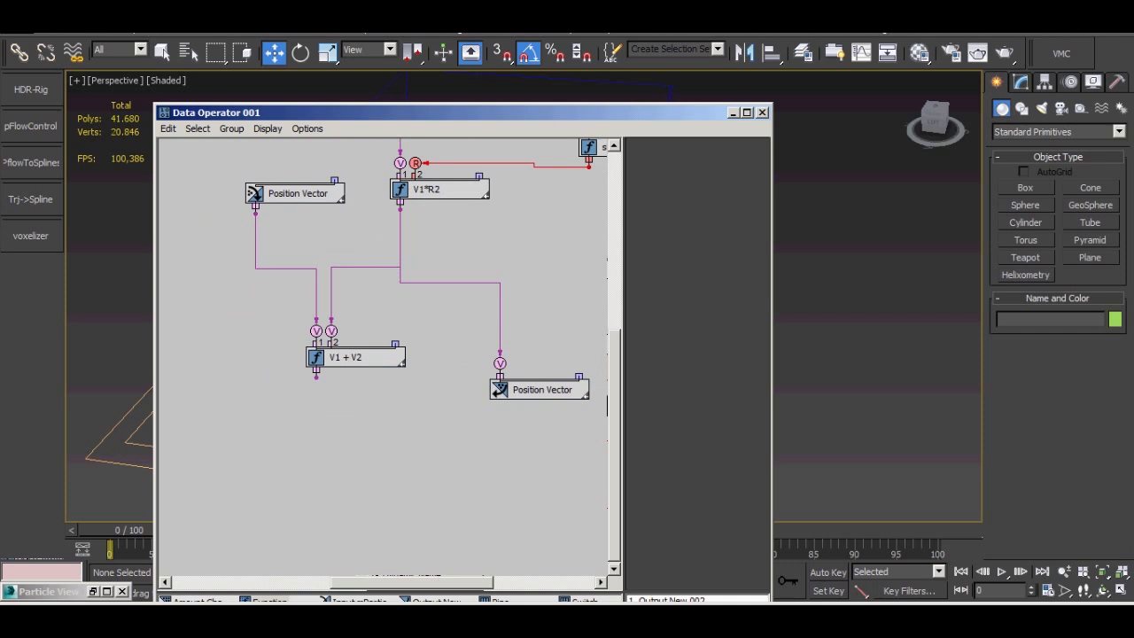
pyautogui.moveTo(398, 319); pyautogui.dragTo(364, 400, button='middle')
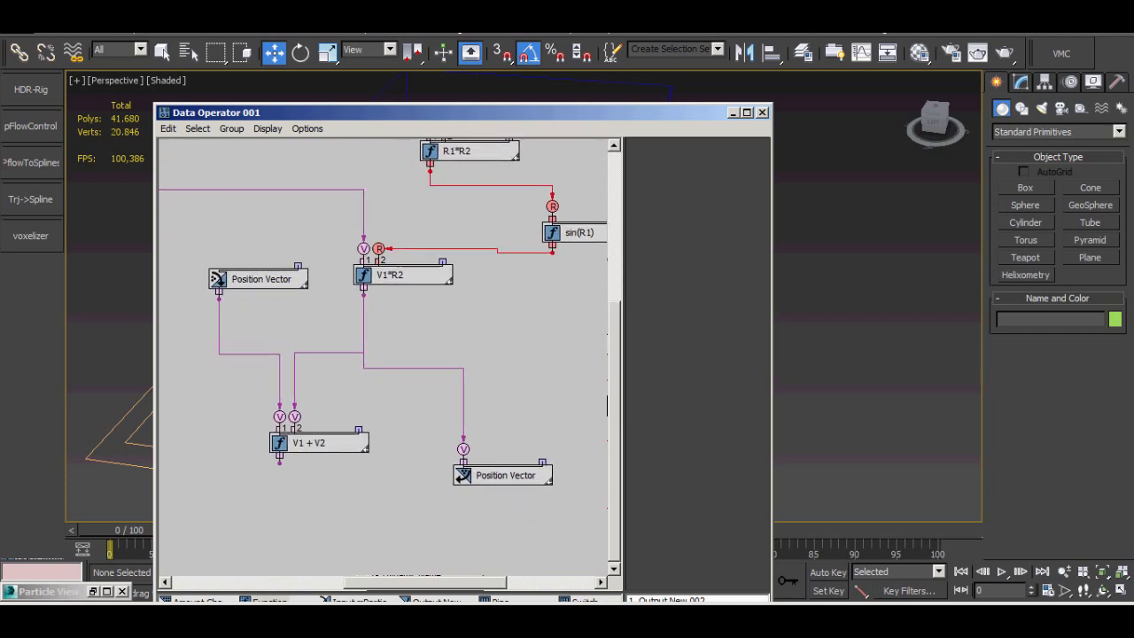
pyautogui.moveTo(323, 442); pyautogui.dragTo(331, 397)
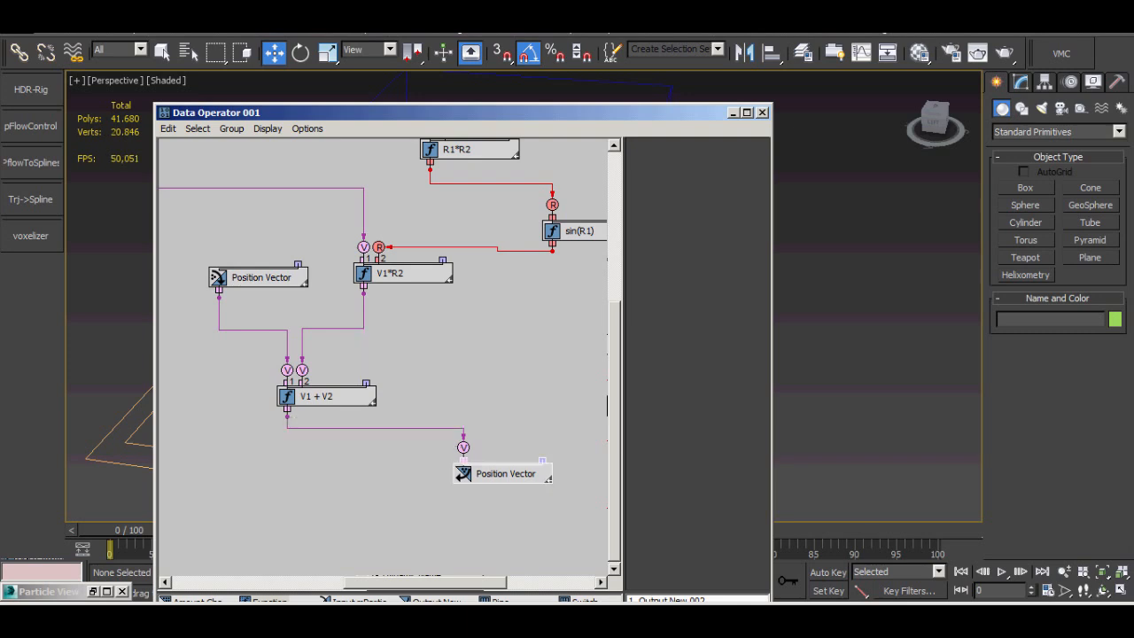
# Play back the particle animation on the sphere, check it from another angle, and return to frame 0.
pyautogui.scroll(-2, 697, 363)
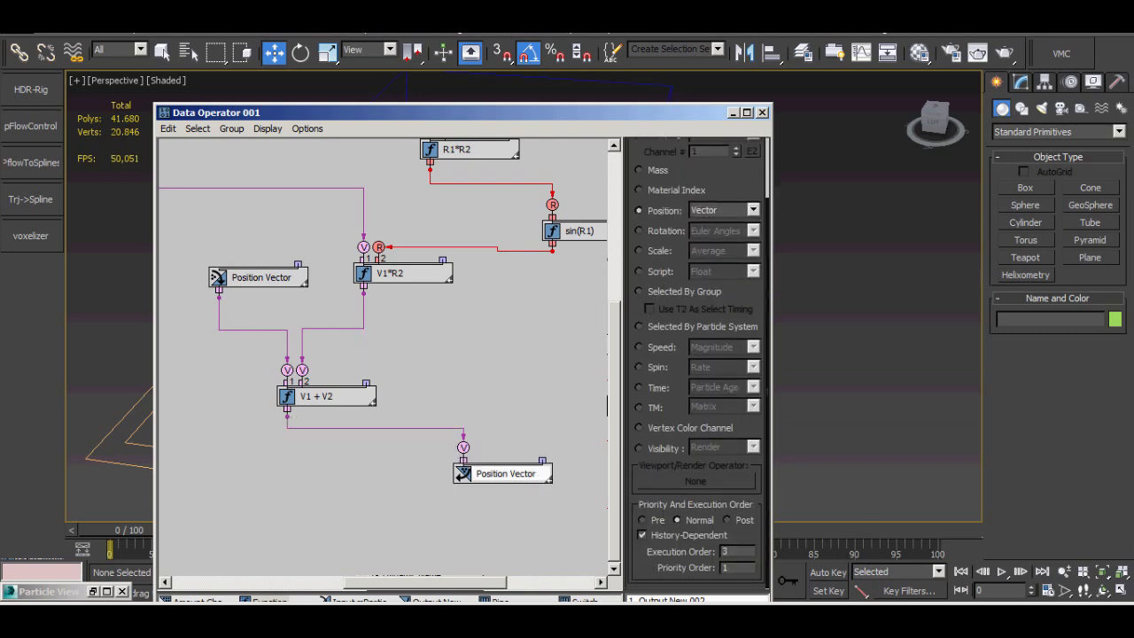
pyautogui.moveTo(461, 112); pyautogui.dragTo(508, 76)
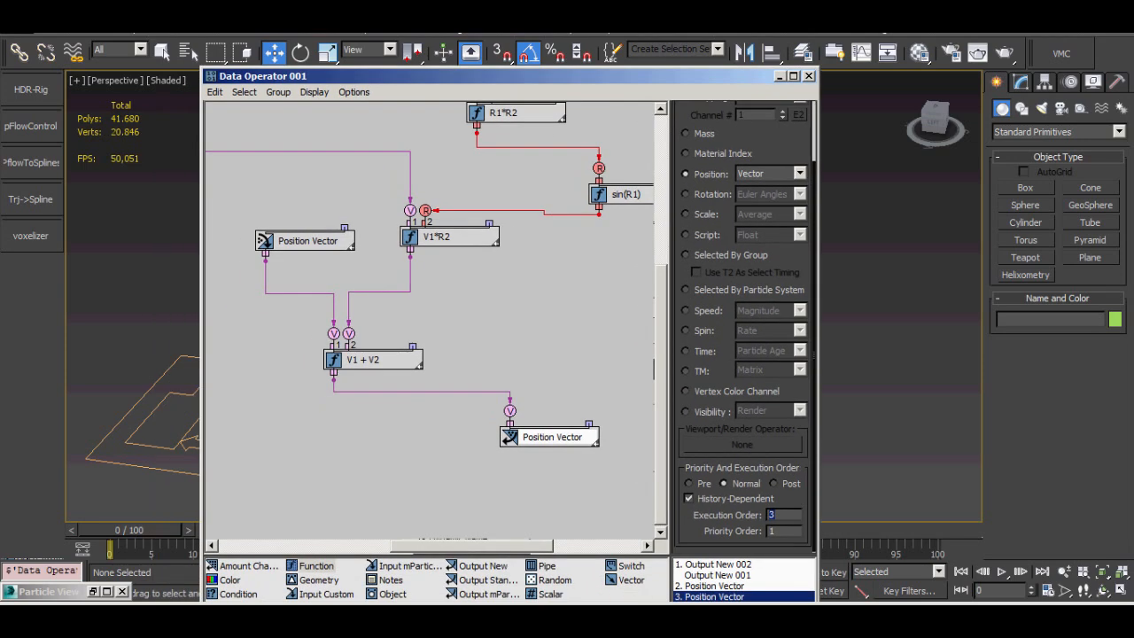
pyautogui.moveTo(408, 328); pyautogui.dragTo(491, 371, button='middle')
pyautogui.click(391, 285)
pyautogui.moveTo(391, 285); pyautogui.dragTo(217, 423, button='middle')
pyautogui.click(780, 76)
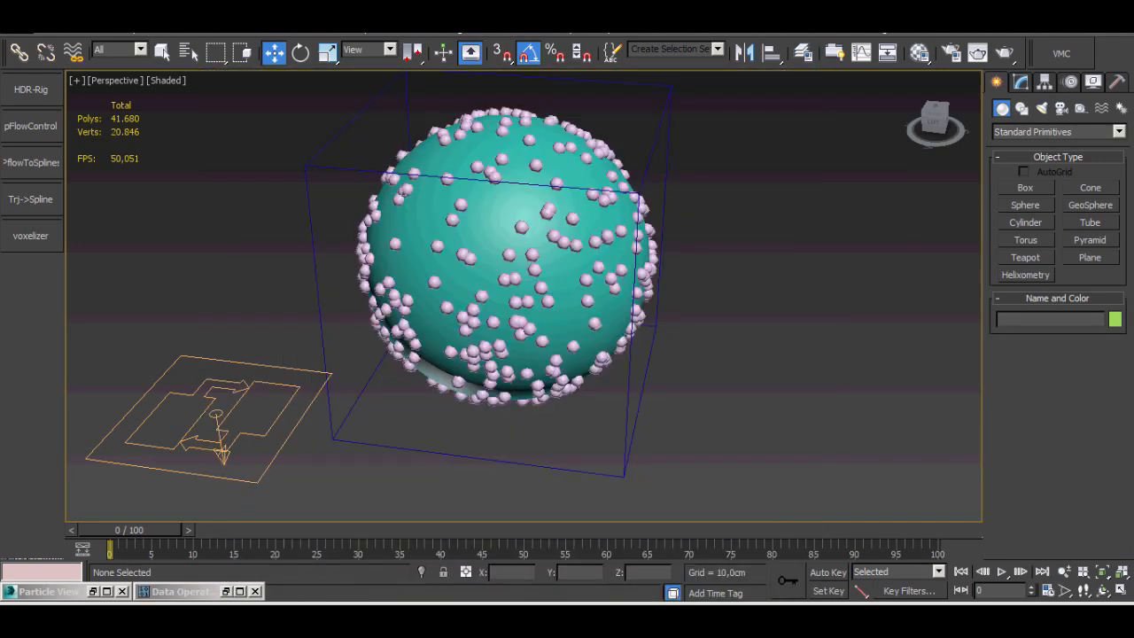
pyautogui.click(1001, 572)
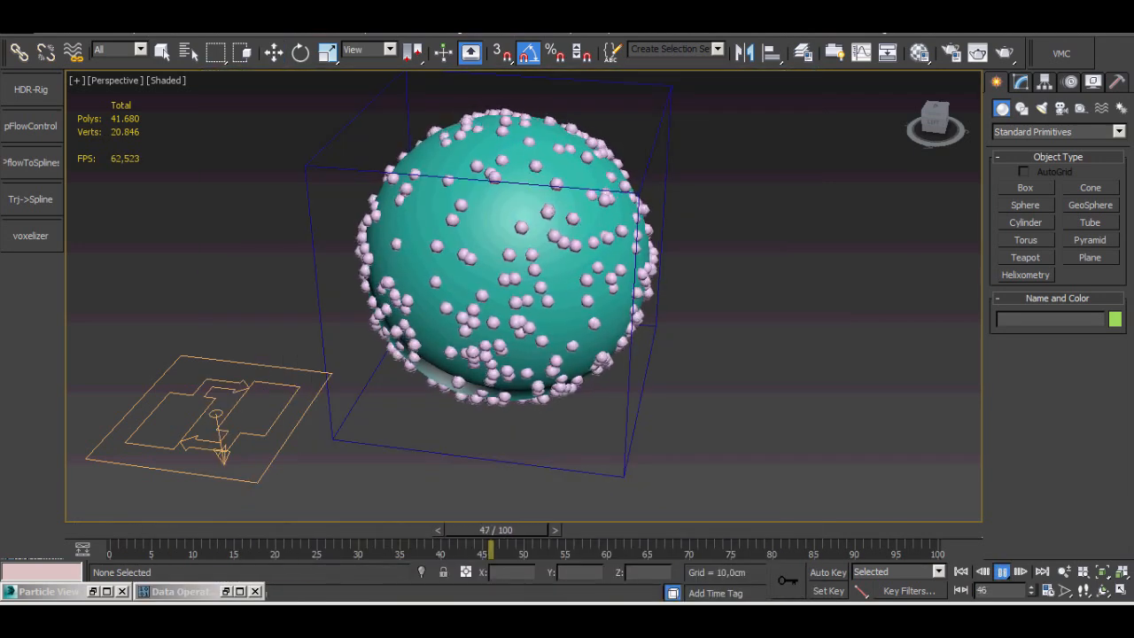
pyautogui.scroll(3, 445, 152)
pyautogui.scroll(-3, 483, 178)
pyautogui.keyDown('alt'); pyautogui.moveTo(483, 177); pyautogui.dragTo(359, 129, button='middle'); pyautogui.keyUp('alt')
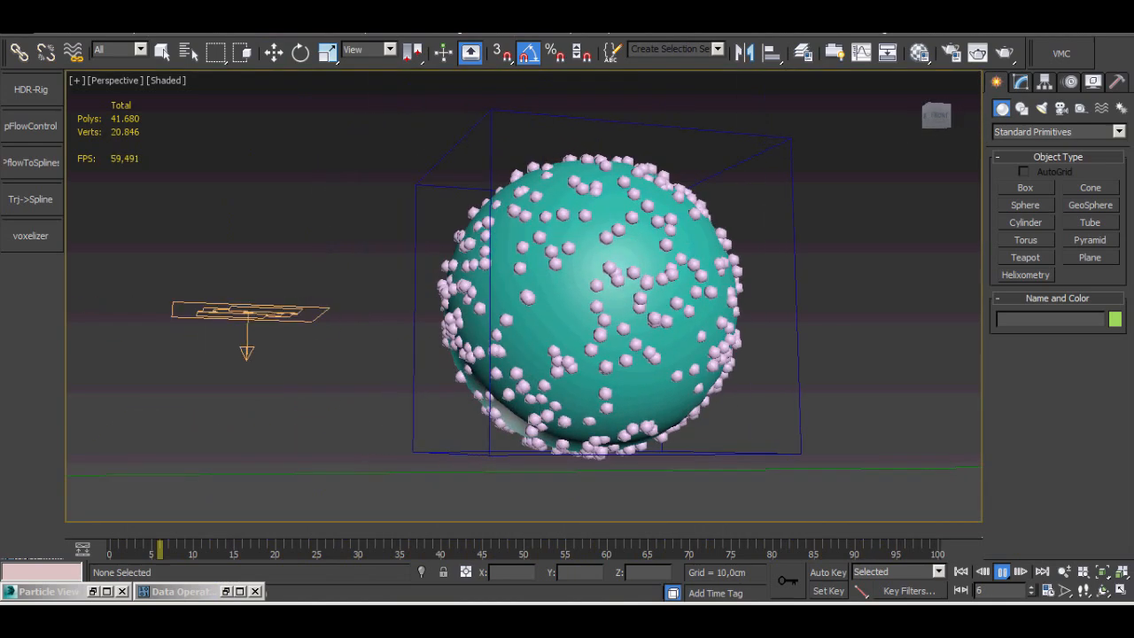
pyautogui.press('Home')
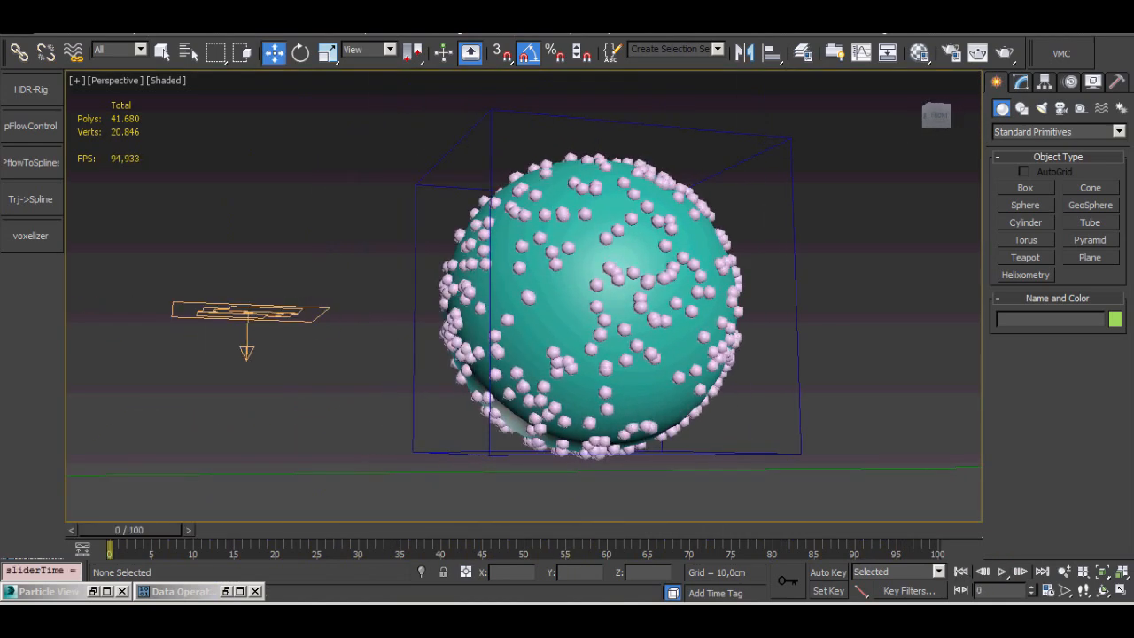
# Show the settings of the Uniform random sub-operator in Data Operator 001 and play the animation with the sphere seen close up.
pyautogui.click(177, 591)
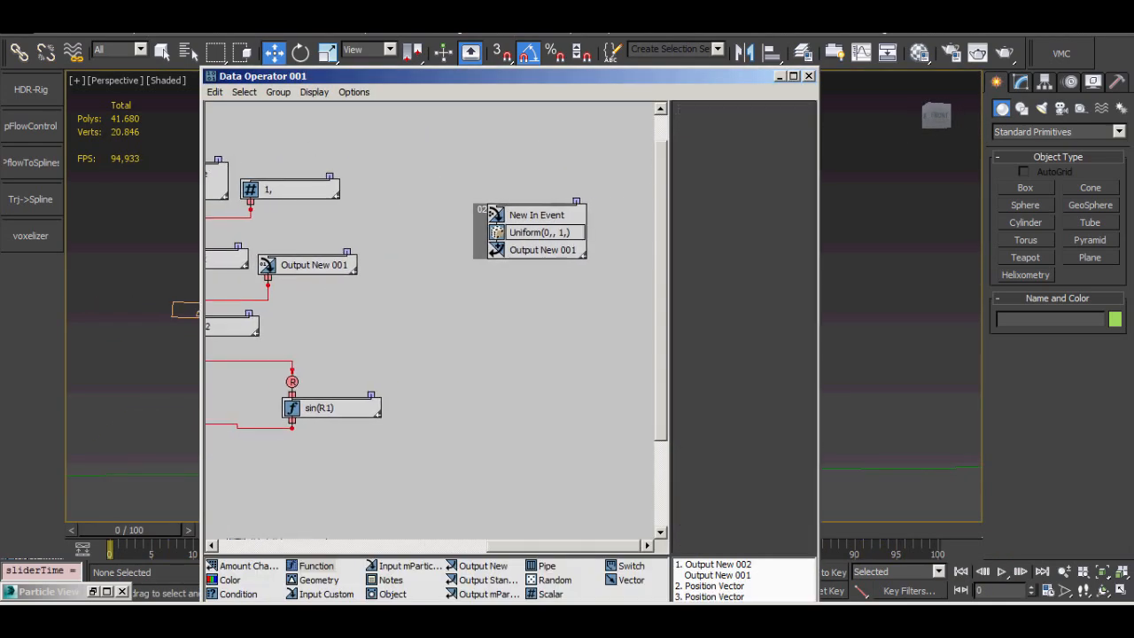
pyautogui.moveTo(567, 76); pyautogui.dragTo(152, 76)
pyautogui.keyDown('alt'); pyautogui.moveTo(603, 230); pyautogui.dragTo(674, 310, button='middle'); pyautogui.keyUp('alt')
pyautogui.scroll(3, 674, 310)
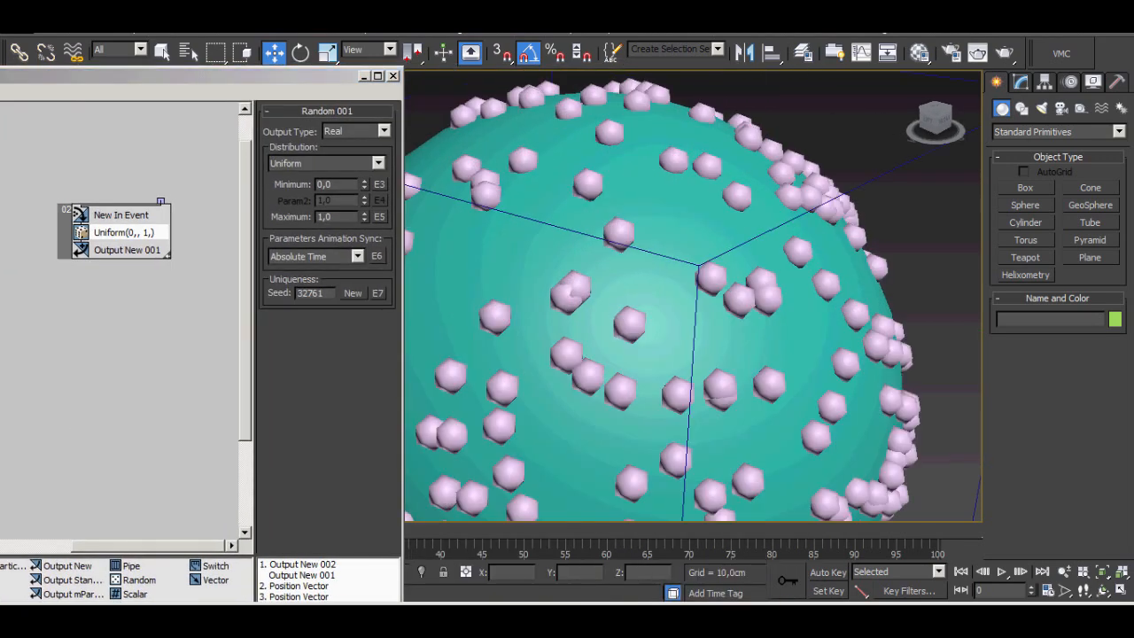
pyautogui.click(1002, 572)
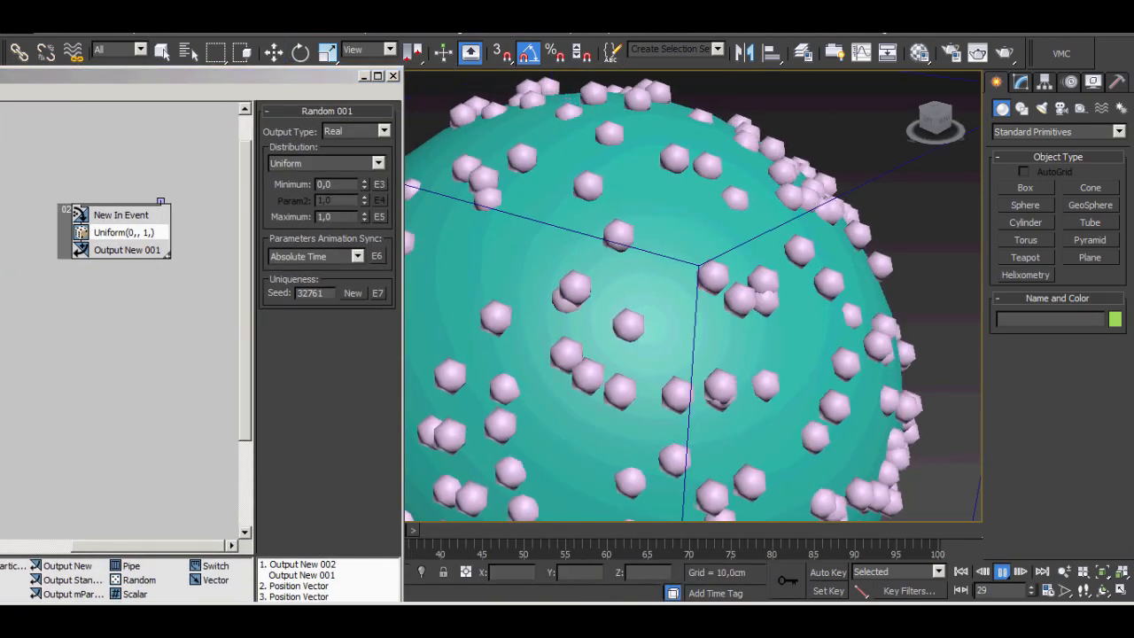
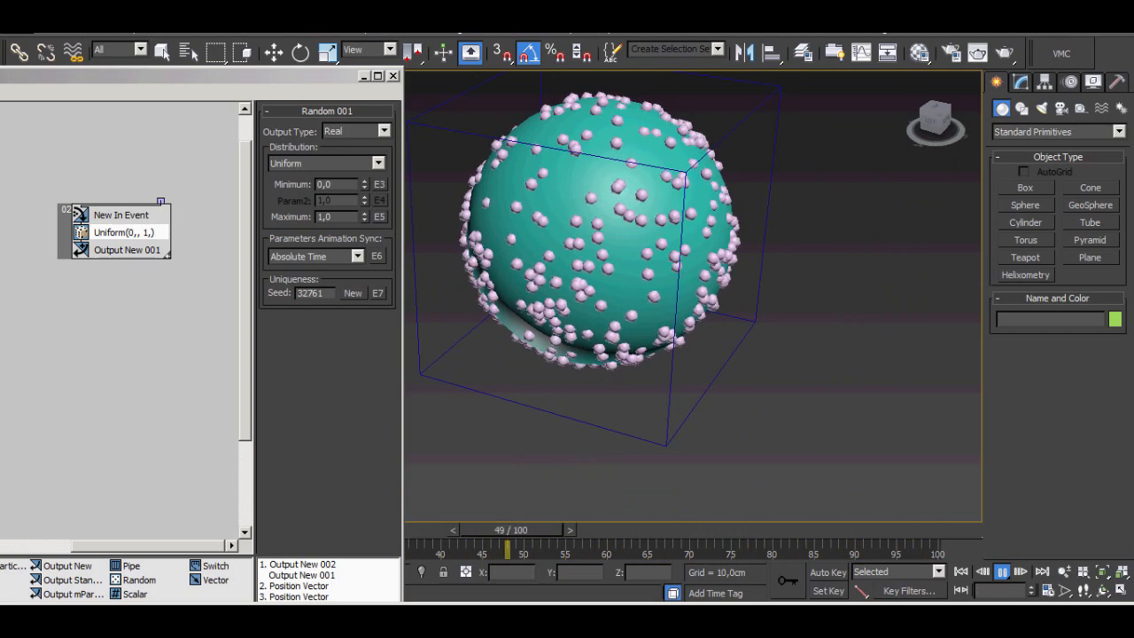
# Set the Uniform random sub-operator's minimum to 0,8 and replay the animation from the start.
pyautogui.click(1002, 572)
pyautogui.click(961, 571)
pyautogui.doubleClick(319, 184)
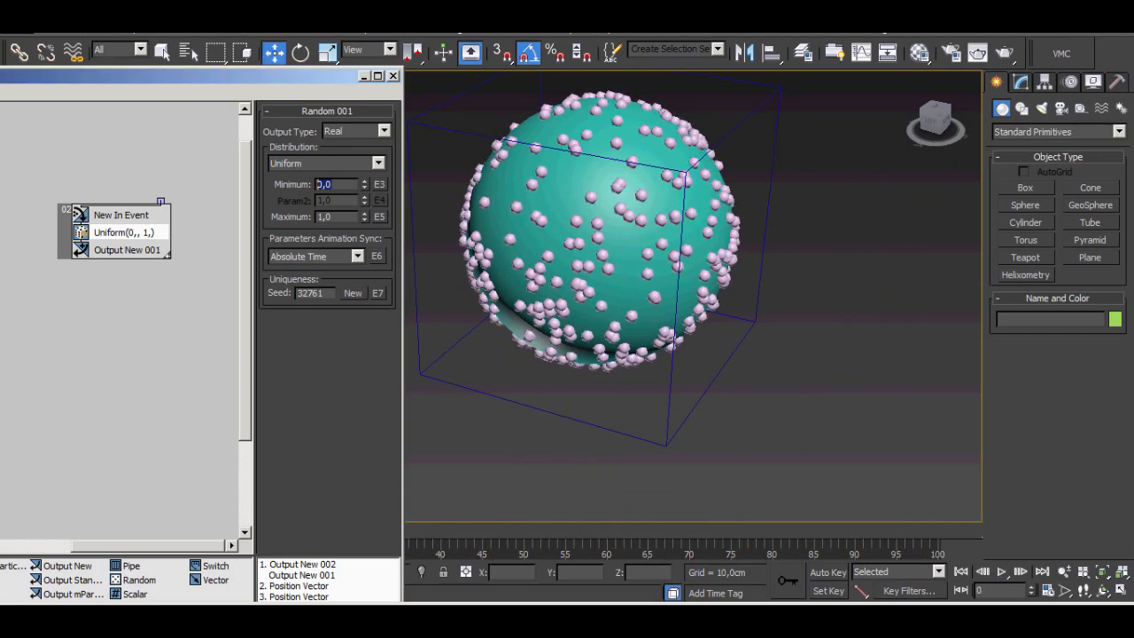
pyautogui.write('0,8')
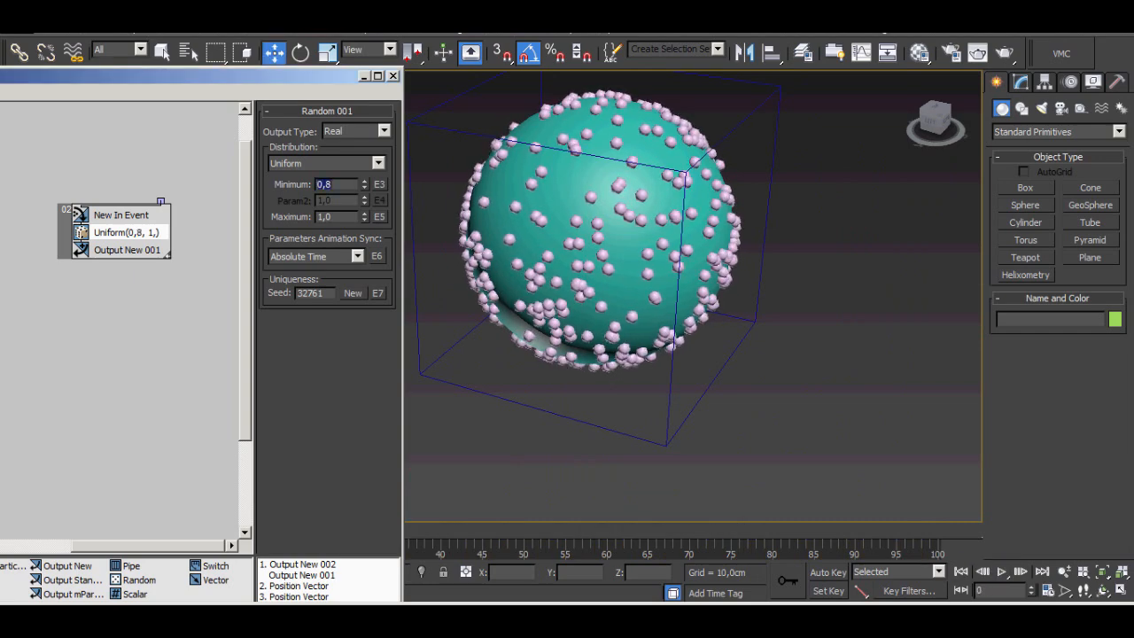
pyautogui.click(1002, 571)
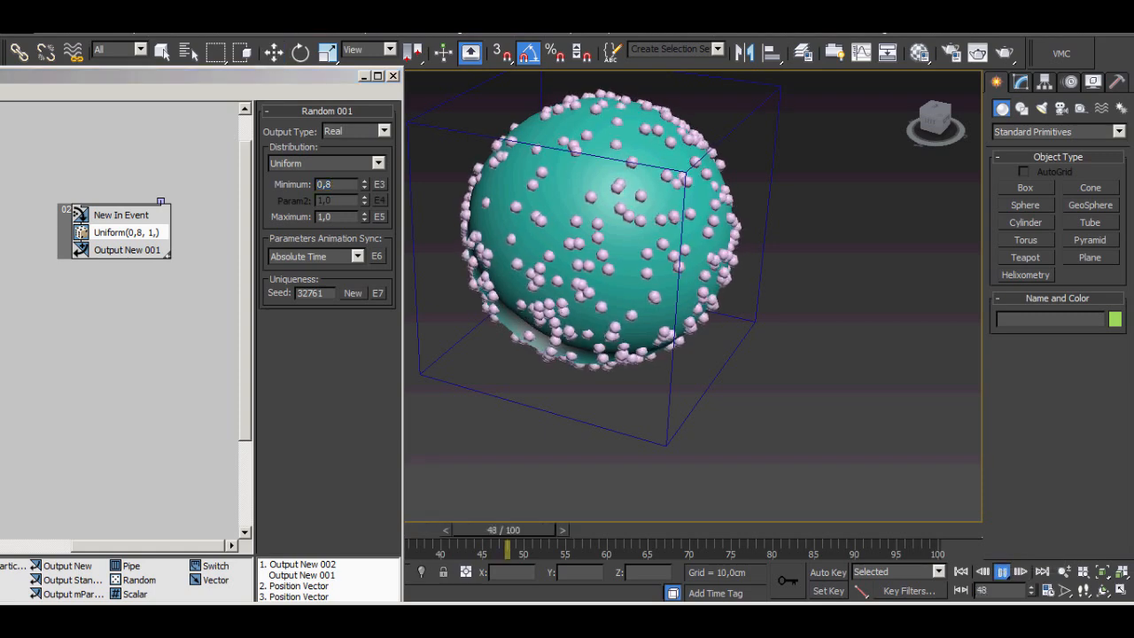
# Try a first-operand pre-factor of 39,66 on the R1*R2 multiplication function and preview the animation.
pyautogui.moveTo(217, 76); pyautogui.dragTo(490, 100)
pyautogui.moveTo(221, 310); pyautogui.dragTo(423, 338, button='middle')
pyautogui.click(257, 380)
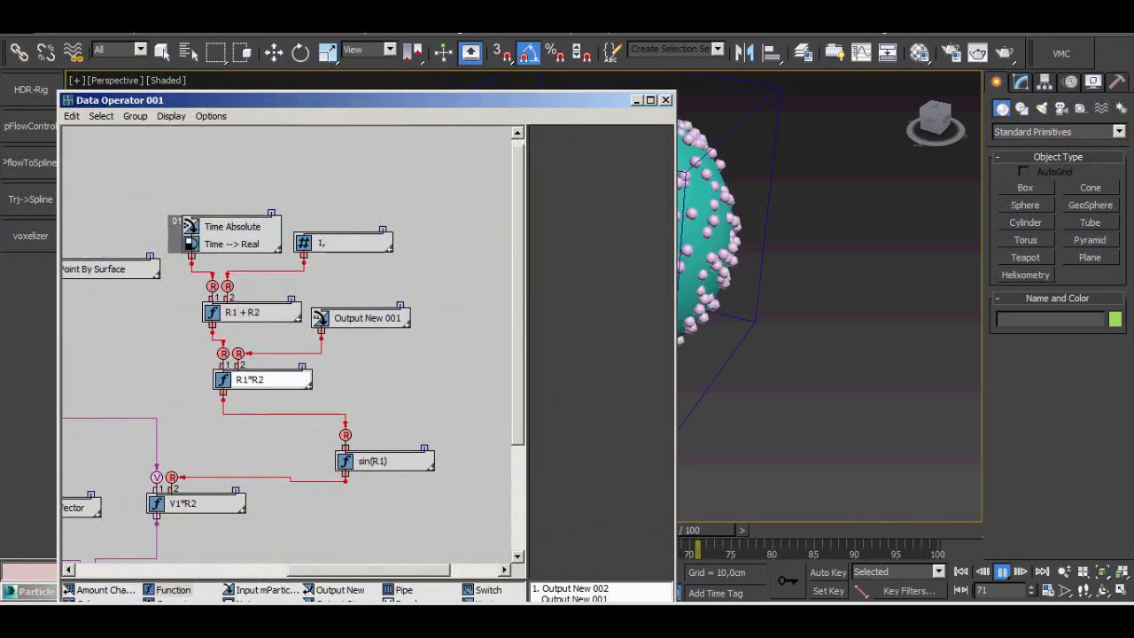
pyautogui.click(961, 571)
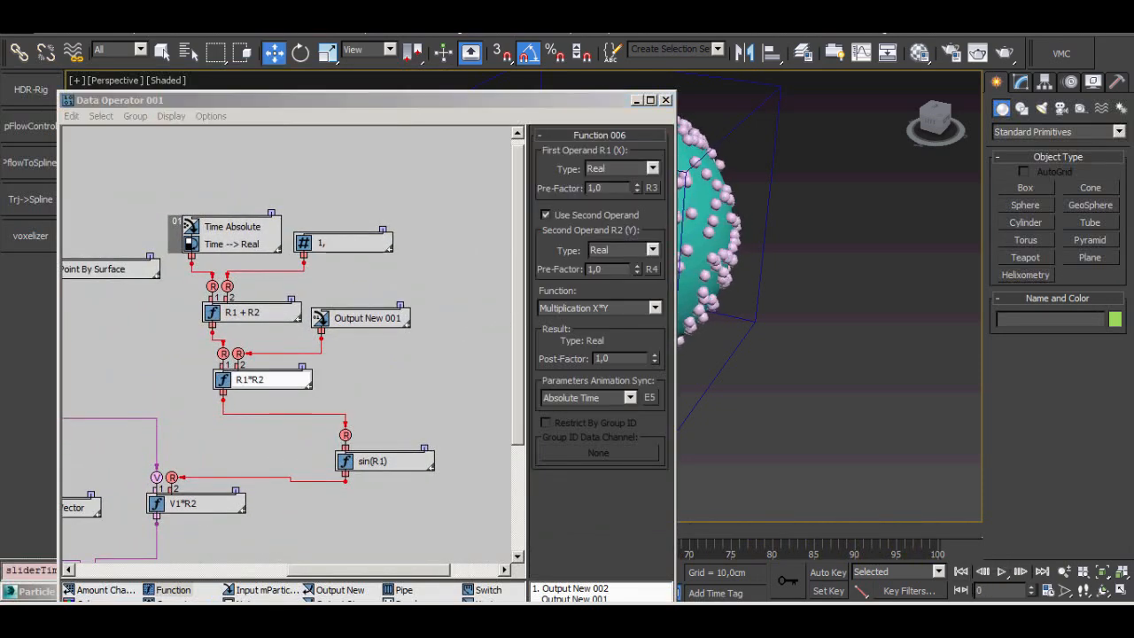
pyautogui.moveTo(496, 100); pyautogui.dragTo(388, 75)
pyautogui.moveTo(709, 266); pyautogui.dragTo(839, 296, button='middle')
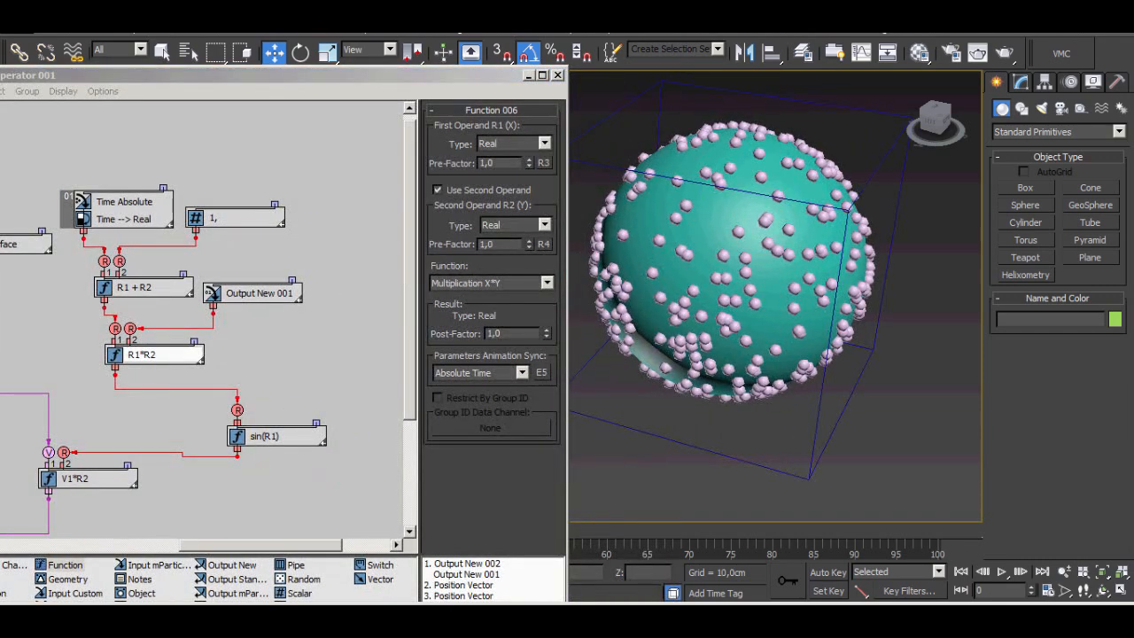
pyautogui.click(487, 163)
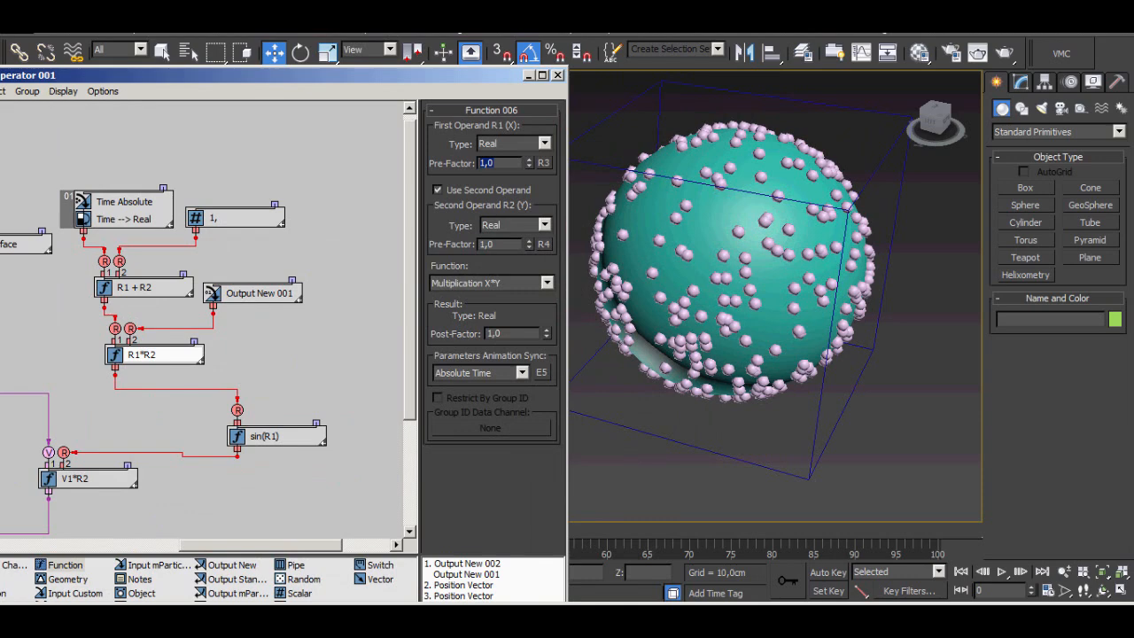
pyautogui.moveTo(529, 163); pyautogui.dragTo(529, 37)
pyautogui.click(1001, 571)
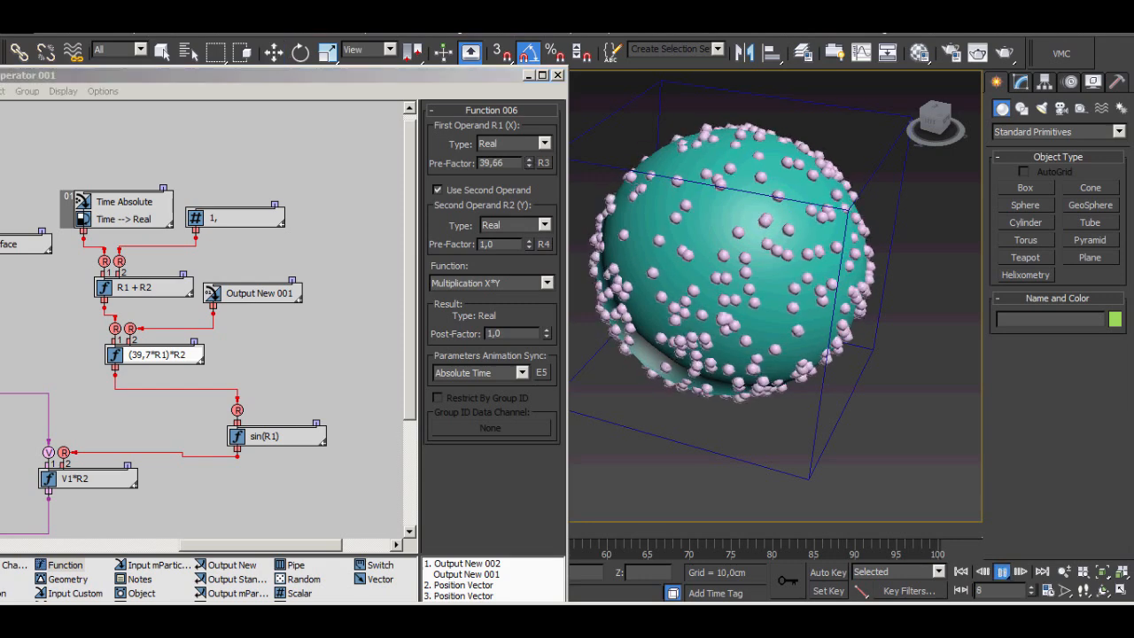
pyautogui.click(961, 572)
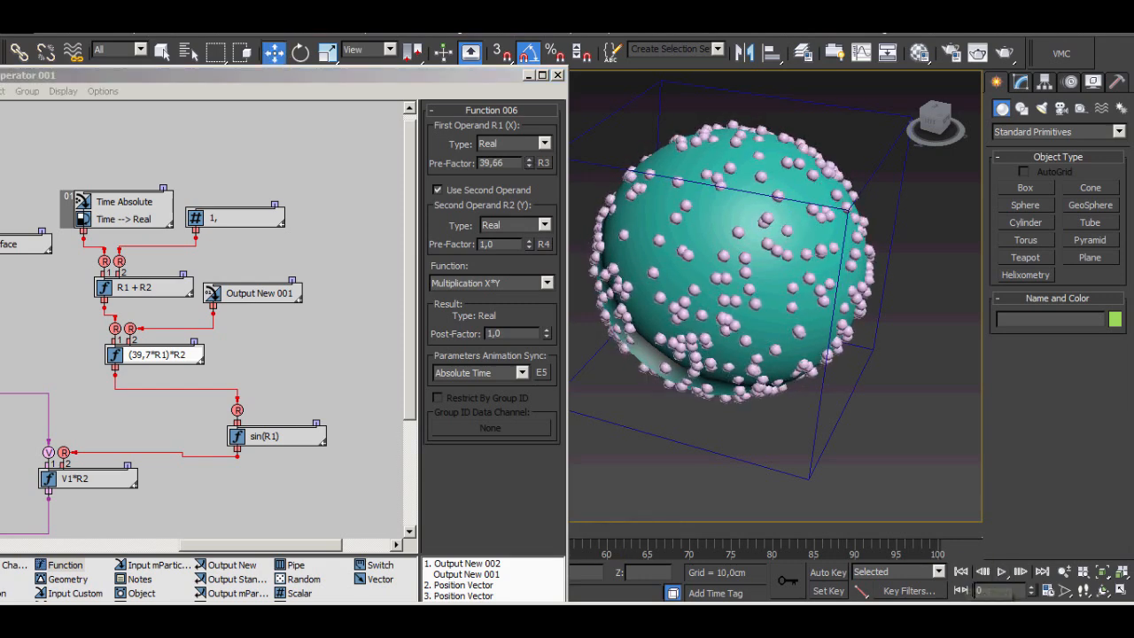
# Reset the multiplication function's first-operand pre-factor to 1.
pyautogui.moveTo(506, 164); pyautogui.dragTo(478, 163)
pyautogui.write('1')
pyautogui.press('Return')
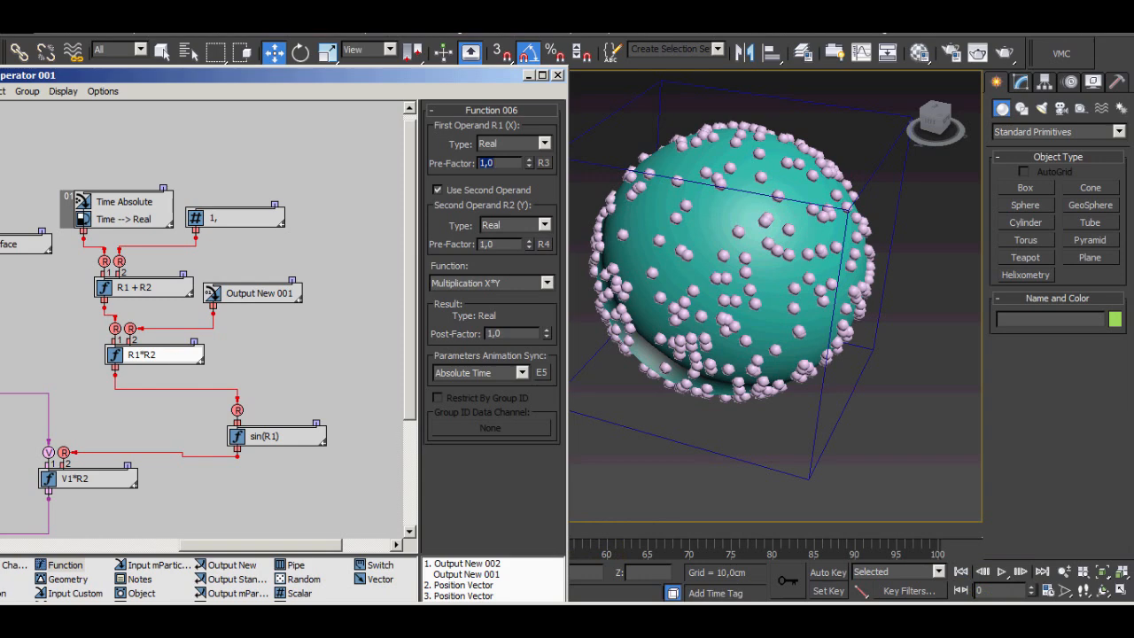
# Try a second-operand pre-factor of 28,79 on the multiplication function and preview the particle motion.
pyautogui.moveTo(529, 244); pyautogui.dragTo(529, 60)
pyautogui.click(961, 571)
pyautogui.click(1002, 571)
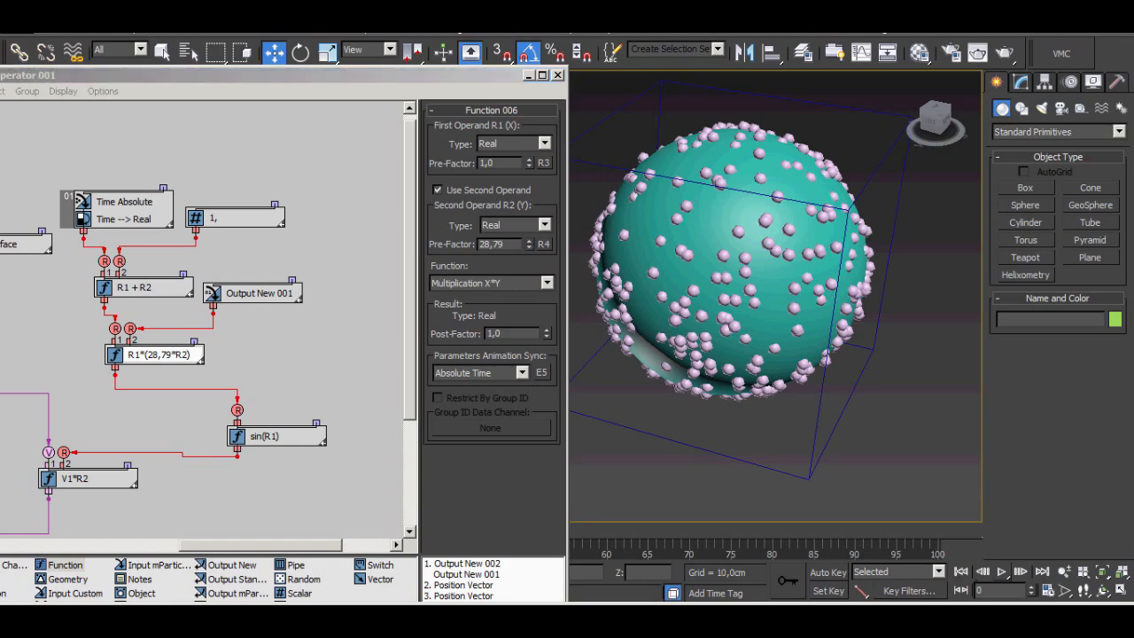
pyautogui.moveTo(332, 306); pyautogui.dragTo(154, 322, button='middle')
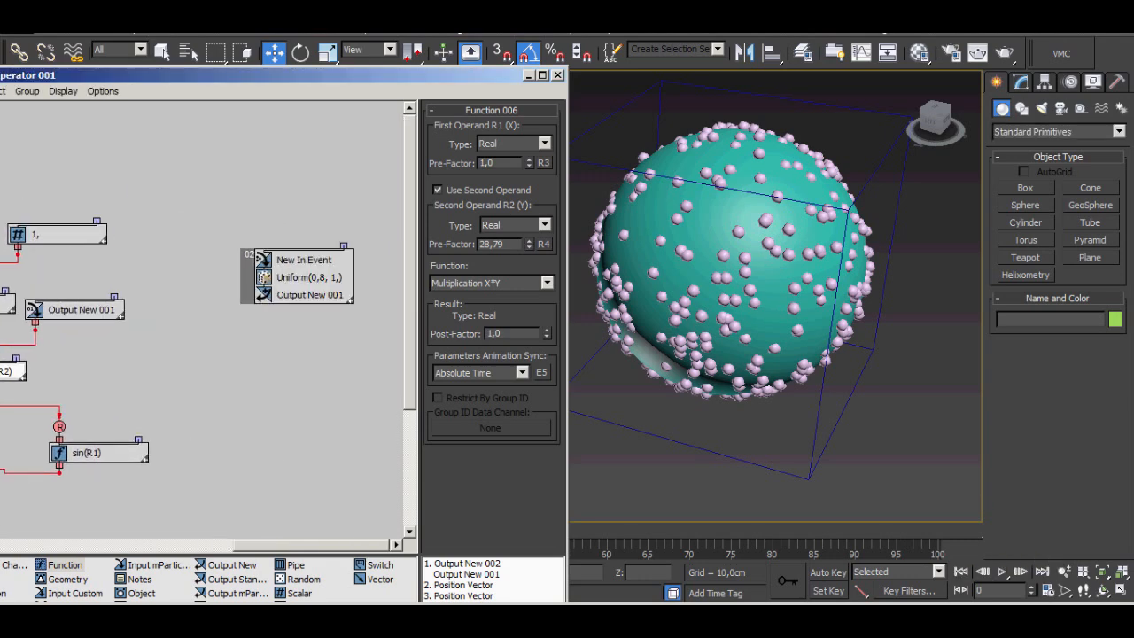
pyautogui.click(1002, 572)
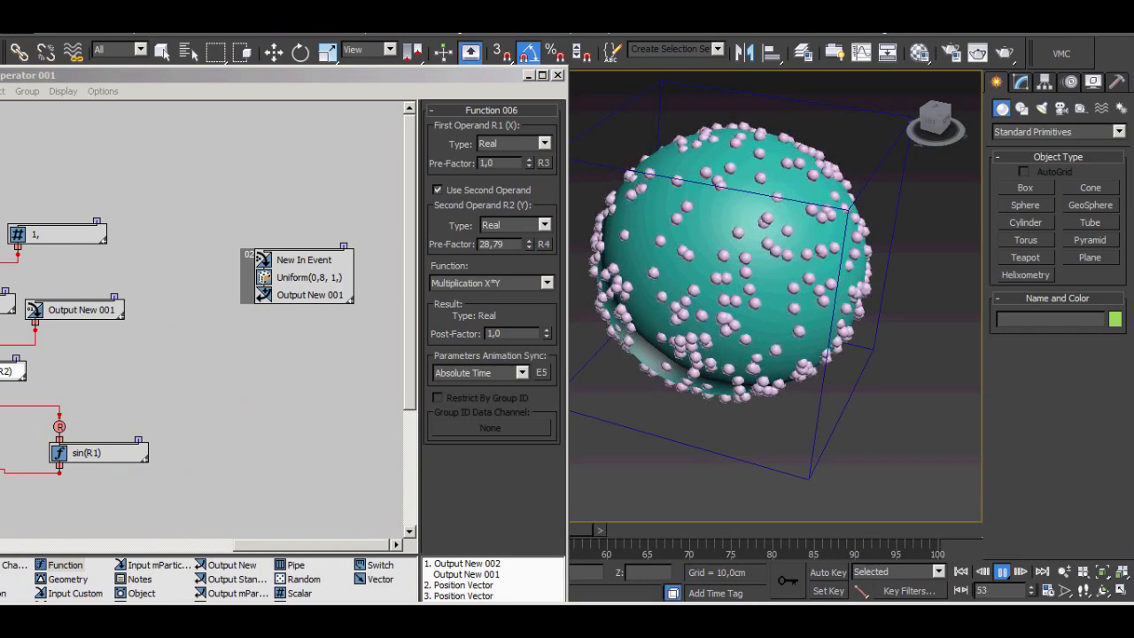
pyautogui.click(1002, 571)
pyautogui.click(961, 572)
# Reset the multiplication function's second-operand pre-factor to 1.
pyautogui.doubleClick(492, 244)
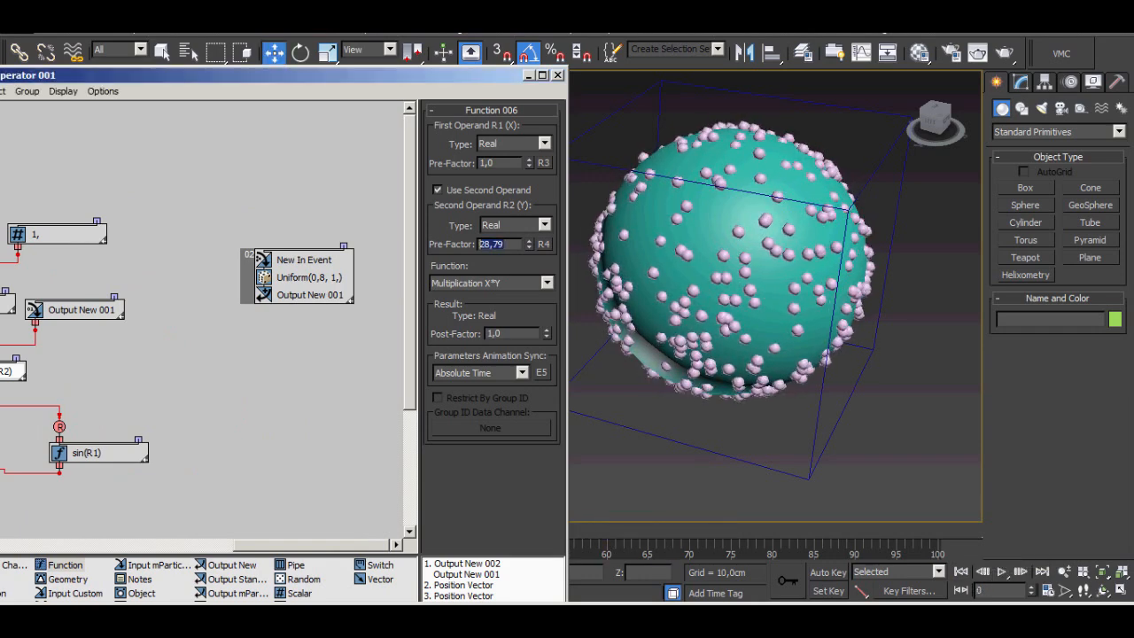
pyautogui.write('1')
pyautogui.press('Return')
# Space out the time network by moving the R1*R2 function slightly down and the constant 1 sub-operator slightly up.
pyautogui.keyDown('alt'); pyautogui.moveTo(753, 292); pyautogui.dragTo(743, 261, button='middle'); pyautogui.keyUp('alt')
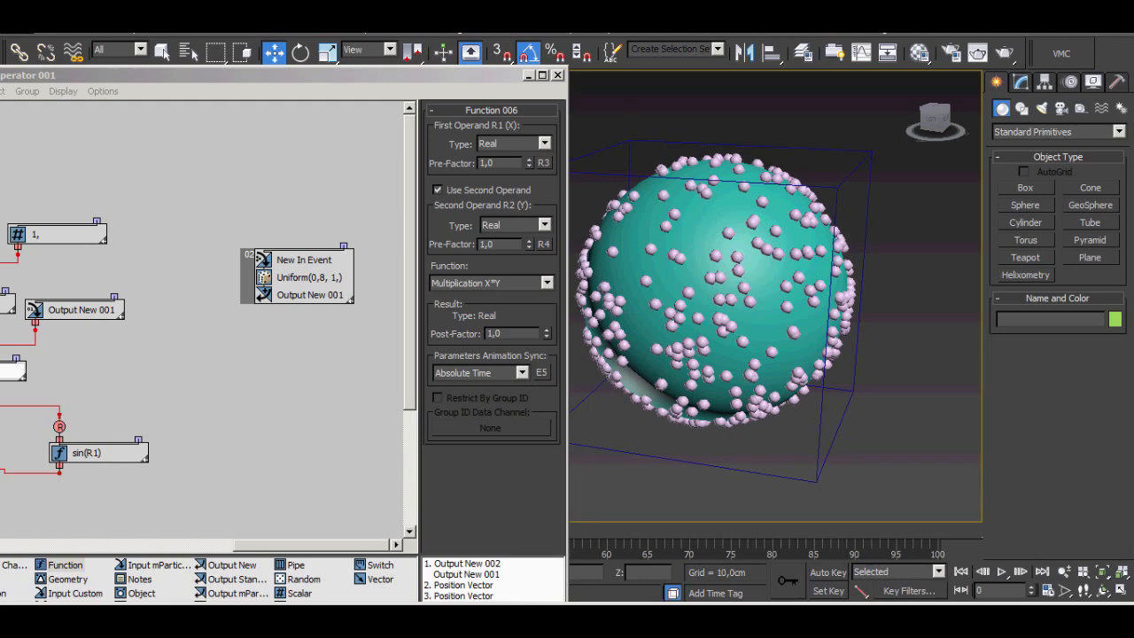
pyautogui.moveTo(116, 354); pyautogui.dragTo(369, 348, button='middle')
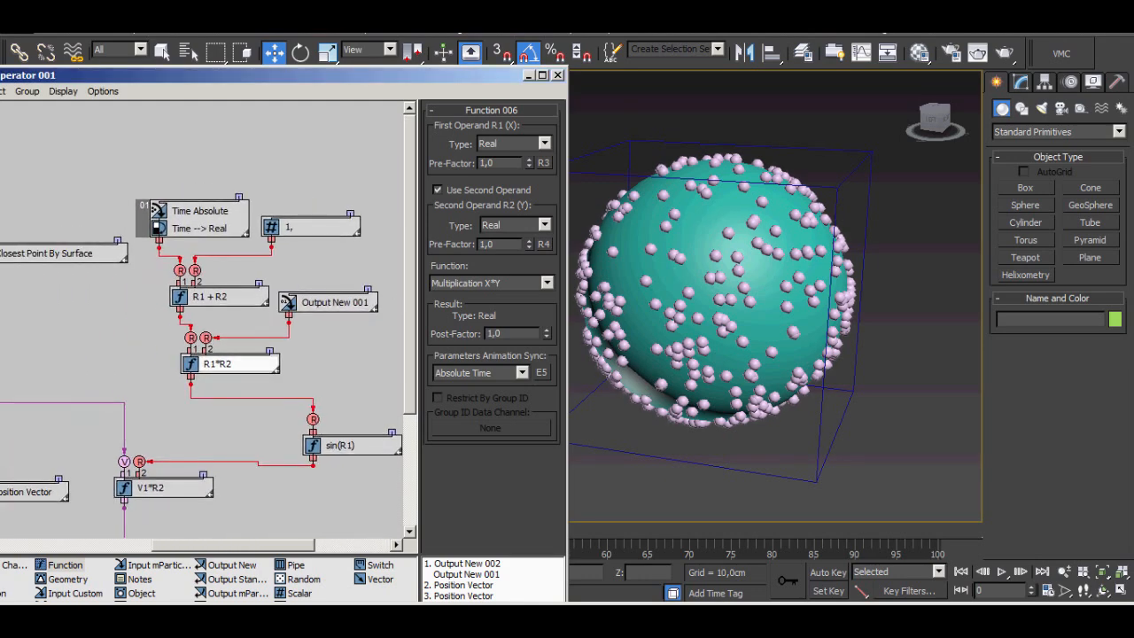
pyautogui.moveTo(232, 365); pyautogui.dragTo(241, 383)
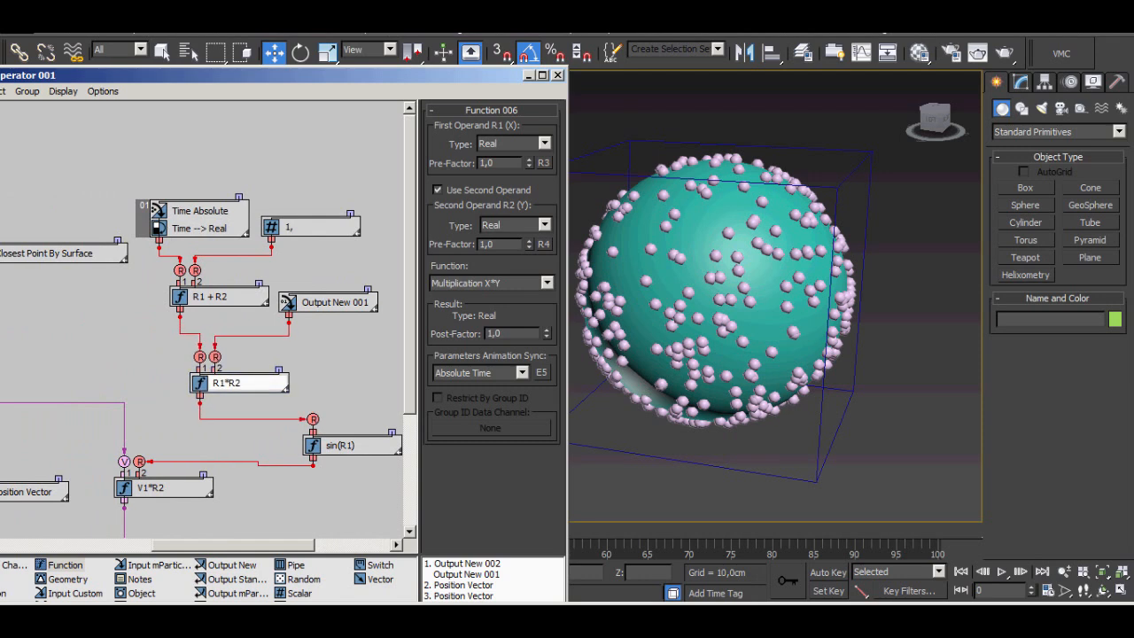
pyautogui.click(221, 297)
pyautogui.moveTo(309, 228); pyautogui.dragTo(310, 206)
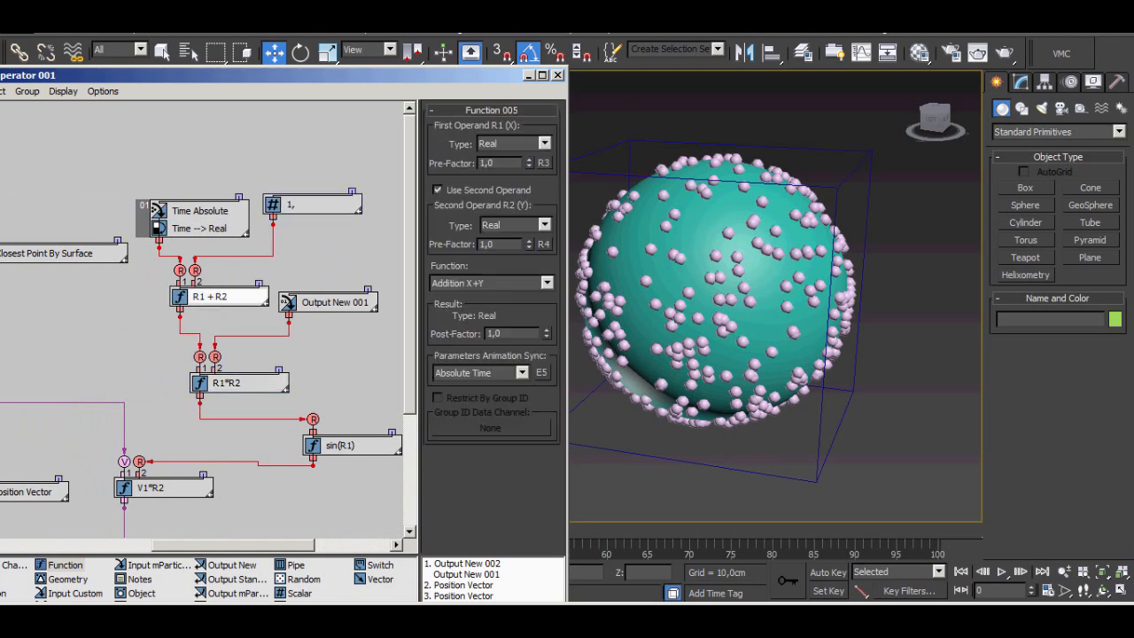
# Set the R1*R2 function's first-operand pre-factor to 0,3, play the animation, and lower the pre-factor to 0,2.
pyautogui.click(240, 384)
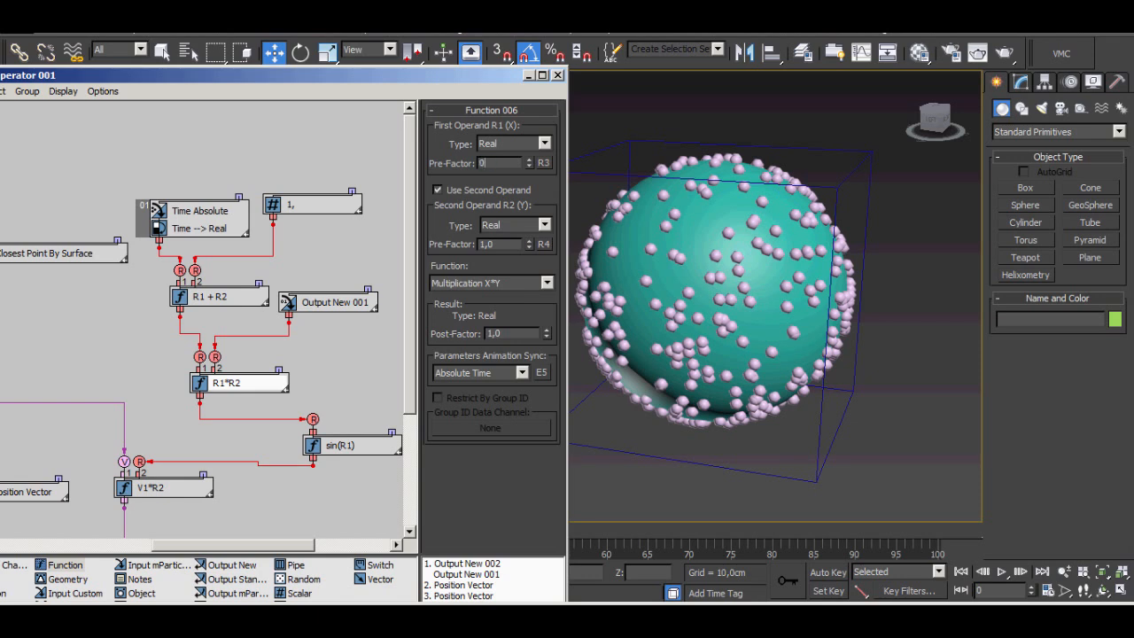
pyautogui.click(1002, 572)
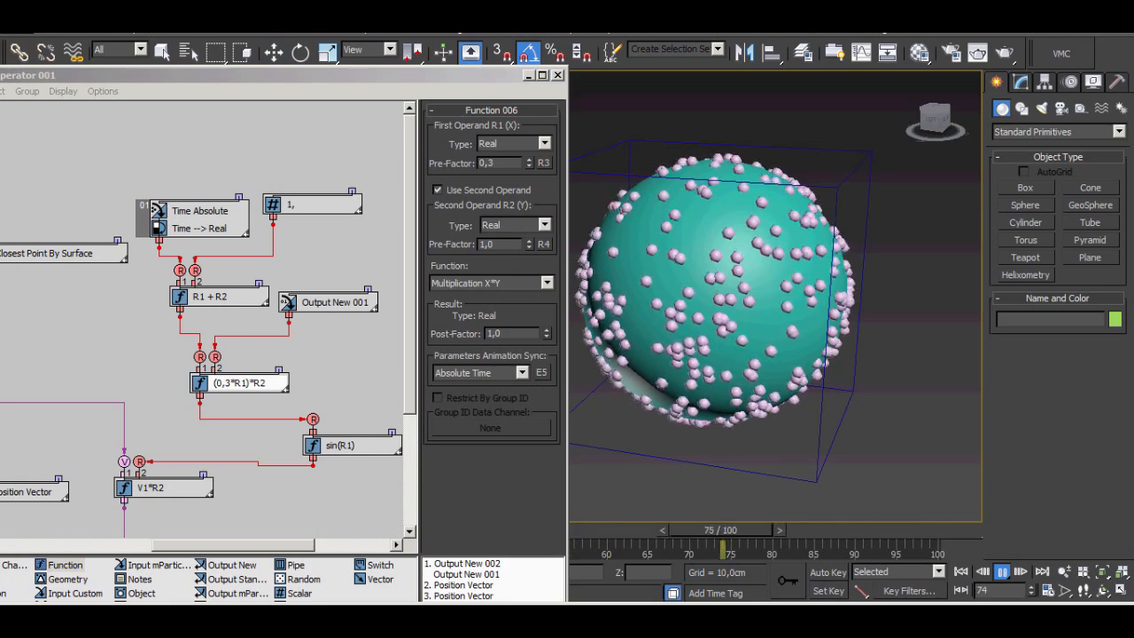
pyautogui.moveTo(486, 163); pyautogui.dragTo(494, 163)
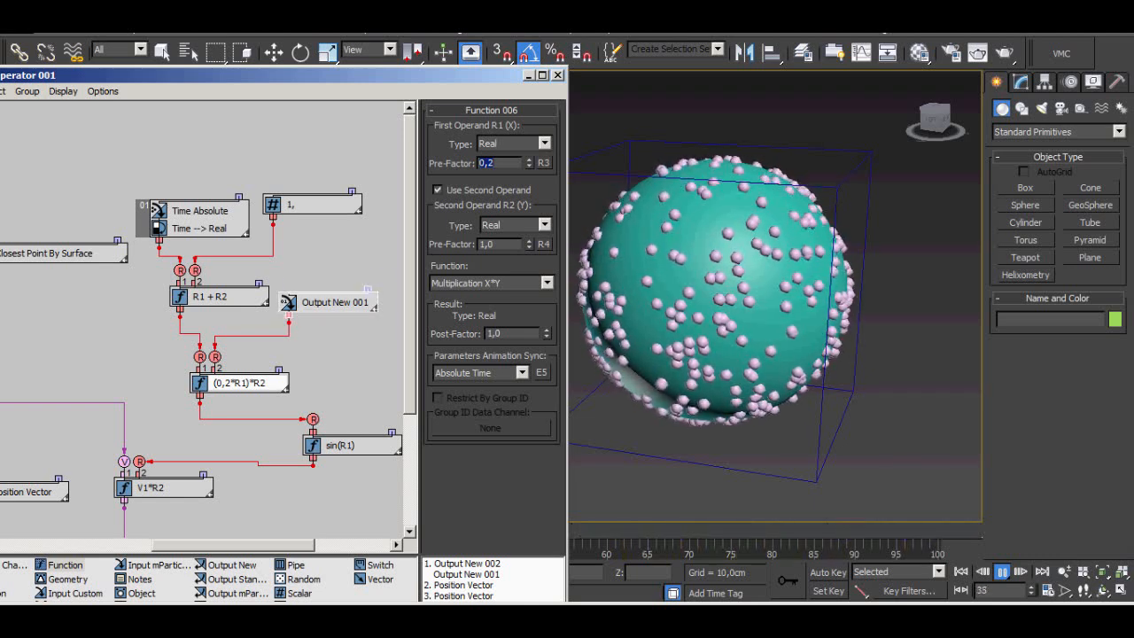
# Align the R1 + R2 function and the Output New 001 input side by side above the multiplication function.
pyautogui.moveTo(330, 302); pyautogui.dragTo(328, 298)
pyautogui.moveTo(215, 297); pyautogui.dragTo(212, 293)
pyautogui.moveTo(329, 298); pyautogui.dragTo(320, 294)
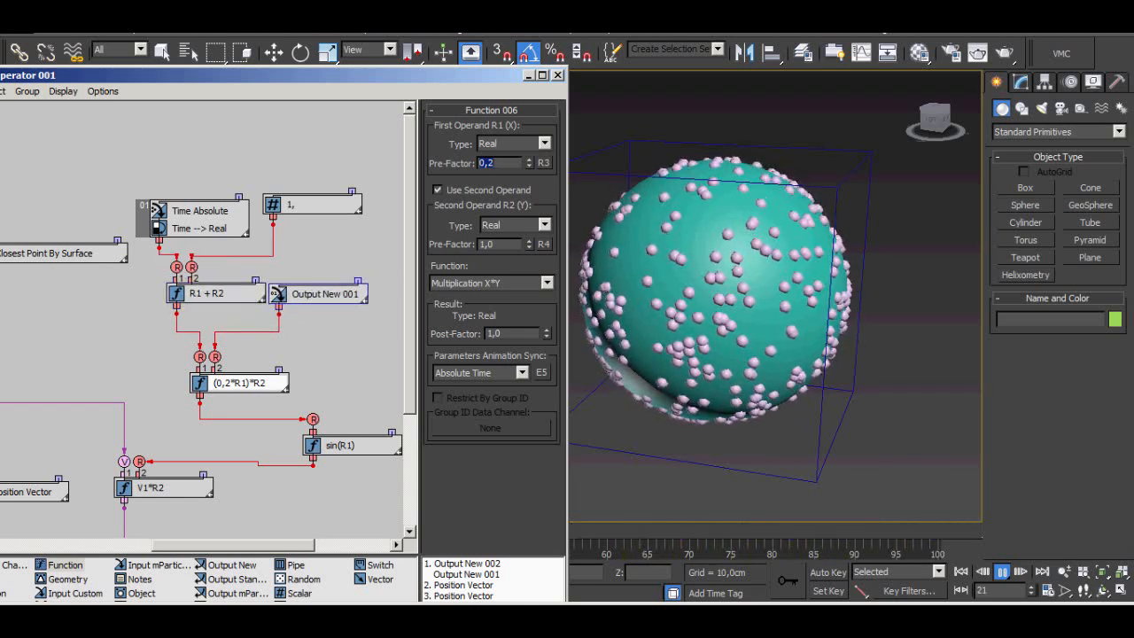
# Try a second-operand pre-factor of 5 on the multiplication function during playback, and set it back to 1.
pyautogui.moveTo(328, 355); pyautogui.dragTo(309, 328, button='middle')
pyautogui.press('Tab')
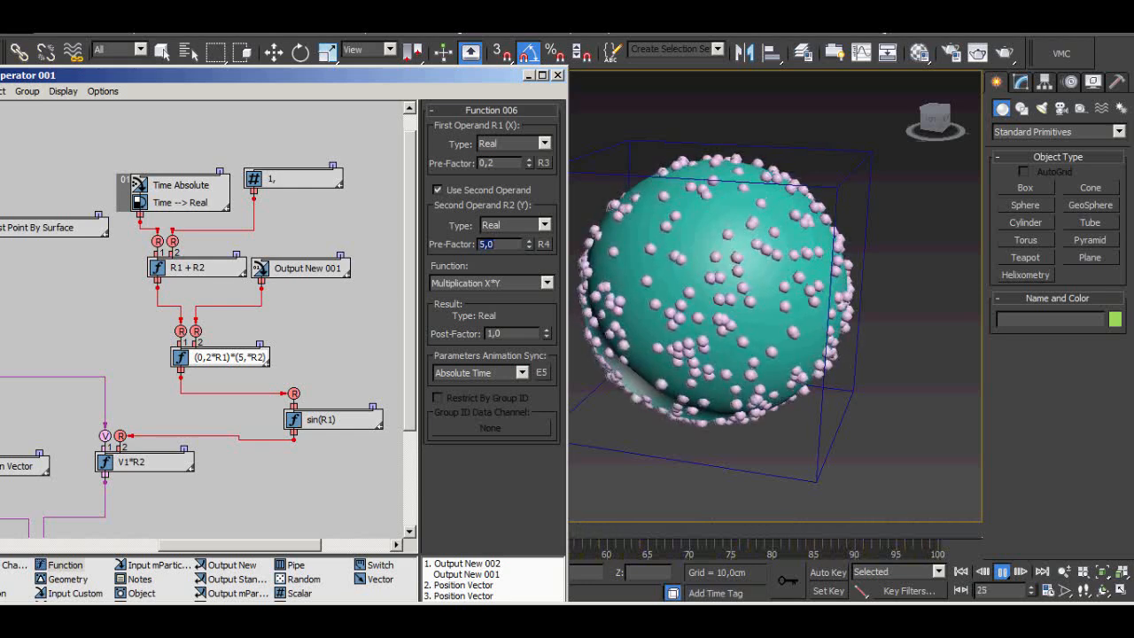
pyautogui.write('1')
pyautogui.press('Return')
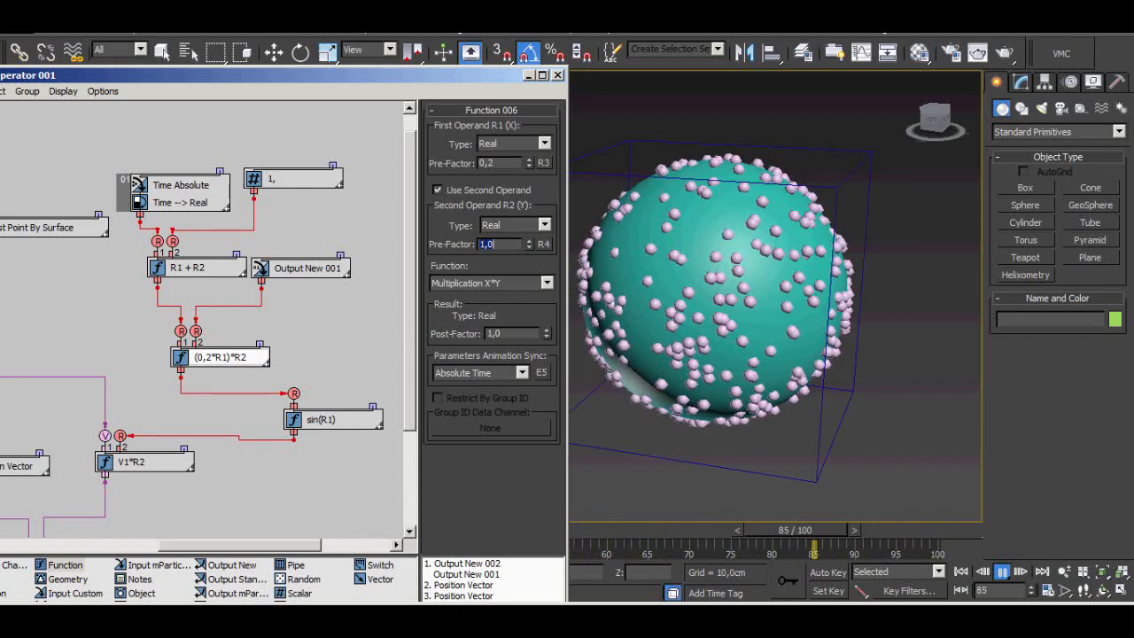
# Move the sin(R1) function closer beneath the multiplication function.
pyautogui.moveTo(320, 420); pyautogui.dragTo(269, 404)
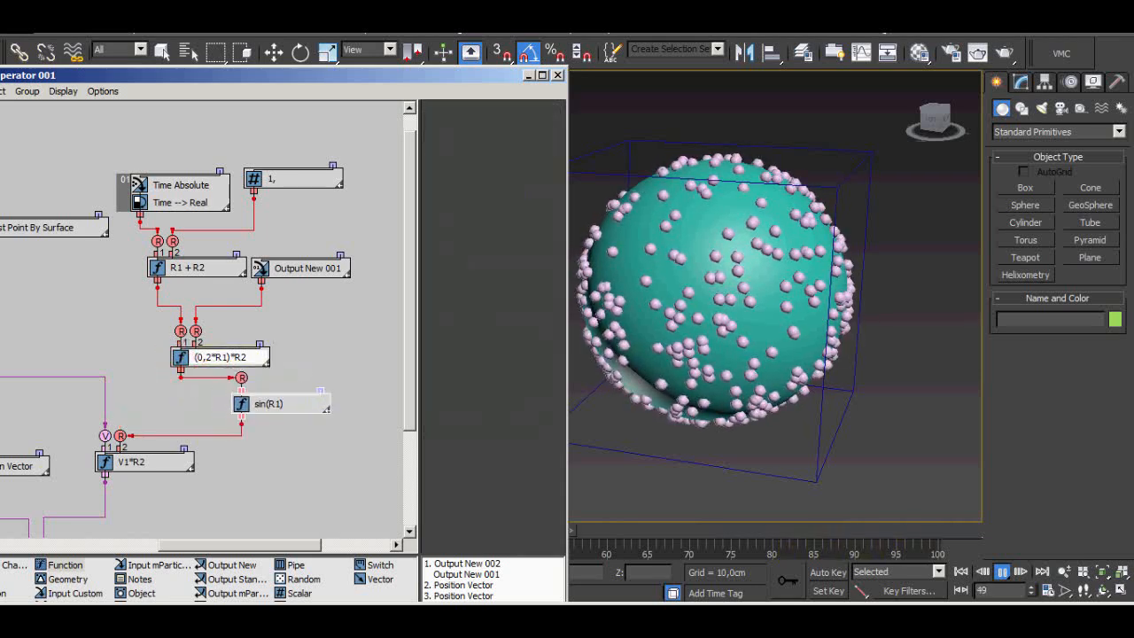
# Move the (0,2*R1)*R2 function up, closer beneath the R1 + R2 function.
pyautogui.moveTo(220, 358); pyautogui.dragTo(216, 322)
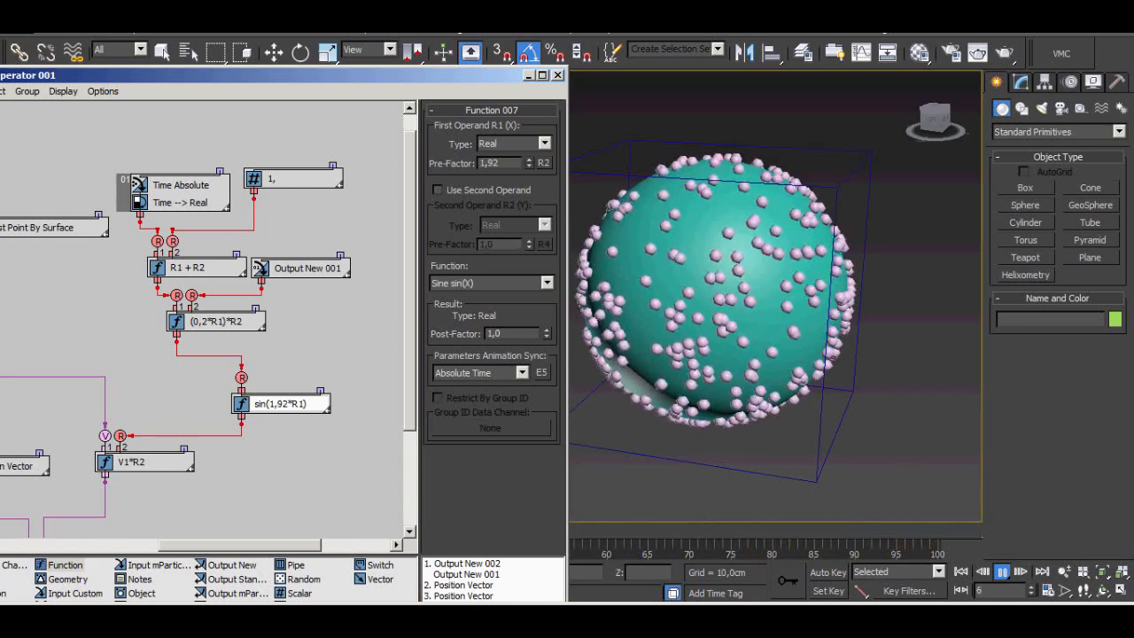
# Try raising the sine function's first-operand pre-factor up to 21,922, previewing it in playback, and set it back to 1.
pyautogui.moveTo(529, 163); pyautogui.dragTo(529, 149)
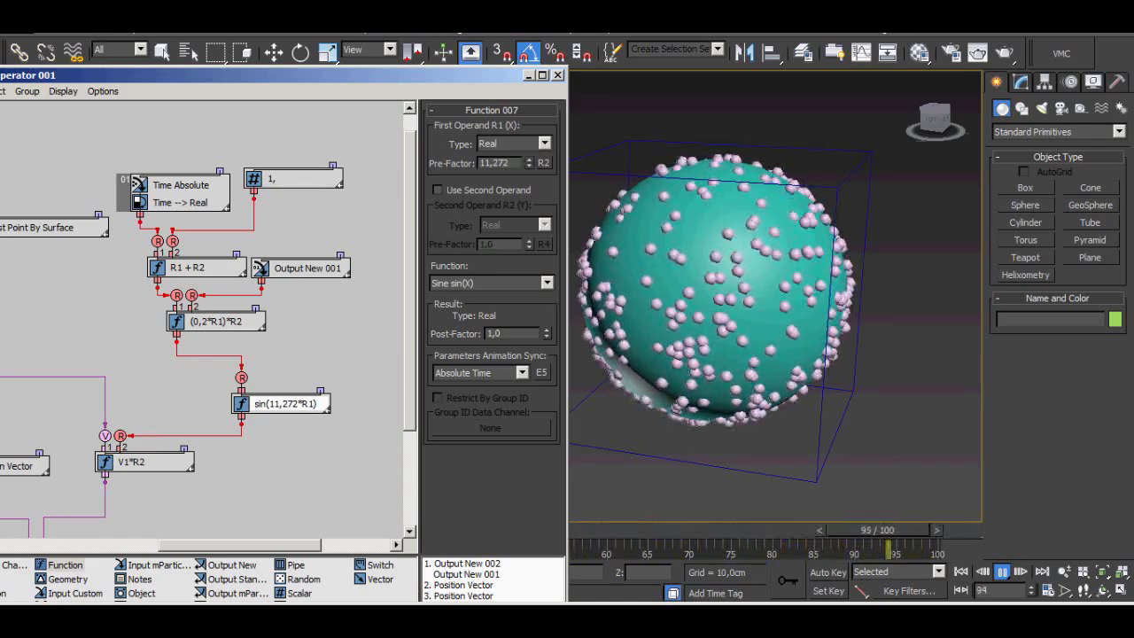
pyautogui.moveTo(529, 163); pyautogui.dragTo(529, 156)
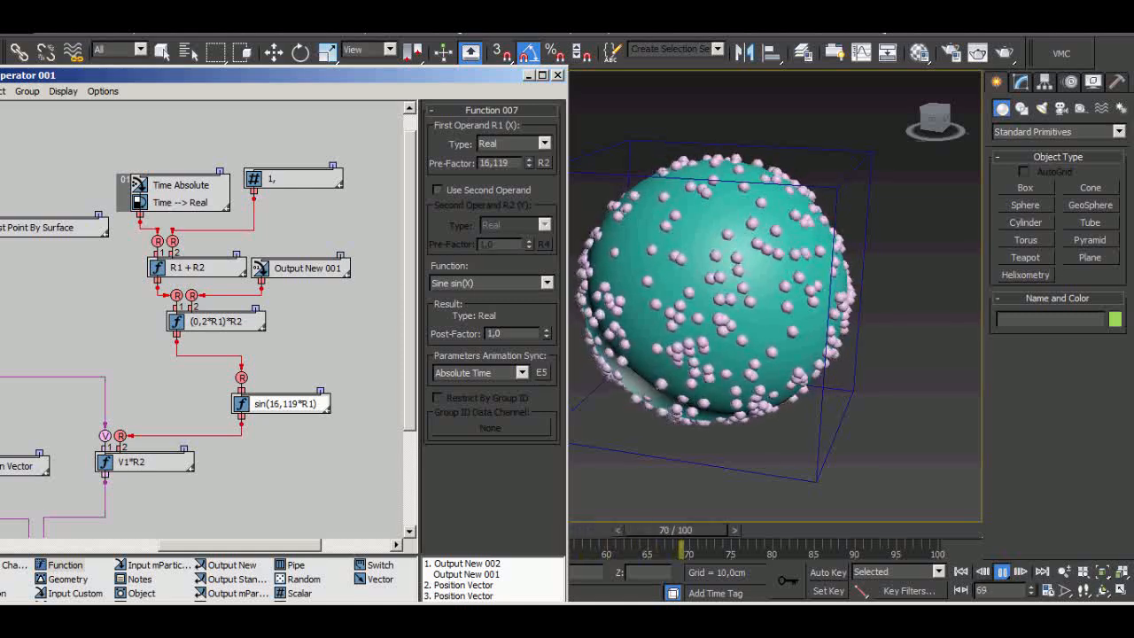
pyautogui.click(274, 53)
pyautogui.click(961, 571)
pyautogui.keyDown('alt'); pyautogui.moveTo(780, 319); pyautogui.dragTo(796, 375, button='middle'); pyautogui.keyUp('alt')
pyautogui.moveTo(529, 163)
pyautogui.mouseDown()
pyautogui.moveTo(529, 151)
pyautogui.moveTo(529, 175)
pyautogui.moveTo(528, 129)
pyautogui.moveTo(529, 155)
pyautogui.mouseUp()
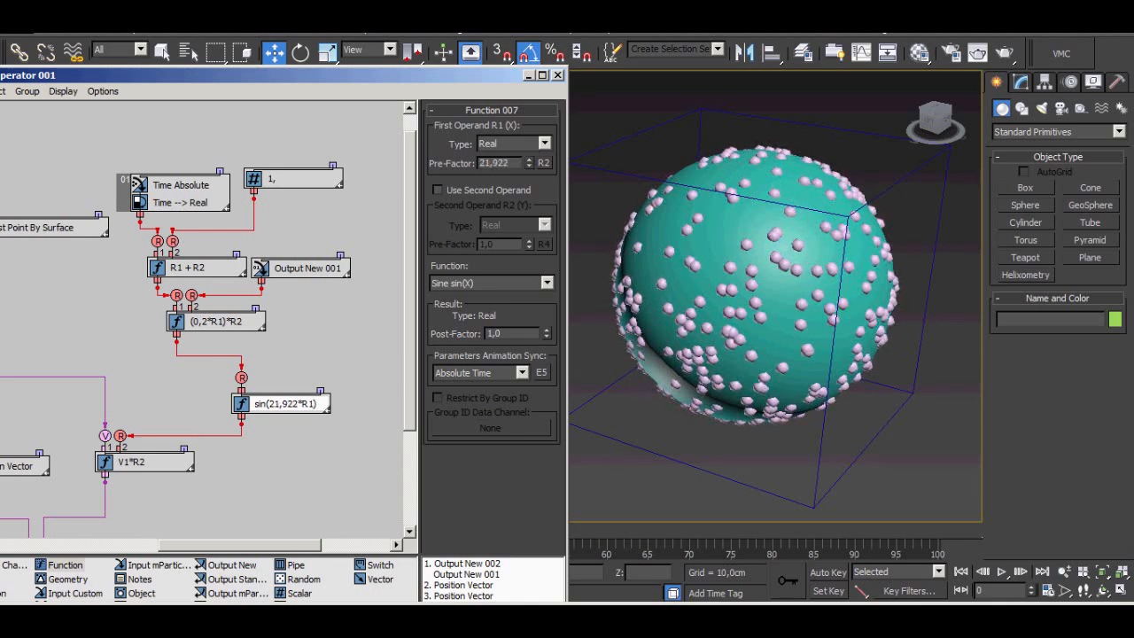
pyautogui.moveTo(498, 163); pyautogui.dragTo(479, 163)
pyautogui.write('1')
pyautogui.press('Return')
pyautogui.press('Tab')
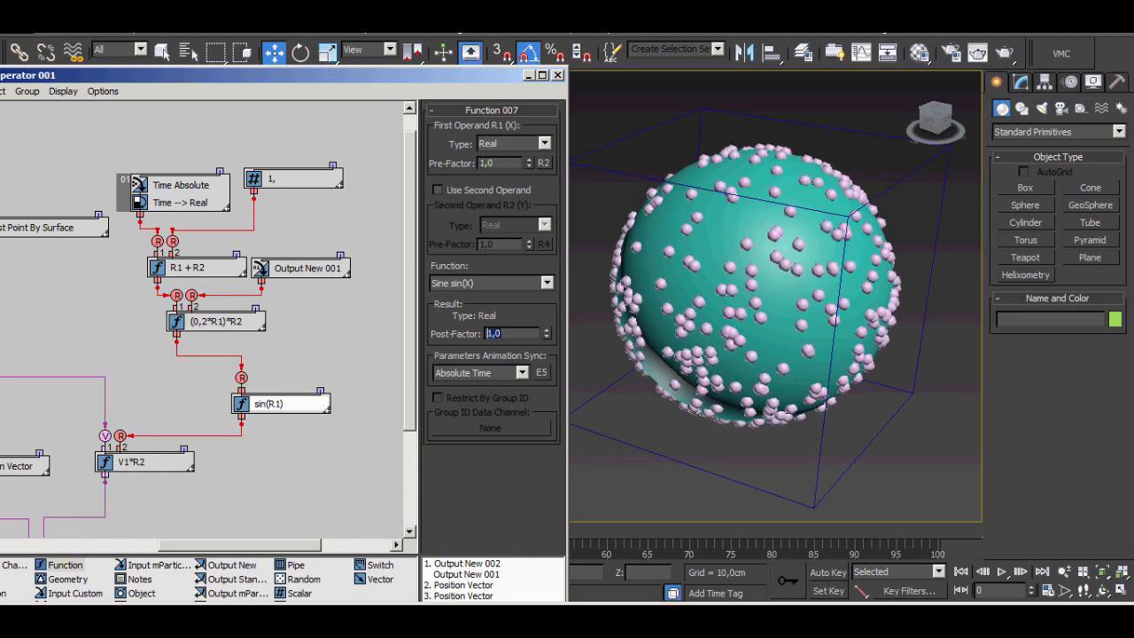
# Move the sin(R1) function directly beneath the multiplication function and inspect its per-particle data, then close the data window.
pyautogui.moveTo(281, 403); pyautogui.dragTo(223, 379)
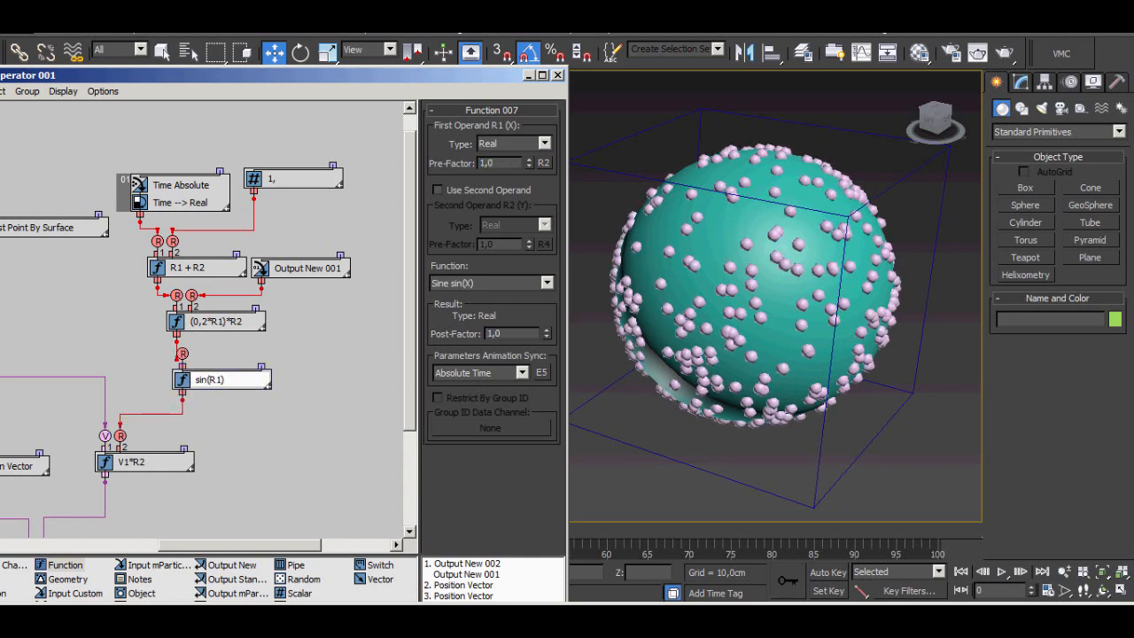
pyautogui.rightClick(220, 379)
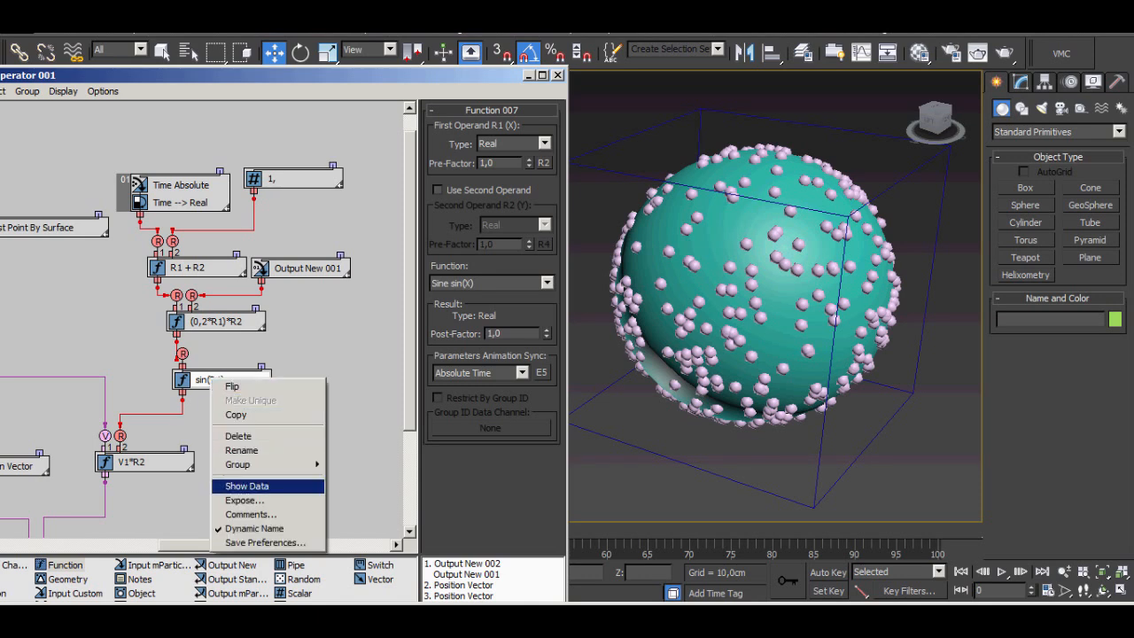
pyautogui.click(257, 486)
pyautogui.moveTo(365, 435); pyautogui.dragTo(333, 435)
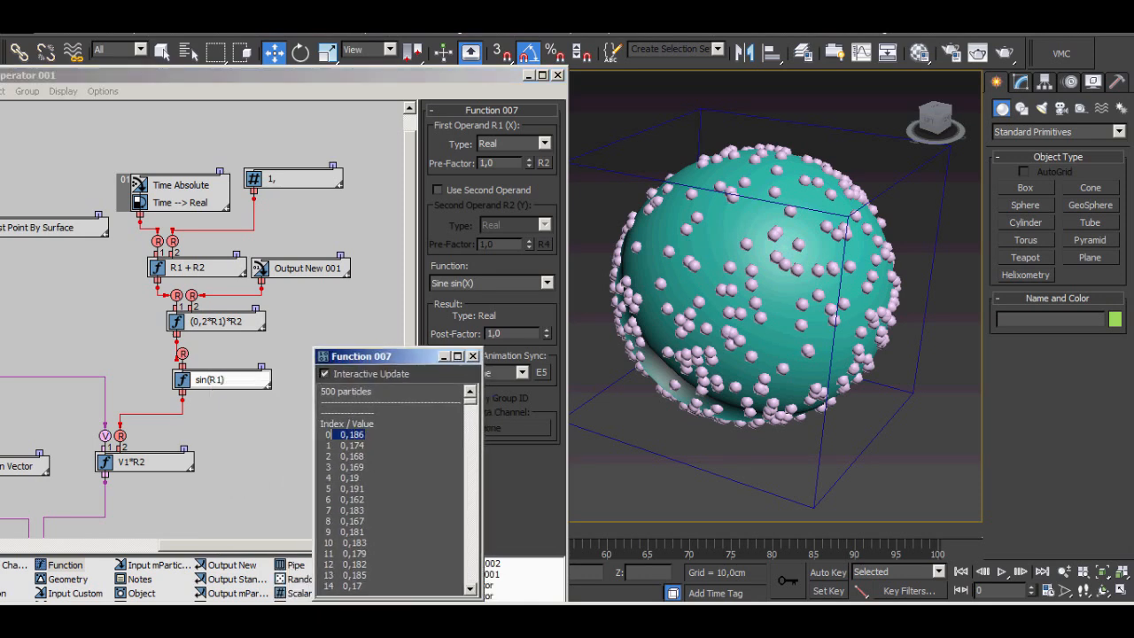
pyautogui.click(365, 435)
pyautogui.press('Escape')
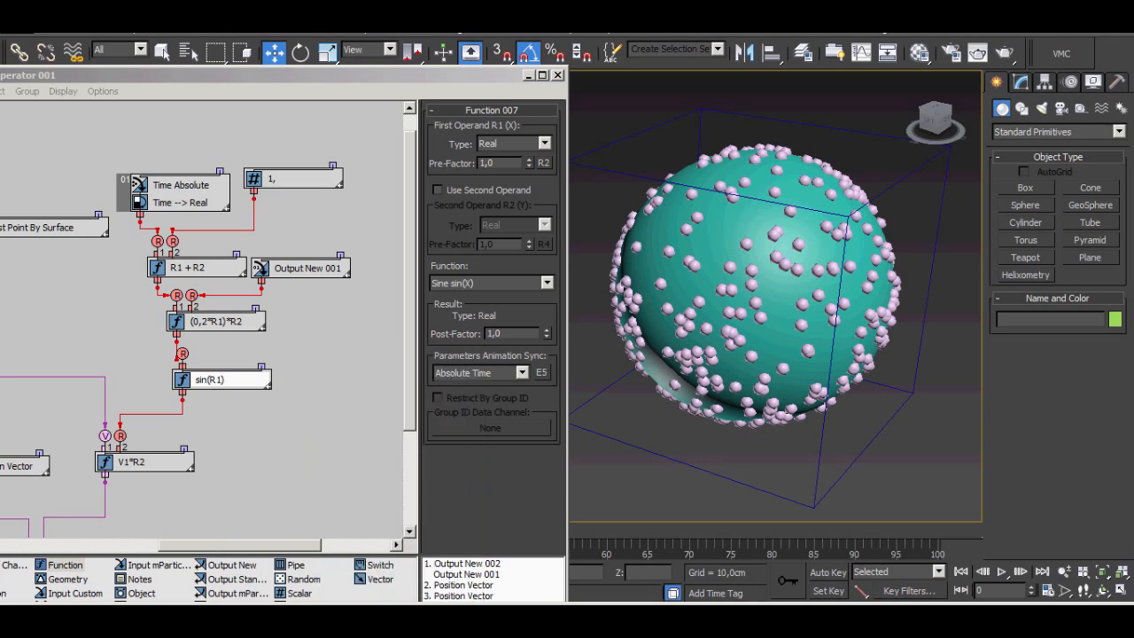
# Set the sine function's post-factor to 1,5.
pyautogui.moveTo(547, 331); pyautogui.dragTo(547, 285)
pyautogui.write('1,5')
pyautogui.press('Return')
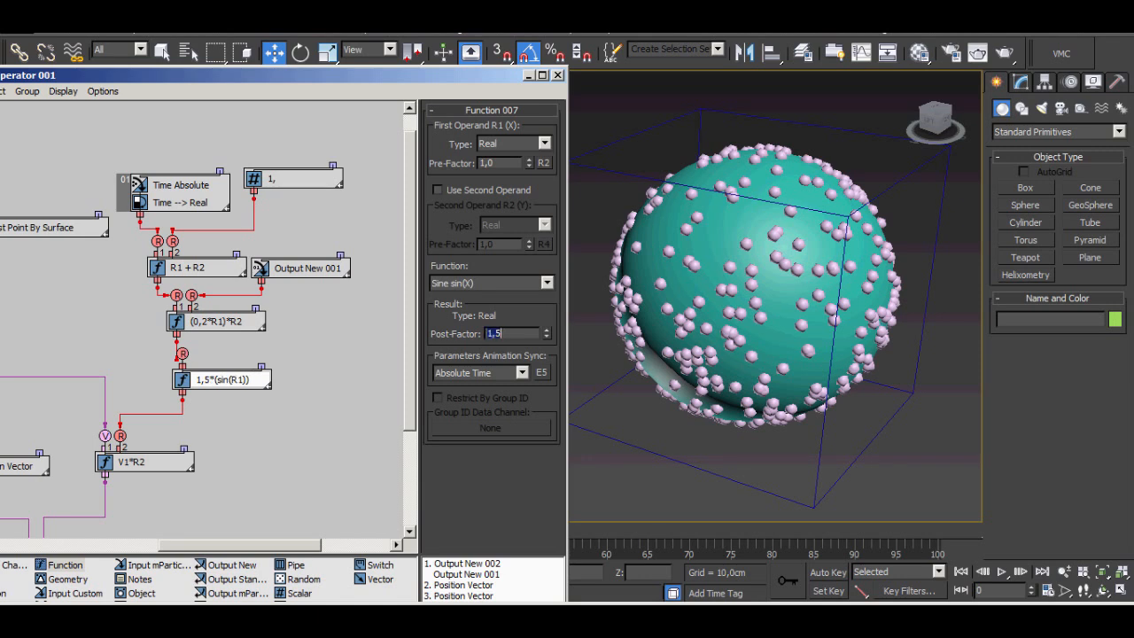
# Switch to Calculator, multiply 0,186 by 1,5, and close it.
pyautogui.press('XF86Calculator')
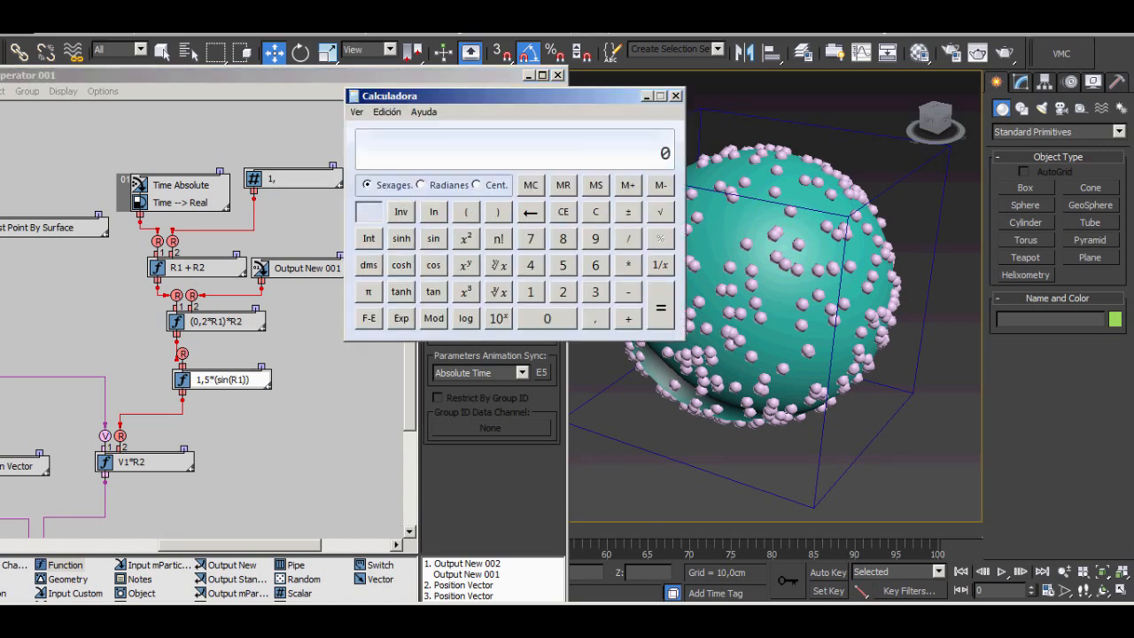
pyautogui.write('0,186*1,5')
pyautogui.press('Return')
pyautogui.hotkey('alt', 'F4')
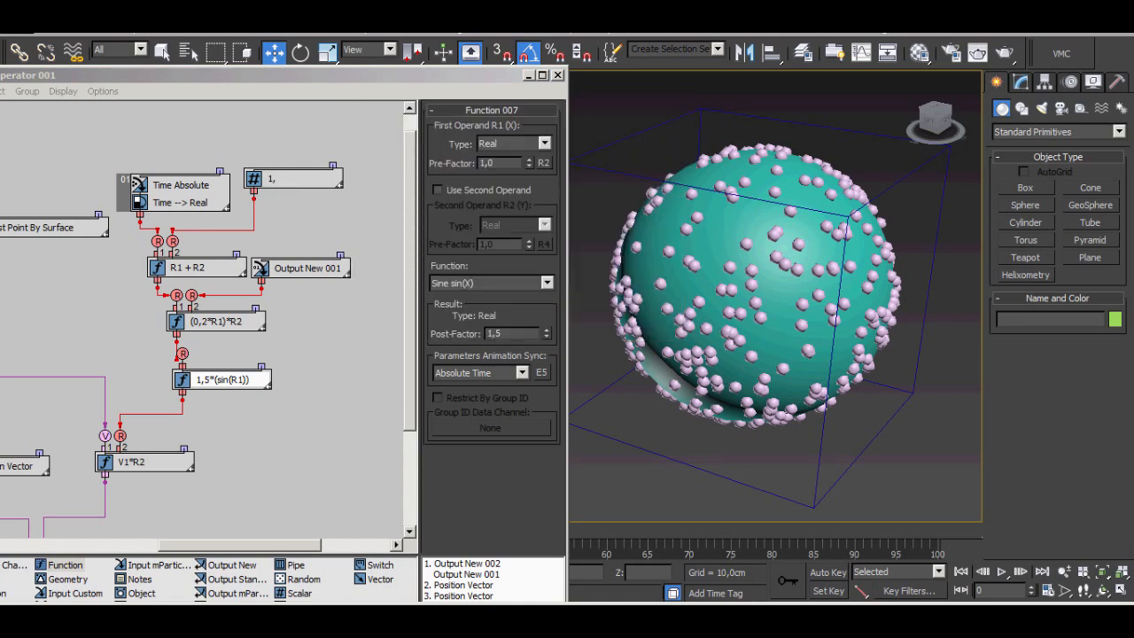
# Show the sine function's data again to check the first particle's value, and close the data window.
pyautogui.rightClick(237, 379)
pyautogui.click(264, 488)
pyautogui.moveTo(345, 496); pyautogui.dragTo(385, 406)
pyautogui.moveTo(383, 485); pyautogui.dragTo(350, 486)
pyautogui.hotkey('alt', 'F4')
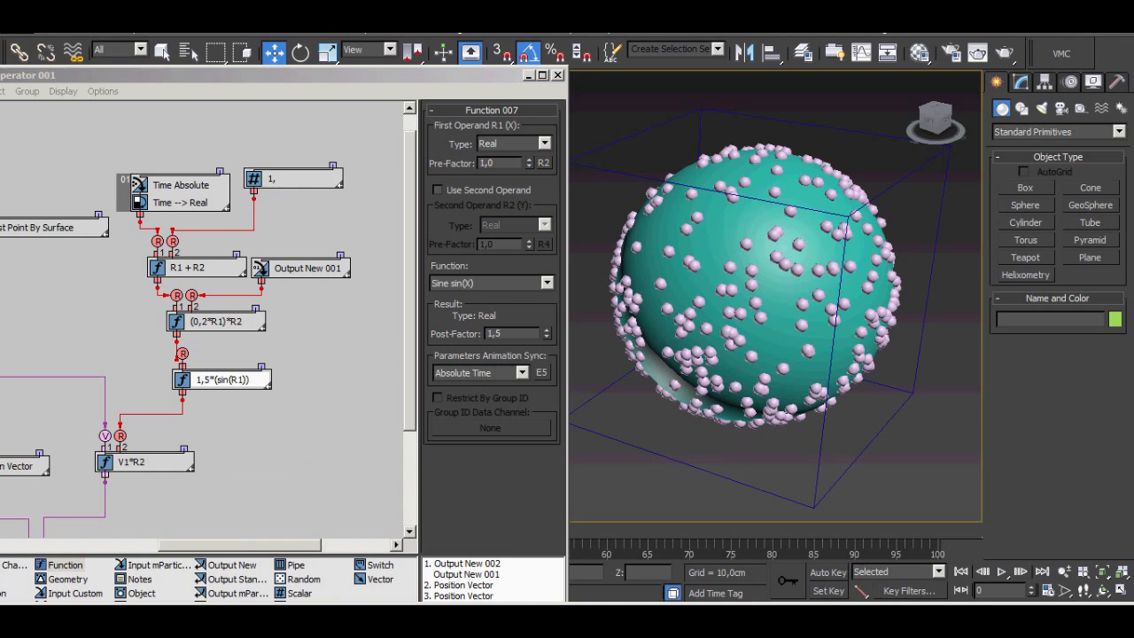
# Nudge the scalar node slightly upward and set the sine function's post-factor to 5 for a playback preview.
pyautogui.moveTo(293, 178); pyautogui.dragTo(301, 167)
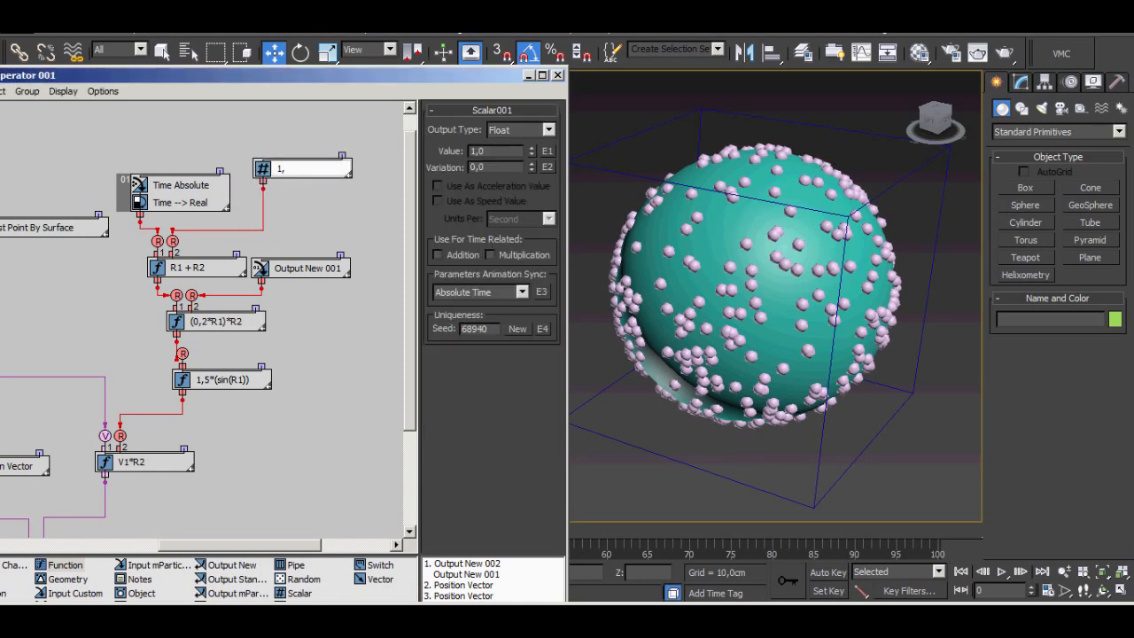
pyautogui.click(224, 380)
pyautogui.moveTo(546, 333); pyautogui.dragTo(547, 282)
pyautogui.doubleClick(498, 334)
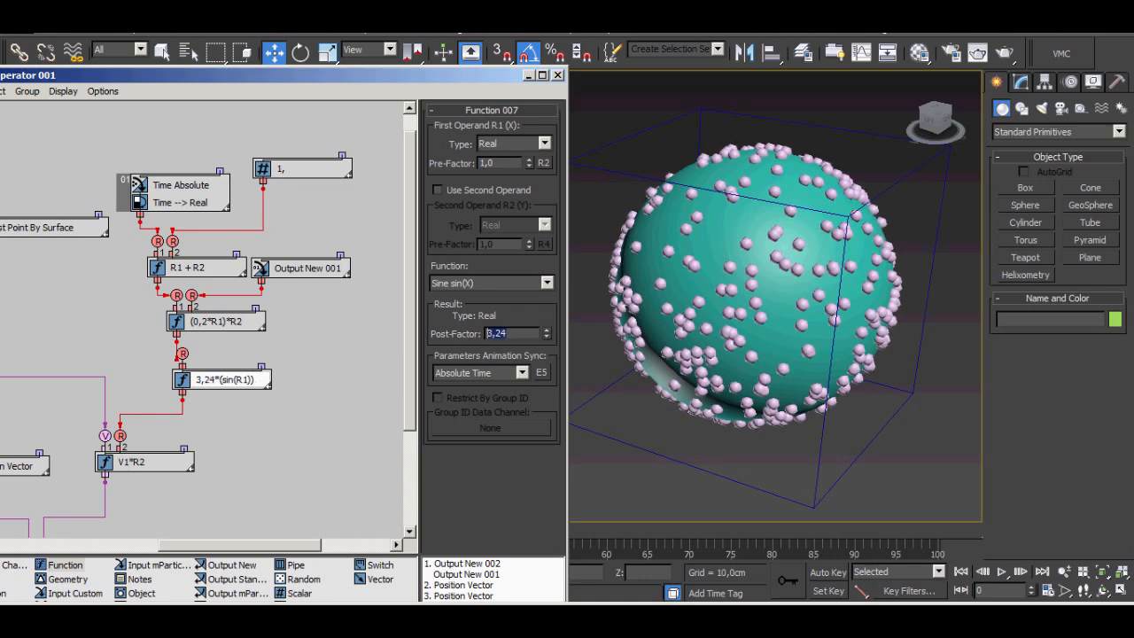
pyautogui.write('5')
pyautogui.press('Return')
pyautogui.click(1002, 572)
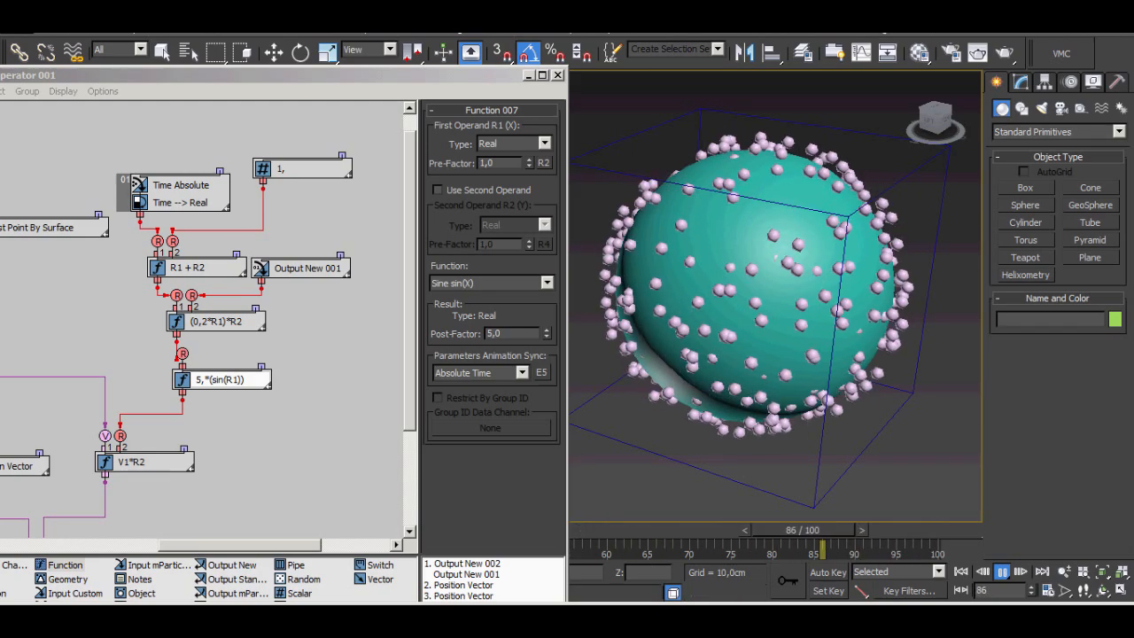
pyautogui.press('Escape')
# Set the geo sphere to display as a box in its object properties, and play the animation from the first frame.
pyautogui.click(780, 293)
pyautogui.rightClick(780, 293)
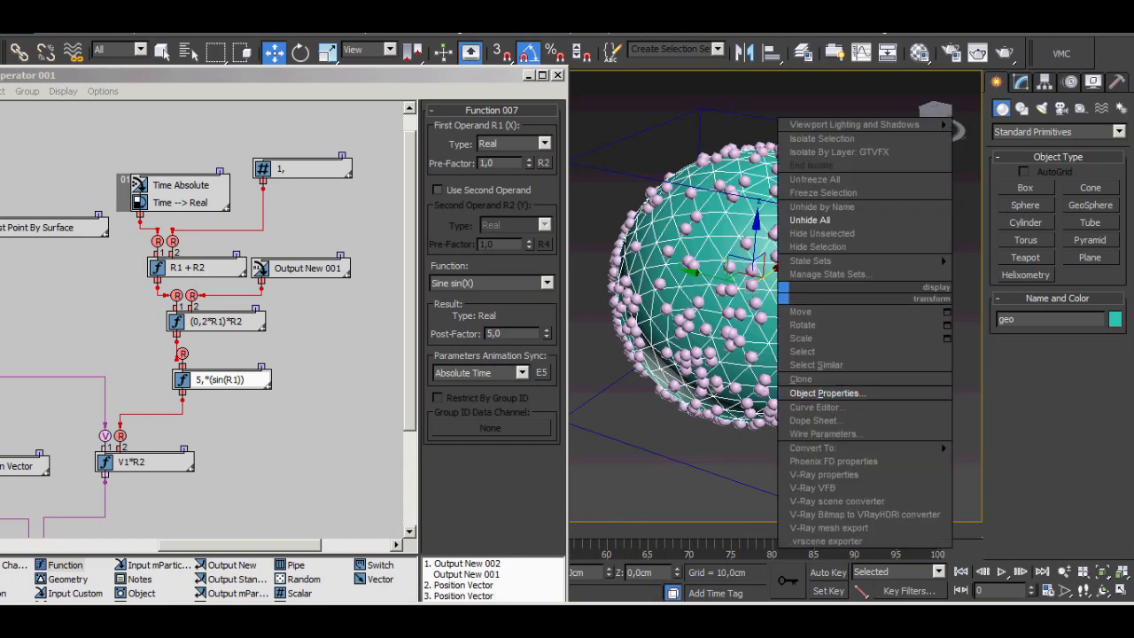
pyautogui.click(826, 393)
pyautogui.click(622, 539)
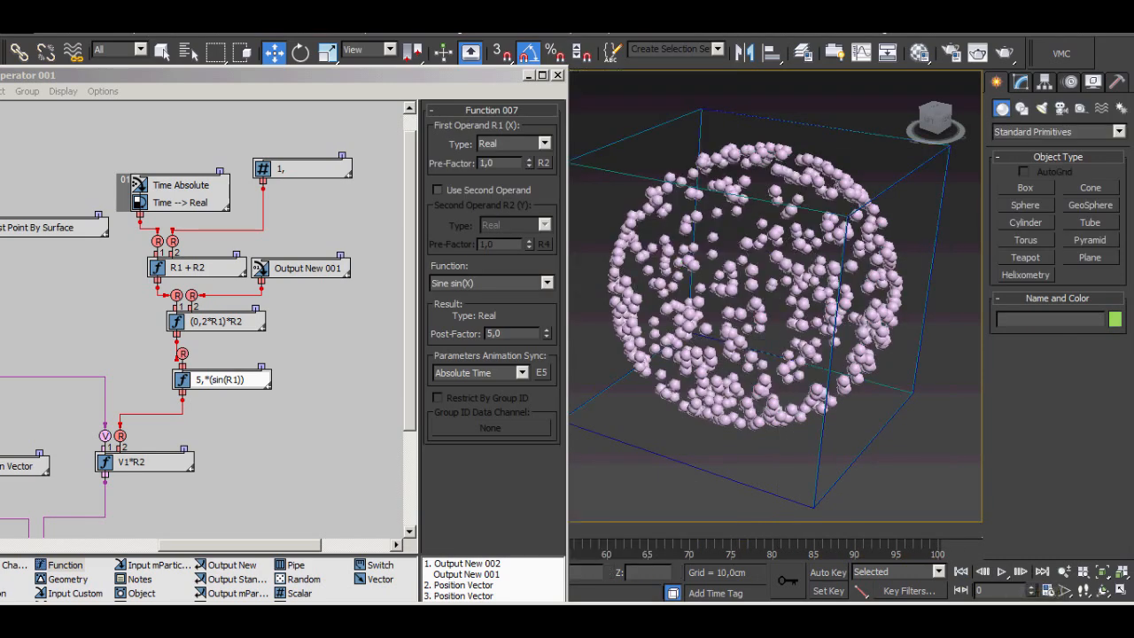
pyautogui.click(1003, 572)
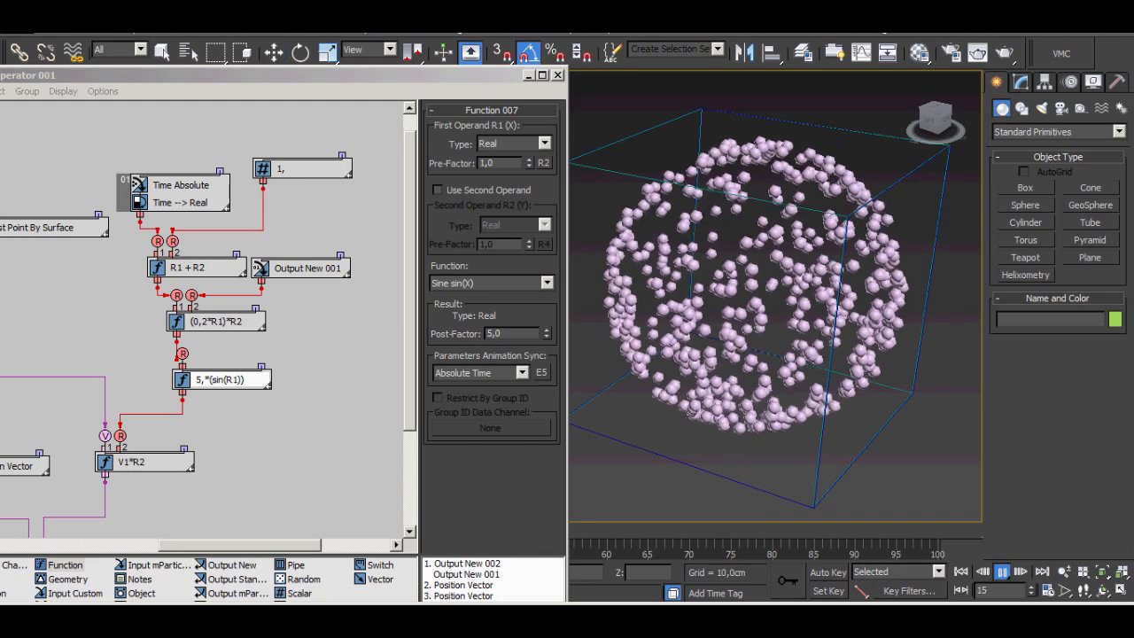
pyautogui.press('w')
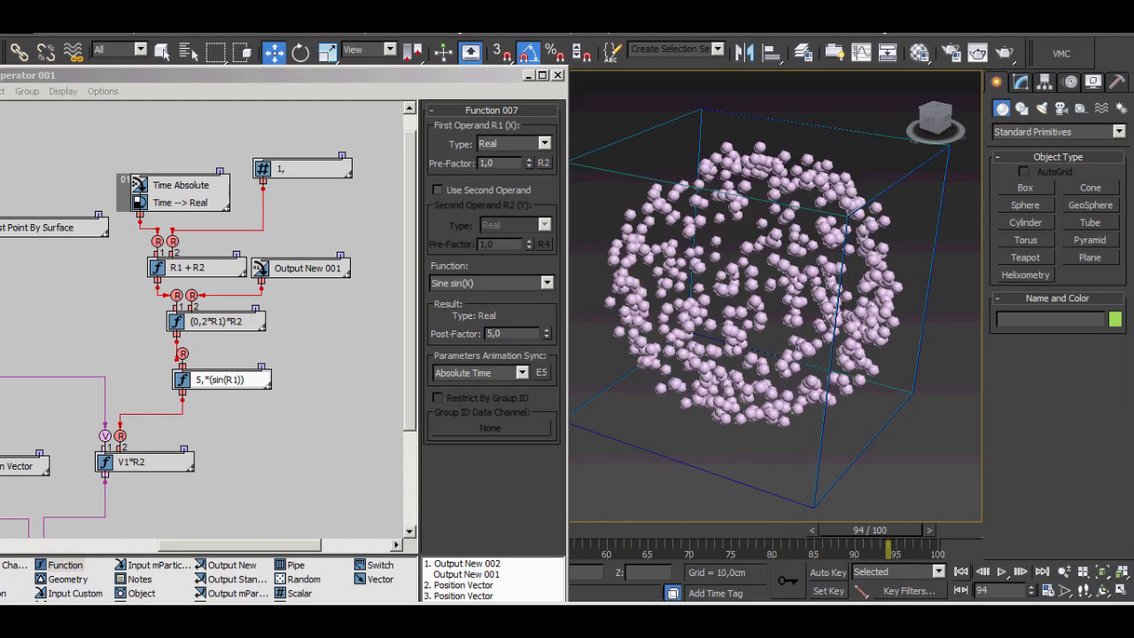
pyautogui.click(961, 572)
# Set the multiplication function's first-operand pre-factor to 0,3, play the animation, and return to the first frame.
pyautogui.click(218, 322)
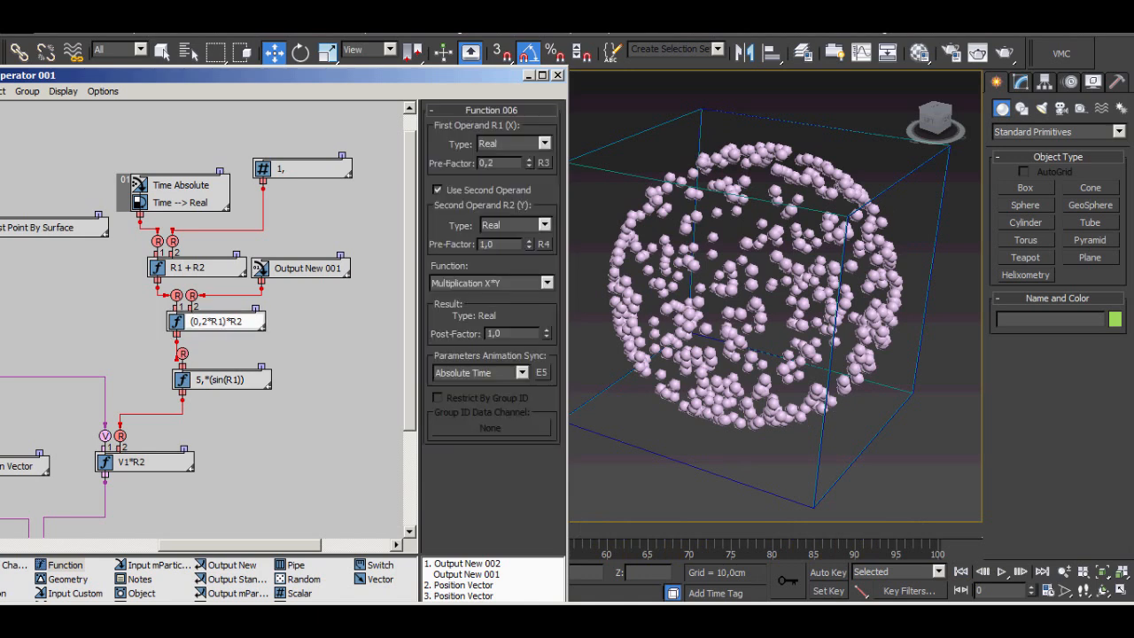
pyautogui.press('Return')
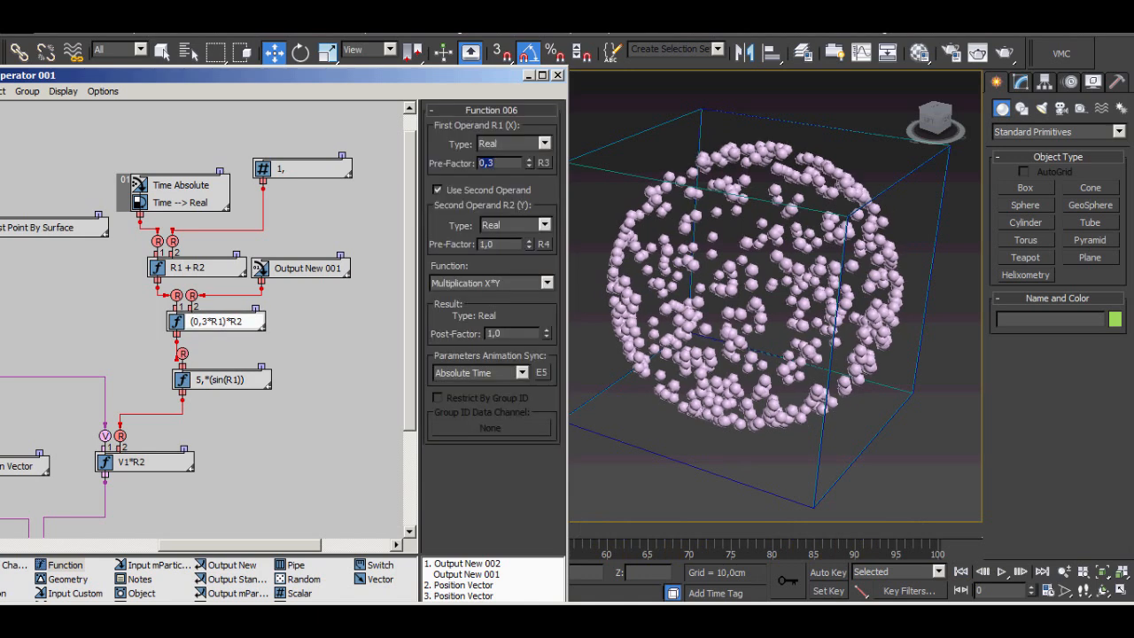
pyautogui.click(1002, 572)
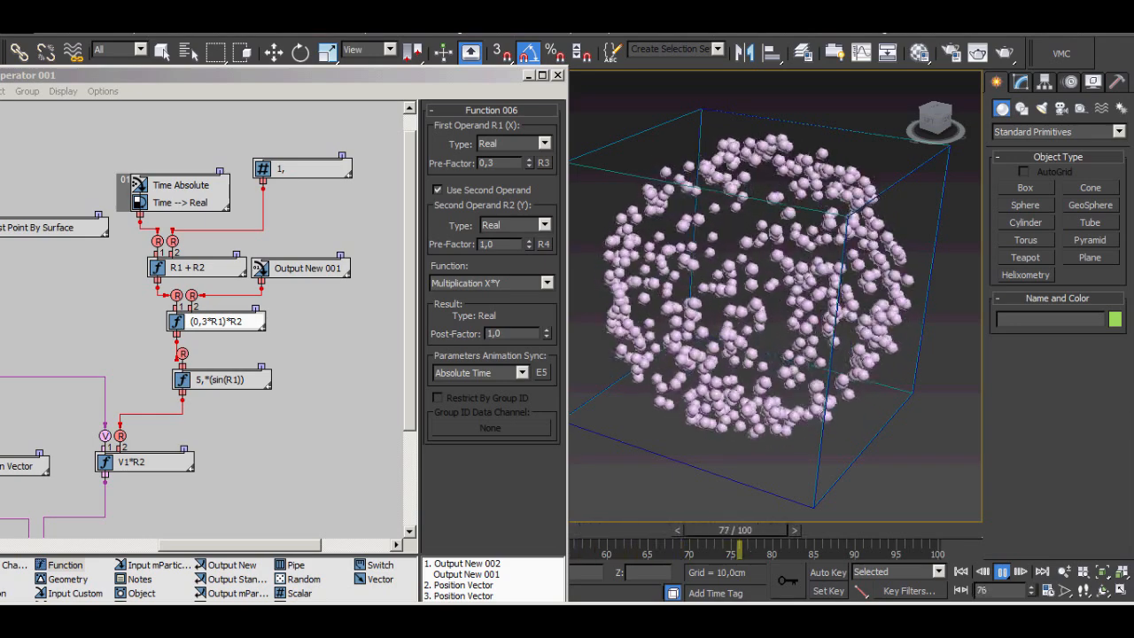
pyautogui.press('w')
pyautogui.click(961, 571)
# Set the uniform random operator's minimum to 0,9, play the animation, and return to the first frame.
pyautogui.moveTo(354, 310); pyautogui.dragTo(196, 322, button='middle')
pyautogui.click(376, 257)
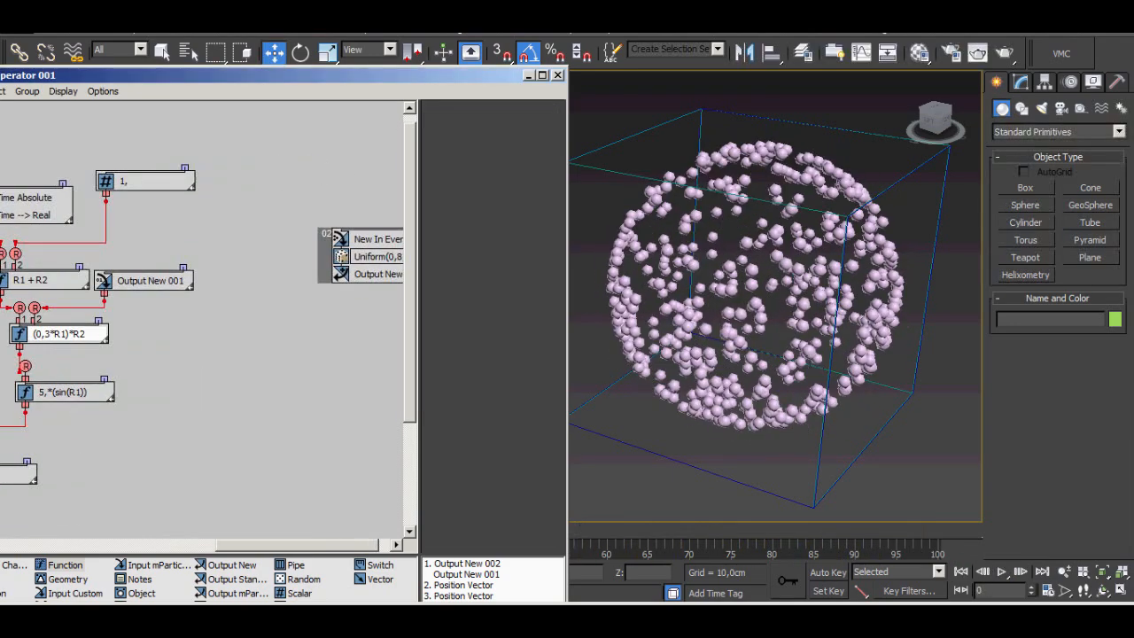
pyautogui.write('9')
pyautogui.press('Return')
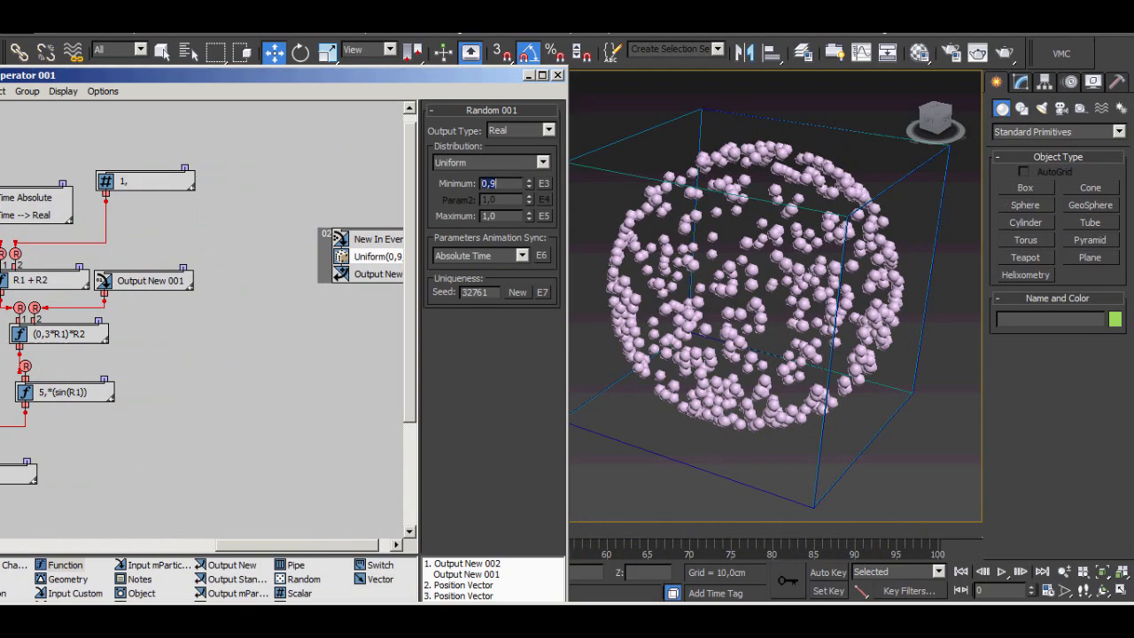
pyautogui.click(1001, 572)
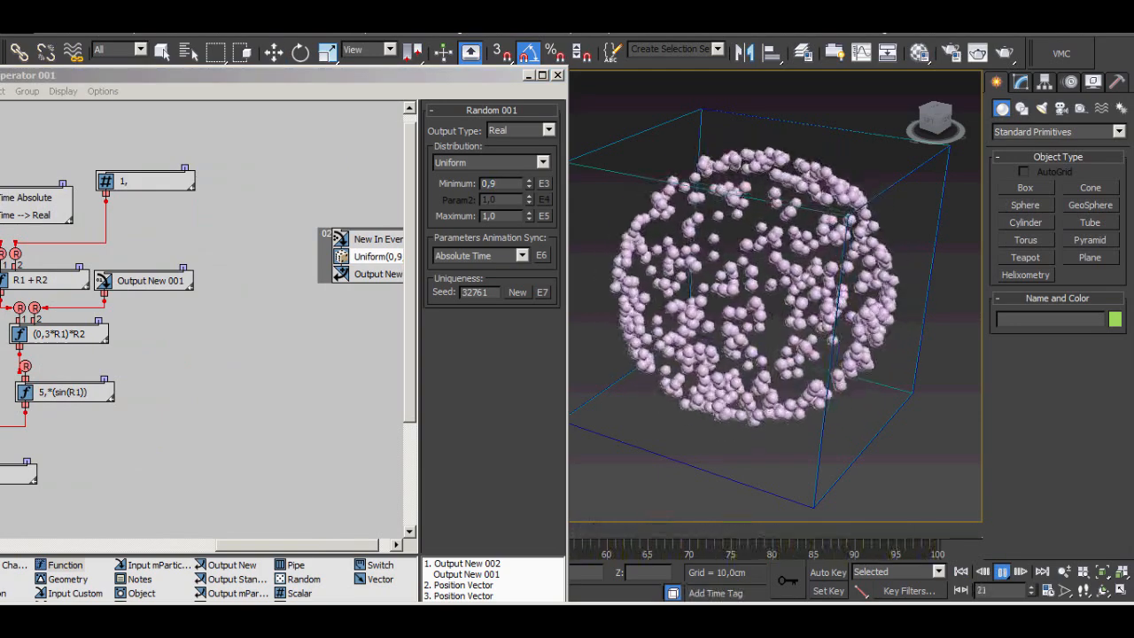
pyautogui.click(962, 572)
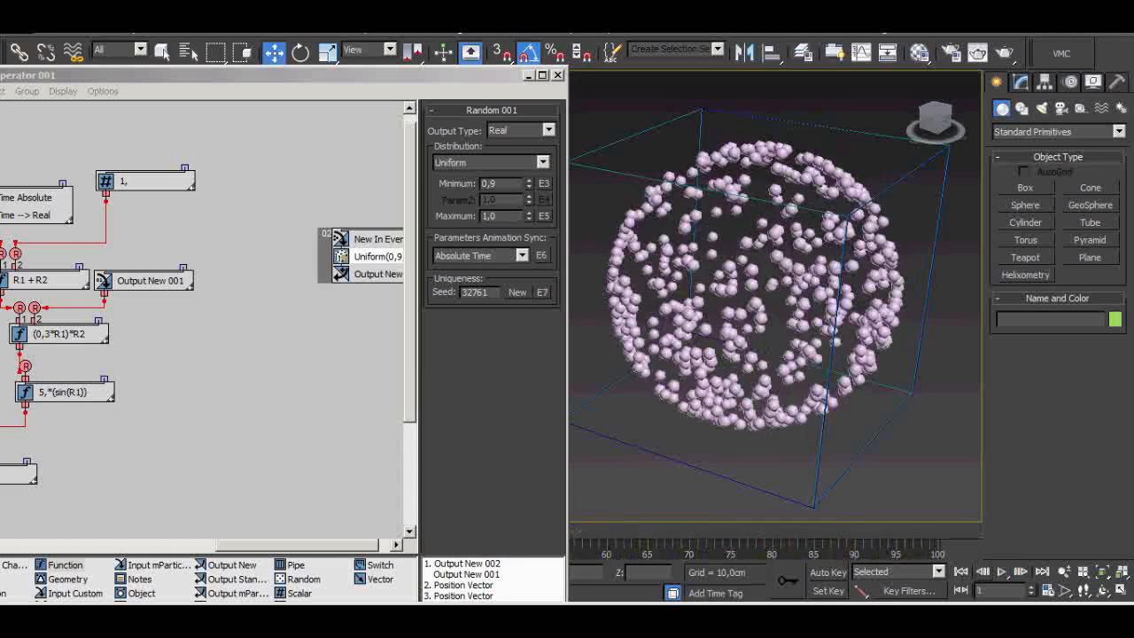
pyautogui.click(1021, 82)
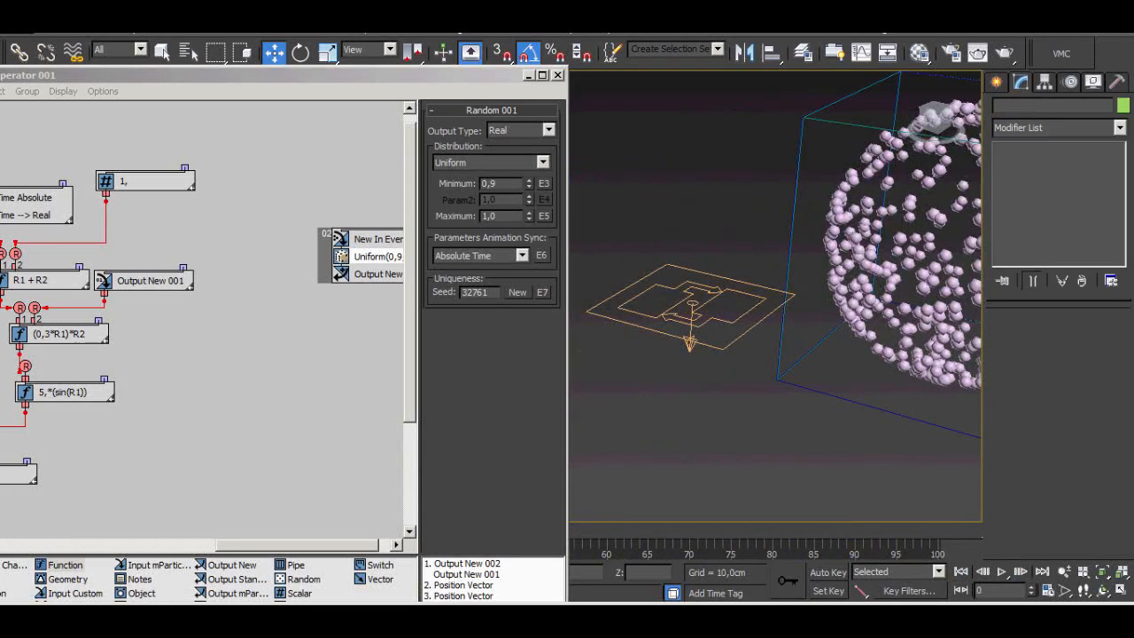
pyautogui.click(997, 81)
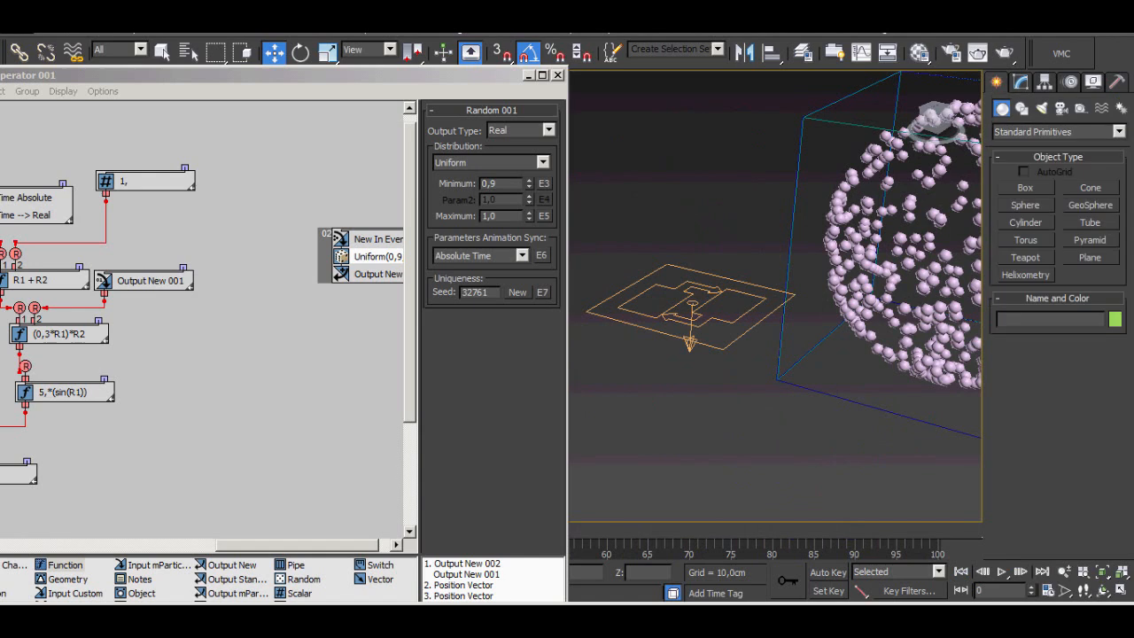
pyautogui.click(1025, 188)
pyautogui.click(1021, 81)
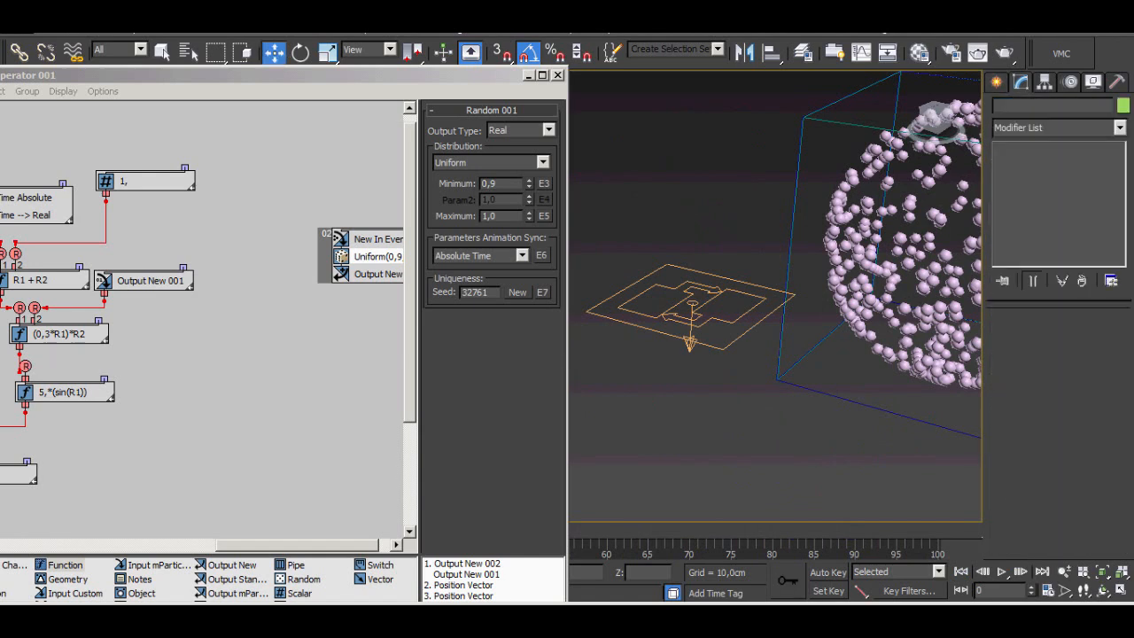
# Draw a straight two-point spline line on the ground in front of the Particle Flow source icon.
pyautogui.click(997, 82)
pyautogui.click(1021, 108)
pyautogui.click(1027, 201)
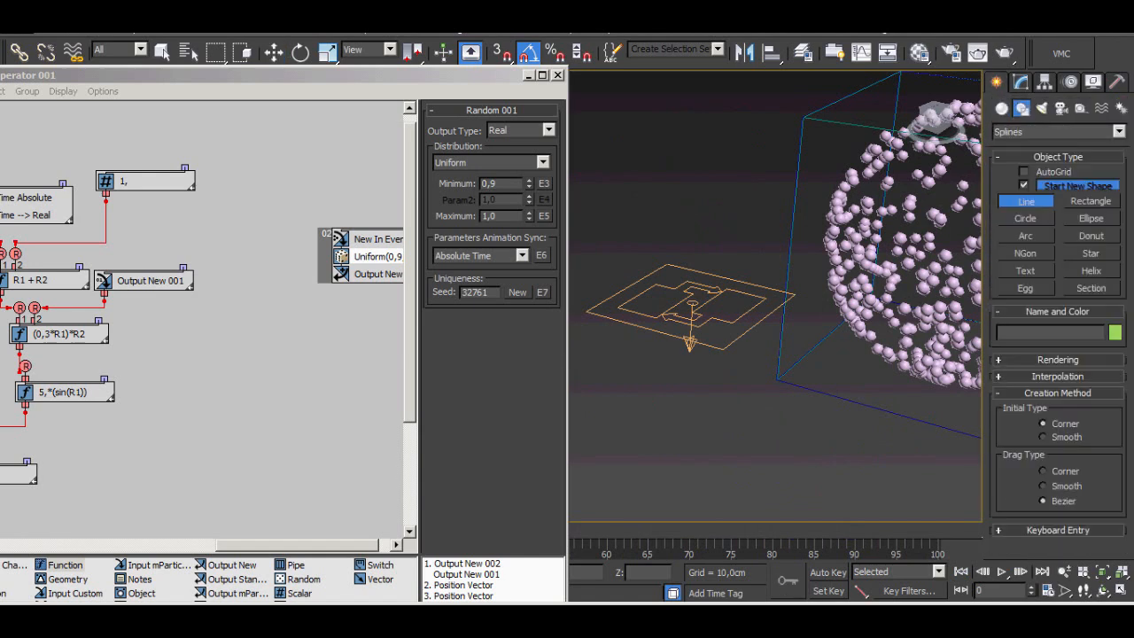
pyautogui.click(605, 401)
pyautogui.rightClick(837, 476)
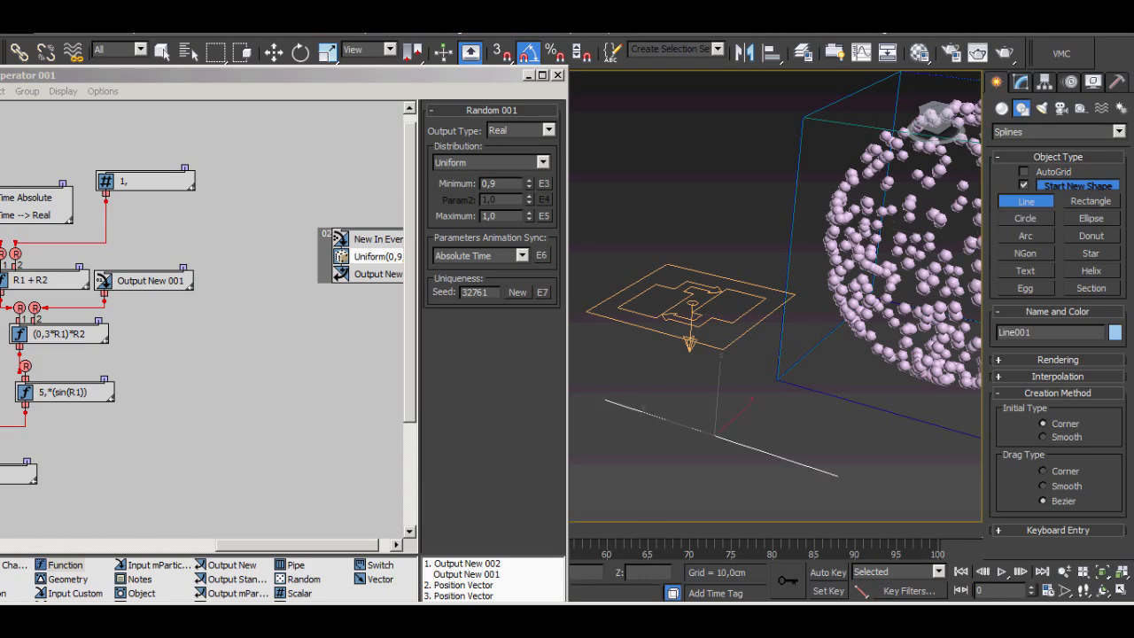
# Switch the line to vertex editing and raise the vertex at its starting end to a height of about 54 cm.
pyautogui.keyDown('alt'); pyautogui.moveTo(838, 476); pyautogui.dragTo(884, 479, button='middle'); pyautogui.keyUp('alt')
pyautogui.press('w')
pyautogui.press('1')
pyautogui.scroll(-3, 895, 408)
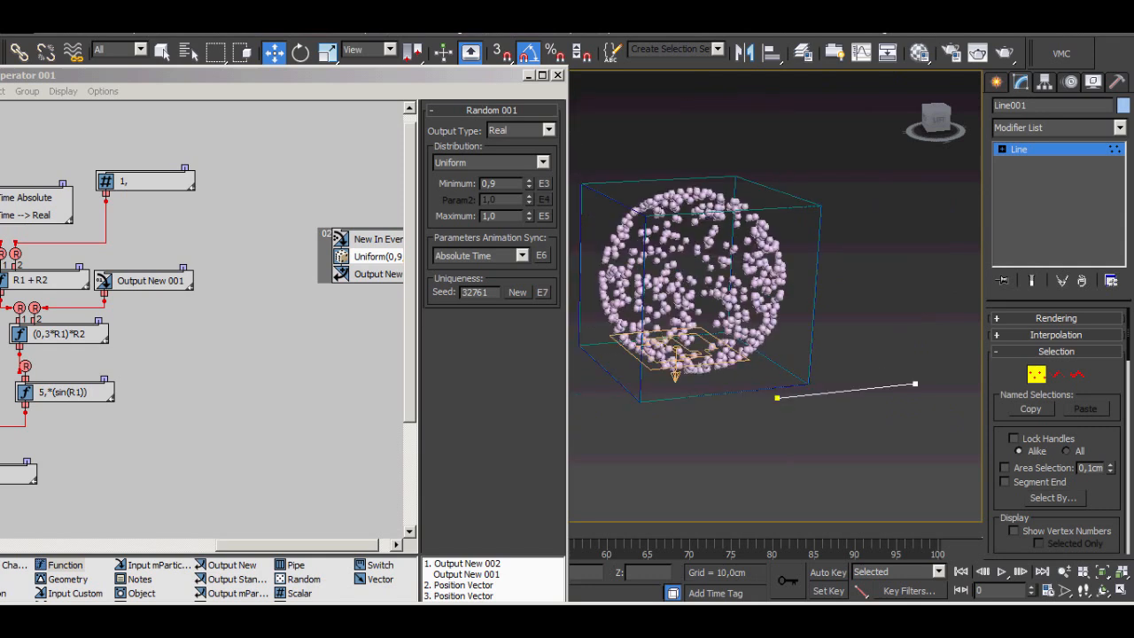
pyautogui.click(778, 399)
pyautogui.moveTo(778, 398); pyautogui.dragTo(784, 283)
# Try raising the line's other end vertex, undo that move, and select the raised starting vertex.
pyautogui.click(915, 383)
pyautogui.moveTo(916, 382); pyautogui.dragTo(921, 314)
pyautogui.keyDown('alt'); pyautogui.moveTo(921, 314); pyautogui.dragTo(799, 299, button='middle'); pyautogui.keyUp('alt')
pyautogui.hotkey('ctrl', 'z')
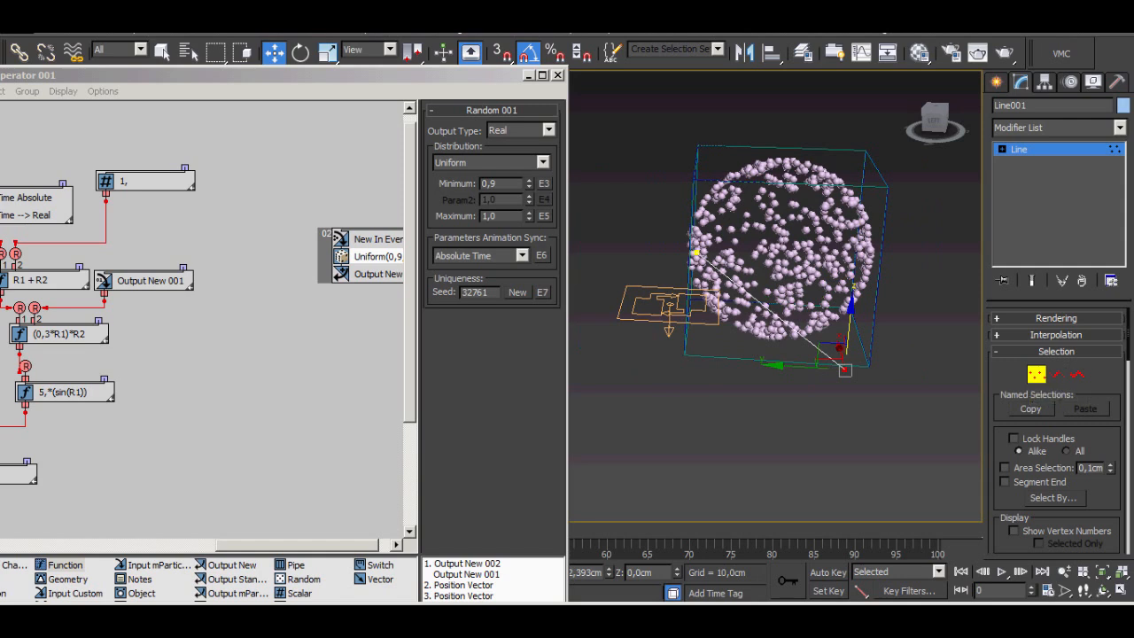
pyautogui.click(696, 252)
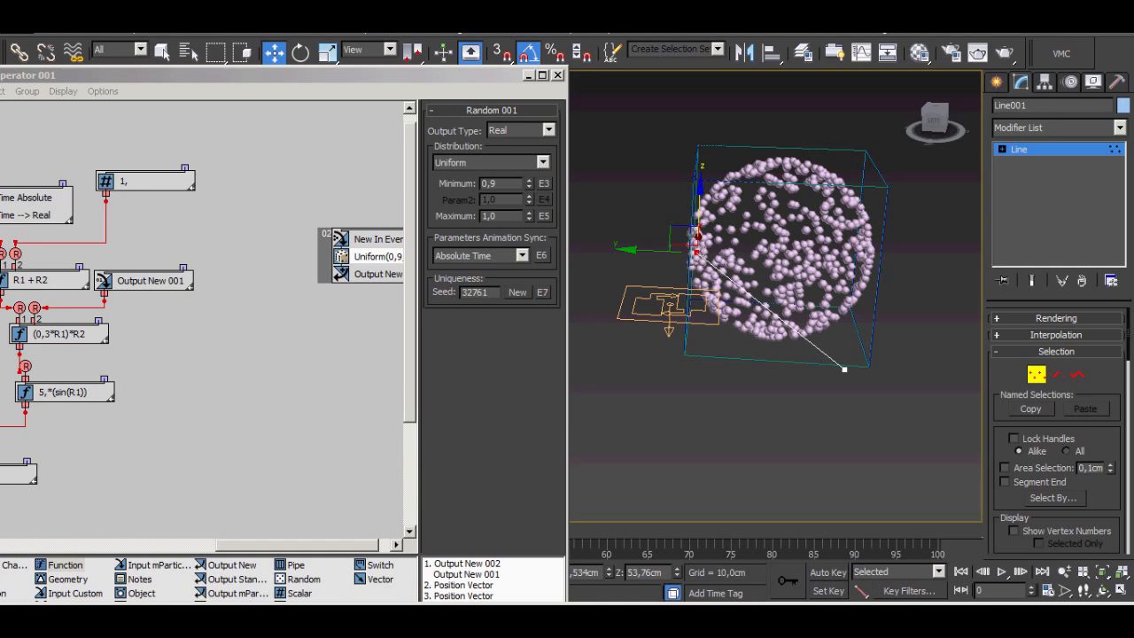
# Refine the line with five additional vertices spaced between its two ends, and return to vertex selection.
pyautogui.click(1037, 374)
pyautogui.scroll(-10, 1036, 389)
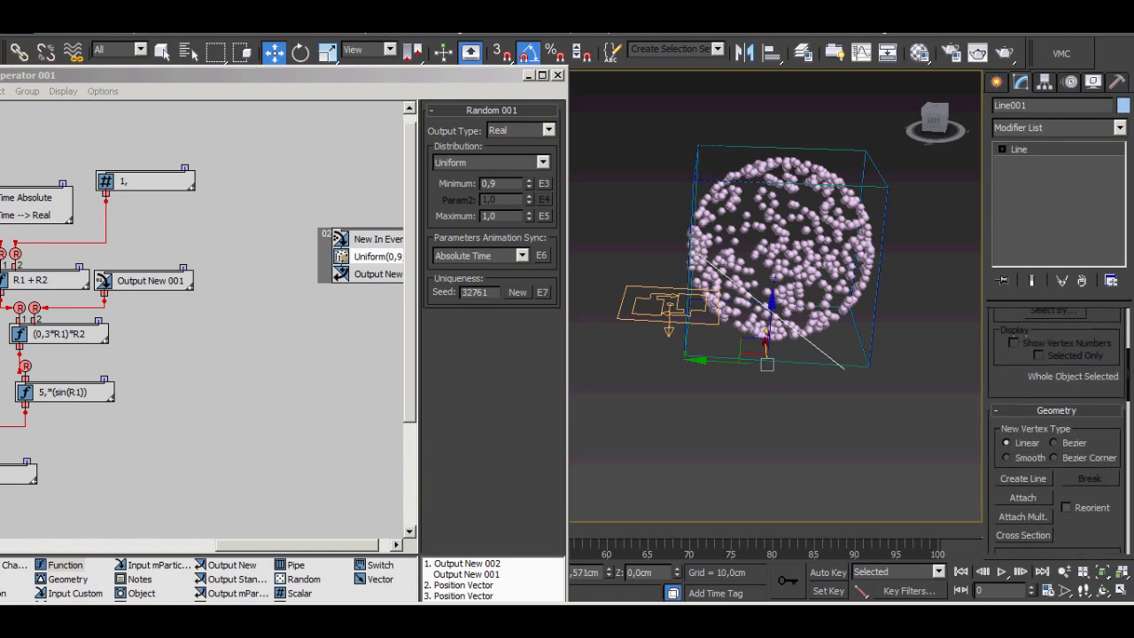
pyautogui.scroll(-5, 1054, 434)
pyautogui.scroll(5, 1055, 434)
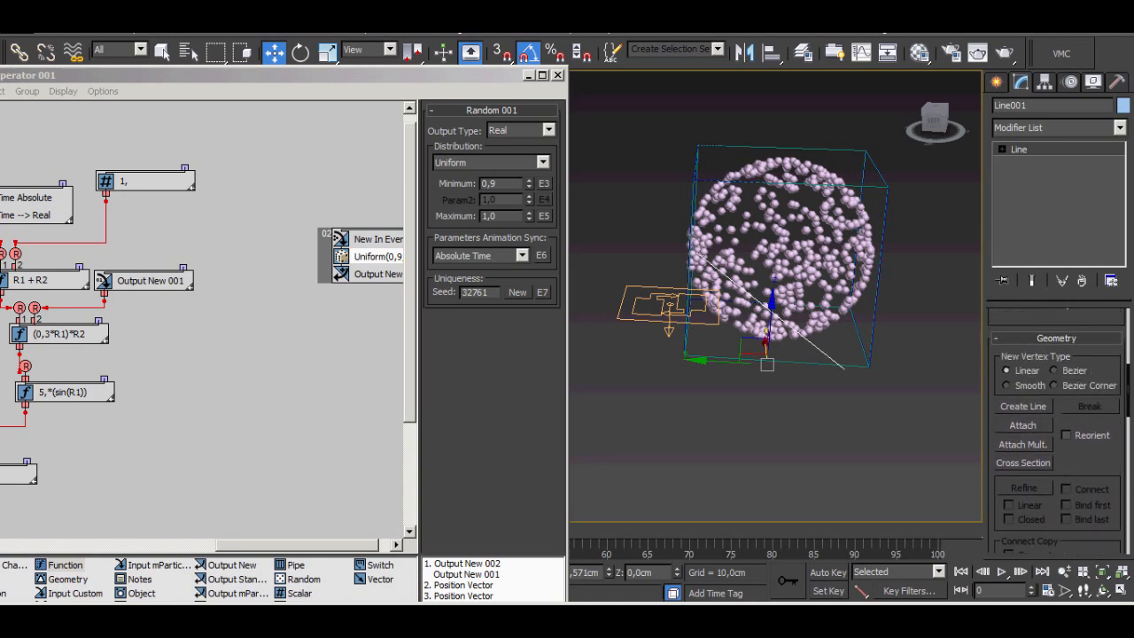
pyautogui.press('1')
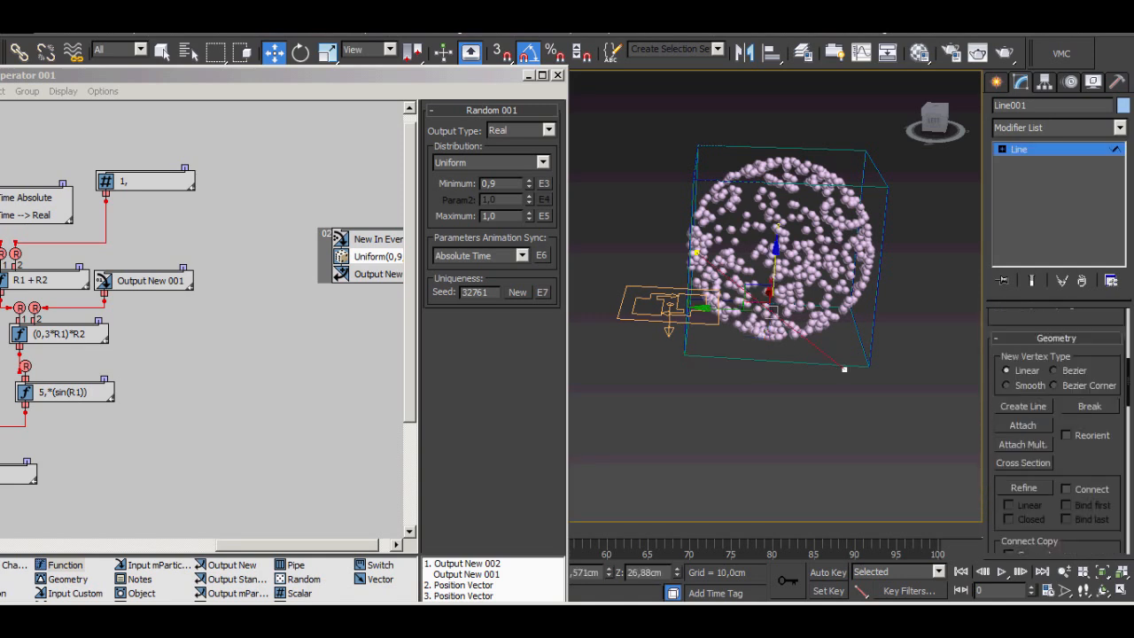
pyautogui.scroll(-3, 1055, 434)
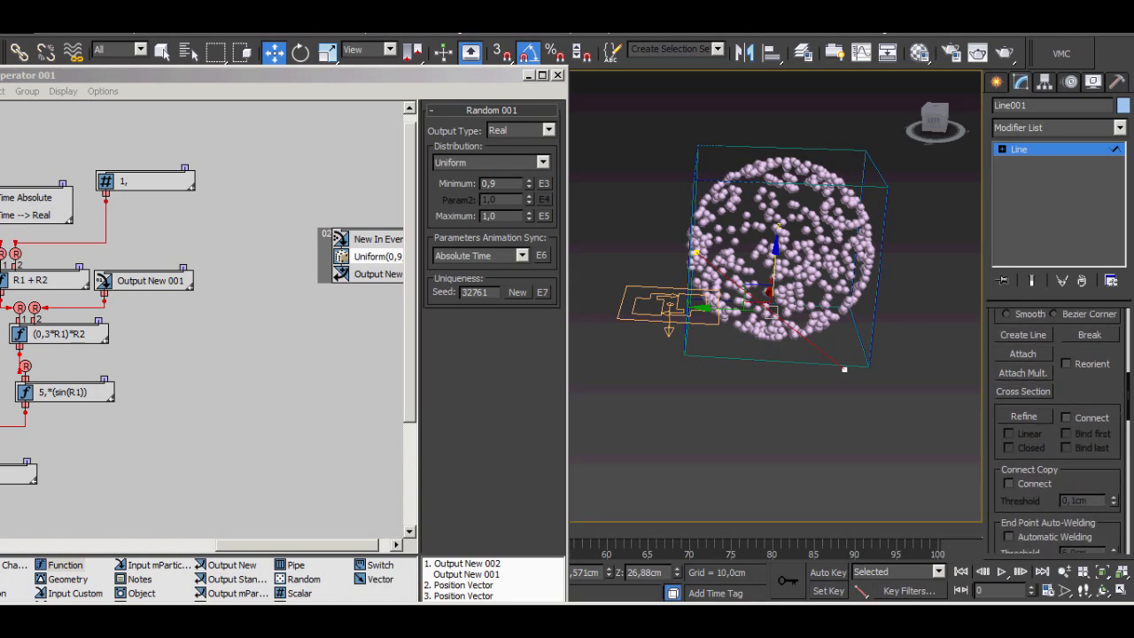
pyautogui.scroll(-3, 1054, 435)
pyautogui.scroll(4, 1055, 435)
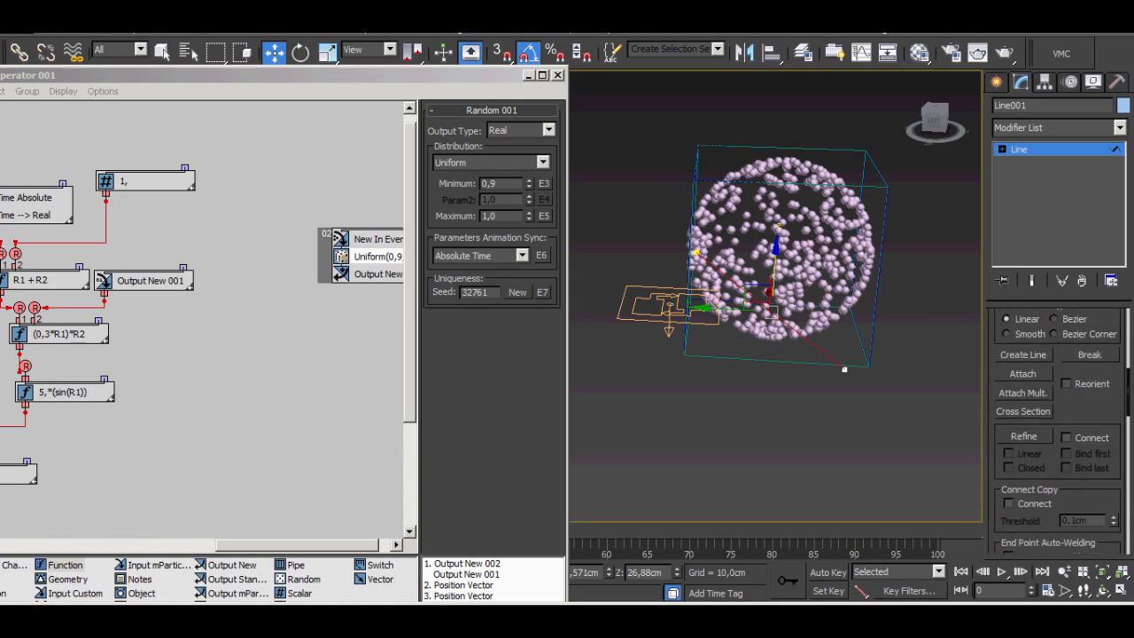
pyautogui.scroll(4, 1058, 434)
pyautogui.click(1025, 501)
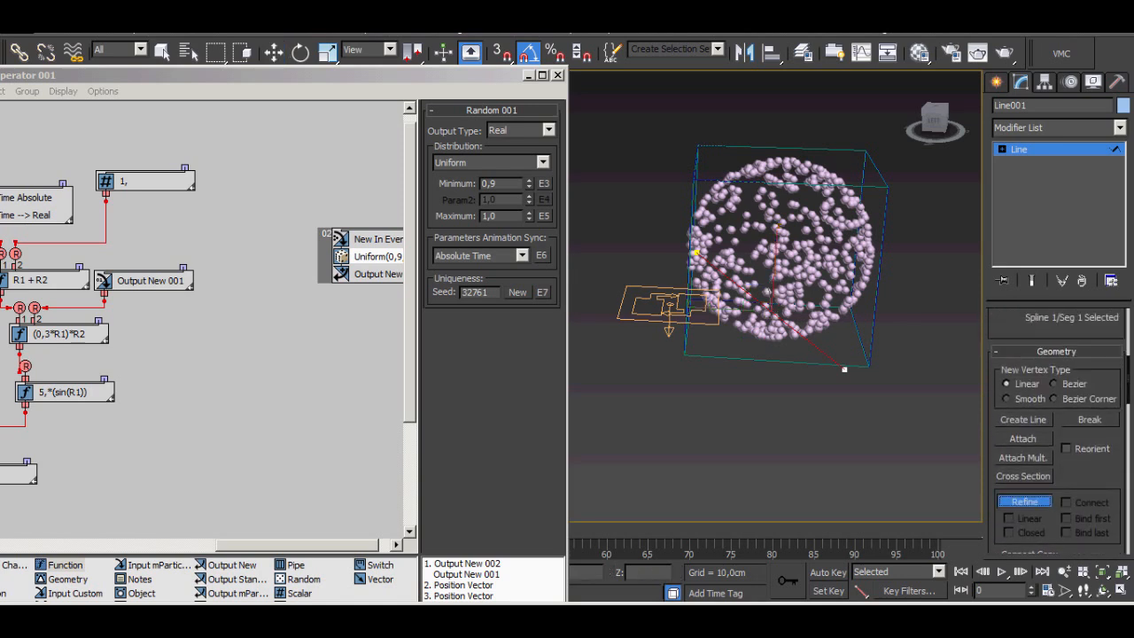
pyautogui.click(718, 271)
pyautogui.press('w')
pyautogui.press('1')
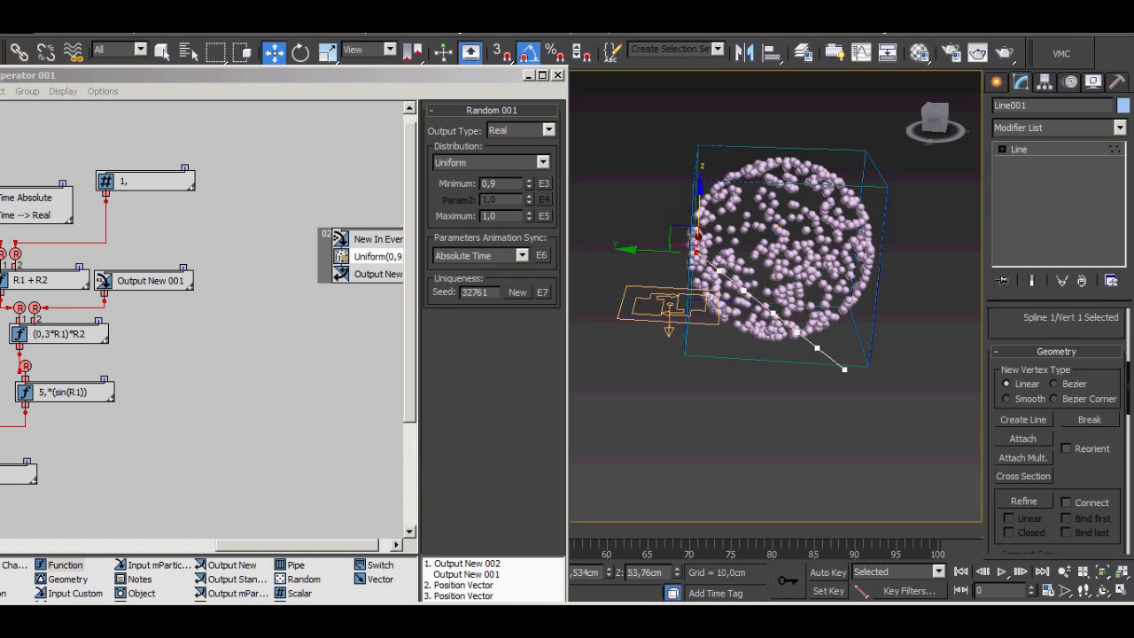
# Lower the line's five intermediate vertices by varying amounts, raise the end vertex slightly, and clear the vertex selection.
pyautogui.moveTo(721, 265); pyautogui.dragTo(808, 375)
pyautogui.click(745, 291)
pyautogui.click(773, 312)
pyautogui.click(796, 331)
pyautogui.click(817, 349)
pyautogui.click(845, 370)
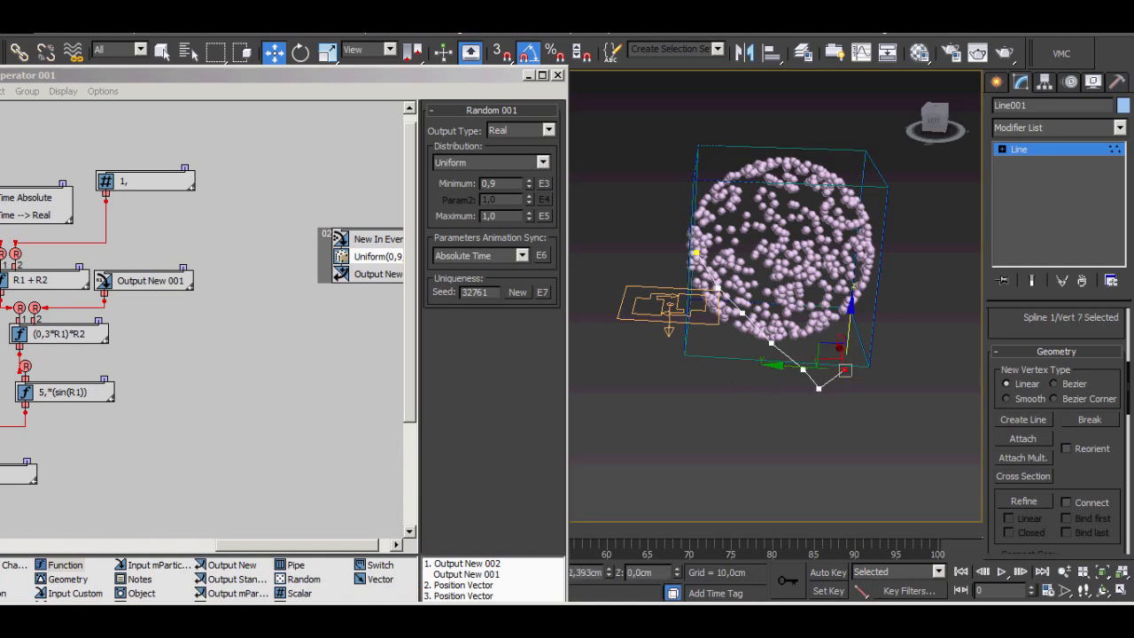
pyautogui.moveTo(848, 341); pyautogui.dragTo(850, 333)
pyautogui.hotkey('ctrl', 'd')
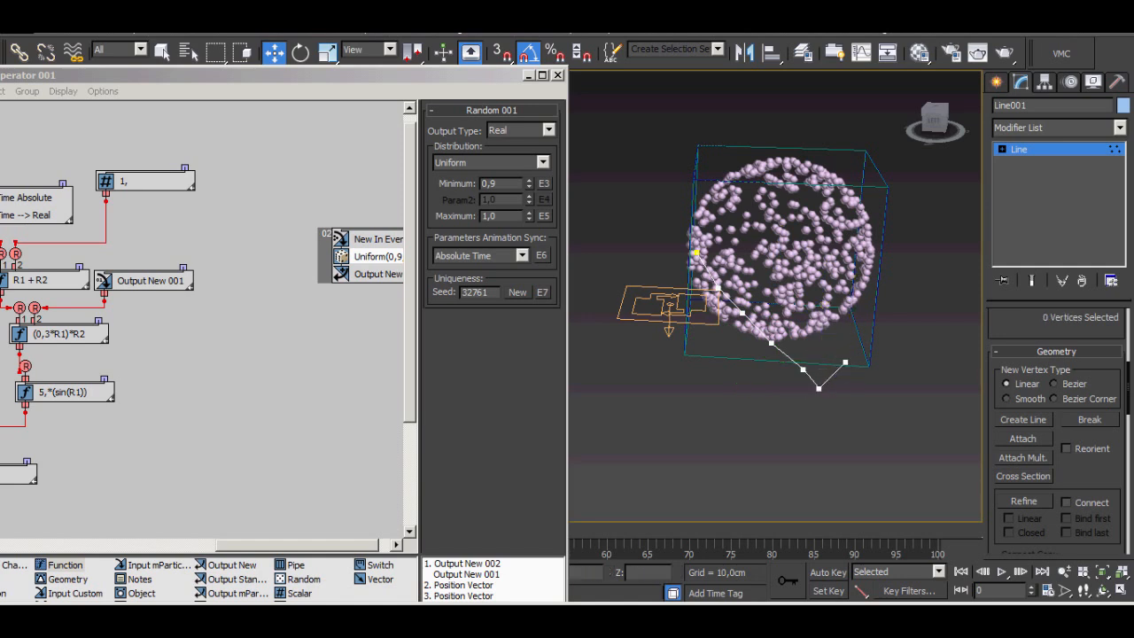
# Lower the line's first four vertices and raise its last three to form a rounded V in the Perspective view.
pyautogui.click(696, 253)
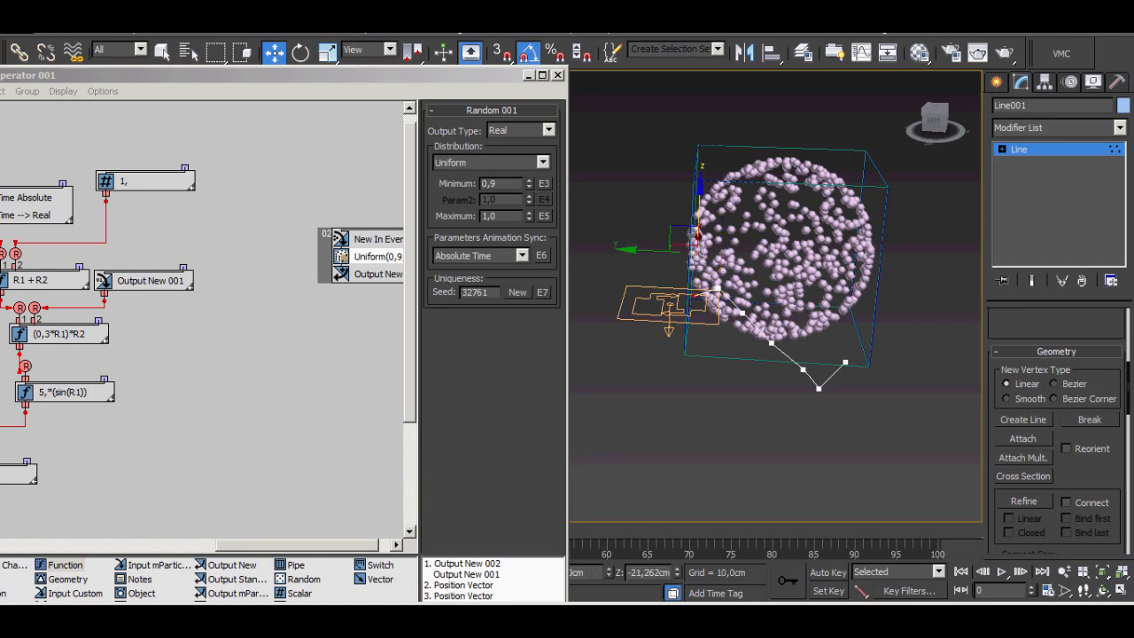
pyautogui.click(717, 289)
pyautogui.moveTo(719, 257); pyautogui.dragTo(769, 373)
pyautogui.click(742, 314)
pyautogui.click(804, 370)
pyautogui.moveTo(808, 328); pyautogui.dragTo(828, 287)
pyautogui.click(820, 388)
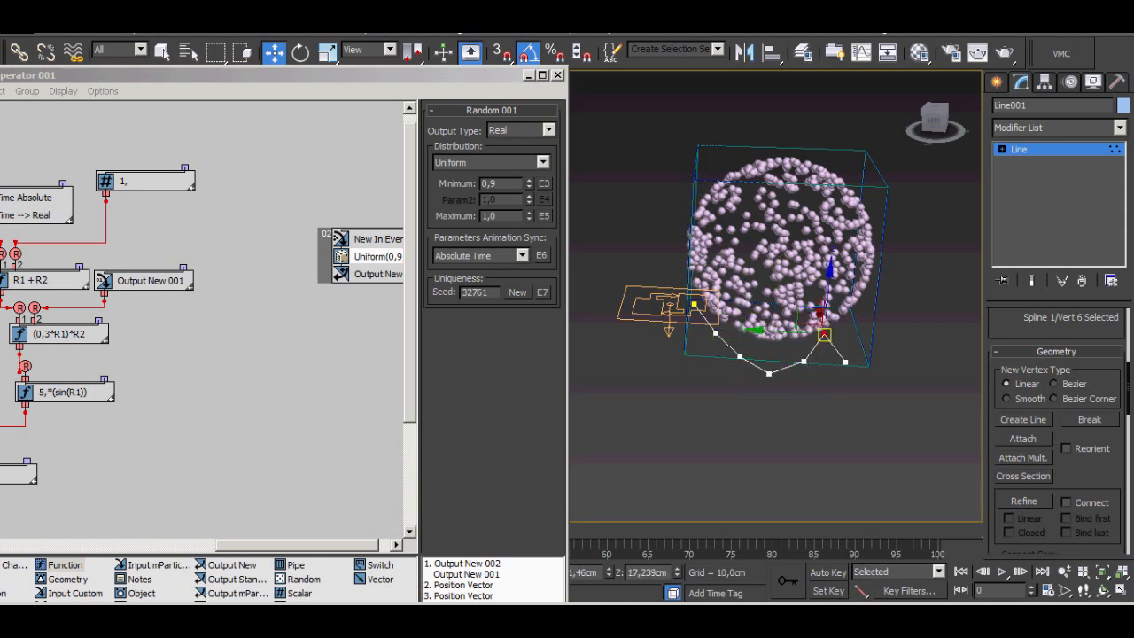
pyautogui.click(846, 362)
pyautogui.moveTo(850, 328); pyautogui.dragTo(853, 272)
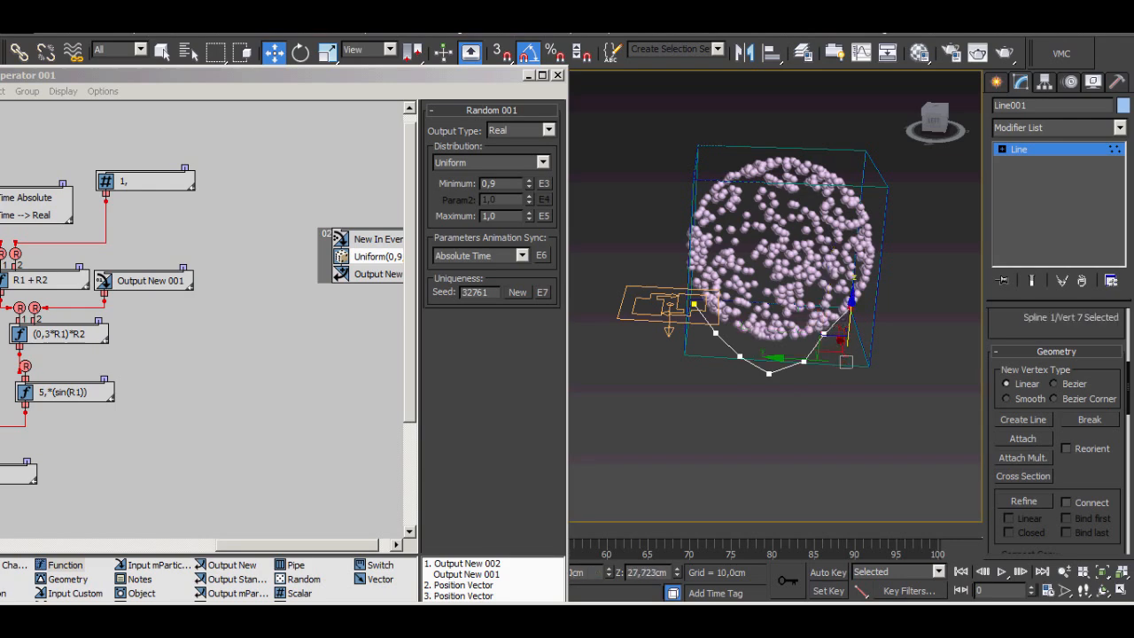
pyautogui.click(906, 285)
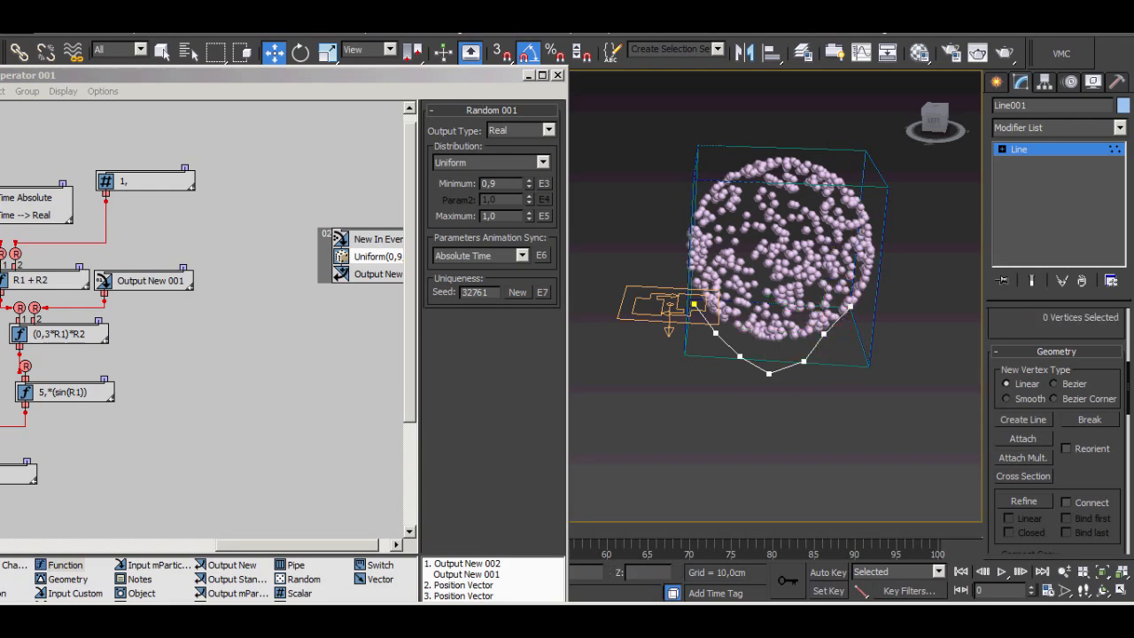
# Show all four viewports, minimise the data operator window, and maximise the Left viewport around the sphere.
pyautogui.keyDown('alt'); pyautogui.moveTo(850, 288); pyautogui.dragTo(805, 271, button='middle'); pyautogui.keyUp('alt')
pyautogui.hotkey('alt', 'w')
pyautogui.click(744, 278)
pyautogui.press('z')
pyautogui.scroll(-2, 731, 281)
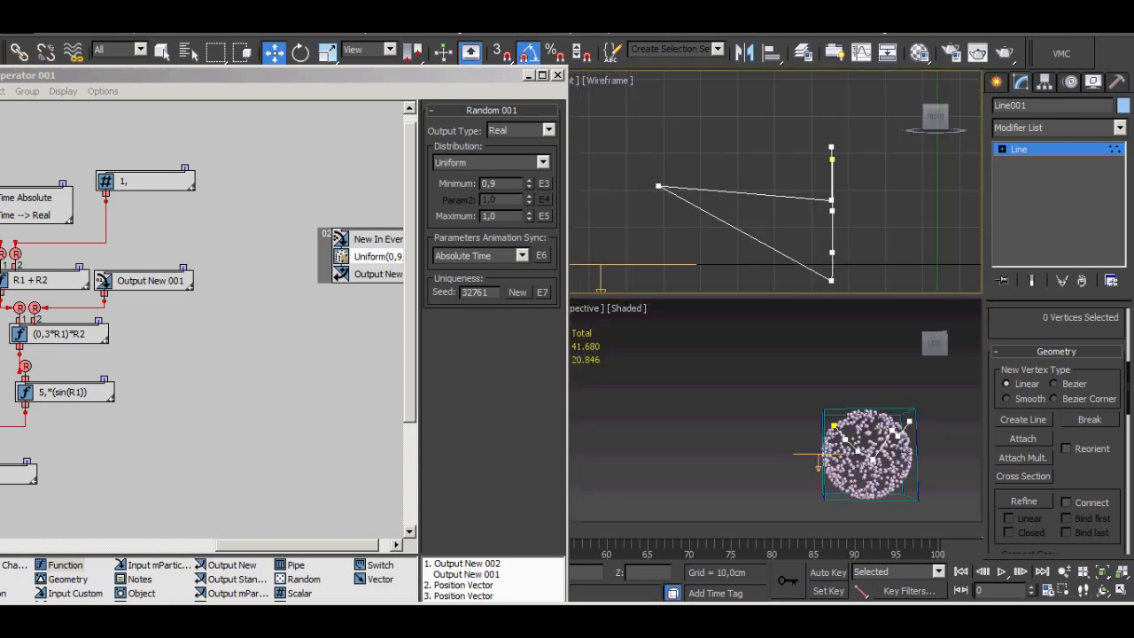
pyautogui.click(529, 75)
pyautogui.click(389, 363)
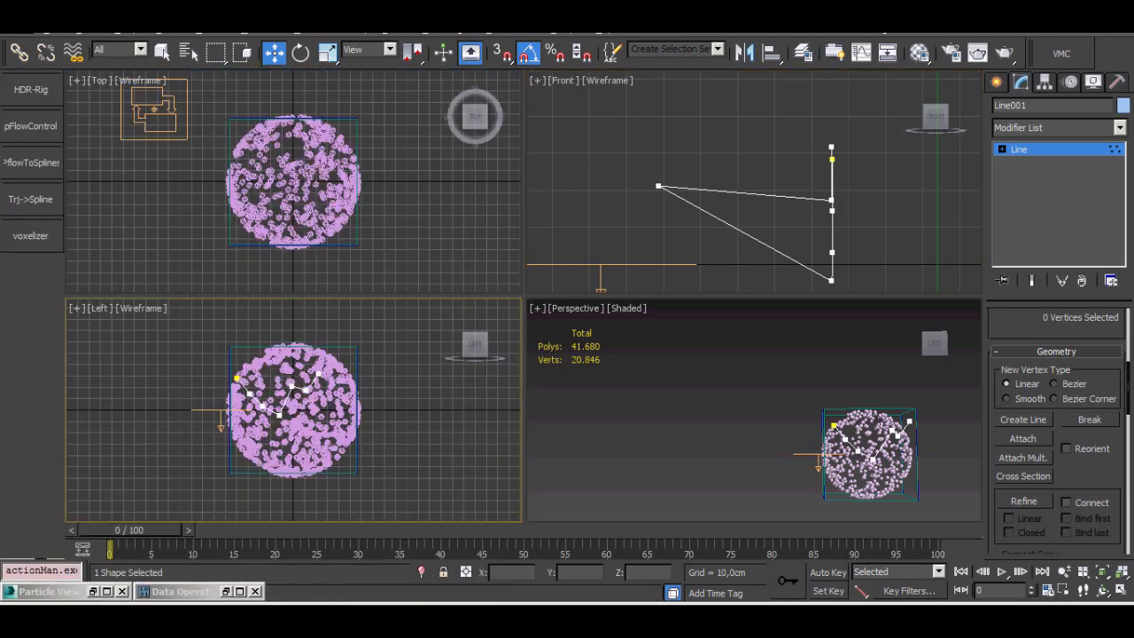
pyautogui.hotkey('alt', 'w')
pyautogui.moveTo(390, 363); pyautogui.dragTo(592, 389, button='middle')
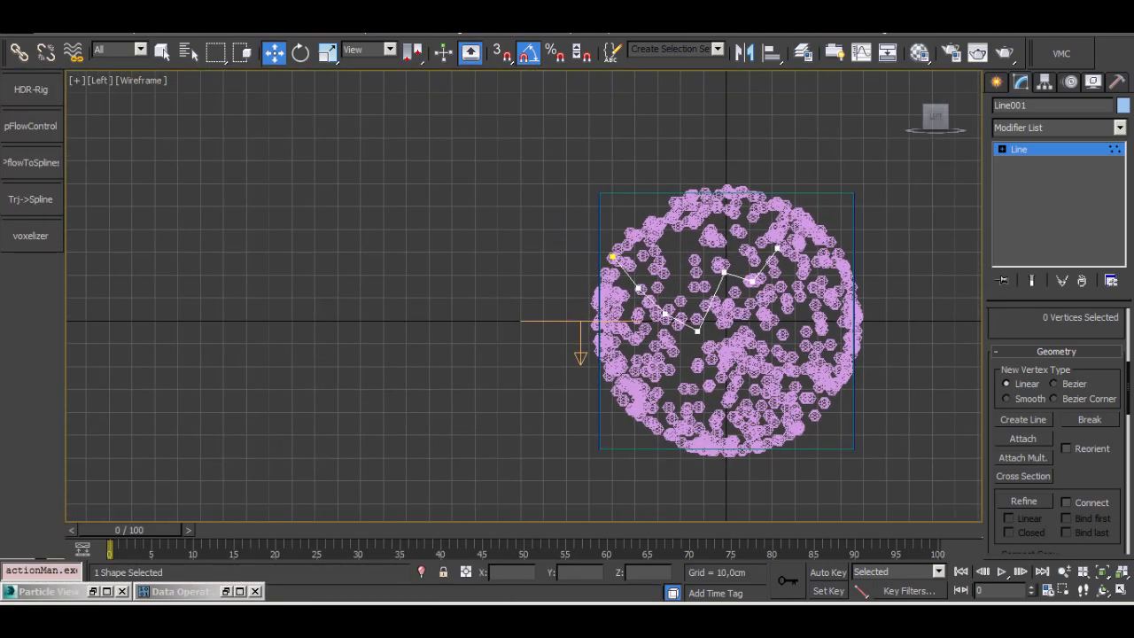
# Undo the accidental shift of the particle source, then move the whole line clear of the sphere and raise it about 4 cm.
pyautogui.press('1')
pyautogui.moveTo(572, 321); pyautogui.dragTo(343, 321)
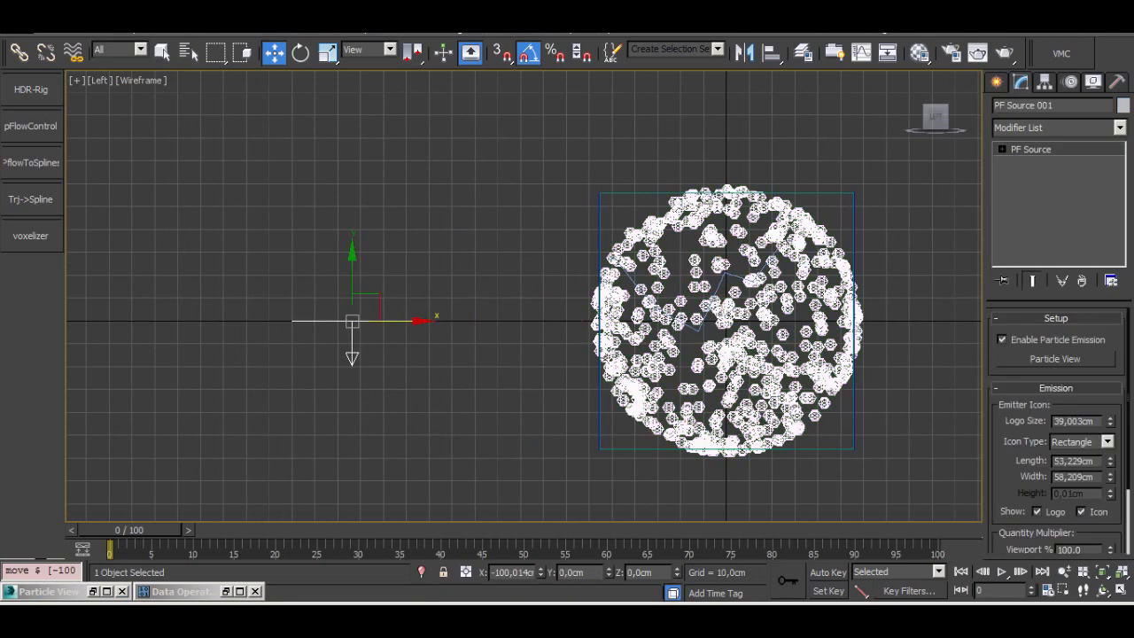
pyautogui.hotkey('ctrl', 'z')
pyautogui.click(711, 302)
pyautogui.moveTo(734, 321); pyautogui.dragTo(333, 320)
pyautogui.press('z')
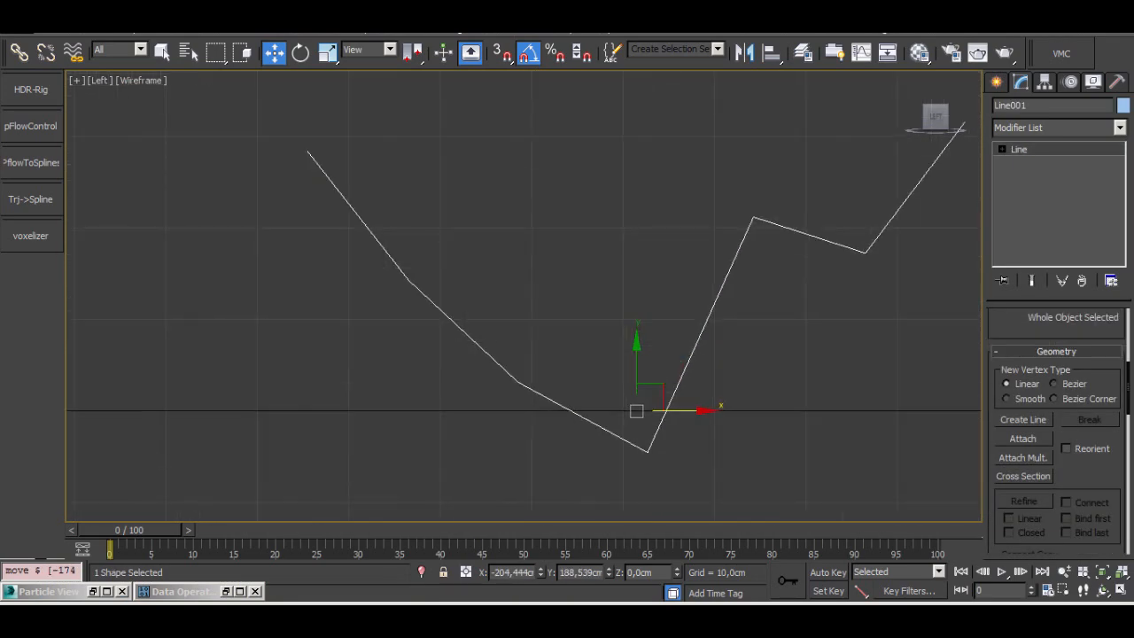
pyautogui.moveTo(636, 351); pyautogui.dragTo(636, 325)
pyautogui.moveTo(656, 329); pyautogui.dragTo(663, 347, button='middle')
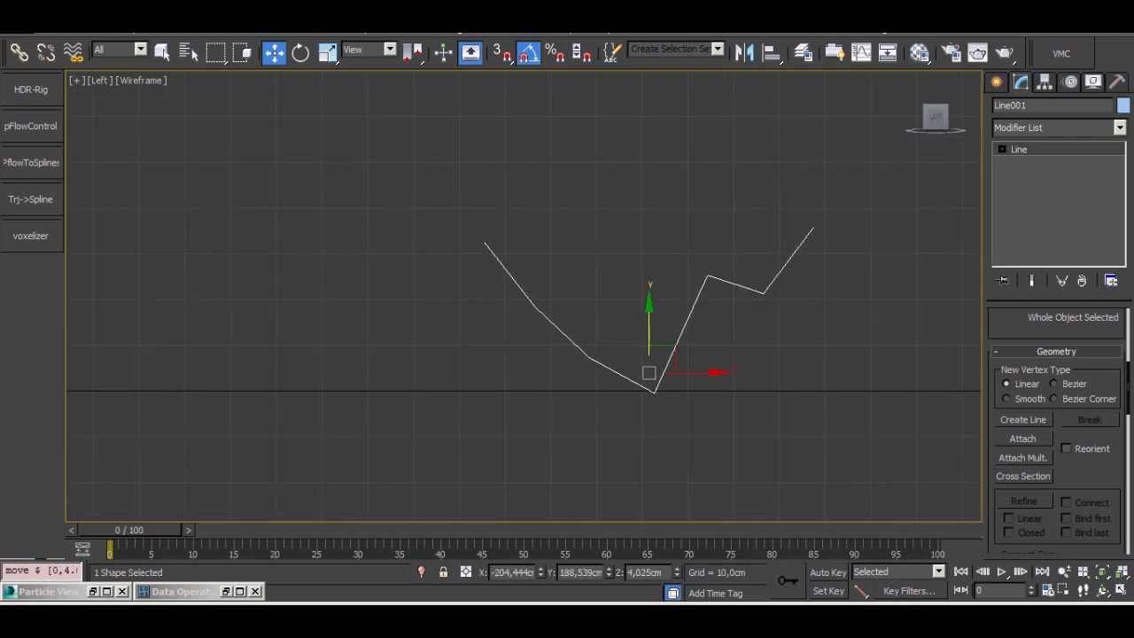
# Raise the line's second vertex and shift its third and fourth vertices to even out the descending half in the Left view.
pyautogui.click(621, 310)
pyautogui.press('1')
pyautogui.hotkey('ctrl', 'z')
pyautogui.press('1')
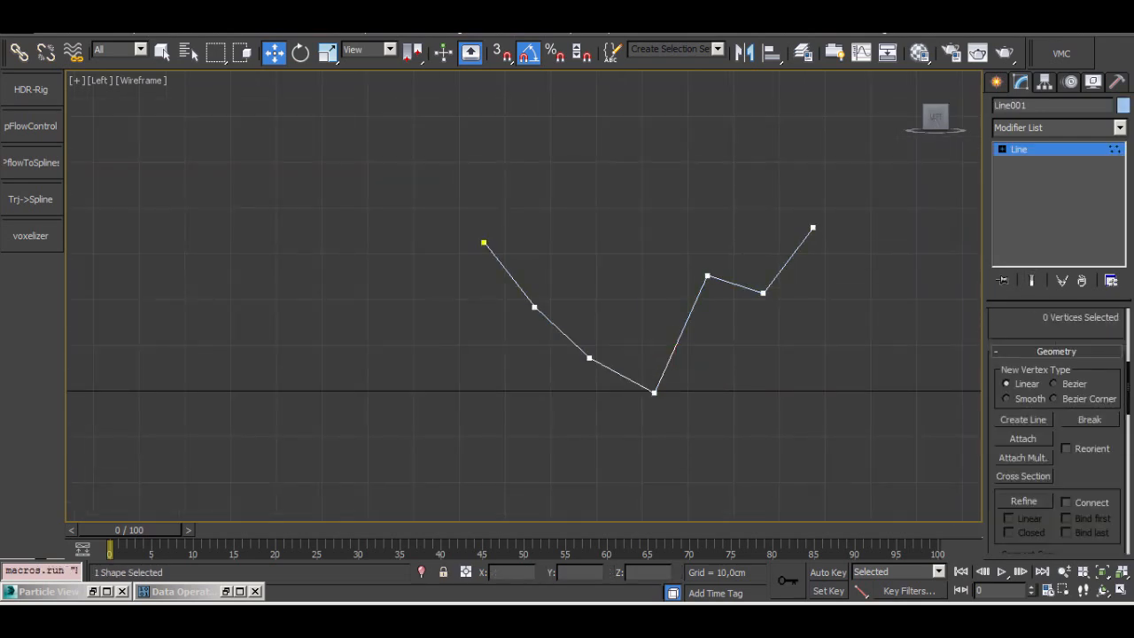
pyautogui.click(534, 307)
pyautogui.moveTo(534, 306); pyautogui.dragTo(534, 293)
pyautogui.click(590, 358)
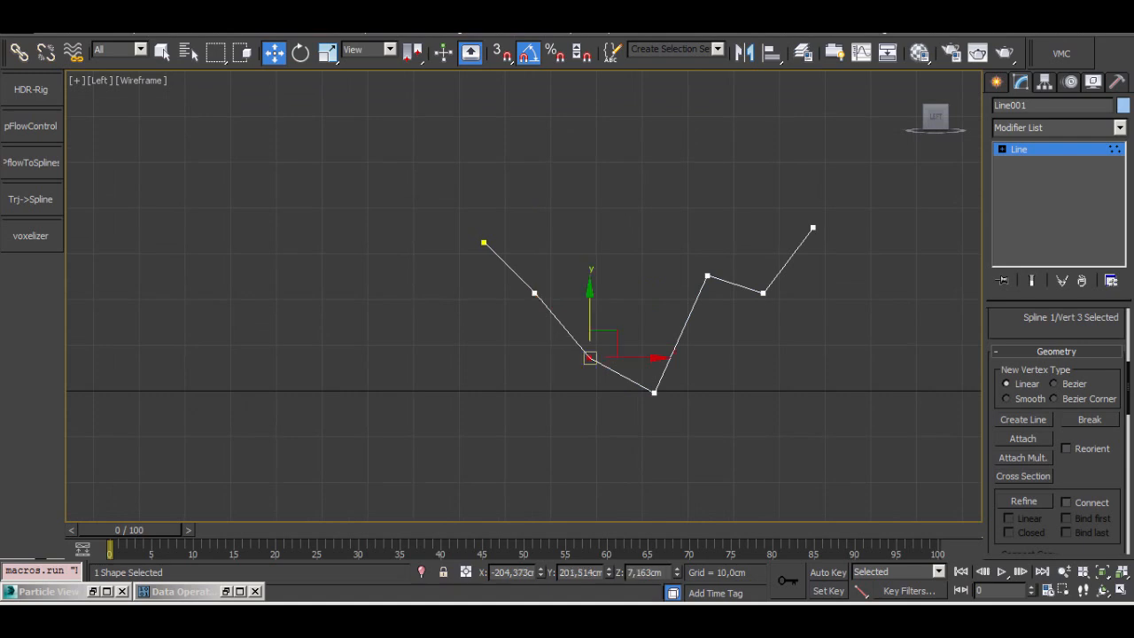
pyautogui.click(654, 393)
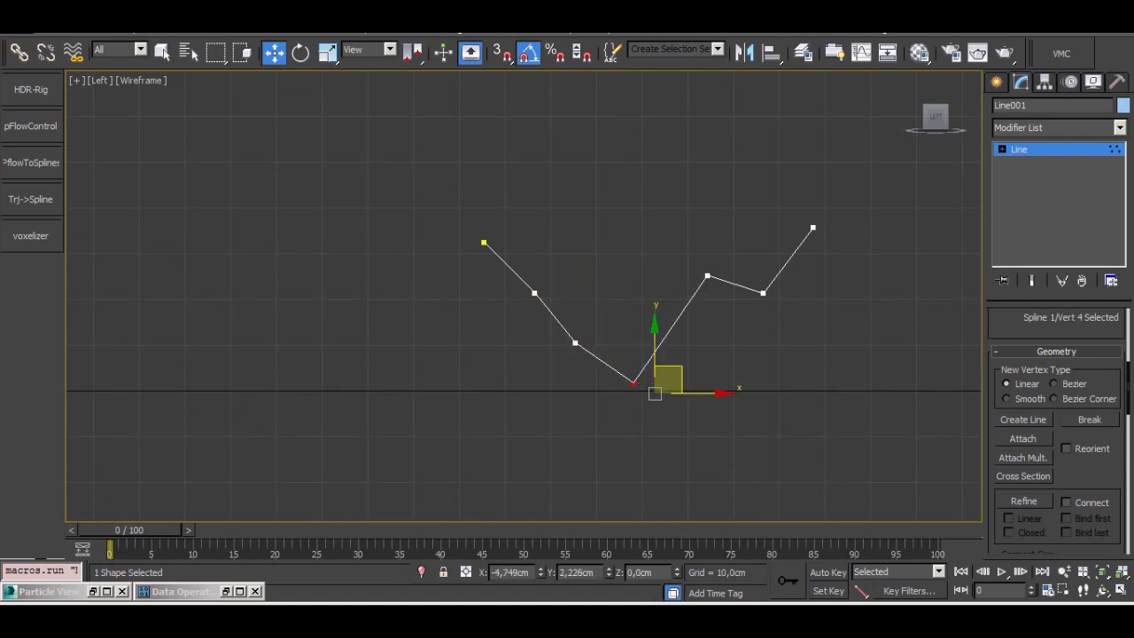
pyautogui.moveTo(654, 393); pyautogui.dragTo(641, 390)
# Reposition the line's fifth, sixth and seventh vertices into a steadily rising slope.
pyautogui.click(707, 276)
pyautogui.moveTo(708, 274); pyautogui.dragTo(694, 306)
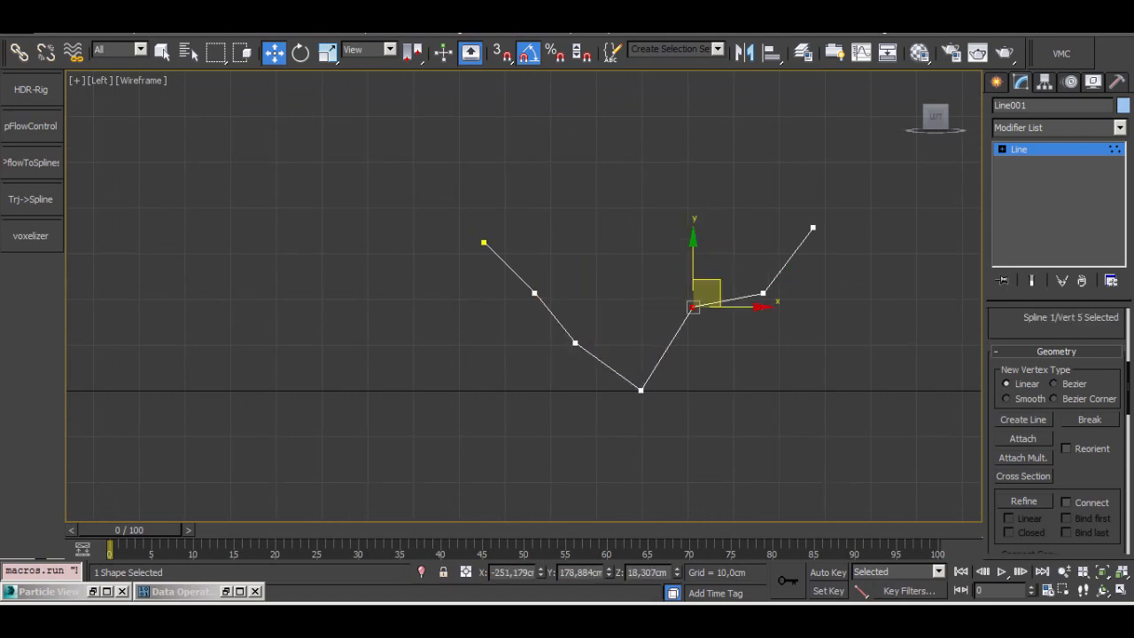
pyautogui.click(723, 345)
pyautogui.click(763, 292)
pyautogui.moveTo(762, 292); pyautogui.dragTo(736, 250)
pyautogui.click(813, 228)
pyautogui.moveTo(812, 228); pyautogui.dragTo(798, 204)
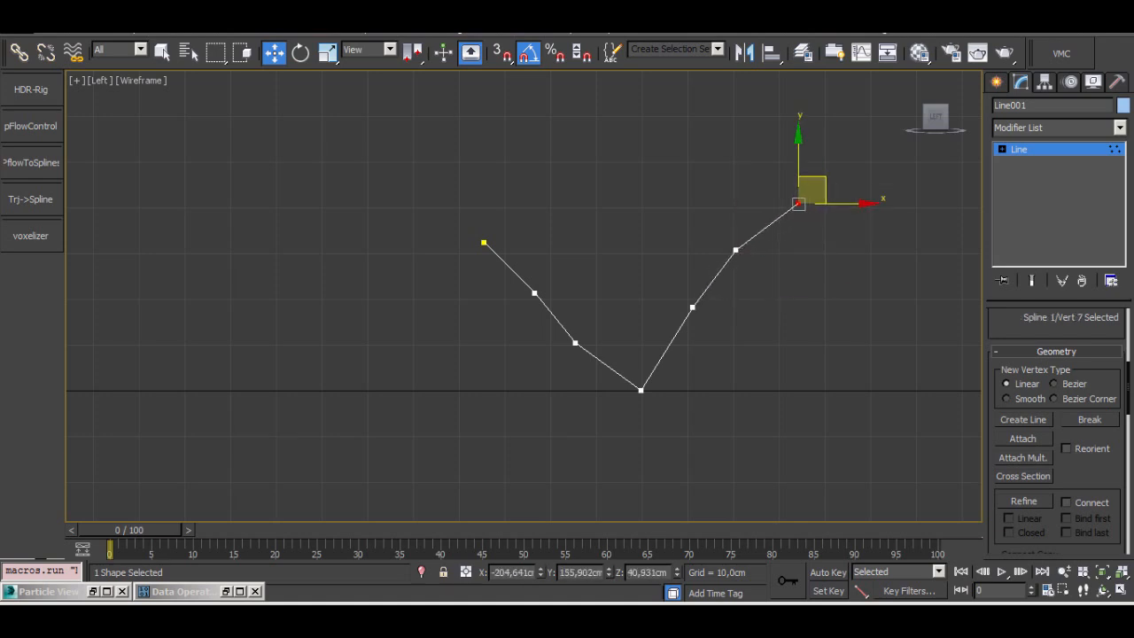
# Offset the line's second, third, fifth and both end vertices sideways in the Front view to give the line depth.
pyautogui.hotkey('alt', 'w')
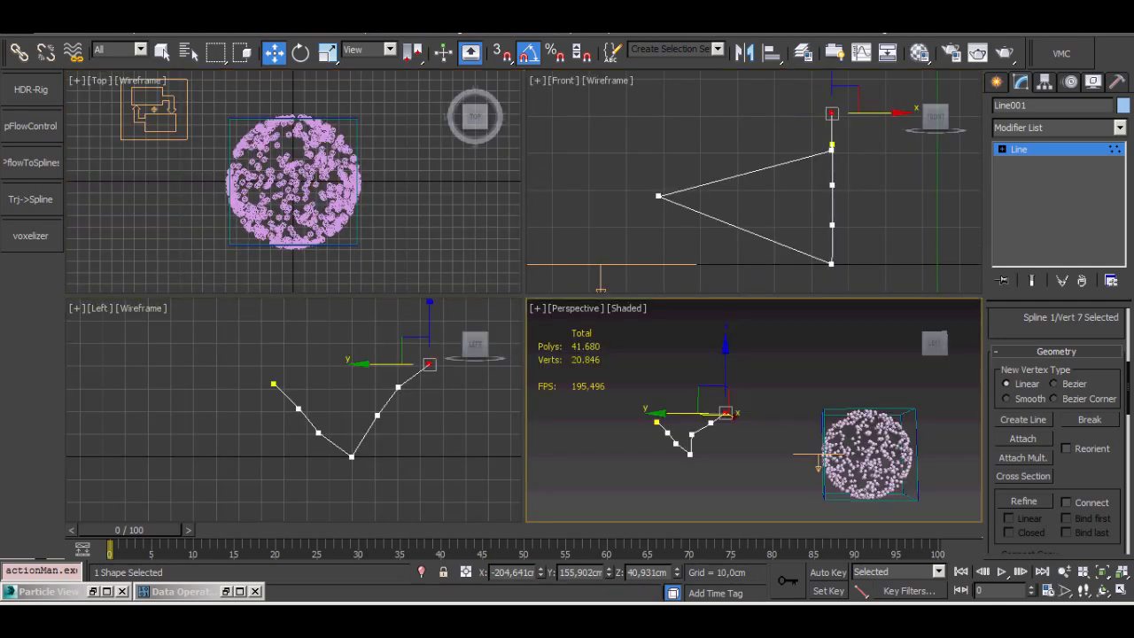
pyautogui.click(831, 185)
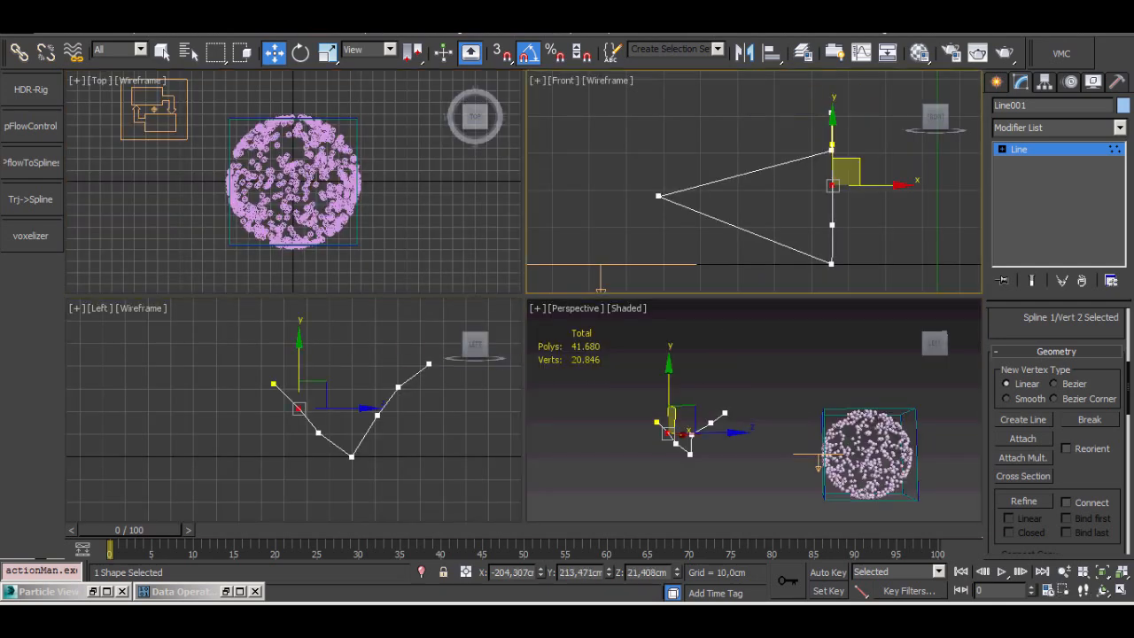
pyautogui.moveTo(831, 185); pyautogui.dragTo(784, 185)
pyautogui.click(831, 224)
pyautogui.moveTo(878, 225); pyautogui.dragTo(904, 225)
pyautogui.moveTo(679, 172); pyautogui.dragTo(645, 211)
pyautogui.moveTo(702, 196); pyautogui.dragTo(746, 195)
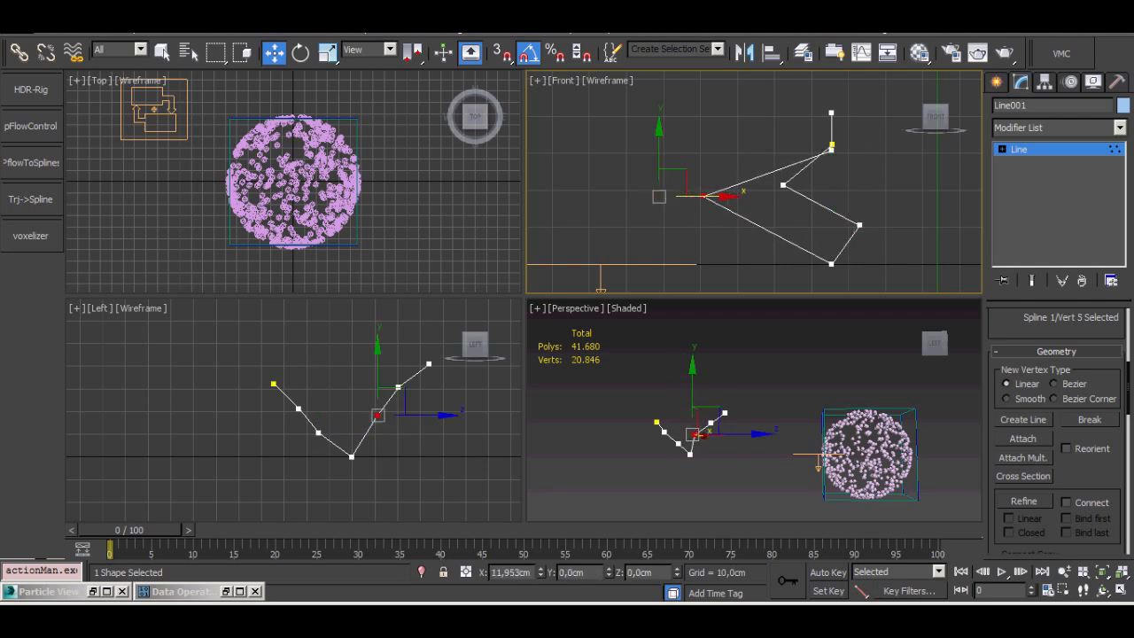
pyautogui.click(831, 114)
pyautogui.moveTo(832, 114)
pyautogui.mouseDown()
pyautogui.moveTo(794, 113)
pyautogui.moveTo(839, 132)
pyautogui.mouseUp()
pyautogui.click(831, 145)
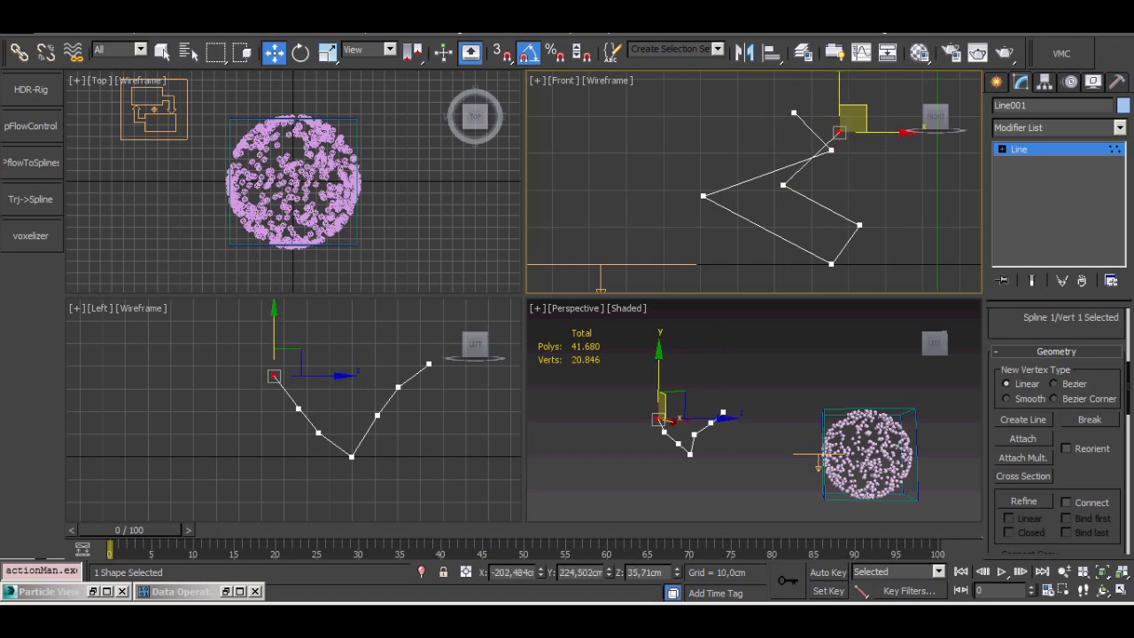
# Leave vertex editing, delete the helper line, and maximise the Perspective viewport.
pyautogui.keyDown('alt'); pyautogui.moveTo(754, 425); pyautogui.dragTo(797, 443, button='middle'); pyautogui.keyUp('alt')
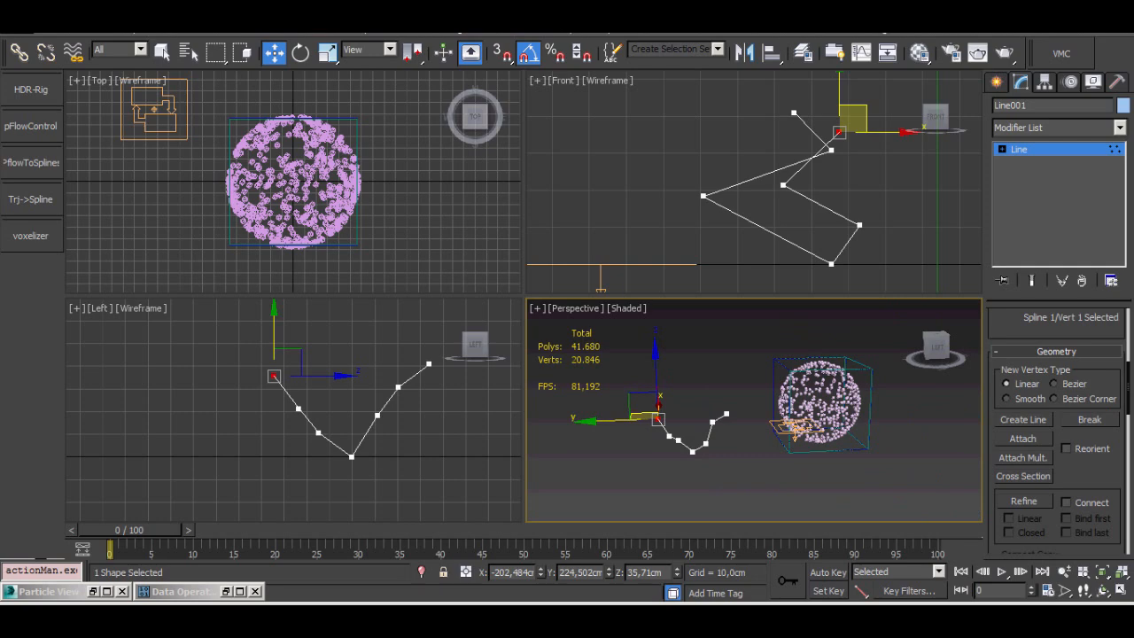
pyautogui.keyDown('alt'); pyautogui.moveTo(767, 189); pyautogui.dragTo(842, 220, button='middle'); pyautogui.keyUp('alt')
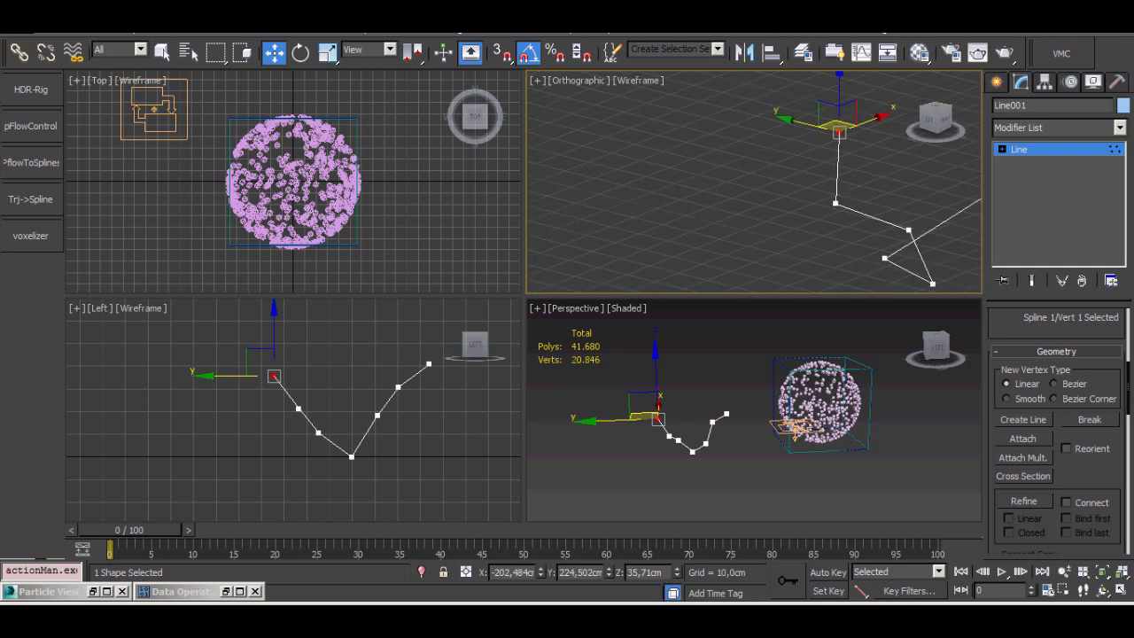
pyautogui.middleClick(762, 407)
pyautogui.keyDown('alt'); pyautogui.moveTo(762, 407); pyautogui.dragTo(737, 394, button='middle'); pyautogui.keyUp('alt')
pyautogui.middleClick(762, 204)
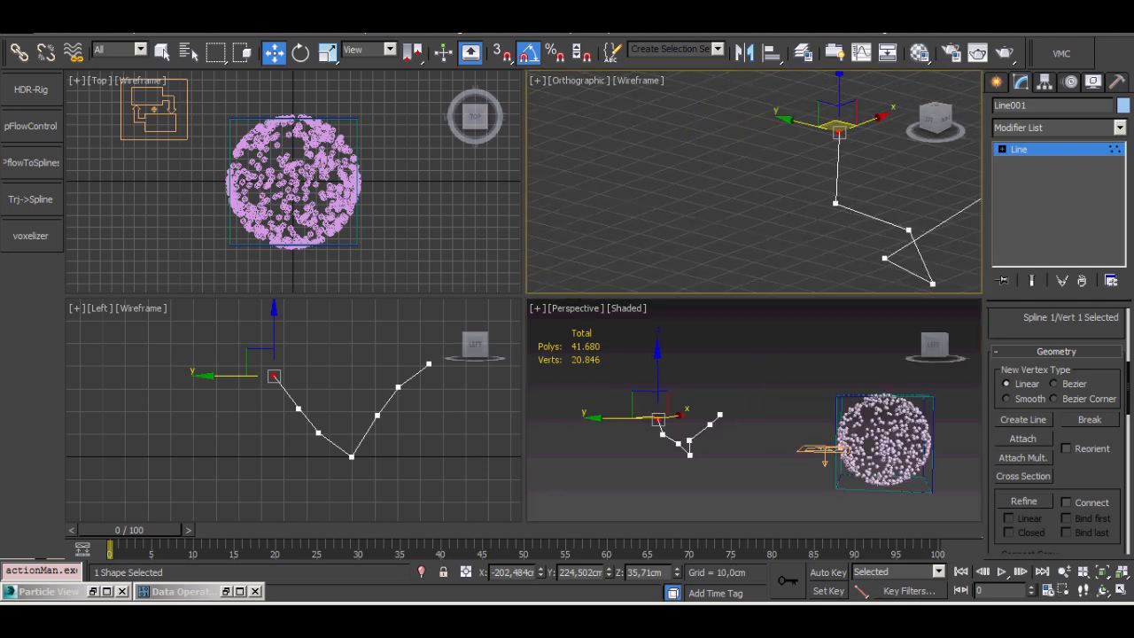
pyautogui.press('f')
pyautogui.scroll(-5, 815, 408)
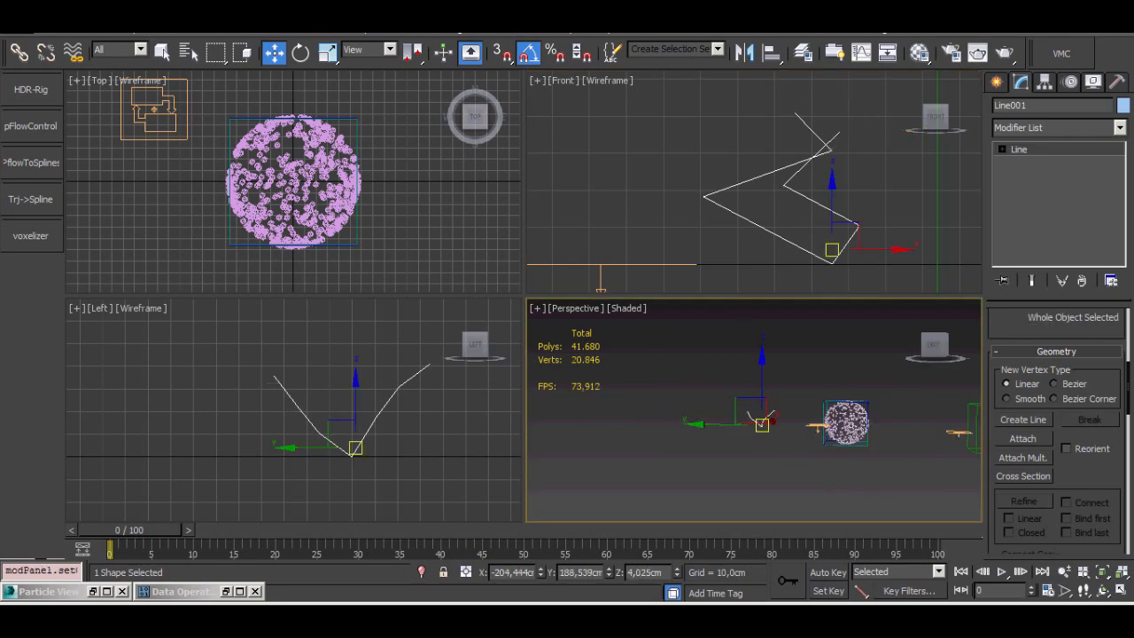
pyautogui.press('Delete')
pyautogui.moveTo(815, 407); pyautogui.dragTo(722, 407, button='middle')
pyautogui.hotkey('alt', 'w')
pyautogui.keyDown('alt'); pyautogui.moveTo(655, 355); pyautogui.dragTo(611, 341, button='middle'); pyautogui.keyUp('alt')
pyautogui.scroll(5, 709, 363)
pyautogui.scroll(-5, 683, 378)
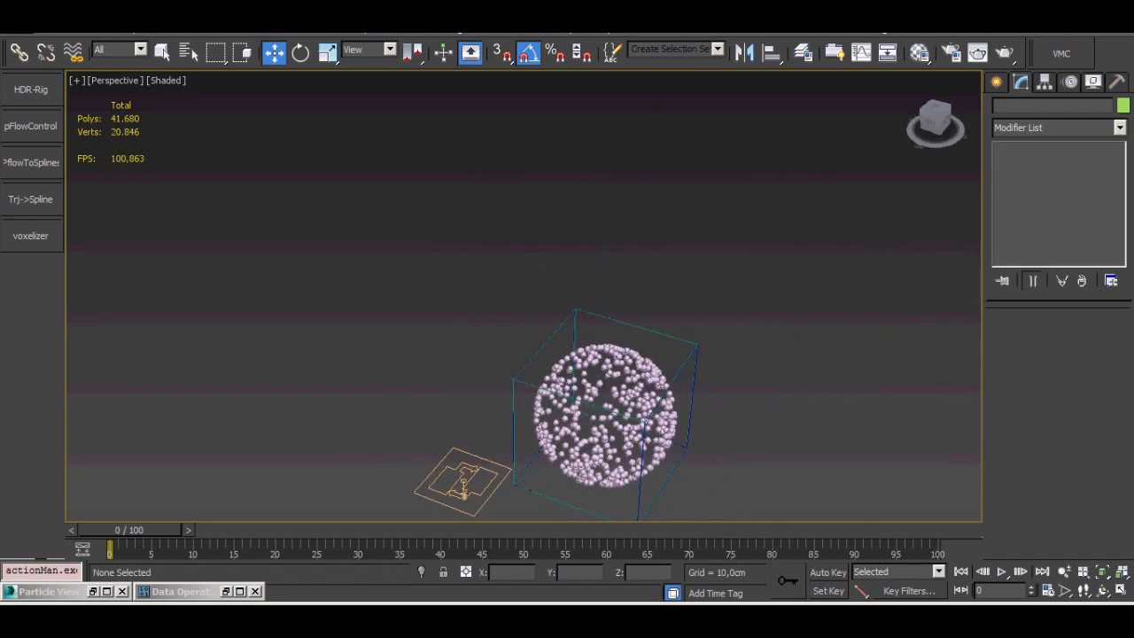
pyautogui.keyDown('alt'); pyautogui.moveTo(611, 389); pyautogui.dragTo(744, 346, button='middle'); pyautogui.keyUp('alt')
pyautogui.click(680, 385)
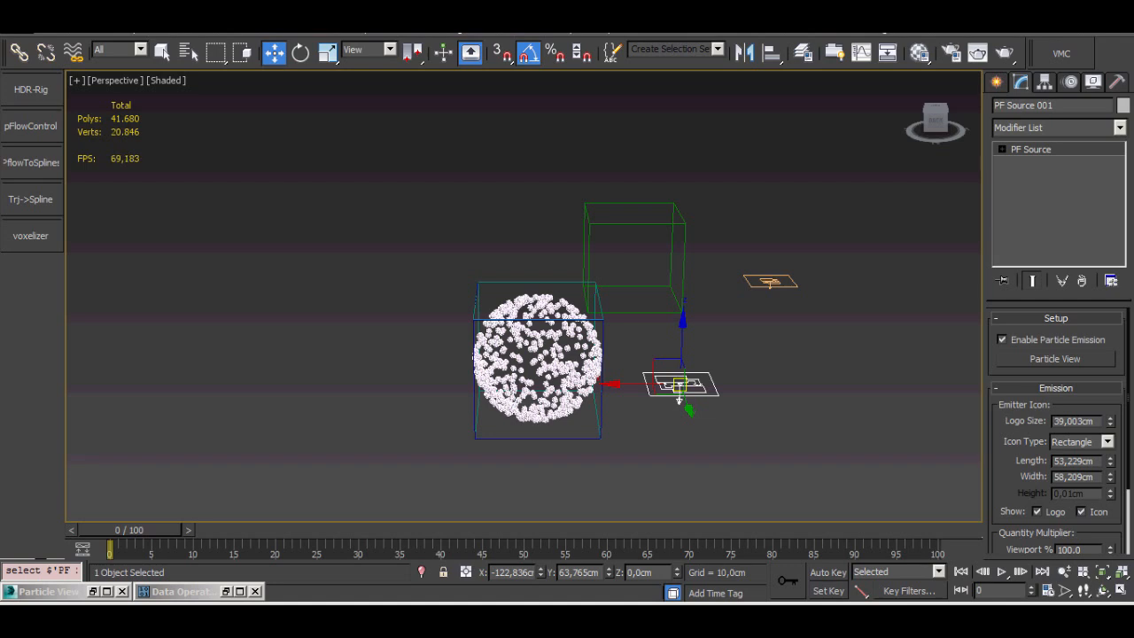
pyautogui.keyDown('alt'); pyautogui.moveTo(680, 401); pyautogui.dragTo(607, 425, button='middle'); pyautogui.keyUp('alt')
pyautogui.click(611, 425)
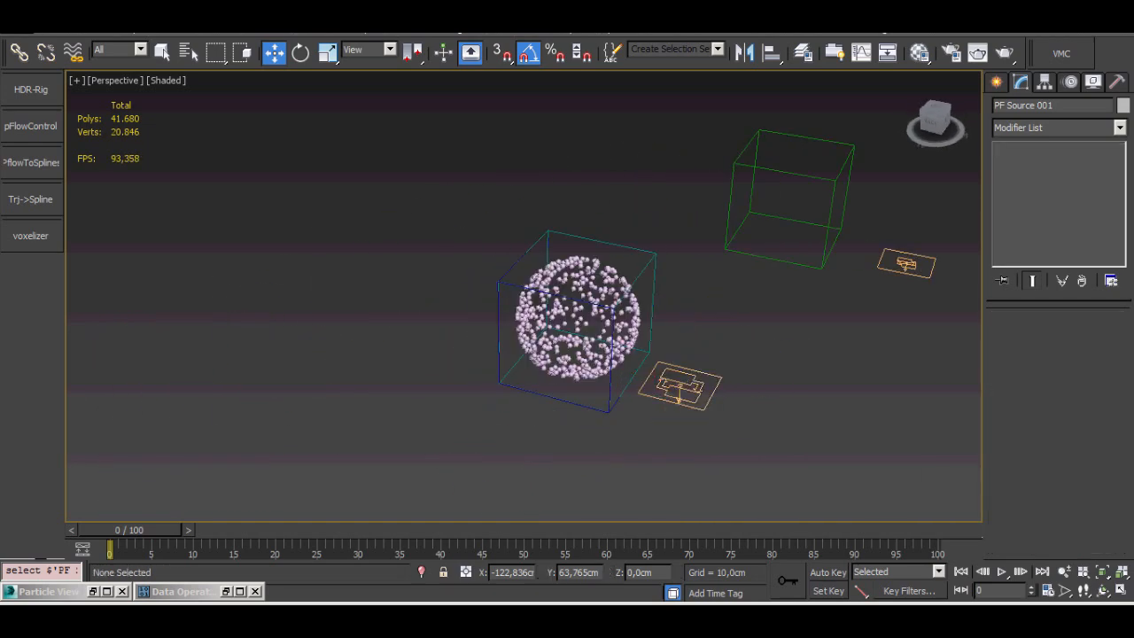
# Select PF Source 001 beside the particle sphere, open Particle View, and open the data flow of Data Operator 001.
pyautogui.scroll(4, 593, 342)
pyautogui.keyDown('alt'); pyautogui.moveTo(709, 416); pyautogui.dragTo(572, 341, button='middle'); pyautogui.keyUp('alt')
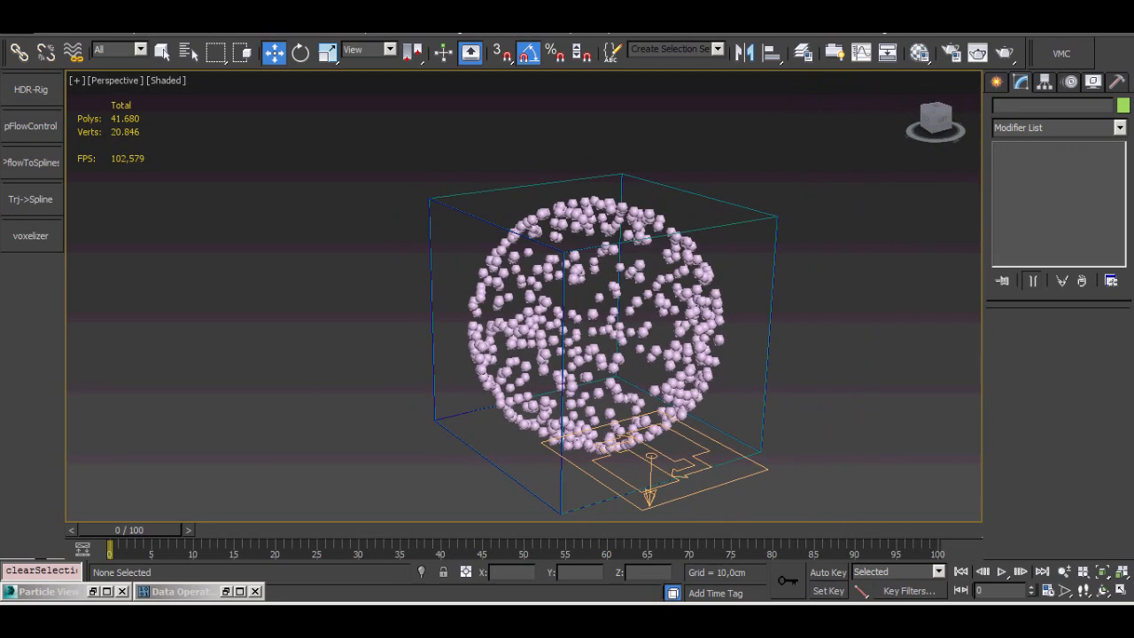
pyautogui.scroll(-3, 572, 341)
pyautogui.click(626, 427)
pyautogui.click(627, 412)
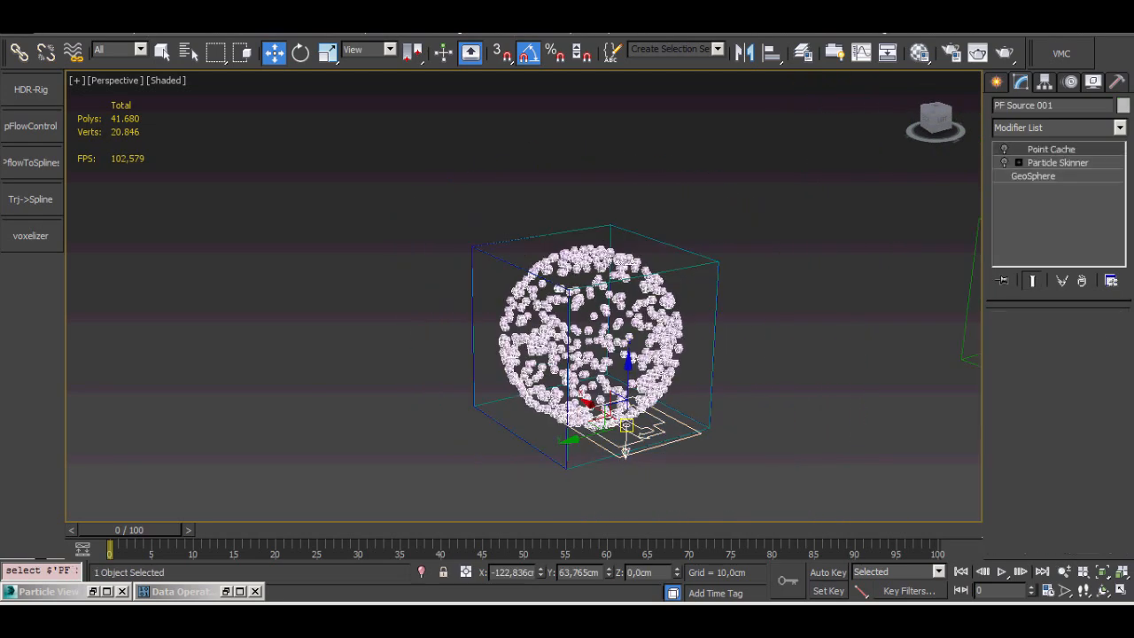
pyautogui.click(713, 456)
pyautogui.click(652, 432)
pyautogui.click(1054, 359)
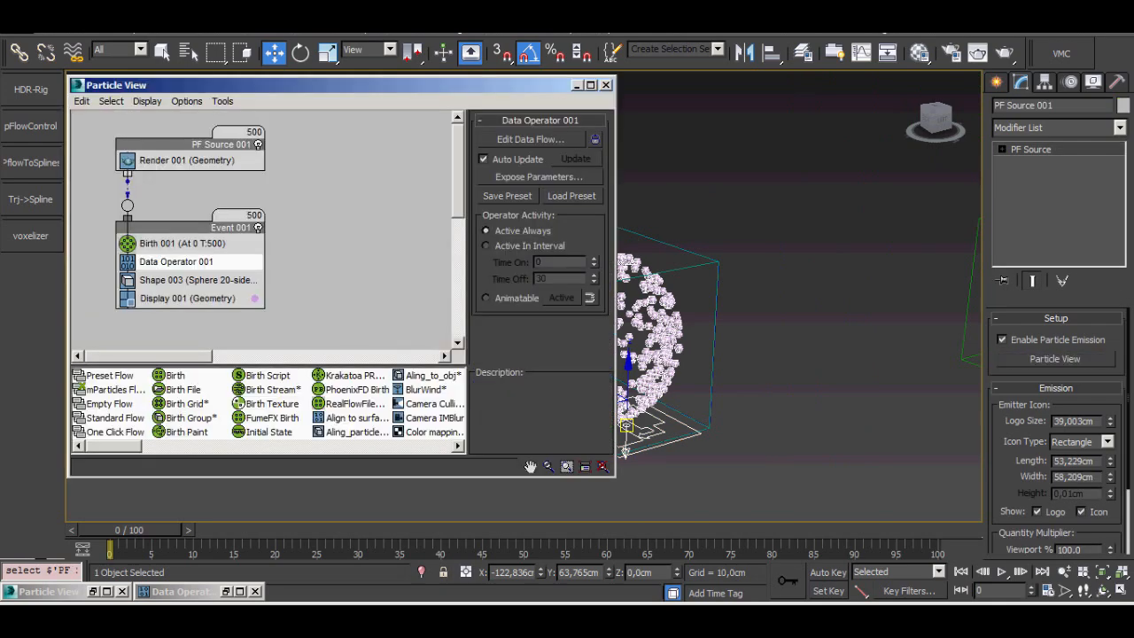
pyautogui.moveTo(293, 257); pyautogui.dragTo(280, 236, button='middle')
pyautogui.click(537, 139)
# Move the Position Vector input and V1 + V2 output nodes nearer the V1*R2 node, close the data flow editor and minimise Particle View.
pyautogui.moveTo(133, 497); pyautogui.dragTo(372, 258, button='middle')
pyautogui.moveTo(329, 437); pyautogui.dragTo(154, 380)
pyautogui.moveTo(154, 380); pyautogui.dragTo(288, 417, button='middle')
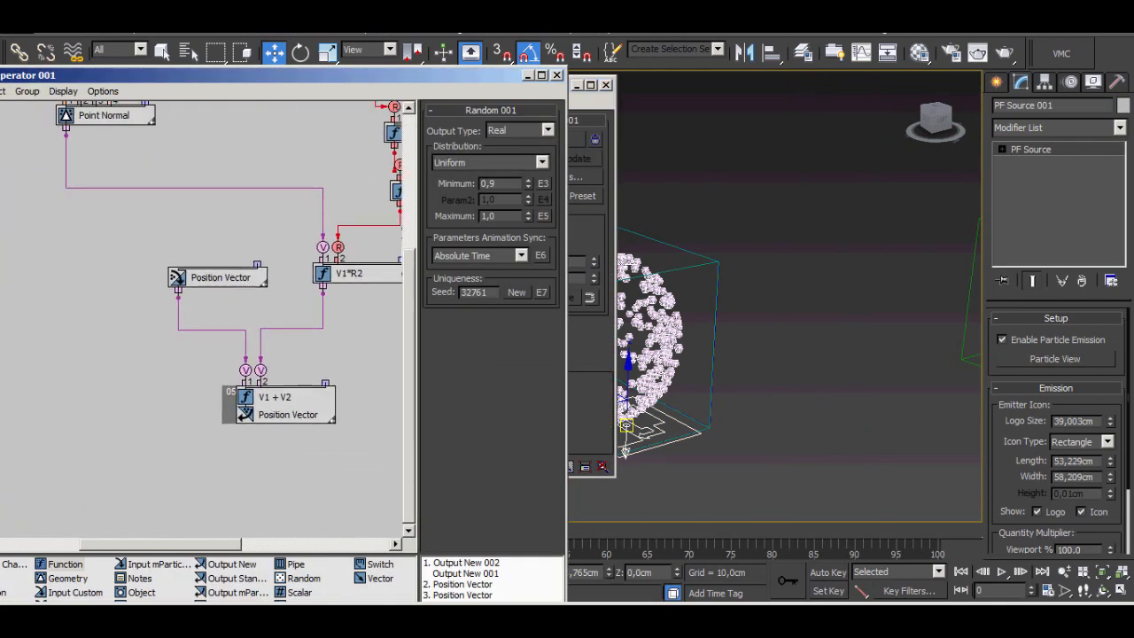
pyautogui.moveTo(221, 279); pyautogui.dragTo(251, 276)
pyautogui.moveTo(286, 406); pyautogui.dragTo(297, 383)
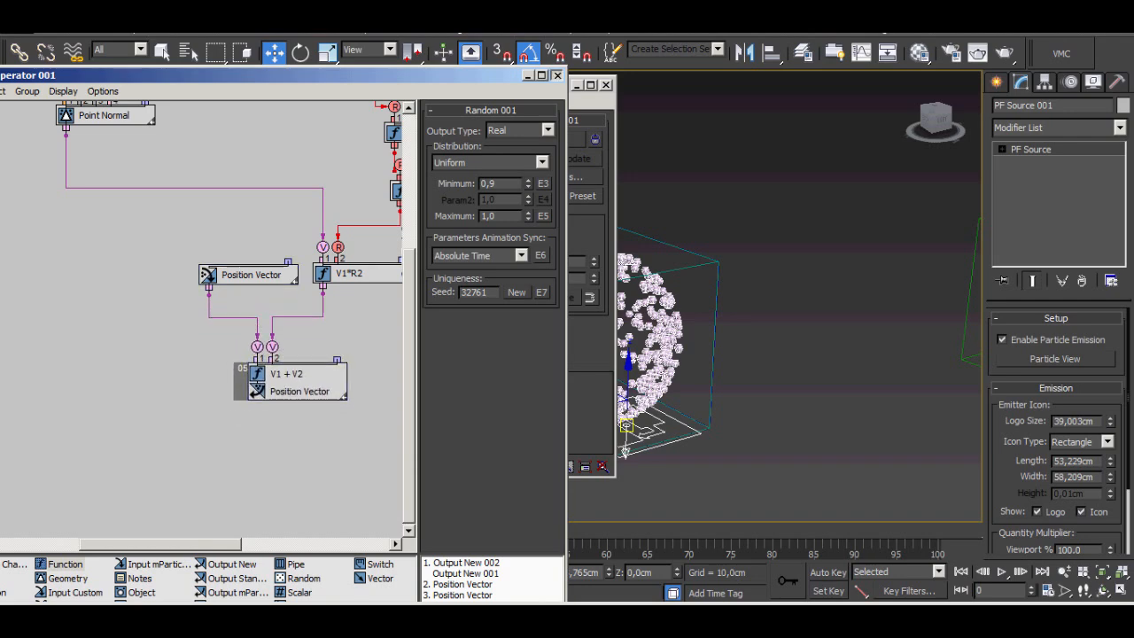
pyautogui.click(556, 75)
pyautogui.click(577, 85)
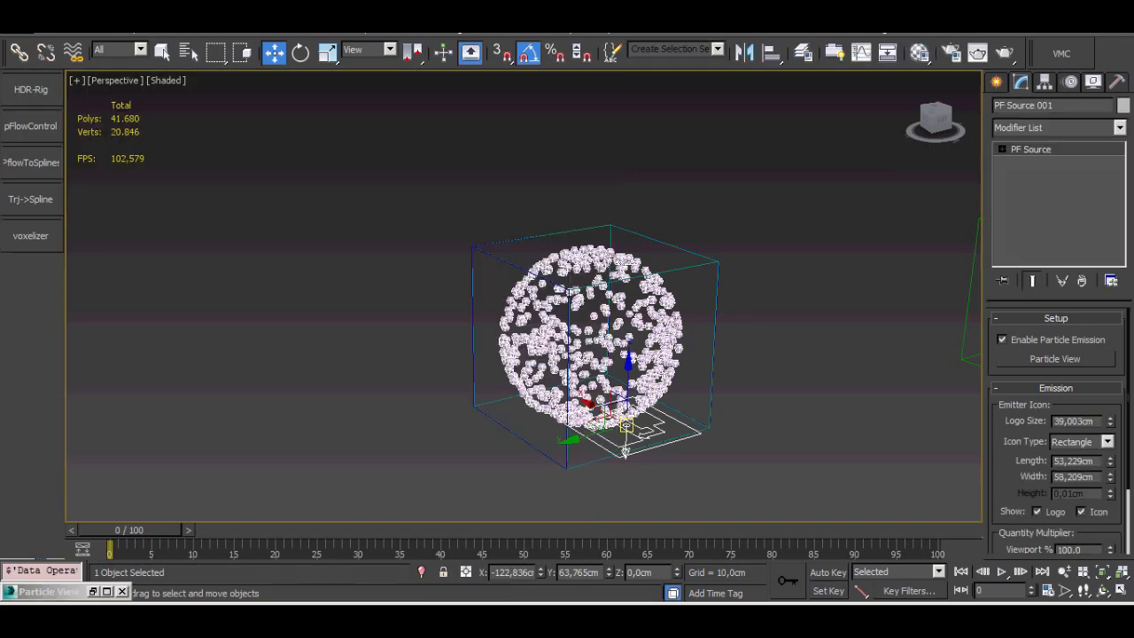
# Select the geo sphere under the particles and examine how the particles sit on its surface.
pyautogui.click(753, 213)
pyautogui.moveTo(753, 231); pyautogui.dragTo(611, 199, button='middle')
pyautogui.moveTo(532, 266)
pyautogui.keyDown('alt'); pyautogui.mouseDown(button='middle')
pyautogui.moveTo(620, 333)
pyautogui.moveTo(532, 261)
pyautogui.mouseUp(button='middle'); pyautogui.keyUp('alt')
pyautogui.click(585, 332)
pyautogui.moveTo(563, 368); pyautogui.dragTo(637, 393, button='middle')
pyautogui.scroll(4, 638, 392)
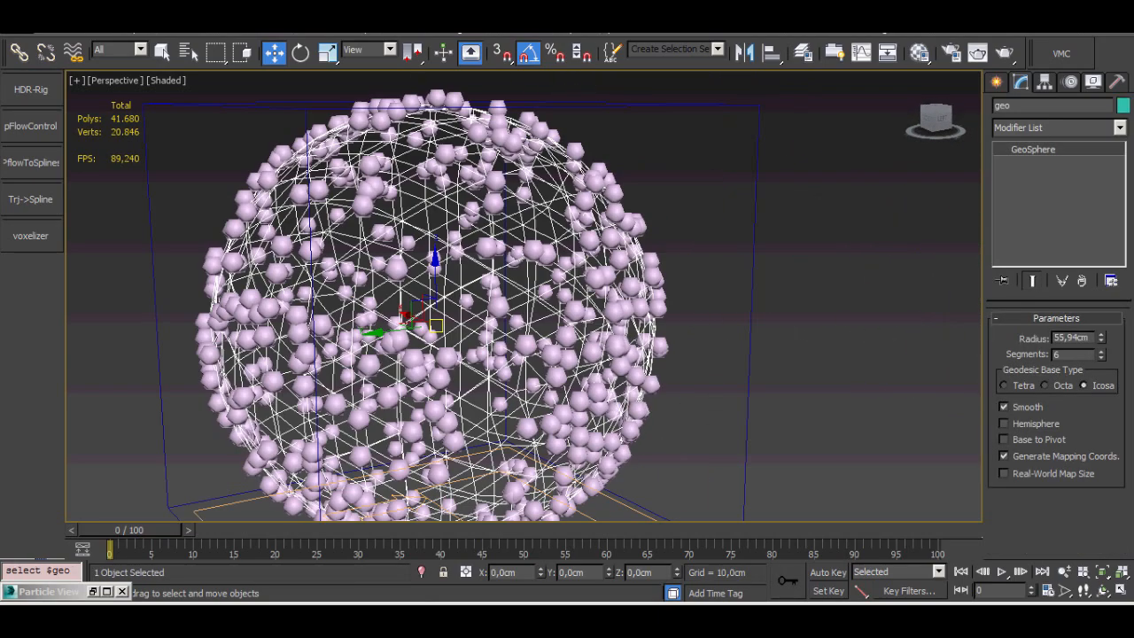
pyautogui.scroll(-4, 638, 393)
pyautogui.scroll(3, 638, 392)
pyautogui.scroll(-4, 512, 354)
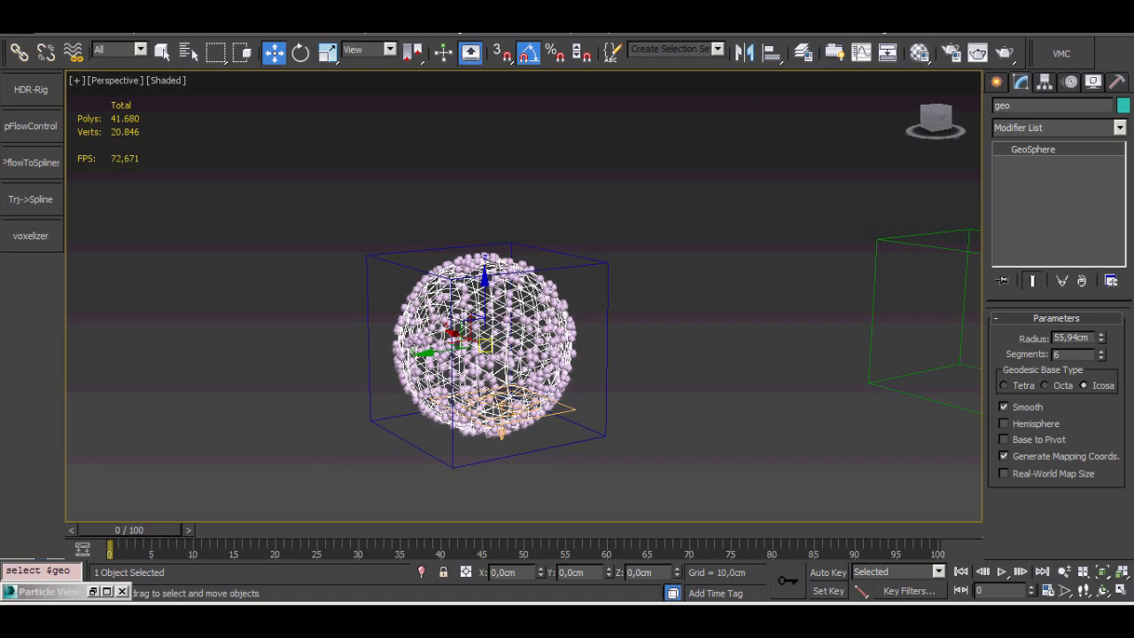
# Try to add a Particle Skinner modifier to the geo sphere and assign it a particle flow system from the list.
pyautogui.click(1054, 127)
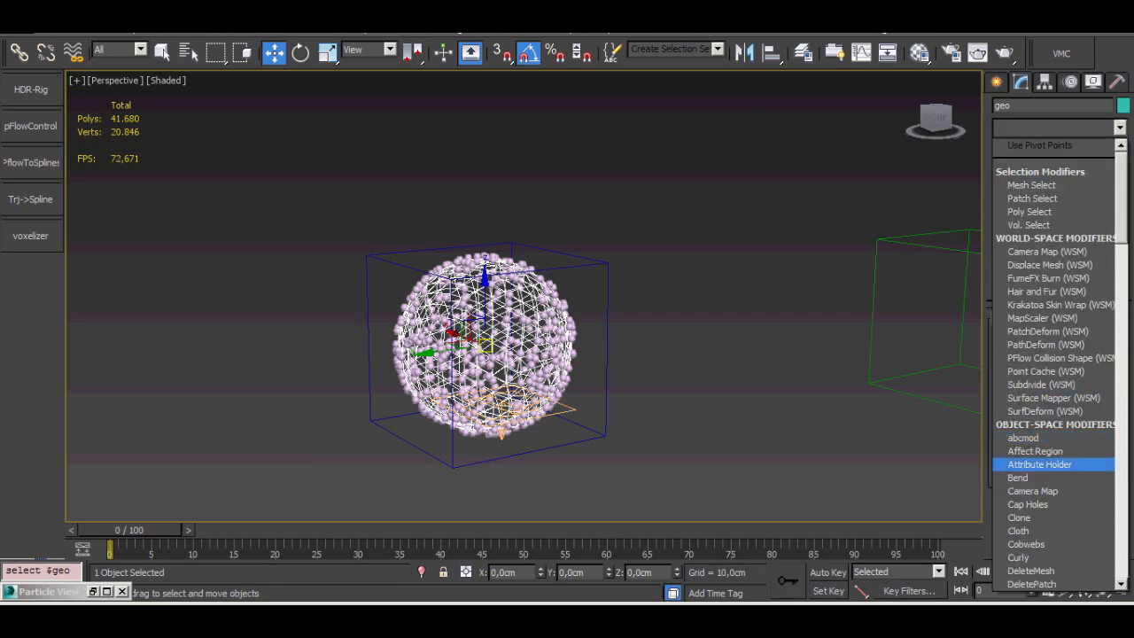
pyautogui.scroll(-8, 1054, 466)
pyautogui.scroll(-20, 1054, 416)
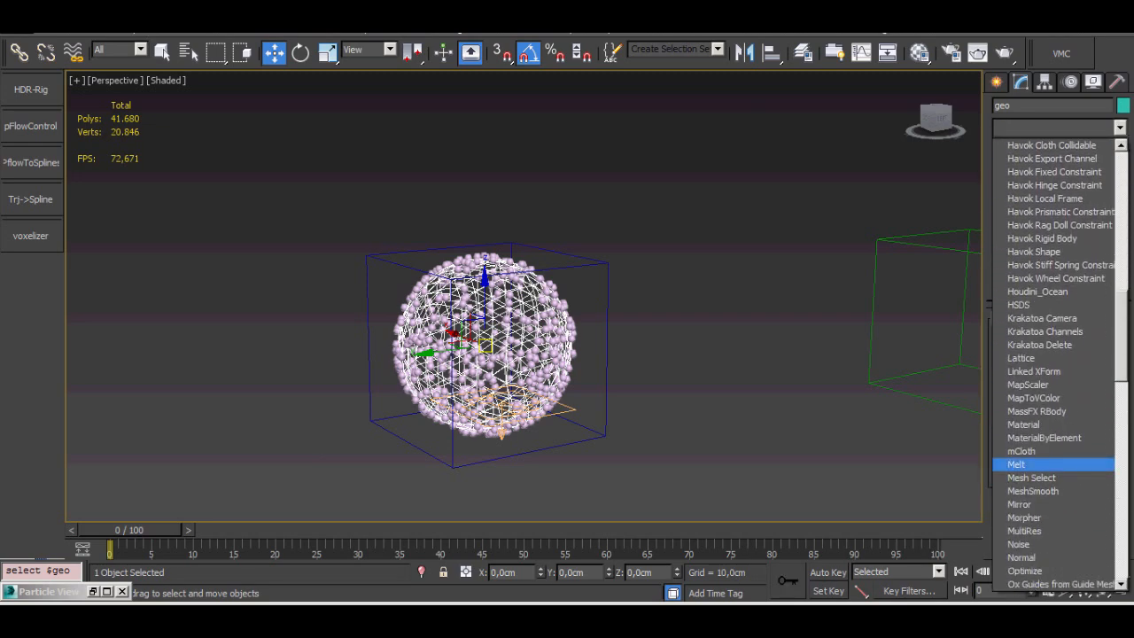
pyautogui.scroll(-5, 1054, 490)
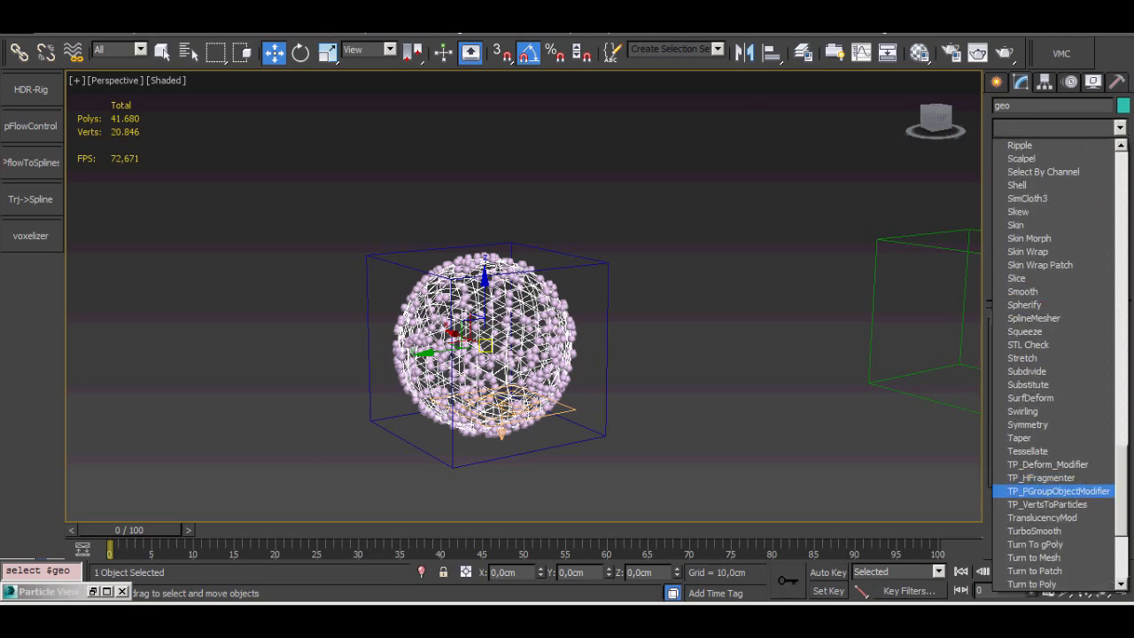
pyautogui.scroll(6, 1055, 488)
pyautogui.scroll(4, 1054, 225)
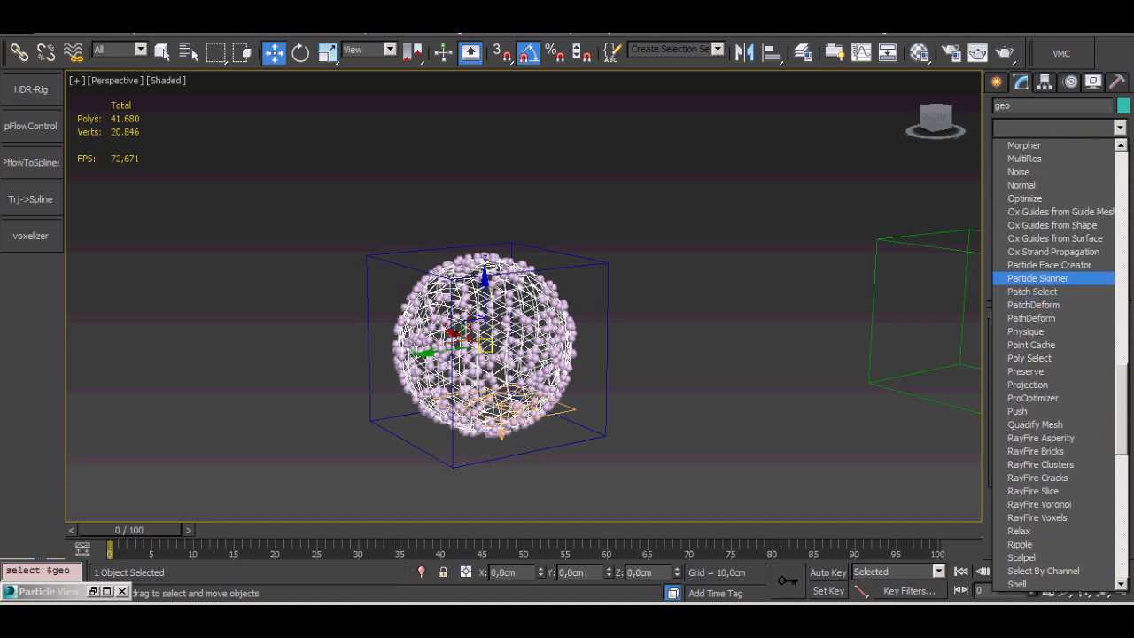
pyautogui.click(1037, 278)
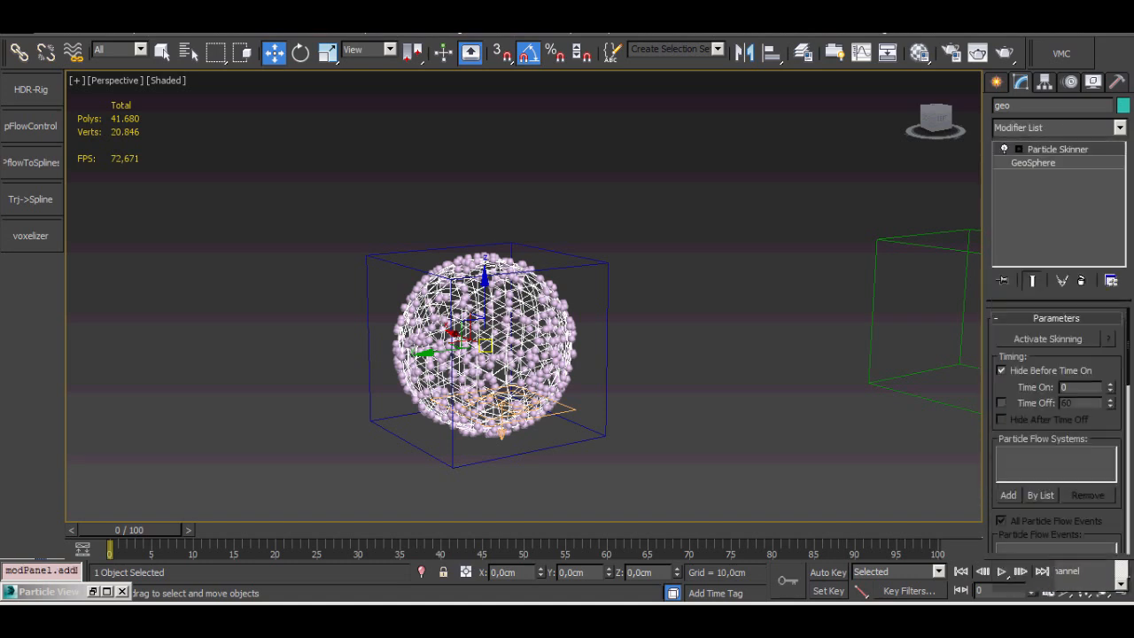
pyautogui.click(1041, 495)
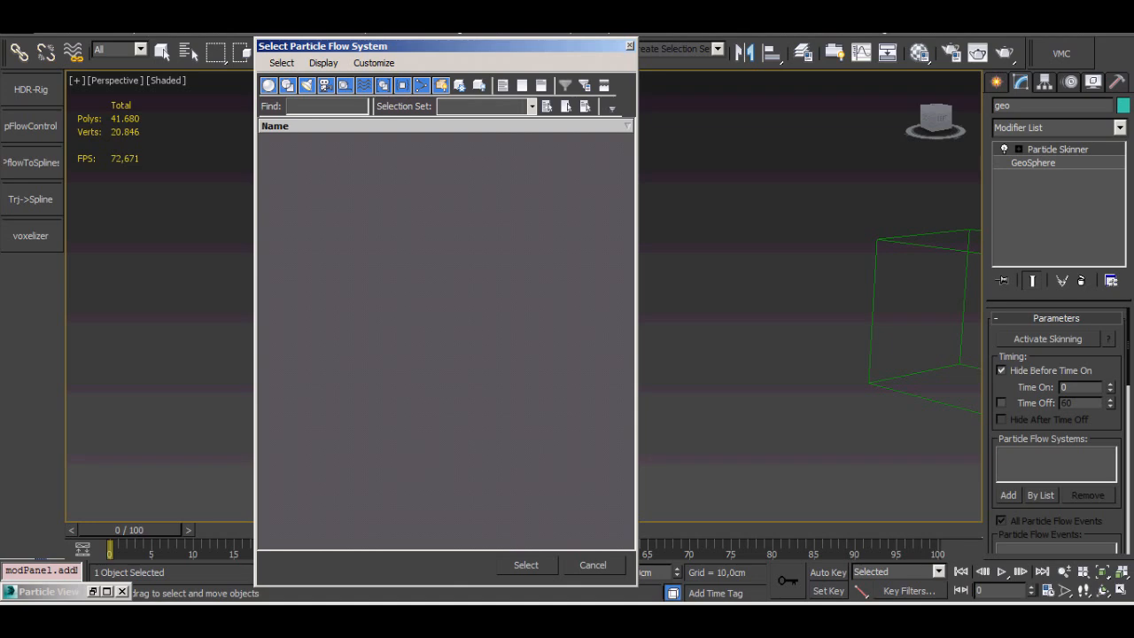
pyautogui.click(594, 566)
# Remove the Particle Skinner modifier from the original geo sphere.
pyautogui.moveTo(567, 381); pyautogui.dragTo(541, 416, button='middle')
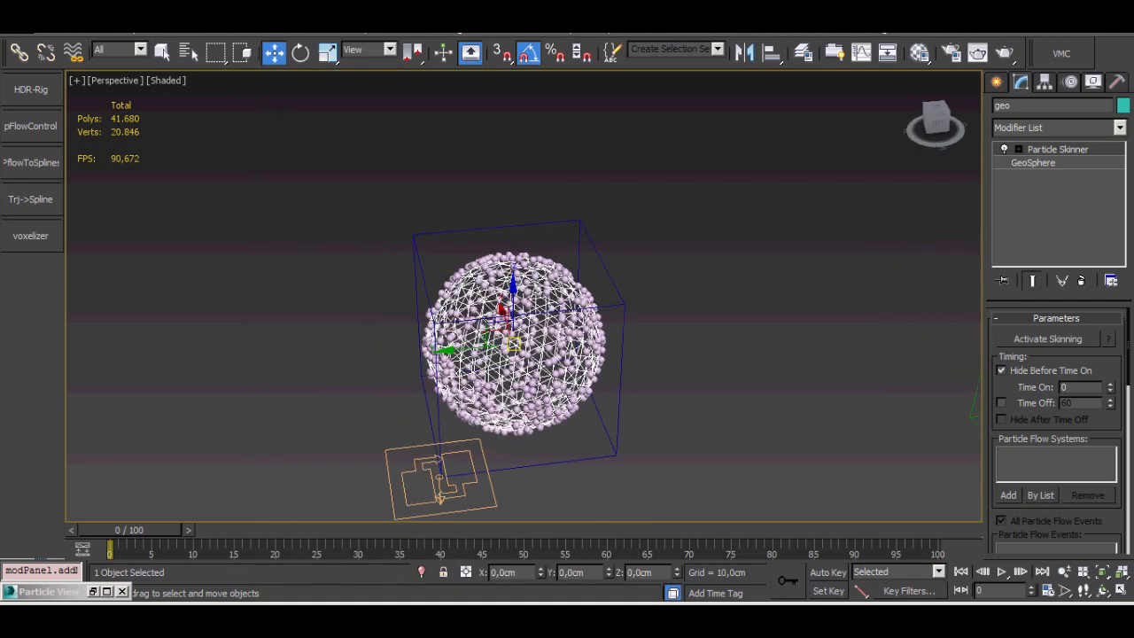
pyautogui.press('z')
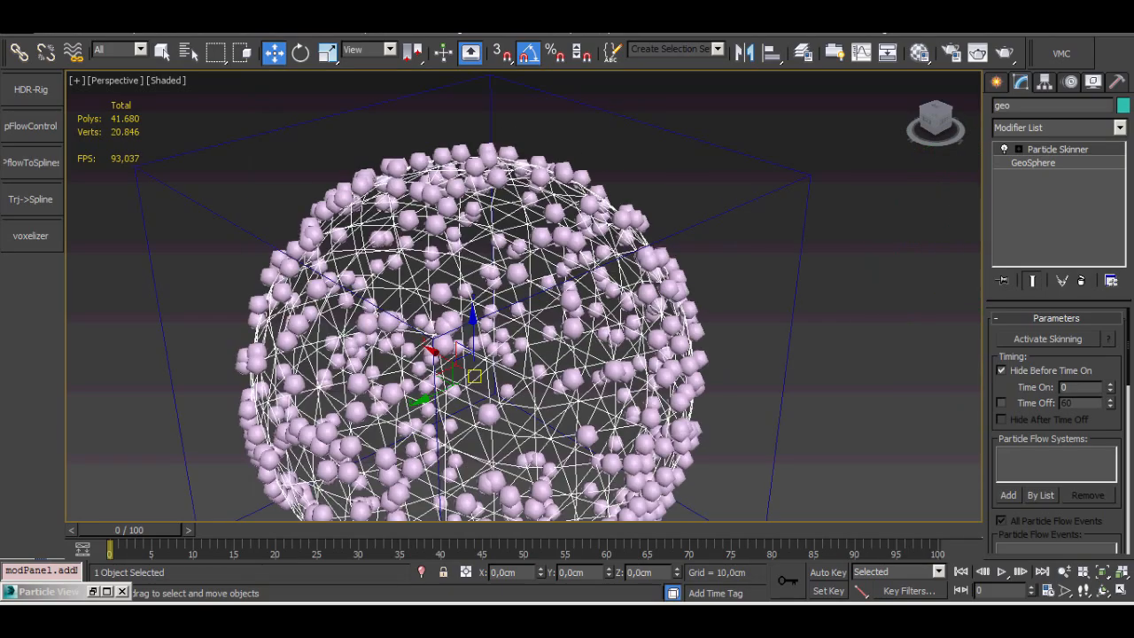
pyautogui.keyDown('alt'); pyautogui.moveTo(567, 381); pyautogui.dragTo(565, 312, button='middle'); pyautogui.keyUp('alt')
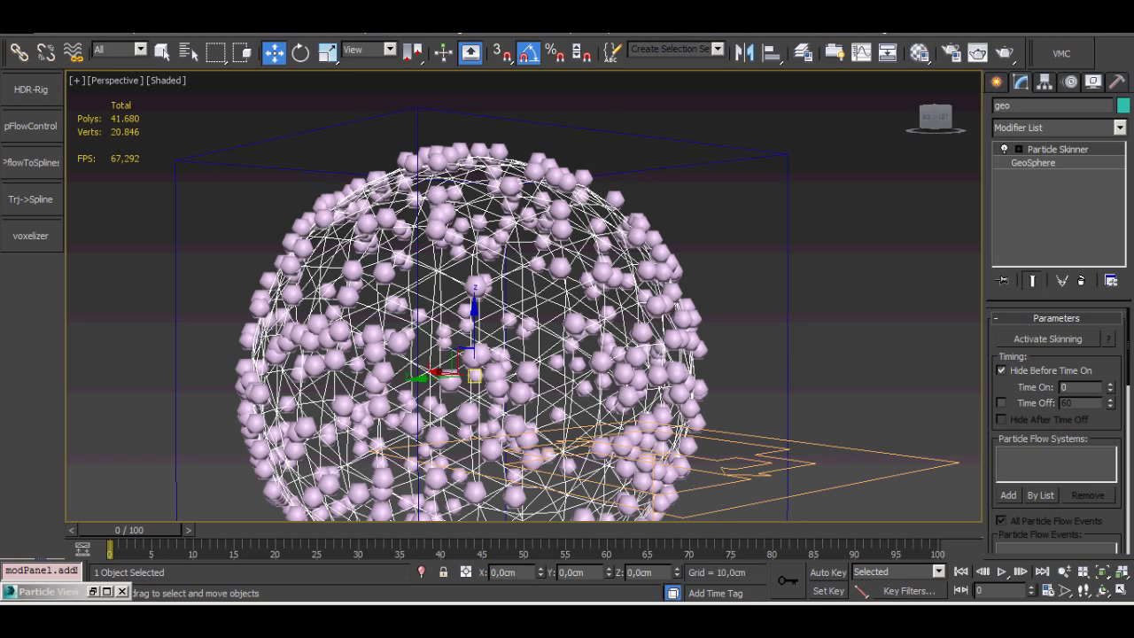
pyautogui.scroll(-2, 678, 341)
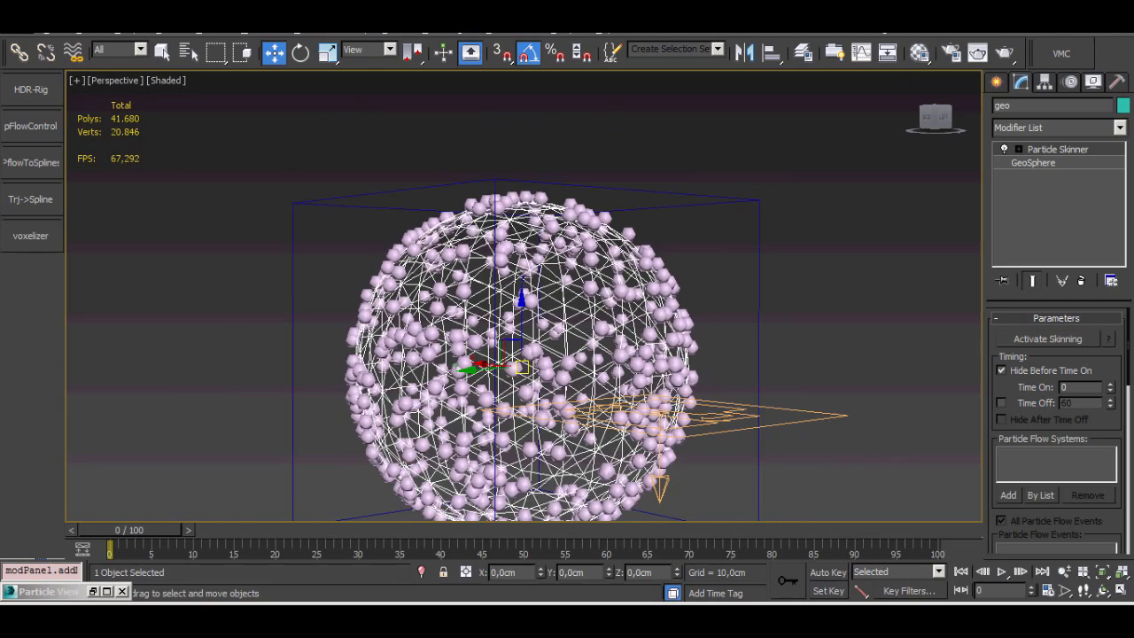
pyautogui.keyDown('alt'); pyautogui.moveTo(678, 341); pyautogui.dragTo(602, 311, button='middle'); pyautogui.keyUp('alt')
pyautogui.scroll(-4, 616, 439)
pyautogui.click(582, 442)
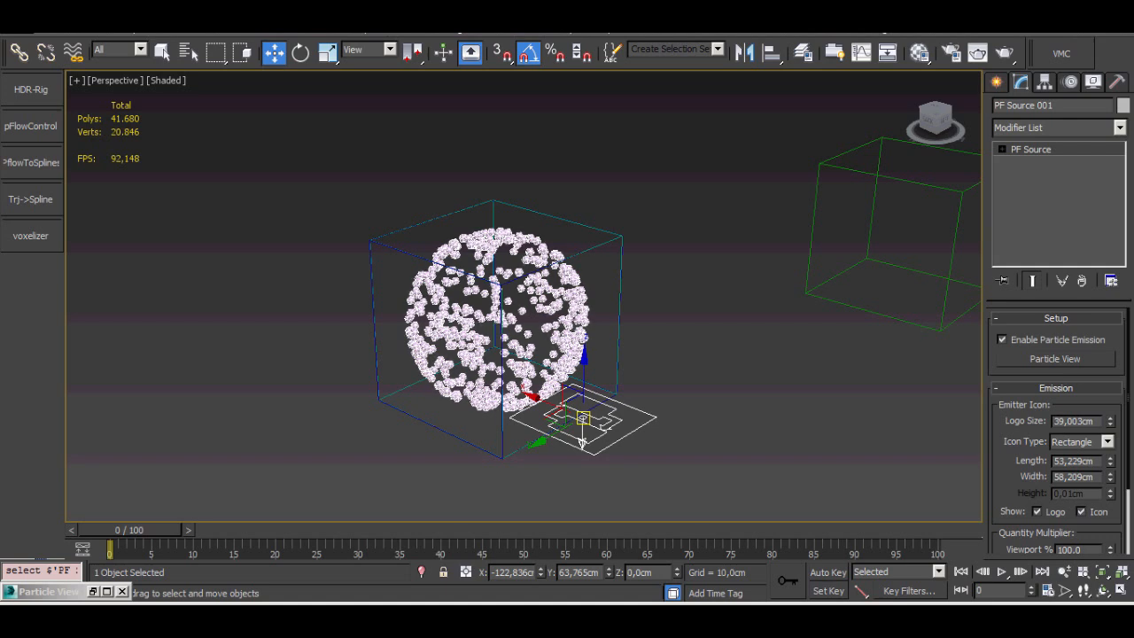
pyautogui.click(498, 319)
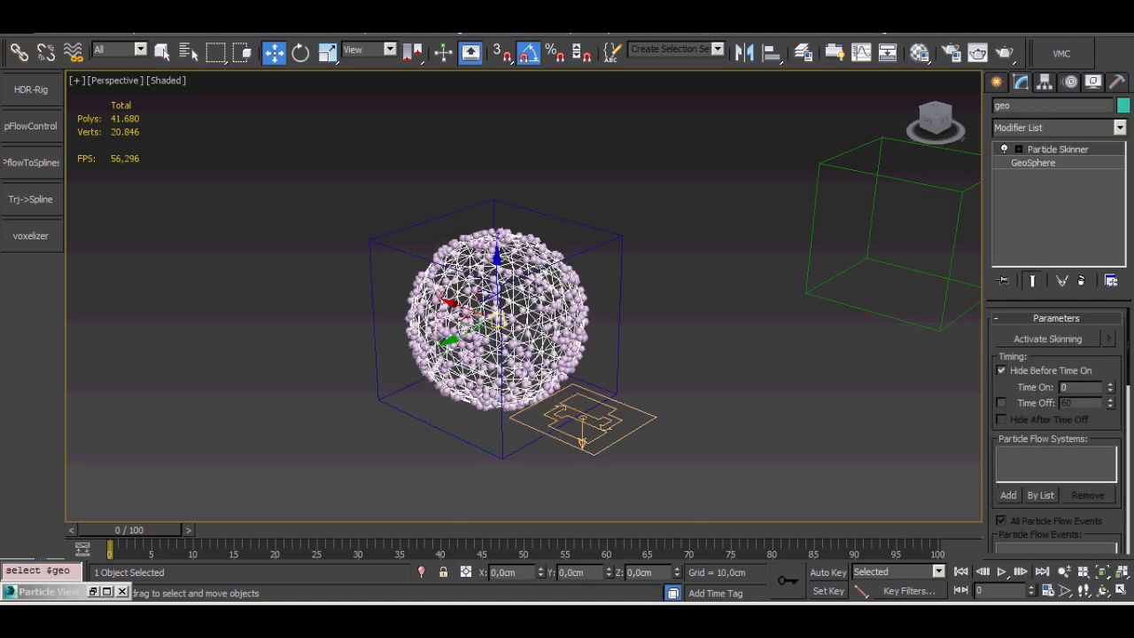
pyautogui.click(1081, 280)
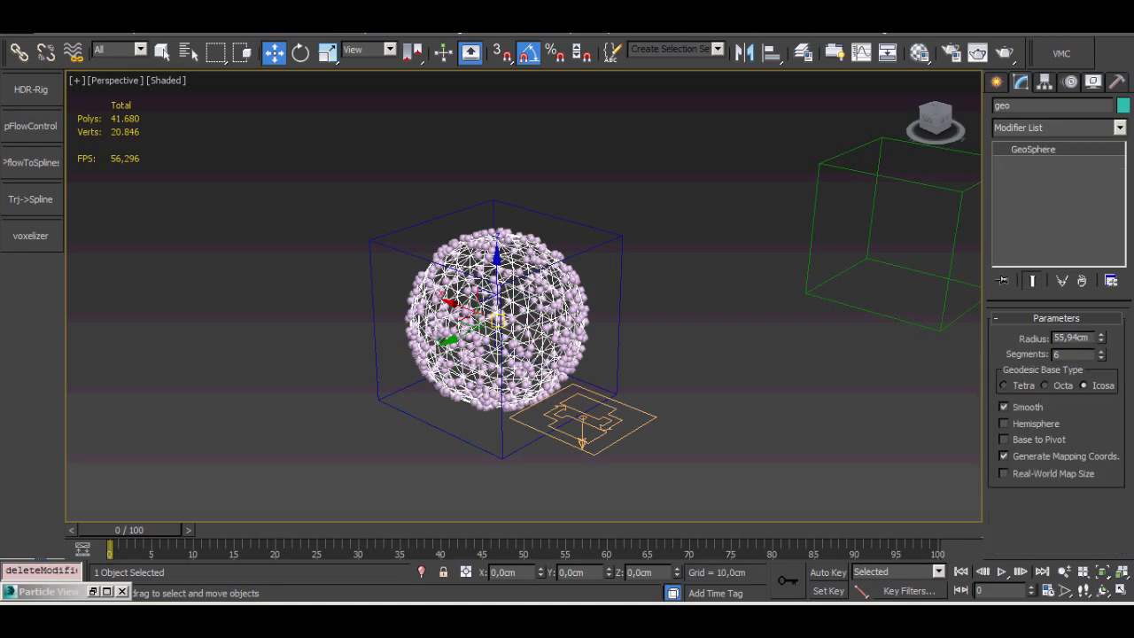
# Copy the geo sphere as geo001, about 227 cm away along negative X, and turn off Display as Box in its object properties.
pyautogui.keyDown('shift'); pyautogui.moveTo(493, 321); pyautogui.dragTo(787, 425); pyautogui.keyUp('shift')
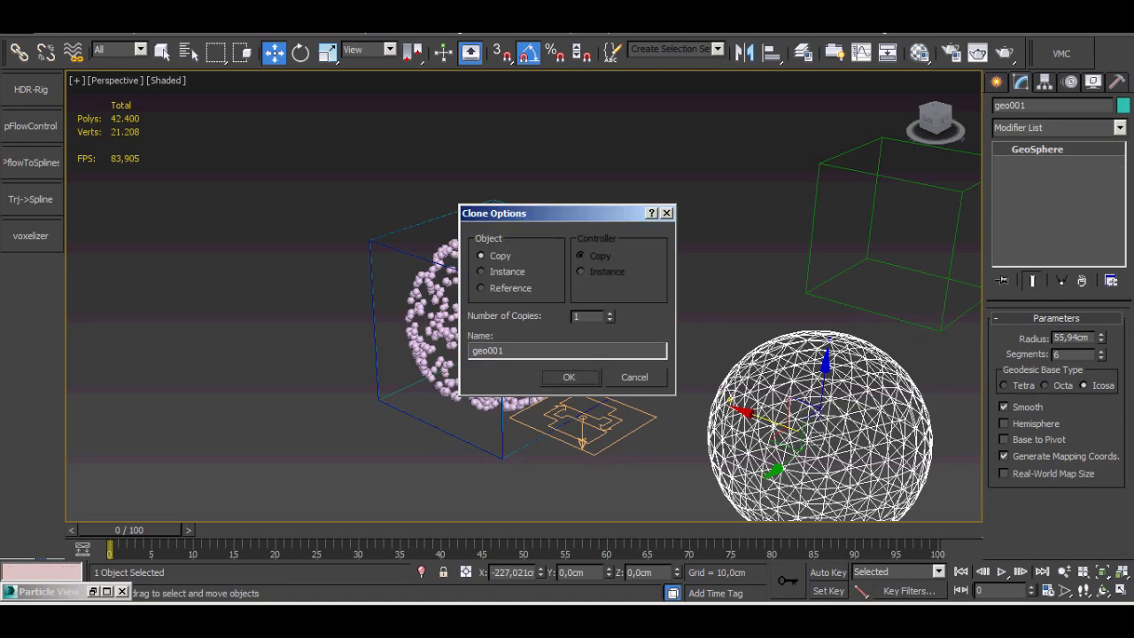
pyautogui.click(569, 376)
pyautogui.rightClick(792, 335)
pyautogui.click(841, 448)
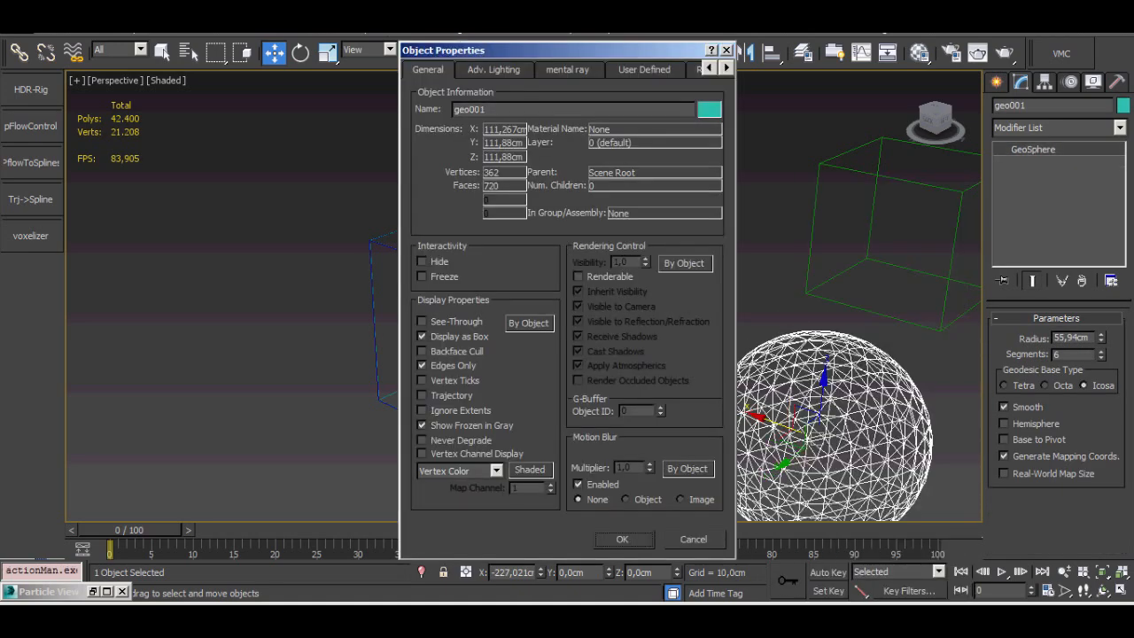
pyautogui.click(622, 538)
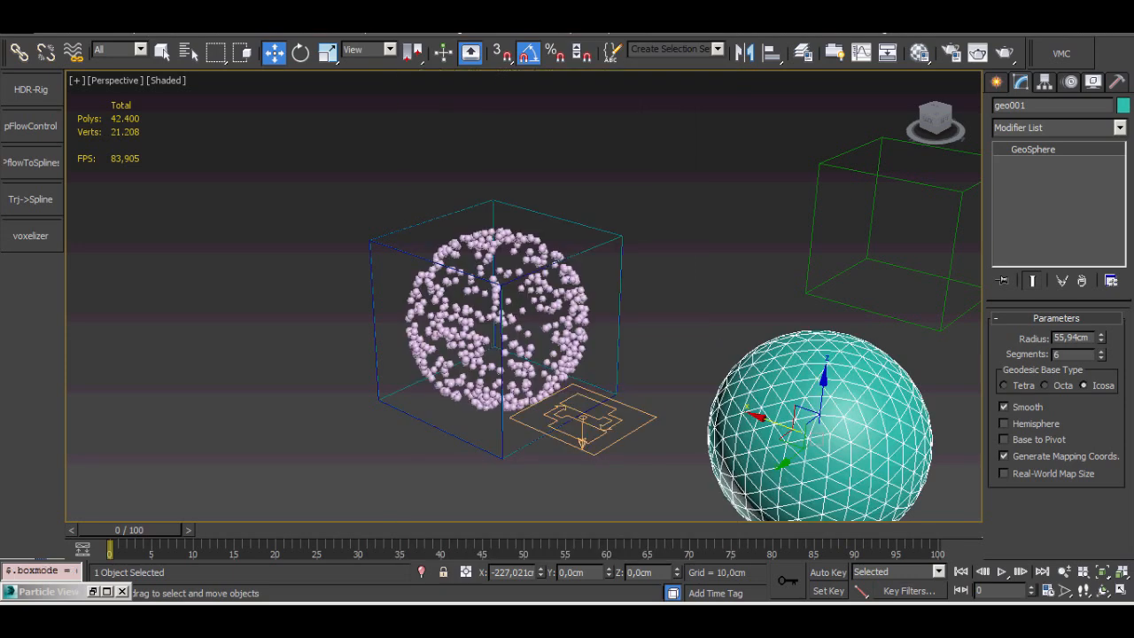
# Set the geo001 sphere's segments to 23 and add a Particle Skinner modifier to it.
pyautogui.moveTo(1101, 354); pyautogui.dragTo(1072, 55)
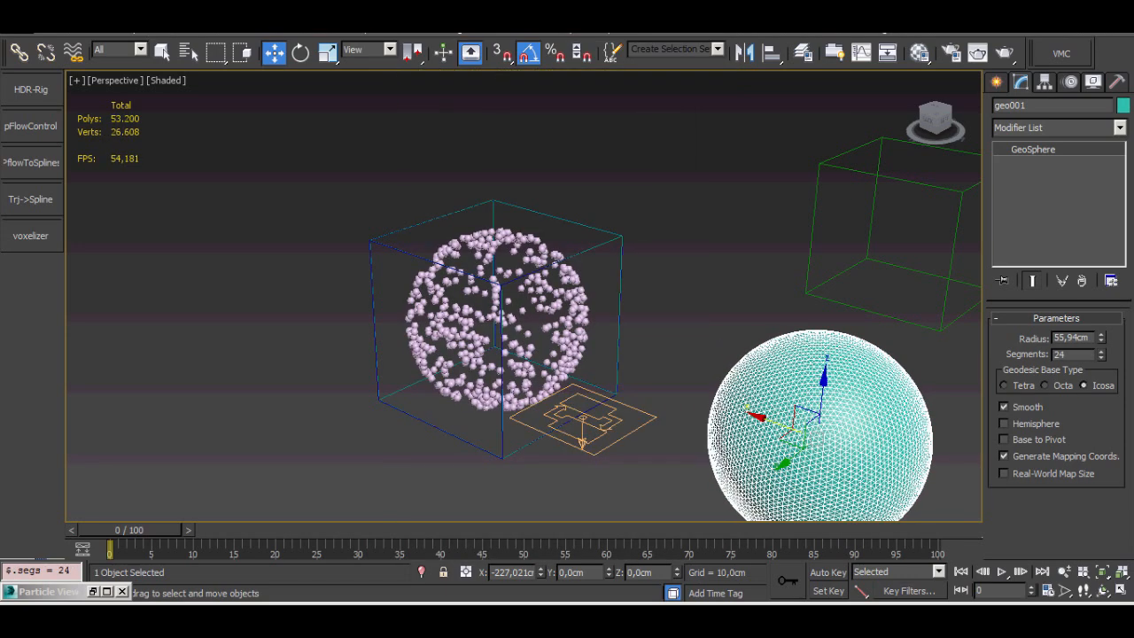
pyautogui.click(1064, 127)
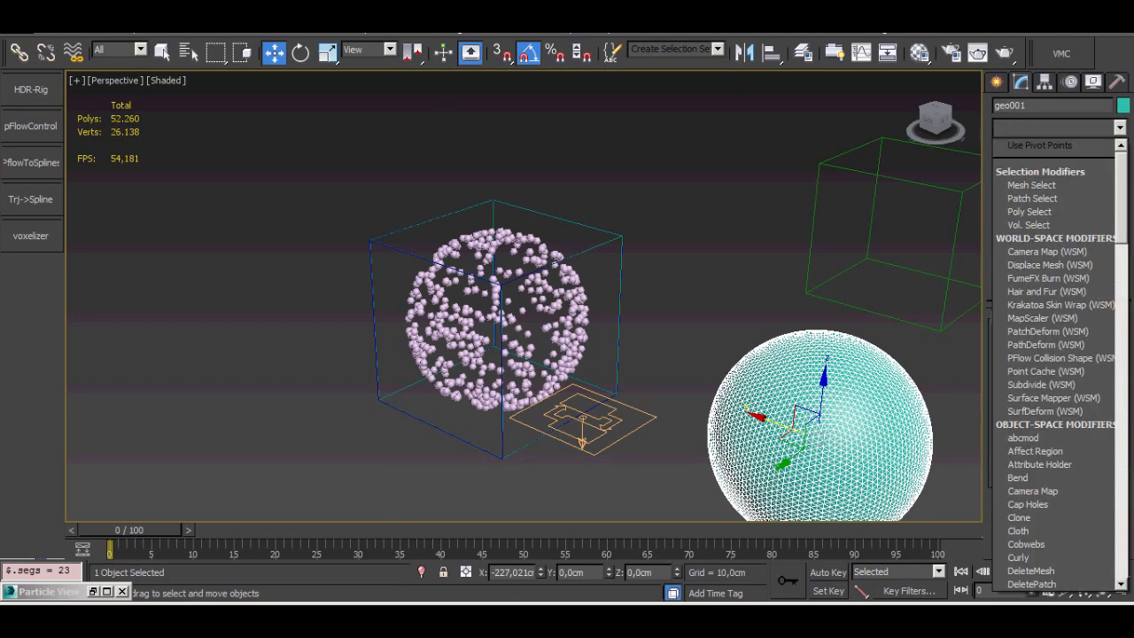
pyautogui.press('p')
pyautogui.press('p')
pyautogui.press('p')
pyautogui.press('p')
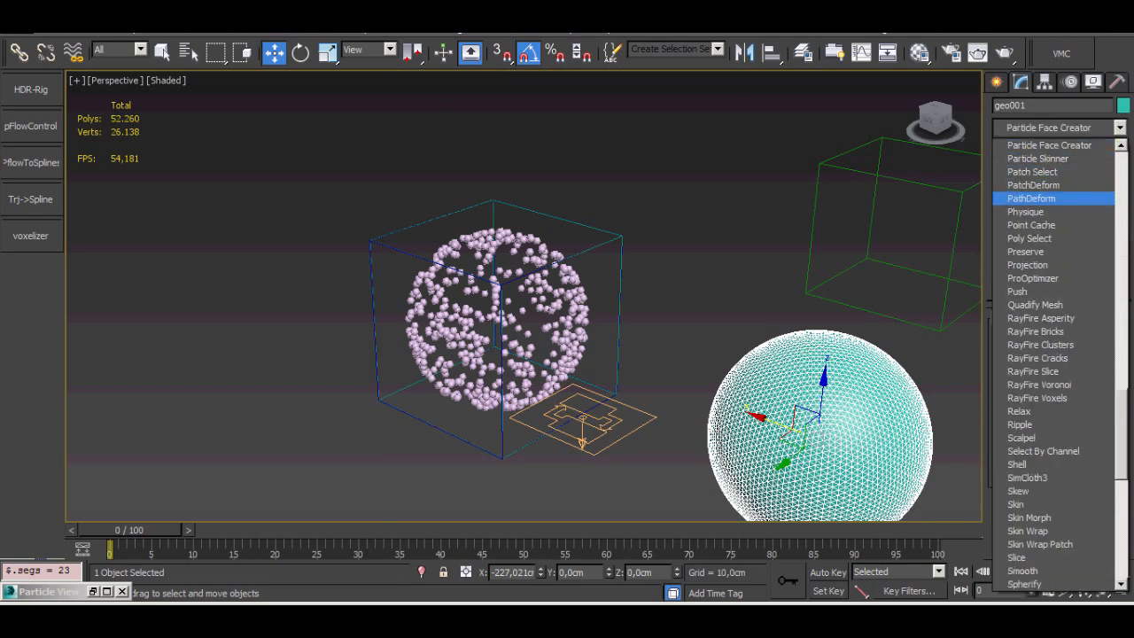
pyautogui.press('Return')
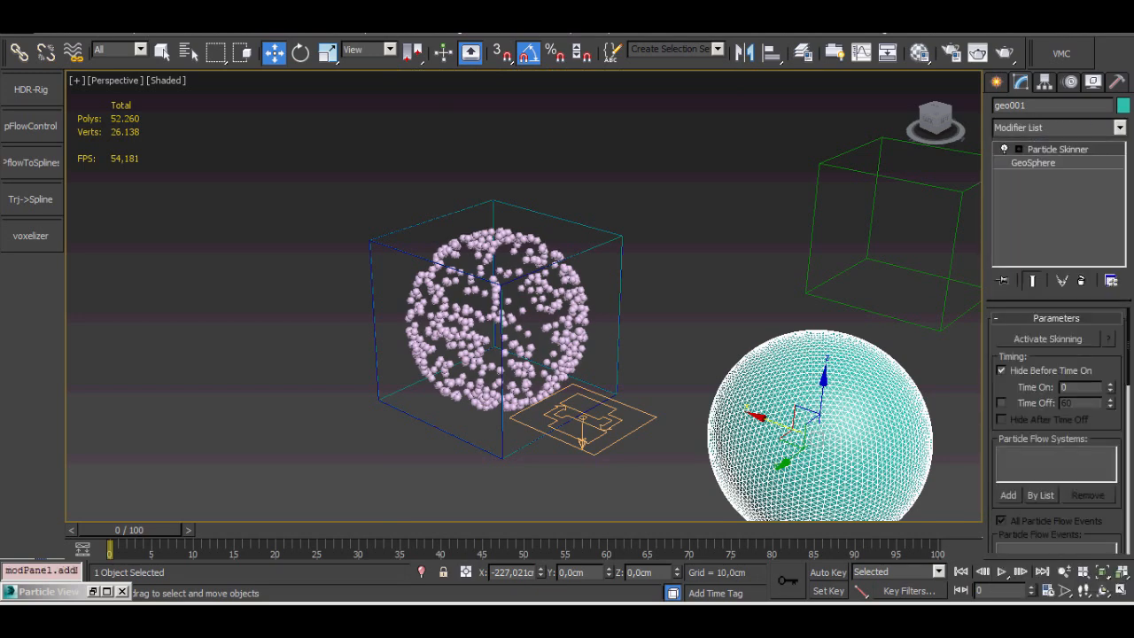
# Assign PF Source 001 to the Particle Skinner and move geo001 back onto the particle sphere.
pyautogui.click(1041, 495)
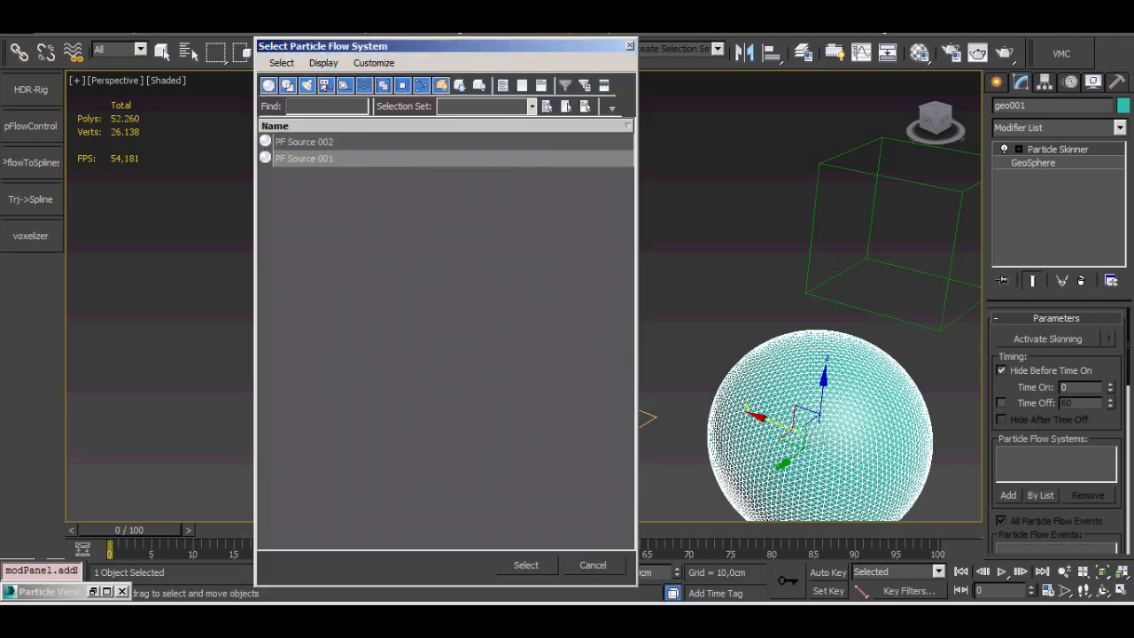
pyautogui.click(304, 158)
pyautogui.click(527, 565)
pyautogui.moveTo(794, 437); pyautogui.dragTo(477, 321)
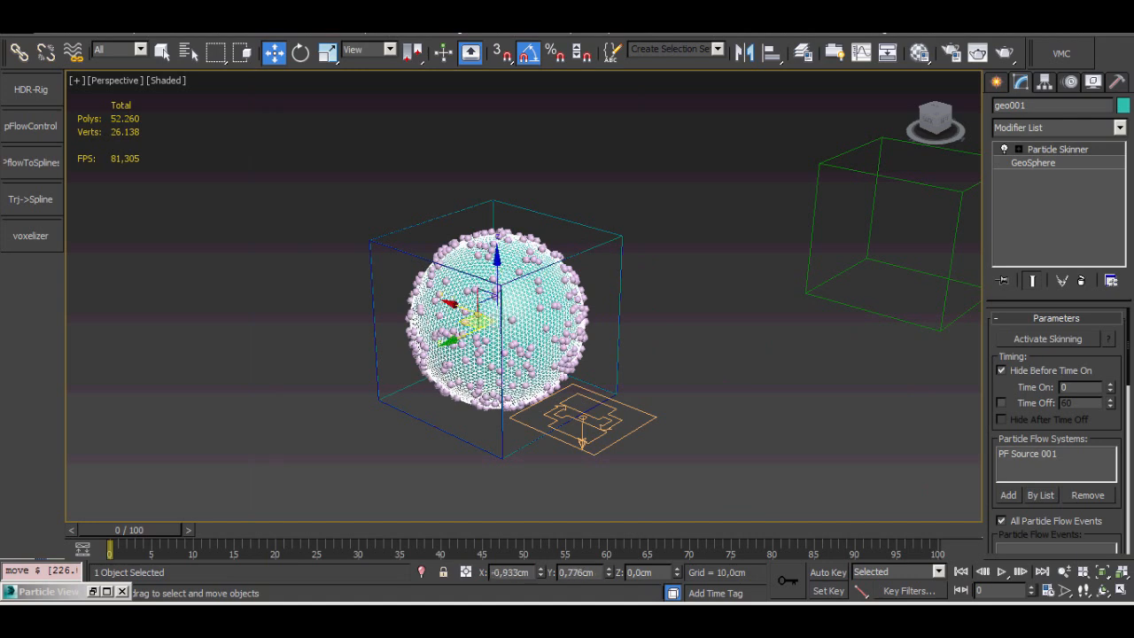
# Set the Particle Skinner falloff to about 1,958 and activate skinning.
pyautogui.scroll(-7, 1055, 430)
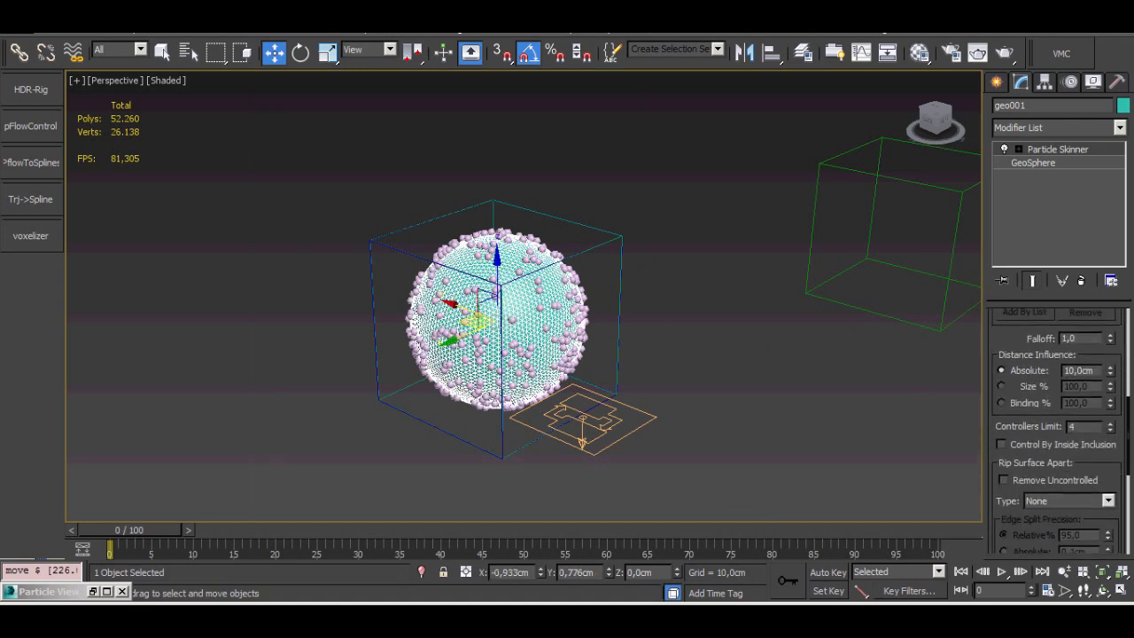
pyautogui.scroll(1, 1055, 430)
pyautogui.moveTo(1110, 358); pyautogui.dragTo(1111, 283)
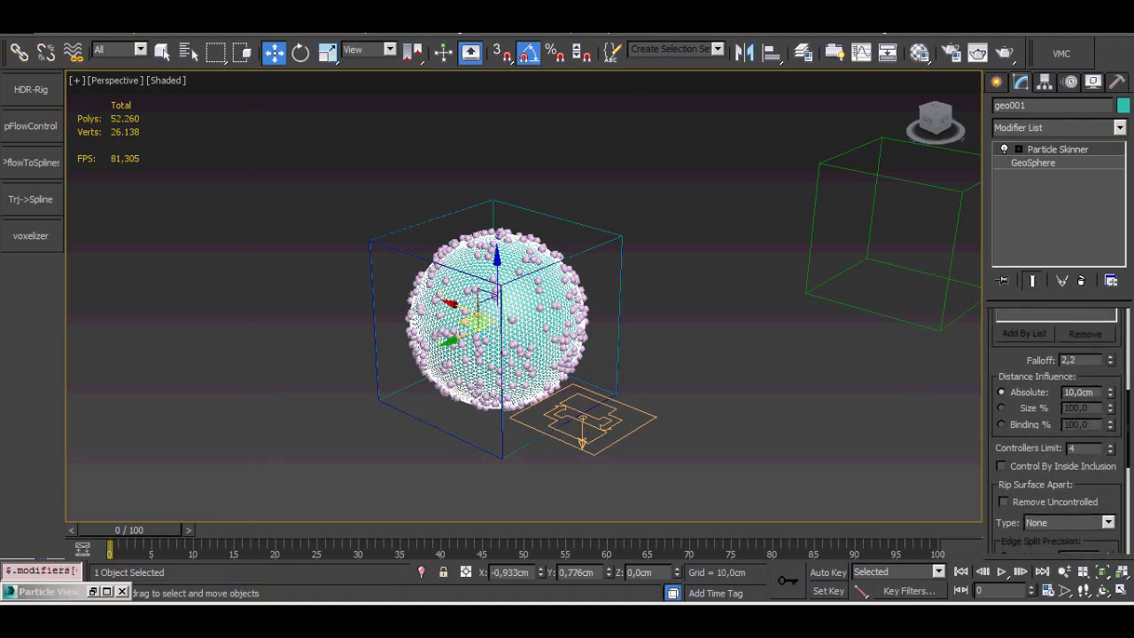
pyautogui.click(1110, 364)
pyautogui.scroll(5, 1054, 430)
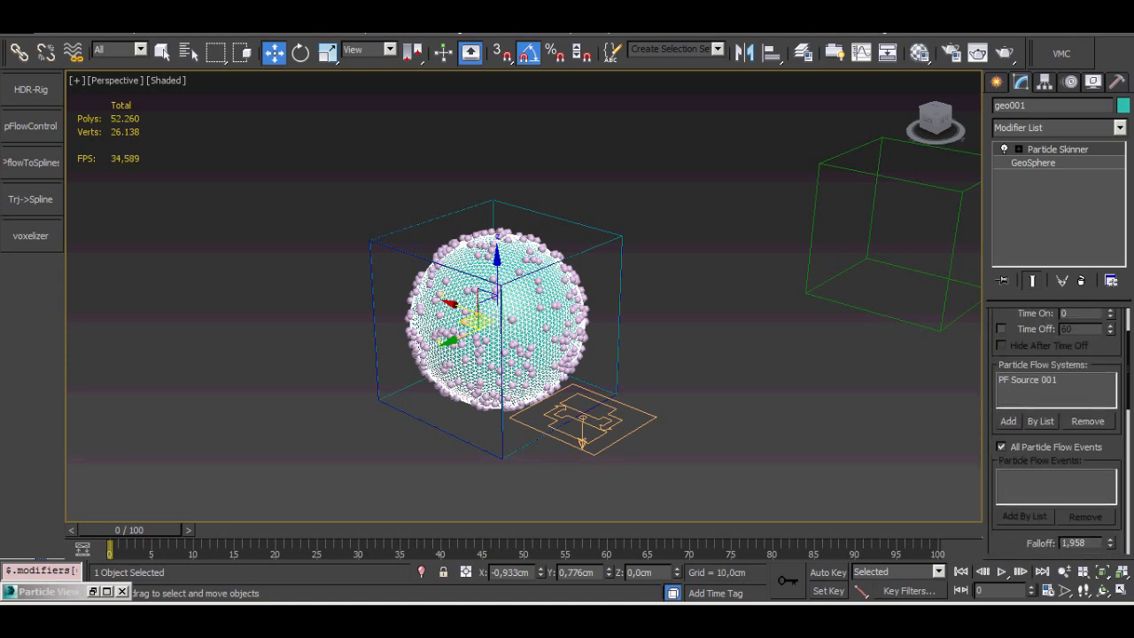
pyautogui.scroll(2, 1055, 430)
pyautogui.click(1050, 340)
# Select the original low-segment geo sphere inside the particle shell and hide it.
pyautogui.moveTo(567, 306); pyautogui.dragTo(645, 337, button='middle')
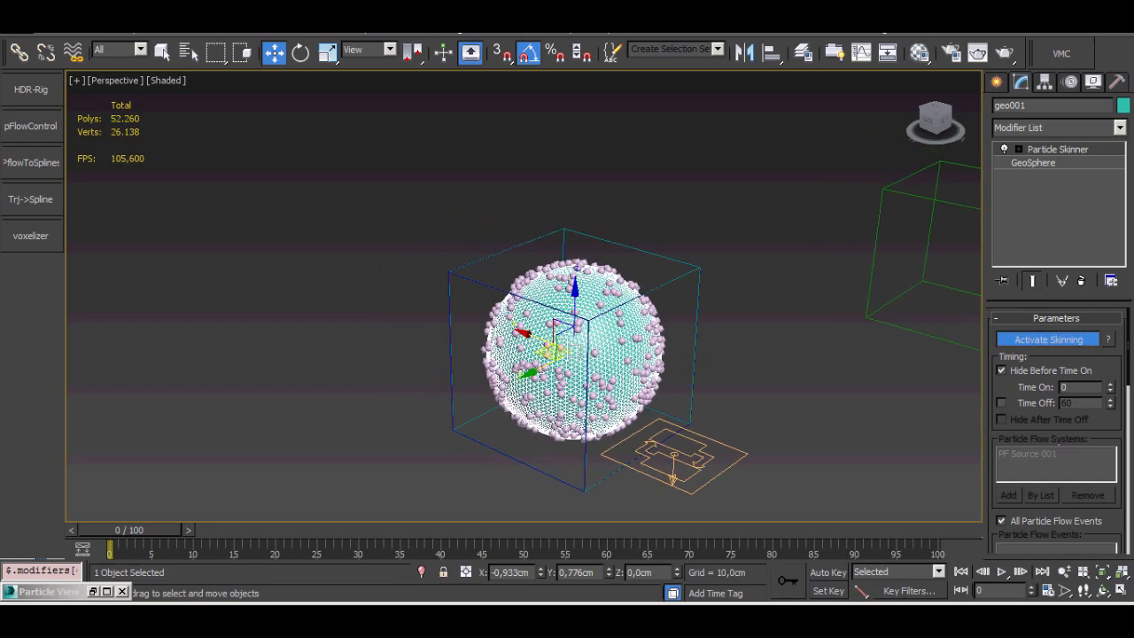
pyautogui.scroll(5, 683, 339)
pyautogui.click(655, 332)
pyautogui.click(541, 310)
pyautogui.click(525, 334)
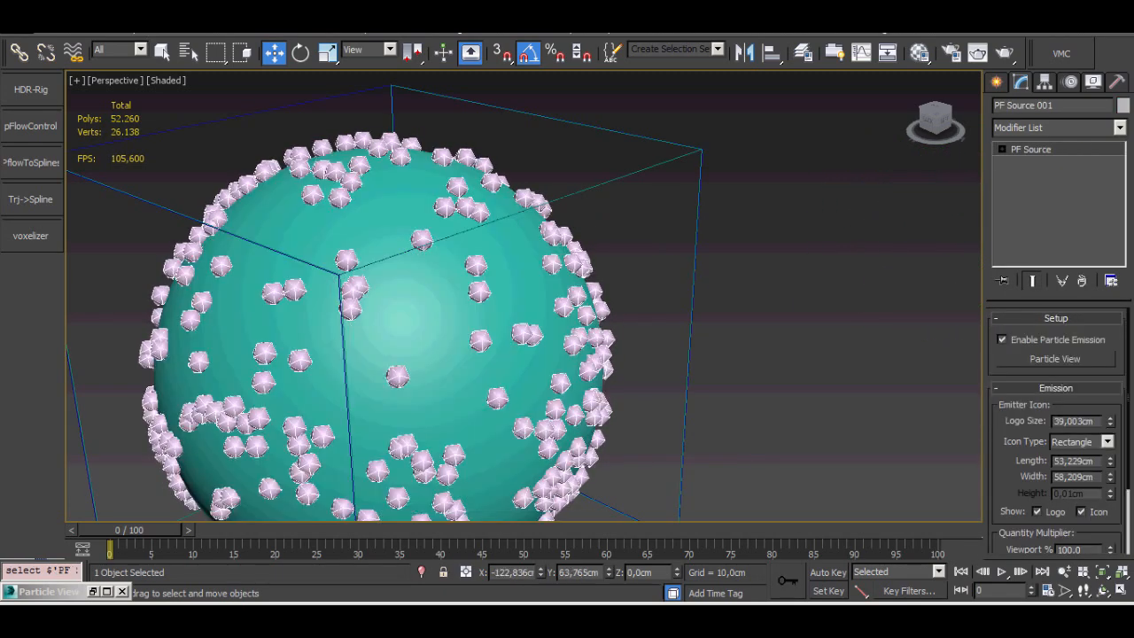
pyautogui.click(443, 319)
pyautogui.rightClick(691, 328)
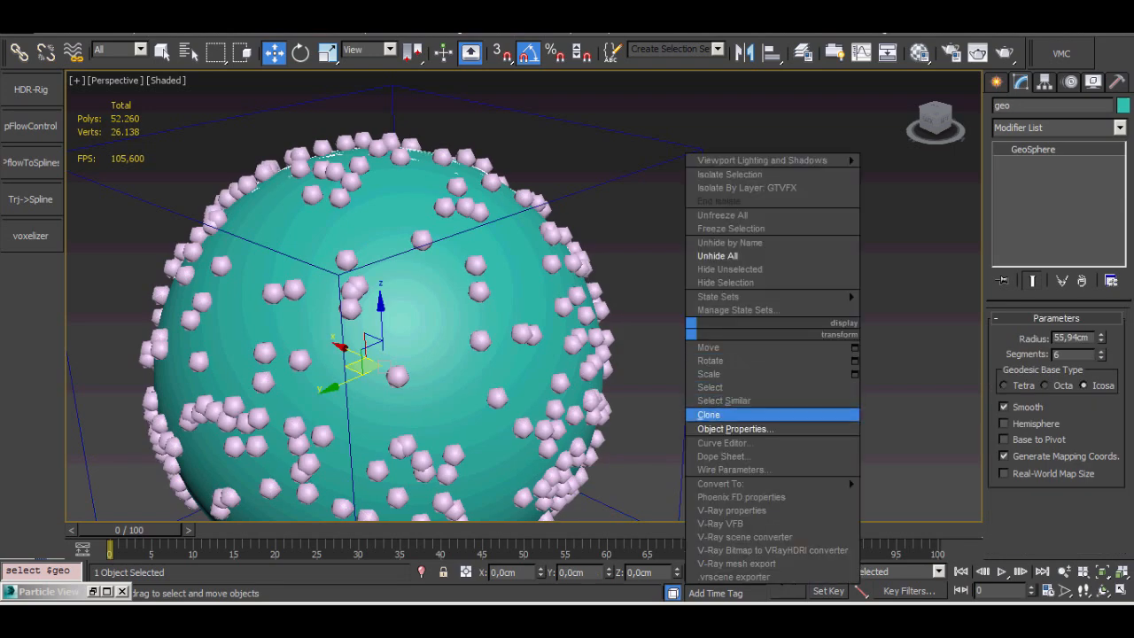
pyautogui.click(735, 282)
# Play the animation to check how the particles deform the sphere, then return to frame 0.
pyautogui.moveTo(735, 283); pyautogui.dragTo(886, 254, button='middle')
pyautogui.scroll(-3, 886, 254)
pyautogui.click(1002, 571)
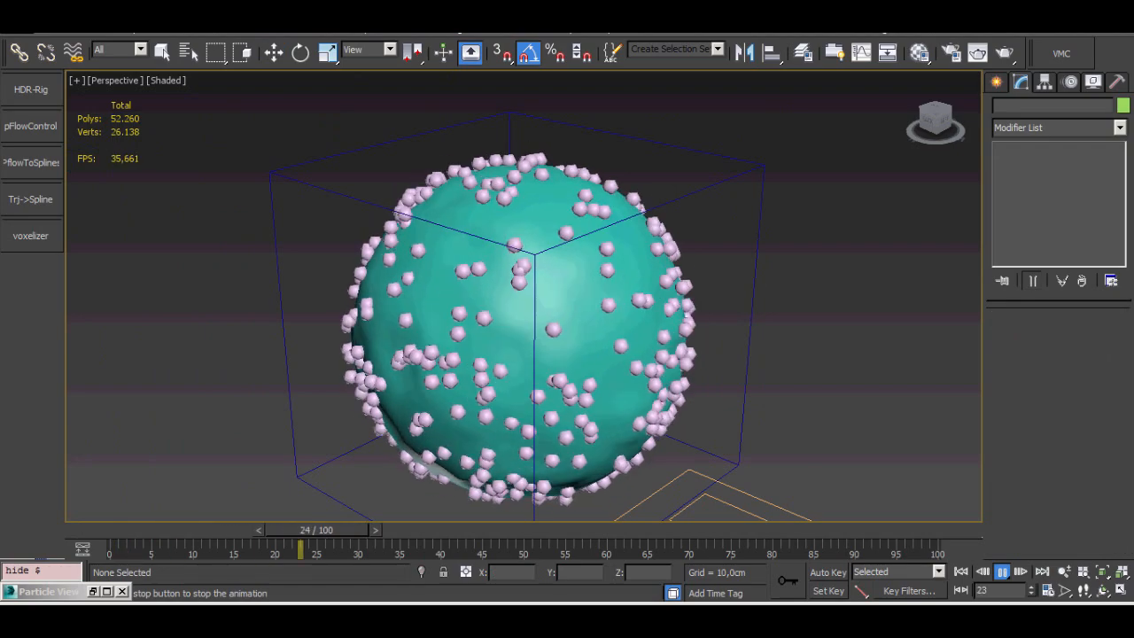
pyautogui.keyDown('alt'); pyautogui.moveTo(621, 328); pyautogui.dragTo(503, 241, button='middle'); pyautogui.keyUp('alt')
pyautogui.scroll(-3, 621, 327)
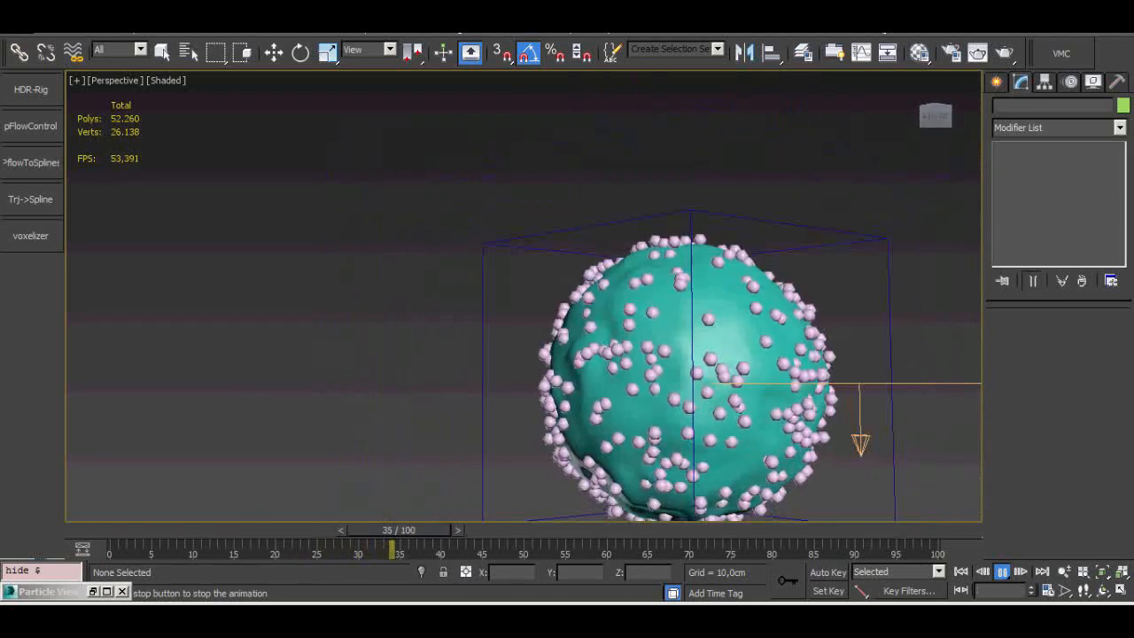
pyautogui.keyDown('alt'); pyautogui.moveTo(621, 328); pyautogui.dragTo(680, 378, button='middle'); pyautogui.keyUp('alt')
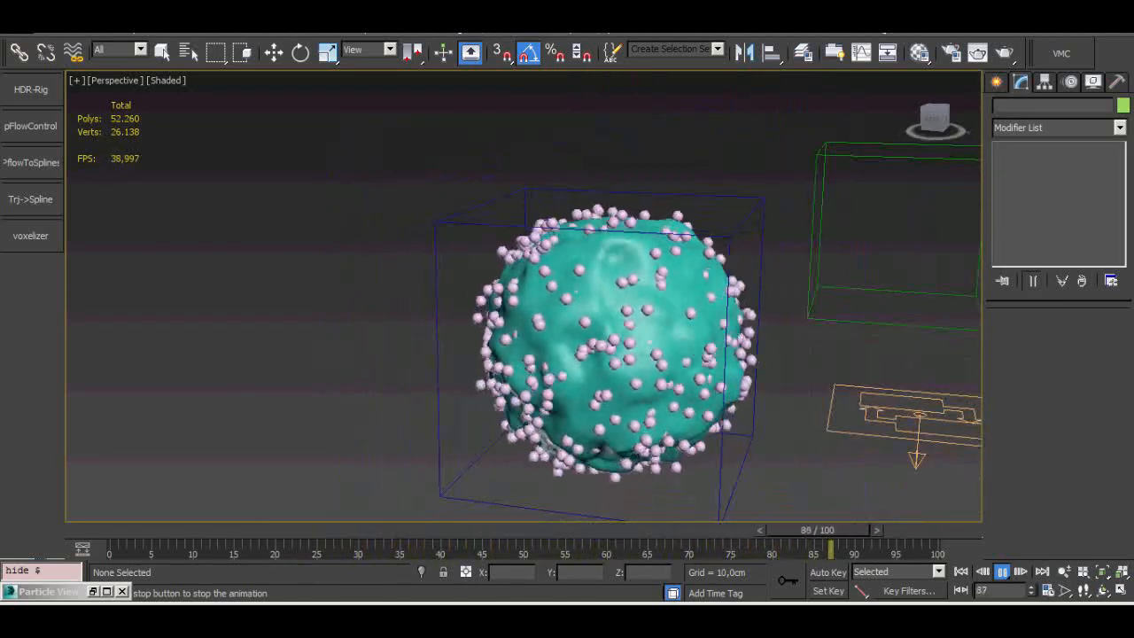
pyautogui.press('/')
pyautogui.click(961, 571)
# Create a plane primitive on the ground beside the particle sphere and PF Source 001's icon.
pyautogui.click(595, 343)
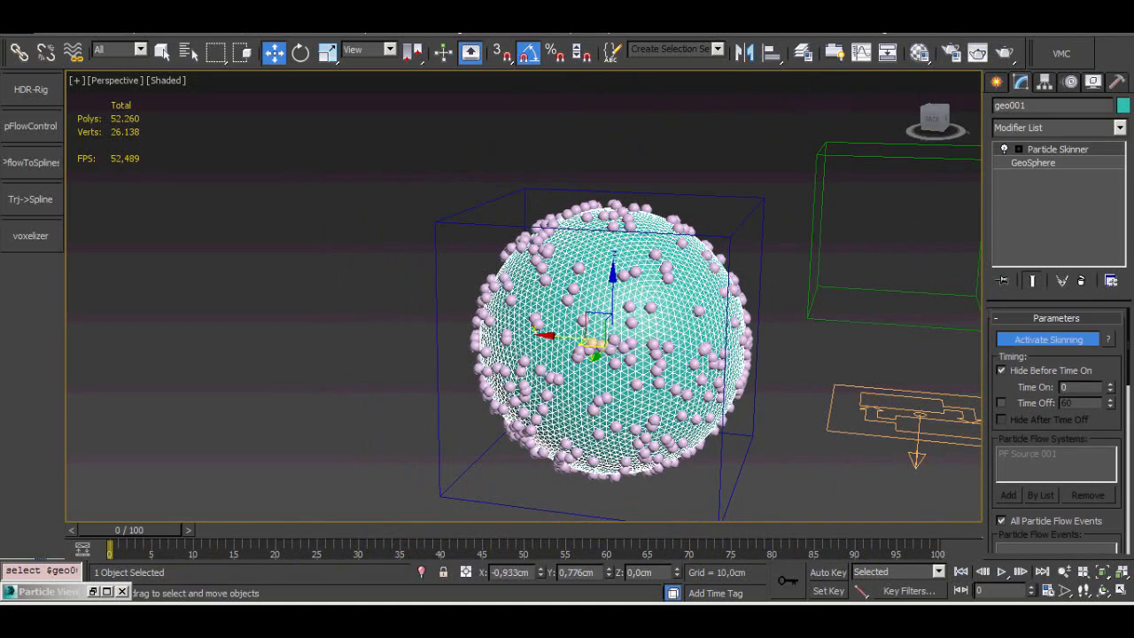
pyautogui.moveTo(594, 343); pyautogui.dragTo(513, 350, button='middle')
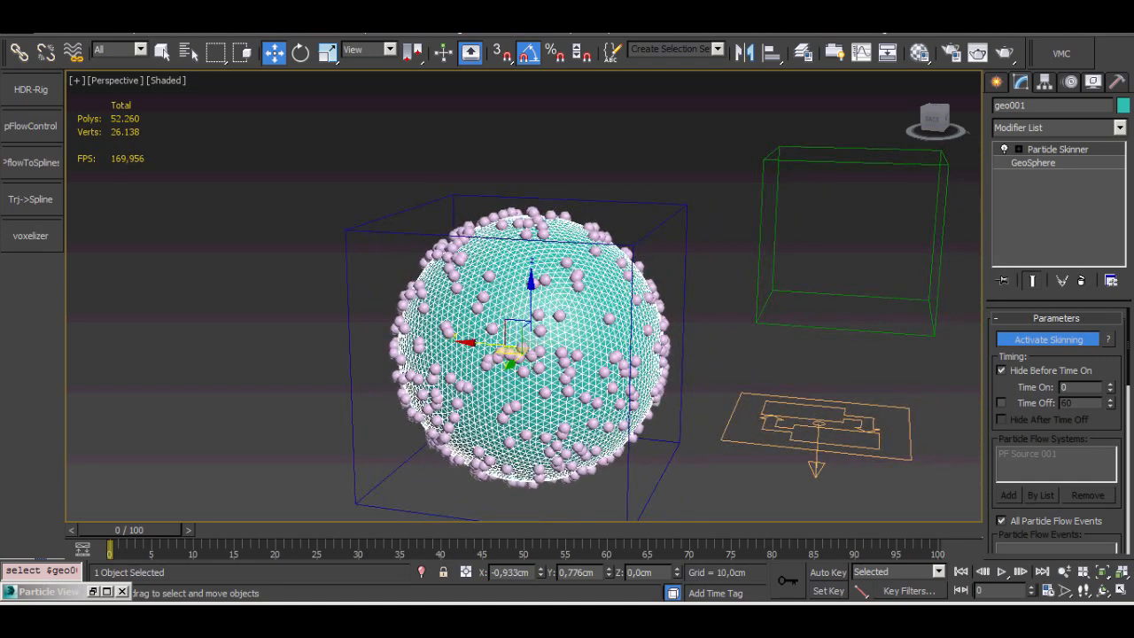
pyautogui.click(818, 431)
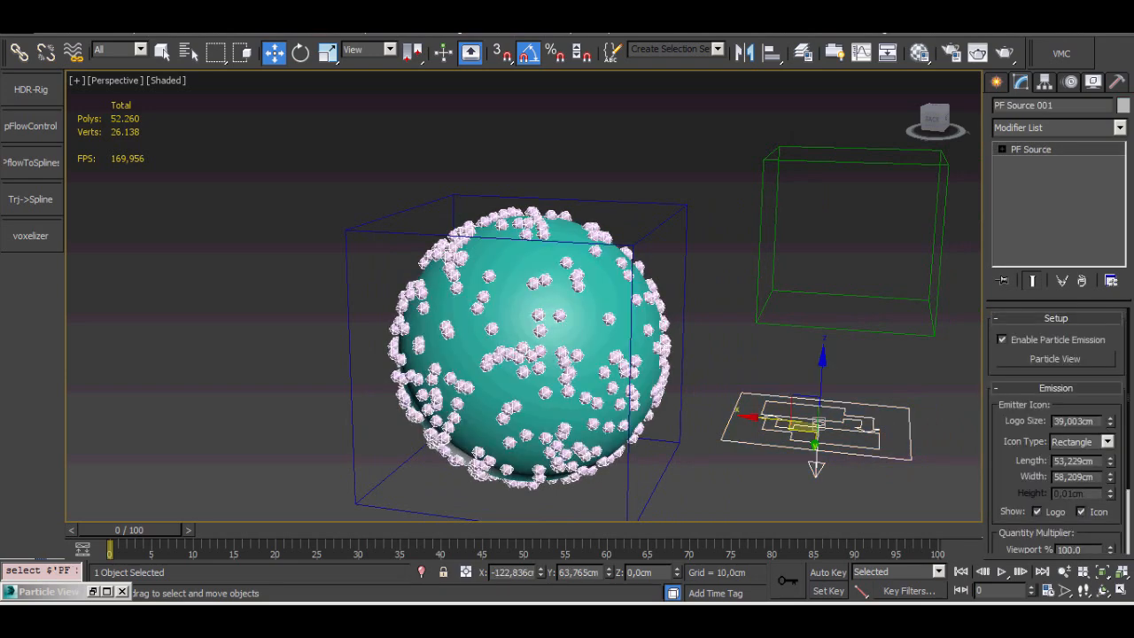
pyautogui.click(997, 81)
pyautogui.click(1090, 288)
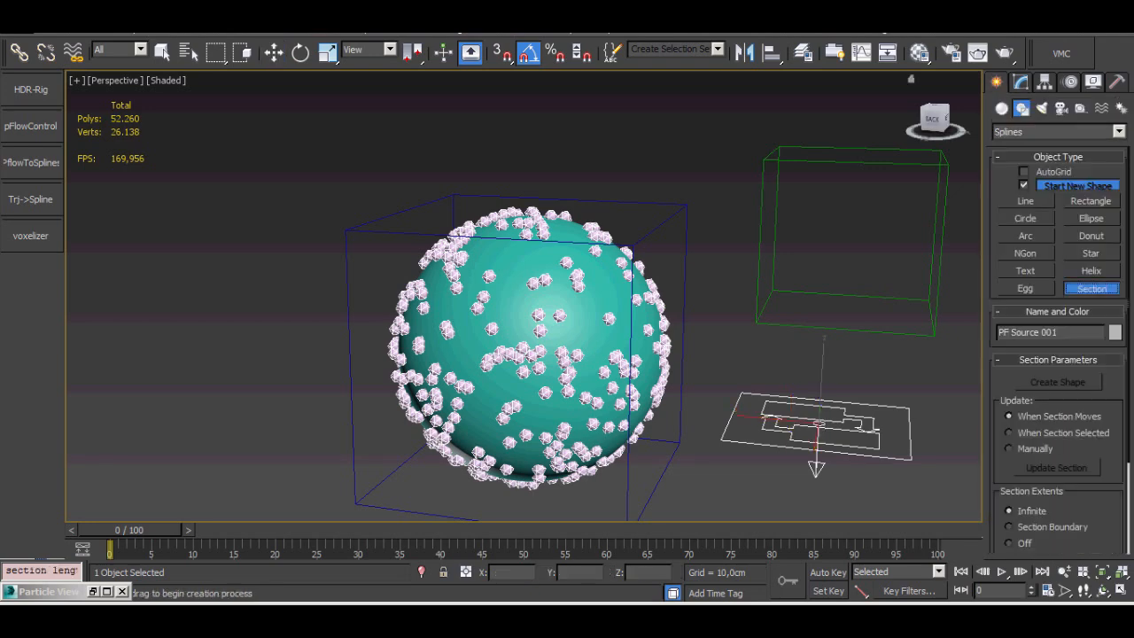
pyautogui.click(1002, 108)
pyautogui.click(1091, 258)
pyautogui.moveTo(851, 372); pyautogui.dragTo(651, 211, button='middle')
pyautogui.moveTo(536, 438); pyautogui.dragTo(889, 385)
pyautogui.press('w')
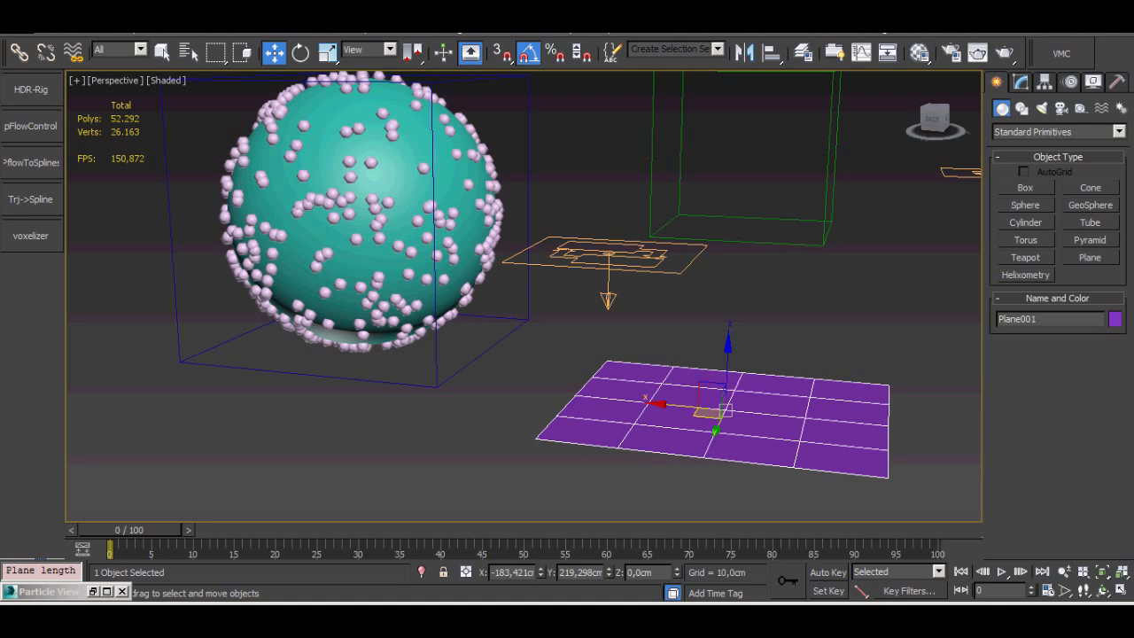
# Delete the plane beside the particle sphere.
pyautogui.click(608, 362)
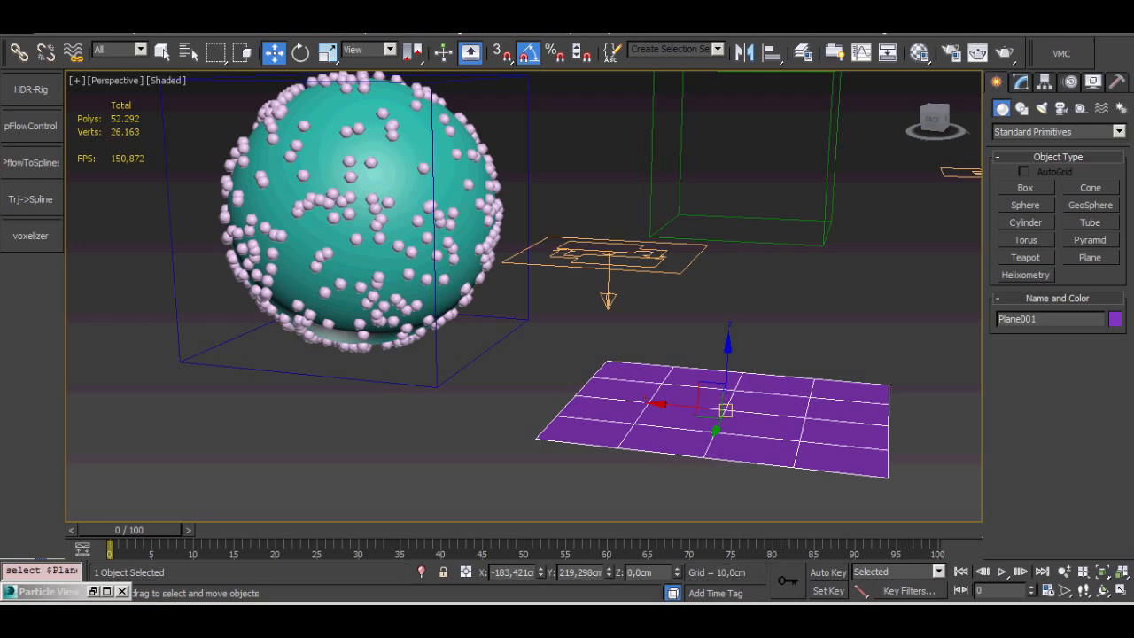
pyautogui.rightClick(729, 409)
pyautogui.press('Escape')
pyautogui.press('Delete')
pyautogui.press('z')
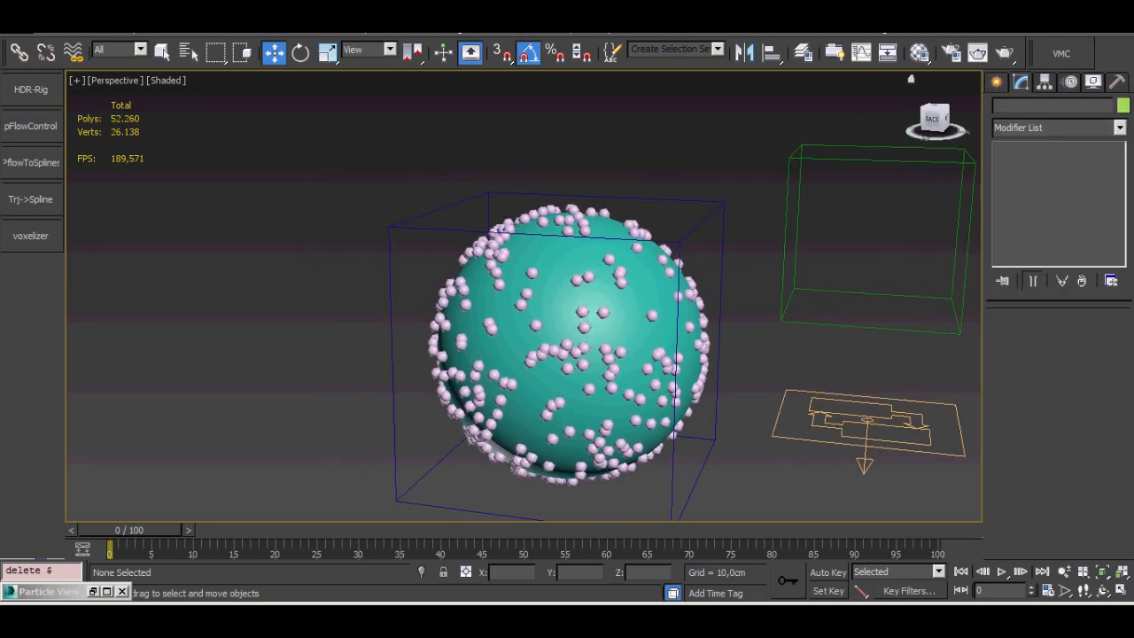
# Set geo001's Particle Skinner falloff to about 2,271 and its absolute distance influence to about 18,054 cm.
pyautogui.click(616, 301)
pyautogui.click(753, 346)
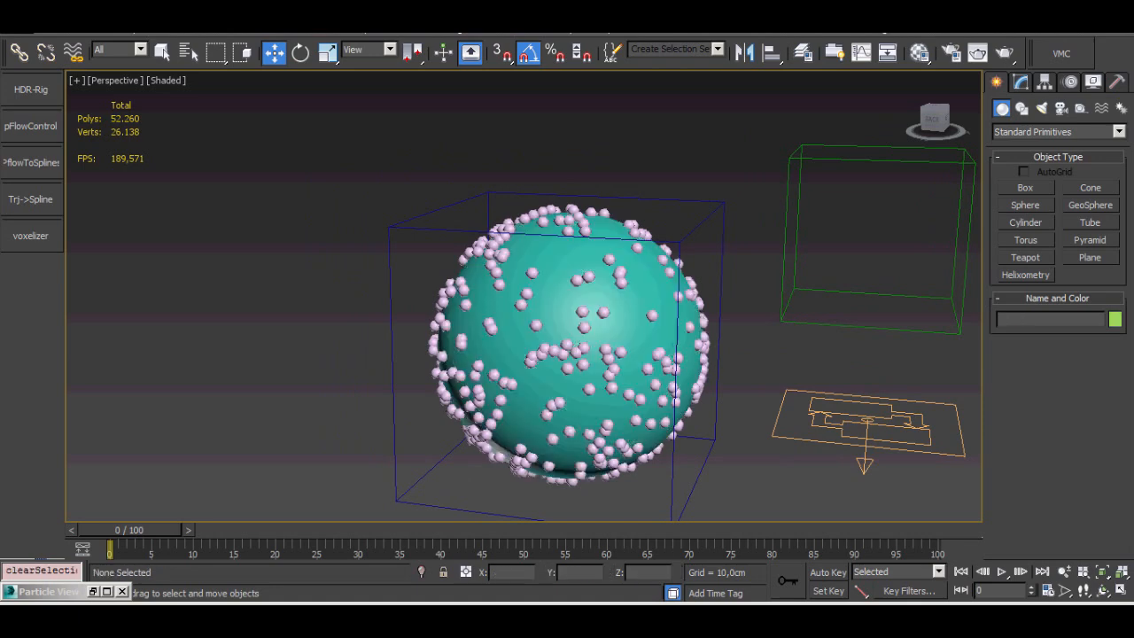
pyautogui.click(616, 301)
pyautogui.click(753, 345)
pyautogui.click(615, 302)
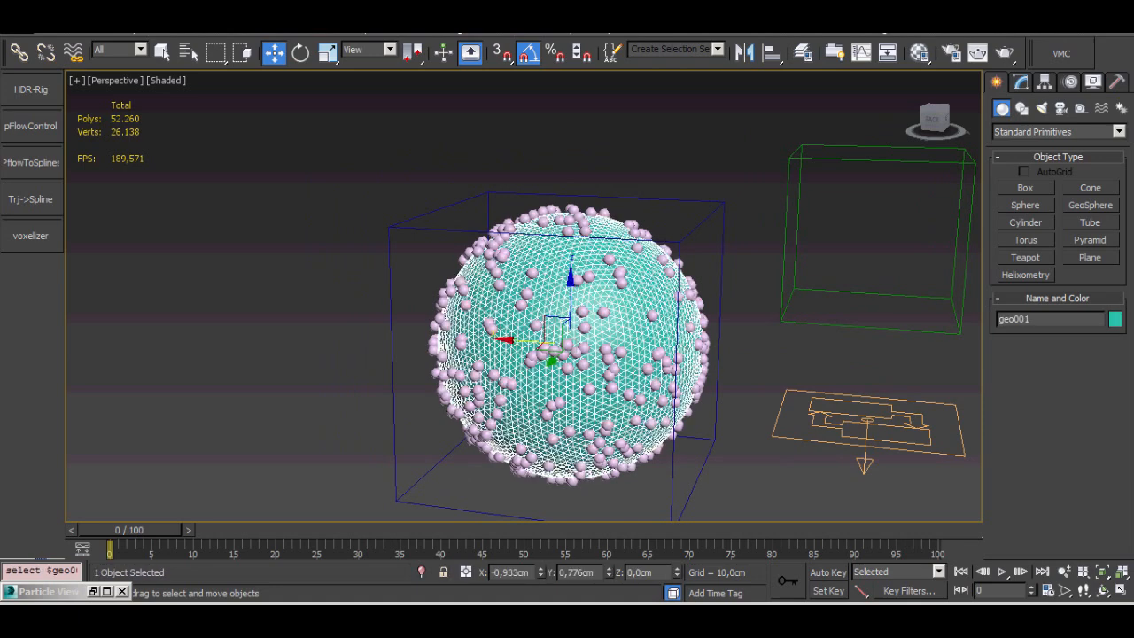
pyautogui.click(1021, 81)
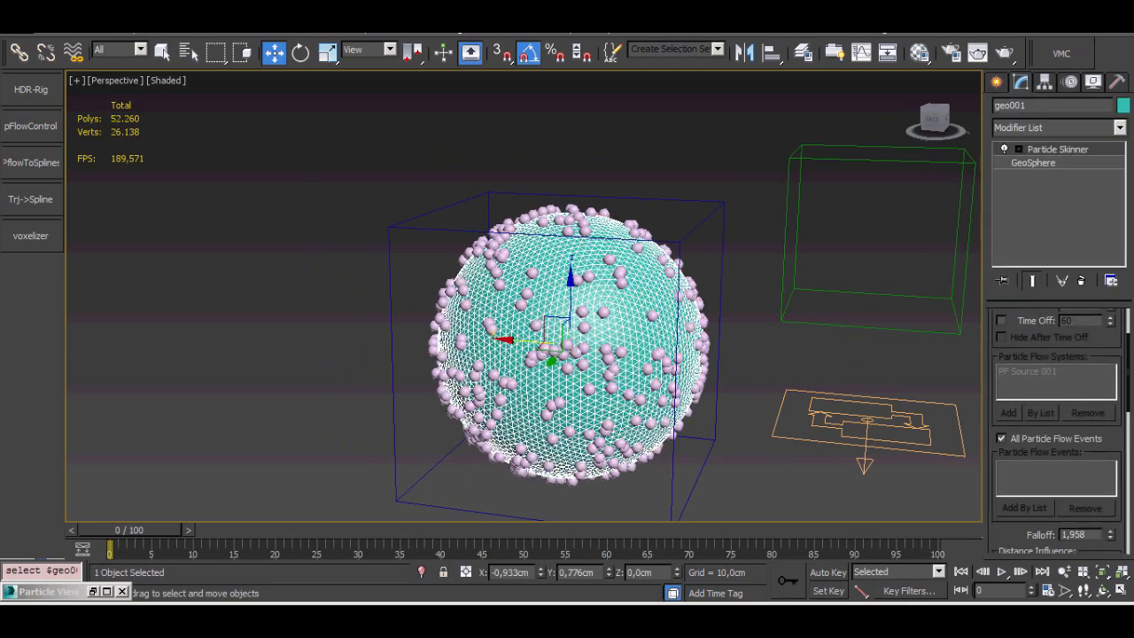
pyautogui.scroll(-5, 1056, 425)
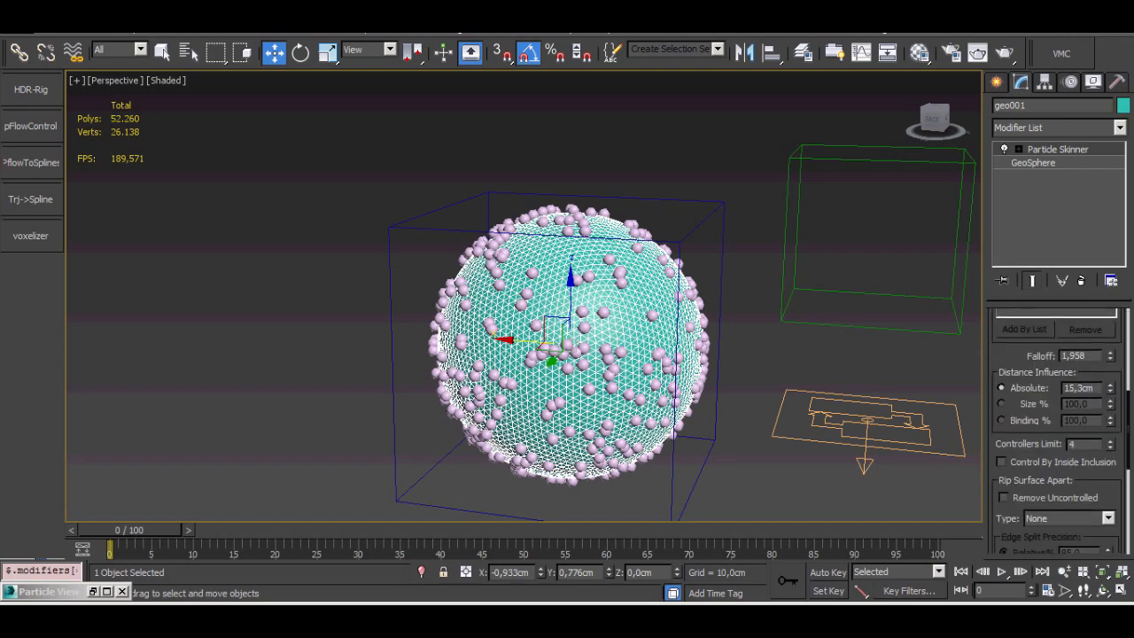
pyautogui.moveTo(1110, 355); pyautogui.dragTo(1111, 340)
pyautogui.scroll(4, 585, 321)
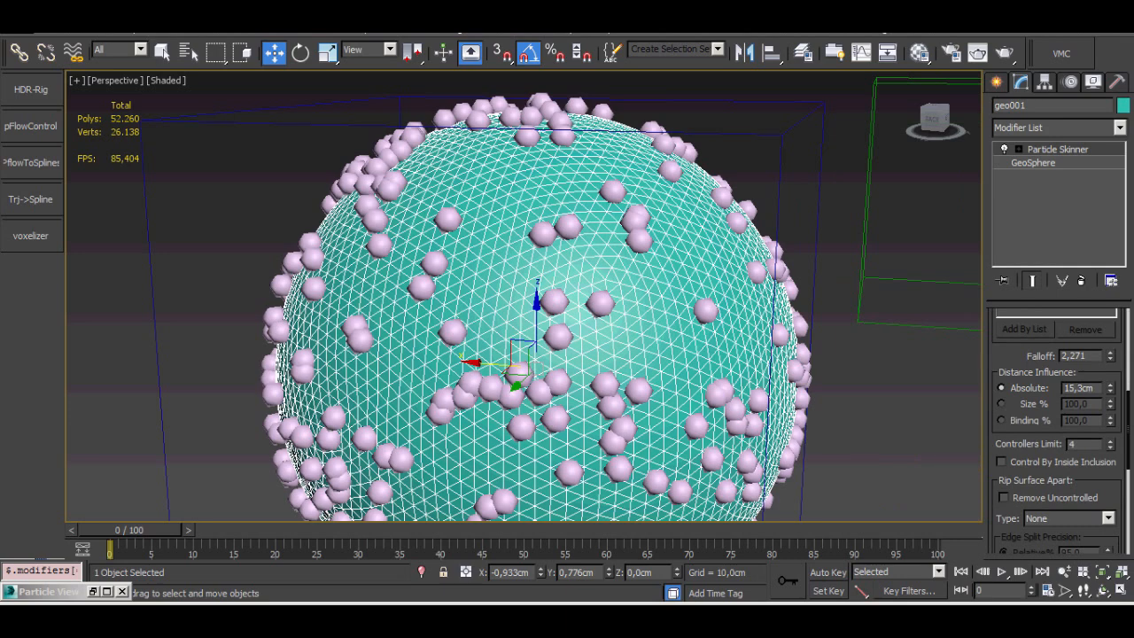
pyautogui.moveTo(1110, 388); pyautogui.dragTo(1110, 378)
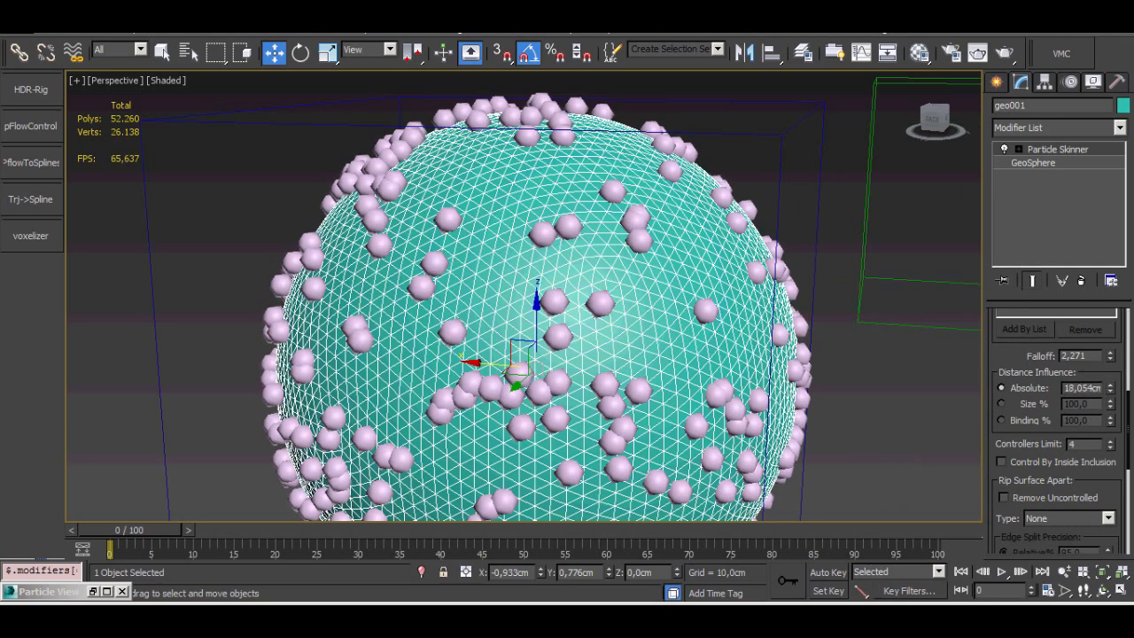
pyautogui.scroll(5, 1056, 434)
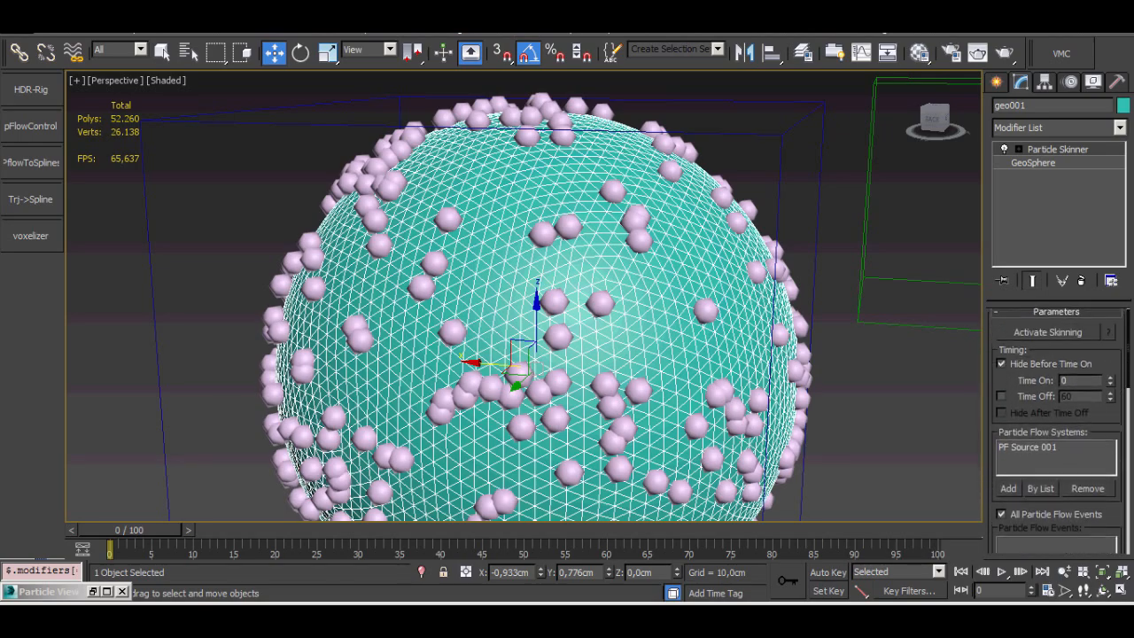
# Move the PF Source 002 icon closer to the particle sphere.
pyautogui.scroll(-8, 1056, 434)
pyautogui.scroll(-3, 620, 354)
pyautogui.keyDown('alt'); pyautogui.moveTo(621, 355); pyautogui.dragTo(797, 350, button='middle'); pyautogui.keyUp('alt')
pyautogui.scroll(-3, 612, 377)
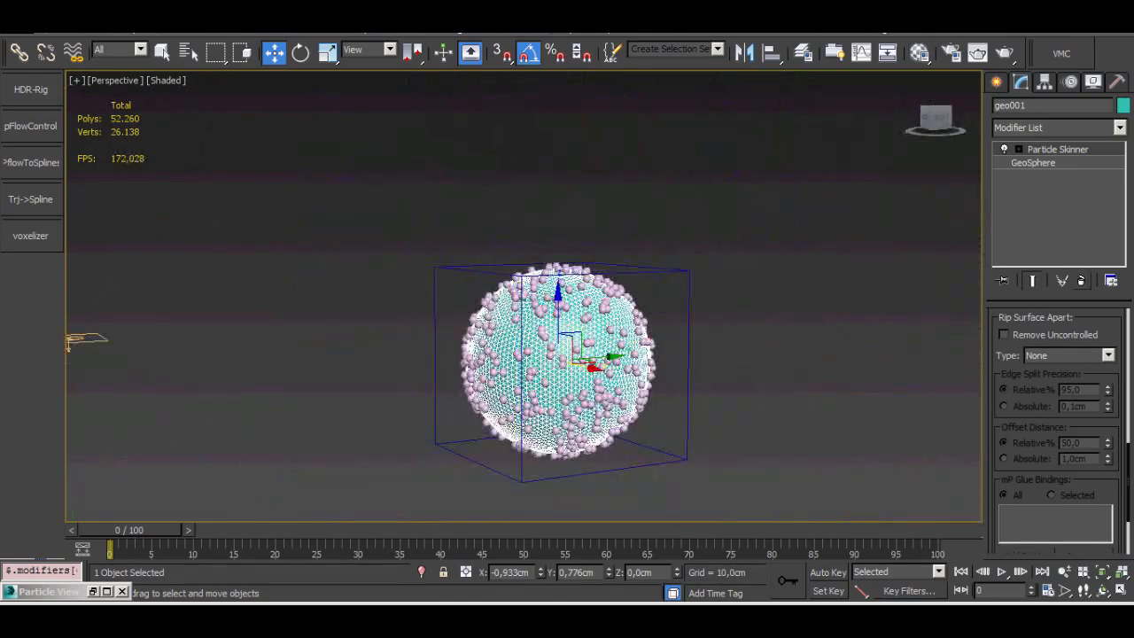
pyautogui.keyDown('alt'); pyautogui.moveTo(674, 186); pyautogui.dragTo(757, 176, button='middle'); pyautogui.keyUp('alt')
pyautogui.scroll(-3, 779, 224)
pyautogui.click(709, 328)
pyautogui.click(816, 367)
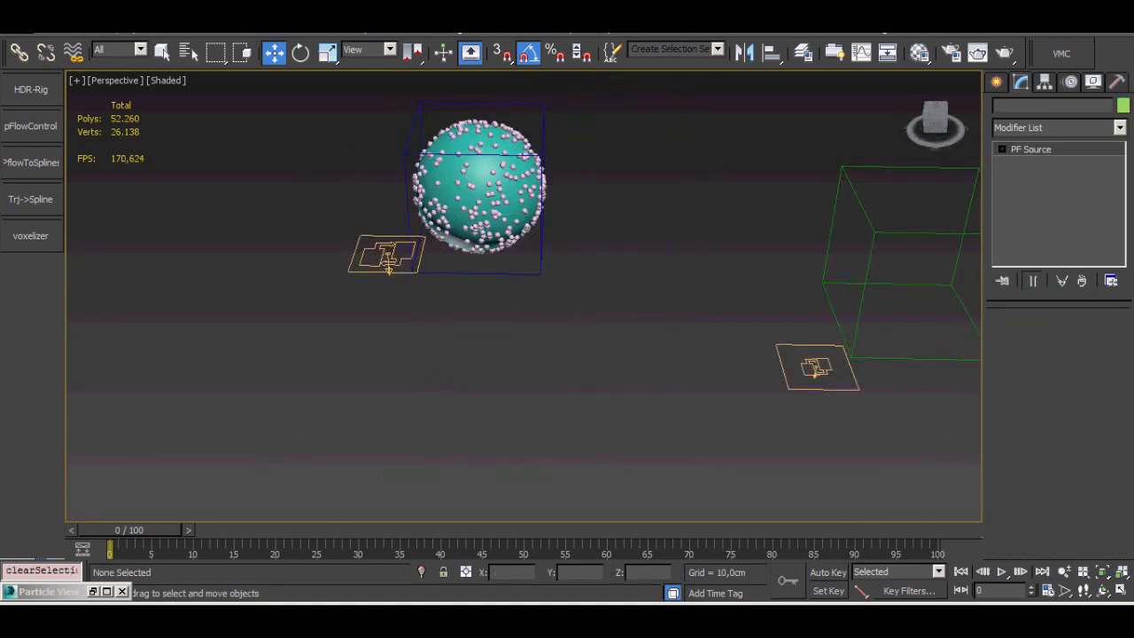
pyautogui.moveTo(801, 351); pyautogui.dragTo(553, 303)
pyautogui.keyDown('alt'); pyautogui.moveTo(552, 303); pyautogui.dragTo(678, 443, button='middle'); pyautogui.keyUp('alt')
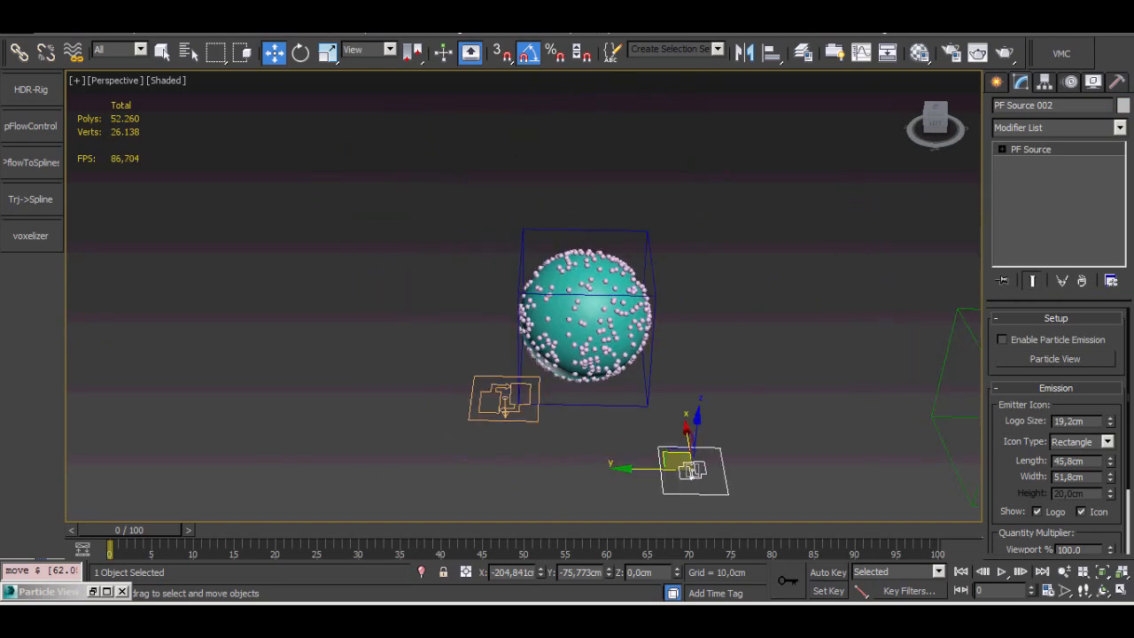
# Enable particle emission for PF Source 002 and remove geo con cache from Position Object 001's emitters in Particle View.
pyautogui.click(1002, 339)
pyautogui.click(1054, 359)
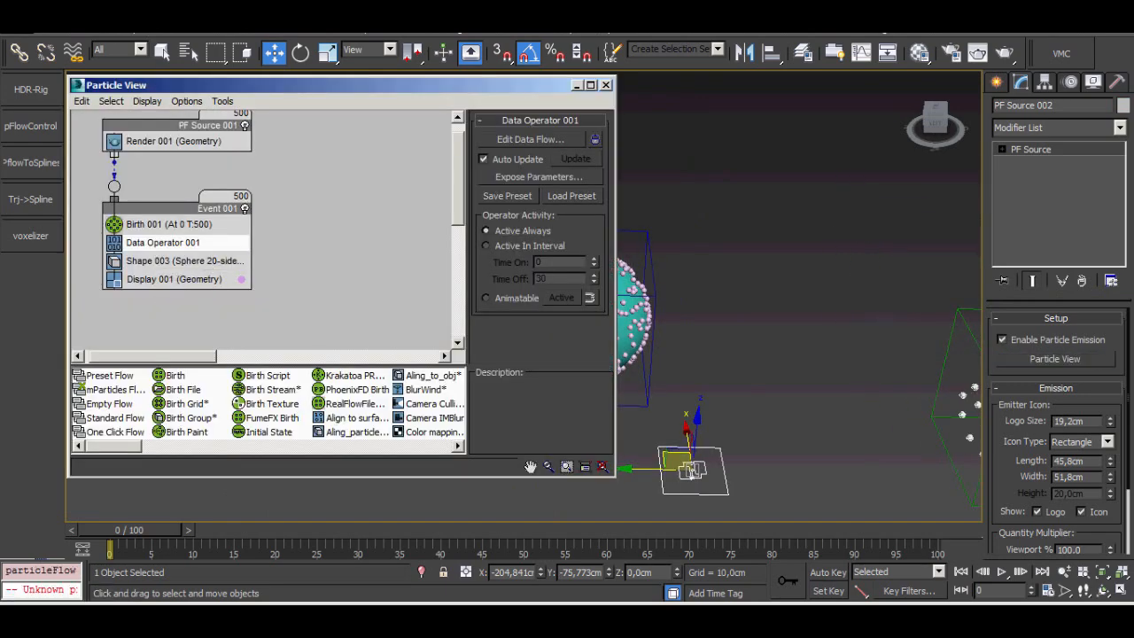
pyautogui.moveTo(426, 310); pyautogui.dragTo(89, 290, button='middle')
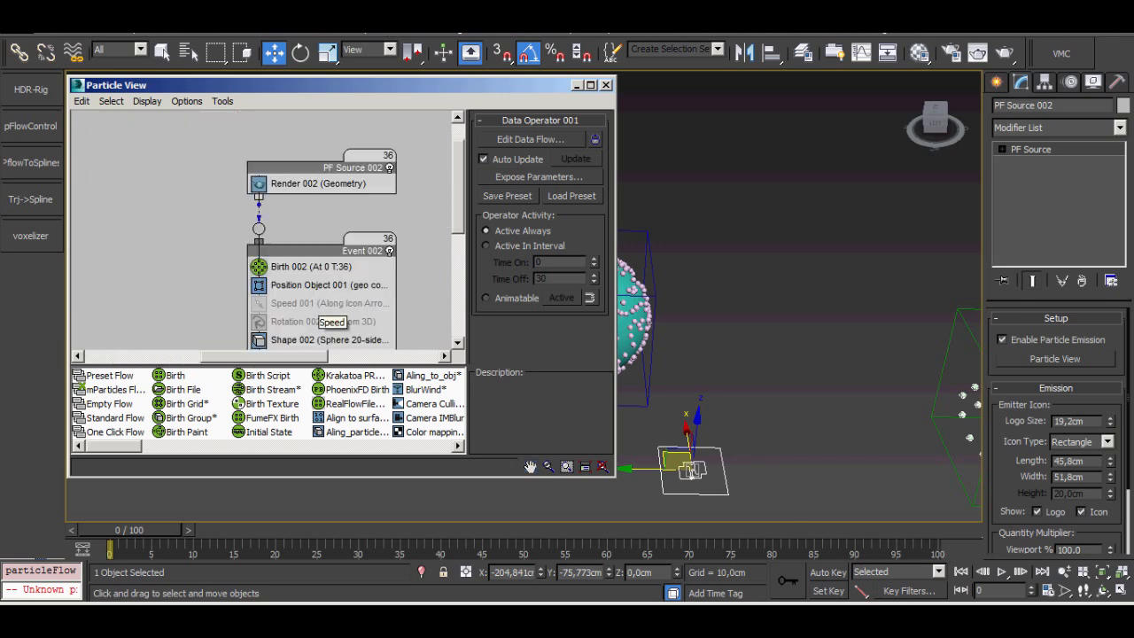
pyautogui.click(305, 286)
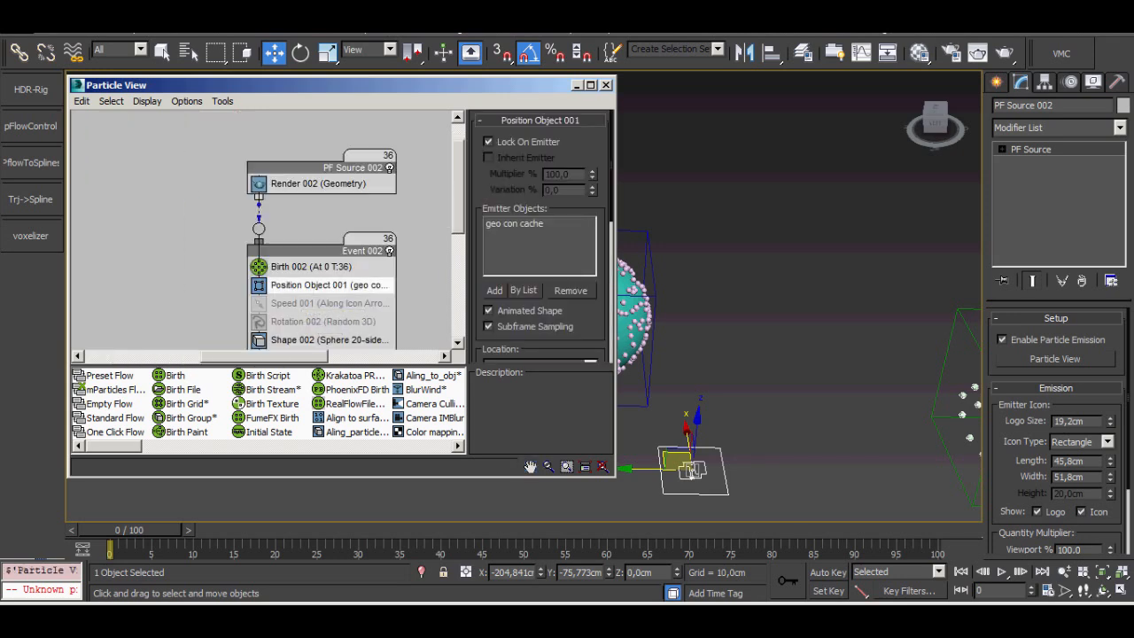
pyautogui.click(539, 223)
pyautogui.click(571, 291)
# Turn off the Shape 003 and Display 001 operators in Event 001.
pyautogui.moveTo(674, 311); pyautogui.dragTo(914, 305, button='middle')
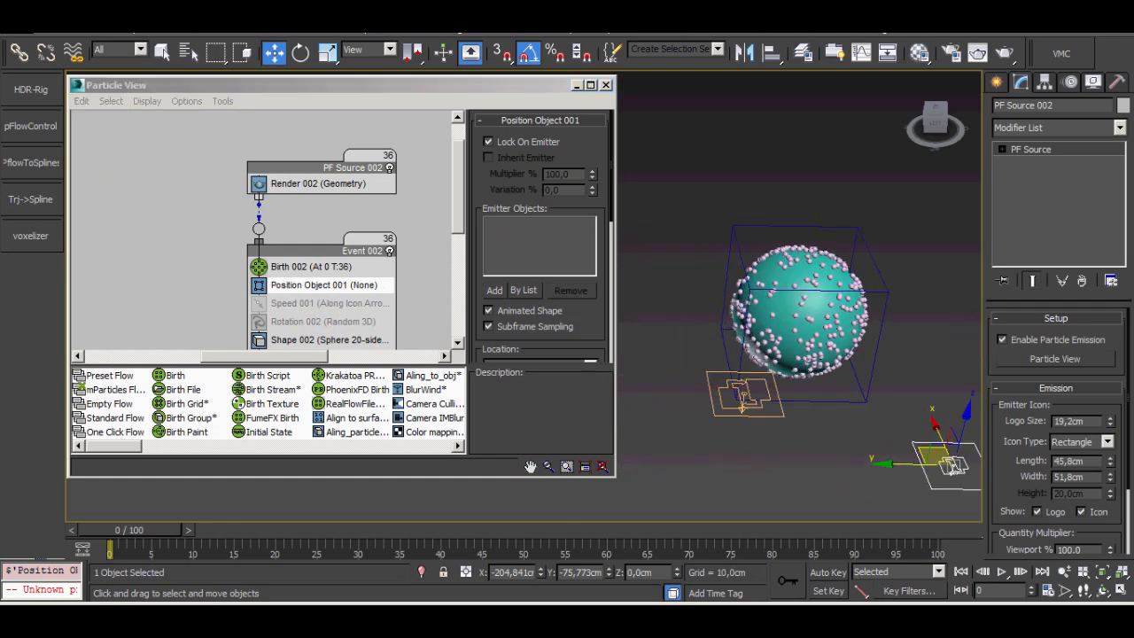
pyautogui.scroll(4, 797, 318)
pyautogui.keyDown('alt'); pyautogui.moveTo(842, 319); pyautogui.dragTo(789, 310, button='middle'); pyautogui.keyUp('alt')
pyautogui.moveTo(886, 354); pyautogui.dragTo(701, 291, button='middle')
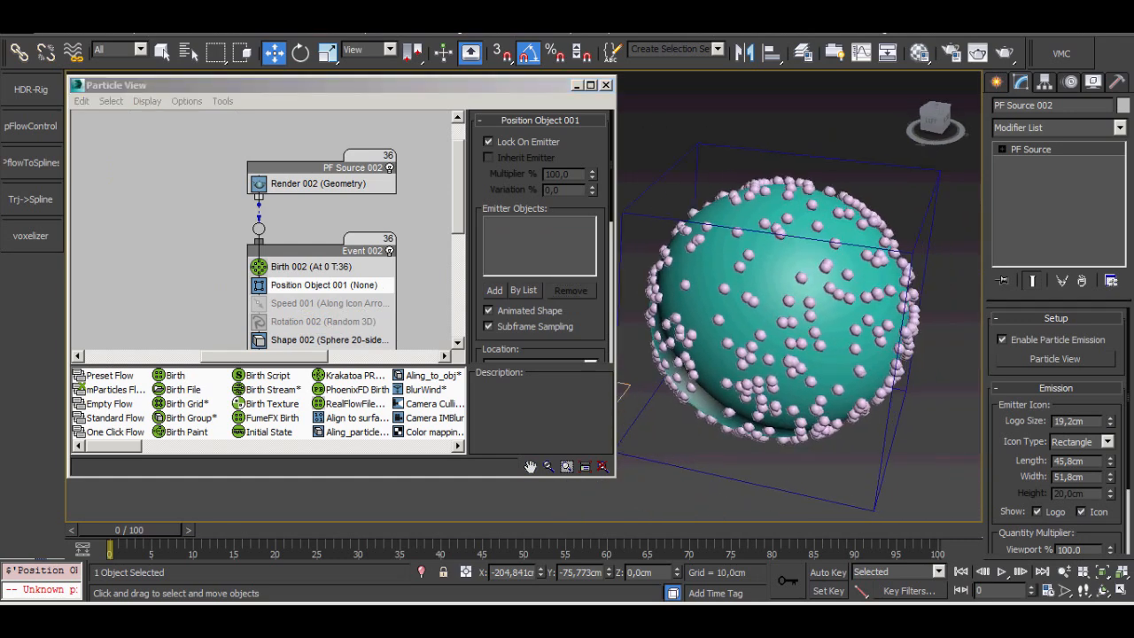
pyautogui.moveTo(151, 284); pyautogui.dragTo(432, 247, button='middle')
pyautogui.click(128, 206)
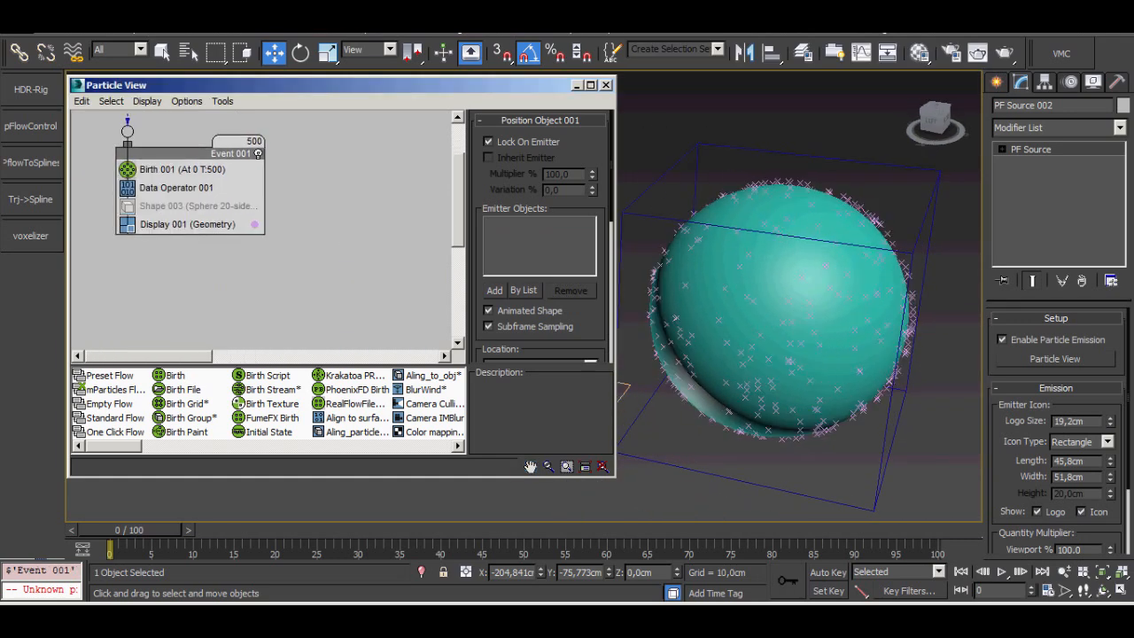
pyautogui.click(128, 225)
# Activate skinning on geo001 and advance the timeline to frame 12 to preview the deformed surface.
pyautogui.moveTo(135, 529)
pyautogui.mouseDown()
pyautogui.moveTo(279, 529)
pyautogui.moveTo(133, 530)
pyautogui.mouseUp()
pyautogui.press('w')
pyautogui.click(779, 328)
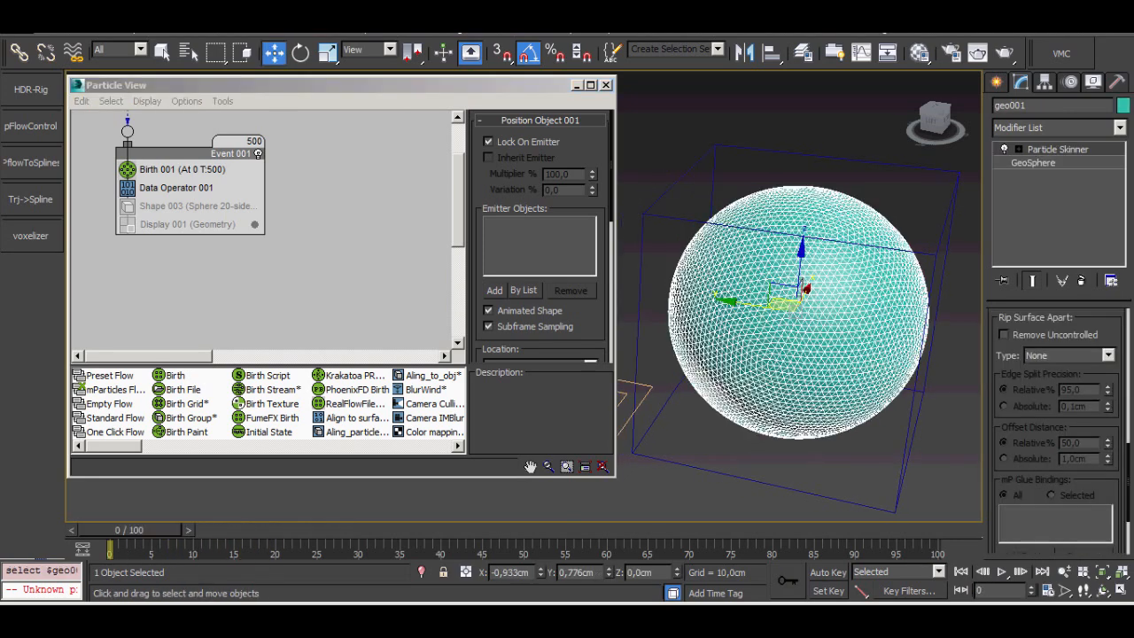
pyautogui.scroll(-5, 1057, 425)
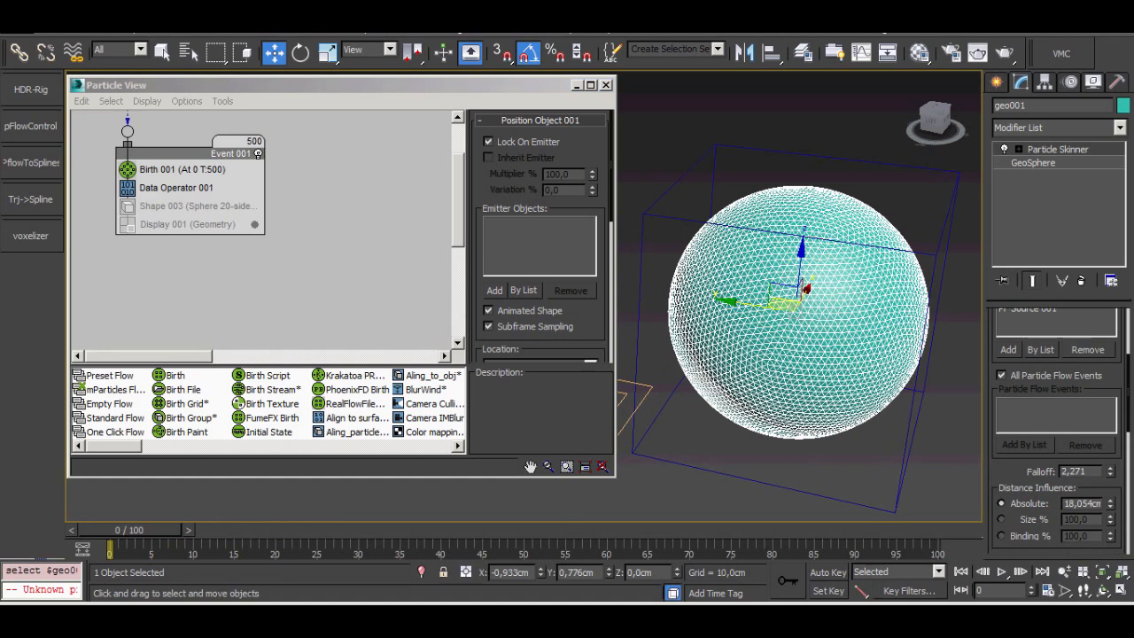
pyautogui.scroll(3, 1054, 399)
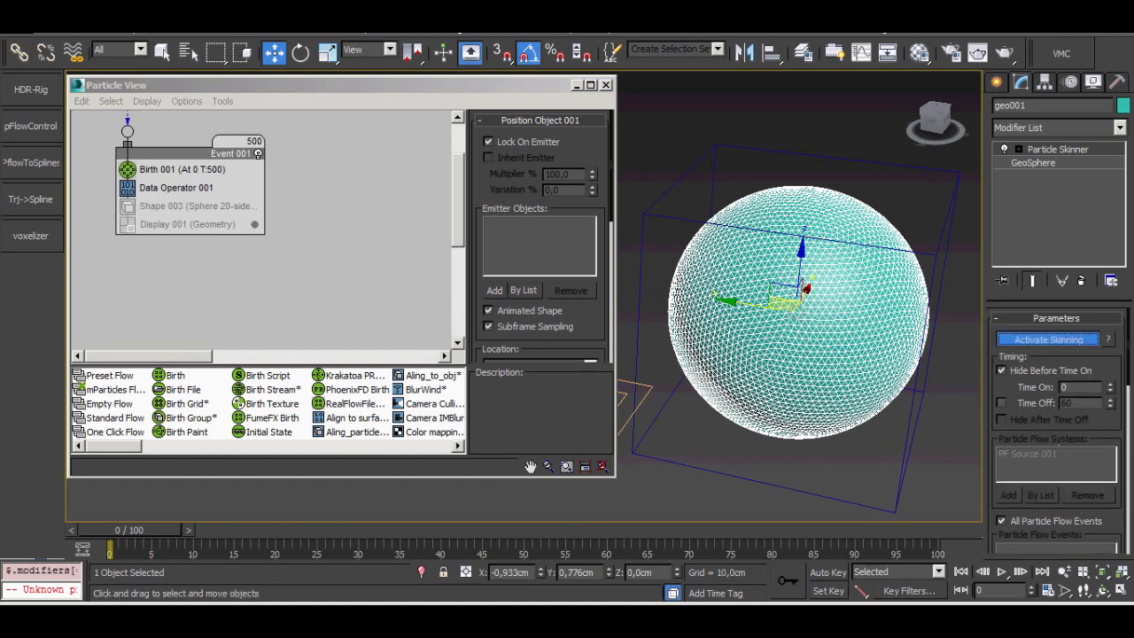
pyautogui.click(948, 443)
pyautogui.moveTo(130, 530); pyautogui.dragTo(219, 530)
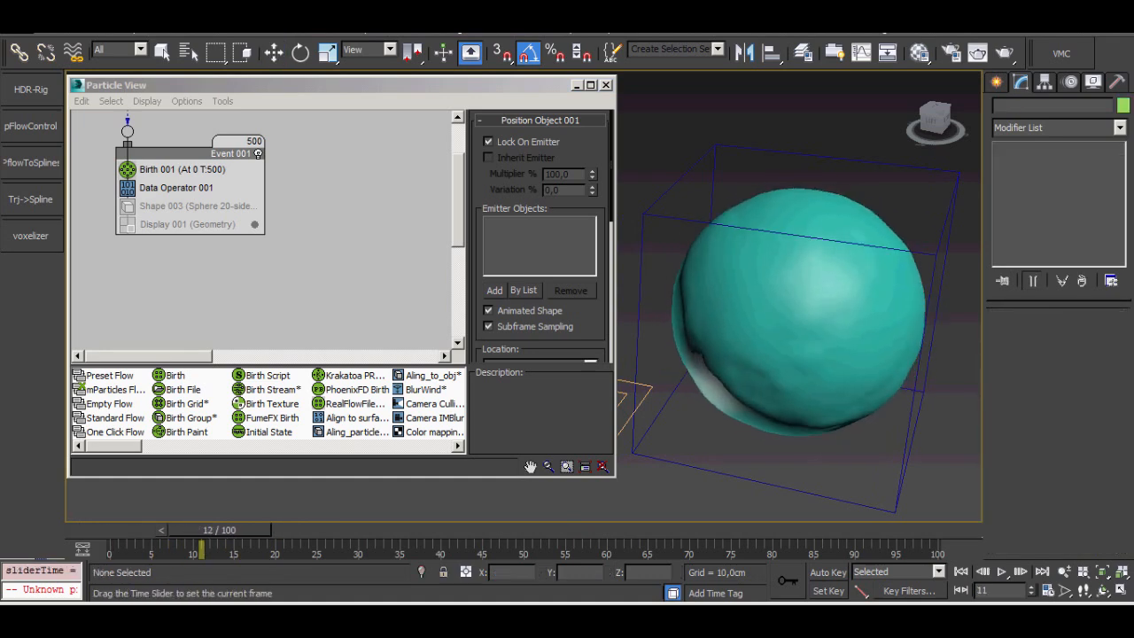
pyautogui.click(494, 291)
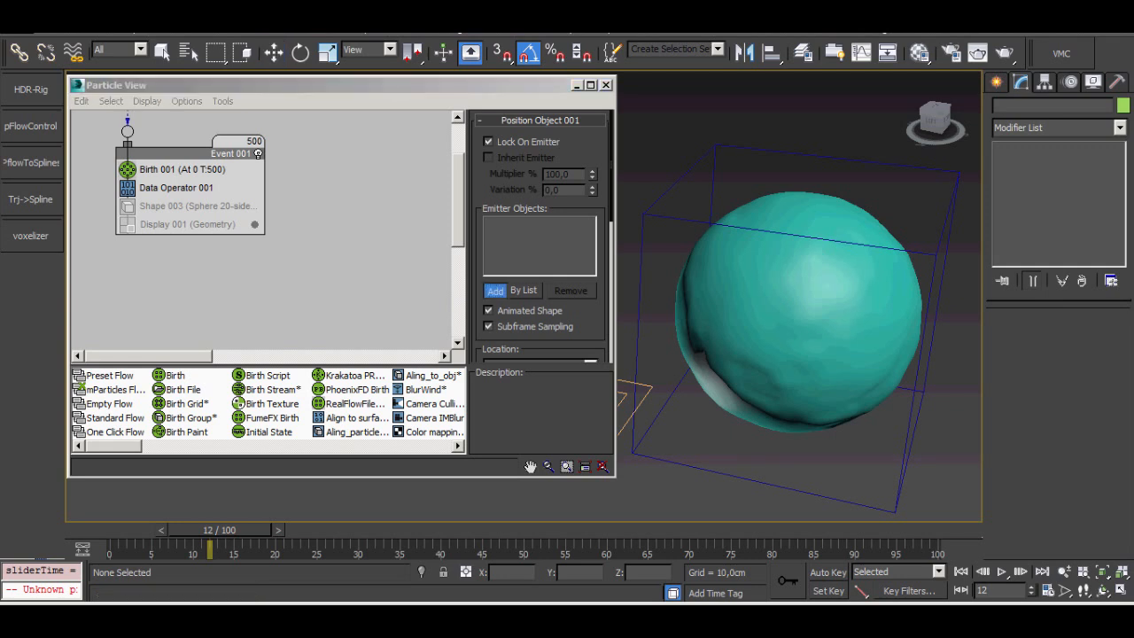
pyautogui.keyDown('alt'); pyautogui.moveTo(779, 354); pyautogui.dragTo(840, 411, button='middle'); pyautogui.keyUp('alt')
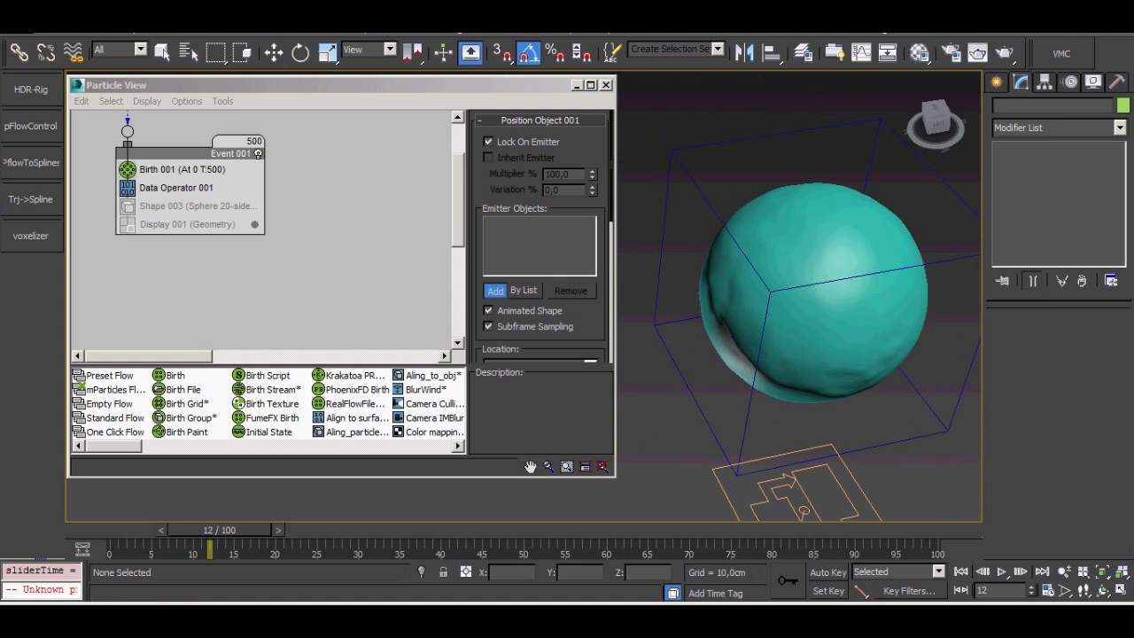
pyautogui.press('Escape')
# Turn off PF Source 002 in Particle View and move its icon beside the geo con cache sphere.
pyautogui.moveTo(426, 203); pyautogui.dragTo(23, 246, button='middle')
pyautogui.click(347, 178)
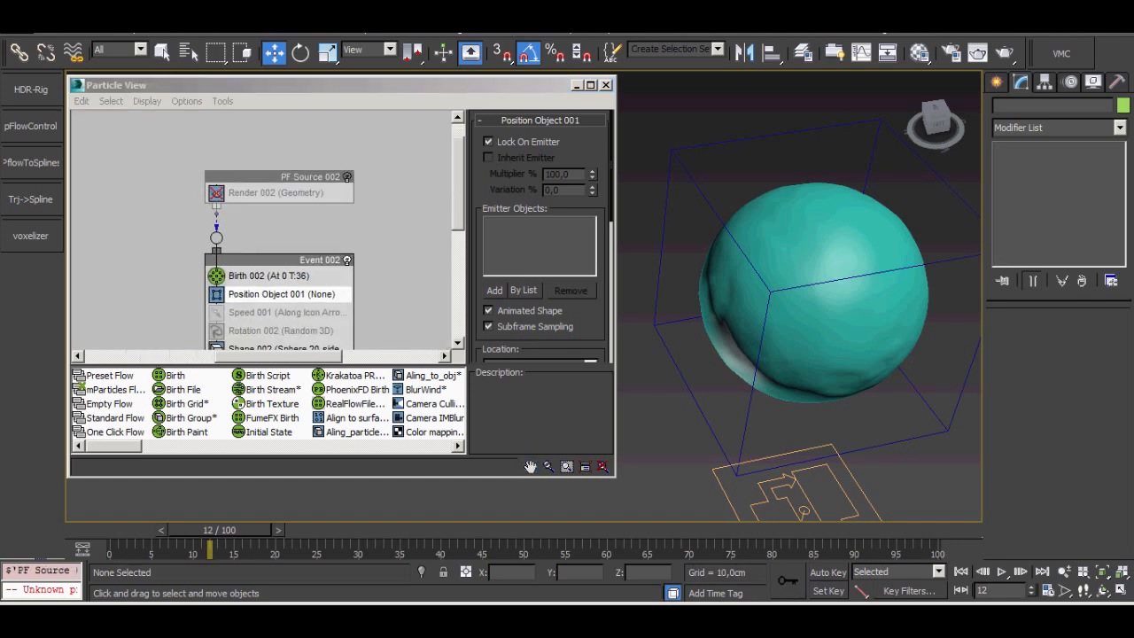
pyautogui.scroll(-4, 709, 266)
pyautogui.moveTo(931, 354); pyautogui.dragTo(626, 348, button='middle')
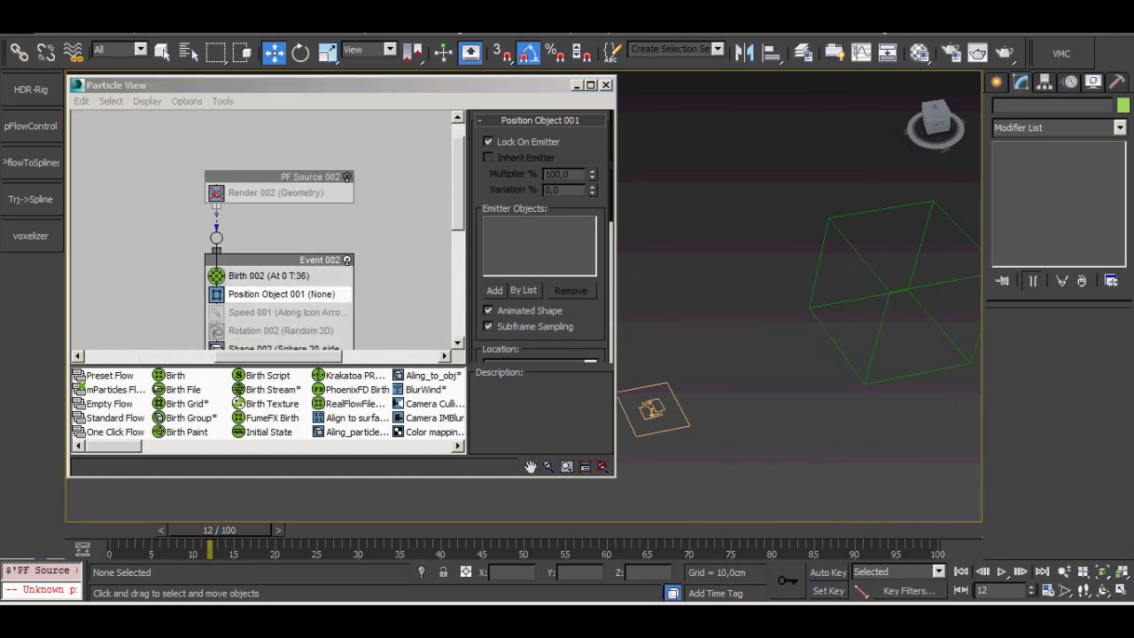
pyautogui.click(918, 341)
pyautogui.scroll(-5, 923, 357)
pyautogui.keyDown('alt'); pyautogui.moveTo(923, 354); pyautogui.dragTo(800, 296, button='middle'); pyautogui.keyUp('alt')
pyautogui.scroll(4, 793, 306)
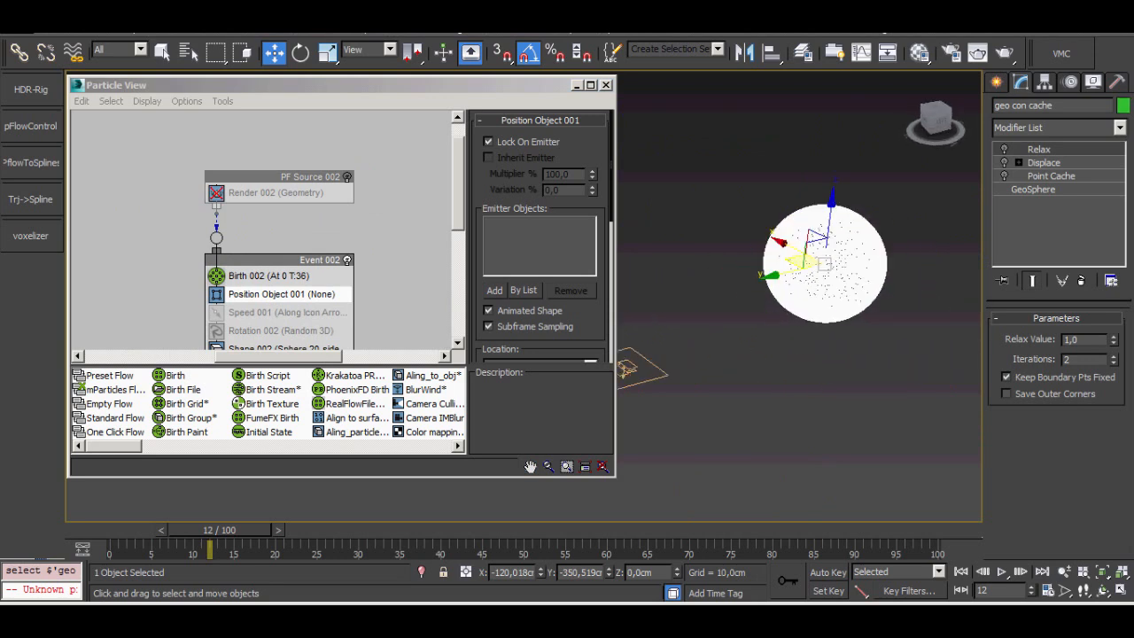
pyautogui.click(627, 371)
pyautogui.moveTo(626, 371); pyautogui.dragTo(730, 370, button='middle')
pyautogui.moveTo(729, 371); pyautogui.dragTo(852, 386)
pyautogui.click(898, 266)
pyautogui.moveTo(898, 266); pyautogui.dragTo(1085, 279, button='middle')
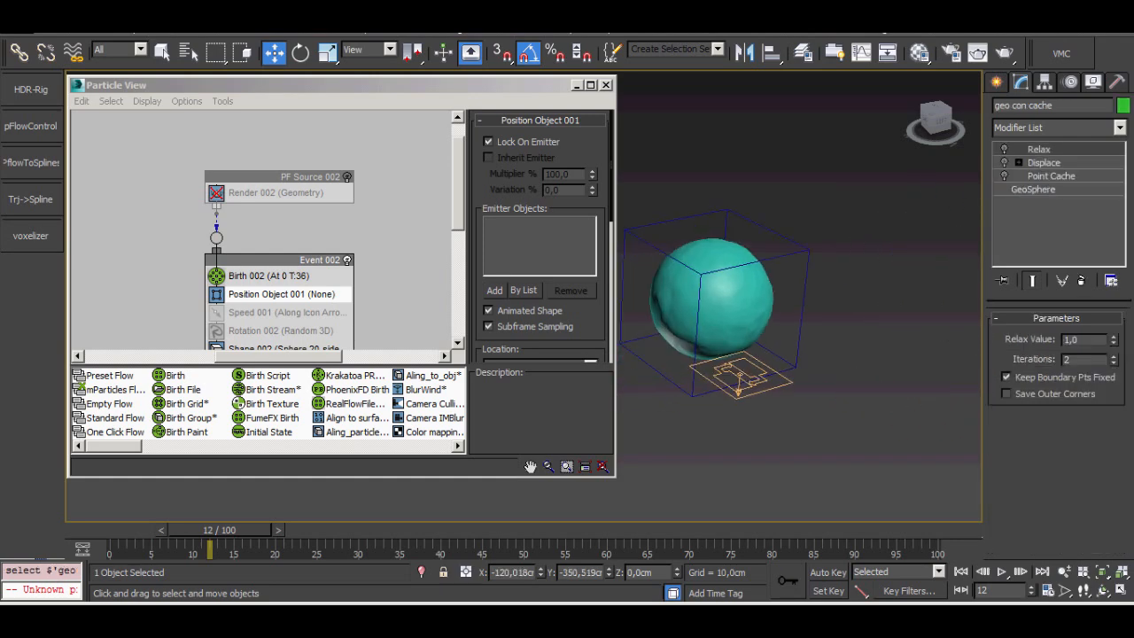
# Return to frame 0, deactivate skinning on geo001 and delete that sphere.
pyautogui.moveTo(851, 292); pyautogui.dragTo(886, 294, button='middle')
pyautogui.keyDown('alt'); pyautogui.moveTo(886, 294); pyautogui.dragTo(966, 303, button='middle'); pyautogui.keyUp('alt')
pyautogui.moveTo(966, 303); pyautogui.dragTo(673, 212, button='middle')
pyautogui.moveTo(576, 209); pyautogui.dragTo(575, 184)
pyautogui.click(660, 310)
pyautogui.scroll(3, 696, 311)
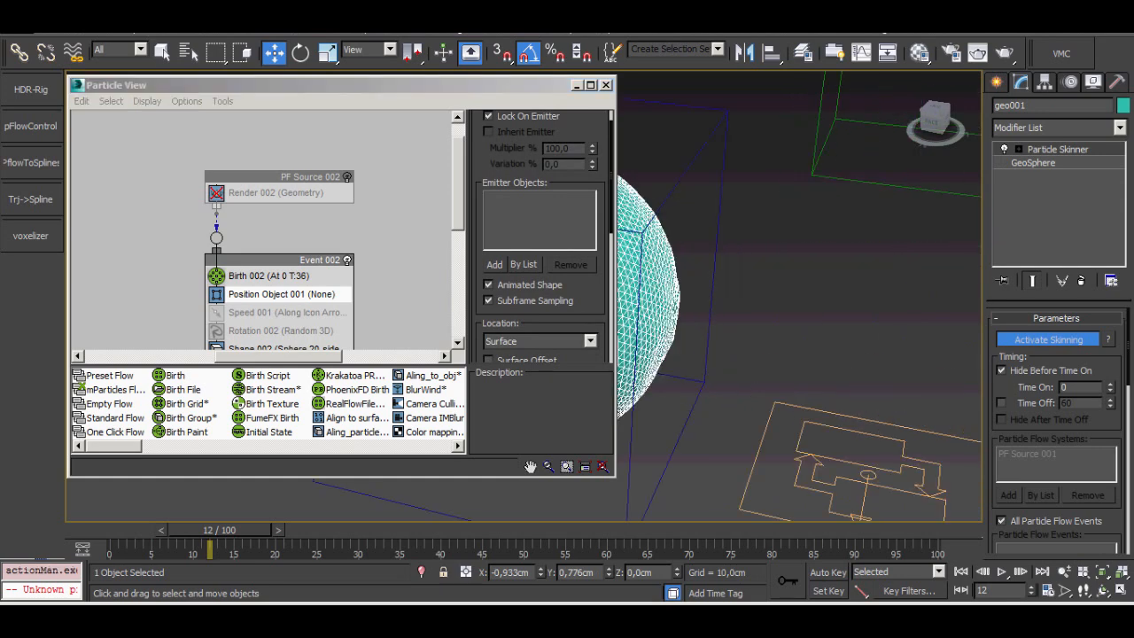
pyautogui.scroll(-5, 709, 332)
pyautogui.scroll(5, 629, 350)
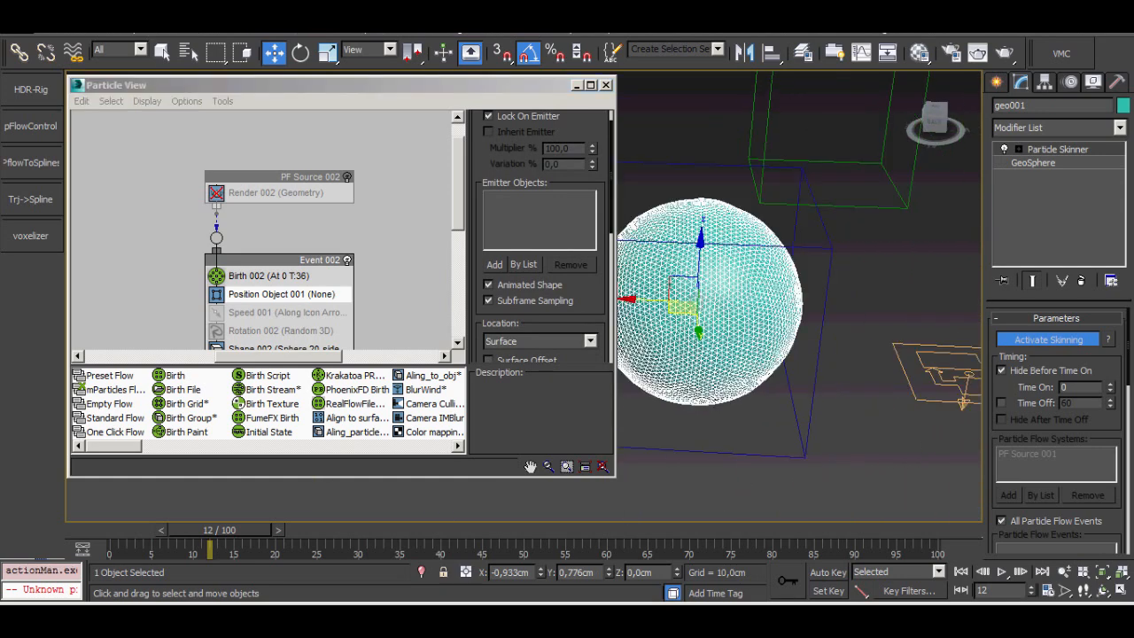
pyautogui.moveTo(647, 337); pyautogui.dragTo(697, 355, button='middle')
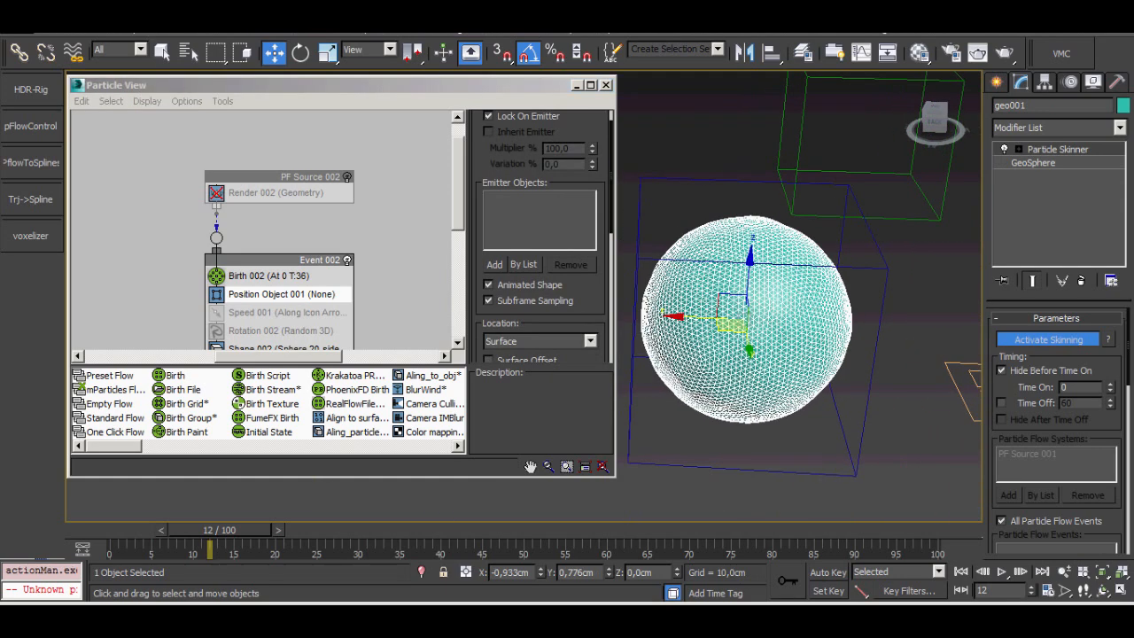
pyautogui.click(962, 572)
pyautogui.click(1048, 339)
pyautogui.press('Delete')
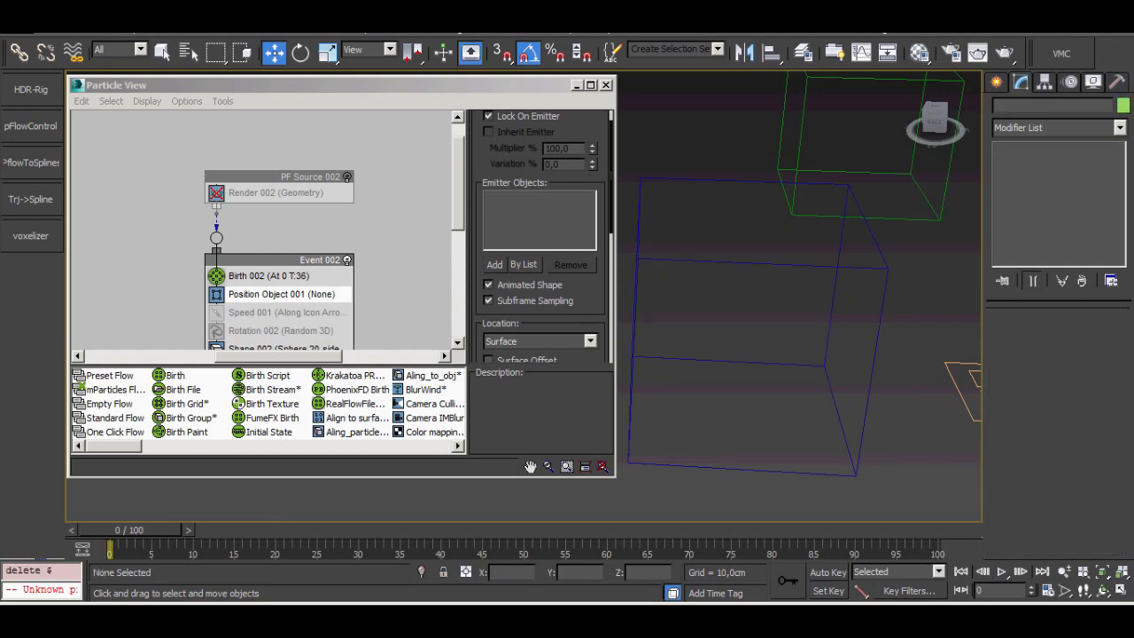
# Select the skin geosphere, turn on its Particle Skinner modifier, and play the animation briefly from frame 0.
pyautogui.click(877, 338)
pyautogui.scroll(-8, 732, 373)
pyautogui.moveTo(732, 373); pyautogui.dragTo(740, 376, button='middle')
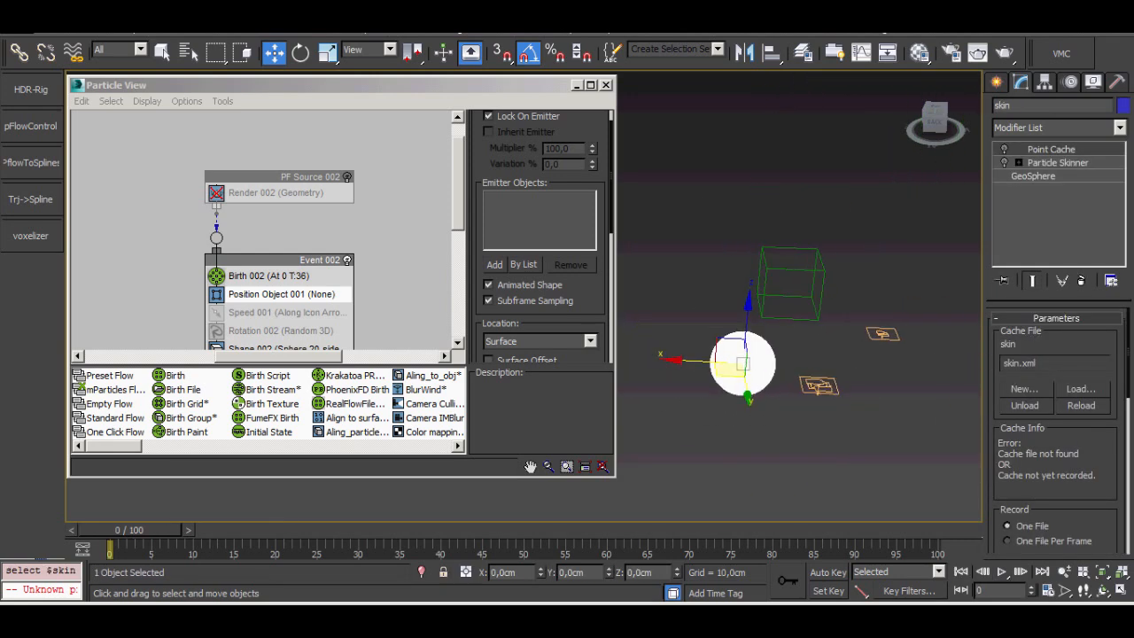
pyautogui.moveTo(142, 257); pyautogui.dragTo(527, 288, button='middle')
pyautogui.scroll(8, 820, 362)
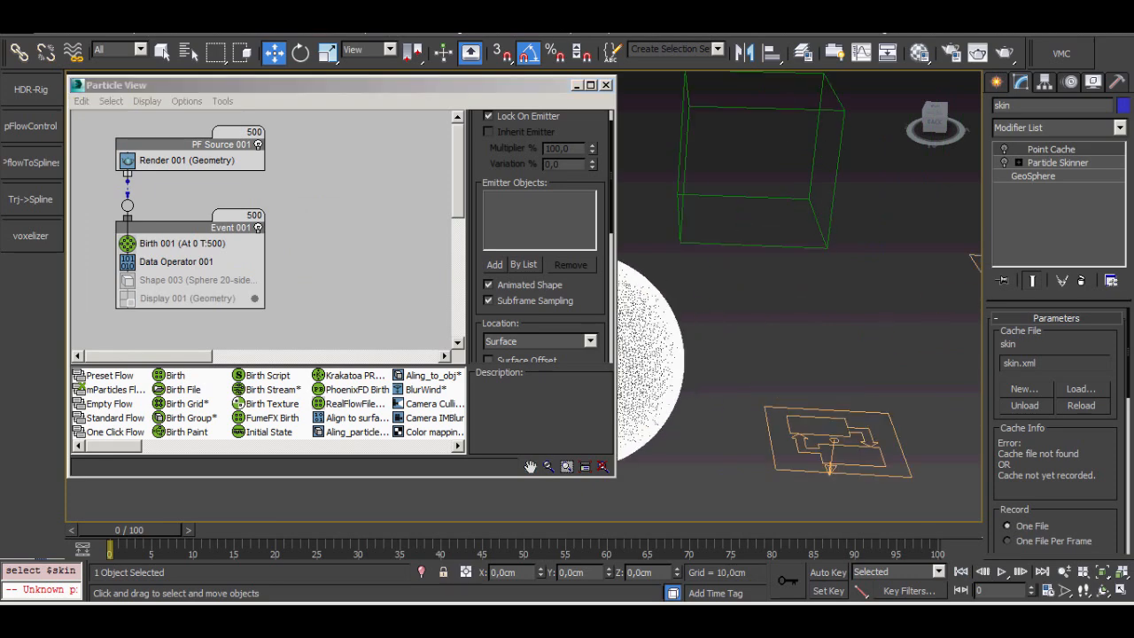
pyautogui.moveTo(820, 362); pyautogui.dragTo(968, 321, button='middle')
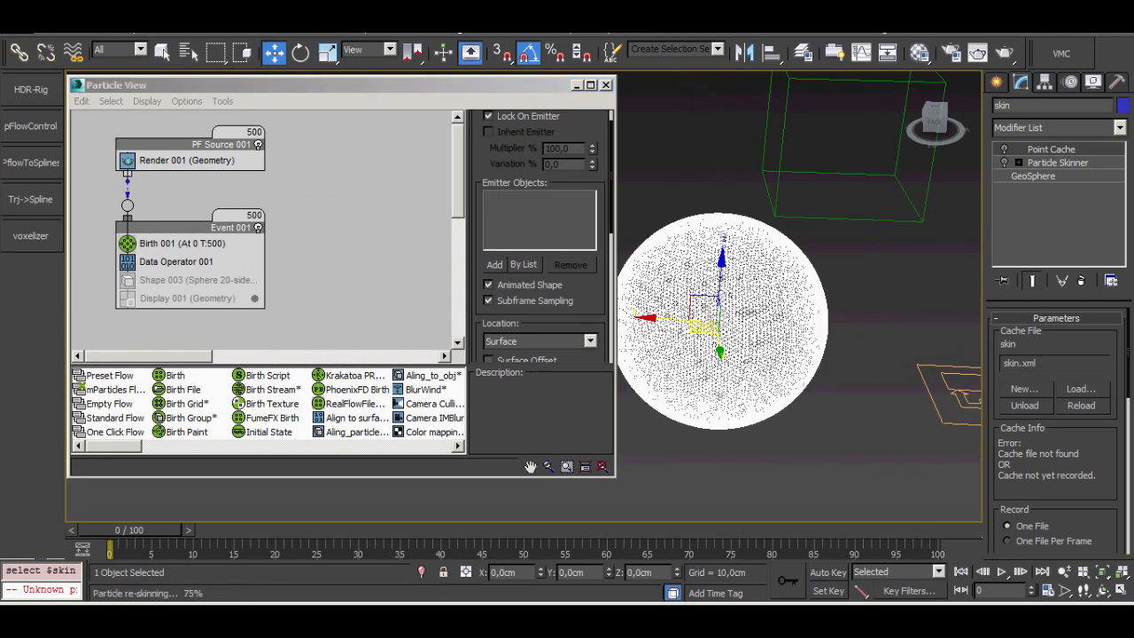
pyautogui.moveTo(355, 257); pyautogui.dragTo(344, 257, button='middle')
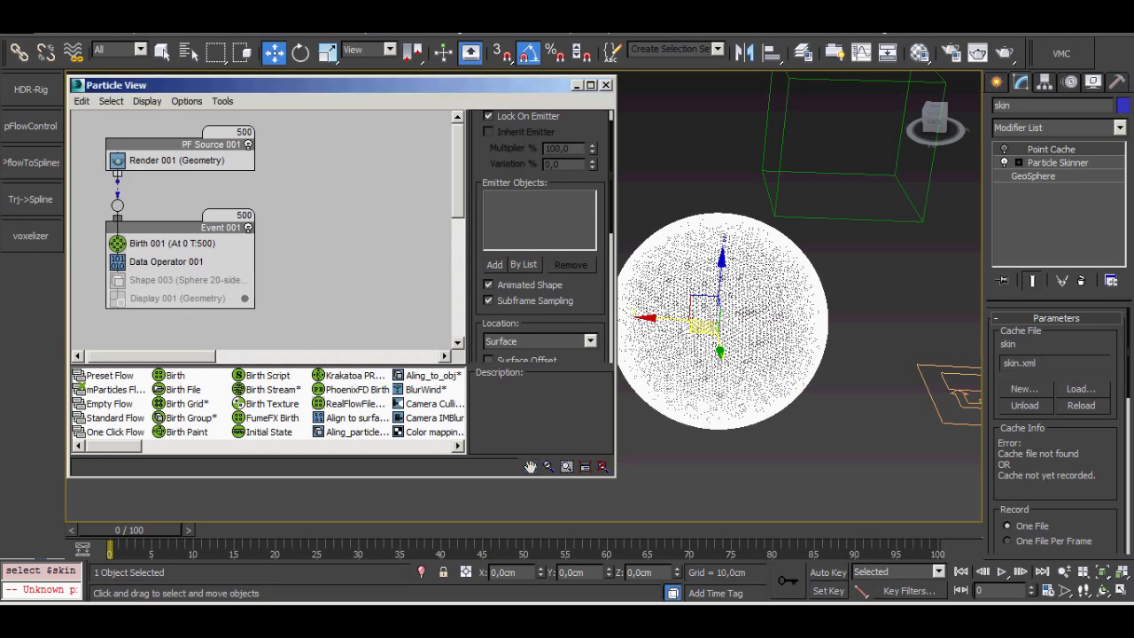
pyautogui.click(1001, 571)
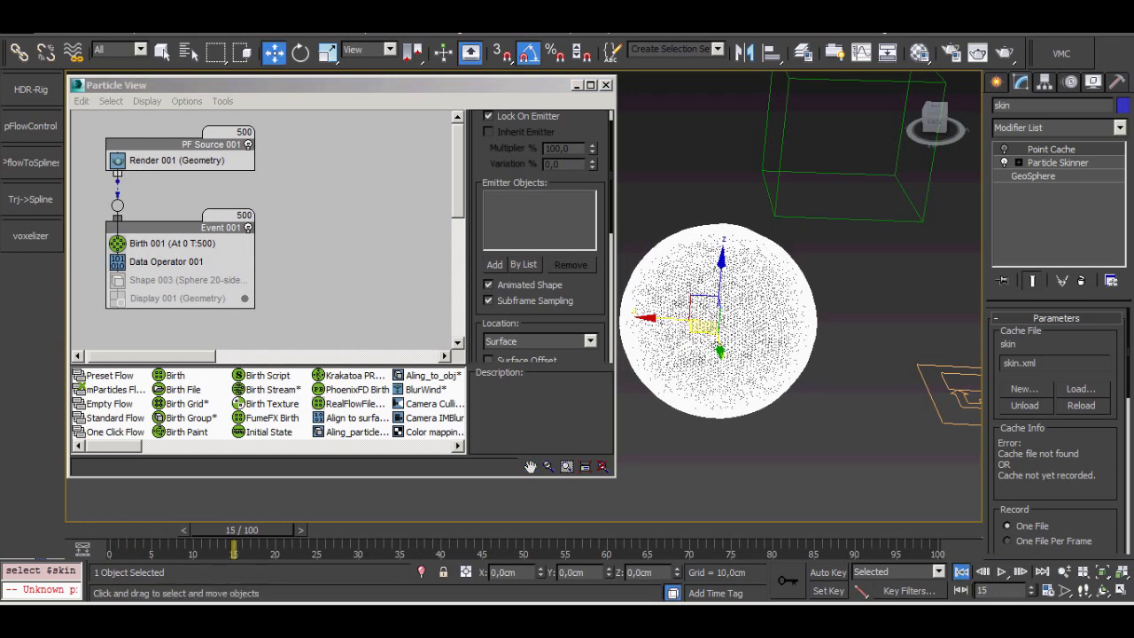
pyautogui.click(894, 479)
# Turn off Display as Box for the skin object in its object properties.
pyautogui.rightClick(806, 286)
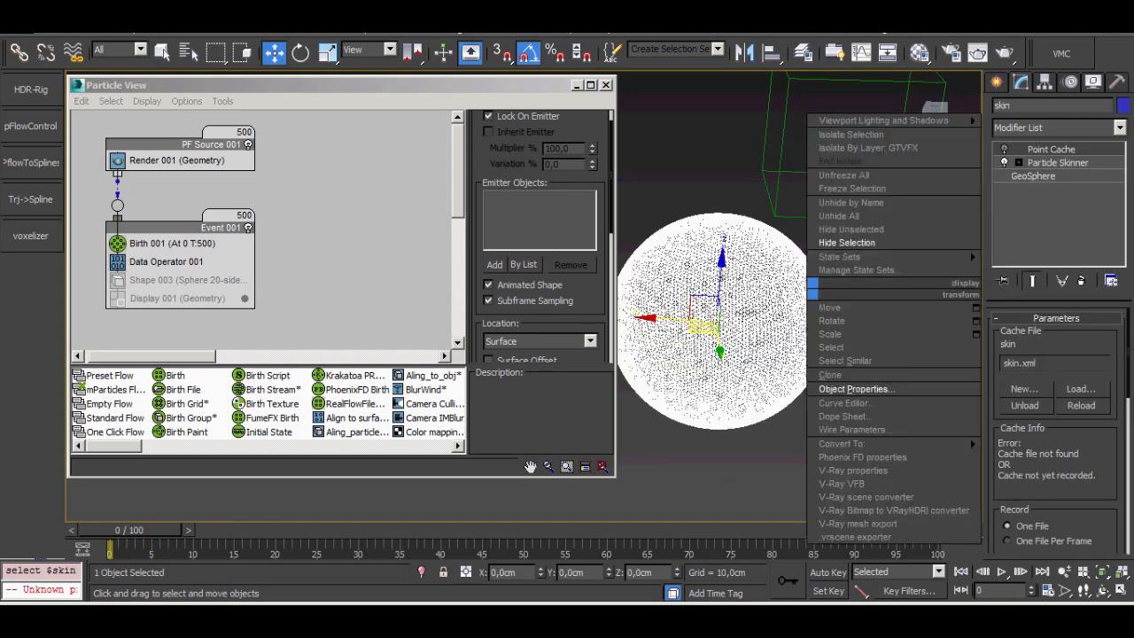
pyautogui.click(850, 390)
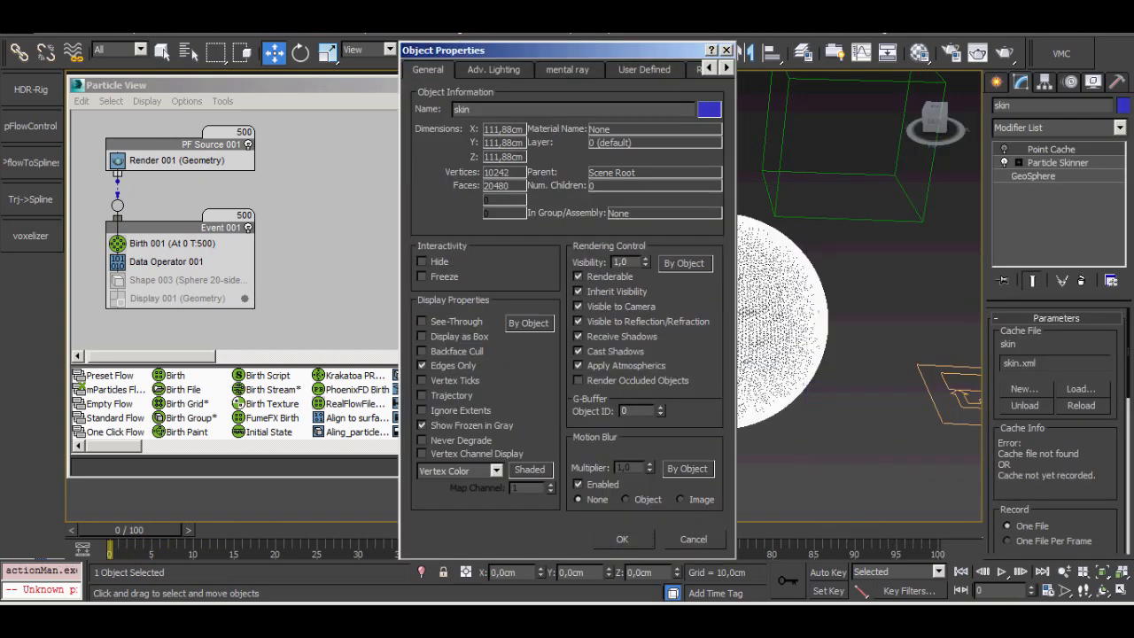
pyautogui.click(622, 539)
pyautogui.click(894, 461)
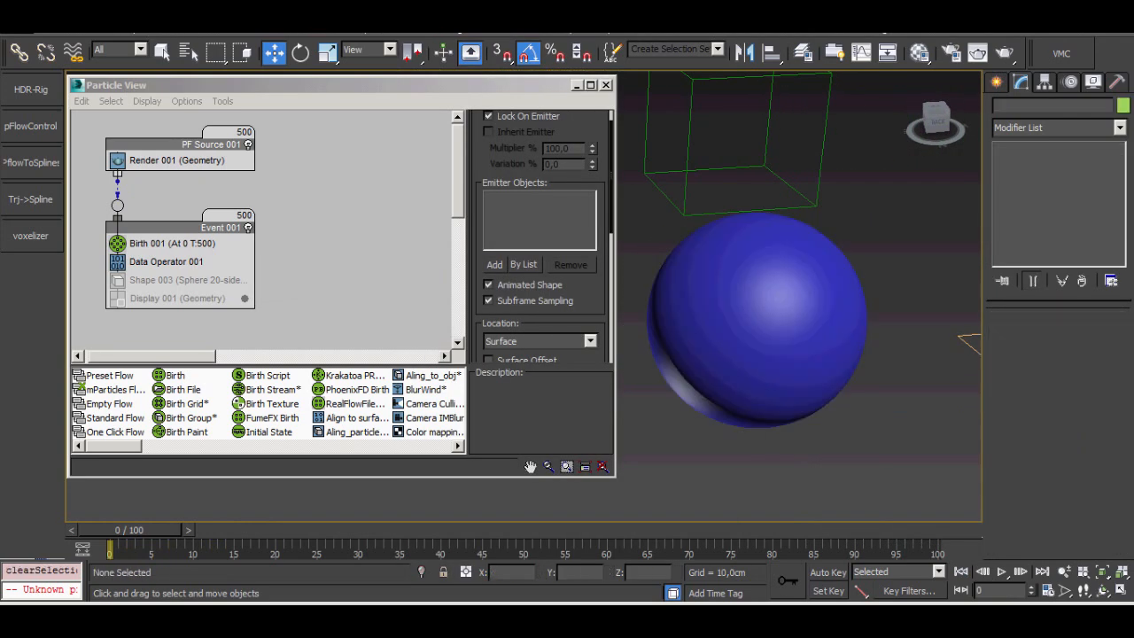
# Play the animation up to frame 46 and examine how the skin mesh deforms.
pyautogui.click(1002, 572)
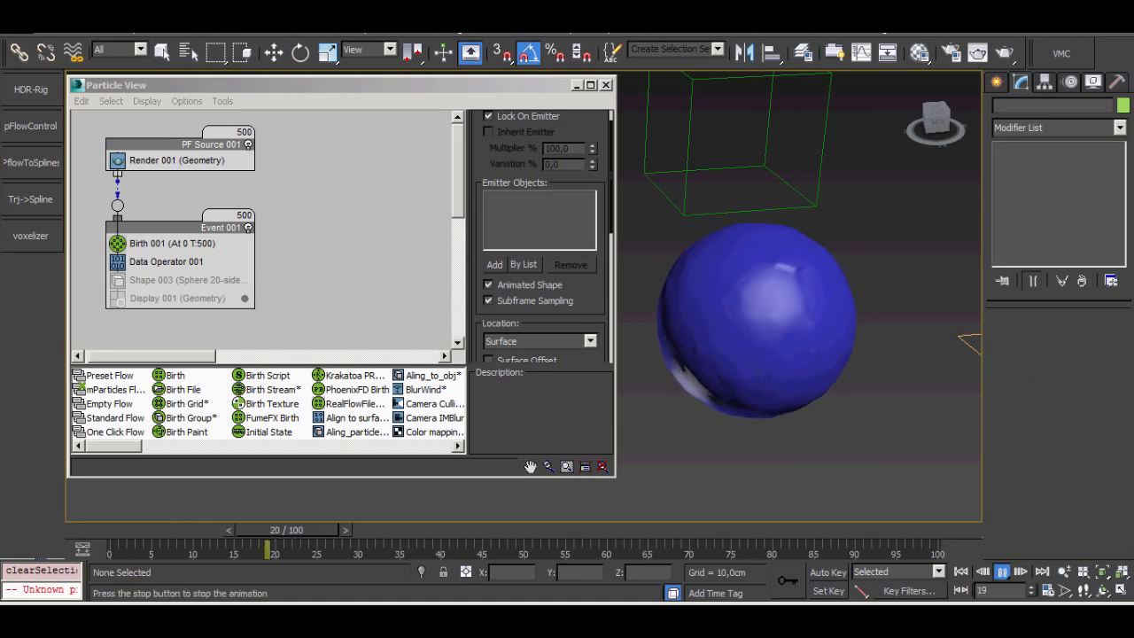
pyautogui.click(1002, 571)
pyautogui.click(780, 354)
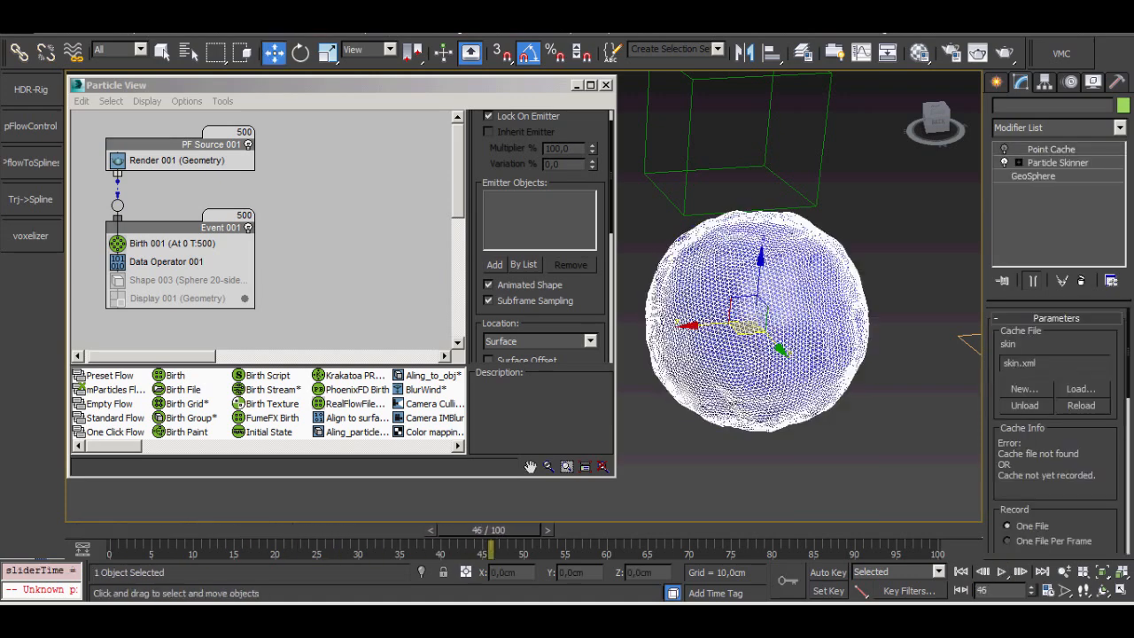
pyautogui.keyDown('alt'); pyautogui.moveTo(779, 354); pyautogui.dragTo(728, 368, button='middle'); pyautogui.keyUp('alt')
# Deactivate skinning on the skin object, adjust the Particle Skinner falloff, and activate skinning again at frame 46.
pyautogui.click(1058, 163)
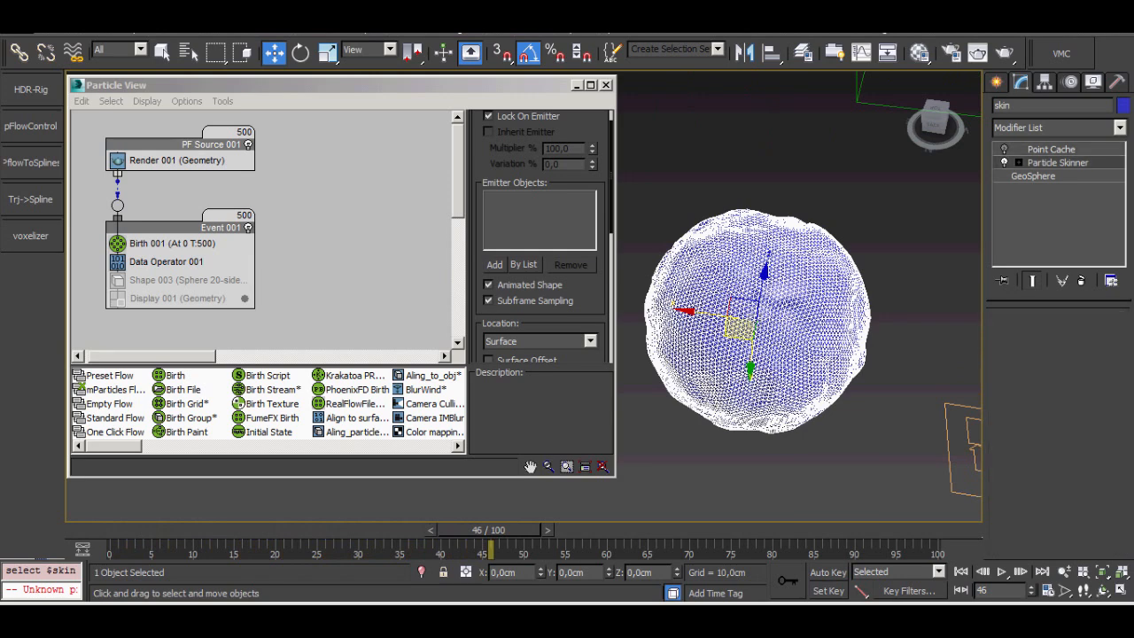
pyautogui.scroll(-5, 1056, 431)
pyautogui.scroll(5, 1056, 417)
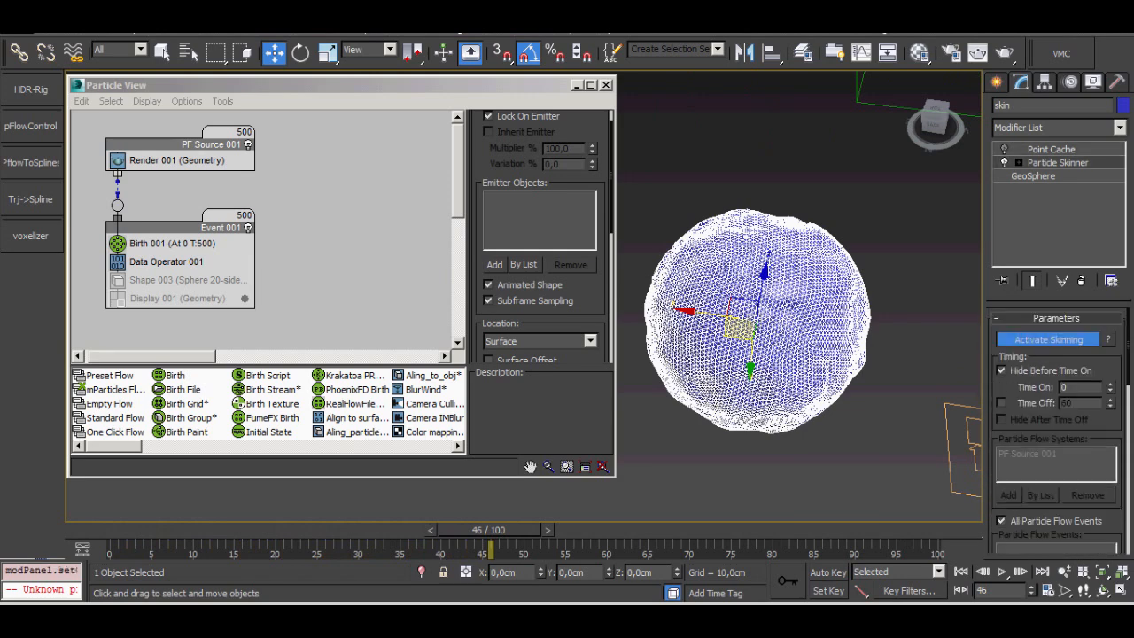
pyautogui.click(1048, 339)
pyautogui.scroll(-5, 1056, 417)
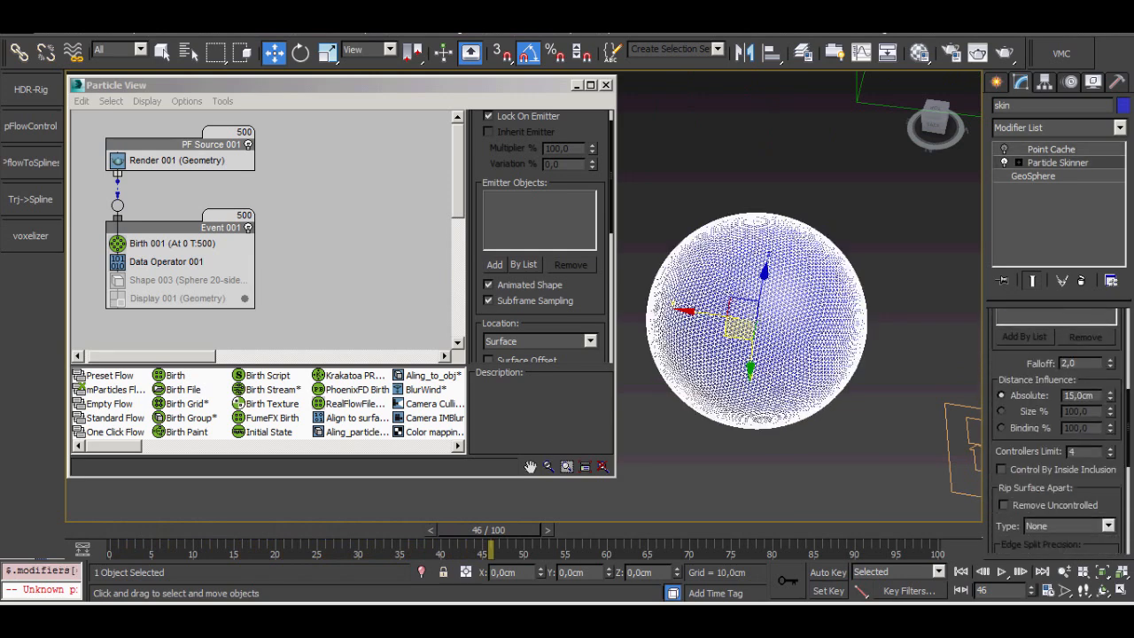
pyautogui.moveTo(1110, 364); pyautogui.dragTo(1110, 375)
pyautogui.scroll(5, 1056, 417)
pyautogui.click(1048, 340)
# Play the animation from frame 46 to frame 81 and examine the skin mesh from another angle.
pyautogui.click(922, 355)
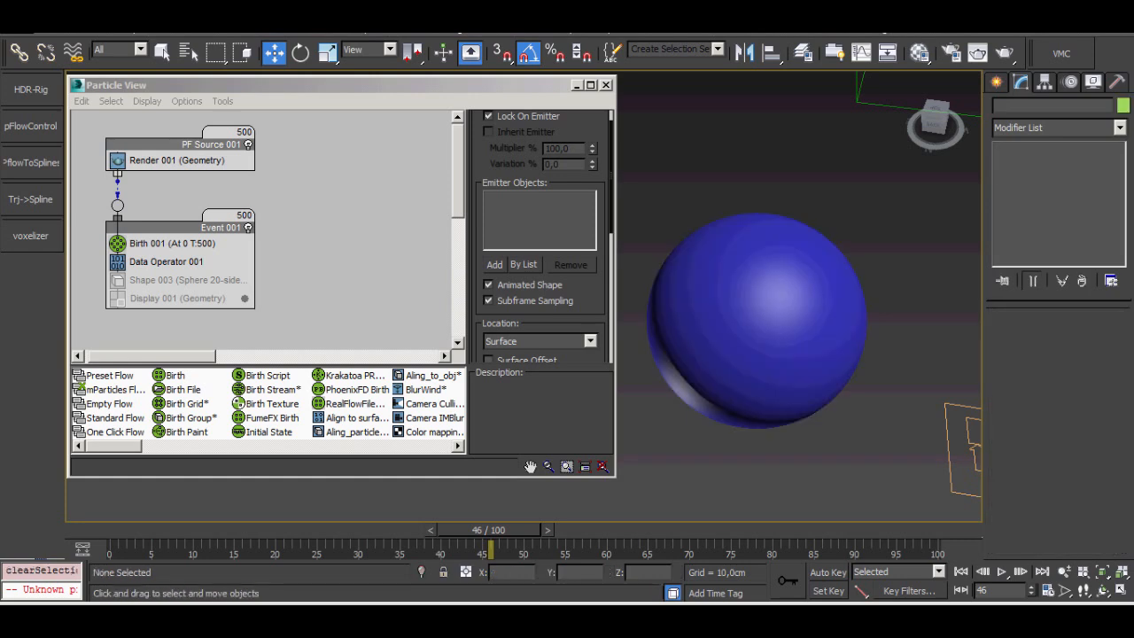
pyautogui.press('/')
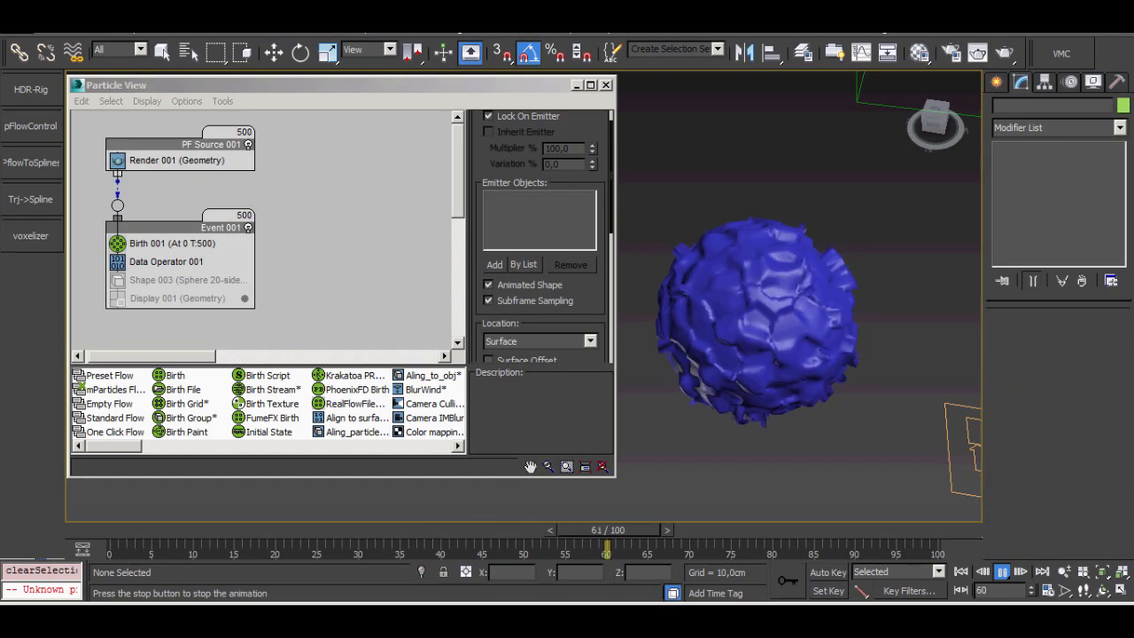
pyautogui.press('/')
pyautogui.click(760, 320)
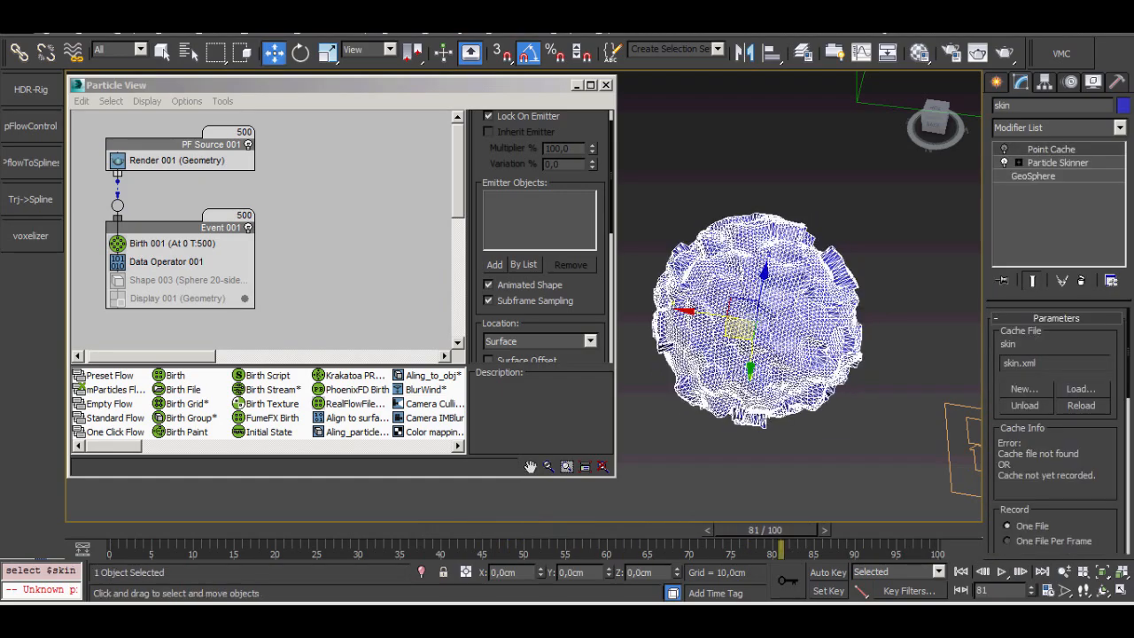
pyautogui.keyDown('alt'); pyautogui.moveTo(761, 320); pyautogui.dragTo(824, 301, button='middle'); pyautogui.keyUp('alt')
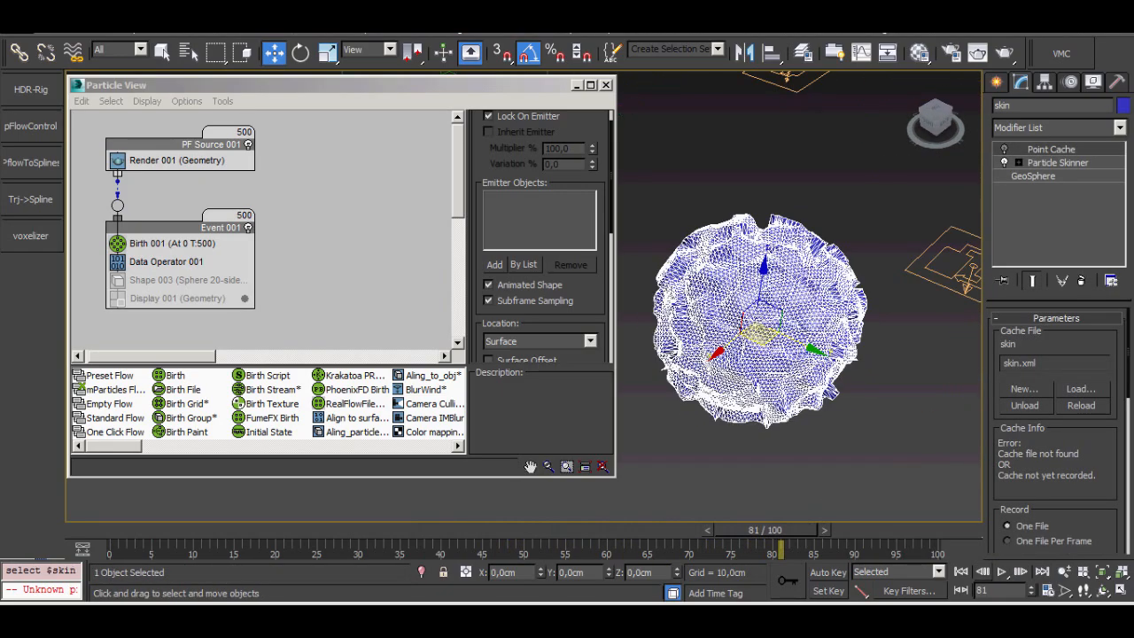
# At frame 0, set the skin's Particle Skinner falloff to 3,499 and its absolute distance influence to 20 cm.
pyautogui.press('Home')
pyautogui.click(1058, 163)
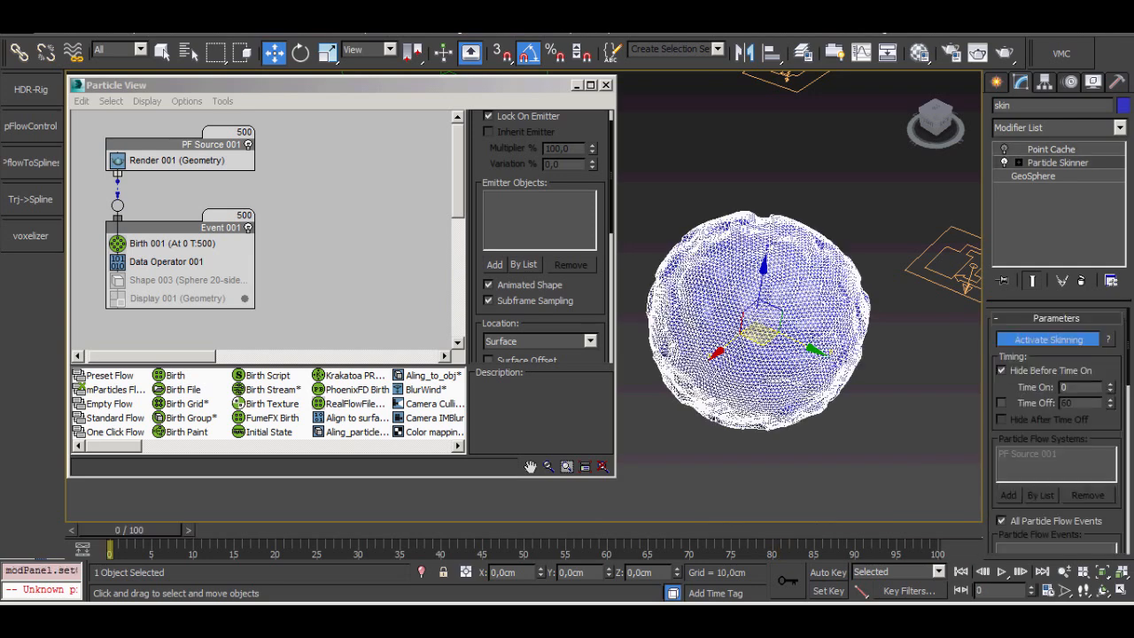
pyautogui.scroll(-4, 1056, 434)
pyautogui.moveTo(1111, 456); pyautogui.dragTo(1110, 381)
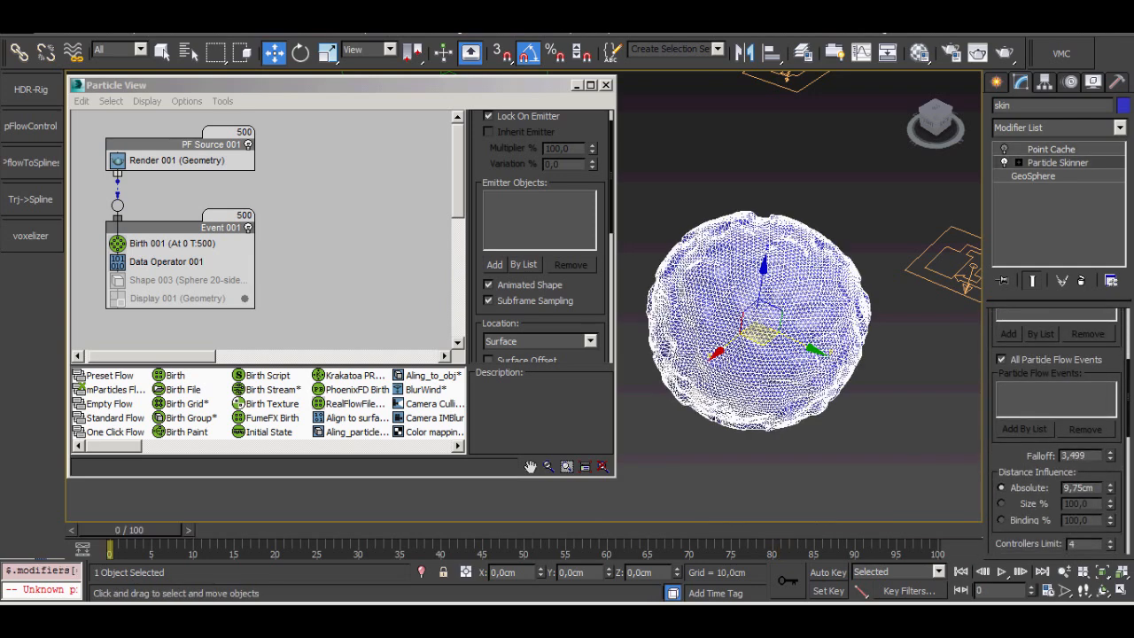
pyautogui.keyDown('alt'); pyautogui.moveTo(780, 354); pyautogui.dragTo(798, 329, button='middle'); pyautogui.keyUp('alt')
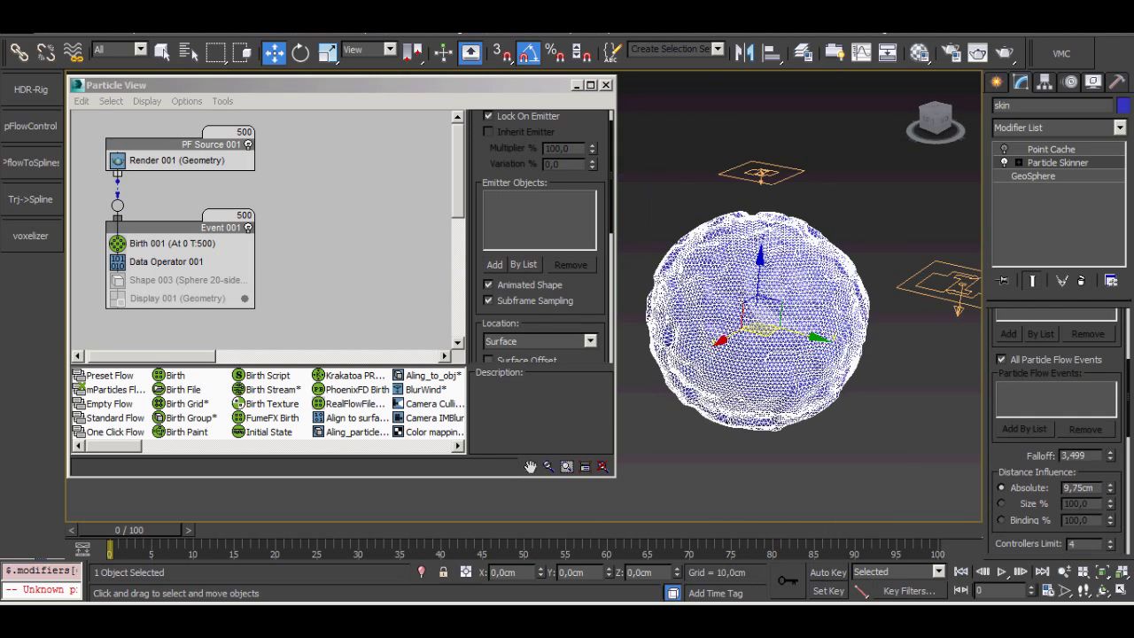
pyautogui.moveTo(1110, 487); pyautogui.dragTo(1110, 420)
pyautogui.doubleClick(1081, 489)
pyautogui.write('20')
pyautogui.press('Return')
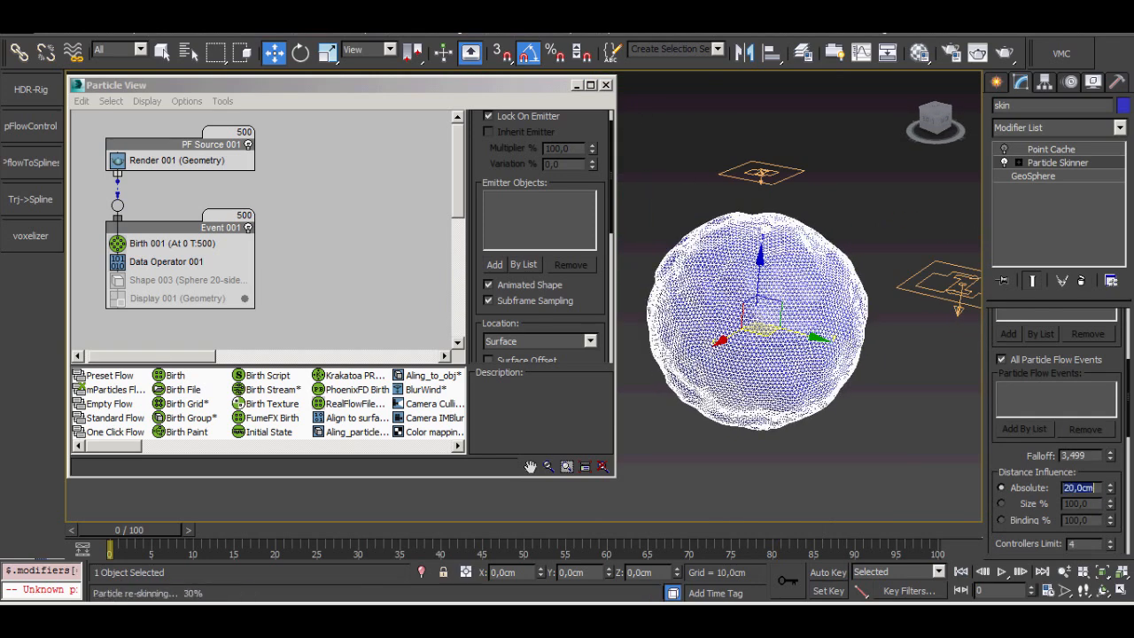
# Play the animation to check the smoother skin surface, then return to frame 0 with the skin object selected.
pyautogui.click(904, 398)
pyautogui.keyDown('alt'); pyautogui.moveTo(886, 381); pyautogui.dragTo(897, 414, button='middle'); pyautogui.keyUp('alt')
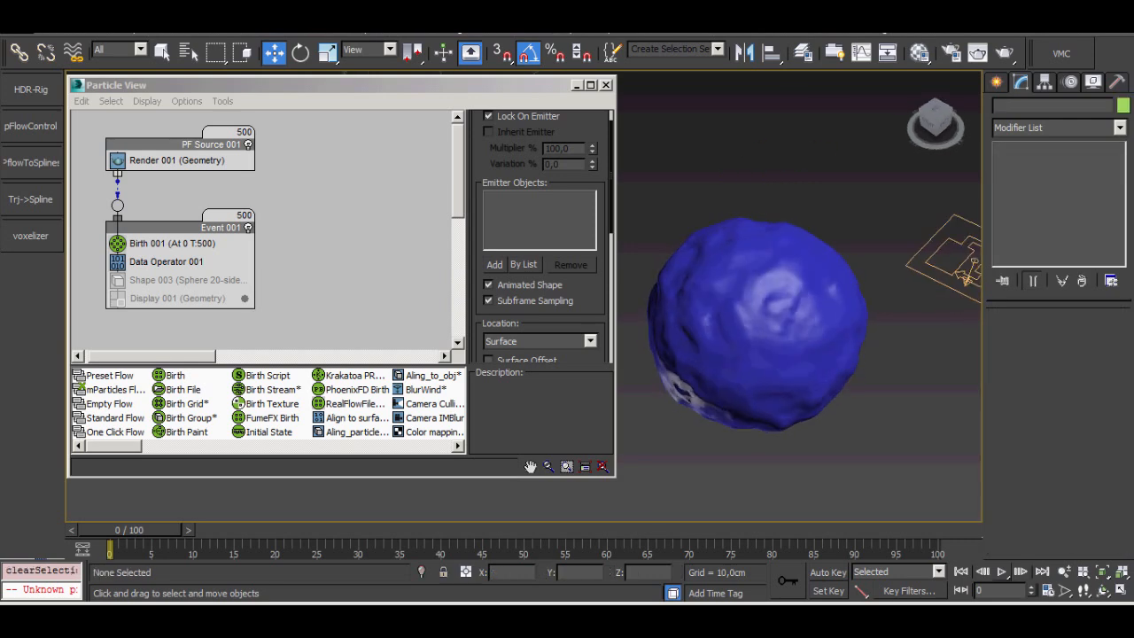
pyautogui.click(1002, 572)
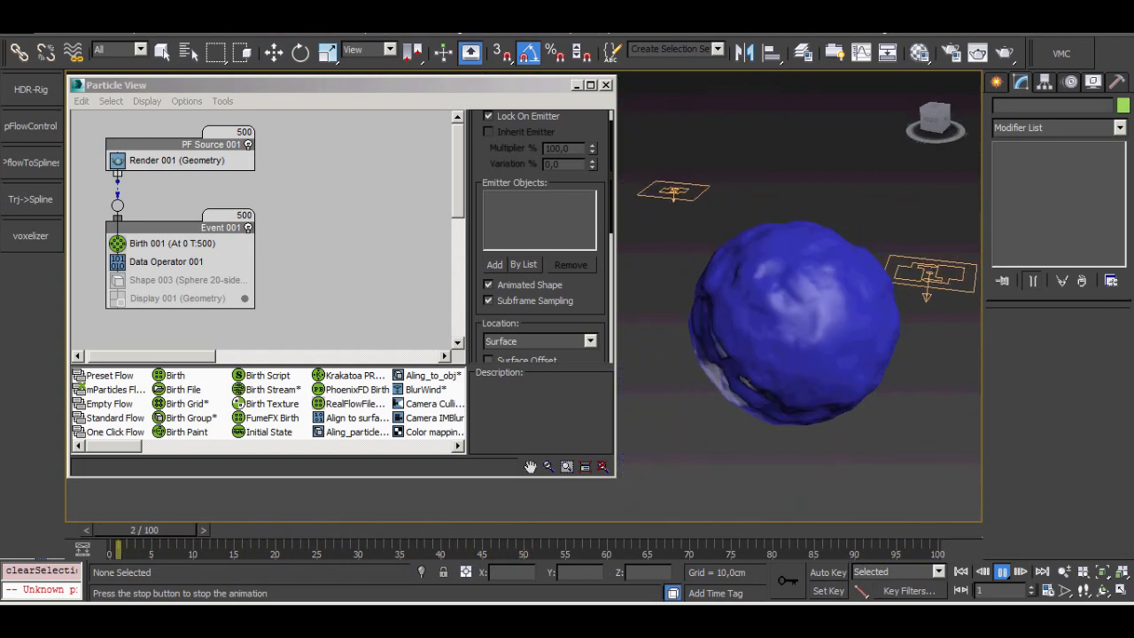
pyautogui.press('Home')
pyautogui.keyDown('alt'); pyautogui.moveTo(800, 323); pyautogui.dragTo(817, 372, button='middle'); pyautogui.keyUp('alt')
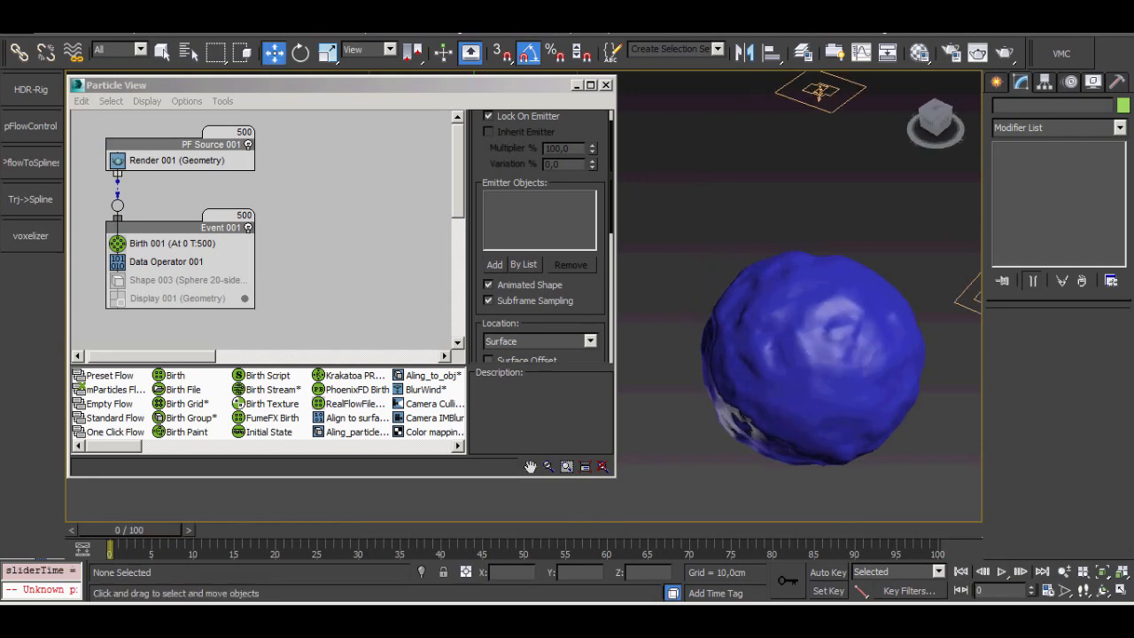
pyautogui.click(817, 372)
pyautogui.click(962, 572)
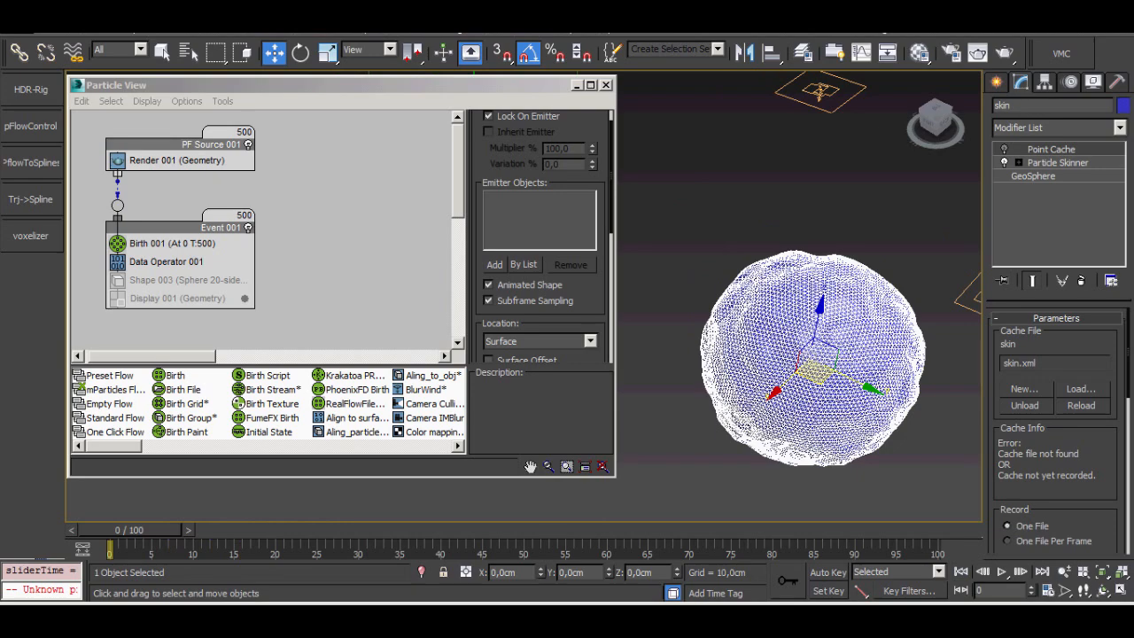
# Turn off the Particle Skinner modifier on the skin object and bring up its Point Cache settings.
pyautogui.click(1058, 163)
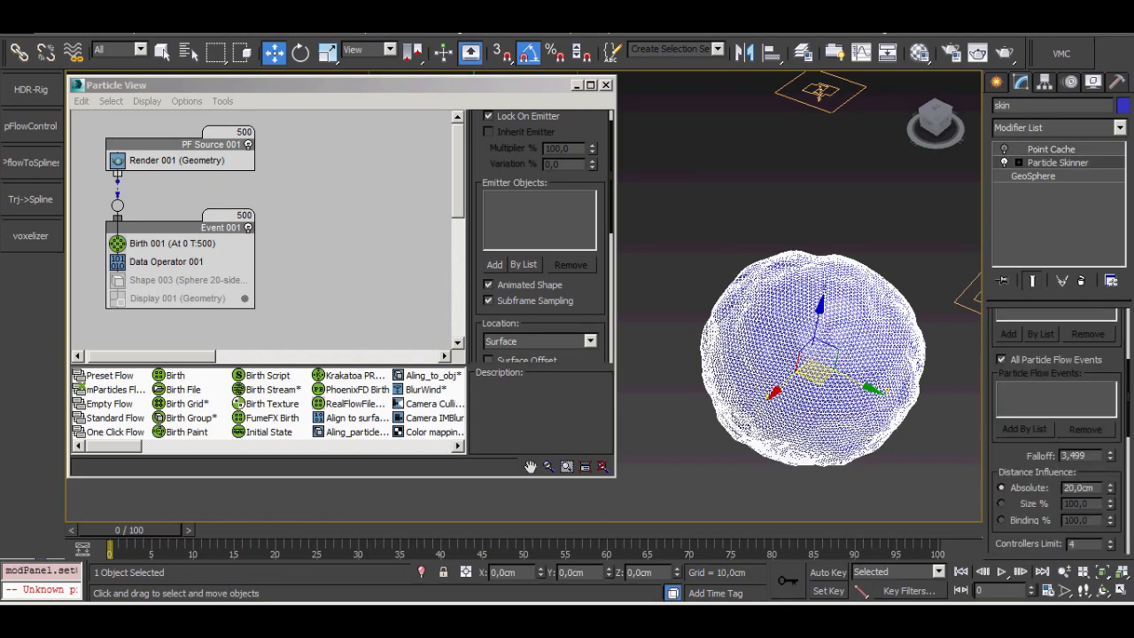
pyautogui.keyDown('alt'); pyautogui.moveTo(817, 372); pyautogui.dragTo(829, 347, button='middle'); pyautogui.keyUp('alt')
pyautogui.click(1004, 163)
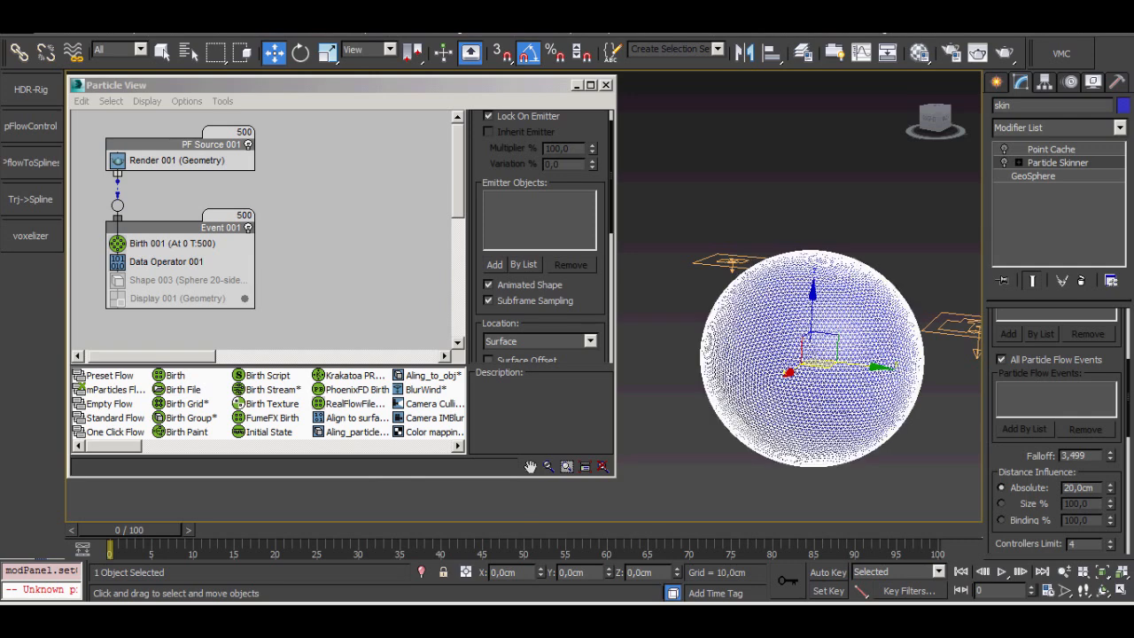
pyautogui.click(1052, 149)
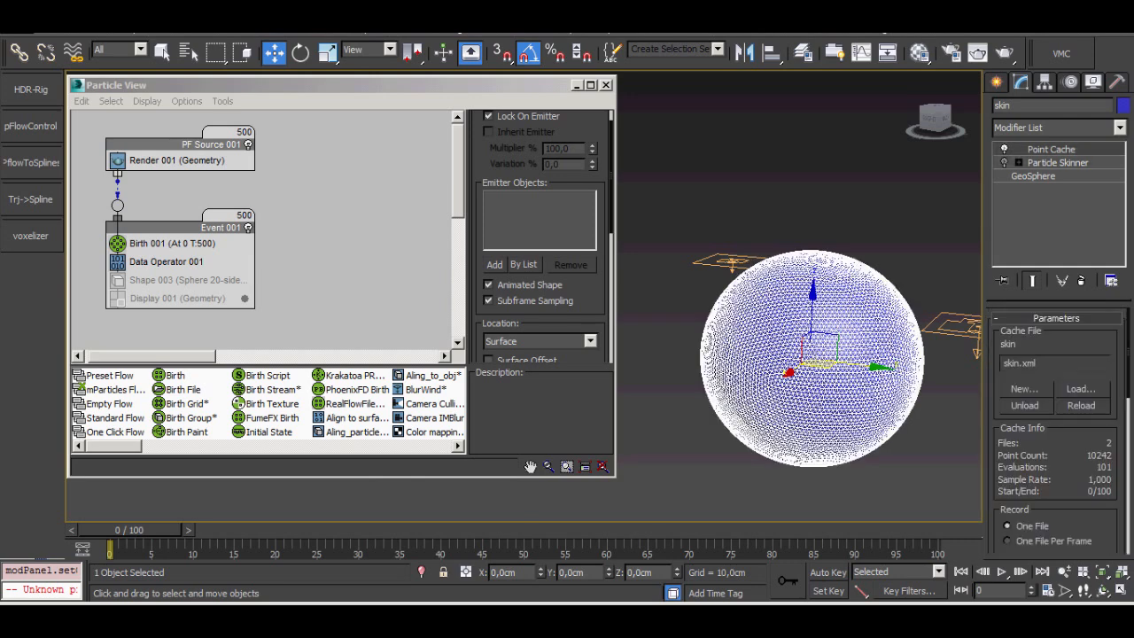
# Specify a new Point Cache file named skin using the Autodesk Cache (*.xml) format in the export folder.
pyautogui.scroll(-2, 1055, 372)
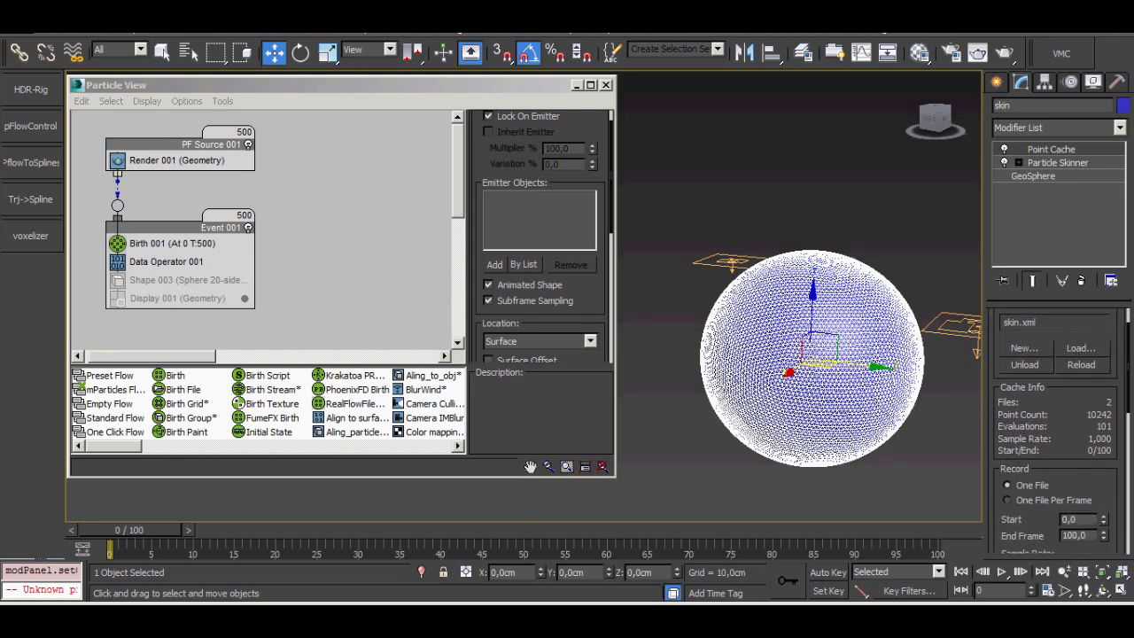
pyautogui.click(1024, 349)
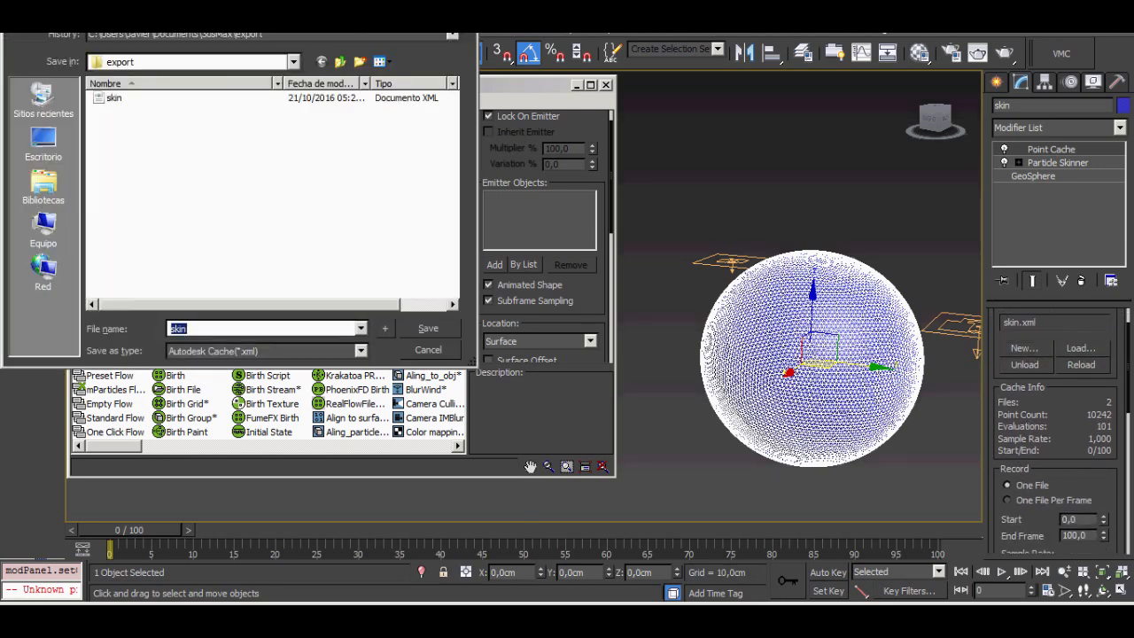
pyautogui.click(360, 351)
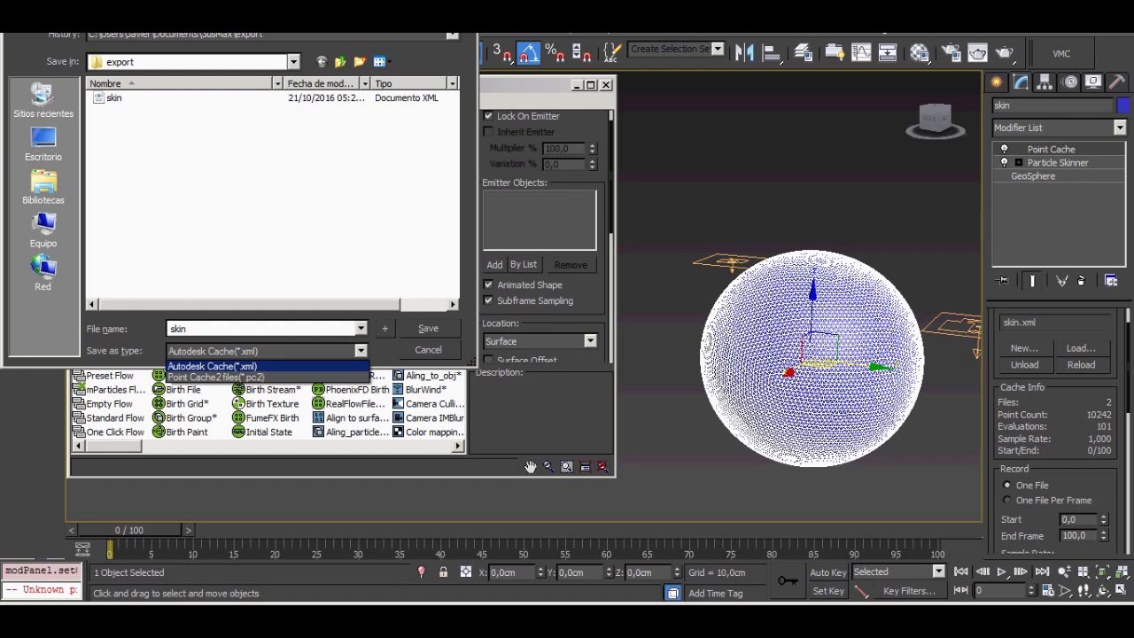
pyautogui.click(212, 366)
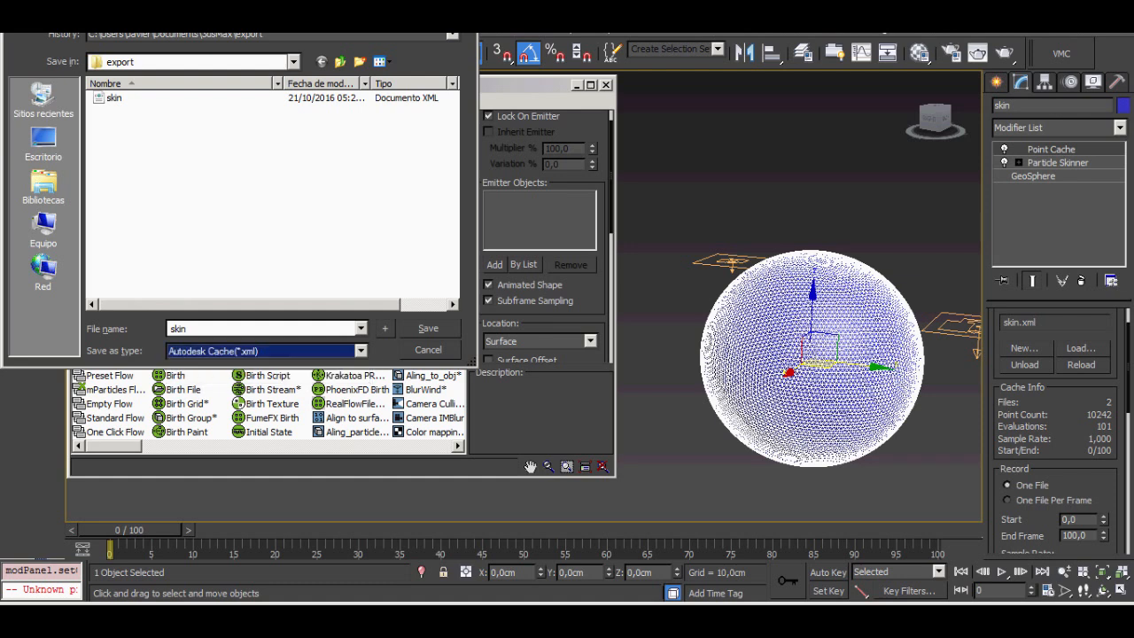
pyautogui.hotkey('shift', 'Tab')
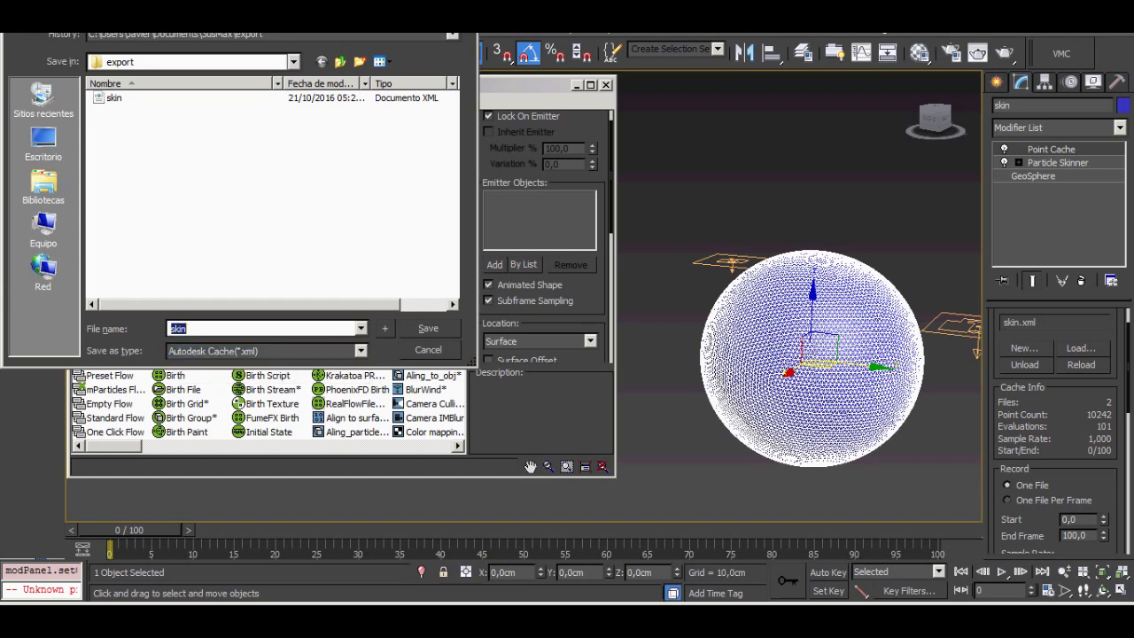
pyautogui.press('Return')
# Examine the Point Cache info, recording, load type and playback settings, keeping the recording as One File.
pyautogui.scroll(-5, 1054, 432)
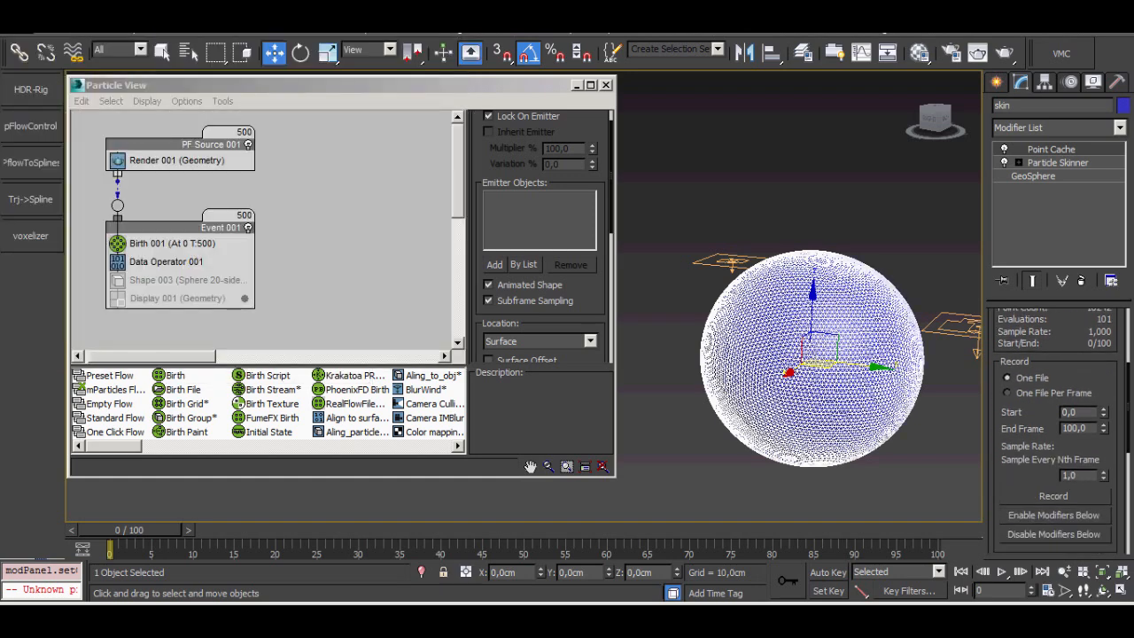
pyautogui.scroll(-1, 1054, 431)
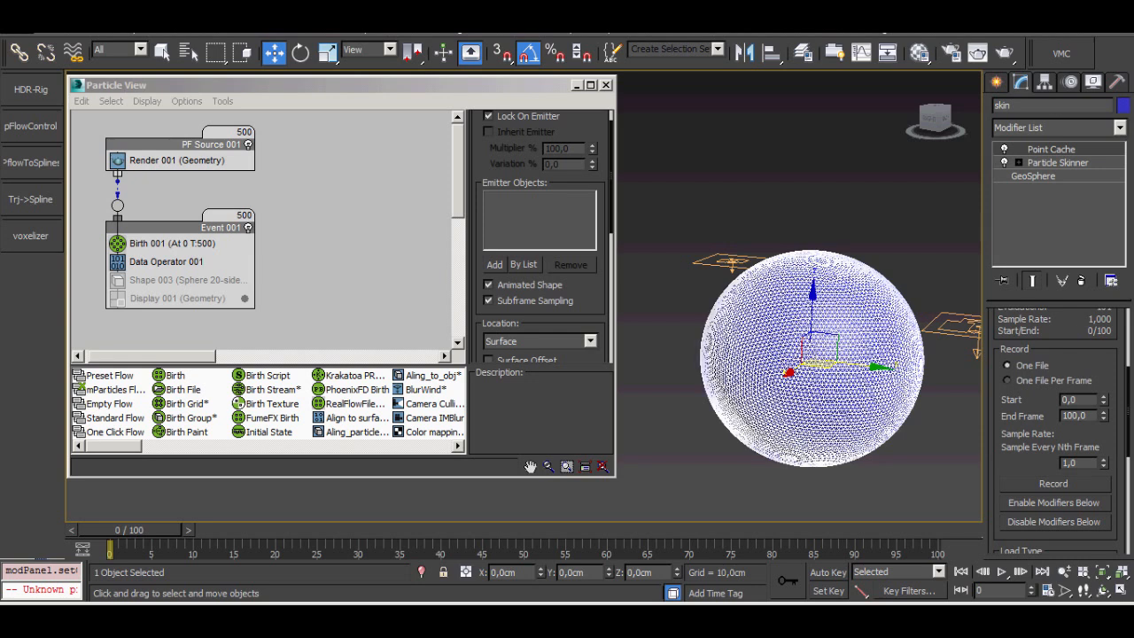
pyautogui.scroll(-2, 1054, 432)
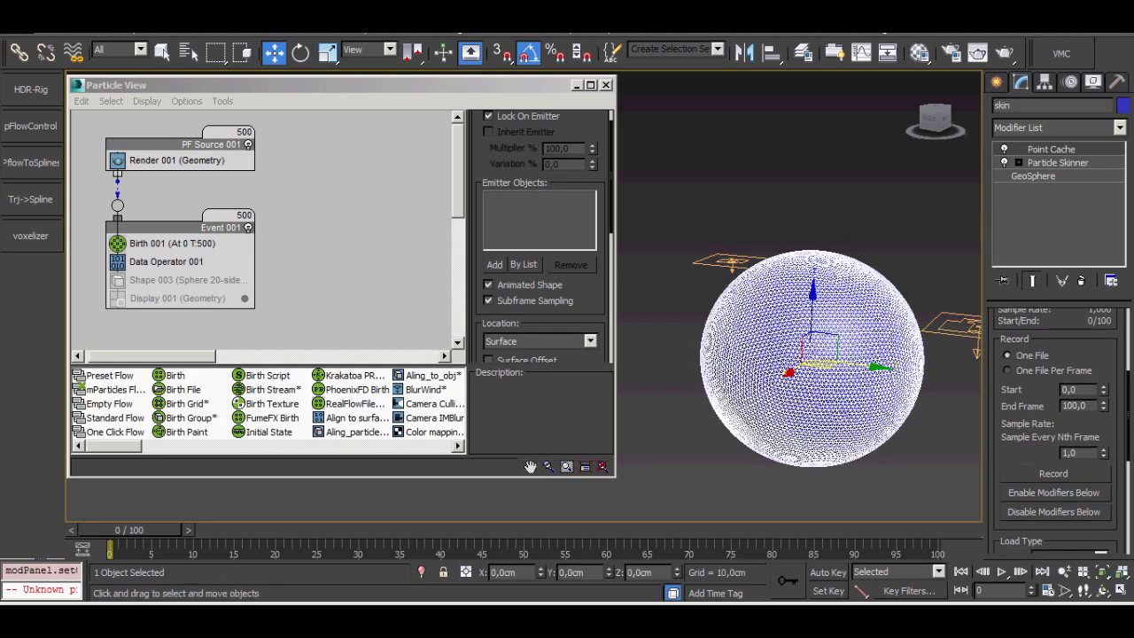
pyautogui.click(1008, 358)
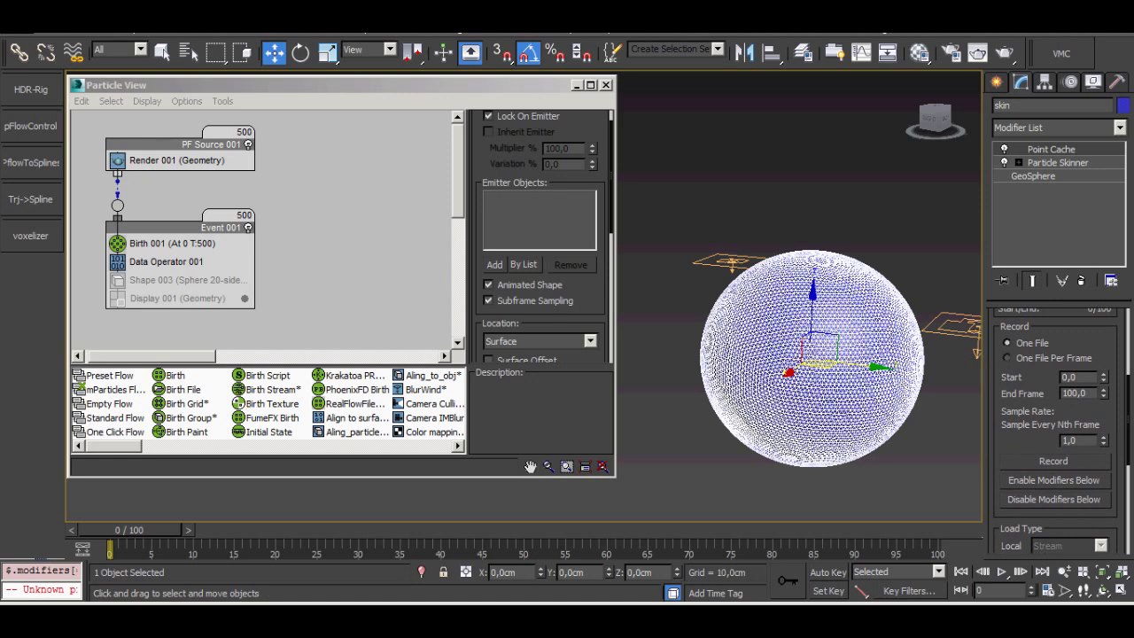
pyautogui.scroll(-1, 1055, 430)
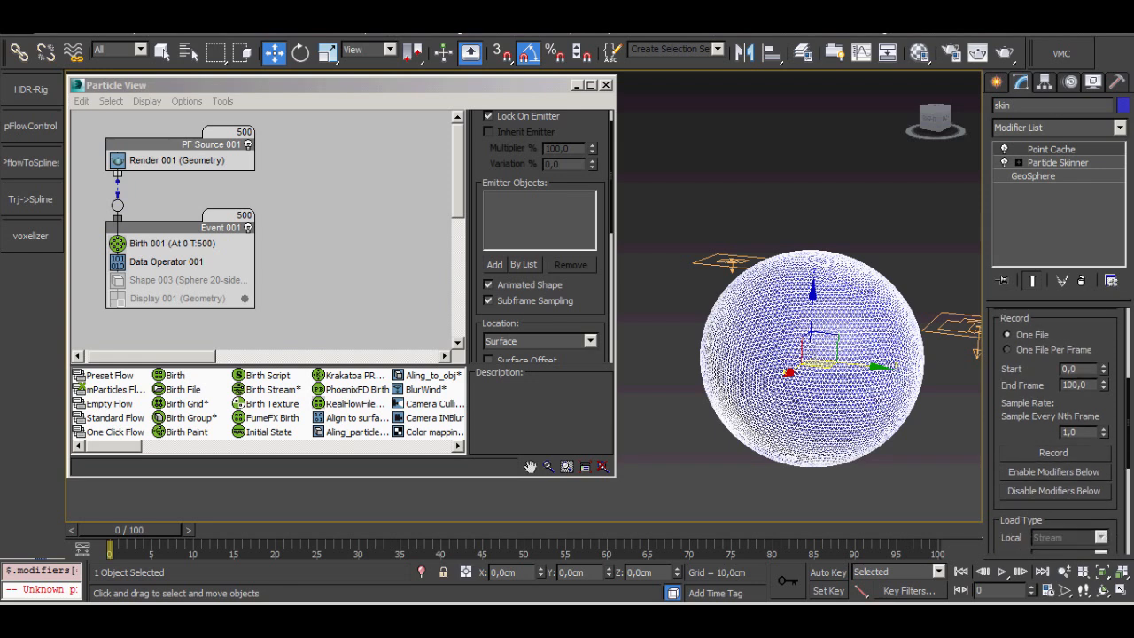
pyautogui.scroll(-5, 1055, 432)
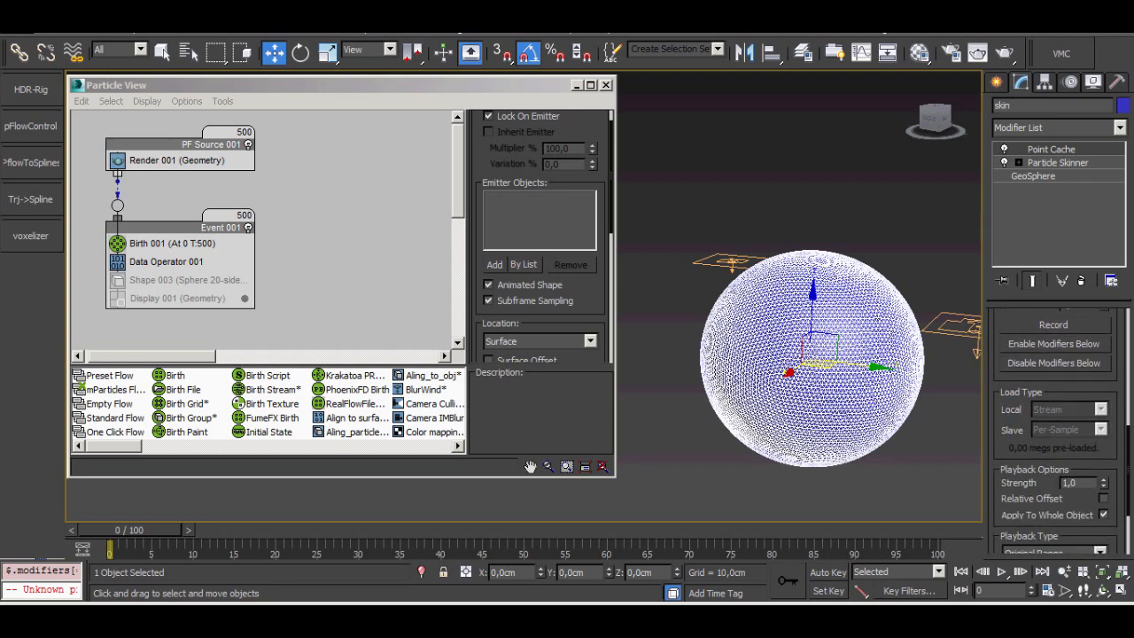
pyautogui.scroll(-8, 1055, 431)
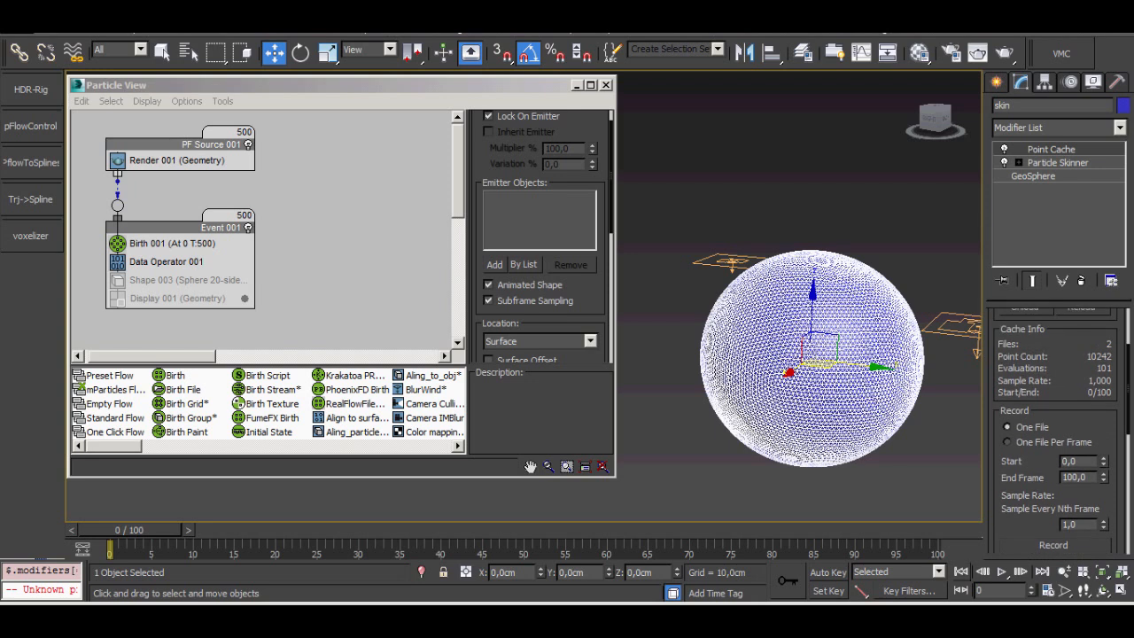
pyautogui.scroll(4, 1054, 432)
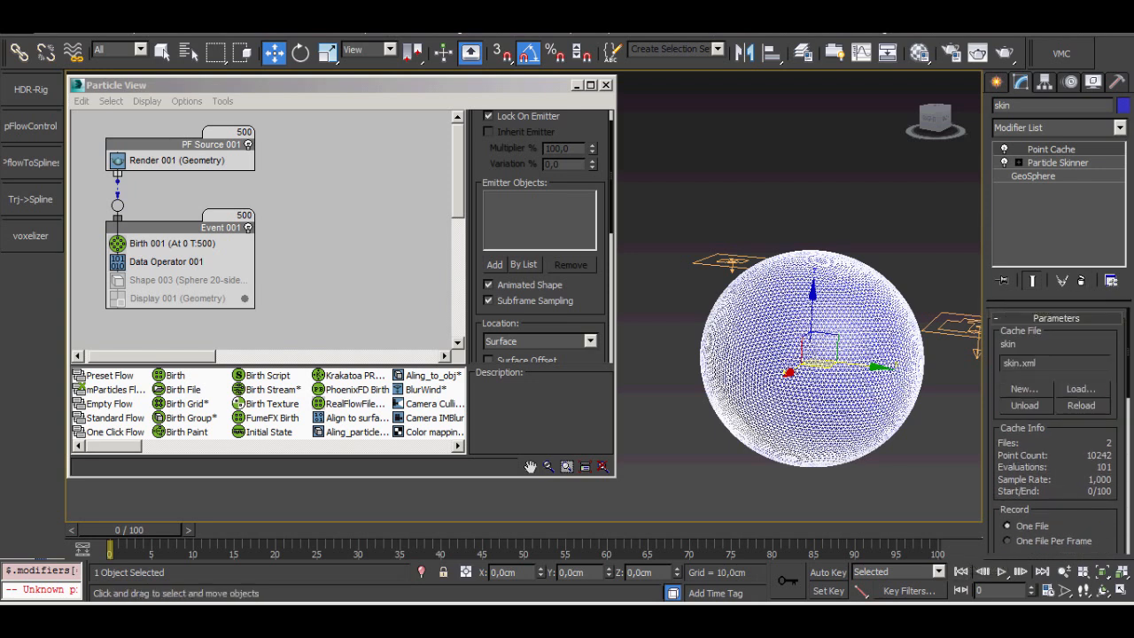
pyautogui.scroll(-4, 1054, 431)
pyautogui.scroll(-3, 1054, 432)
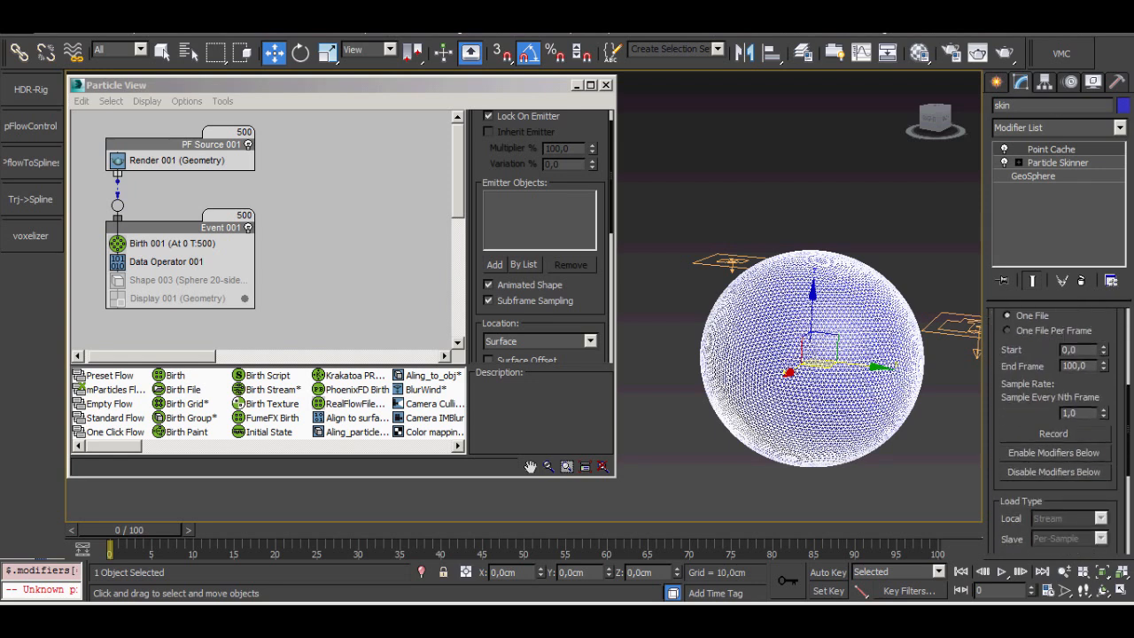
pyautogui.scroll(5, 1054, 431)
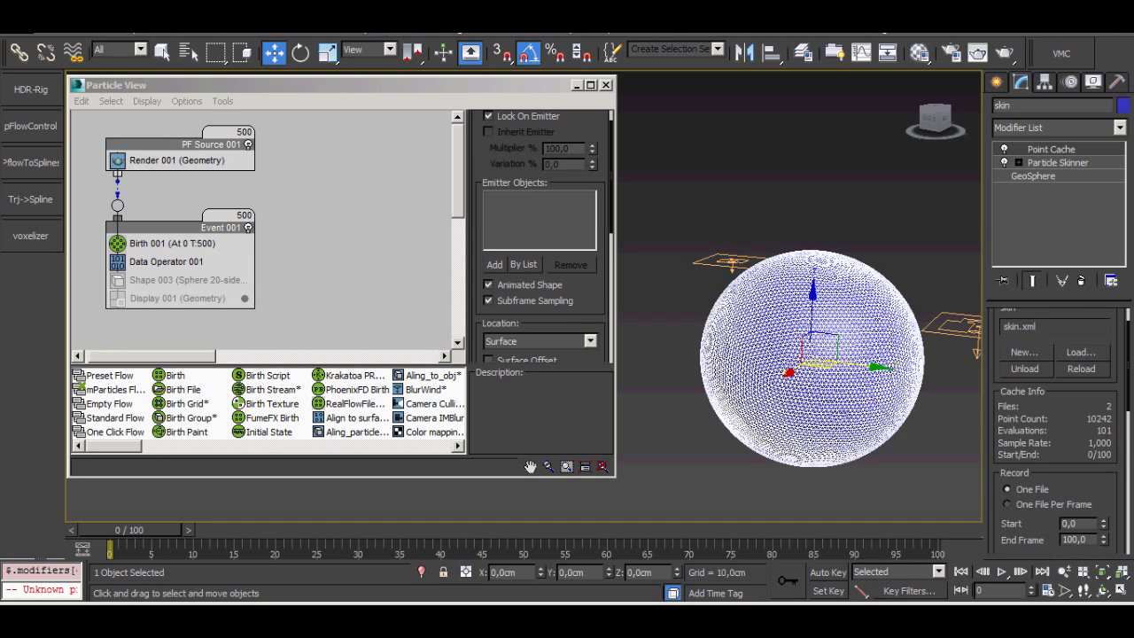
# Check the skin object's dimensions, vertices and faces in its object properties.
pyautogui.scroll(-4, 868, 278)
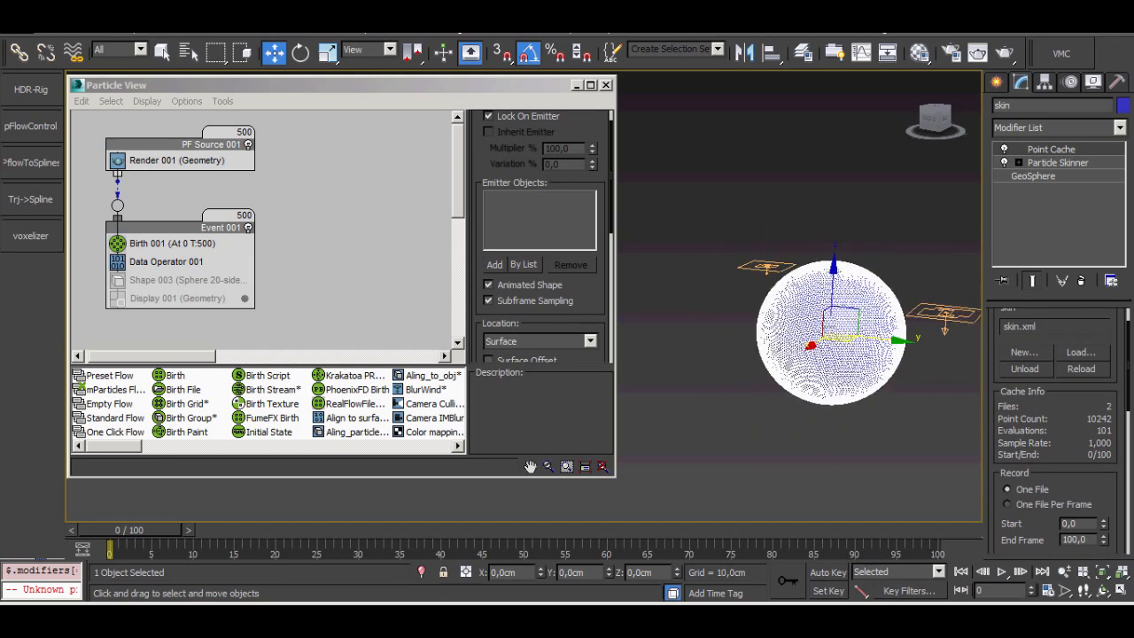
pyautogui.keyDown('alt'); pyautogui.moveTo(868, 278); pyautogui.dragTo(896, 306, button='middle'); pyautogui.keyUp('alt')
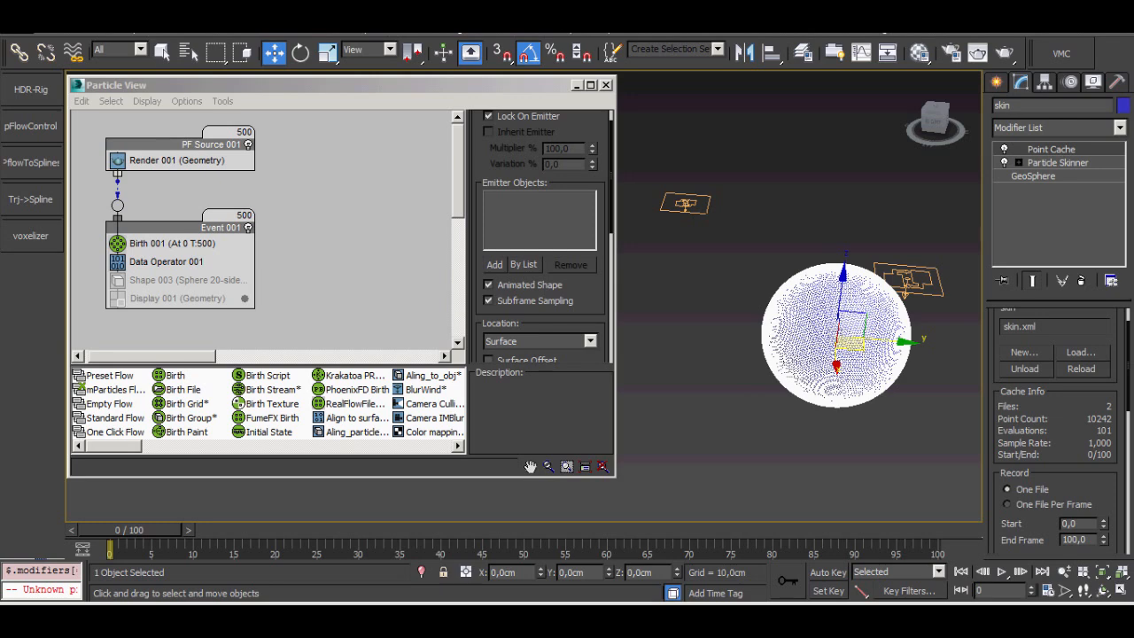
pyautogui.rightClick(849, 312)
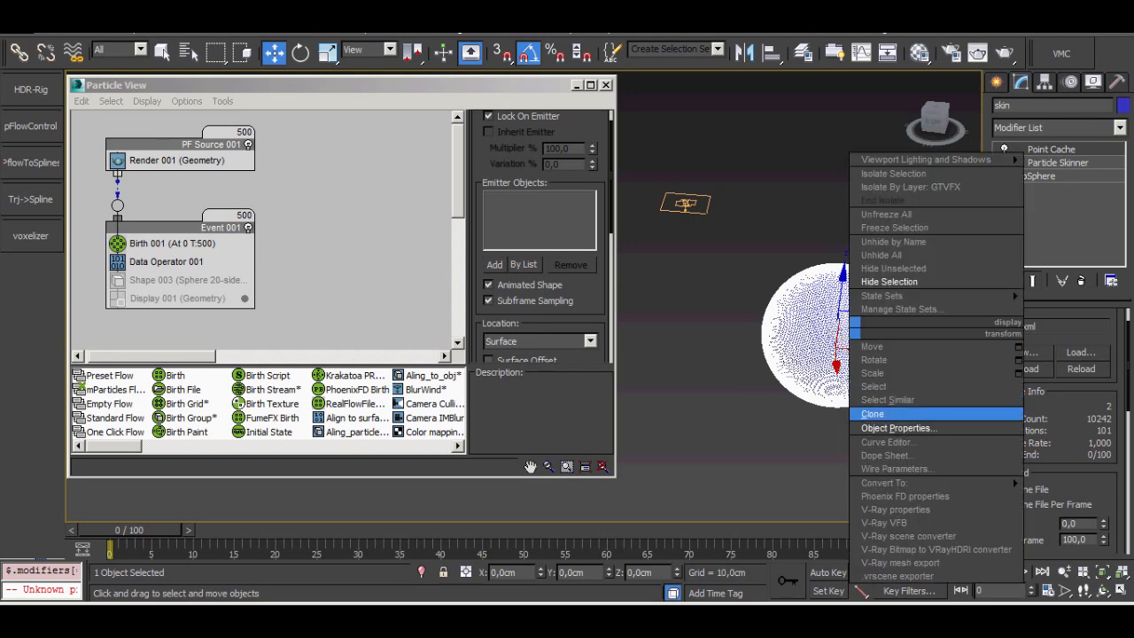
pyautogui.click(877, 428)
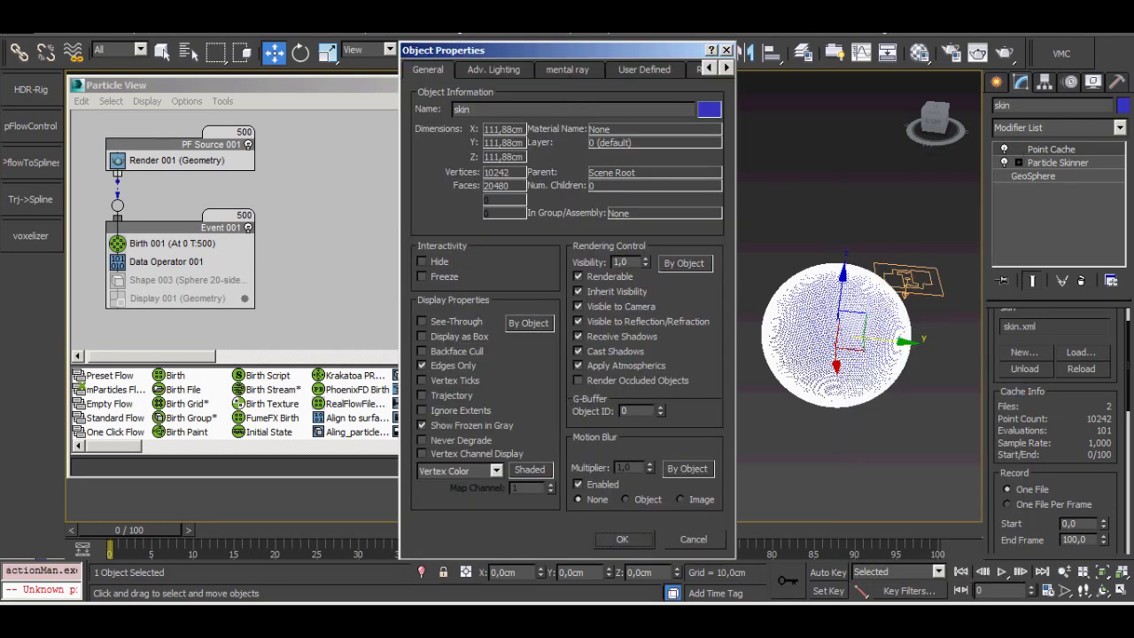
pyautogui.click(623, 540)
# Clone the skin sphere as a copy named skin001, about 117 cm away in the negative Y direction.
pyautogui.scroll(3, 847, 338)
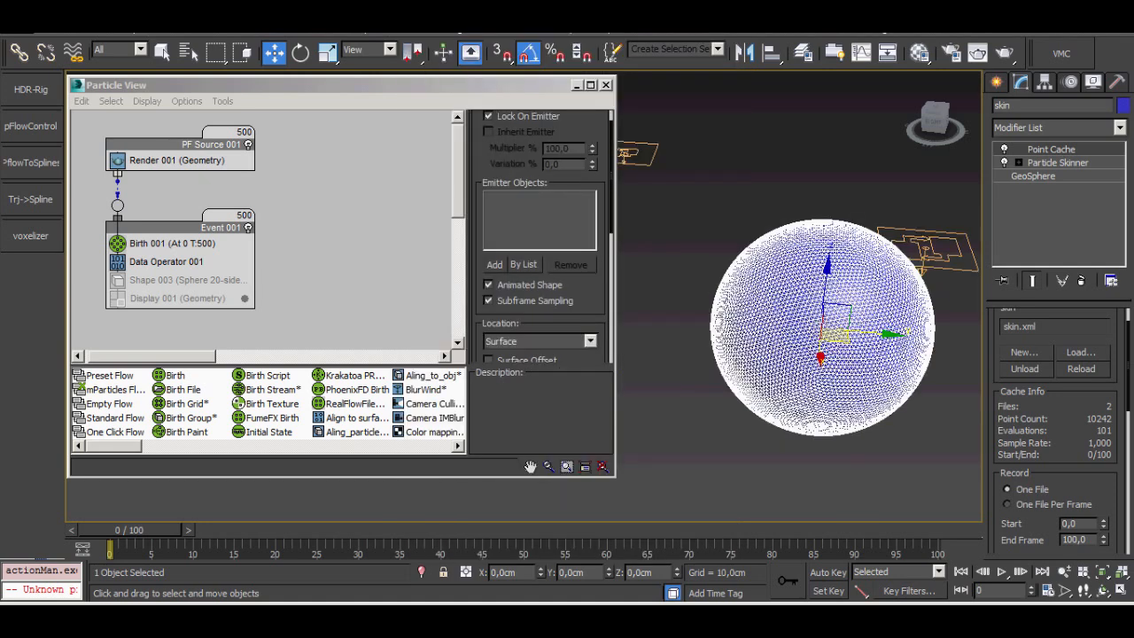
pyautogui.scroll(-3, 838, 338)
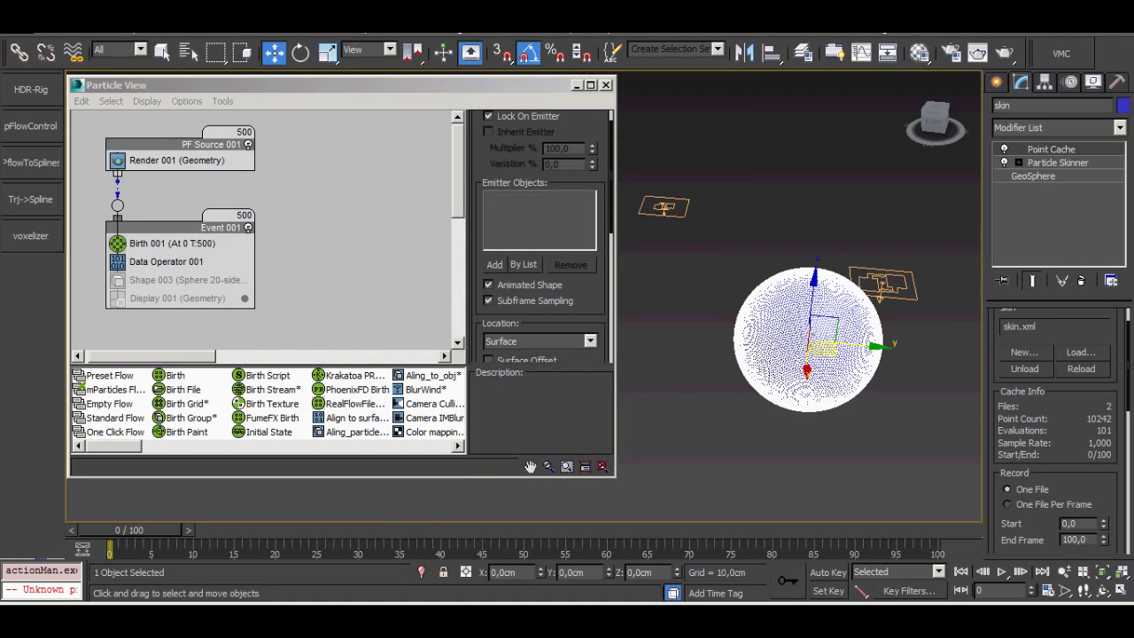
pyautogui.keyDown('shift'); pyautogui.moveTo(831, 343); pyautogui.dragTo(694, 340); pyautogui.keyUp('shift')
pyautogui.press('Return')
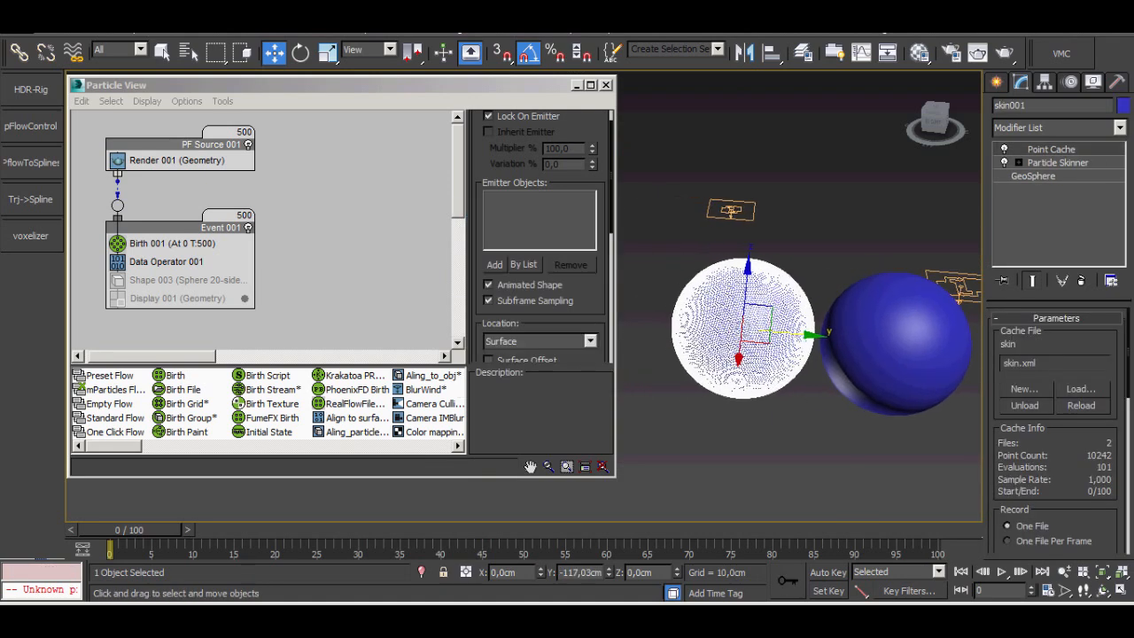
# Turn off Particle Skinner on skin001 and reduce its GeoSphere segments to 22.
pyautogui.click(1004, 162)
pyautogui.click(1033, 176)
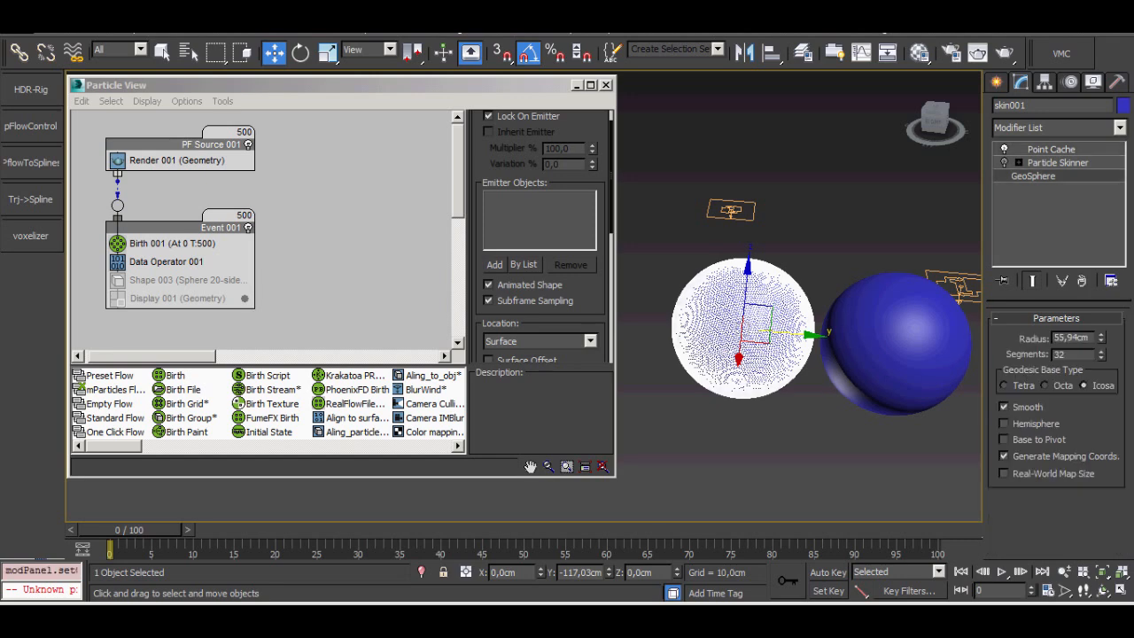
pyautogui.moveTo(1101, 356); pyautogui.dragTo(1102, 370)
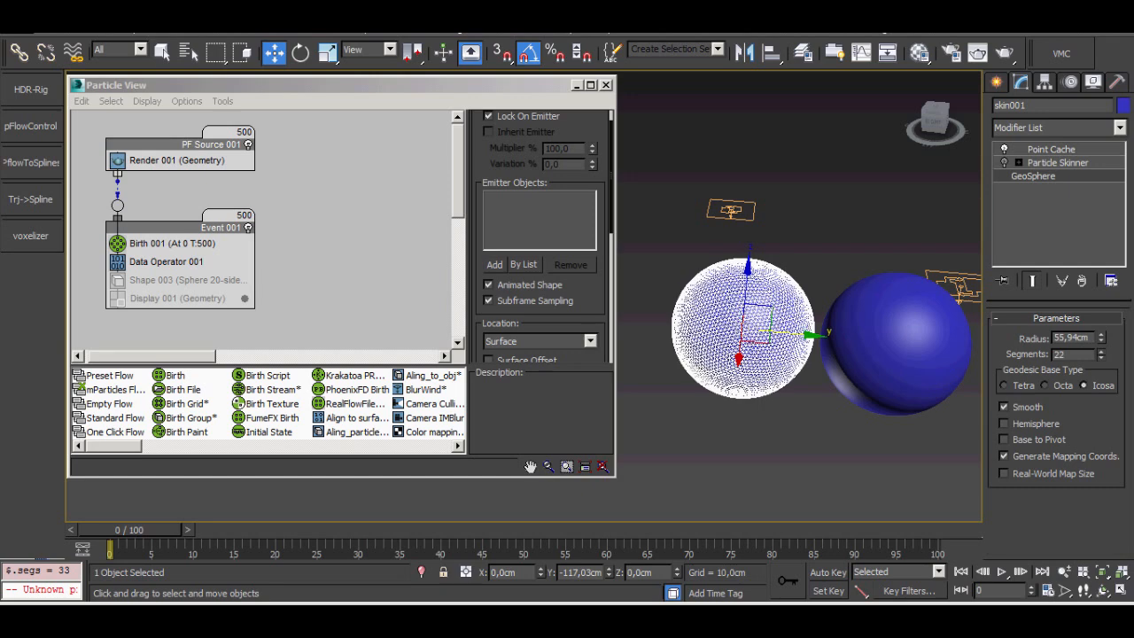
# Turn off both Particle Skinner and Point Cache on the original skin sphere.
pyautogui.click(894, 344)
pyautogui.click(1004, 162)
pyautogui.click(1004, 149)
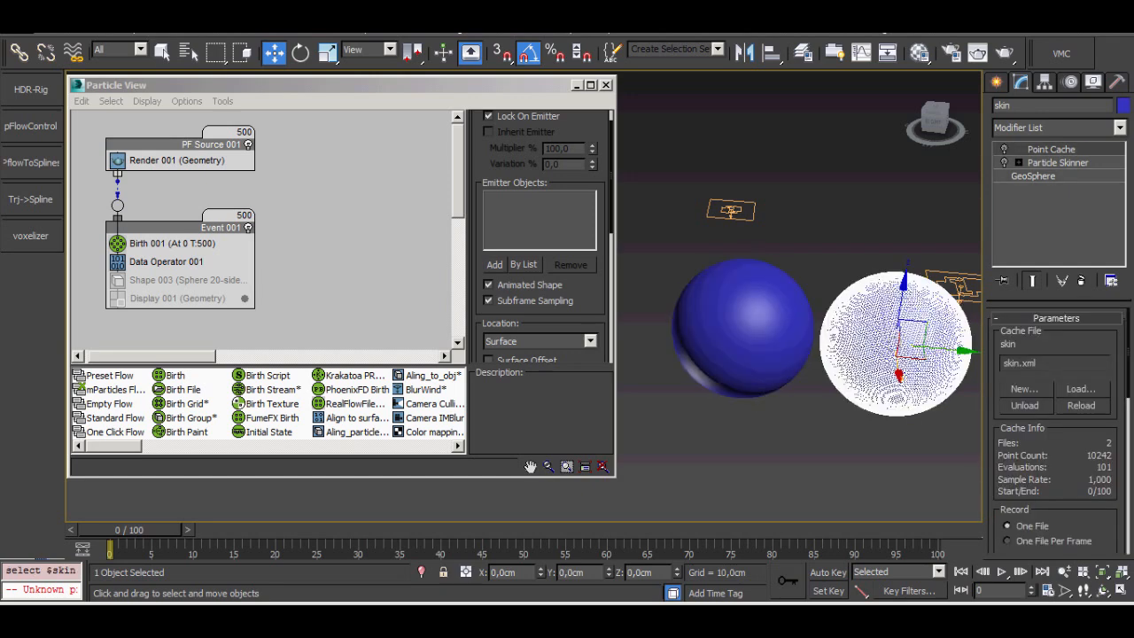
# Play the animation to compare both spheres, check the cache info of skin001, and return to frame 0.
pyautogui.click(897, 467)
pyautogui.click(1003, 571)
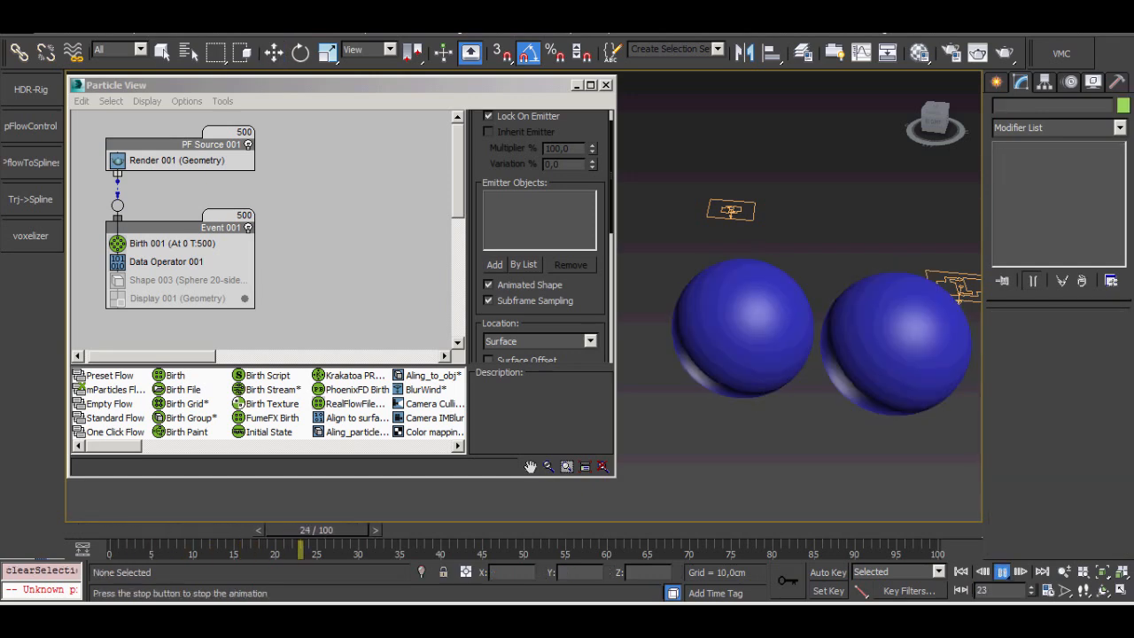
pyautogui.press('/')
pyautogui.click(745, 328)
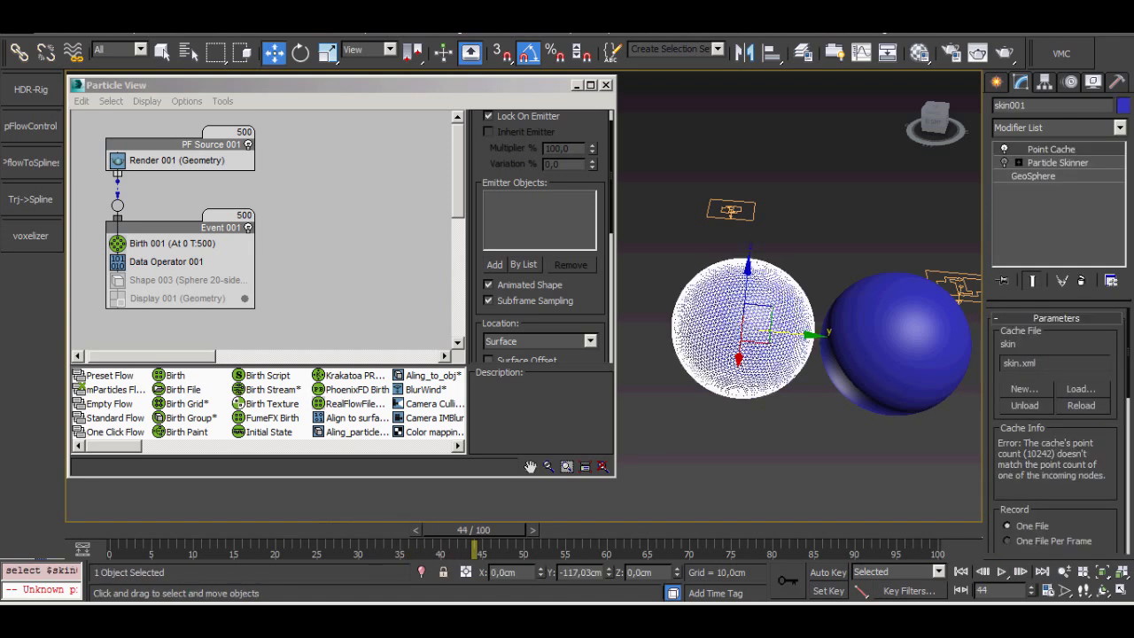
pyautogui.click(960, 571)
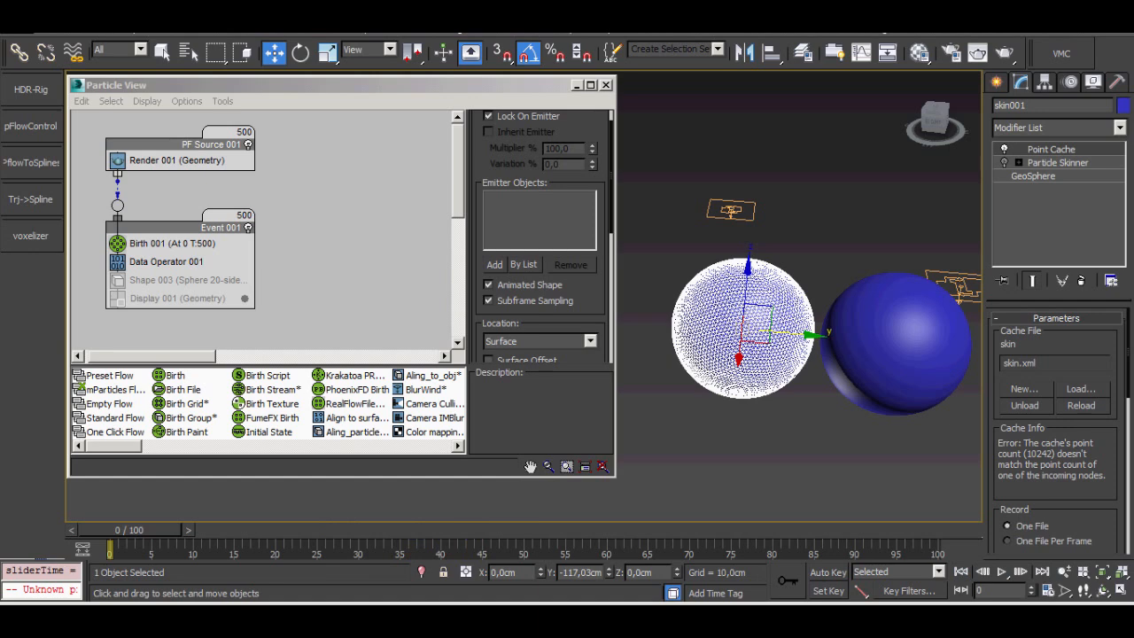
# Delete the skin001 copy with the reduced segment count.
pyautogui.click(899, 344)
pyautogui.click(744, 328)
pyautogui.press('Delete')
# Clone the original skin sphere again as a copy named skin001, about 141 cm away in the negative Y direction.
pyautogui.click(897, 344)
pyautogui.keyDown('shift'); pyautogui.moveTo(899, 342); pyautogui.dragTo(720, 329); pyautogui.keyUp('shift')
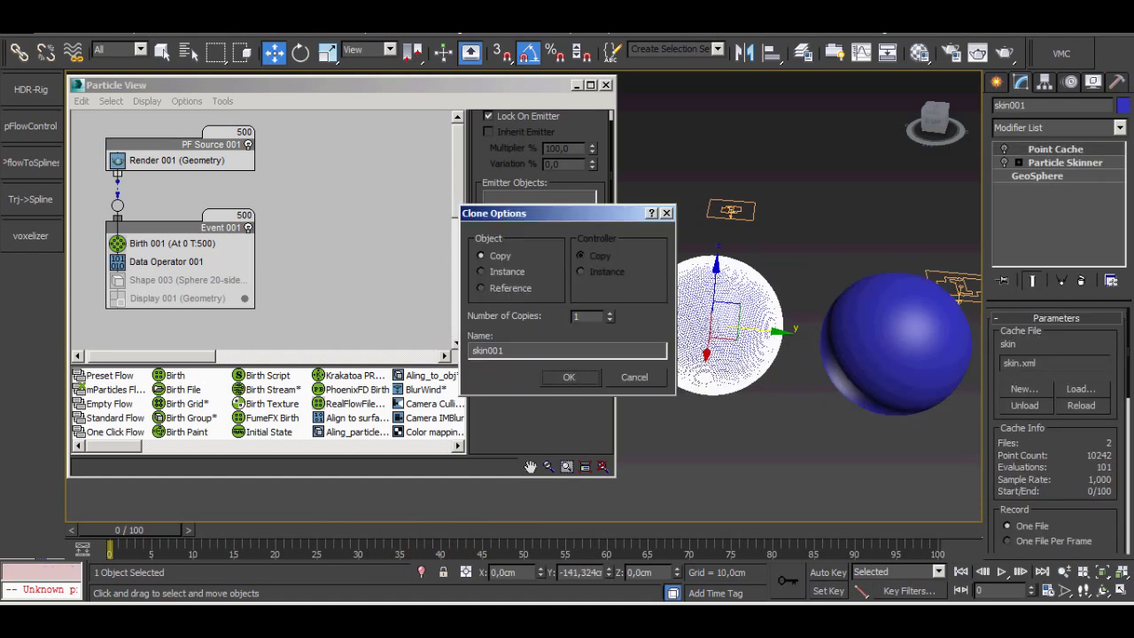
pyautogui.press('Return')
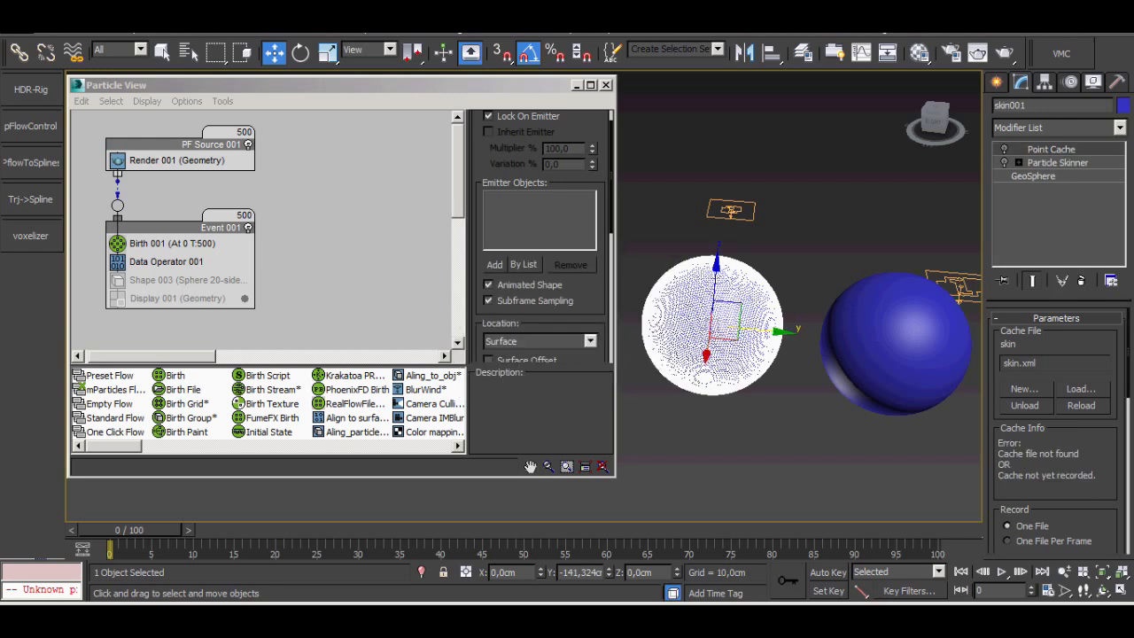
# Check the new copy's GeoSphere and Particle Skinner parameters, and delete the copy.
pyautogui.click(1034, 175)
pyautogui.click(1057, 163)
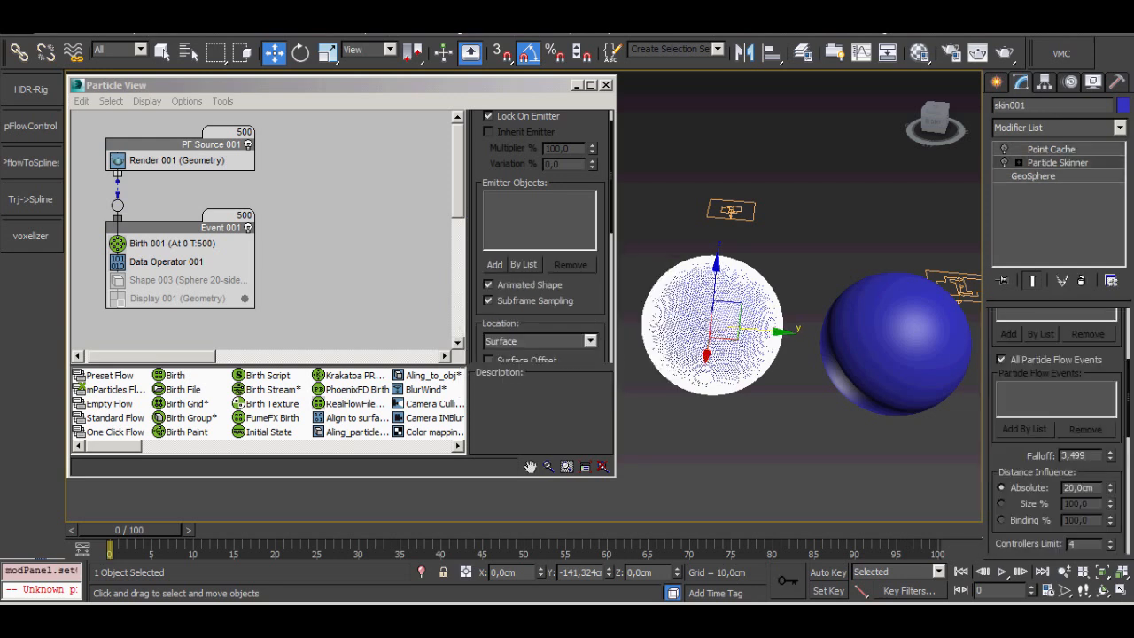
pyautogui.press('Delete')
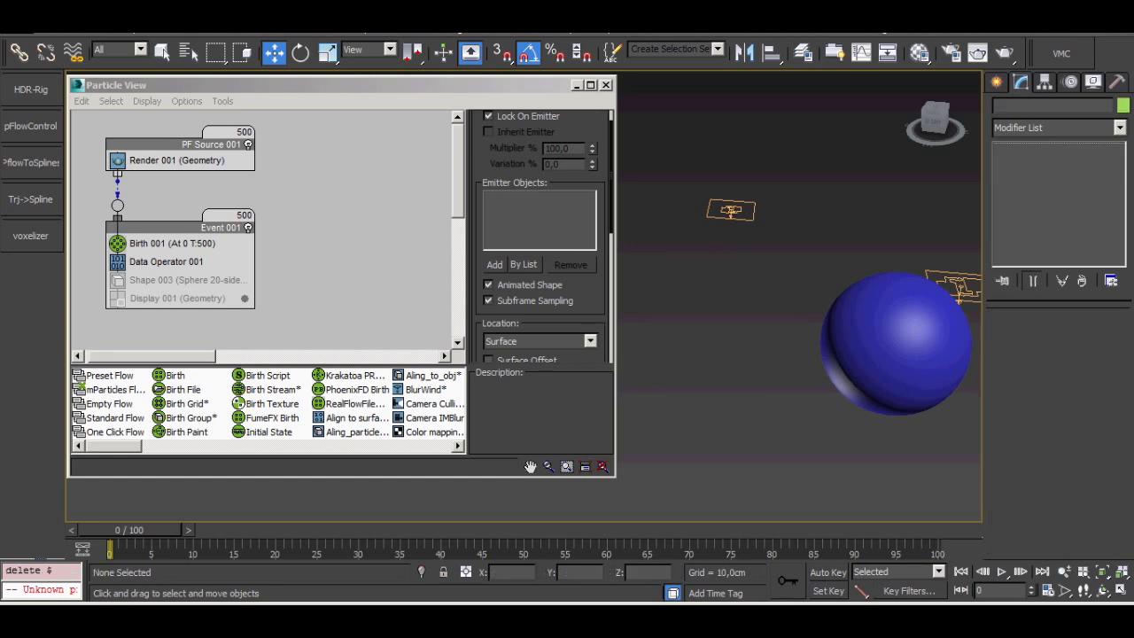
# Undo the deletion of the skin001 copy and remove its Particle Skinner modifier, keeping the Point Cache on the GeoSphere.
pyautogui.hotkey('ctrl', 'z')
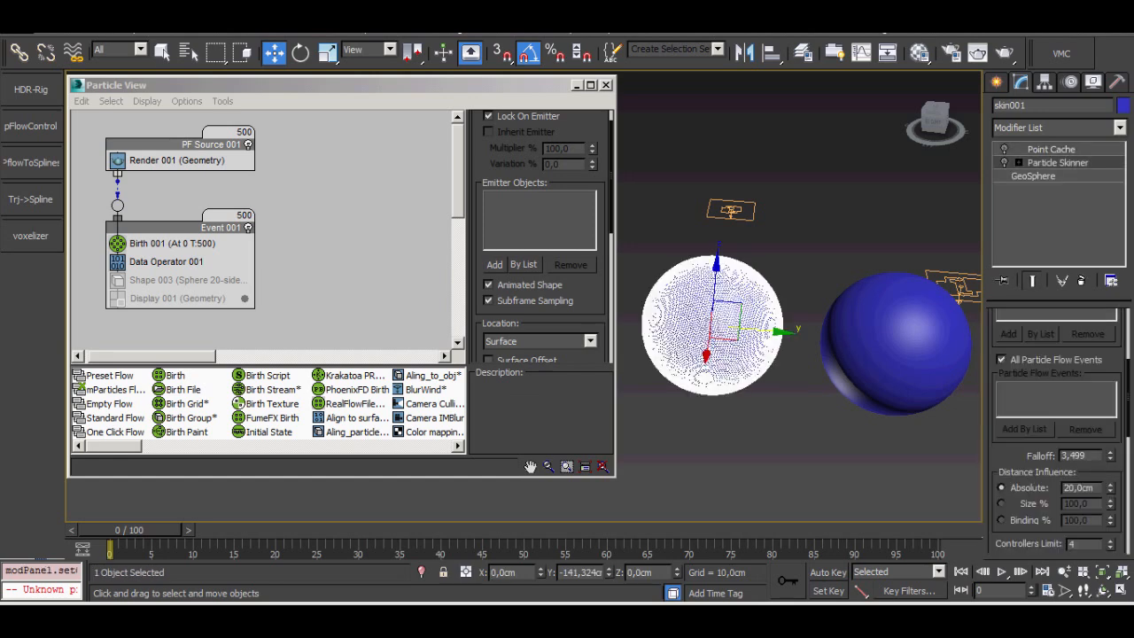
pyautogui.click(1082, 280)
pyautogui.click(896, 344)
pyautogui.moveTo(798, 354); pyautogui.dragTo(919, 355, button='middle')
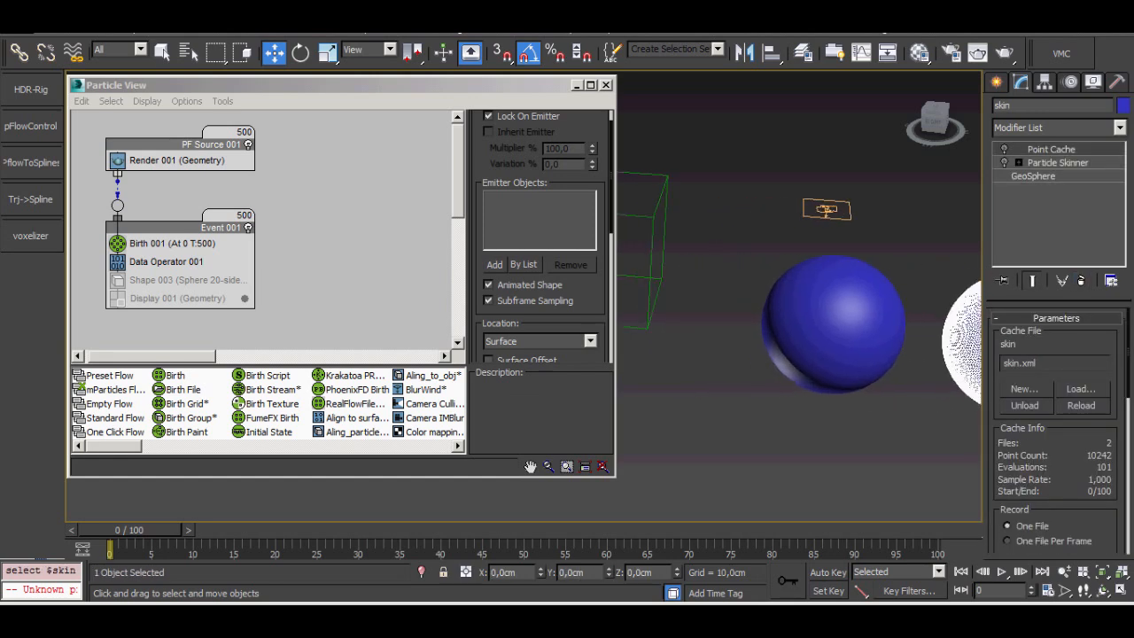
pyautogui.click(834, 324)
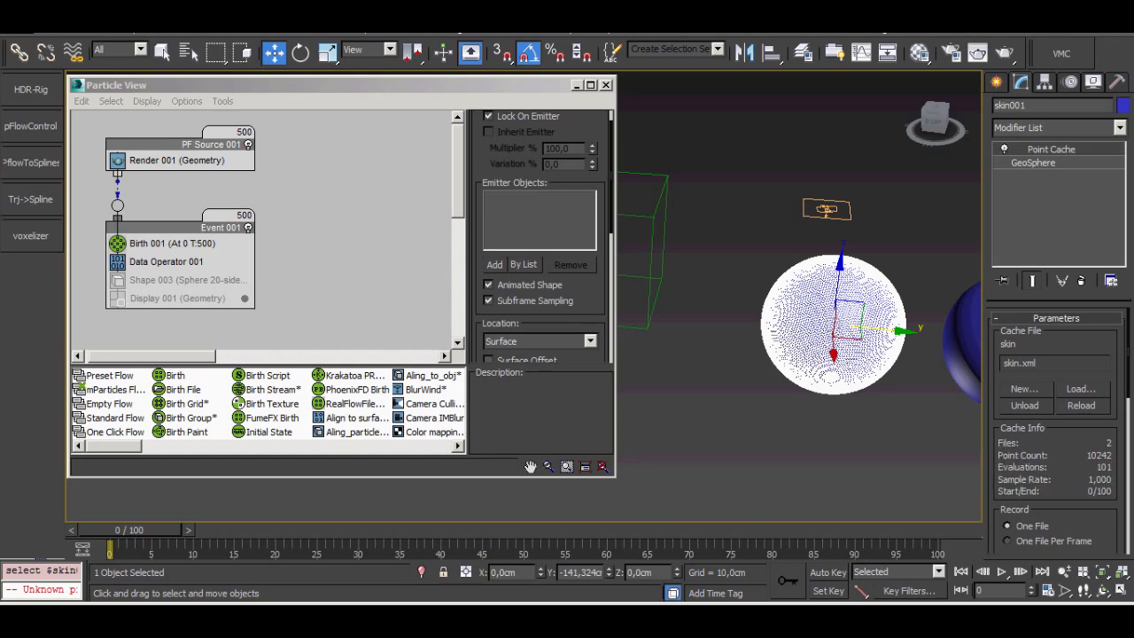
# Play the animation to check the cached deformation on skin001 without Particle Skinner.
pyautogui.keyDown('alt'); pyautogui.moveTo(797, 310); pyautogui.dragTo(877, 310, button='middle'); pyautogui.keyUp('alt')
pyautogui.click(895, 381)
pyautogui.moveTo(895, 381); pyautogui.dragTo(719, 389, button='middle')
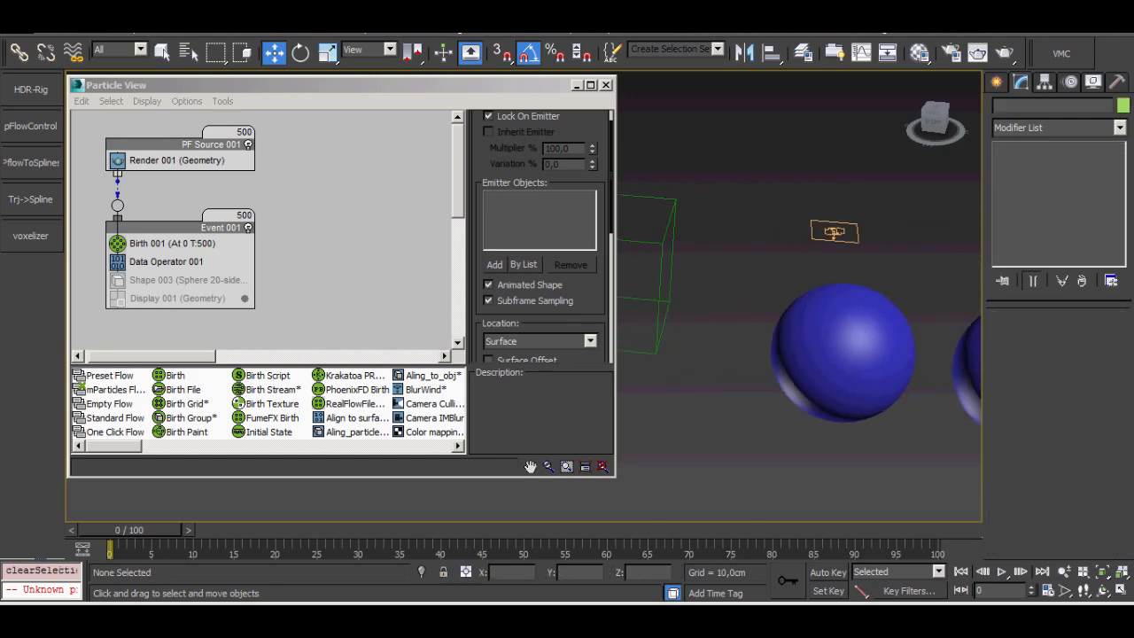
pyautogui.press('/')
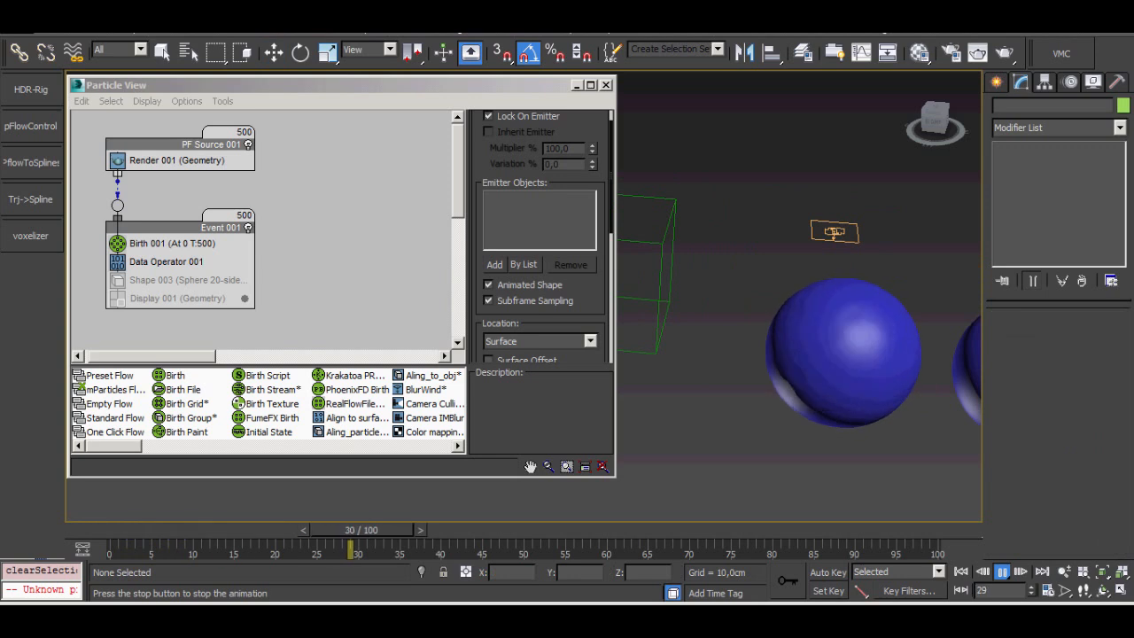
pyautogui.press('/')
# Add skin001 as the emitter object of the Position Object 001 operator.
pyautogui.click(847, 359)
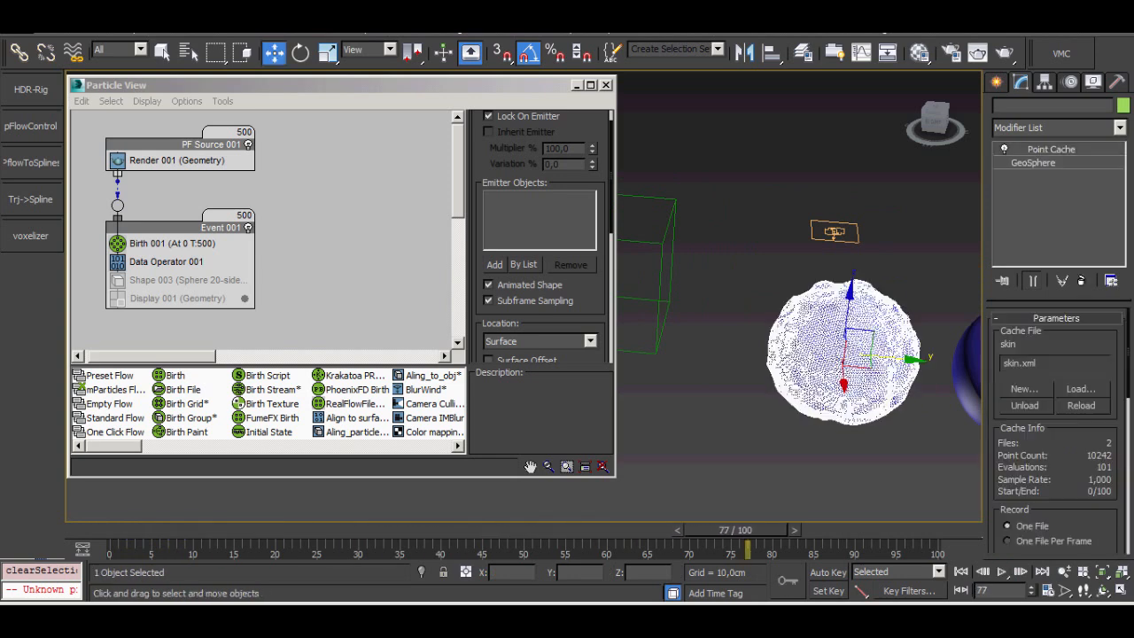
pyautogui.click(494, 264)
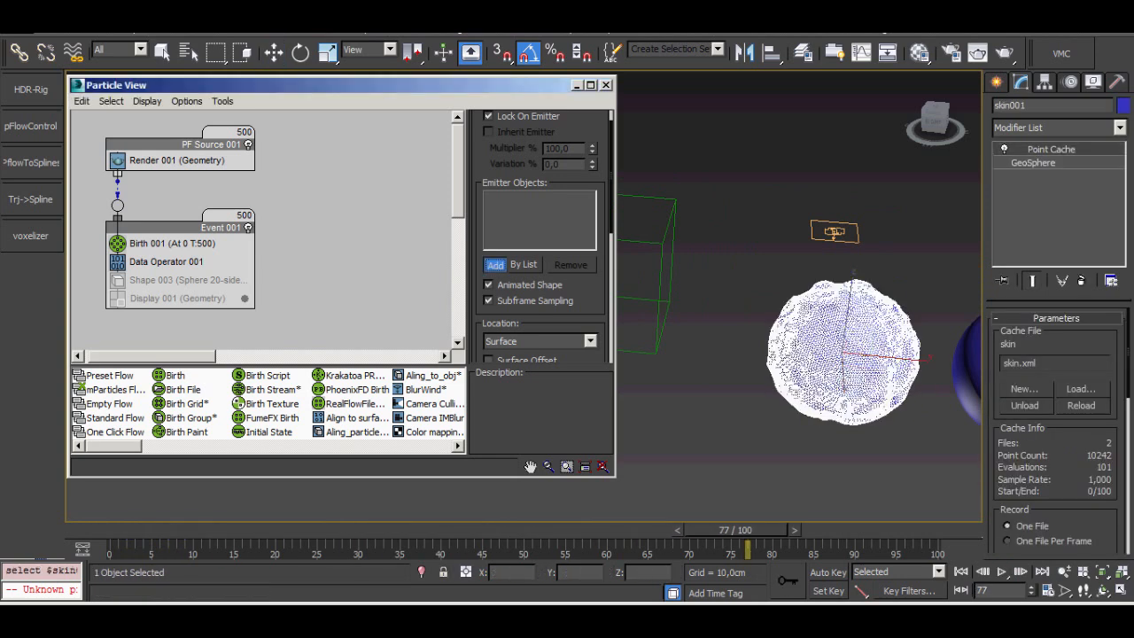
pyautogui.click(844, 354)
pyautogui.click(735, 372)
pyautogui.scroll(3, 816, 357)
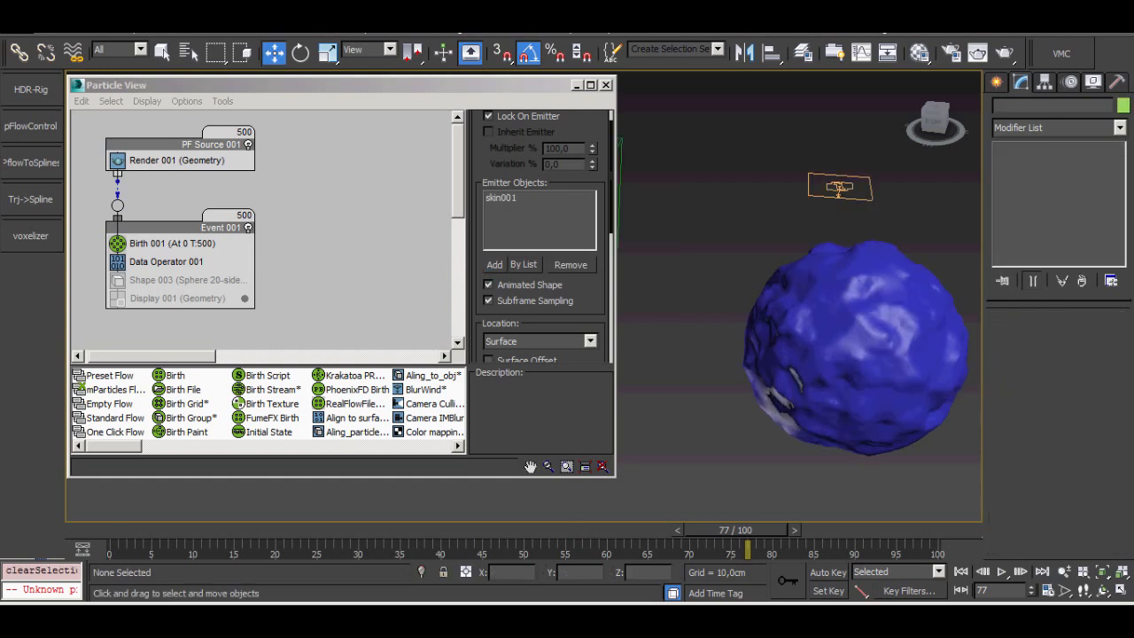
# Return to frame 0 and turn on the PF Source 002 particle flow.
pyautogui.moveTo(434, 265); pyautogui.dragTo(75, 196, button='middle')
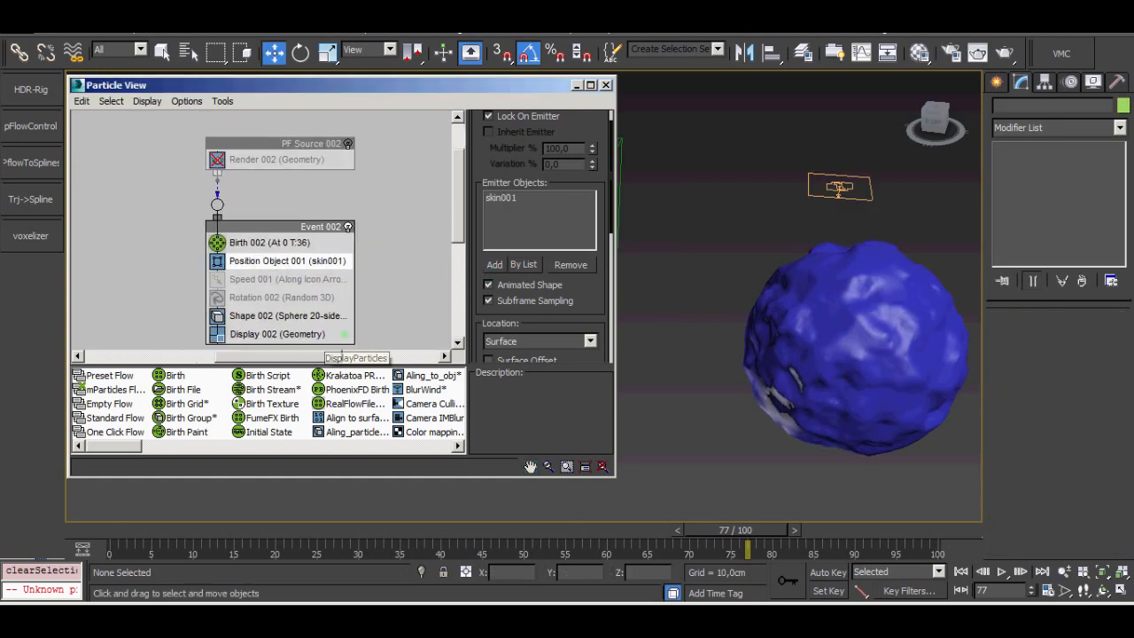
pyautogui.press('Home')
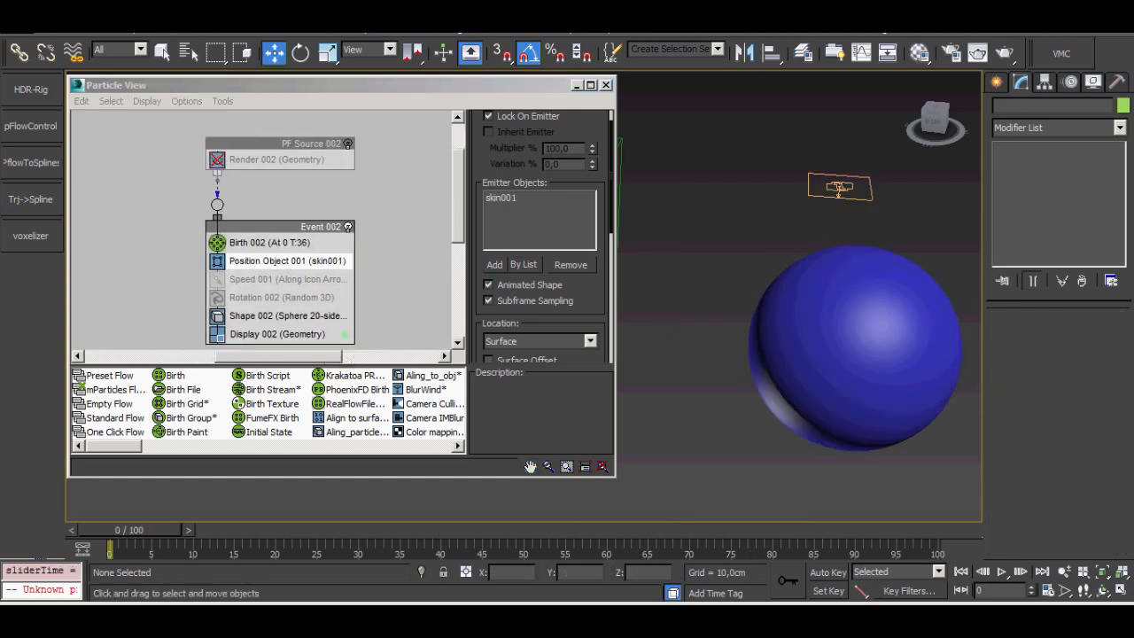
pyautogui.click(348, 143)
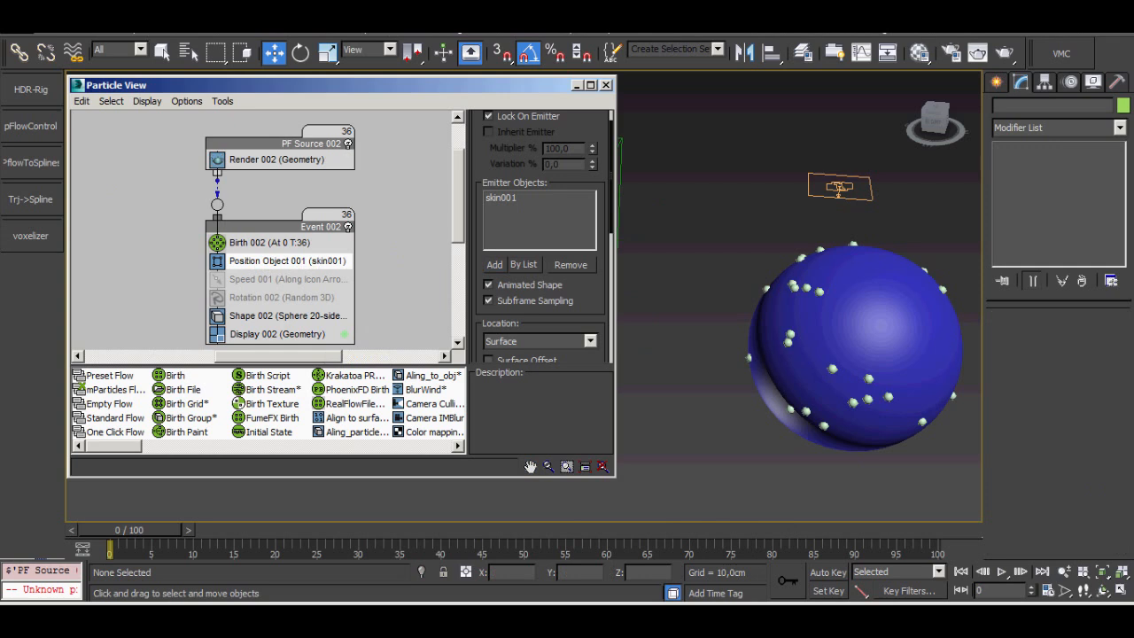
# Delete the disabled Speed 001 and Rotation 002 operators from Event 002.
pyautogui.click(265, 279)
pyautogui.press('Delete')
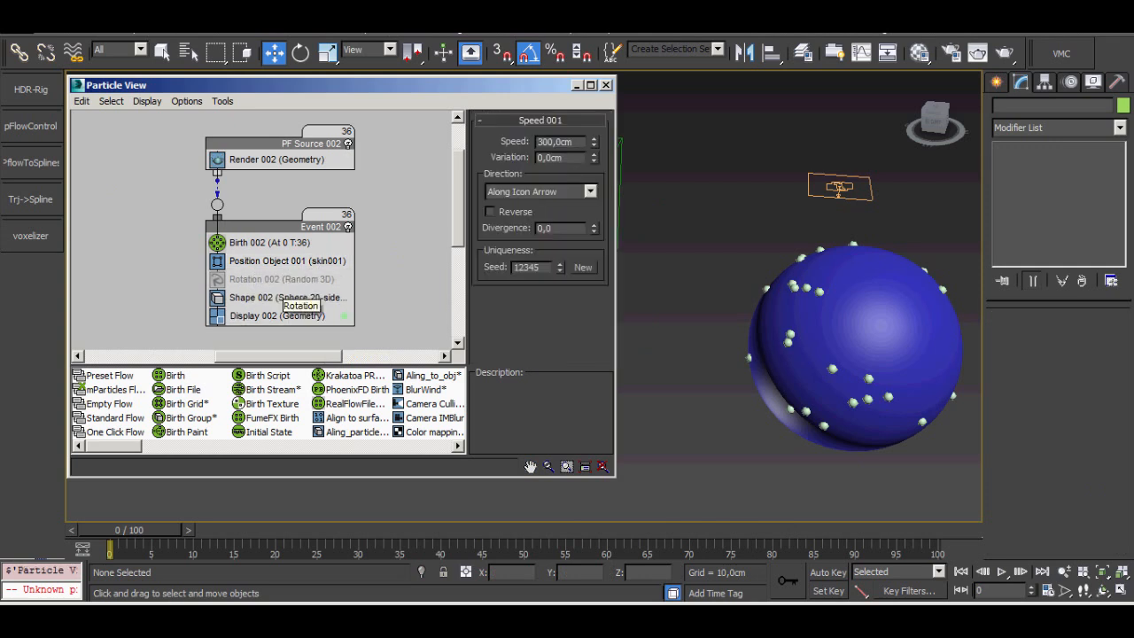
pyautogui.click(282, 279)
pyautogui.press('Delete')
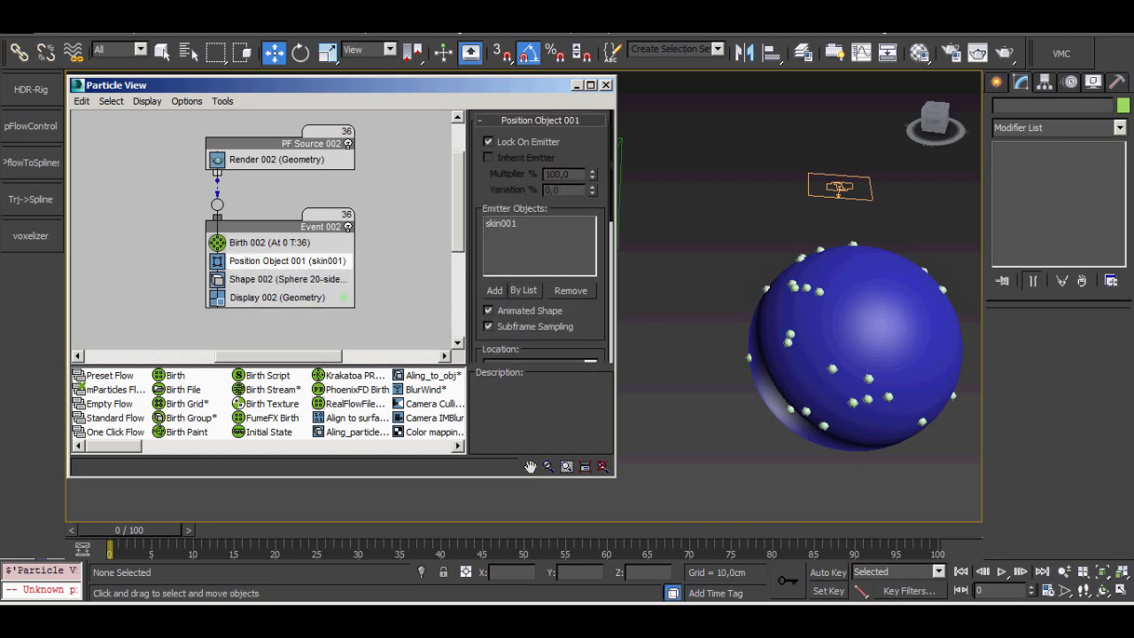
pyautogui.scroll(-2, 544, 236)
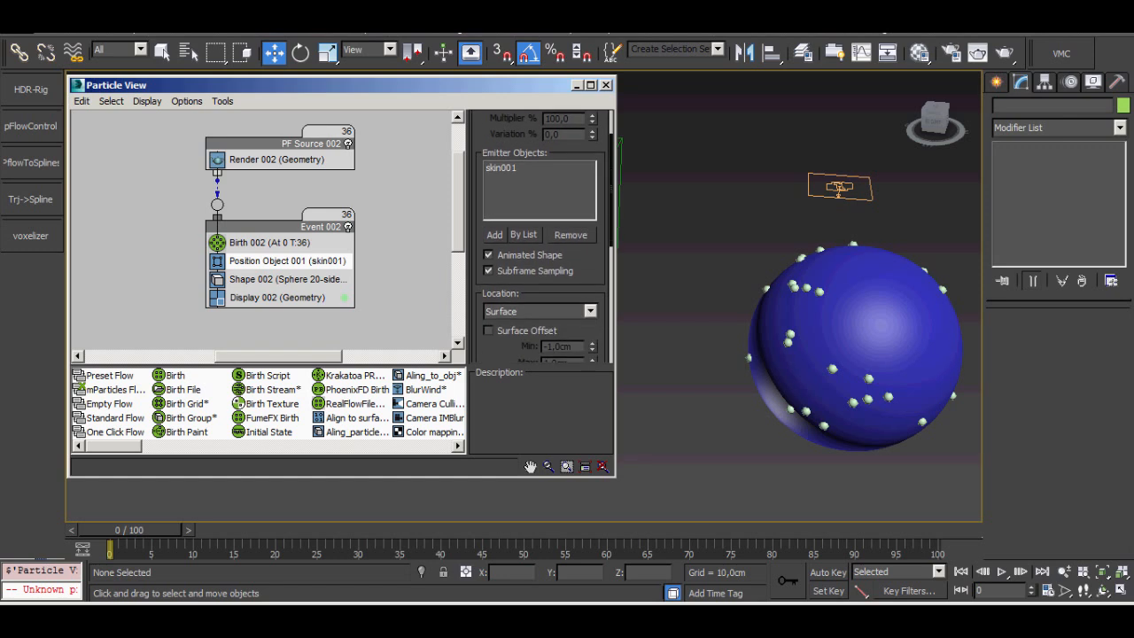
pyautogui.click(488, 271)
pyautogui.click(488, 271)
# Play the animation close up to examine how the particles follow the skin001 surface with Subframe Sampling on, and return to frame 0.
pyautogui.keyDown('alt'); pyautogui.moveTo(762, 355); pyautogui.dragTo(815, 327, button='middle'); pyautogui.keyUp('alt')
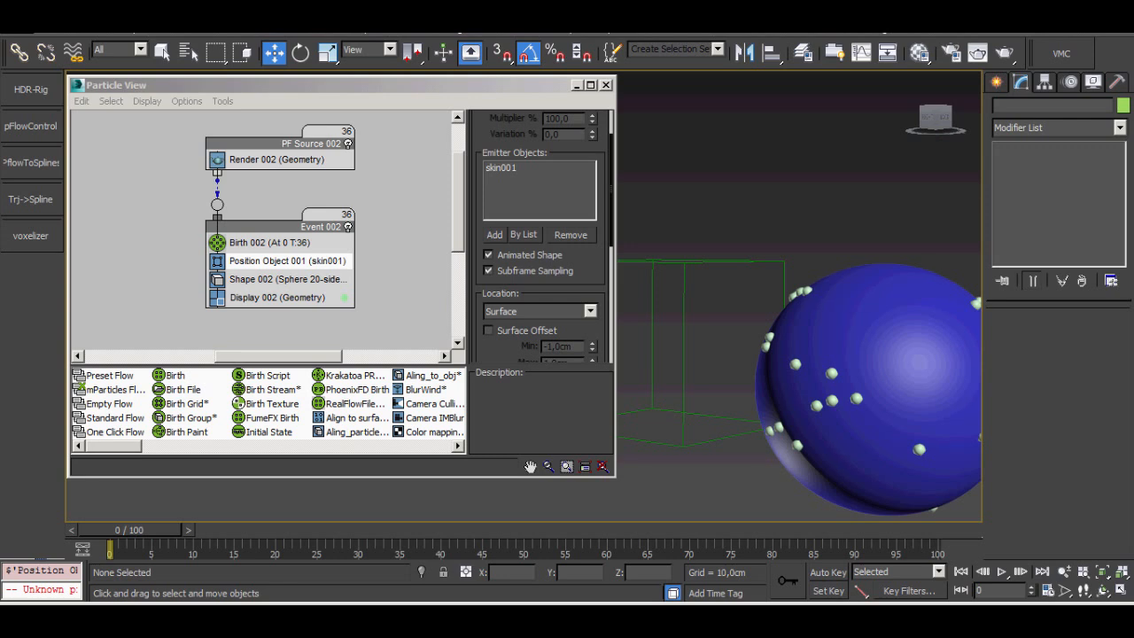
pyautogui.keyDown('alt'); pyautogui.moveTo(815, 372); pyautogui.dragTo(850, 399, button='middle'); pyautogui.keyUp('alt')
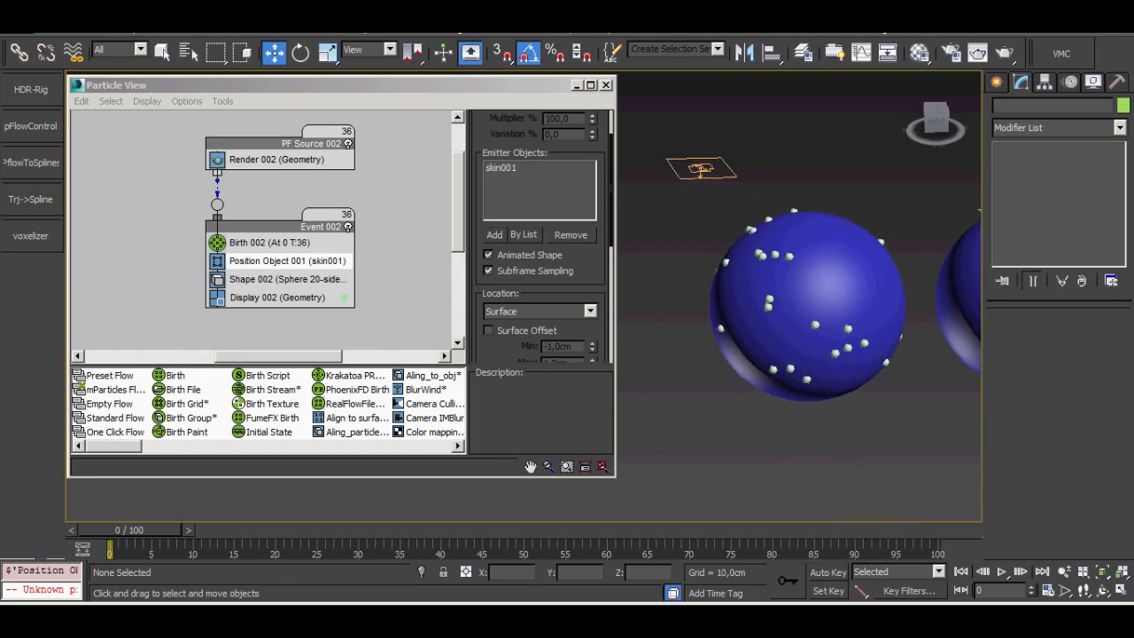
pyautogui.scroll(4, 798, 292)
pyautogui.keyDown('alt'); pyautogui.moveTo(798, 302); pyautogui.dragTo(736, 327, button='middle'); pyautogui.keyUp('alt')
pyautogui.moveTo(798, 354); pyautogui.dragTo(783, 344, button='middle')
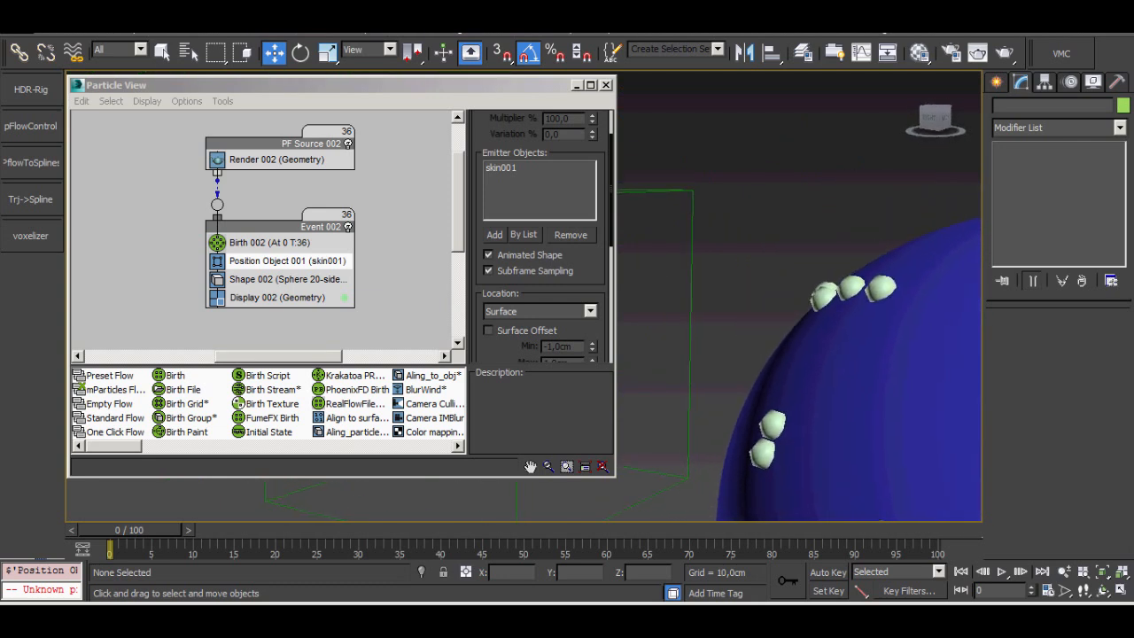
pyautogui.press('/')
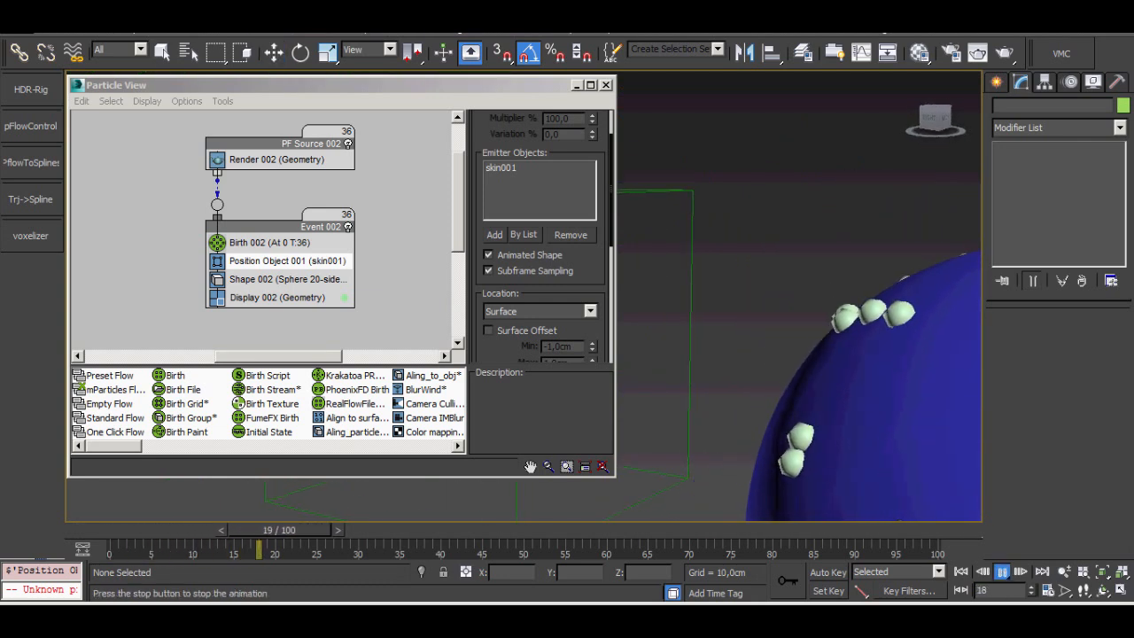
pyautogui.press('/')
pyautogui.press('Home')
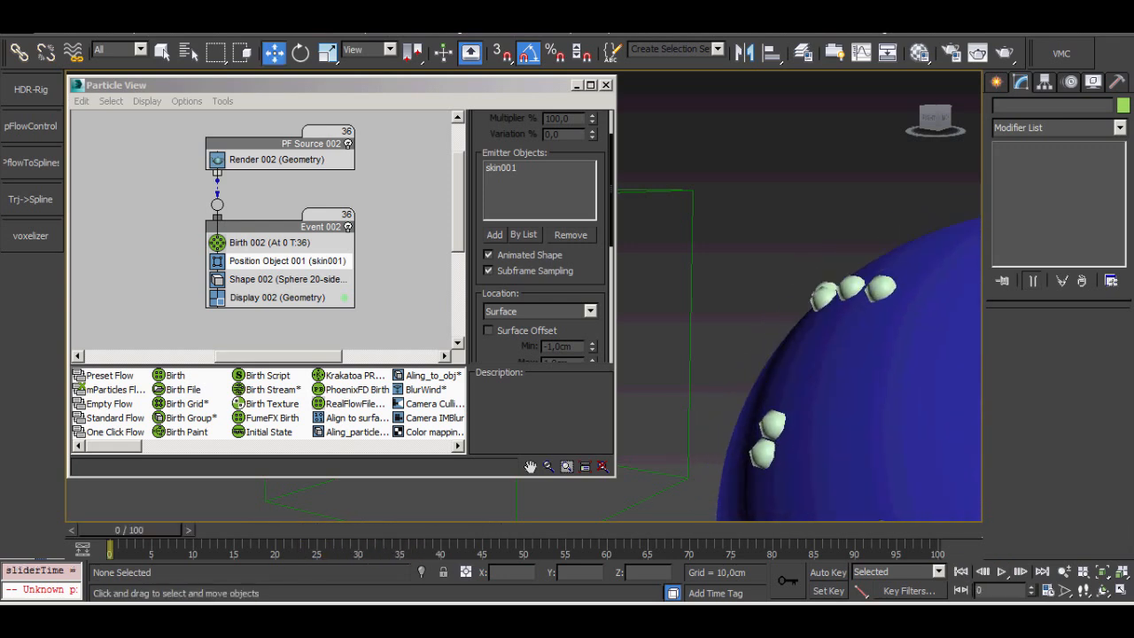
# Play the animation with Subframe Sampling off in Position Object 001 for comparison, return to frame 0, and enable the option again.
pyautogui.press('/')
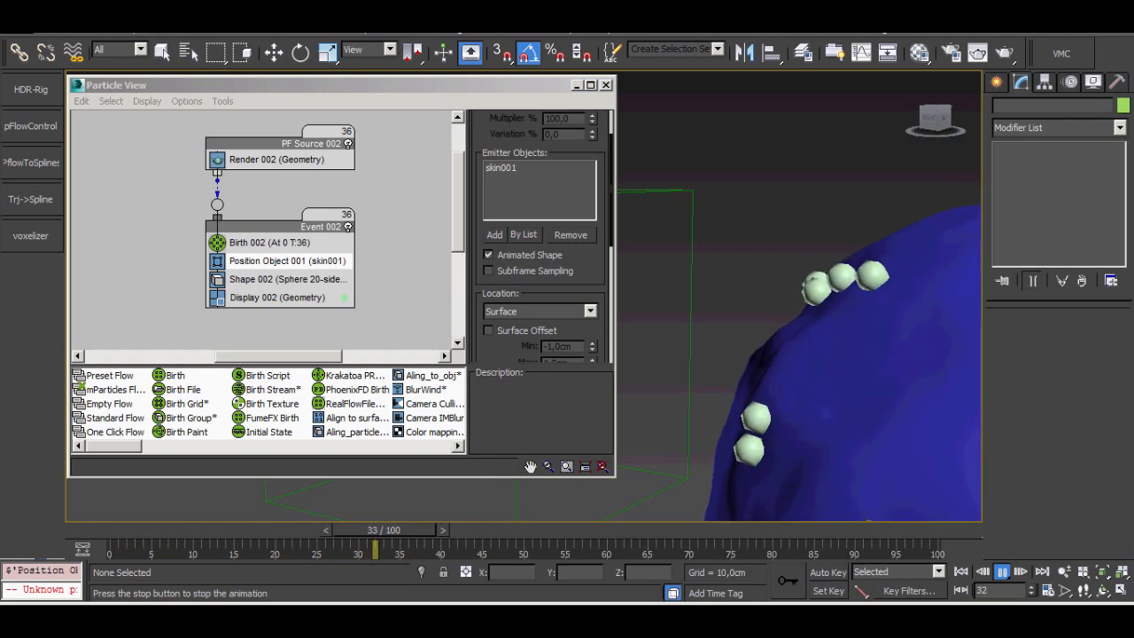
pyautogui.press('/')
pyautogui.press('Home')
pyautogui.click(489, 271)
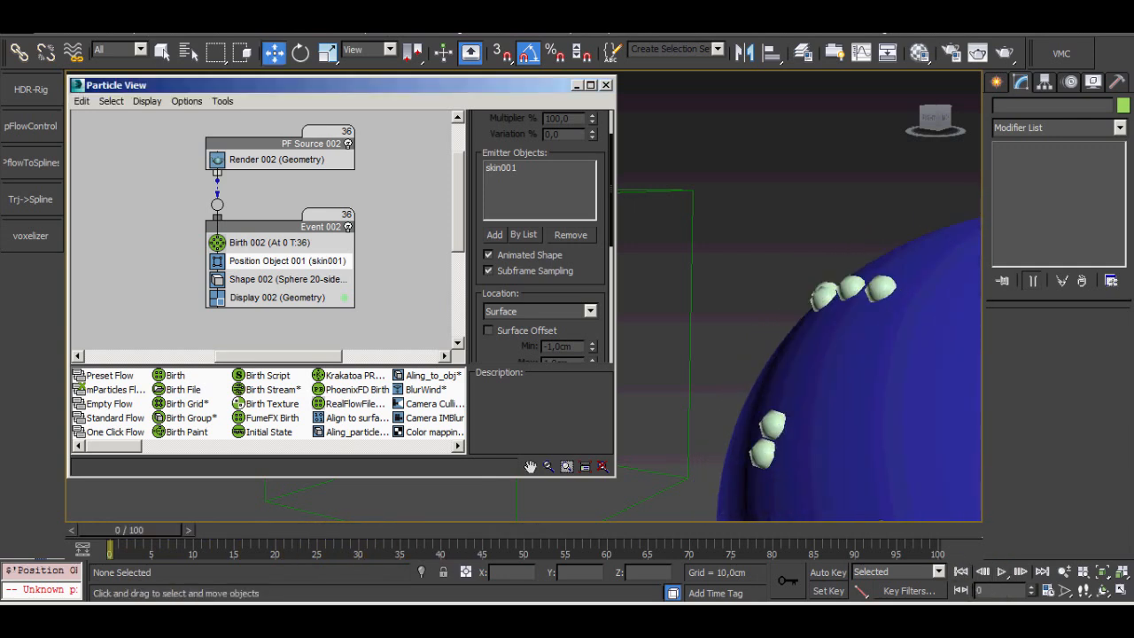
# Play the animation while viewing the particles on the whole skin001 sphere, and return to frame 0.
pyautogui.press('/')
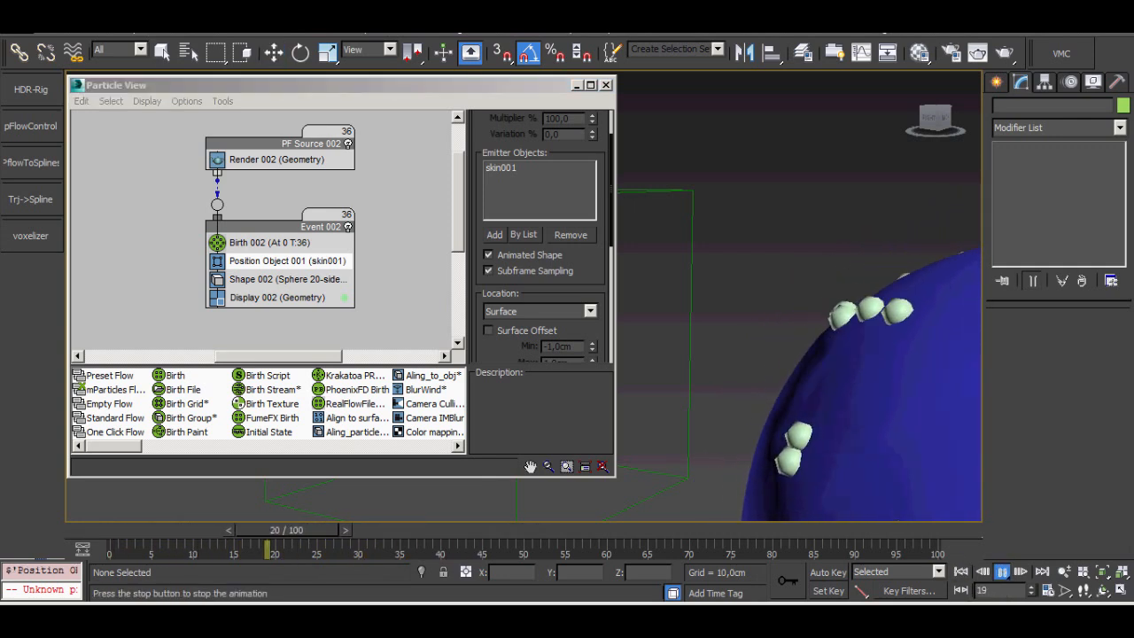
pyautogui.scroll(-3, 797, 297)
pyautogui.keyDown('alt'); pyautogui.moveTo(797, 296); pyautogui.dragTo(744, 372, button='middle'); pyautogui.keyUp('alt')
pyautogui.scroll(-4, 797, 354)
pyautogui.moveTo(817, 435); pyautogui.dragTo(824, 311, button='middle')
pyautogui.scroll(4, 766, 314)
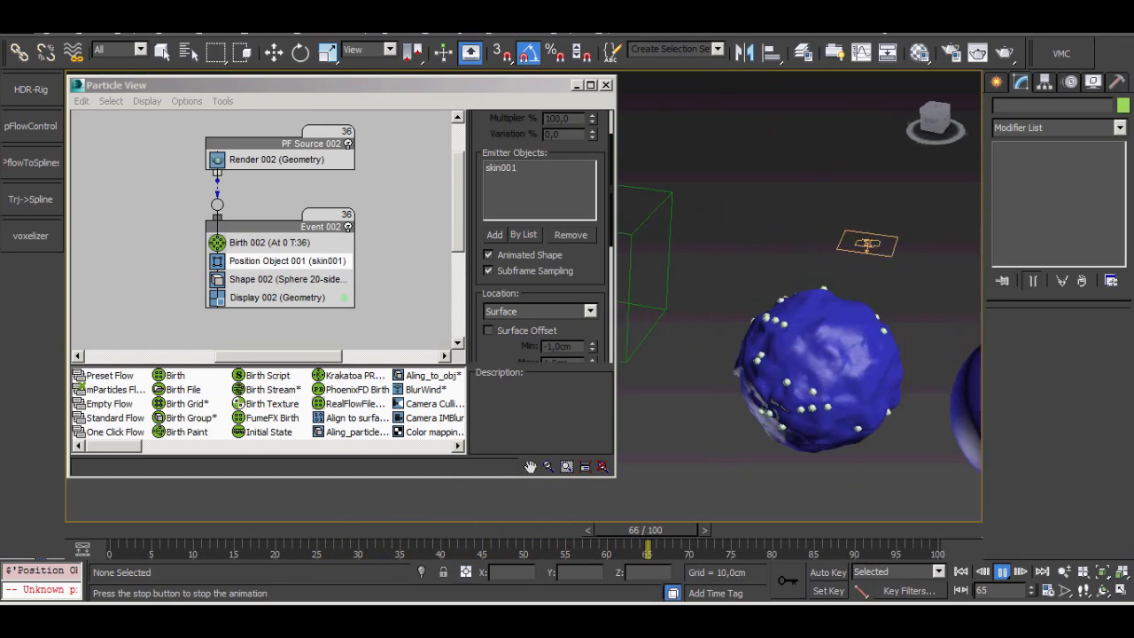
pyautogui.press('Home')
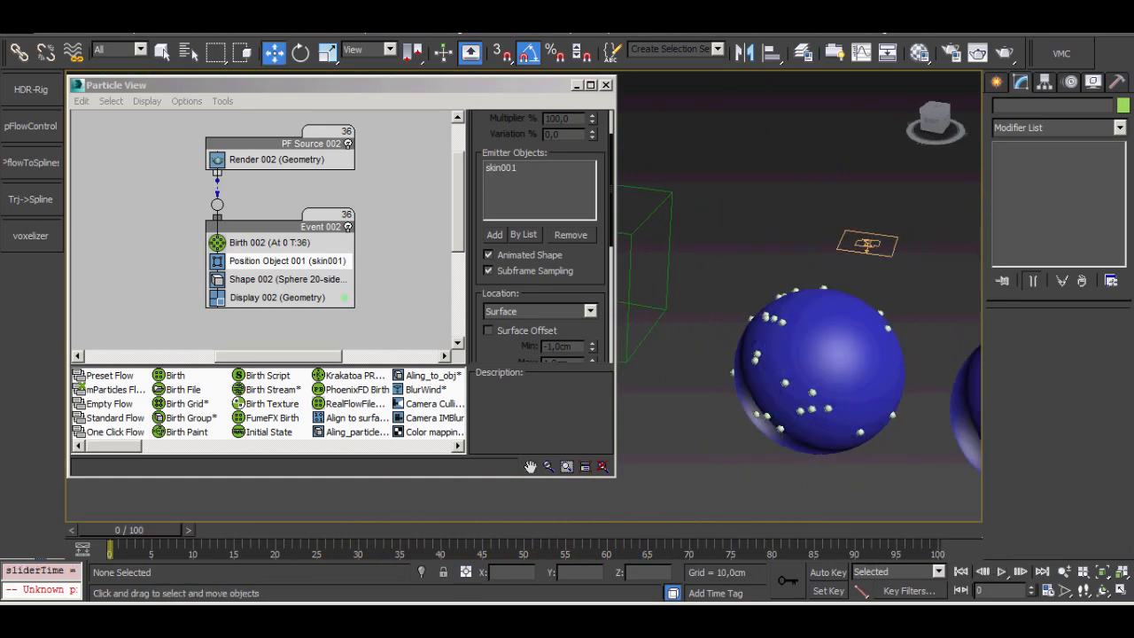
pyautogui.click(826, 397)
pyautogui.scroll(-4, 826, 397)
pyautogui.moveTo(826, 396); pyautogui.dragTo(798, 416, button='middle')
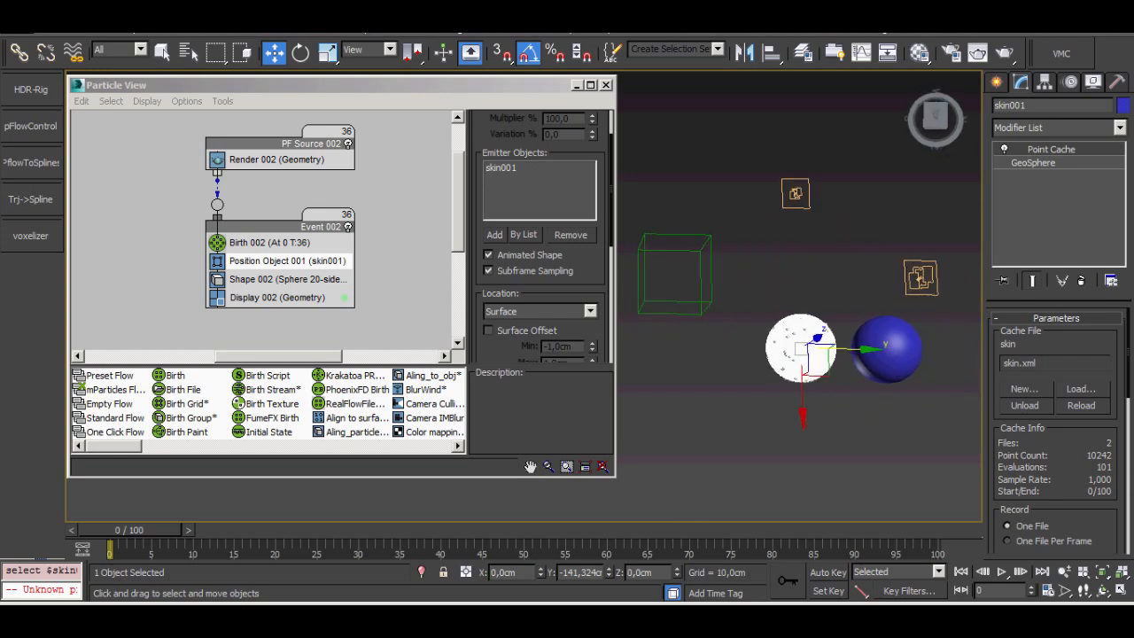
pyautogui.click(835, 427)
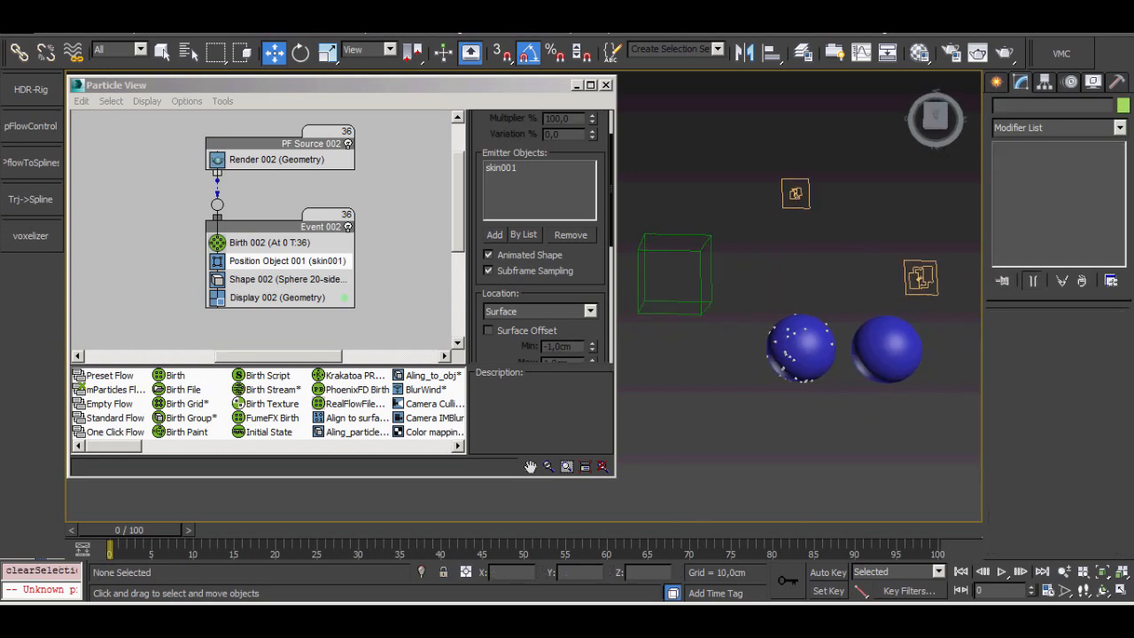